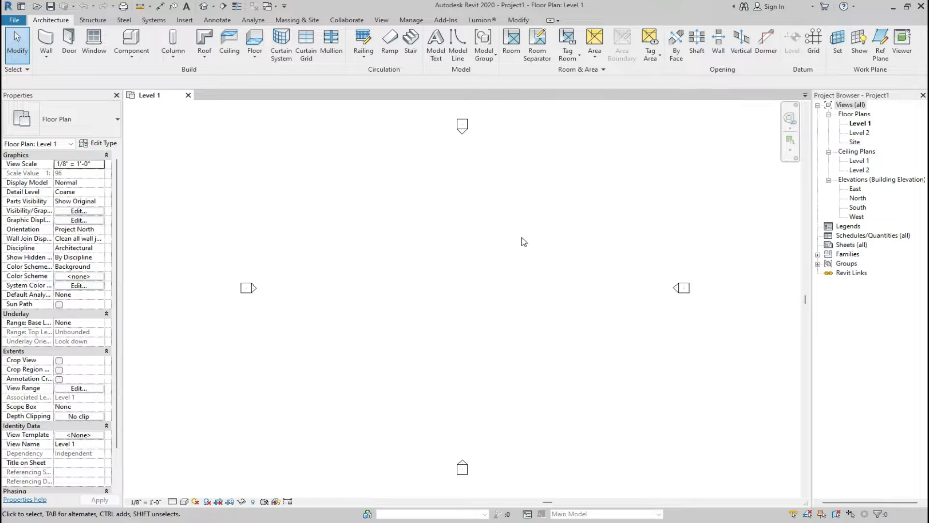
Start a new wall and duplicate the Generic - 8" basic wall type under the name 9".
scroll(444, 138, "up", 1)
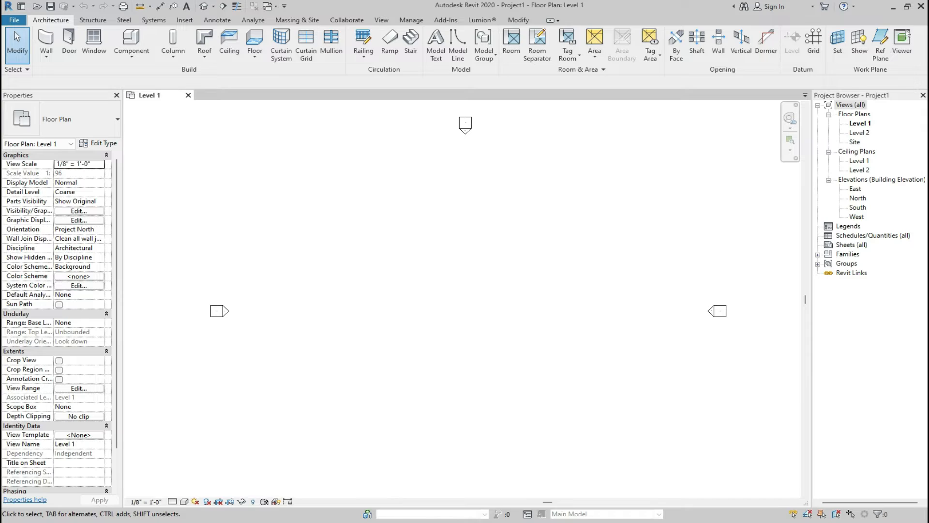
left_click(46, 41)
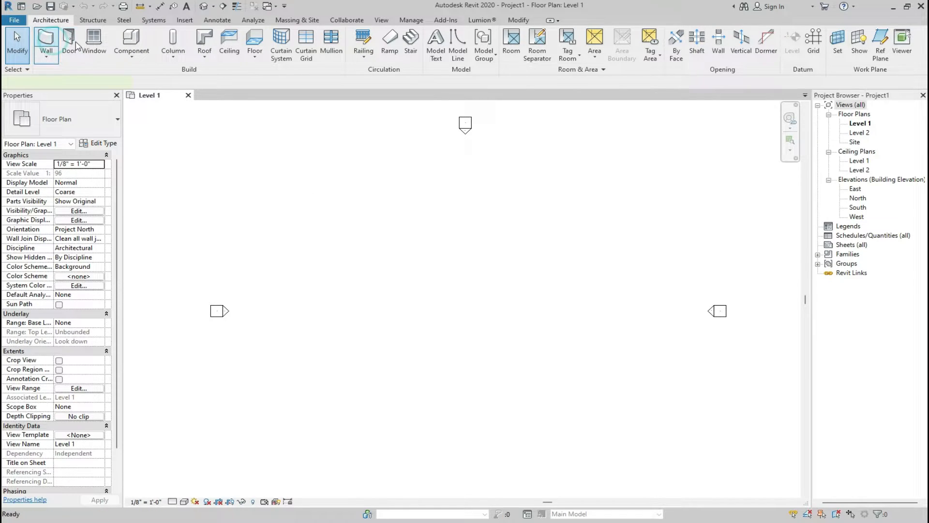
left_click(103, 143)
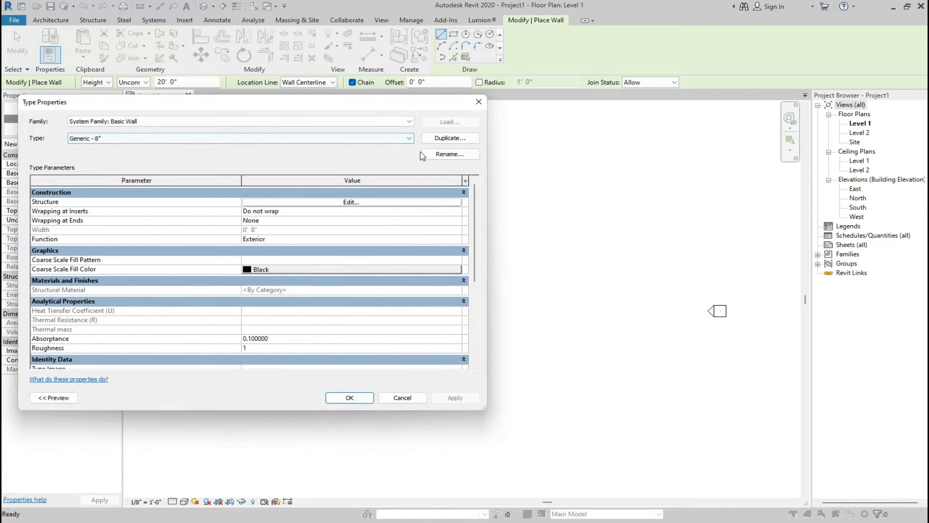
left_click(438, 138)
type("9")
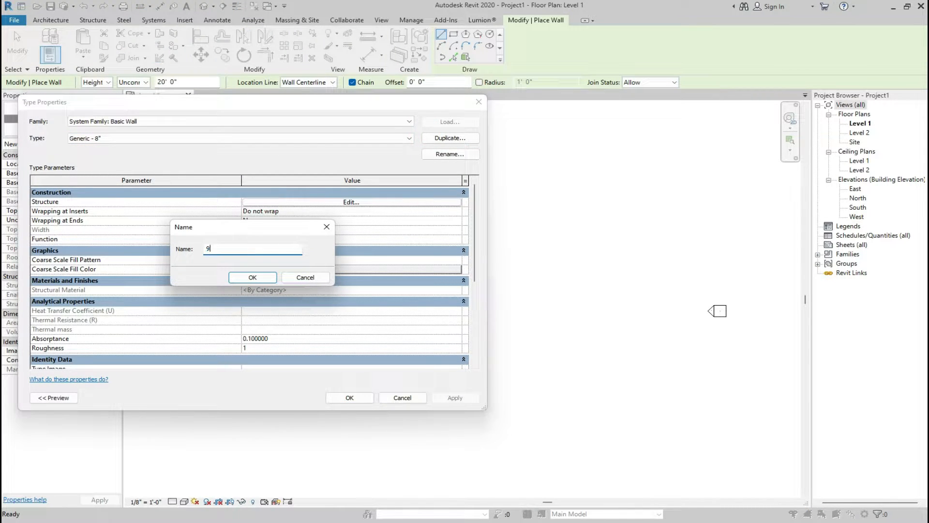
left_click(257, 278)
Set the structure layer thickness of the new wall type to 9".
left_click(327, 204)
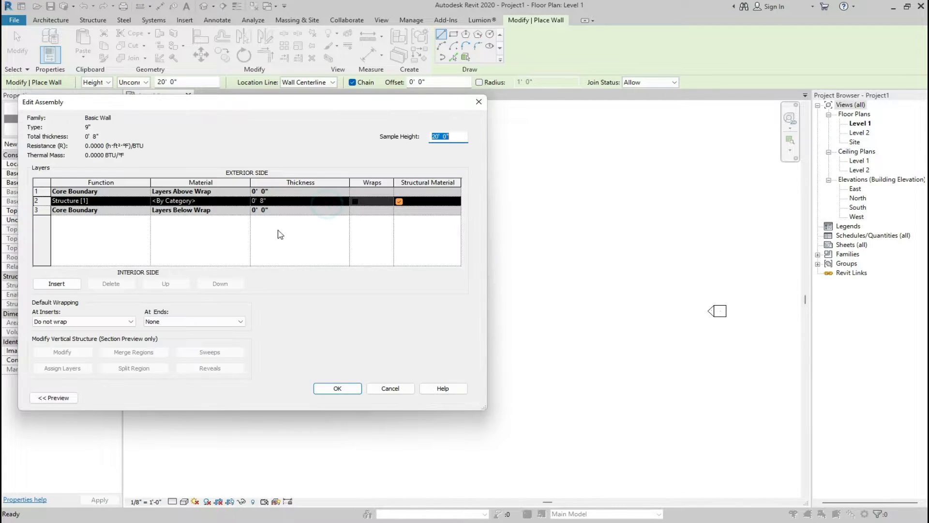
left_click(260, 200)
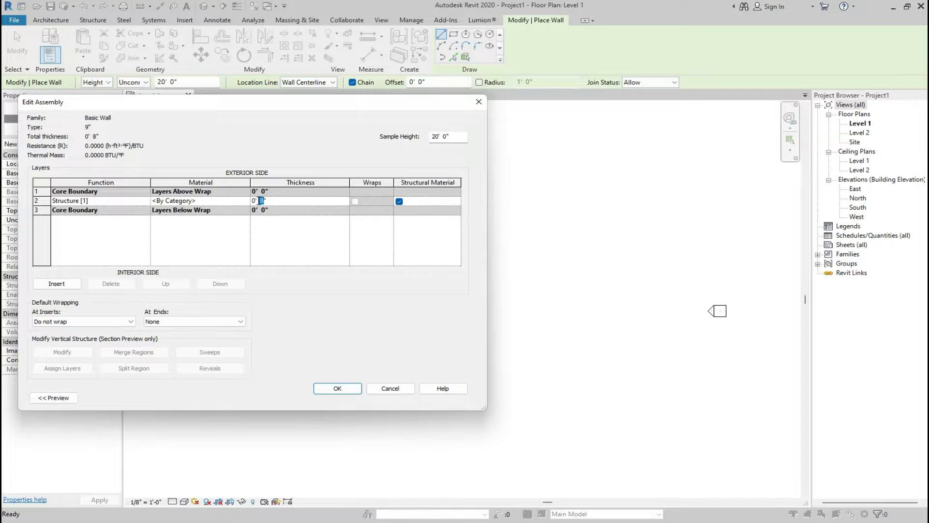
left_click(334, 388)
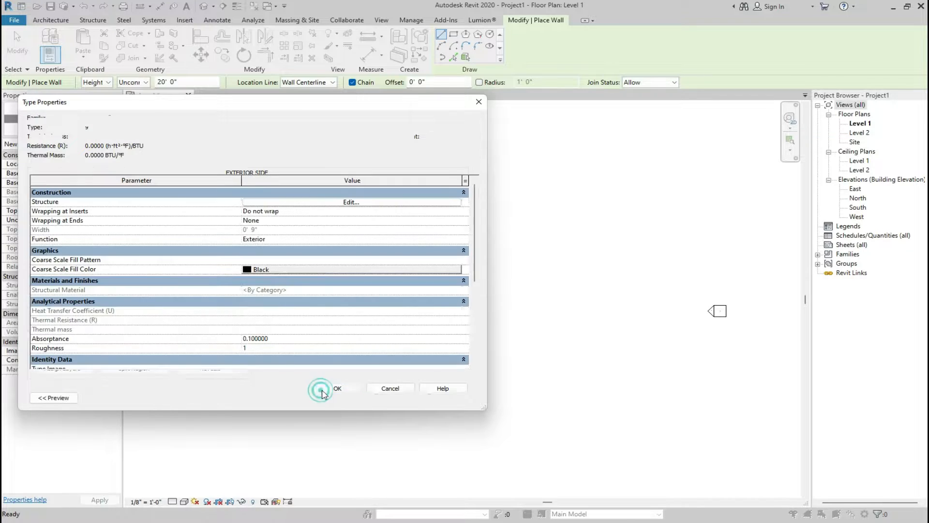
left_click(347, 398)
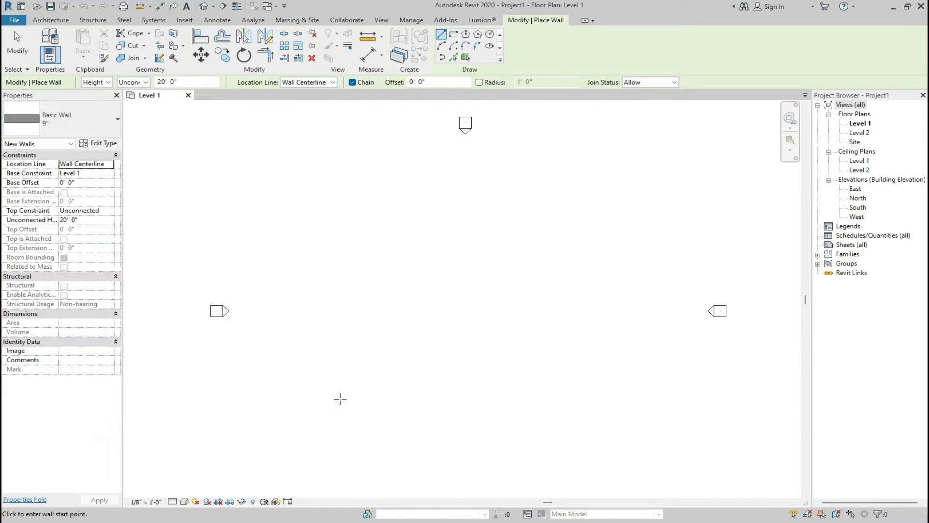
Set the wall's location line to Finish Face: Exterior and its top constraint to Up to level: Level 2.
left_click(305, 83)
left_click(298, 109)
left_click(109, 210)
left_click(88, 235)
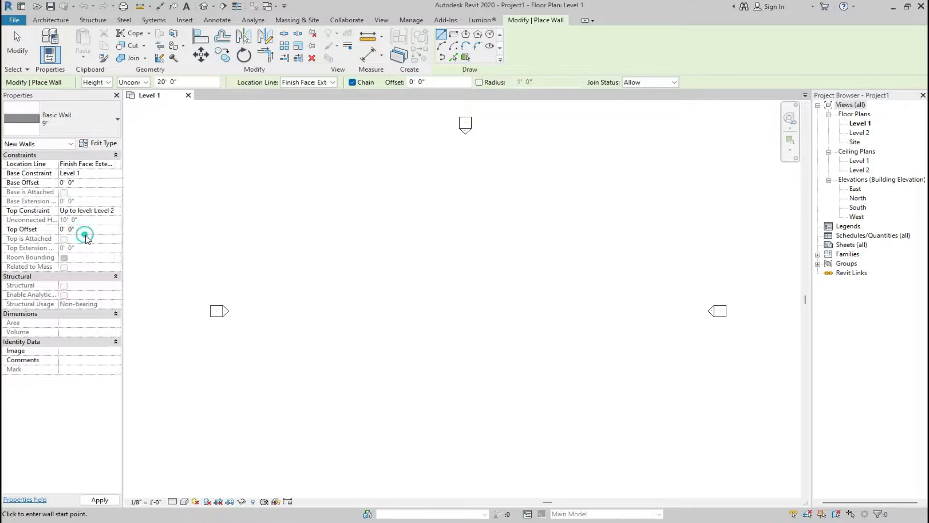
Open the East elevation and set the elevation of Level 2 to 12'.
double_click(853, 192)
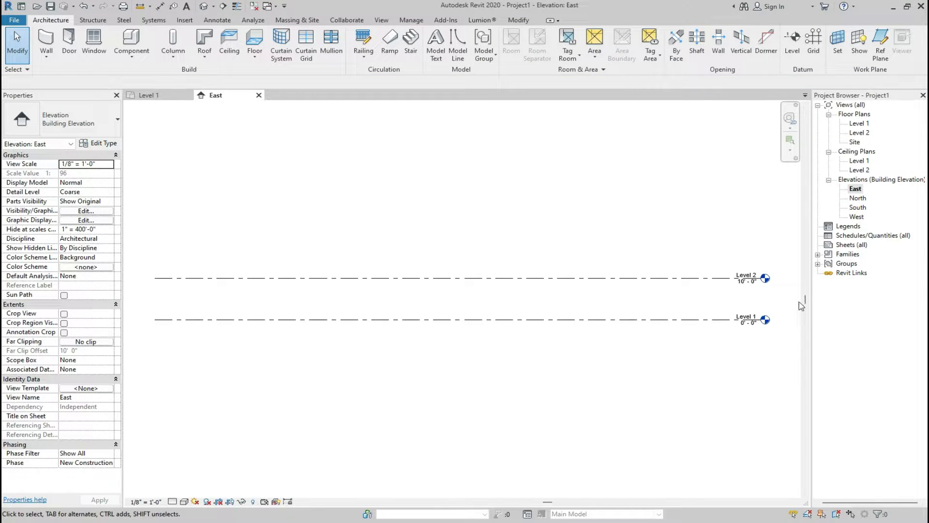
left_click(753, 282)
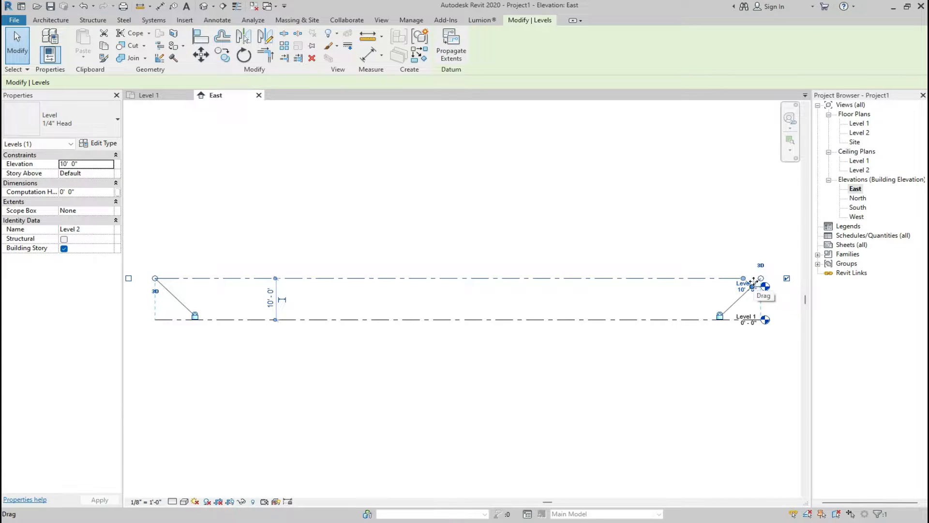
key("Escape")
scroll(750, 289, "up", 5)
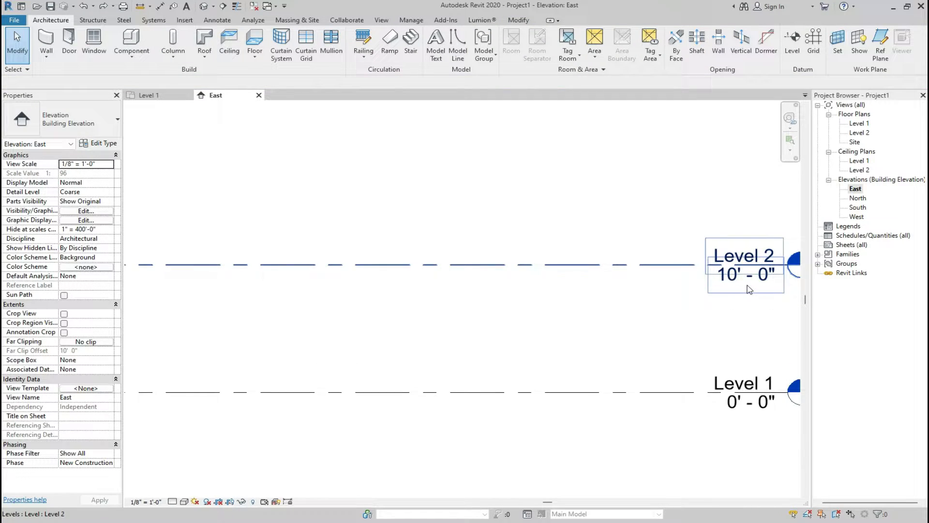
left_click(719, 273)
left_click(720, 276)
type("1")
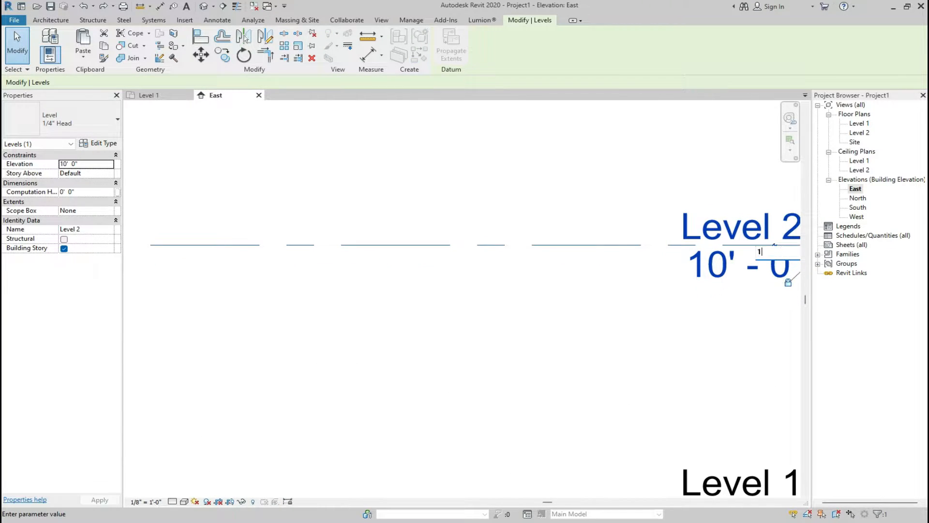
type("1")
key("BackSpace")
type("2'")
key("Return")
left_click(650, 336)
scroll(650, 337, "down", 3)
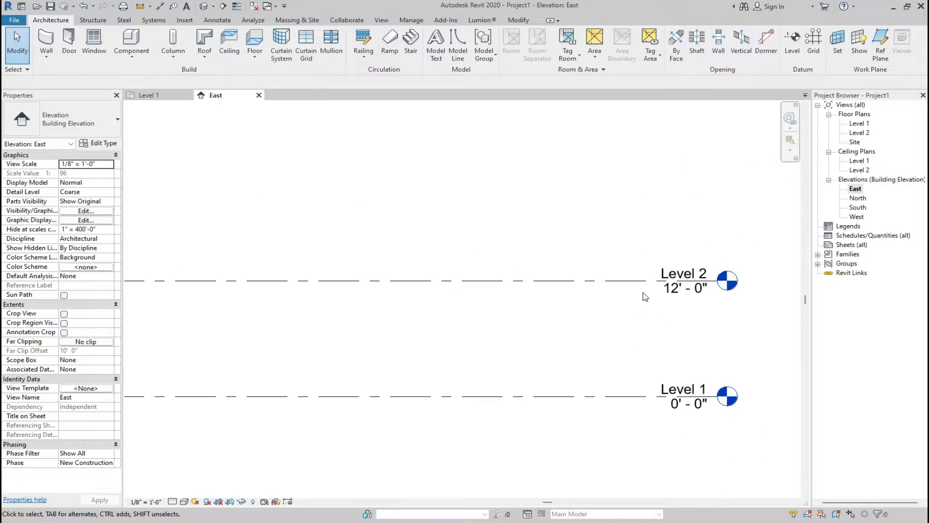
Add a third level line 11' above Level 2 in the East elevation, ending in line with the existing level heads.
left_click_drag(655, 262, 621, 305)
left_click(420, 58)
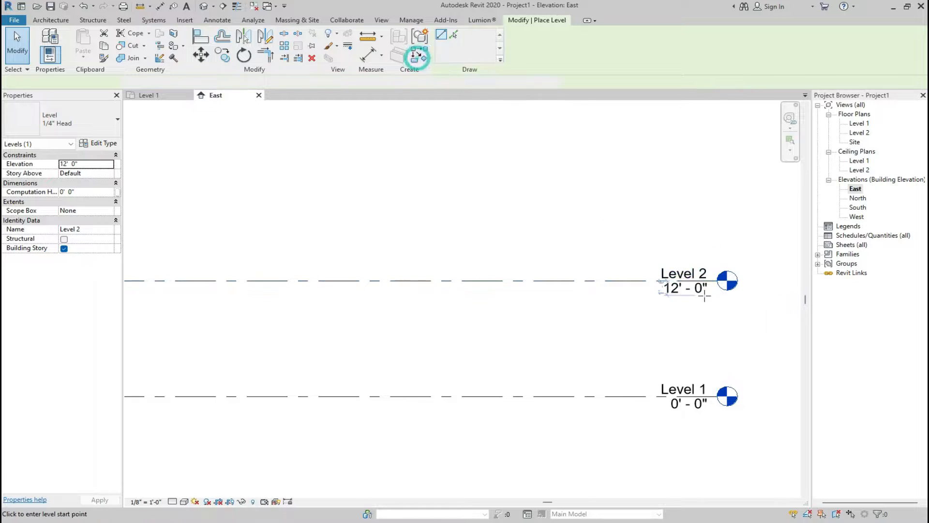
scroll(716, 288, "down", 3)
scroll(716, 289, "down", 1)
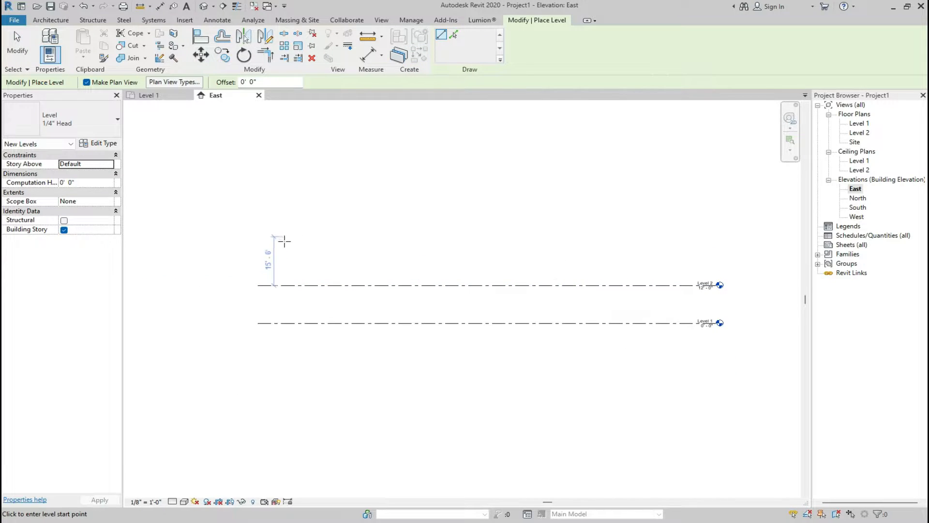
left_click(274, 251)
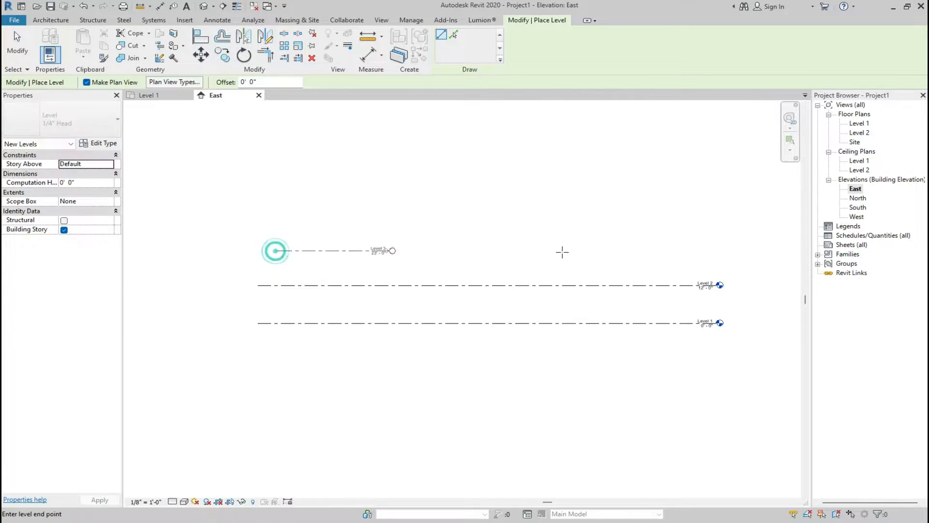
left_click(719, 250)
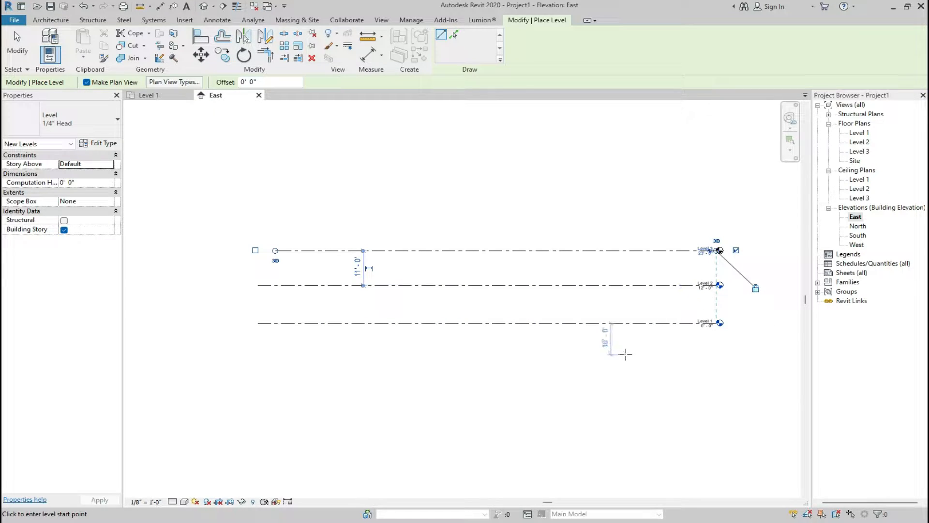
key("Escape")
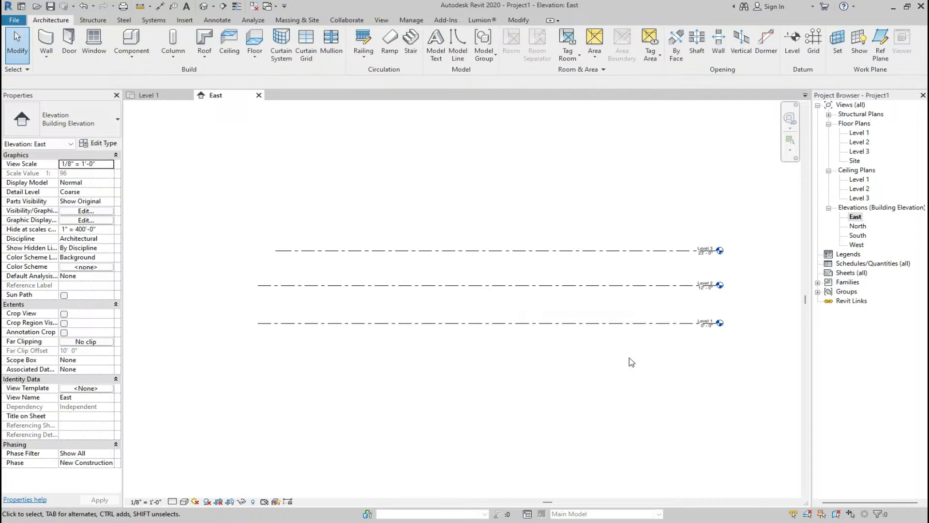
scroll(707, 251, "up", 3)
scroll(707, 250, "up", 2)
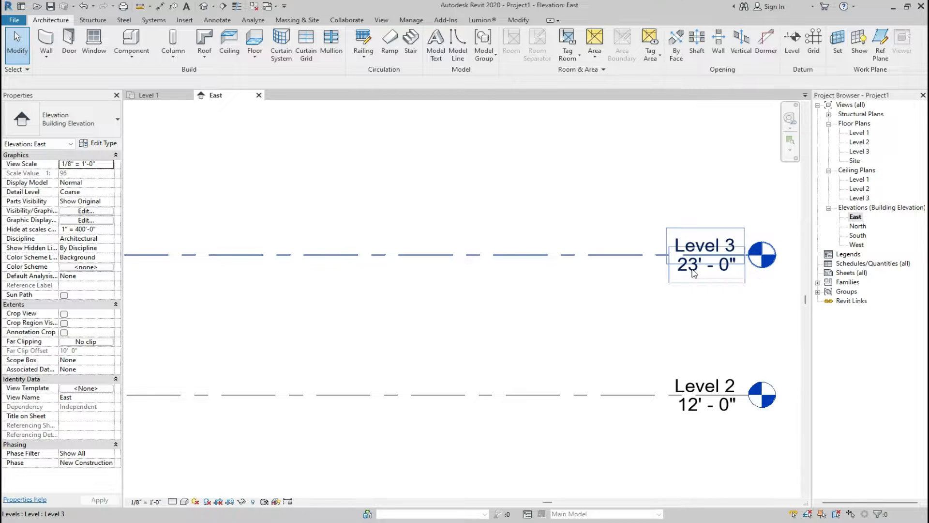
scroll(693, 272, "down", 5)
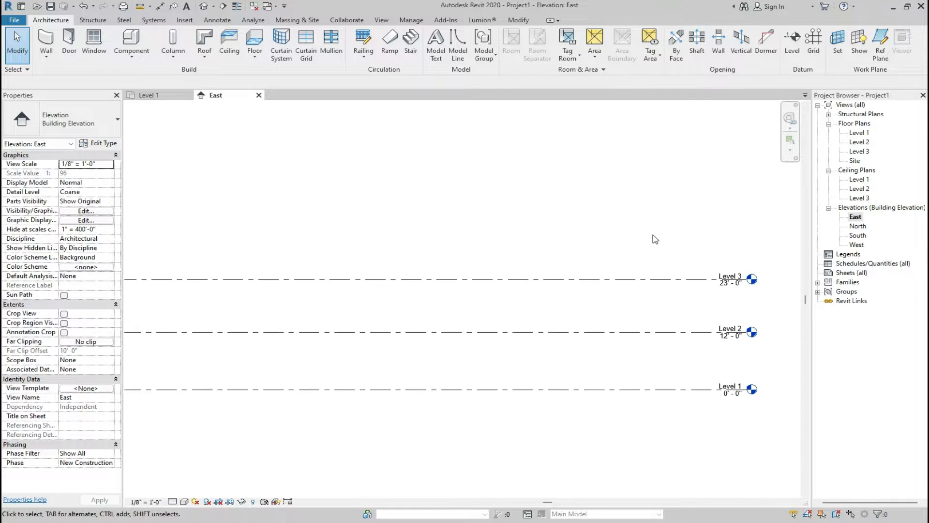
Return to the Level 1 floor plan and draw a horizontal 9" wall 25' long.
left_click(151, 95)
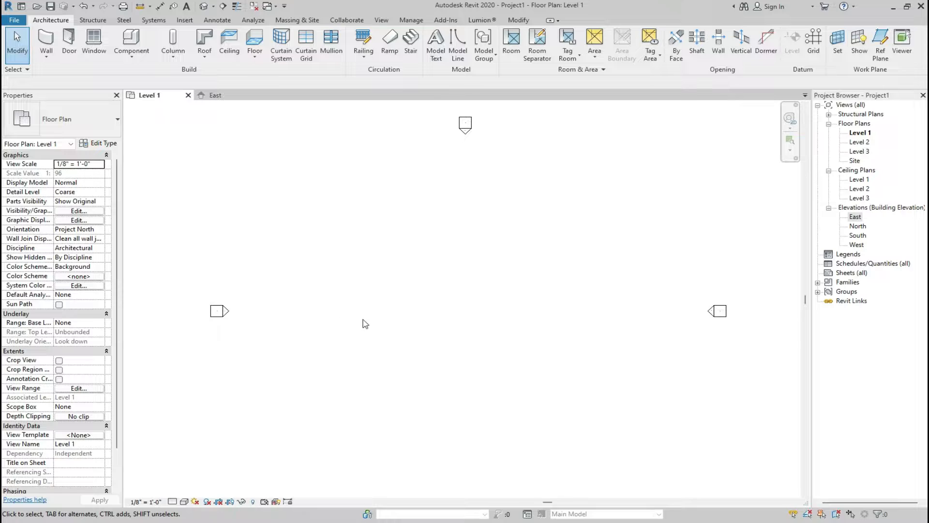
scroll(363, 322, "up", 1)
left_click(46, 44)
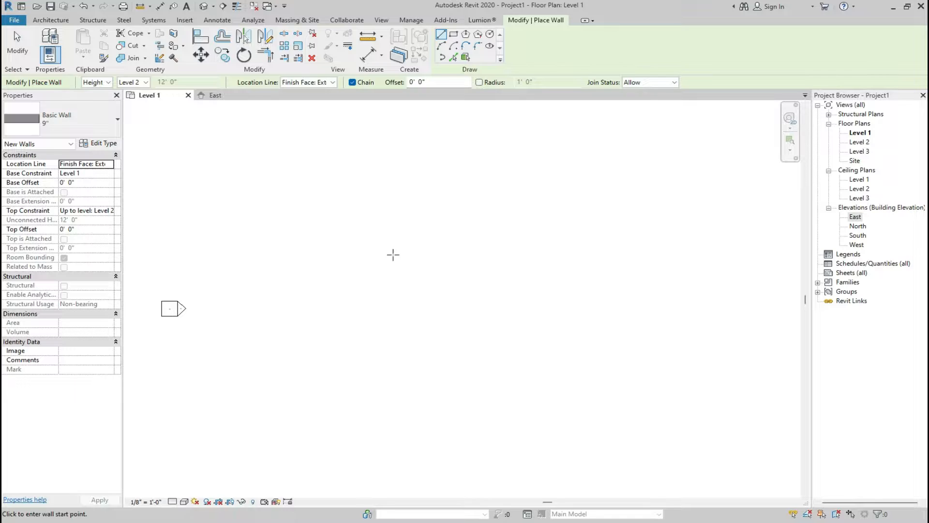
left_click(459, 351)
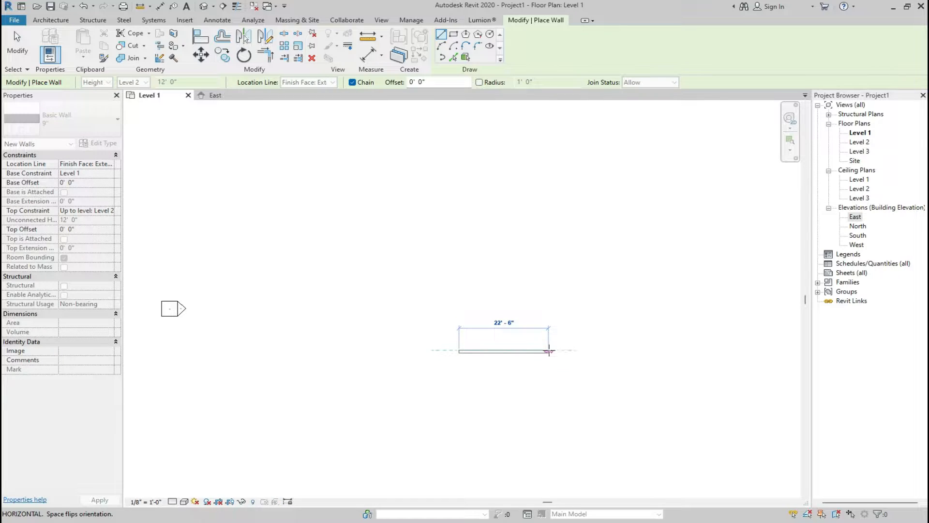
type("25")
key("Return")
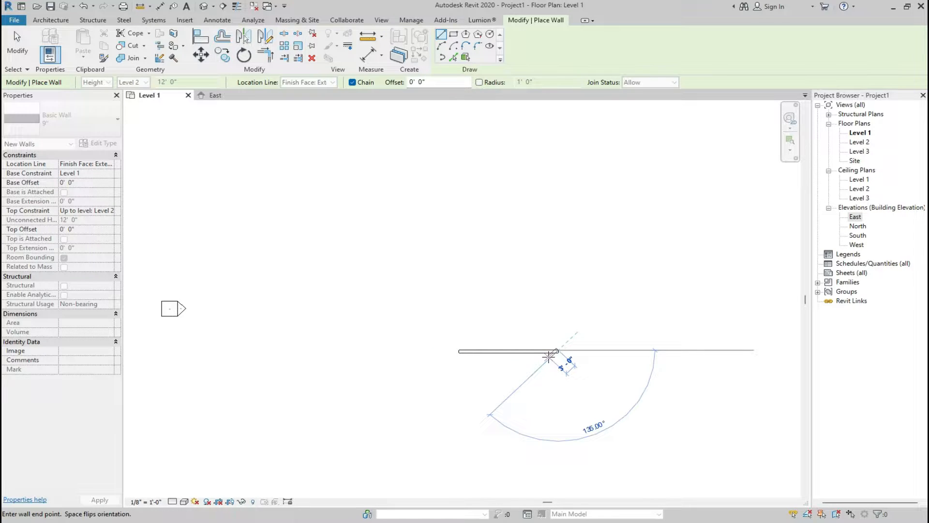
key("Escape")
Draw a 6' wall upward from the left end of the 25' wall, continuing with a 6' horizontal wall to the left.
scroll(458, 349, "up", 4)
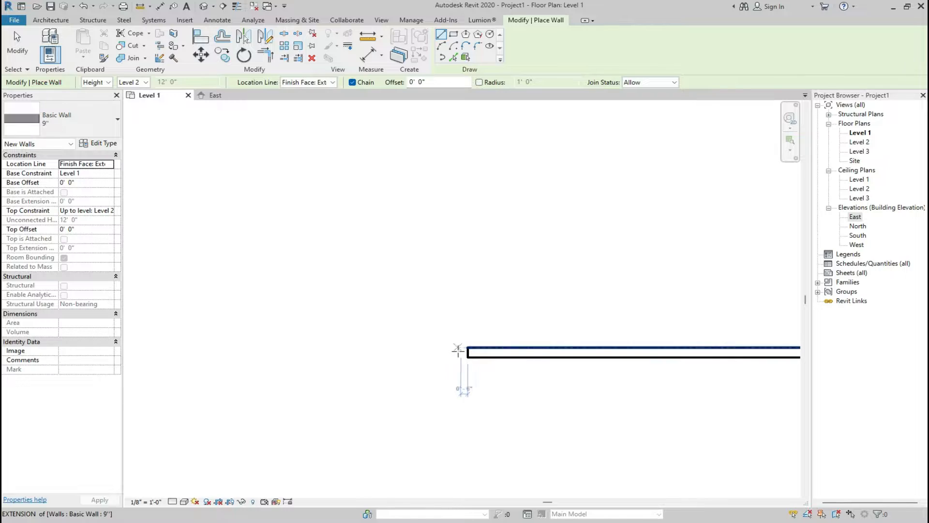
left_click(468, 357)
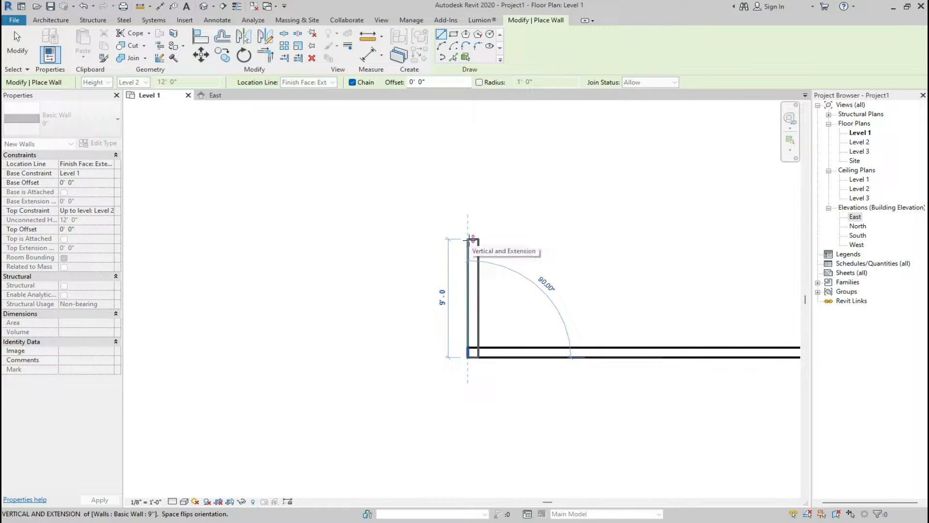
type("6'")
key("Return")
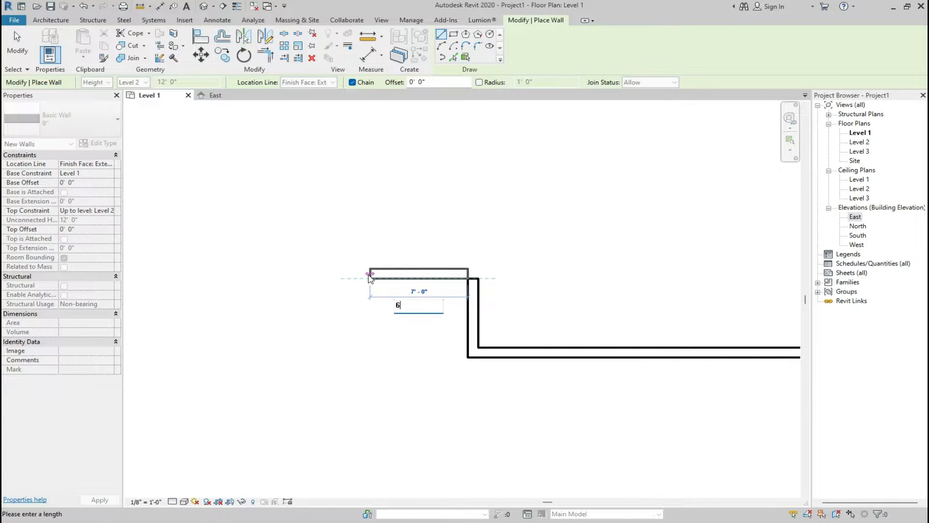
left_click(369, 274)
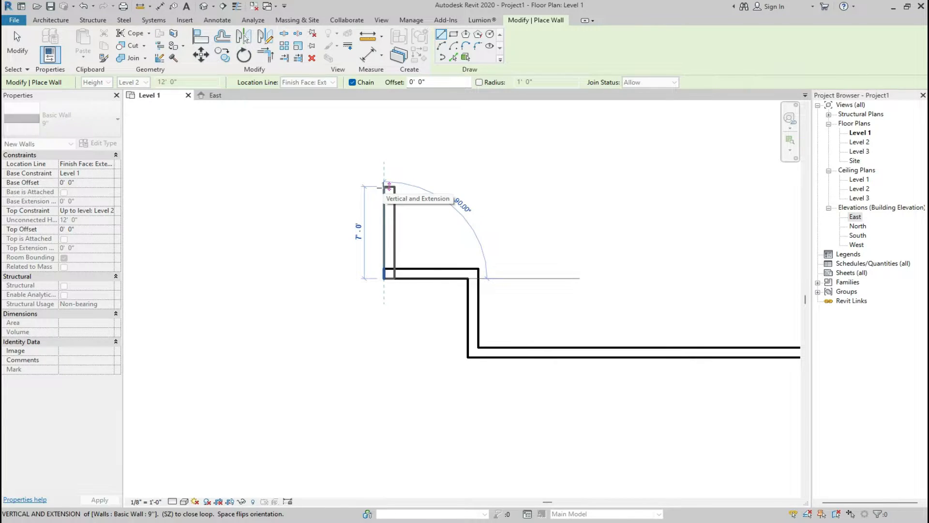
key("Escape")
Consult the house facade photo in the image viewer and draw a 10' wall upward from the left end of the 6' horizontal wall.
key("alt+Tab")
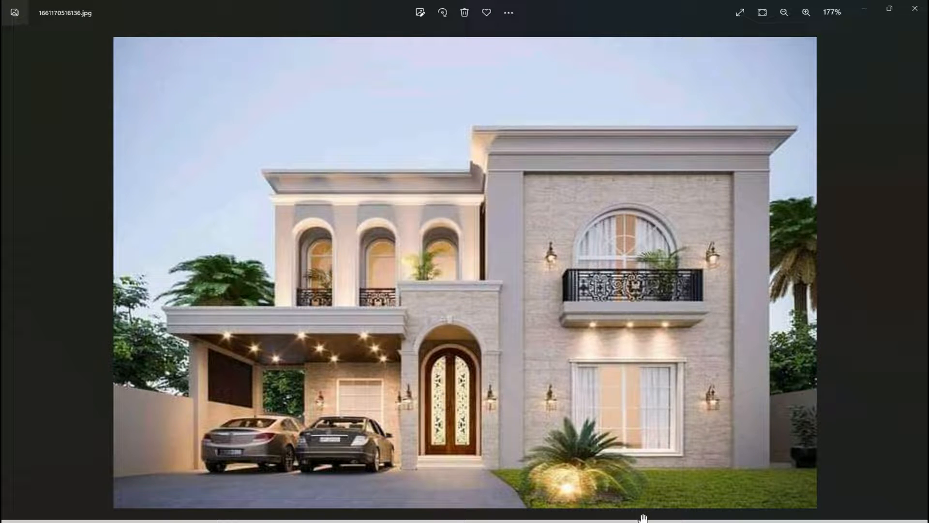
key("alt+Tab")
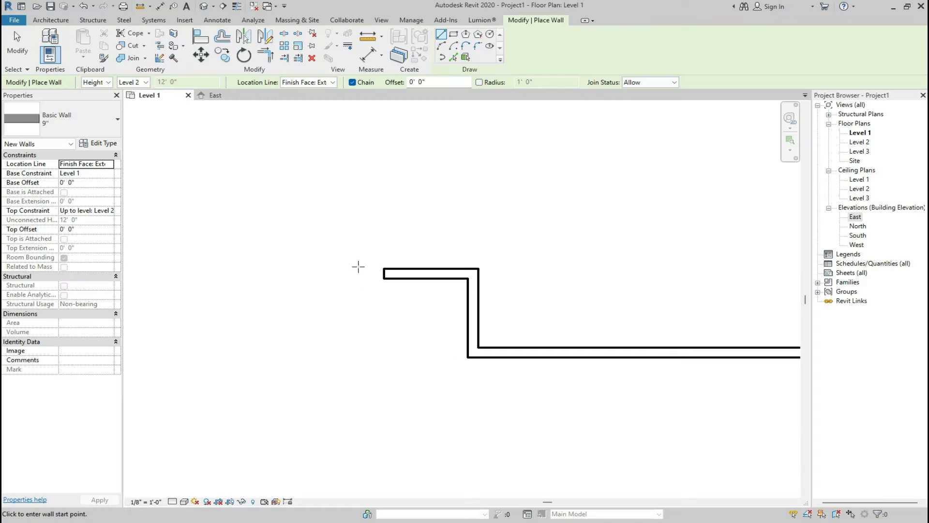
left_click(383, 269)
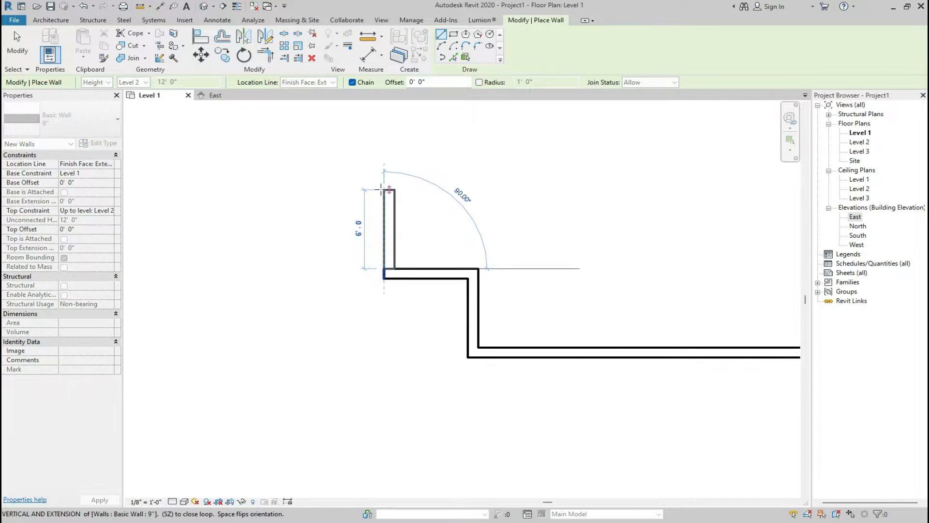
type("10")
key("Return")
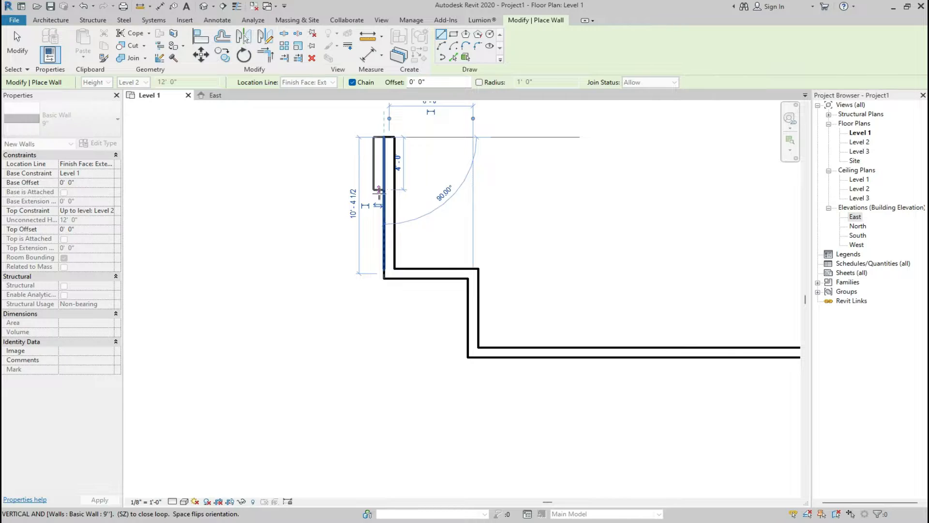
scroll(388, 198, "down", 3)
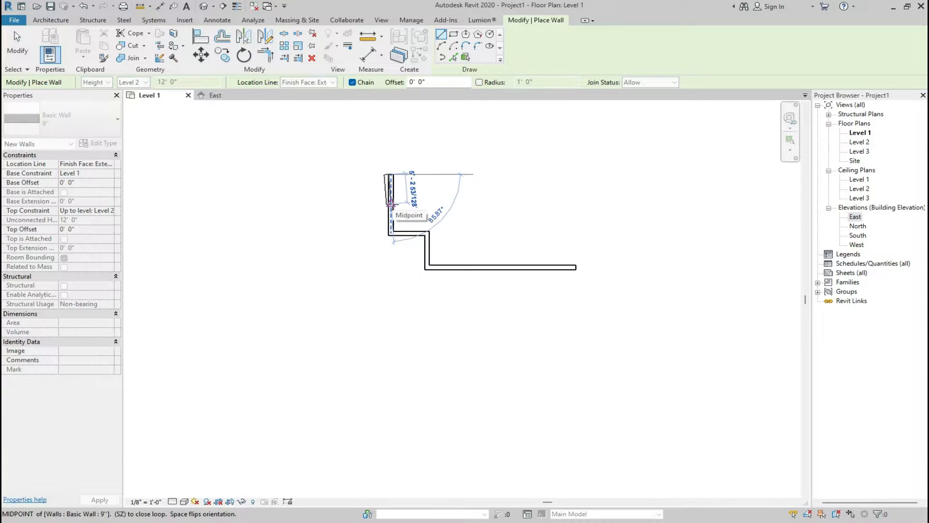
key("Escape")
key("alt+Tab")
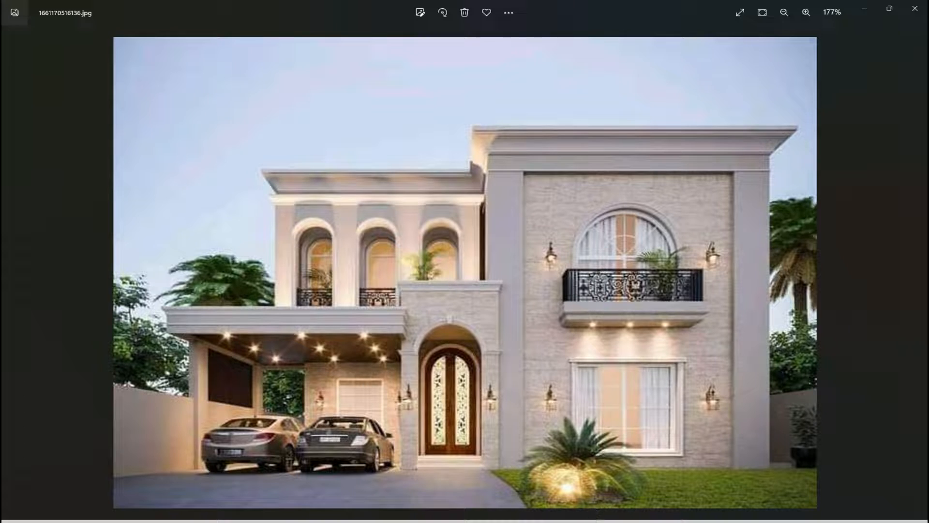
Return to the Level 1 plan in Revit and draw a horizontal wall about 15' 4 1/2" leftward from the 10' wall's upper end.
key("alt+Tab")
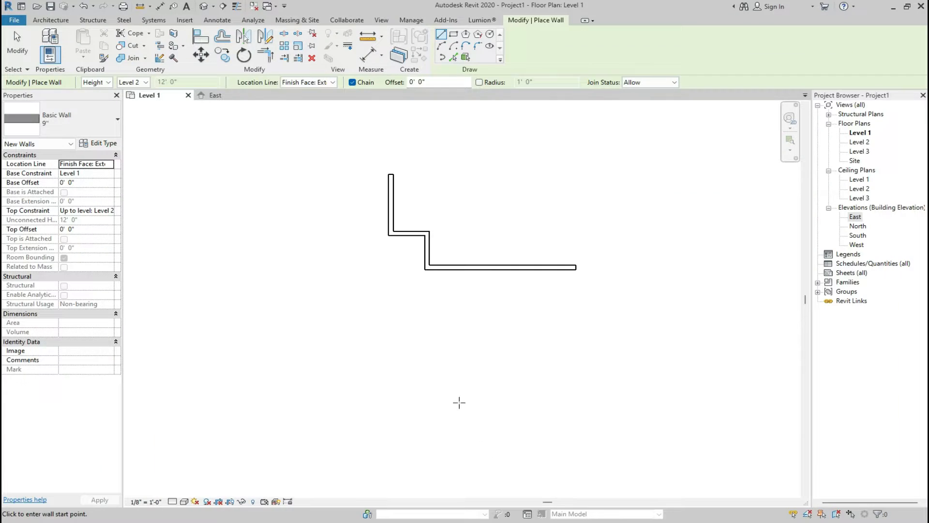
left_click(389, 172)
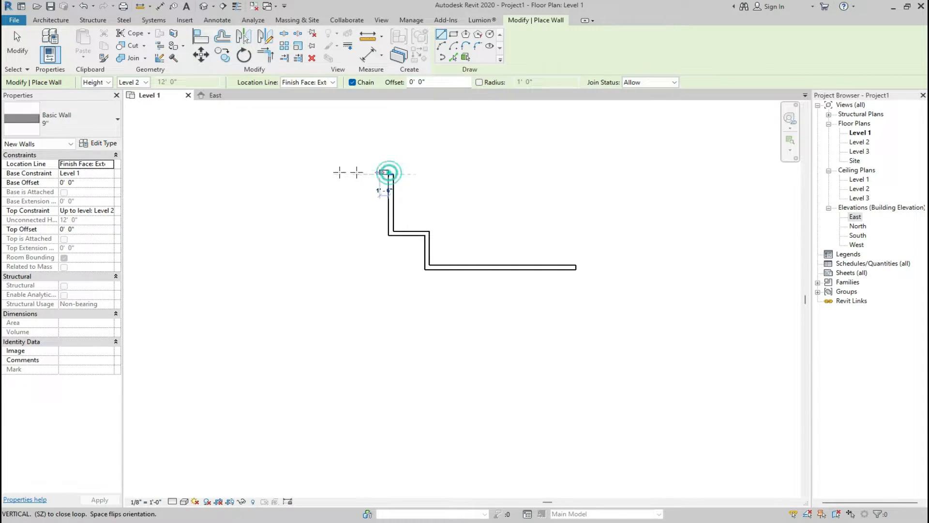
left_click(300, 173)
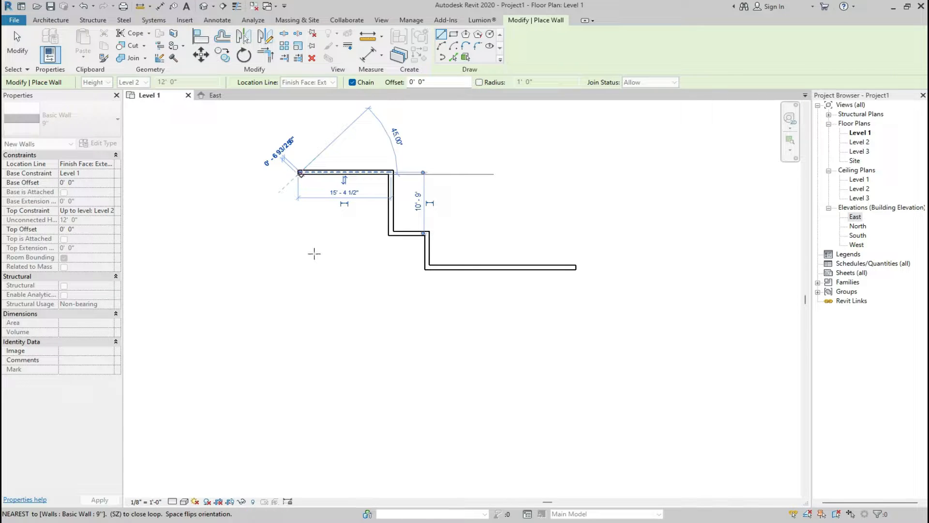
Draw a 40' wall upward from the left end of the last horizontal wall.
scroll(310, 339, "down", 5)
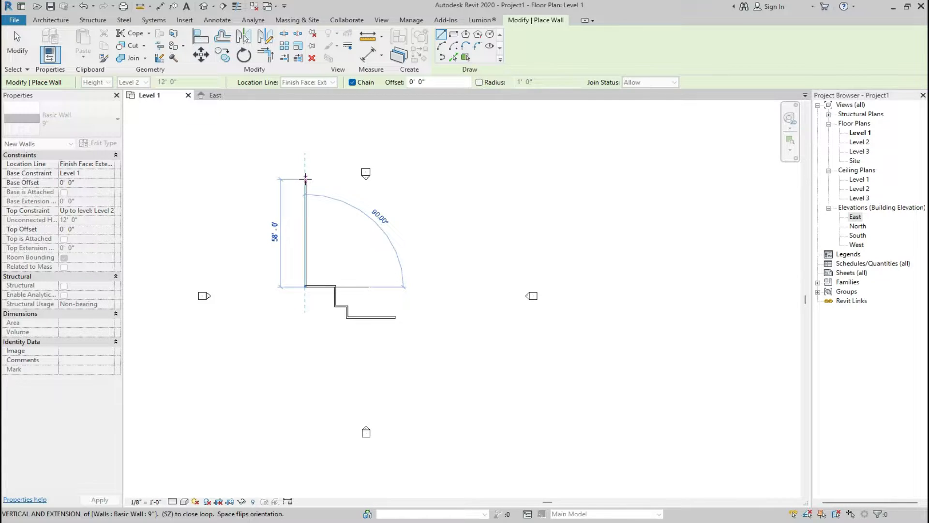
type("40")
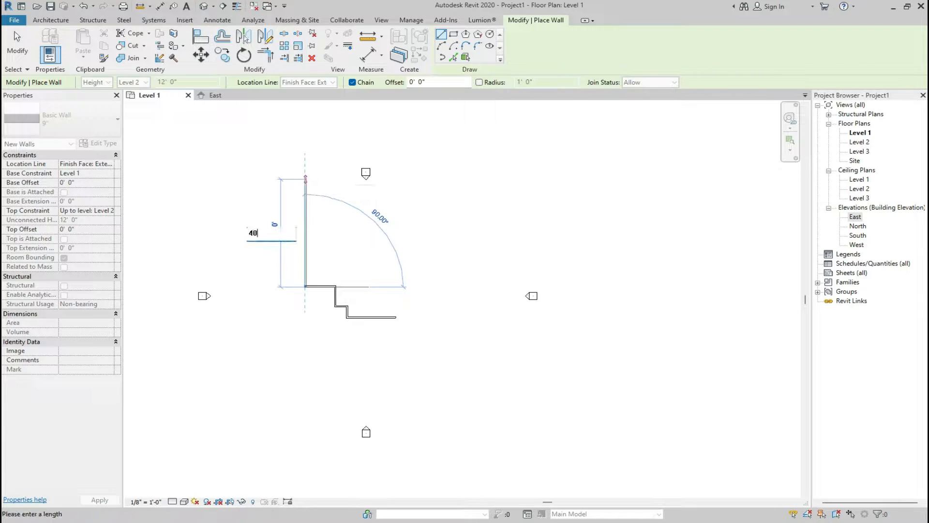
key("Return")
left_click(305, 212)
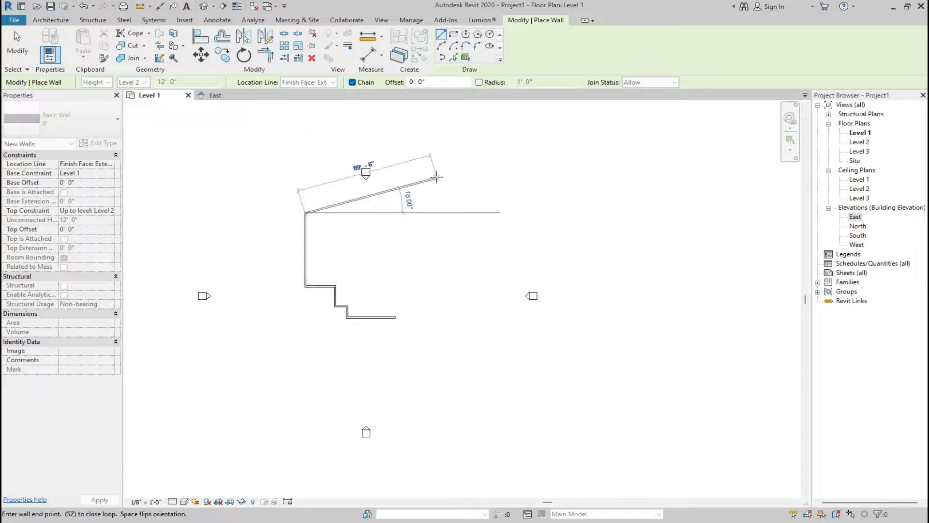
Close the outline with a rear wall about 45' 7 1/2" long and a side wall down to the 25' wall's right end.
left_click(396, 212)
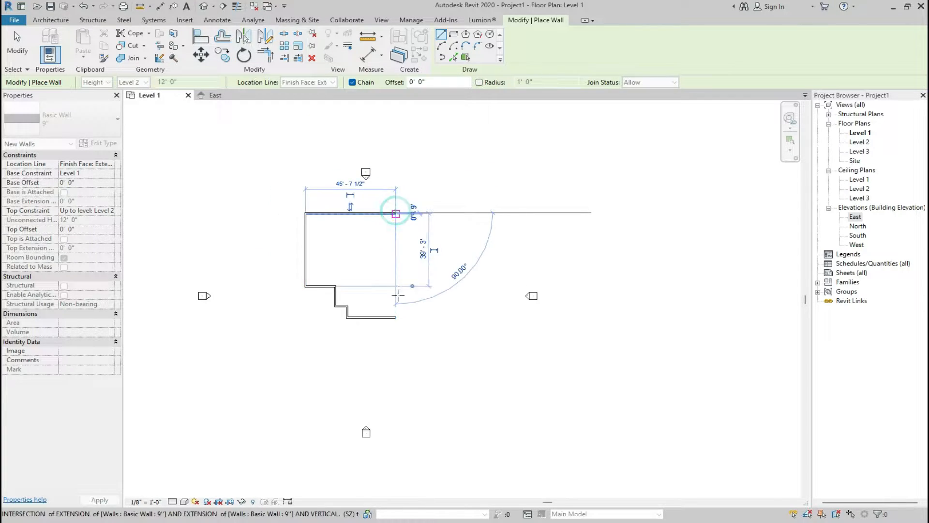
left_click(396, 317)
key("Escape")
key("Escape")
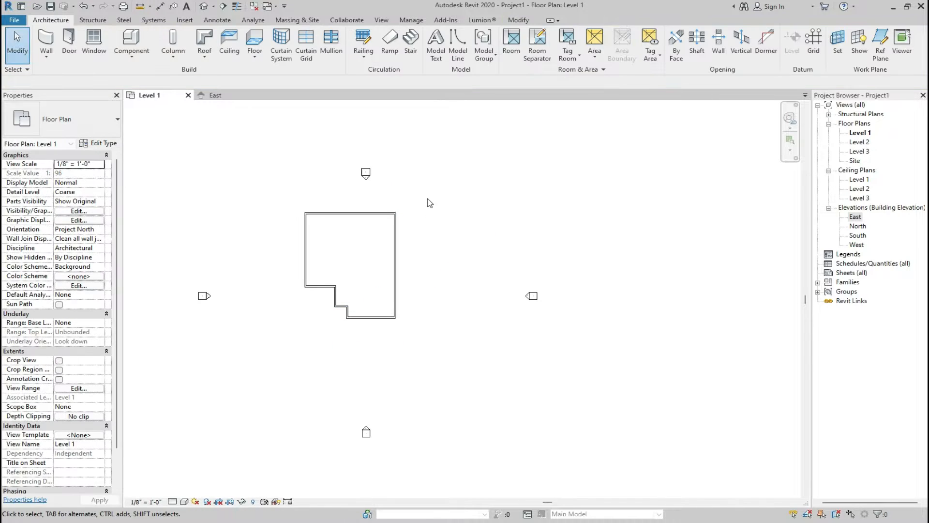
Move the whole wall outline down and slightly right, centring it between the east and west elevation markers.
left_click_drag(428, 198, 271, 335)
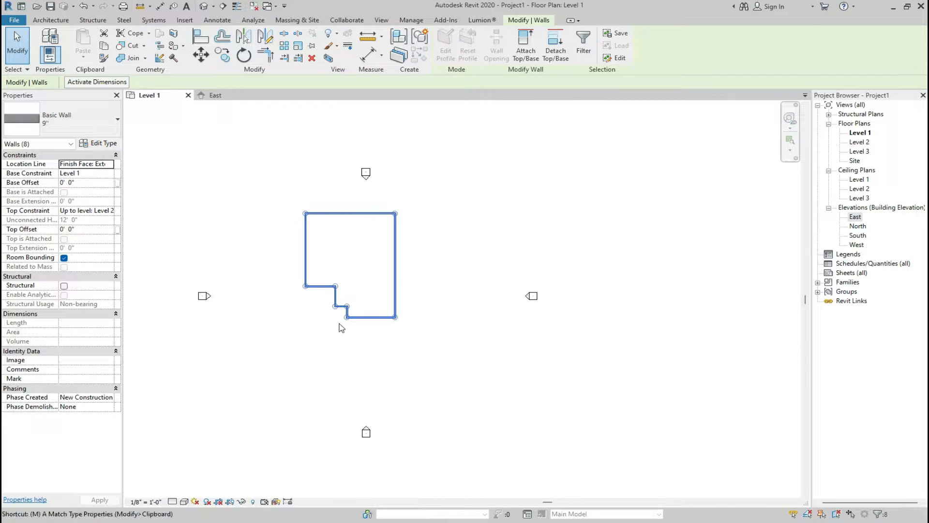
left_click(362, 317)
left_click_drag(365, 328, 379, 359)
scroll(380, 360, "up", 3)
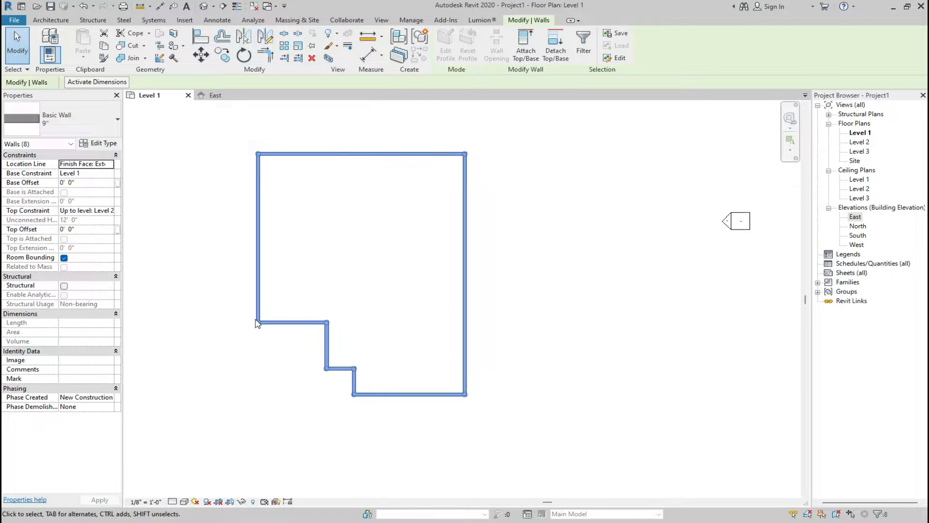
left_click(565, 347)
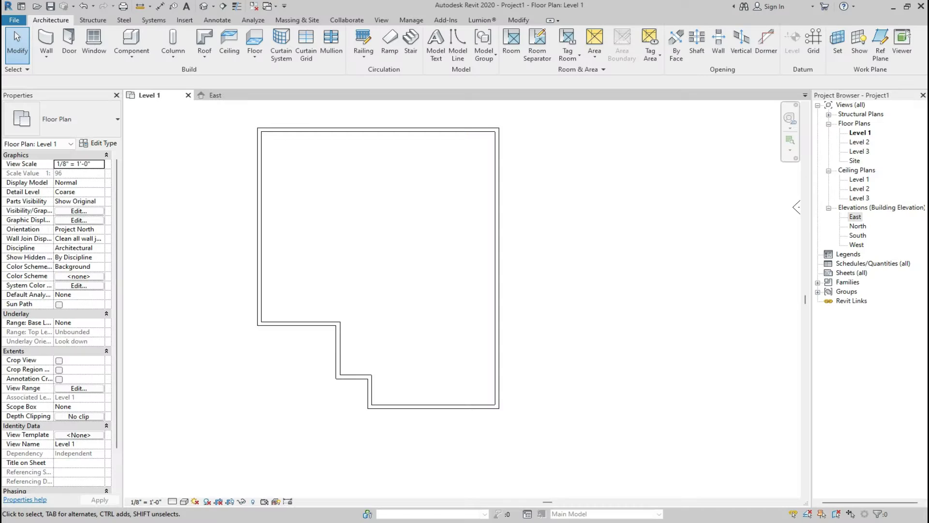
Offset copies of the outline's left, rear and right walls 4' outward.
scroll(595, 402, "down", 3)
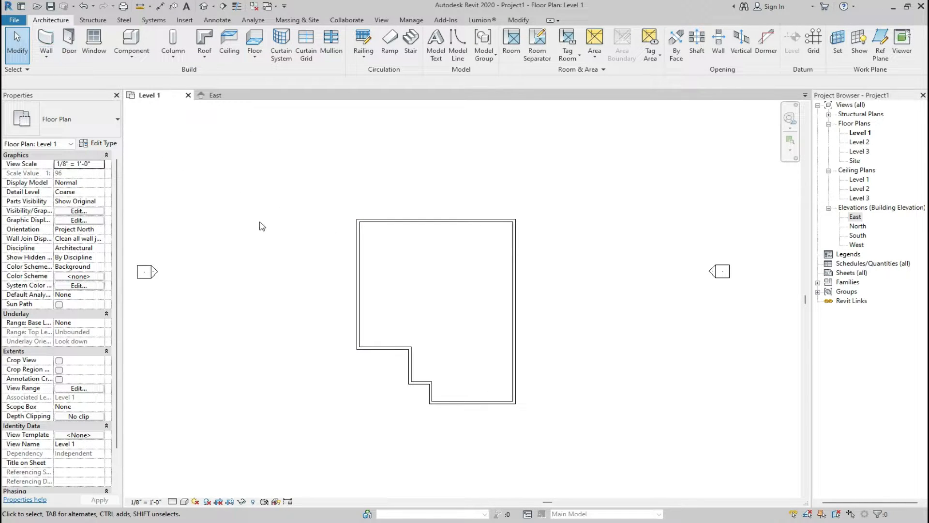
key("o")
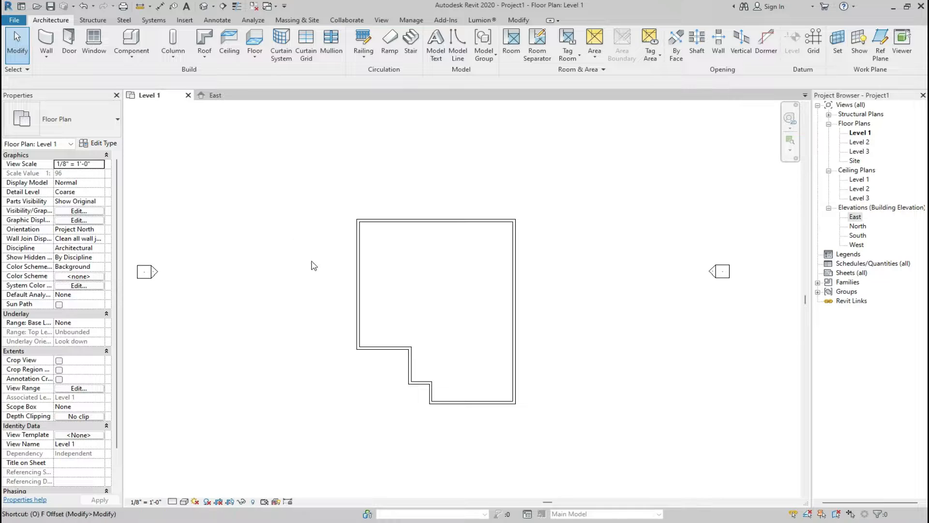
left_click(518, 19)
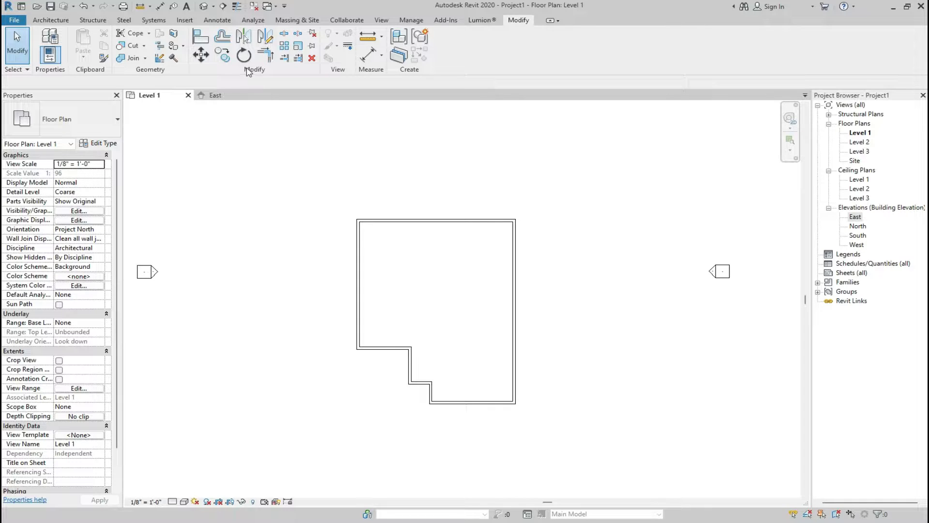
left_click(222, 37)
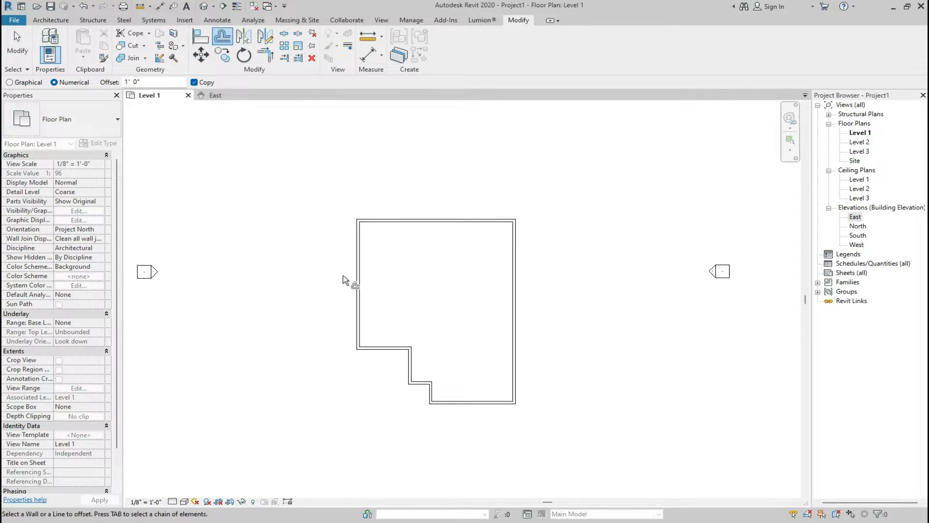
left_click_drag(150, 80, 116, 82)
left_click(357, 271)
left_click(402, 223)
left_click(517, 276)
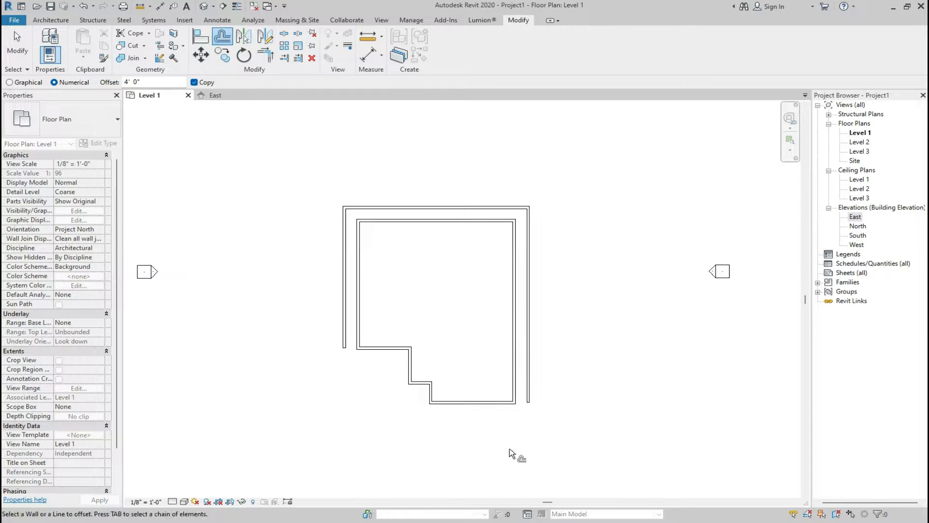
key("Escape")
key("a")
key("l")
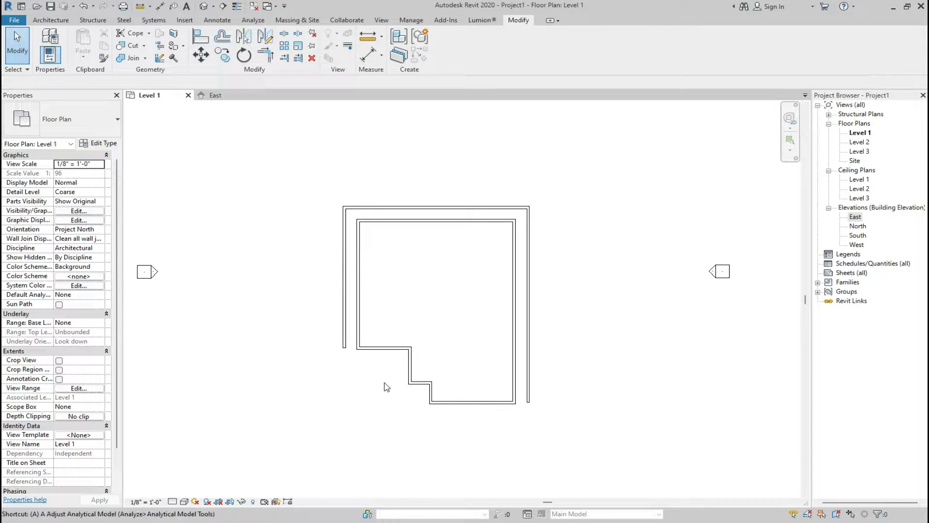
scroll(537, 416, "up", 3)
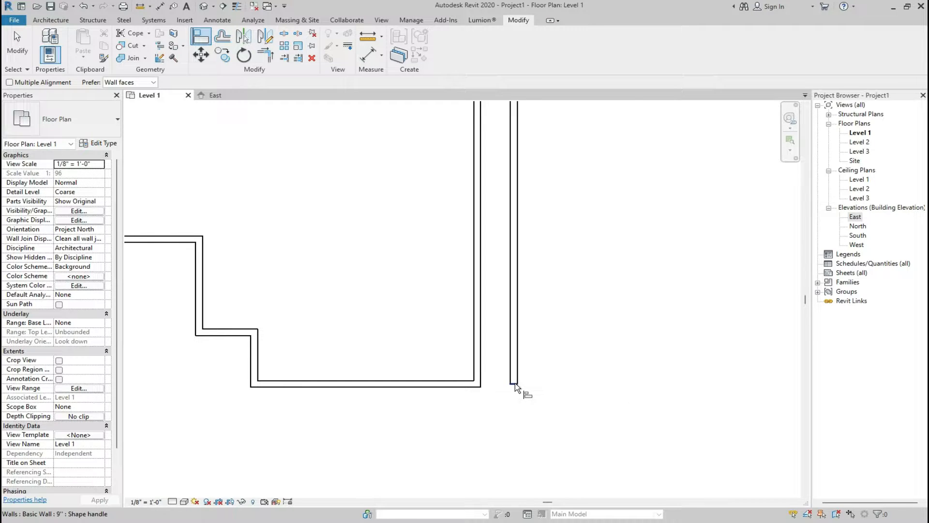
scroll(542, 409, "down", 3)
key("Escape")
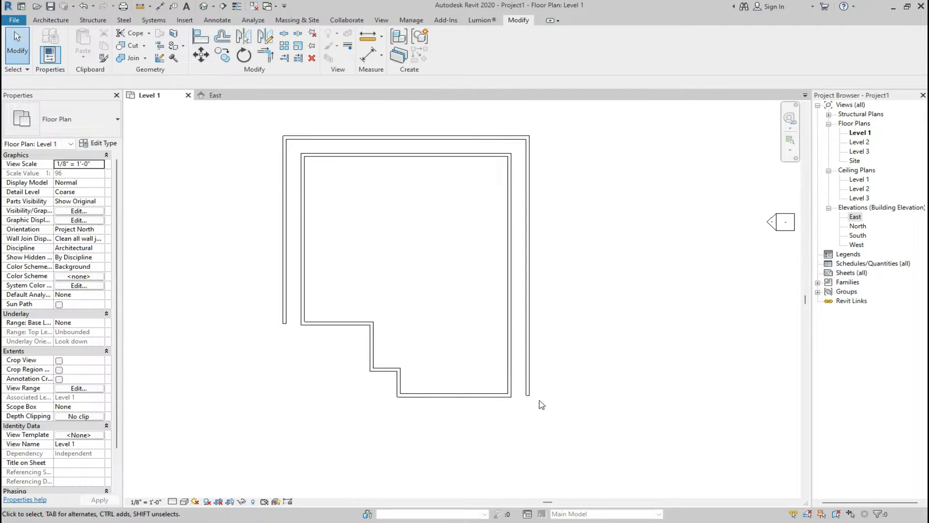
Stretch the right outer wall's lower end downward past the front wall to a length of about 70' 6".
left_click(529, 394)
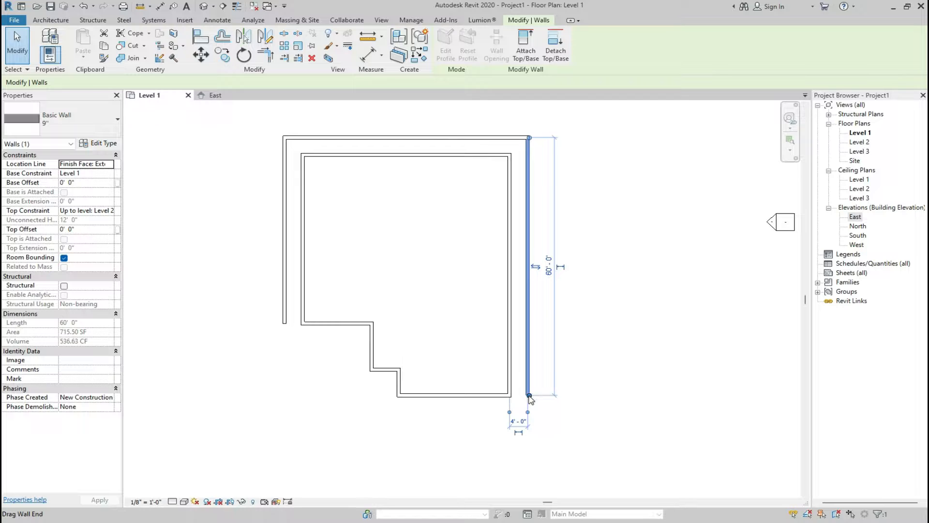
left_click_drag(530, 396, 529, 440)
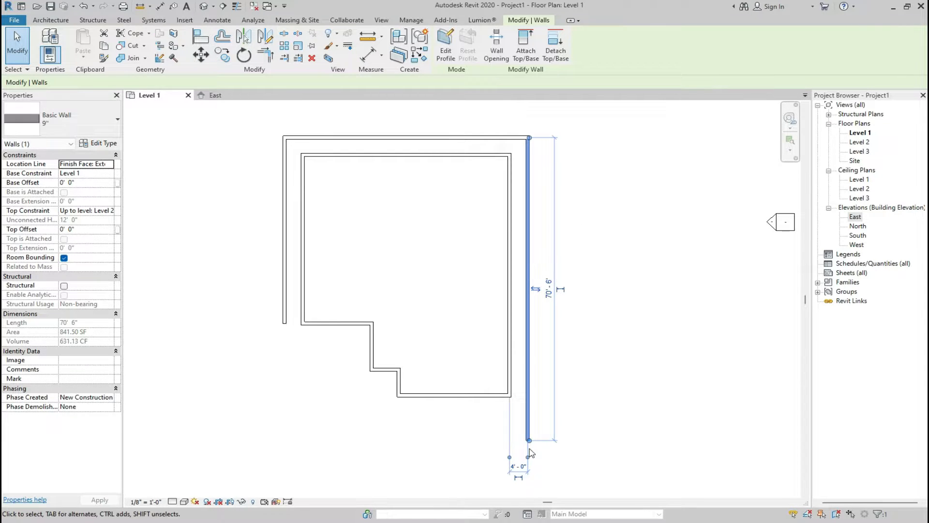
key("Escape")
Align the lower end of the left outer wall with the lower end of the right outer wall.
key("a")
key("l")
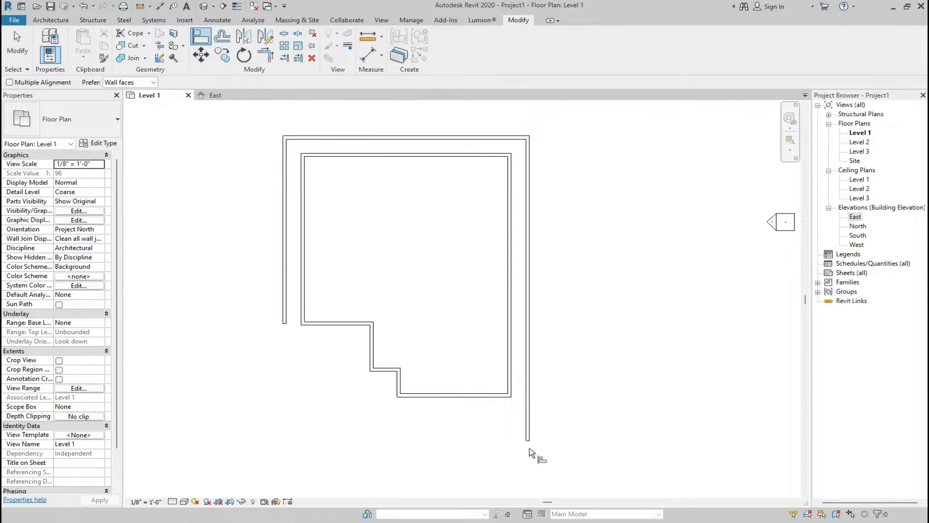
scroll(530, 443, "up", 3)
scroll(532, 382, "down", 5)
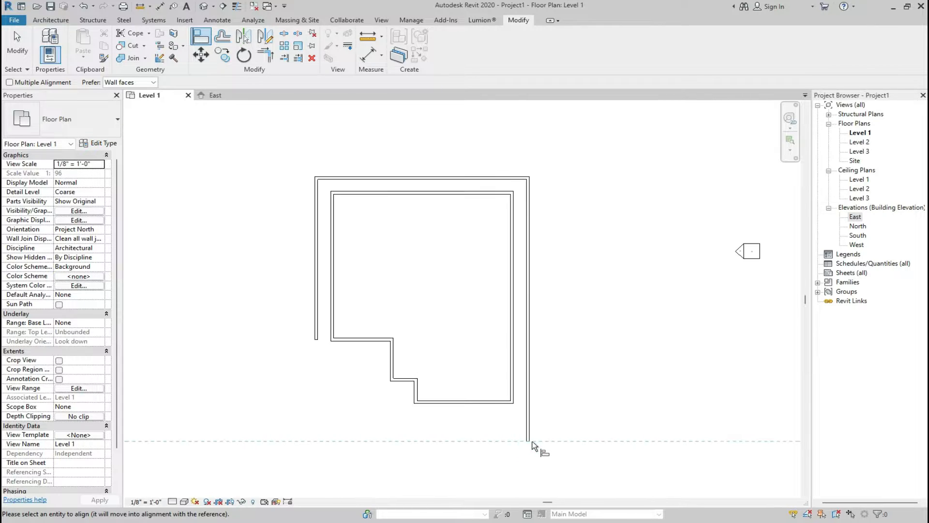
scroll(416, 384, "up", 5)
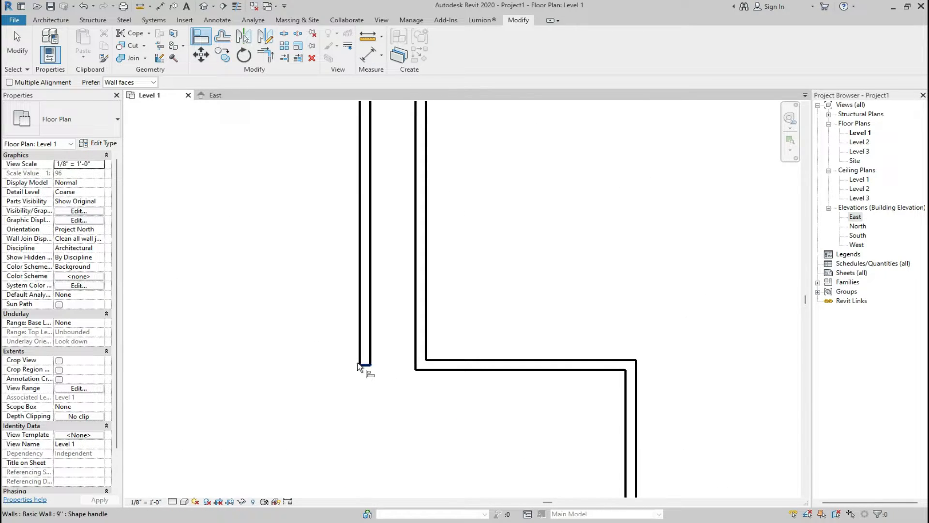
scroll(498, 378, "down", 5)
key("Escape")
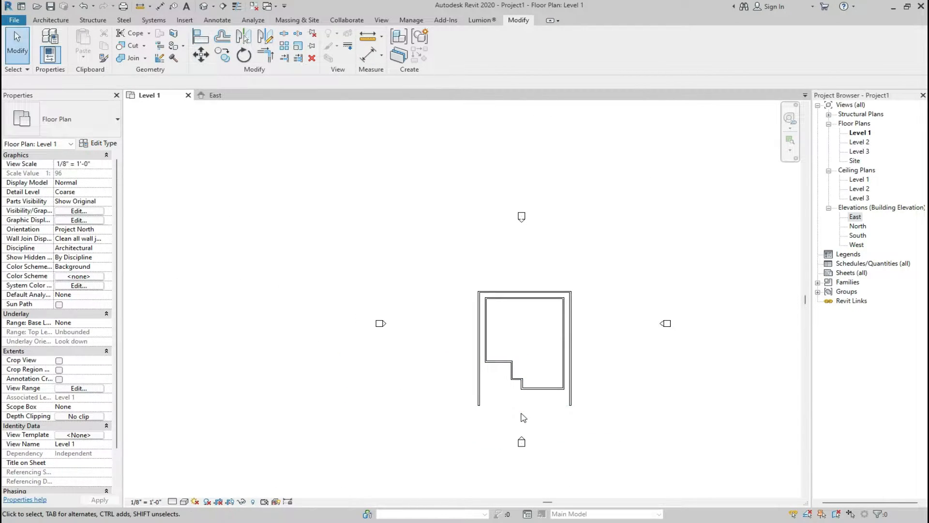
Save the project as Project1 in the Desktop folder.
key("ctrl+s")
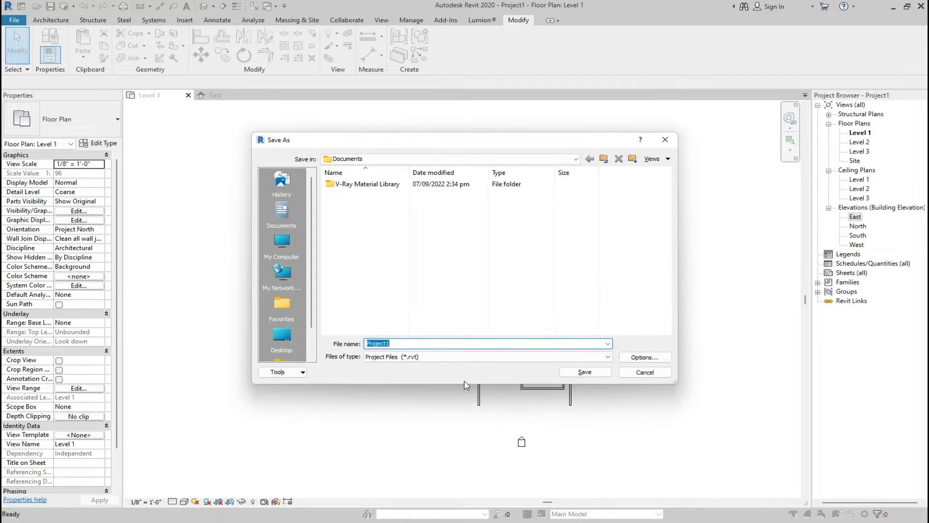
left_click(284, 245)
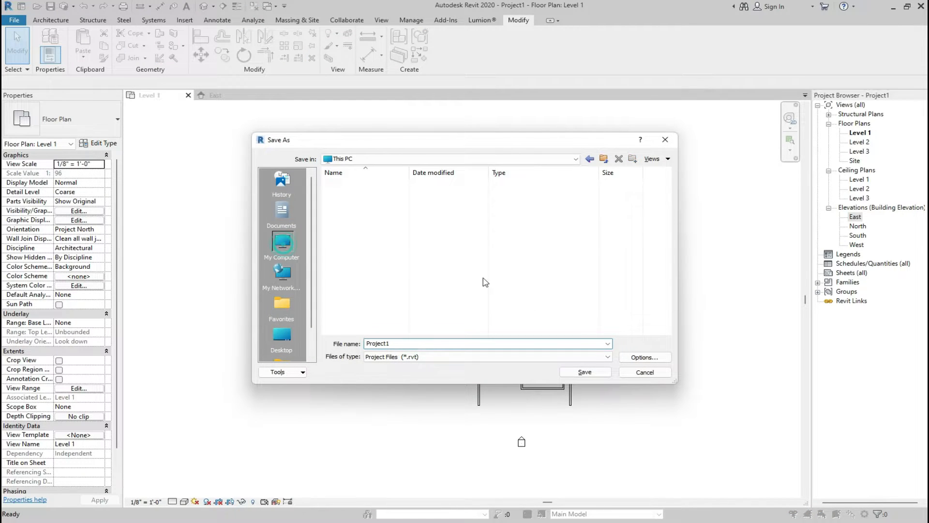
left_click(592, 376)
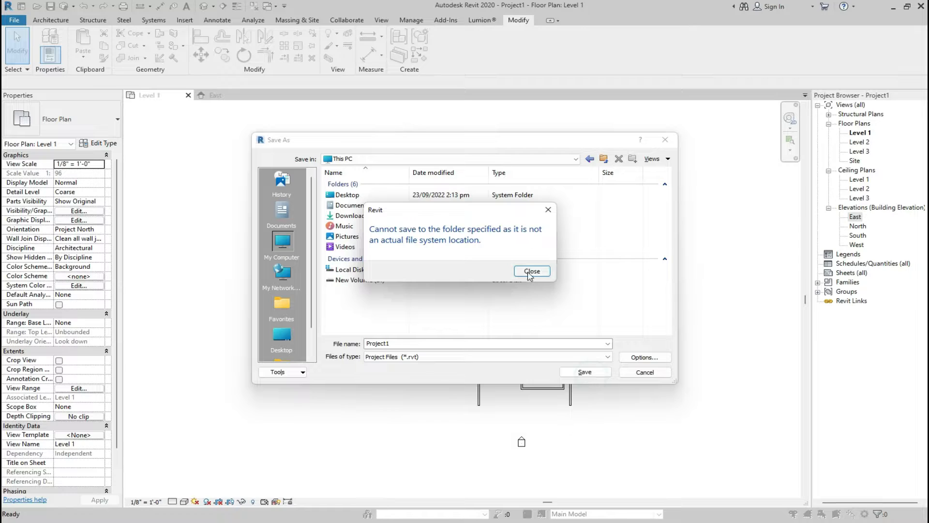
left_click(548, 211)
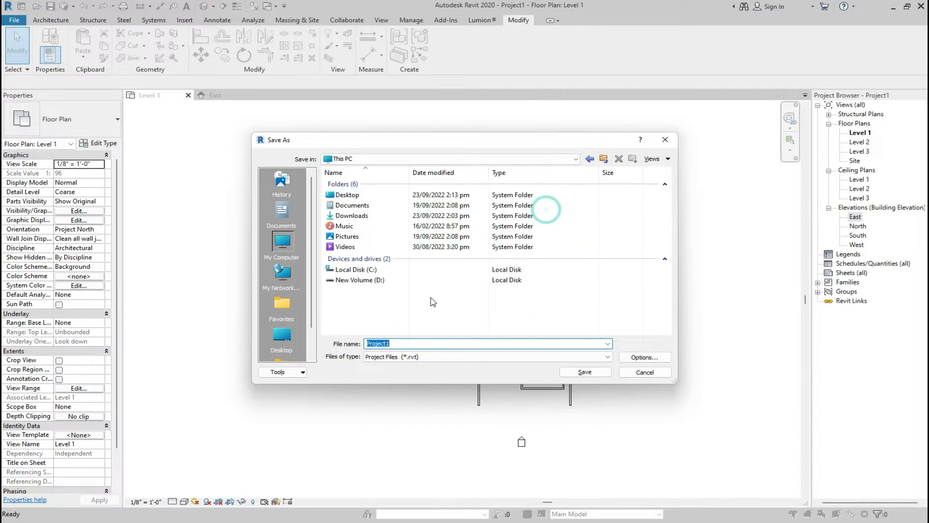
left_click(347, 195)
left_click(585, 370)
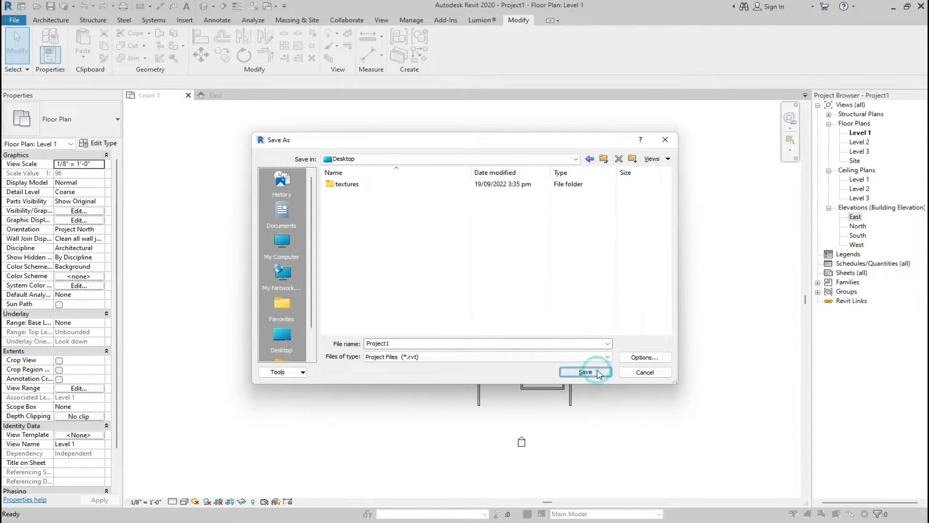
left_click(581, 375)
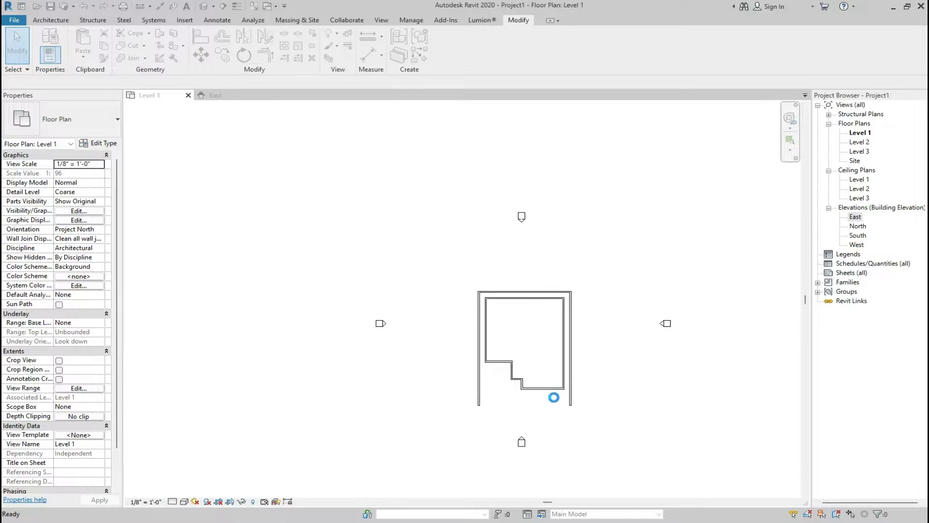
Load the Arched (1) window family from the Desktop folder for placement.
scroll(554, 402, "up", 5)
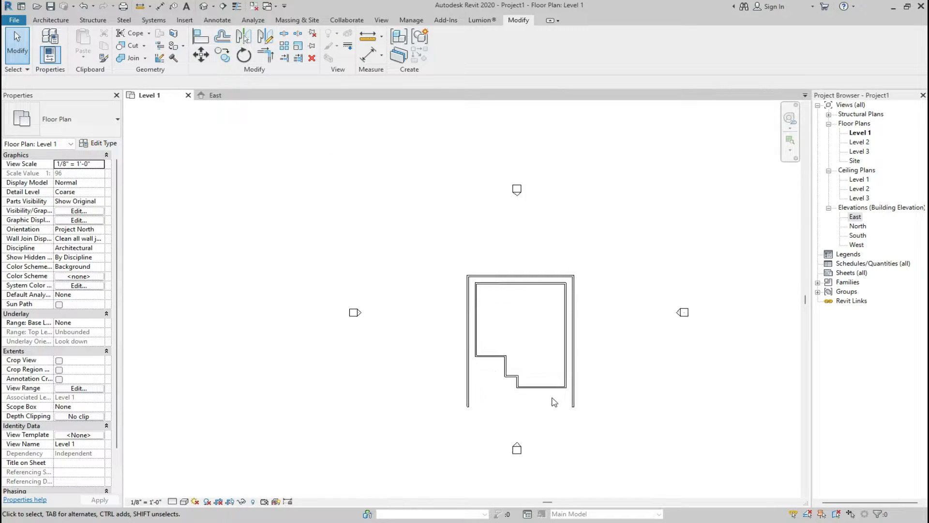
scroll(547, 438, "down", 2)
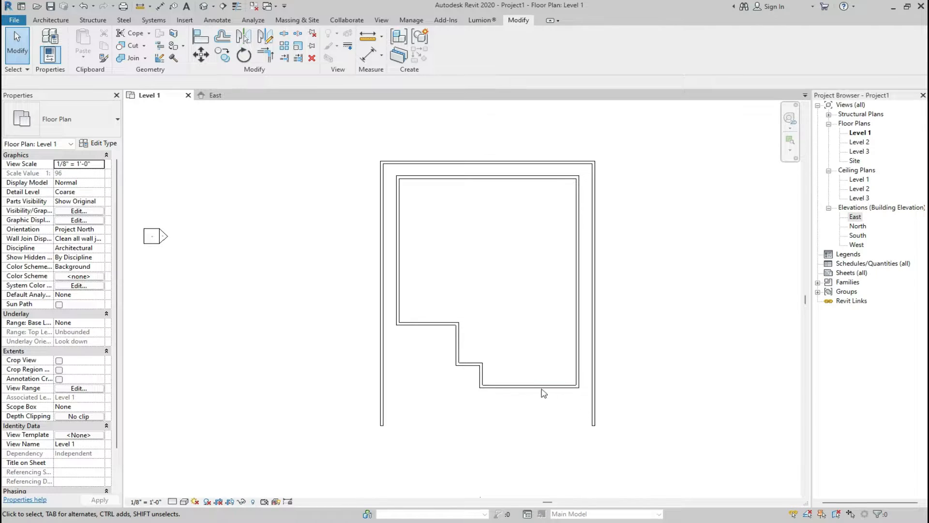
scroll(544, 393, "up", 3)
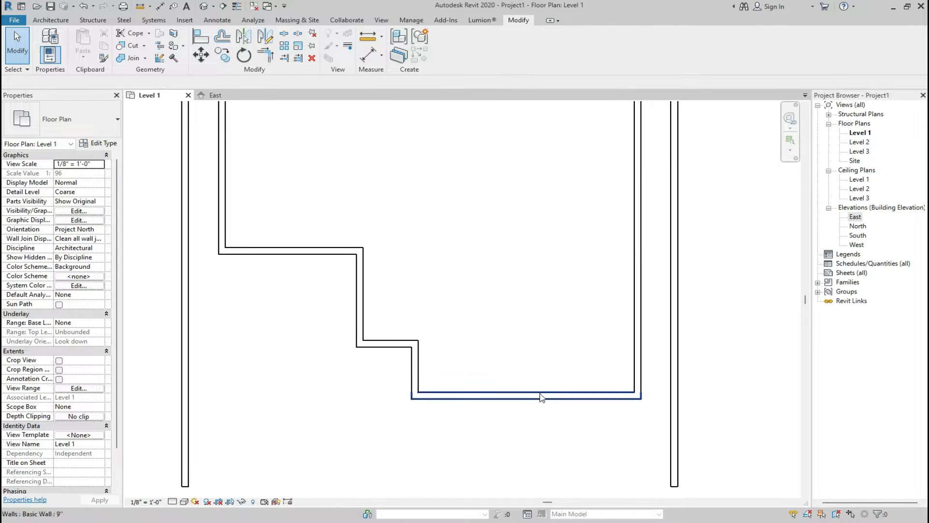
left_click(51, 22)
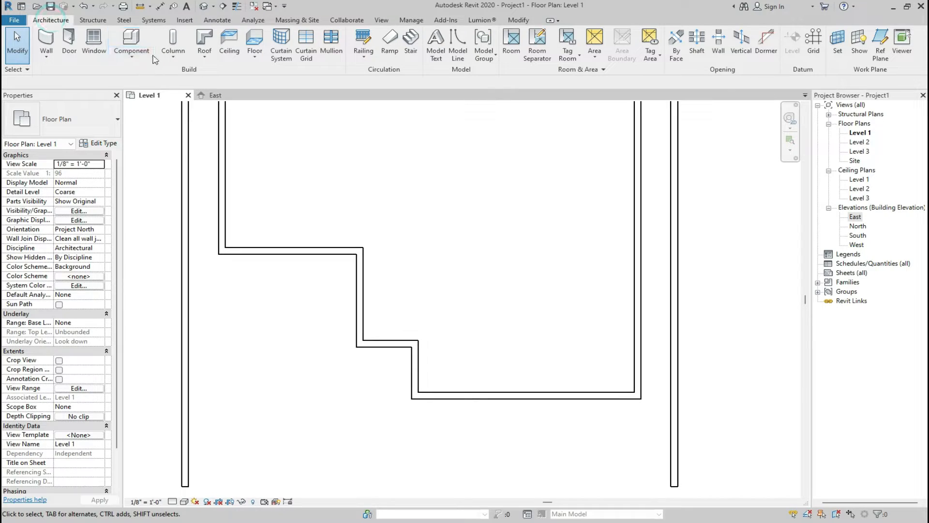
left_click(92, 38)
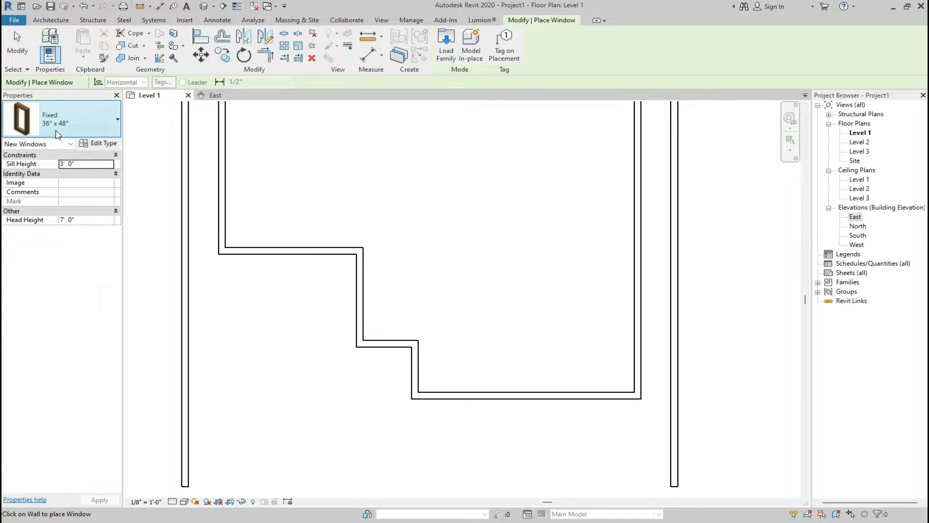
left_click(99, 126)
left_click(99, 127)
left_click(454, 57)
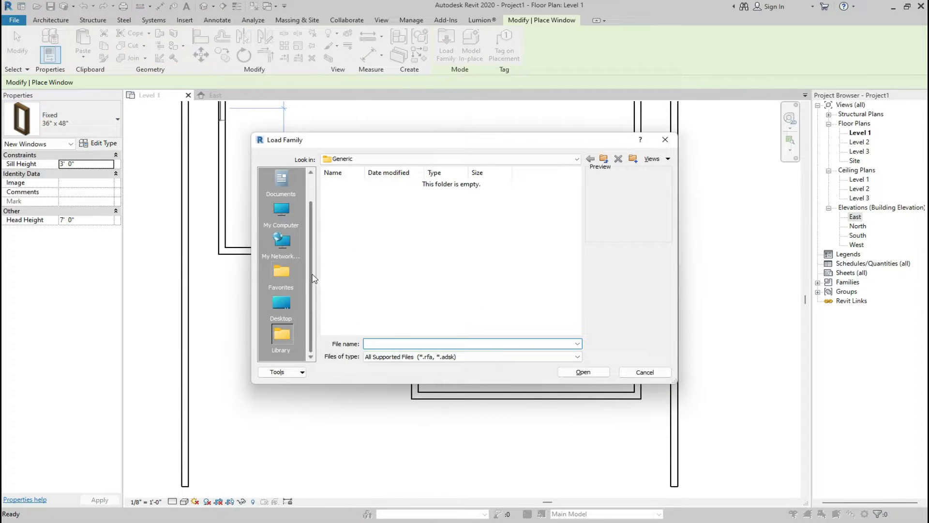
left_click(282, 304)
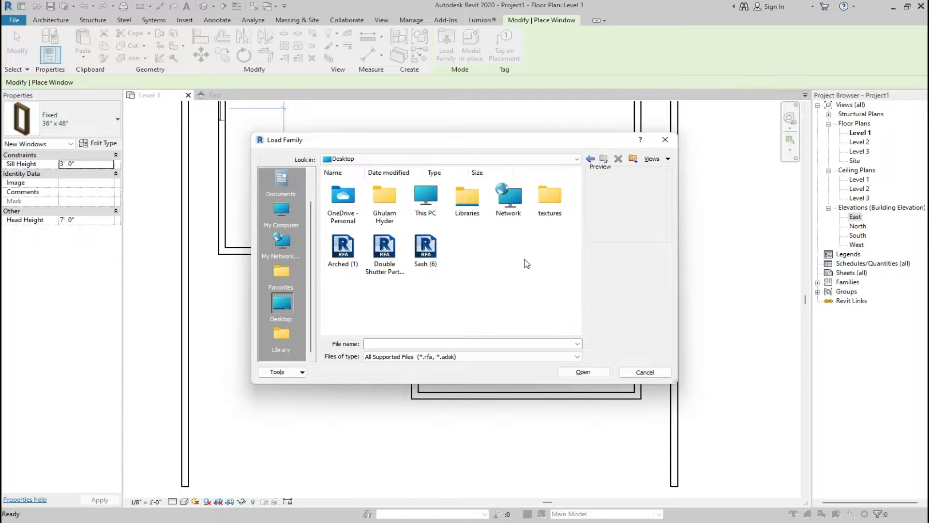
left_click(343, 250)
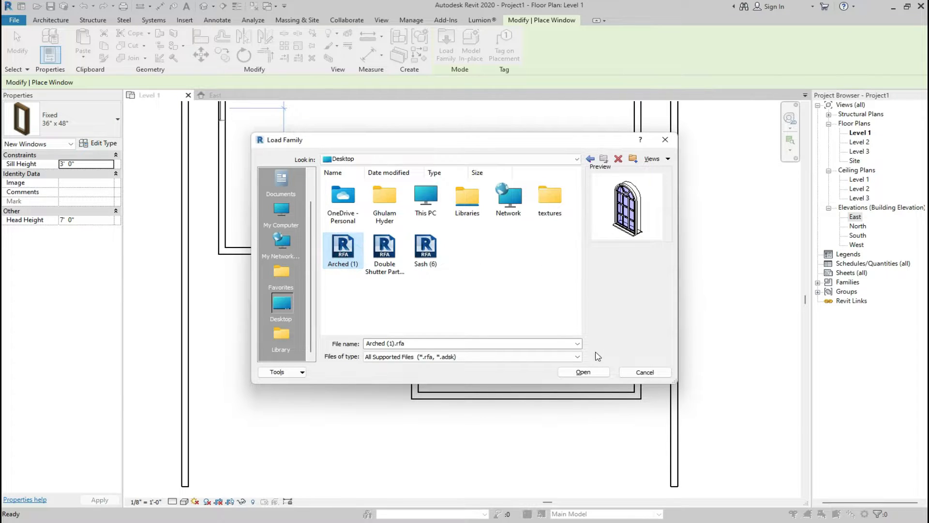
left_click(583, 372)
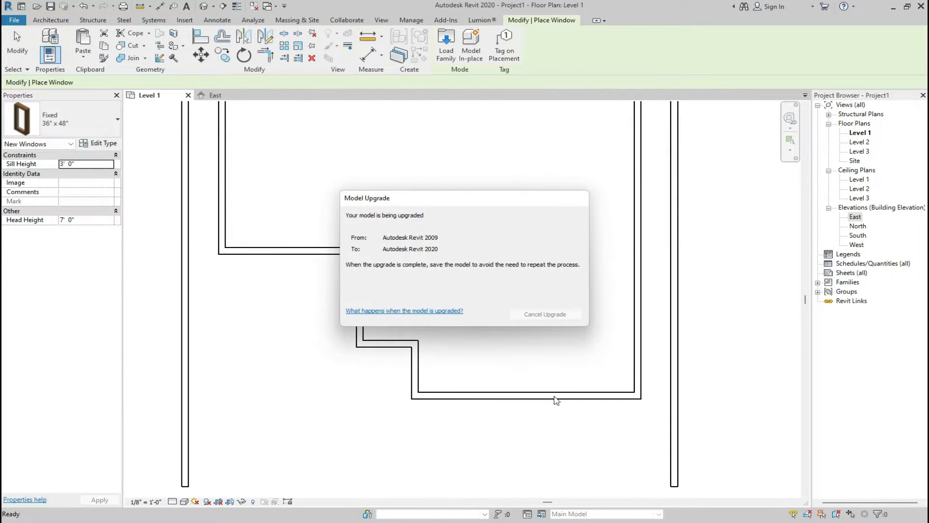
Try an Arched (1) window at the middle of the lowest front wall, compare it with the reference photo, and delete it.
left_click(525, 397)
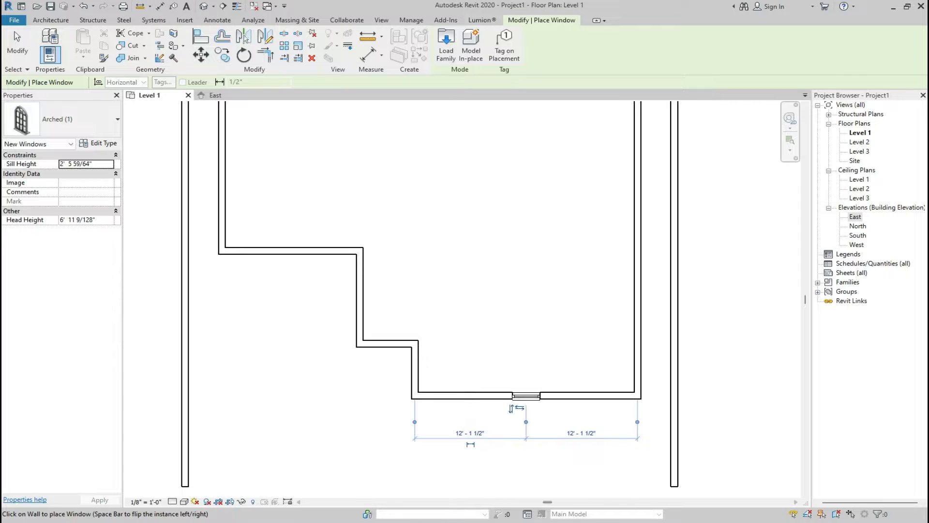
key("alt+Tab")
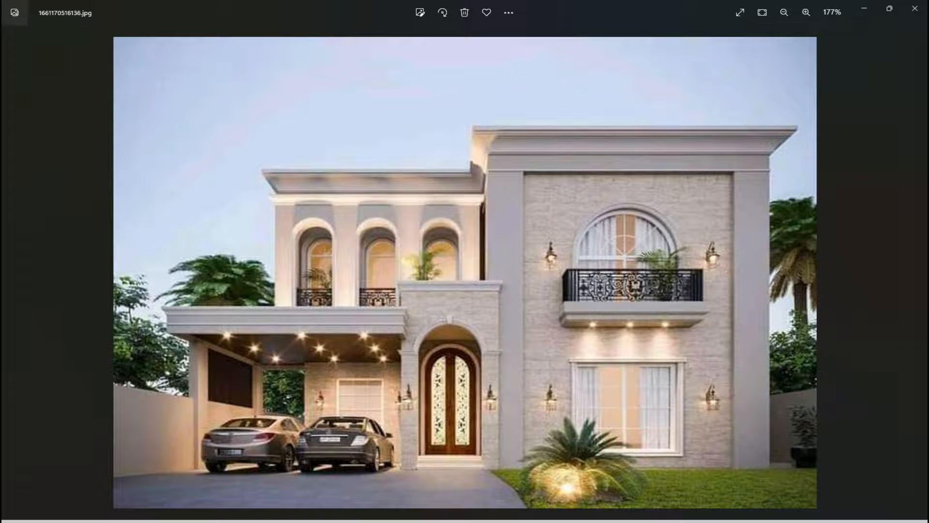
key("alt+Tab")
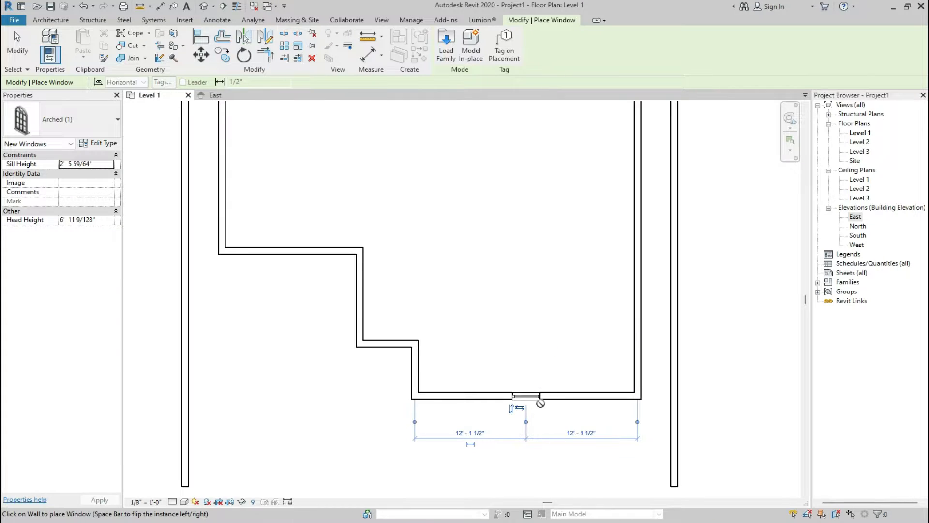
key("Escape")
left_click(526, 395)
key("Delete")
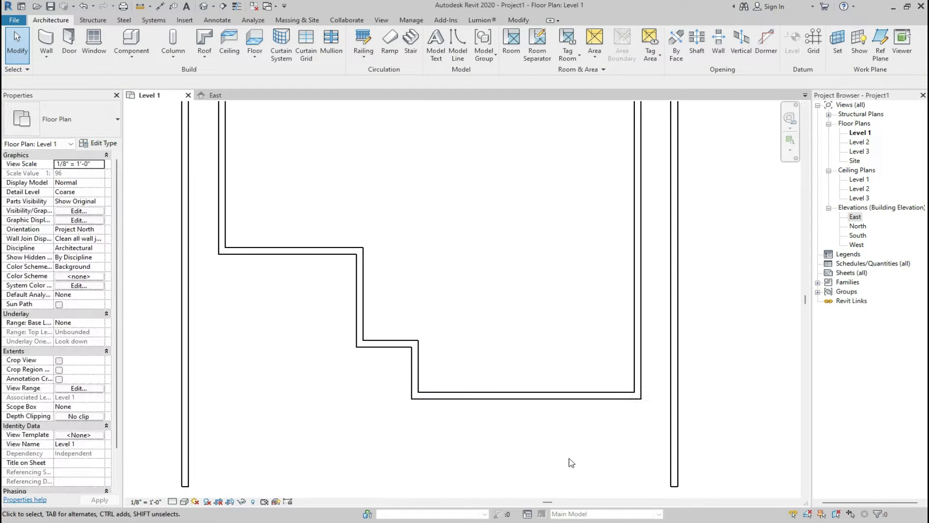
Load the Sash (6) window family from the Desktop folder and place one window centred on the lowest front wall, 12' 1 1/2" from each end.
left_click(94, 41)
left_click(446, 46)
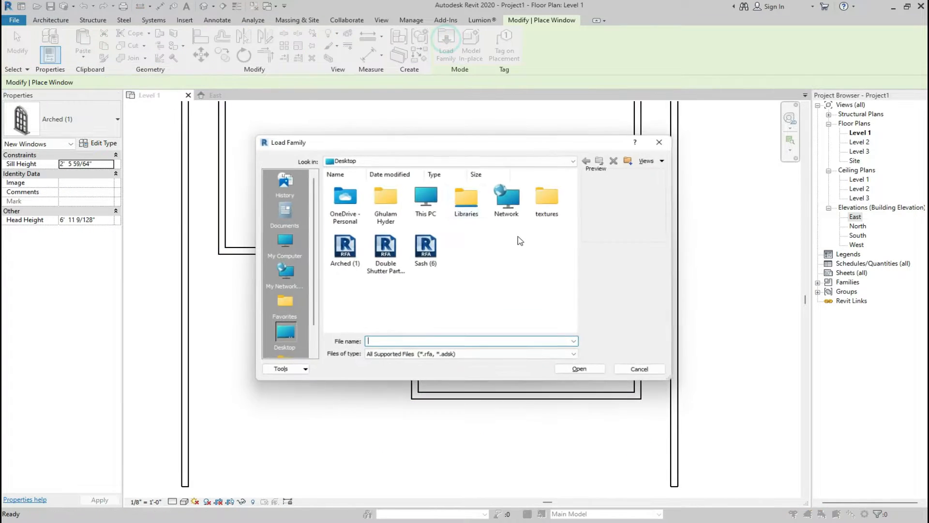
left_click(385, 248)
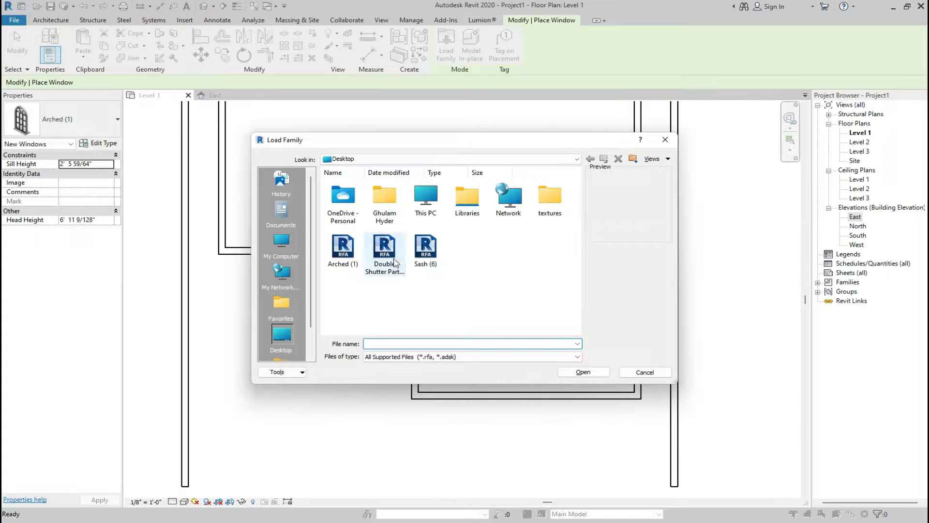
left_click(427, 254)
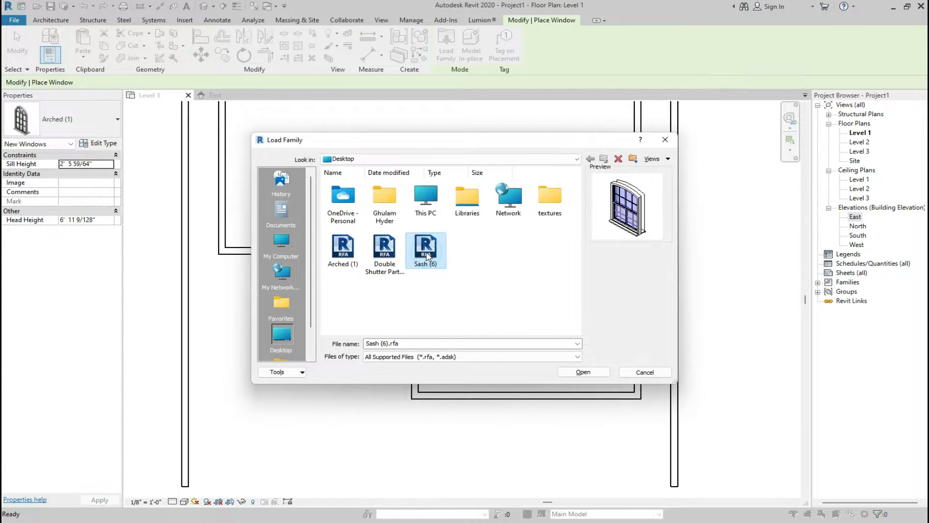
left_click(584, 372)
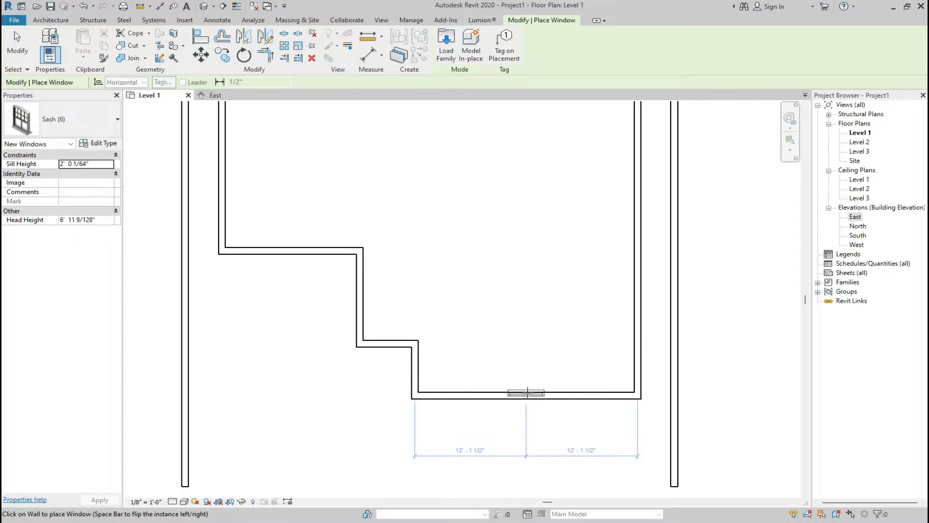
left_click(526, 392)
key("Escape")
key("Escape")
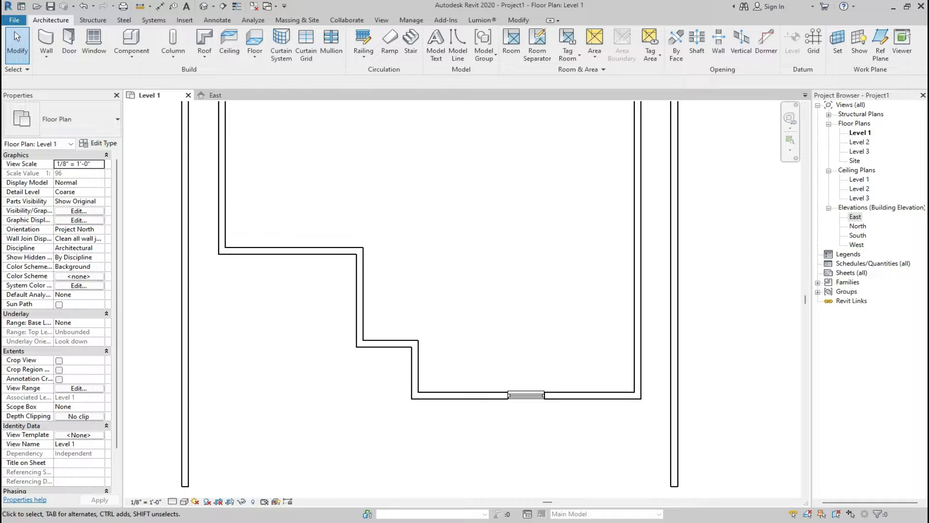
left_click(204, 6)
scroll(409, 370, "up", 10)
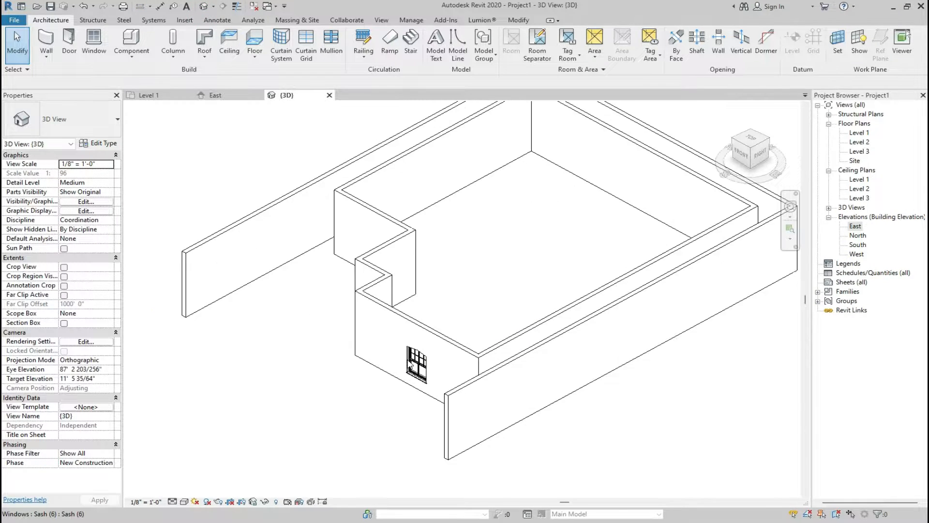
scroll(502, 385, "down", 2)
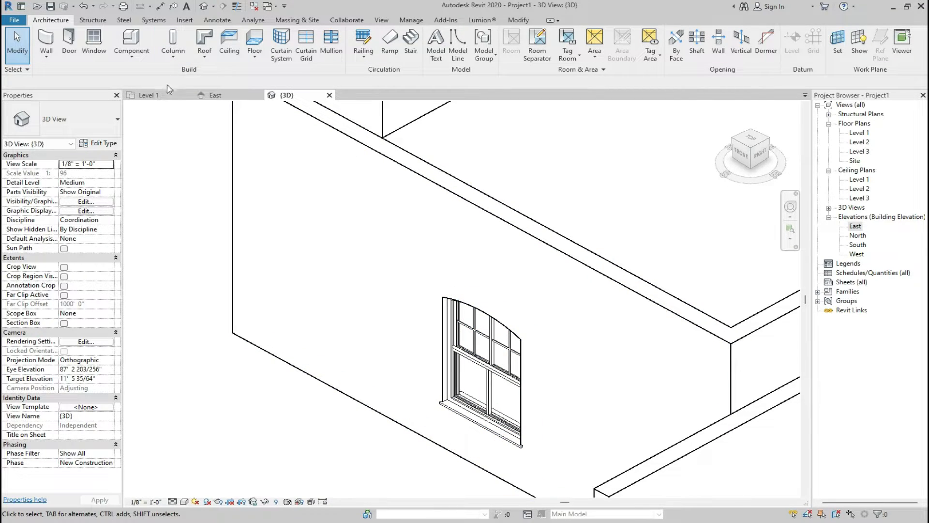
Set the height and width of the front window's Sash (6) type to 7' each.
left_click(155, 95)
left_click(527, 394)
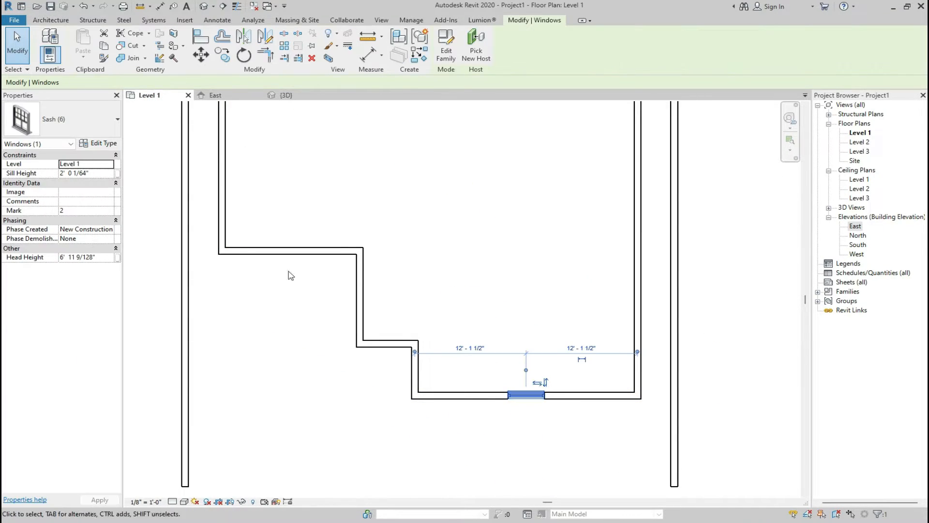
left_click(99, 143)
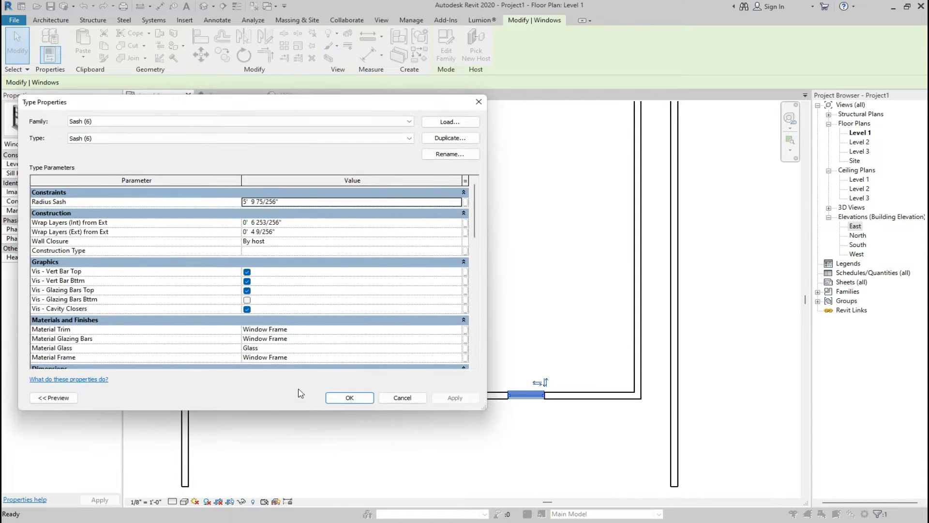
scroll(211, 316, "down", 4)
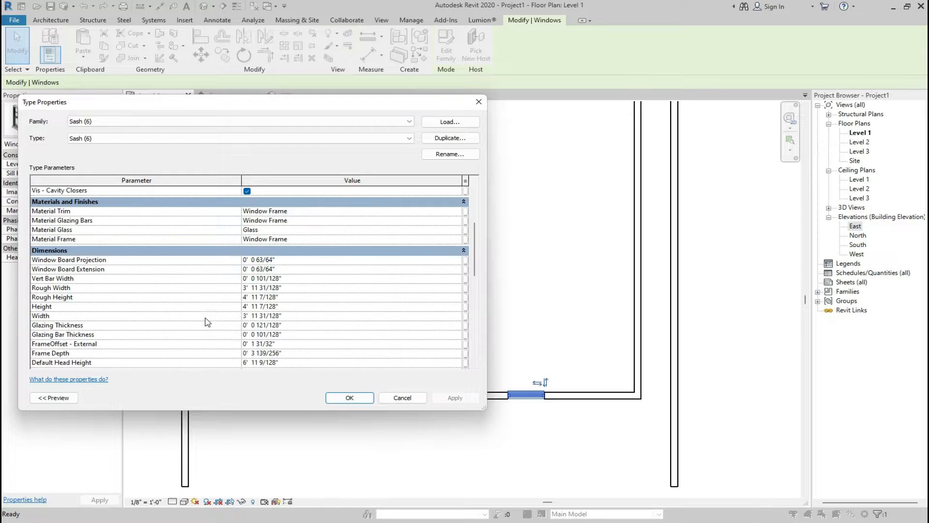
scroll(236, 321, "down", 3)
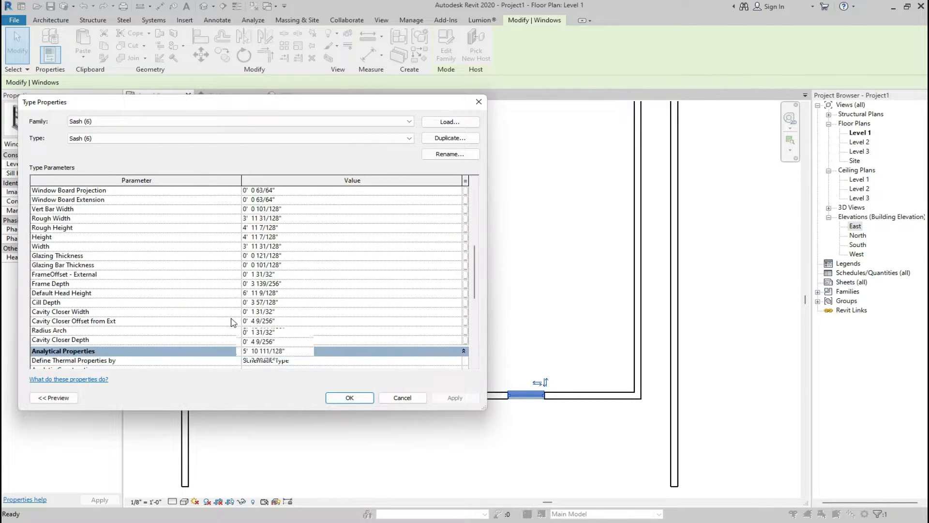
scroll(233, 322, "up", 2)
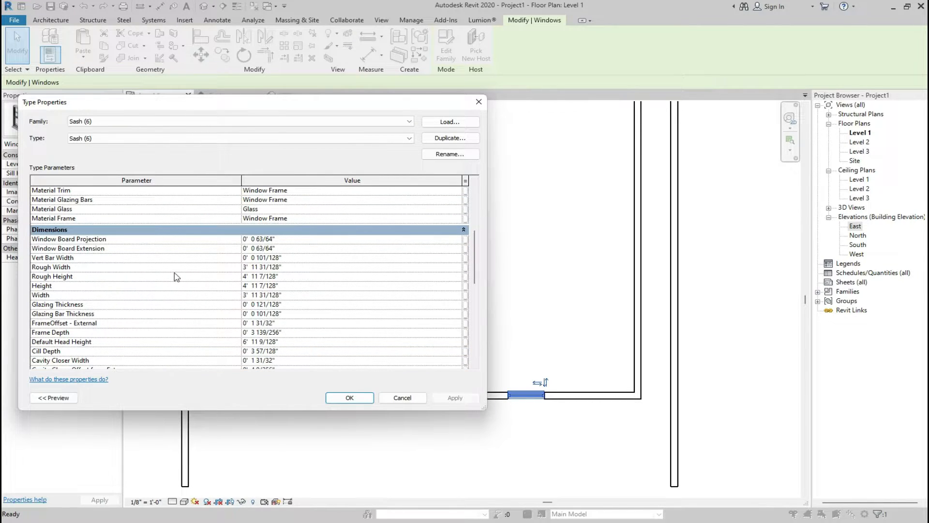
left_click(285, 285)
type("7")
left_click(290, 296)
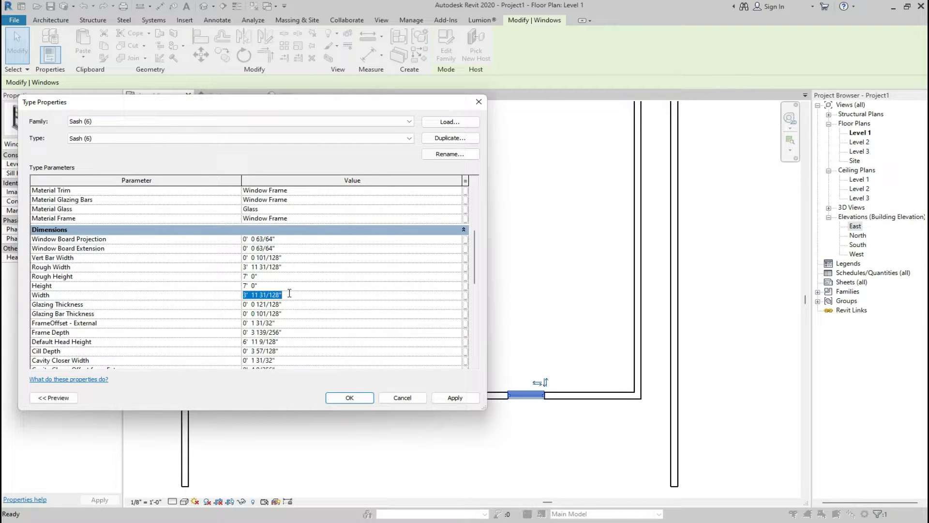
type("7'")
left_click(457, 399)
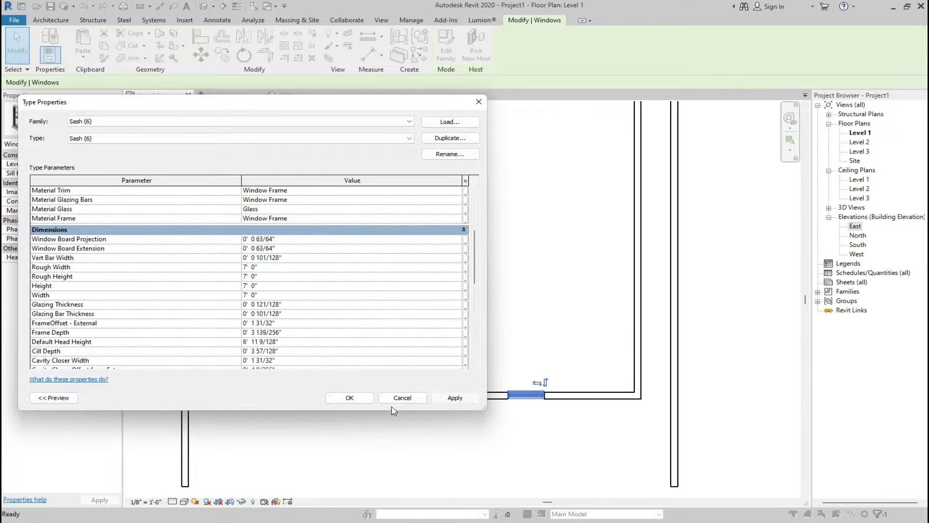
left_click(350, 398)
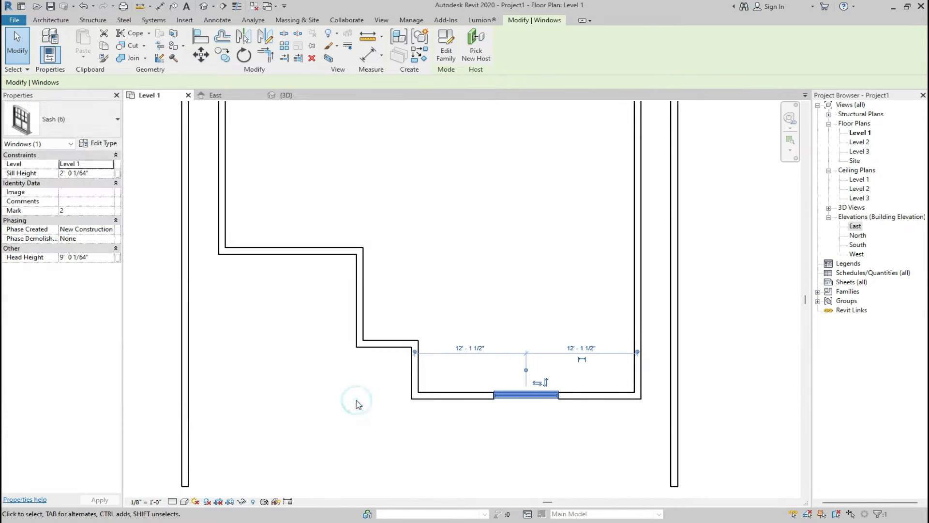
Examine the resized sash window in the 3D view, including from the front, and return to the Level 1 floor plan.
left_click(274, 95)
left_click(306, 449)
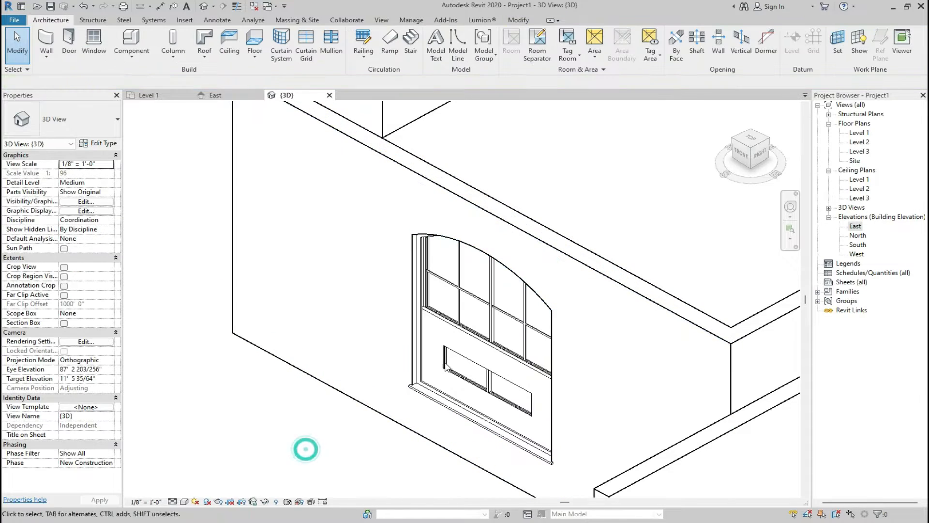
scroll(445, 367, "down", 3)
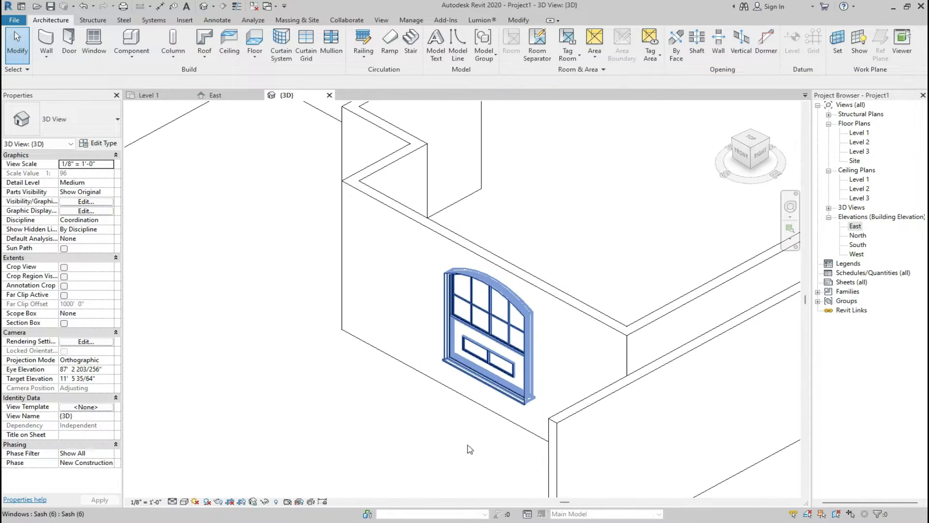
left_click(741, 154)
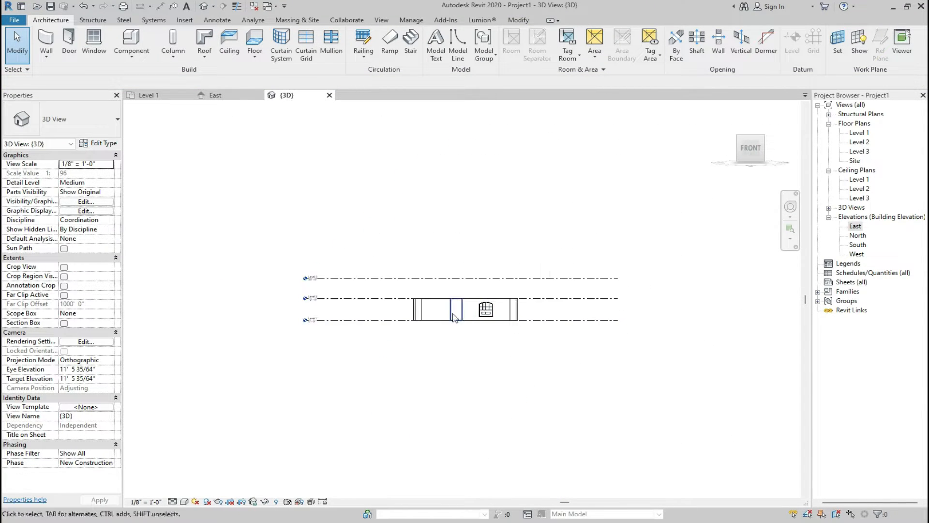
scroll(491, 320, "up", 5)
scroll(542, 417, "up", 2)
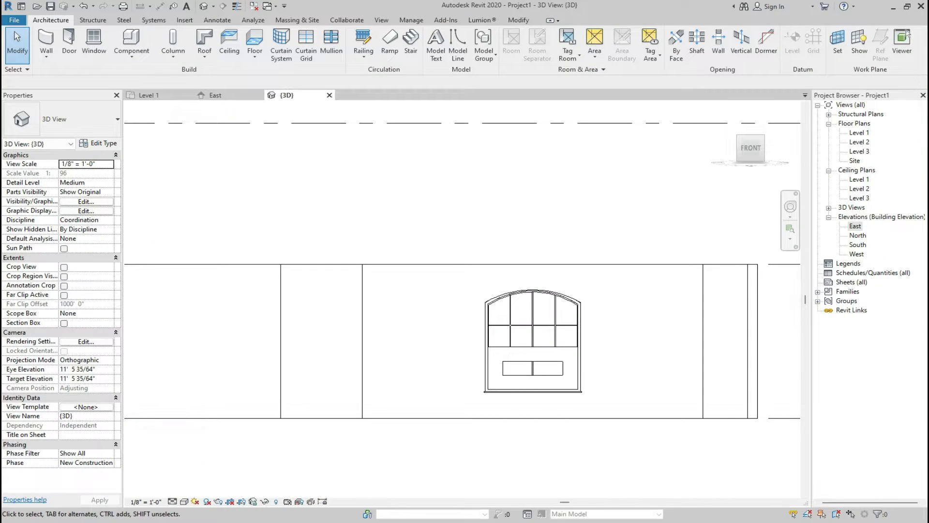
scroll(619, 429, "down", 3)
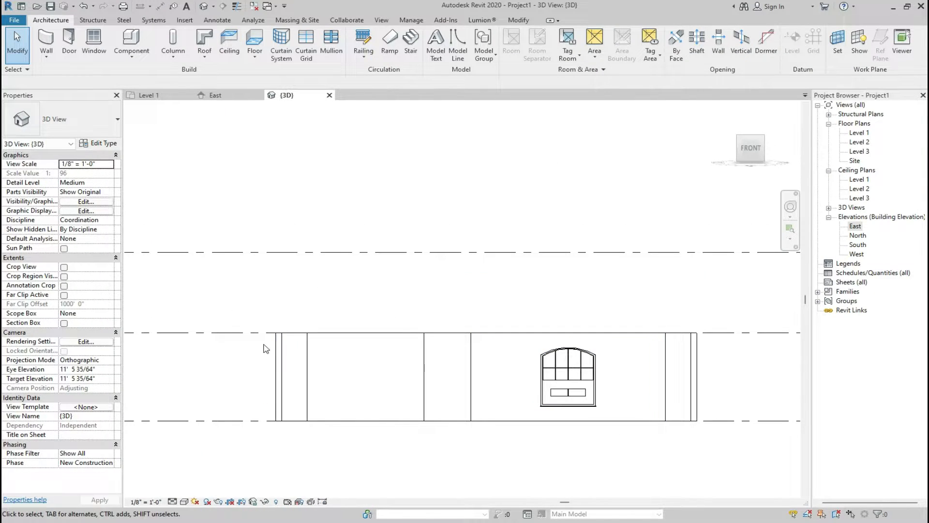
left_click(150, 95)
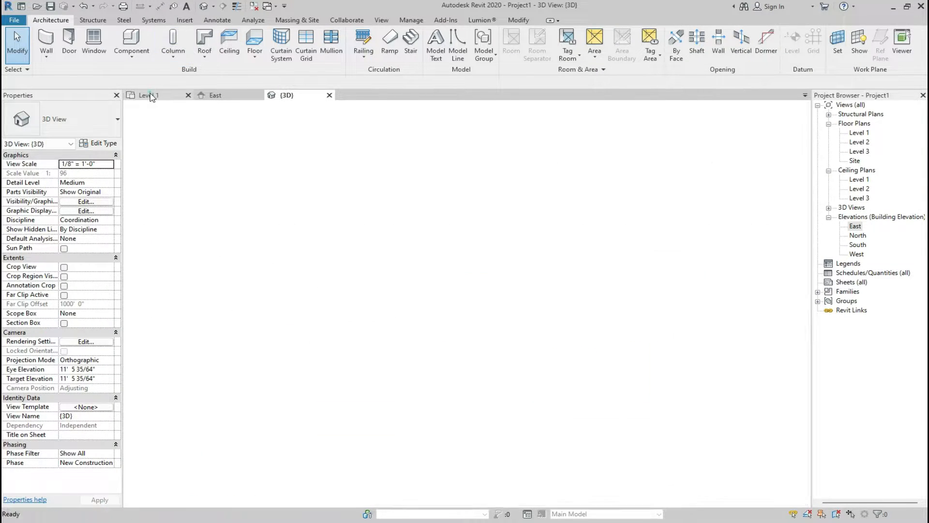
scroll(237, 408, "down", 2)
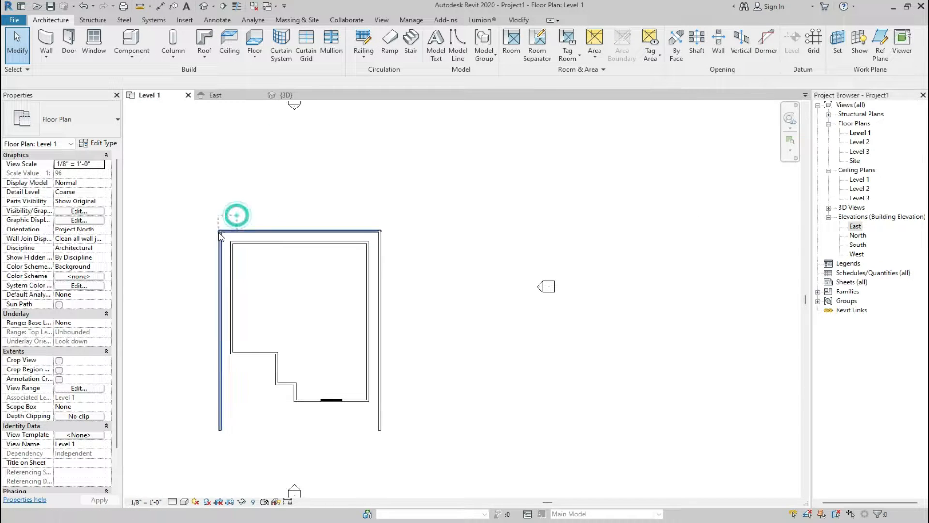
Change the three outer boundary walls' top constraint to Unconnected and set their unconnected height to 5'.
left_click_drag(238, 215, 216, 235)
left_click_drag(394, 279, 378, 303)
left_click_drag(229, 217, 215, 240, "ctrl")
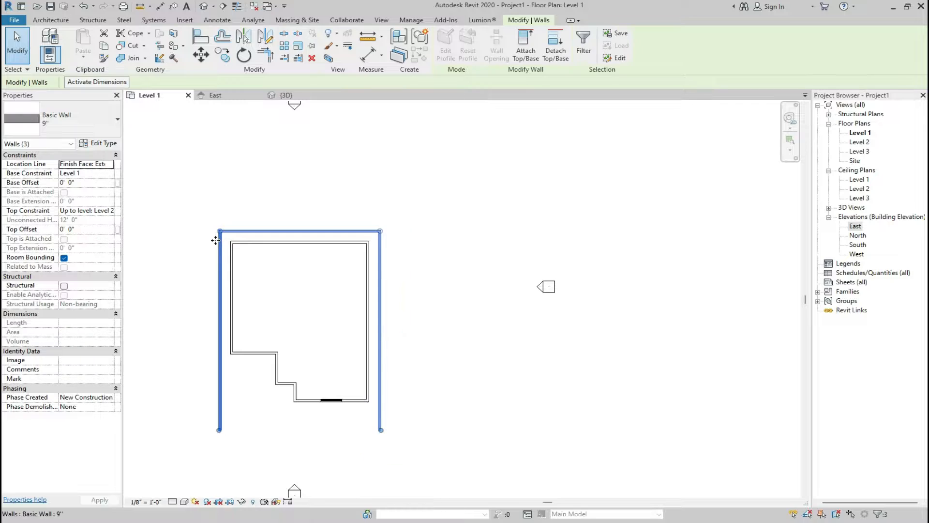
left_click(110, 215)
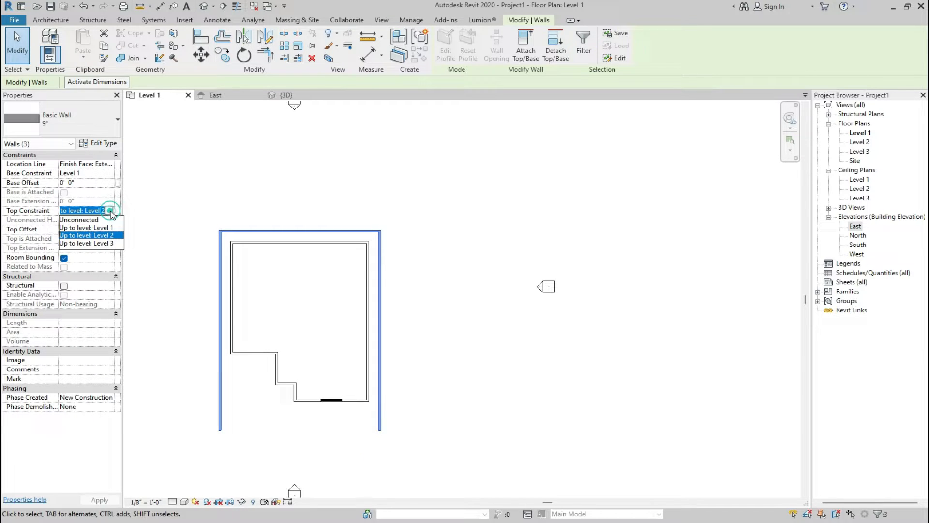
left_click(89, 220)
left_click(91, 221)
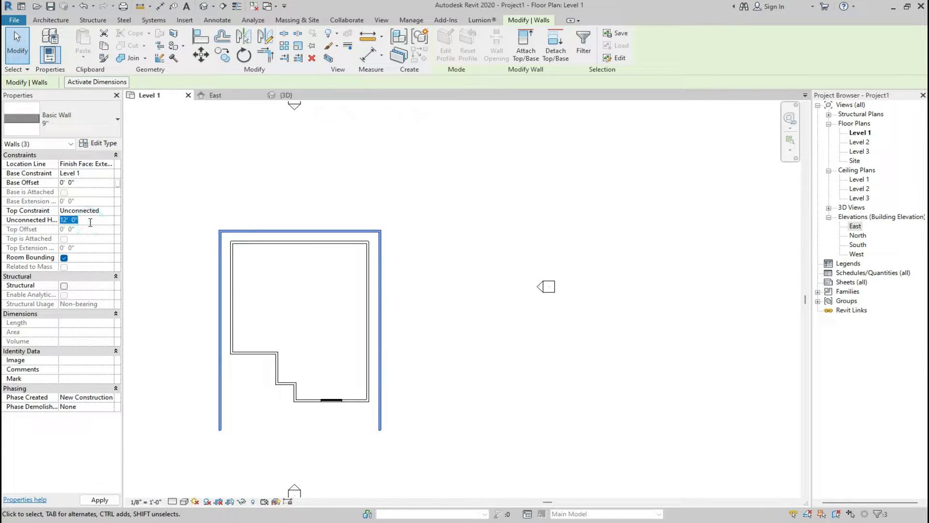
type("5")
key("Return")
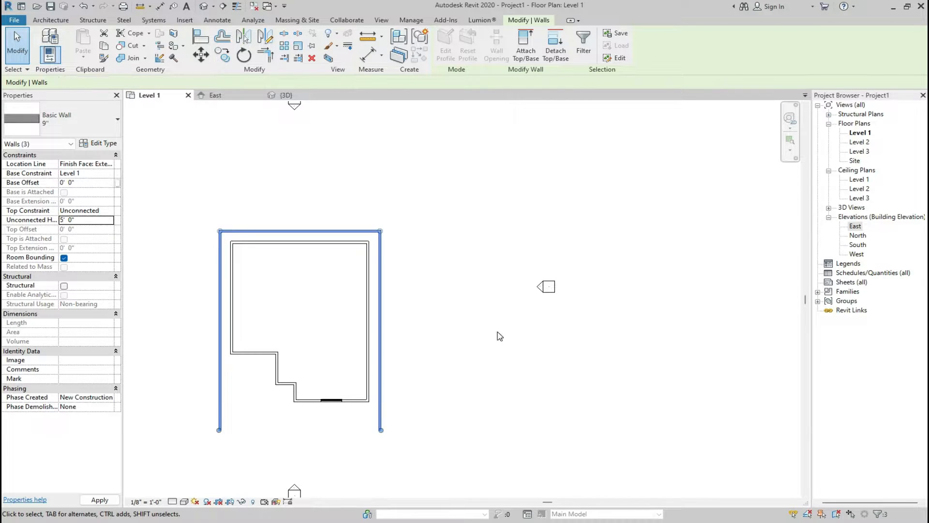
left_click(498, 335)
Check the boundary walls from the front in 3D, and delete the sash window from the lowest front wall in the Level 1 plan.
left_click(284, 95)
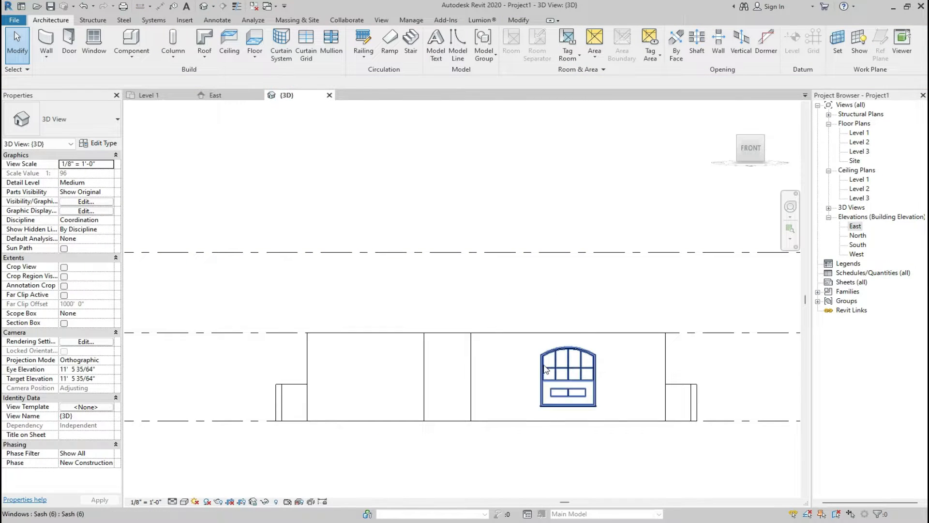
scroll(547, 365, "up", 2)
left_click(558, 357)
left_click(311, 203)
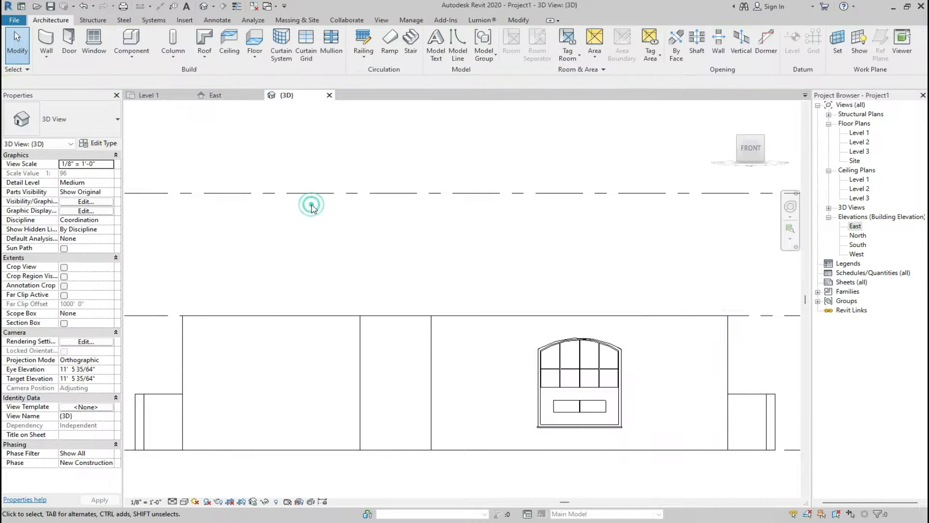
left_click(145, 94)
scroll(328, 414, "up", 5)
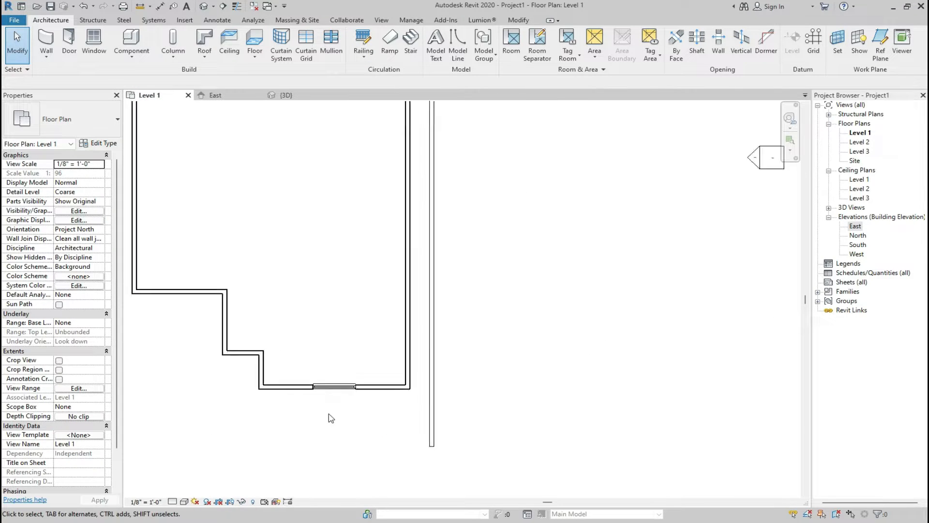
left_click(337, 363)
key("Delete")
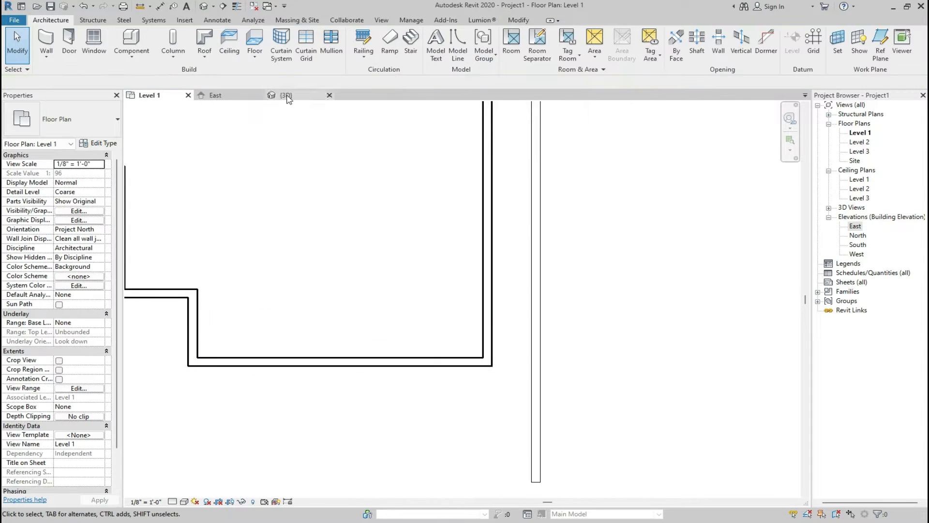
left_click(93, 39)
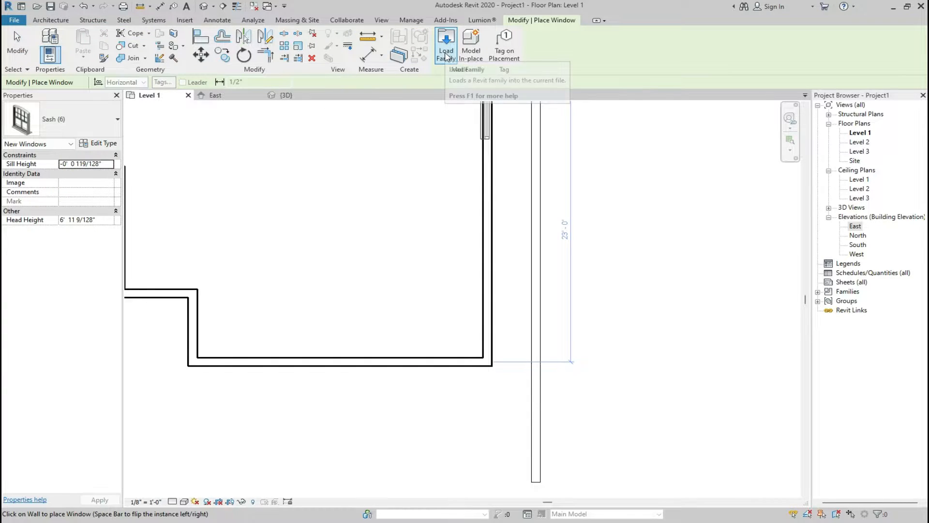
left_click(109, 133)
left_click(110, 135)
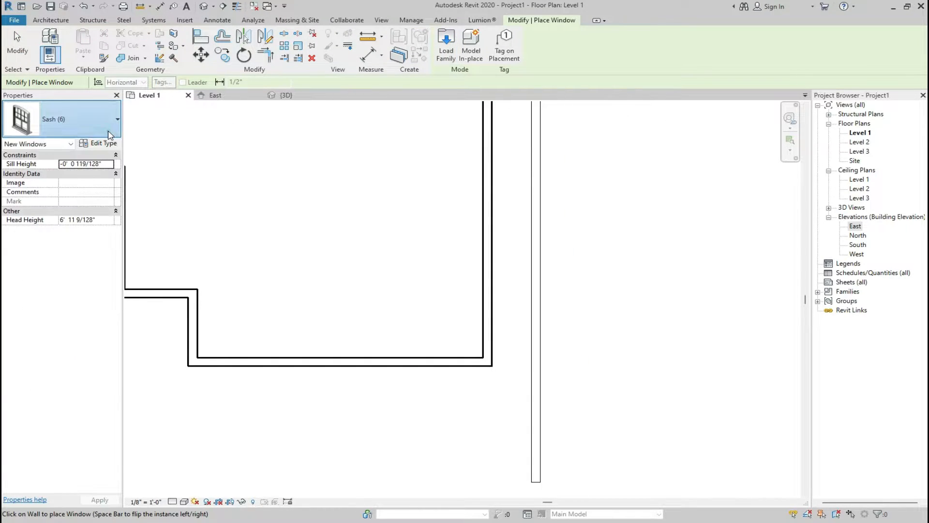
left_click(440, 47)
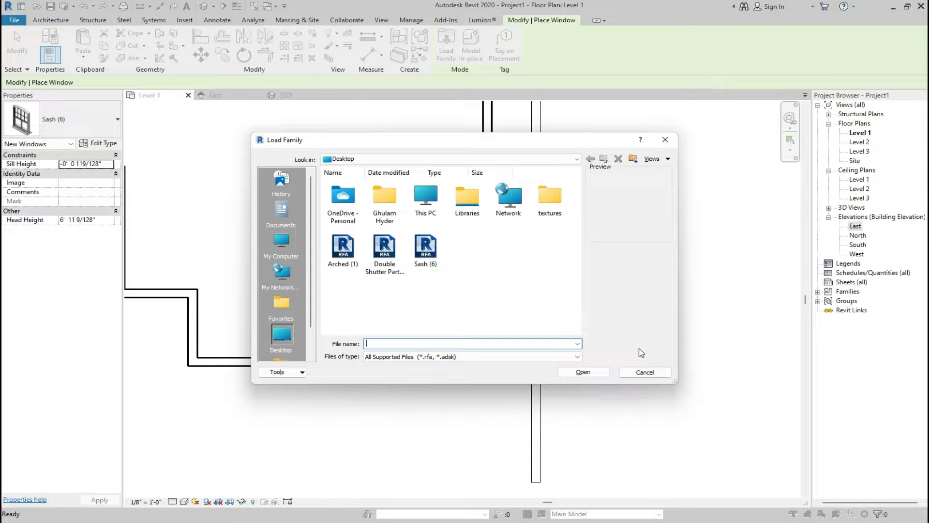
left_click(644, 372)
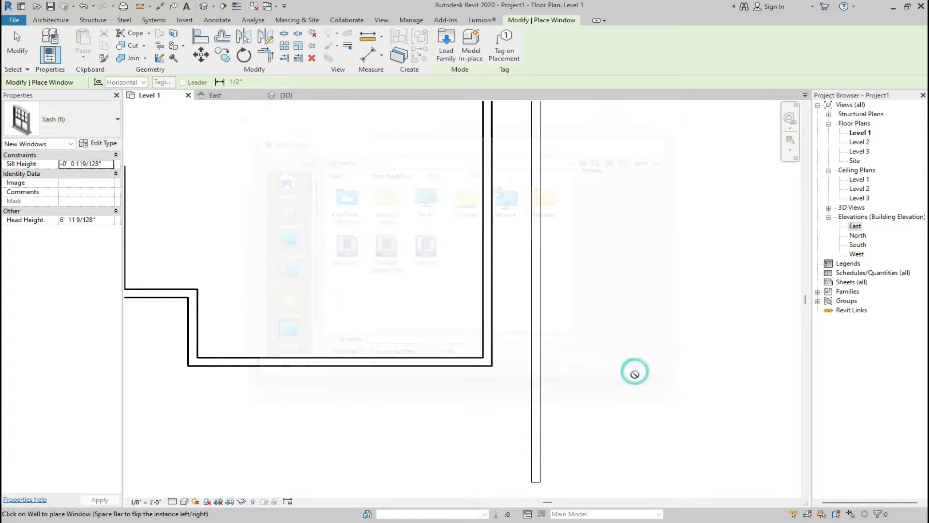
Draw an 11' long architectural wall of type Curtain Wall 1 along the centreline of the lowest front wall, near its middle.
left_click(51, 20)
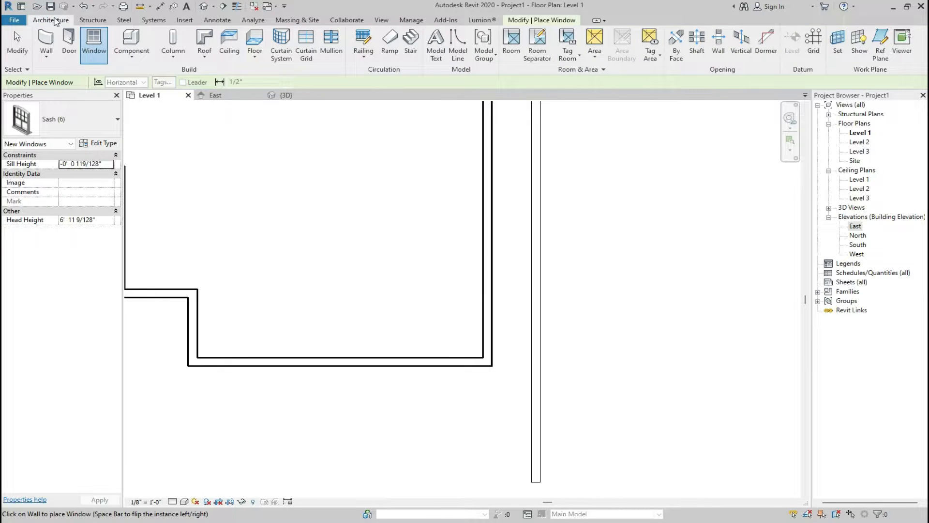
left_click(47, 58)
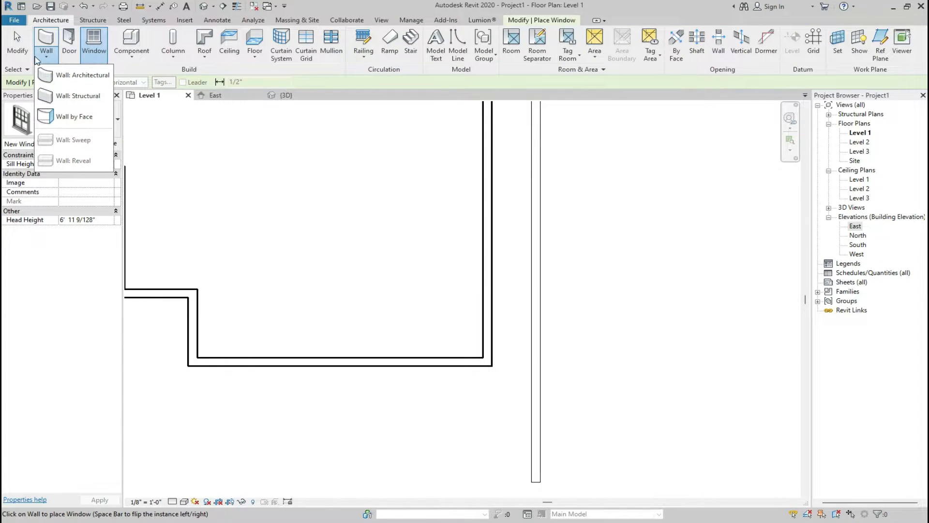
left_click(48, 39)
left_click(117, 119)
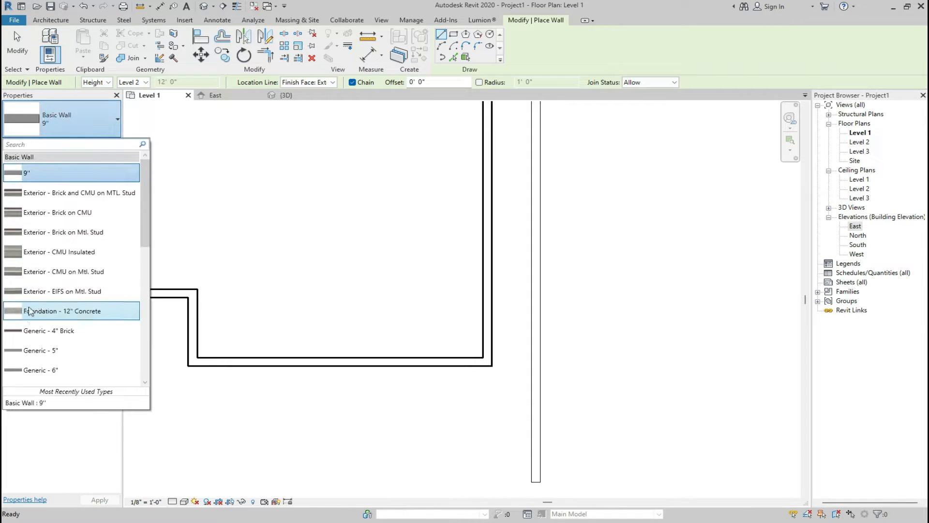
scroll(29, 310, "down", 5)
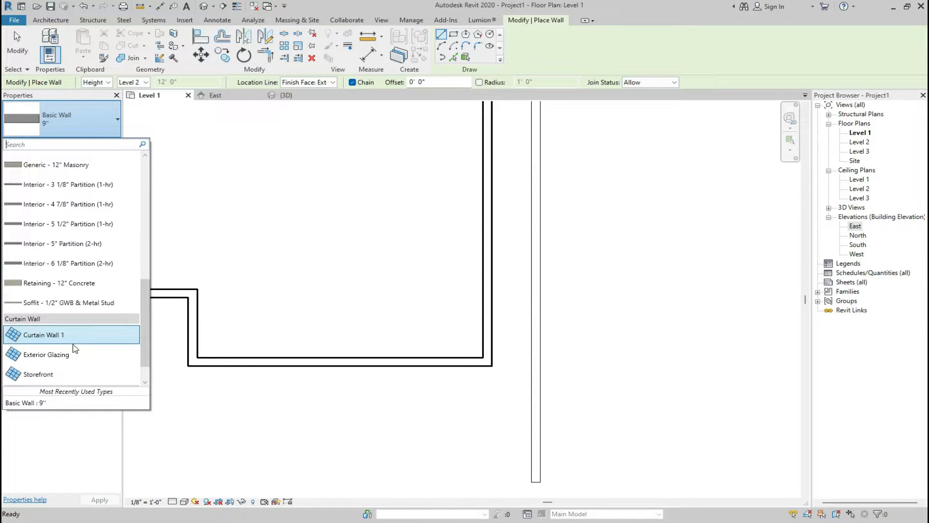
left_click(73, 342)
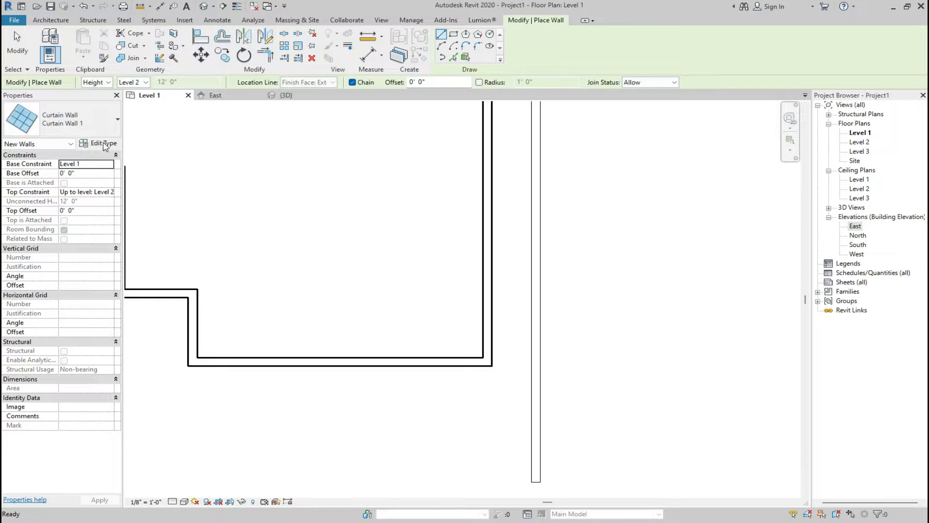
left_click(97, 143)
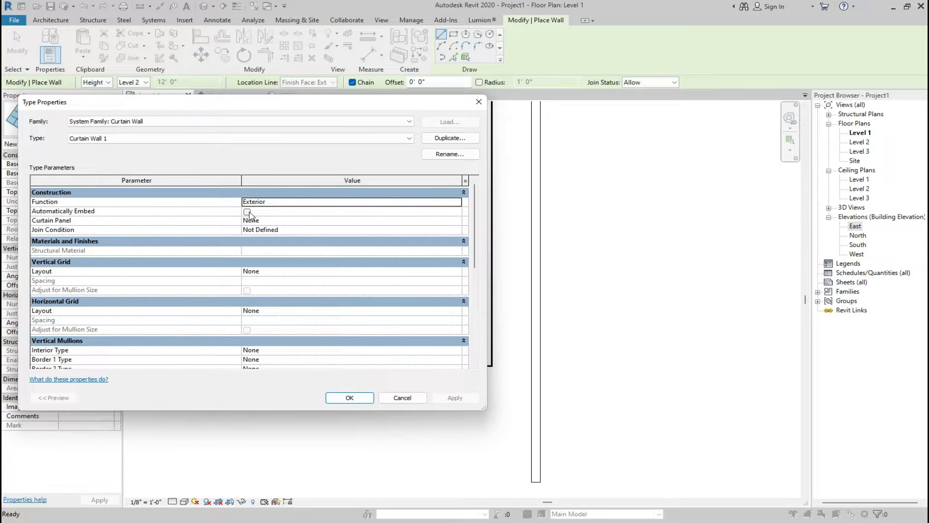
left_click(349, 398)
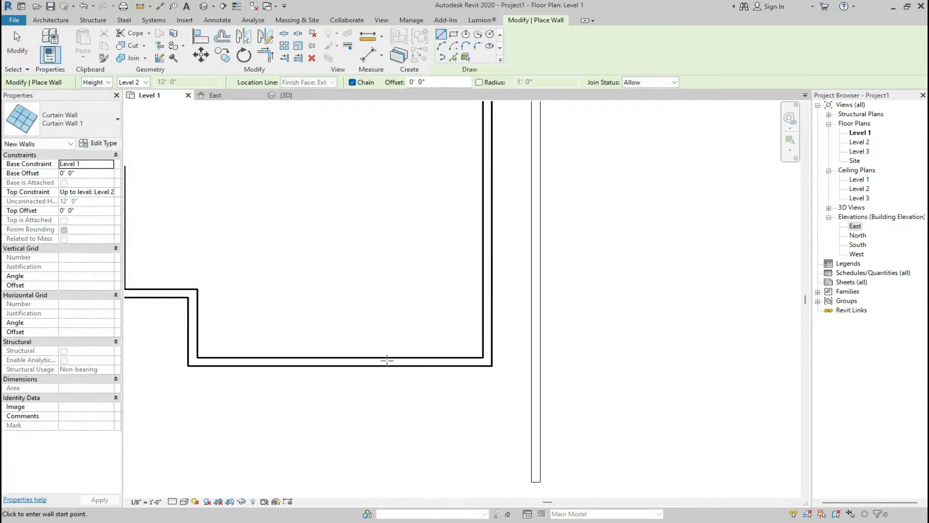
left_click(274, 361)
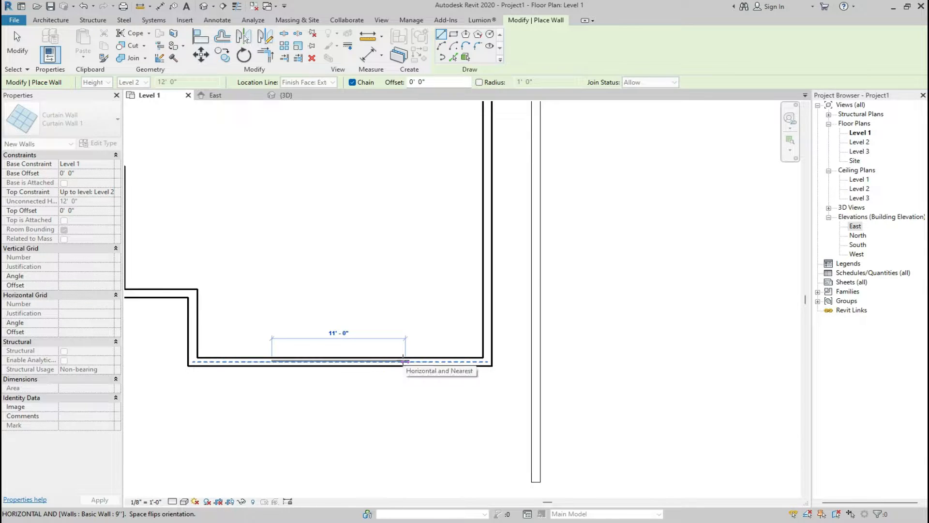
left_click(405, 362)
key("Escape")
key("Escape")
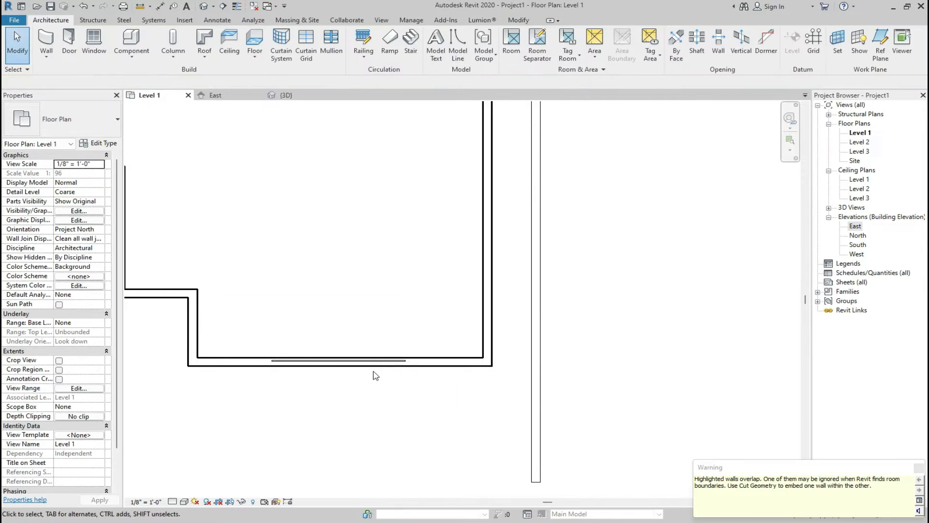
Shrink the curtain wall in the 3D front view to a base offset of about 1' 5" and a top offset of about -1' 1".
scroll(375, 372, "up", 2)
scroll(375, 372, "up", 2)
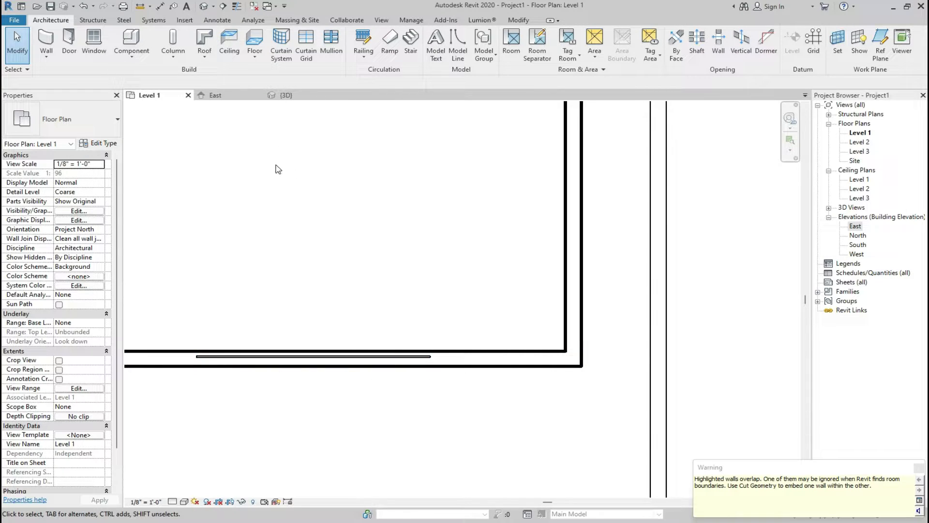
left_click(281, 95)
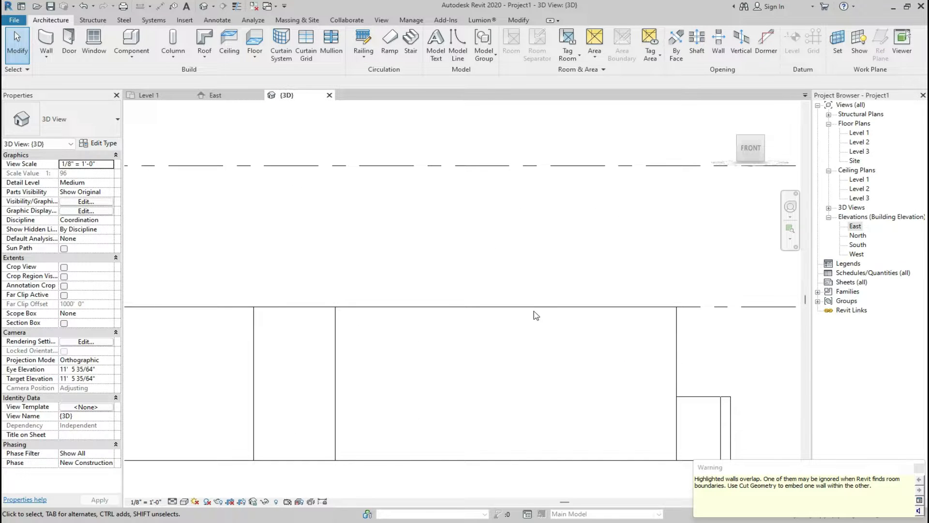
left_click(534, 315)
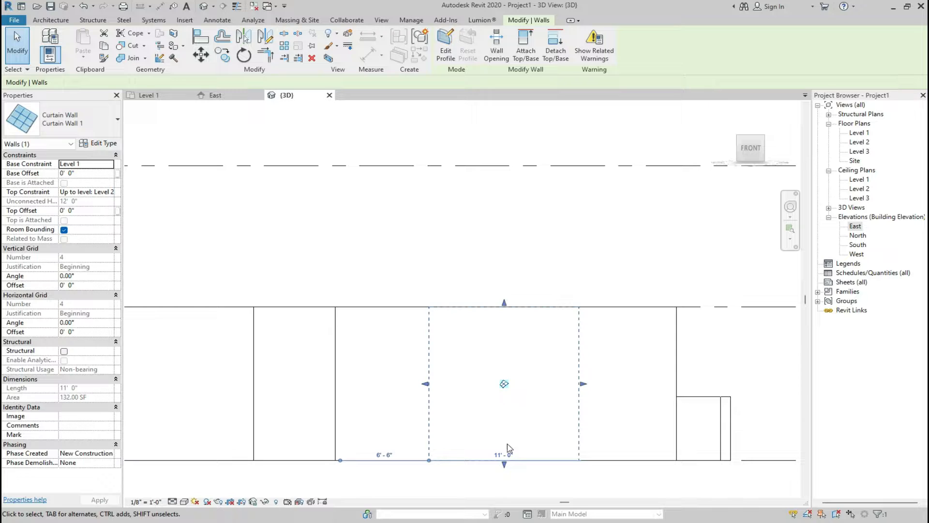
left_click_drag(503, 465, 504, 443)
left_click_drag(503, 304, 507, 322)
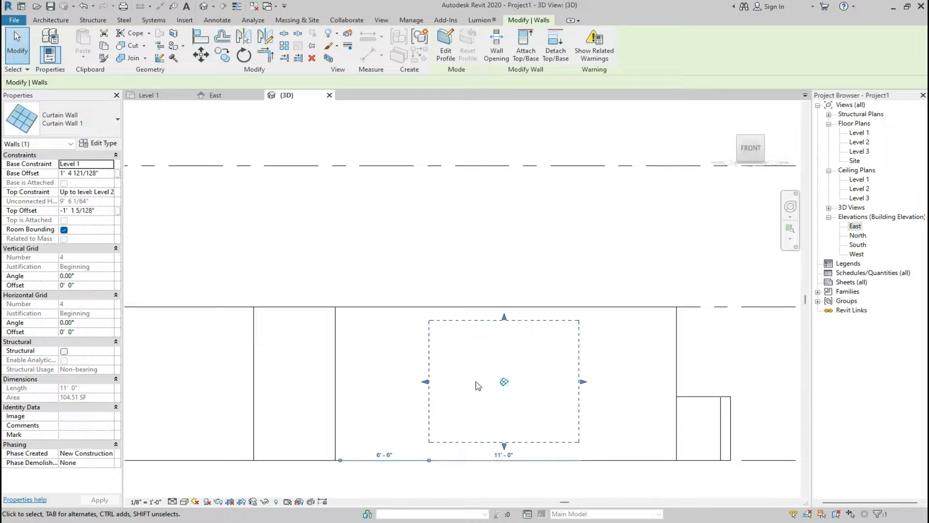
left_click(111, 147)
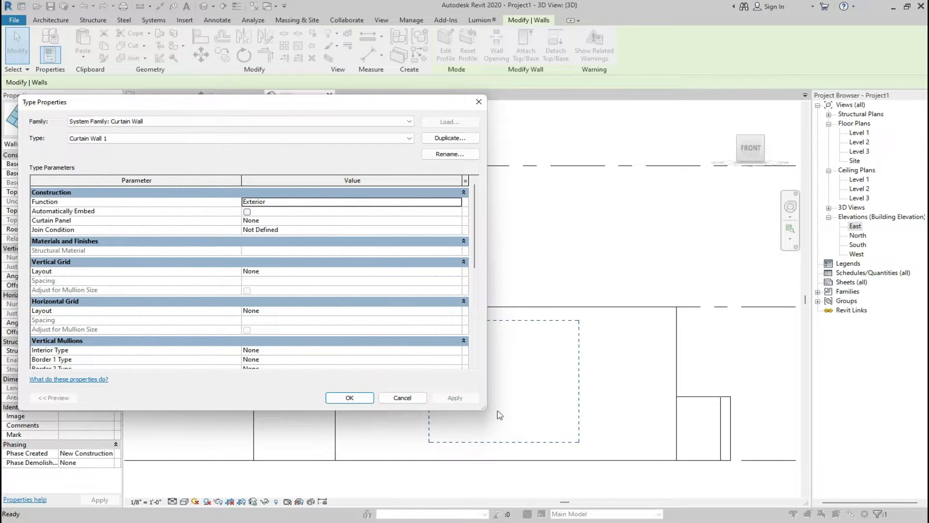
left_click(399, 398)
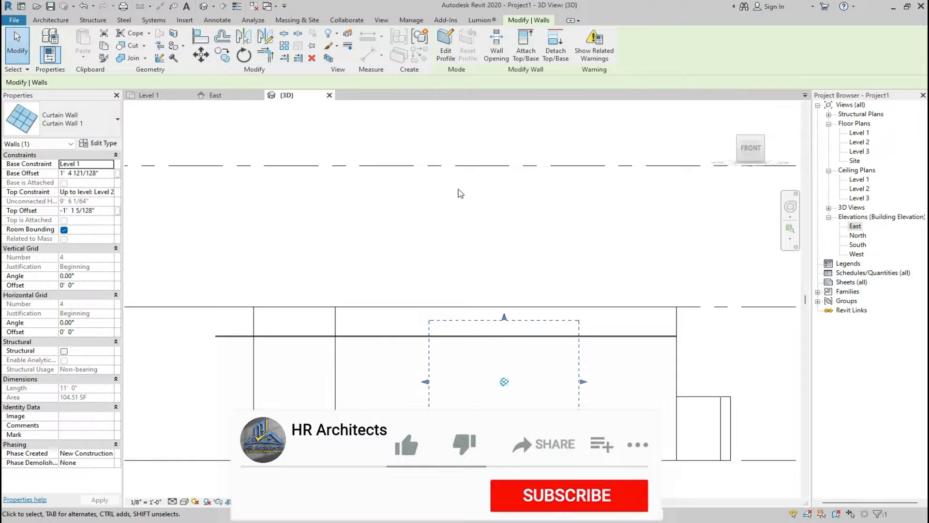
Edit the lowest front wall's profile, adding a rectangle traced over the curtain wall's outline to cut an opening 11' wide.
left_click(382, 309)
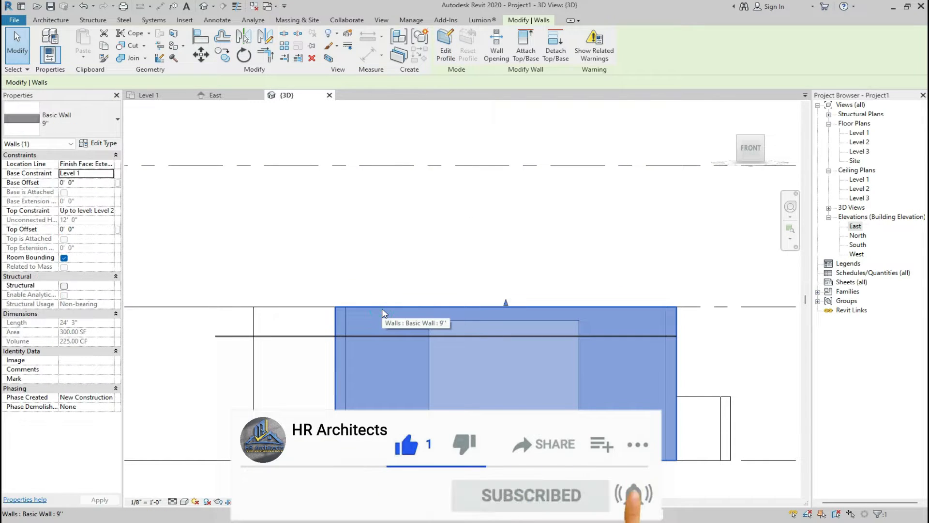
double_click(380, 307)
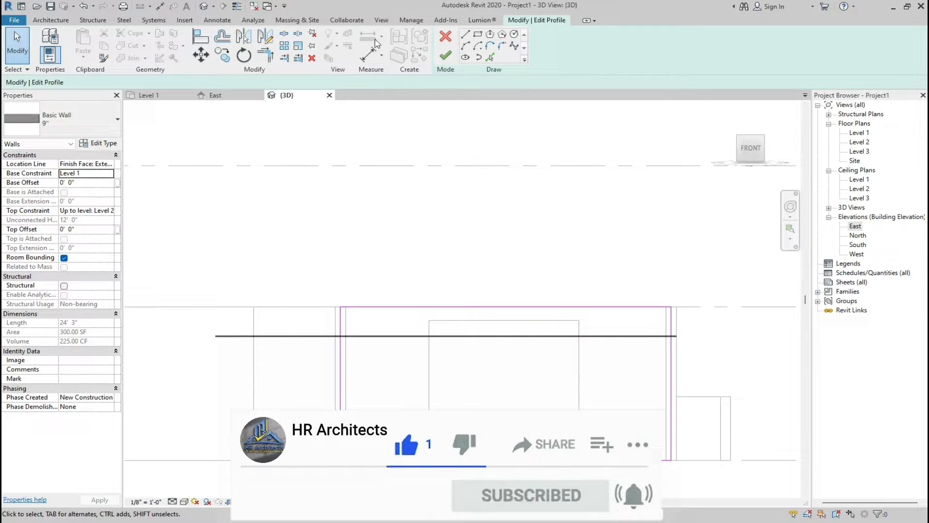
left_click(478, 35)
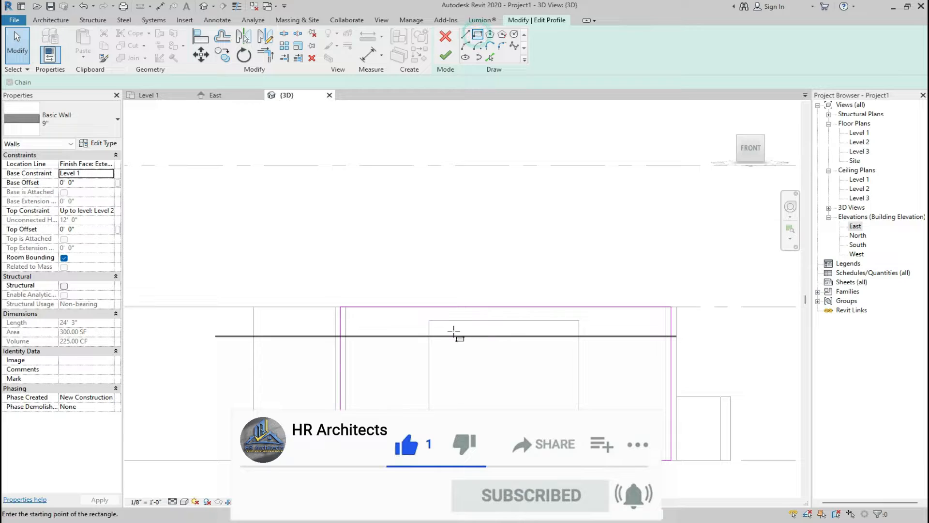
left_click(429, 320)
left_click(579, 450)
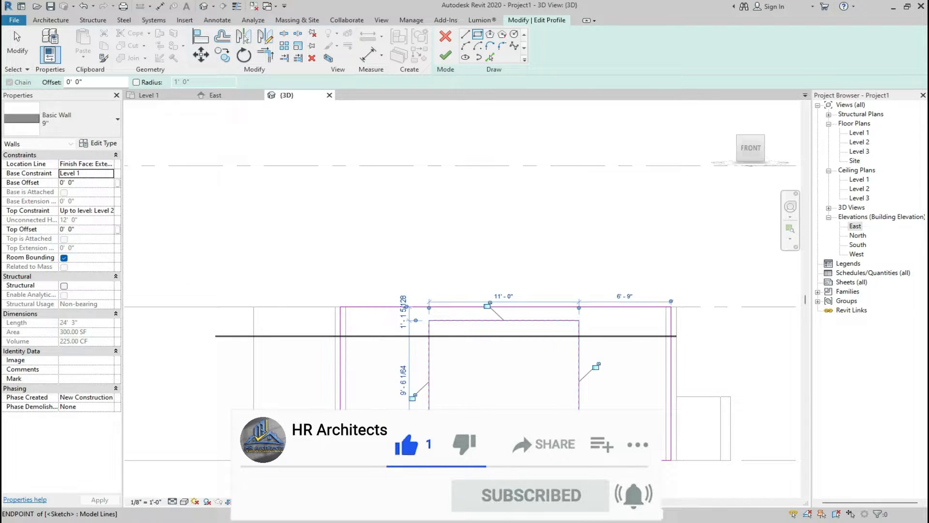
left_click(445, 56)
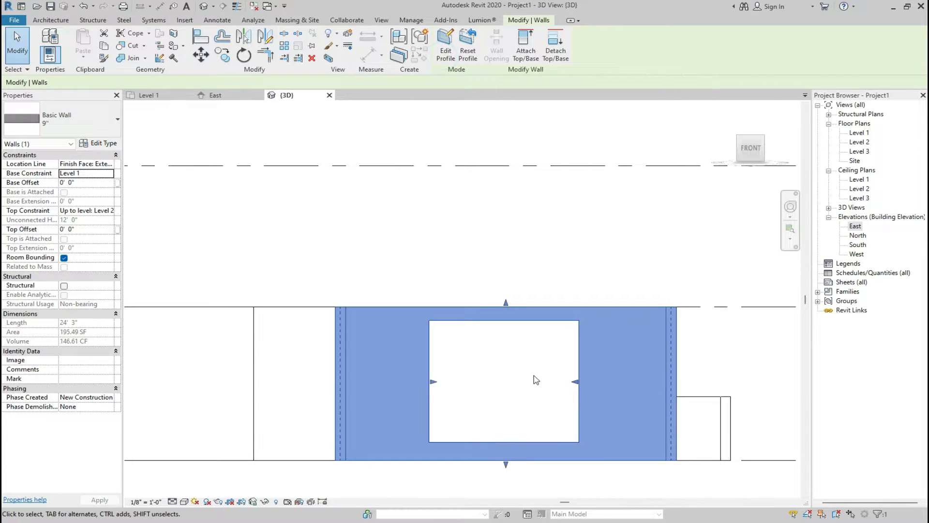
Examine the front wall's new opening and the curtain wall inside it from an angled 3D view.
scroll(536, 378, "up", 3)
scroll(535, 377, "down", 2)
mouse_move(738, 166)
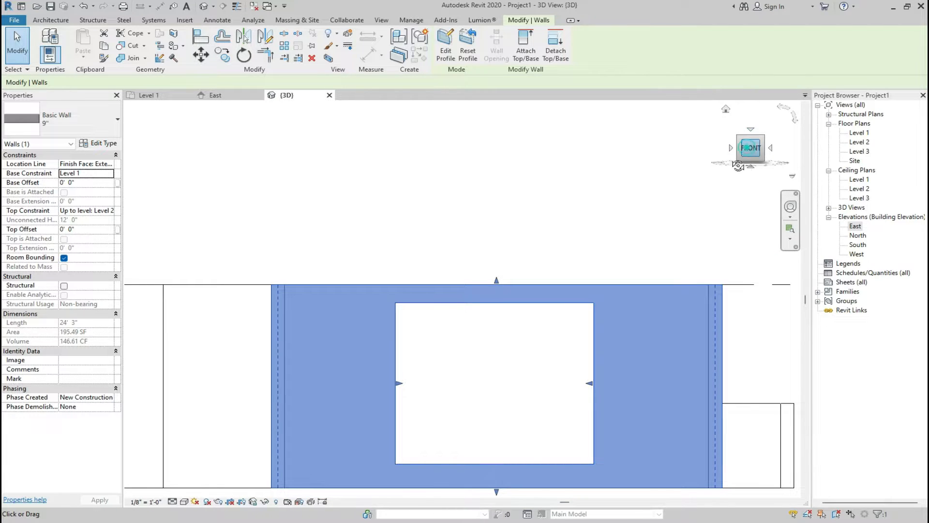
left_click_drag(738, 166, 674, 233)
left_click(397, 448)
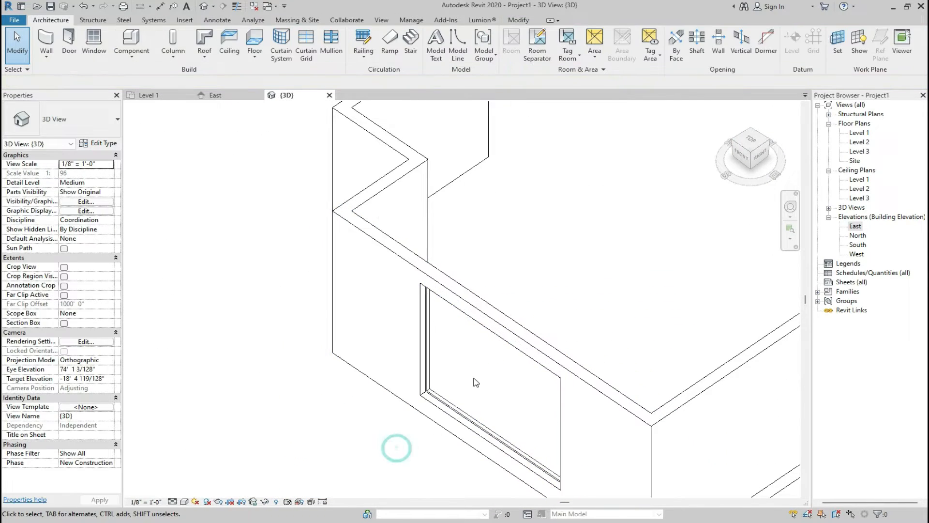
scroll(476, 382, "up", 1)
scroll(424, 406, "up", 2)
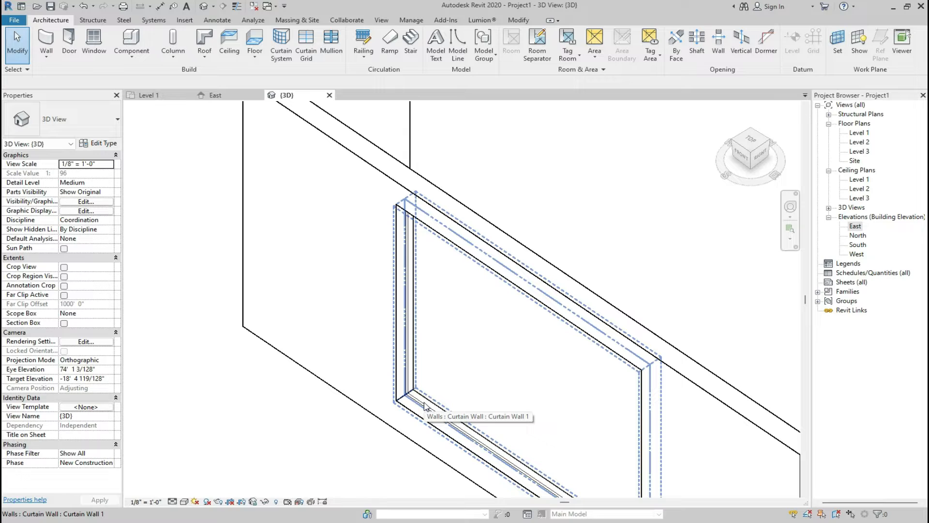
Add two vertical curtain grid lines to the front curtain wall, dividing it into panels about 3' 1", 4' 4" and 3' 7" wide.
scroll(424, 406, "down", 2)
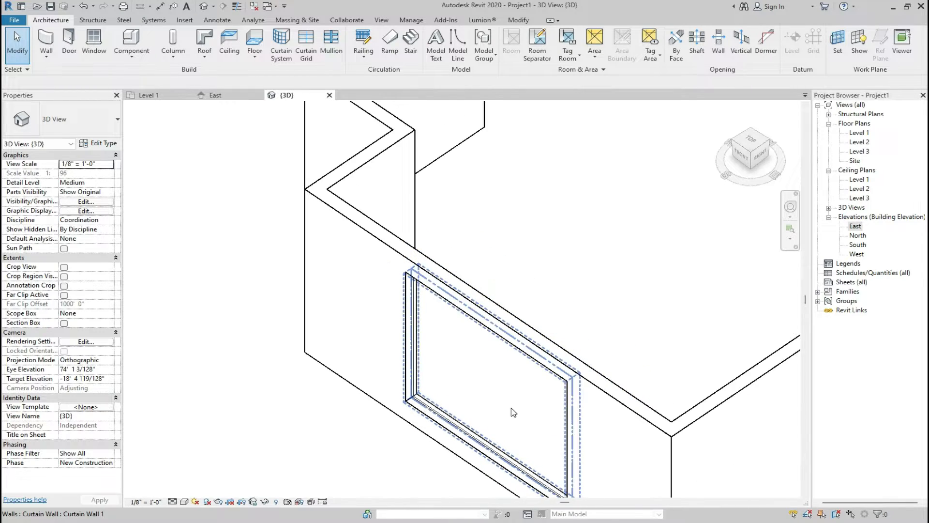
left_click(744, 156)
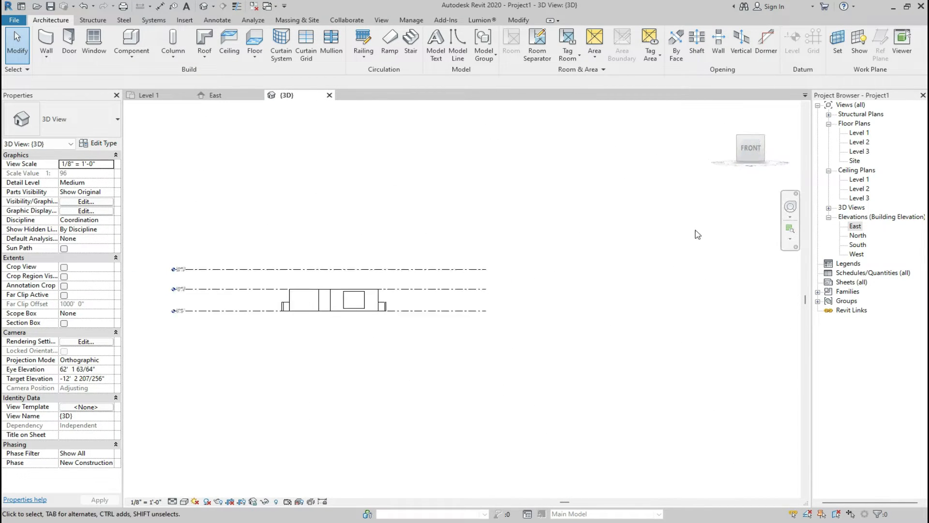
scroll(486, 315, "up", 5)
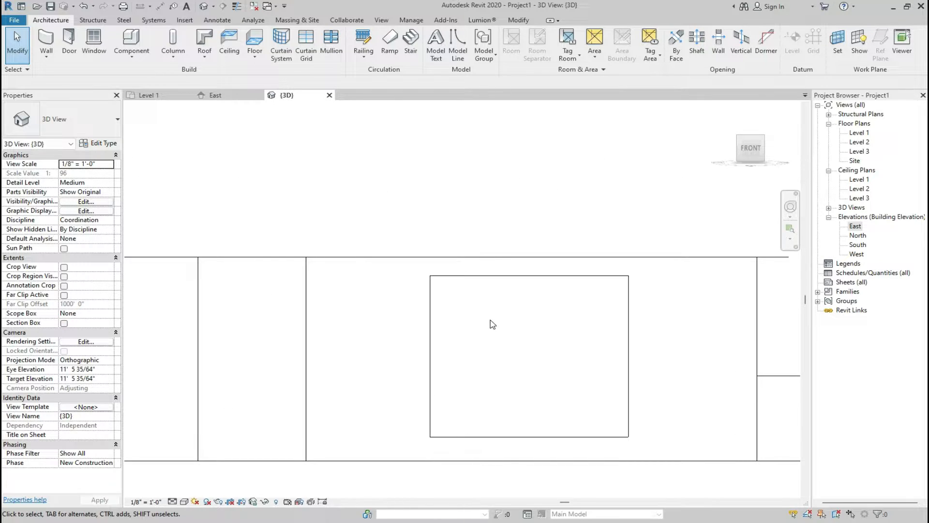
scroll(489, 320, "up", 1)
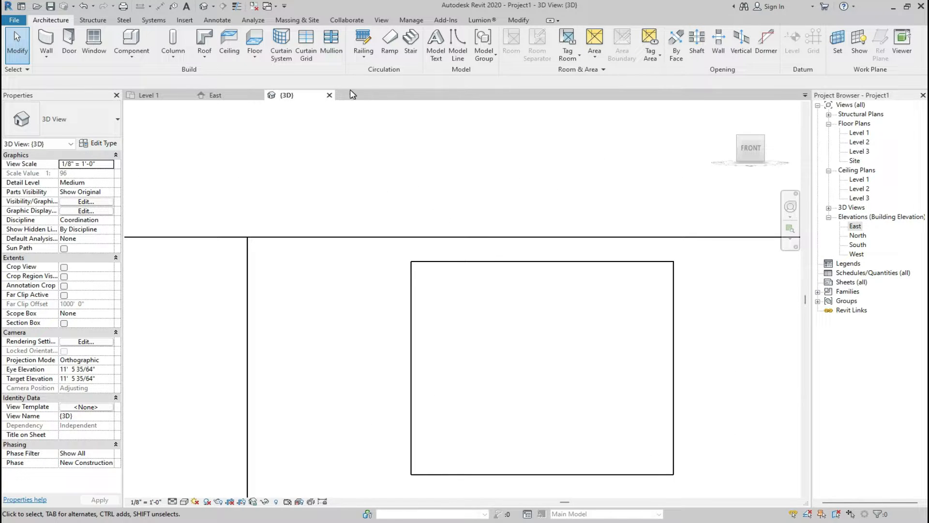
left_click(311, 51)
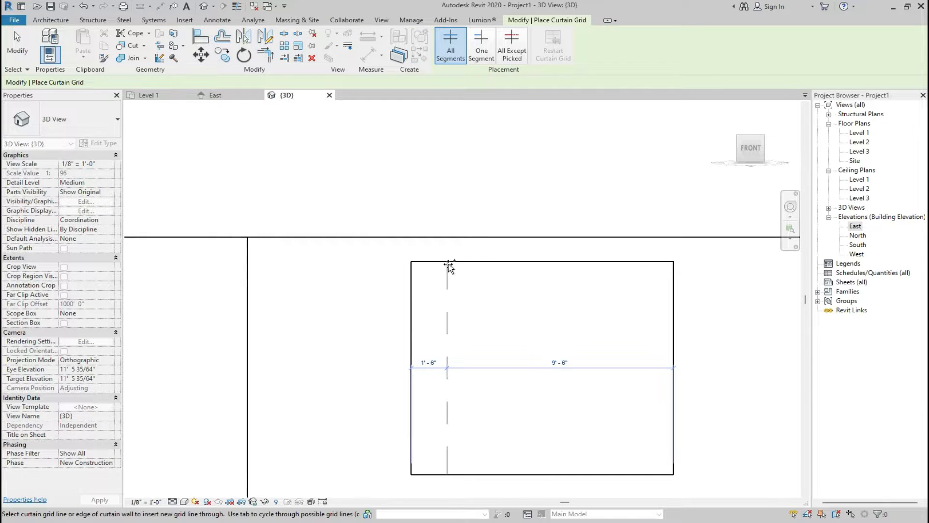
left_click(484, 262)
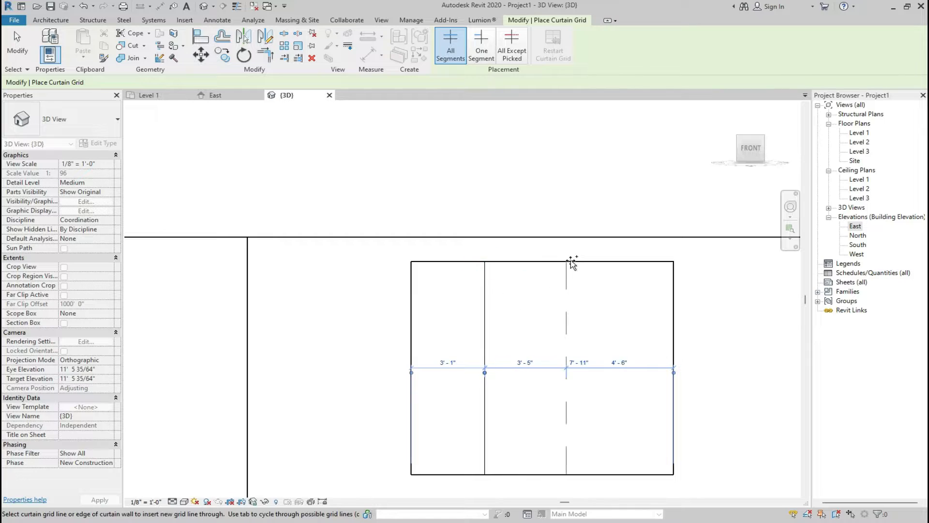
left_click(588, 262)
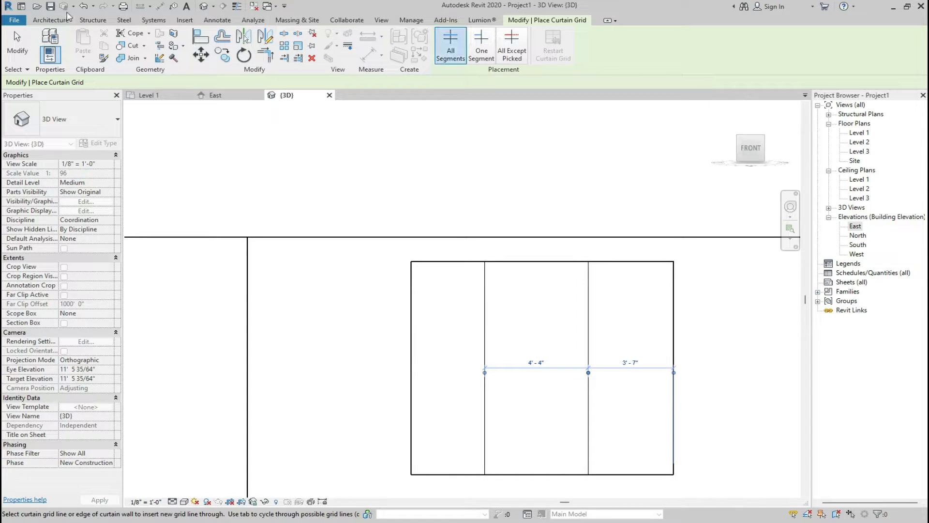
Place 2.5" x 5" rectangular mullions on all four edges and both vertical grid lines of the curtain wall.
left_click(51, 19)
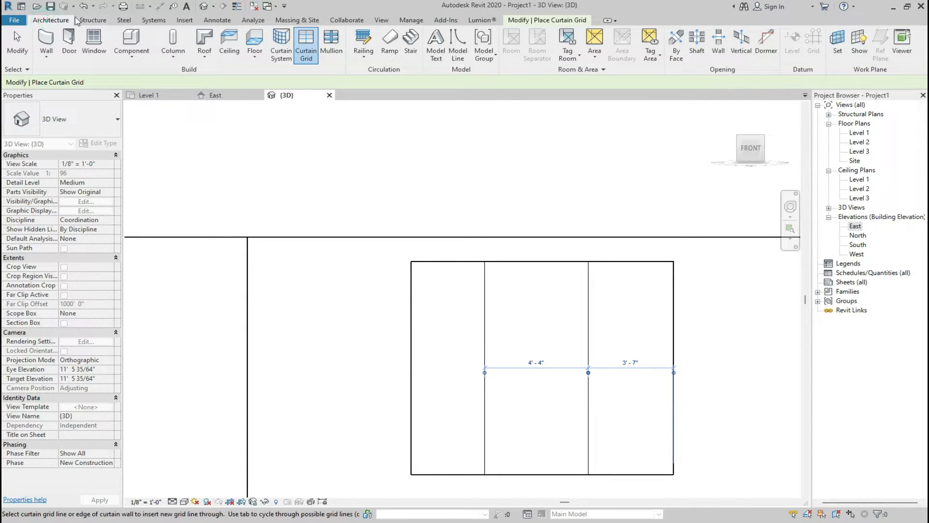
left_click(331, 41)
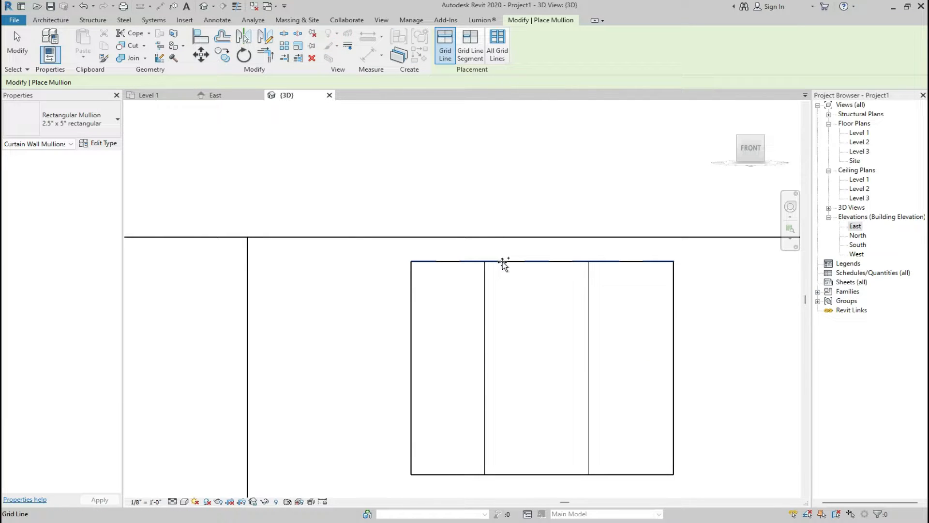
left_click(502, 263)
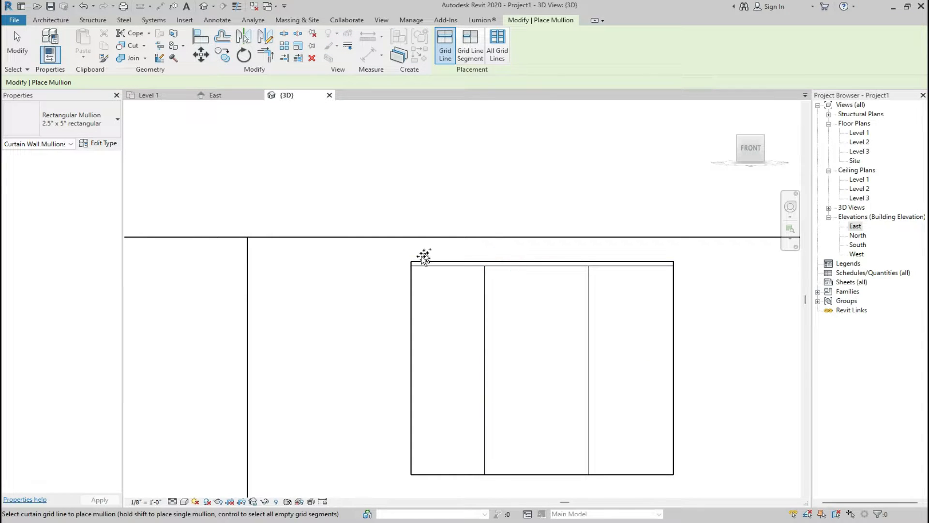
left_click(411, 291)
left_click(513, 474)
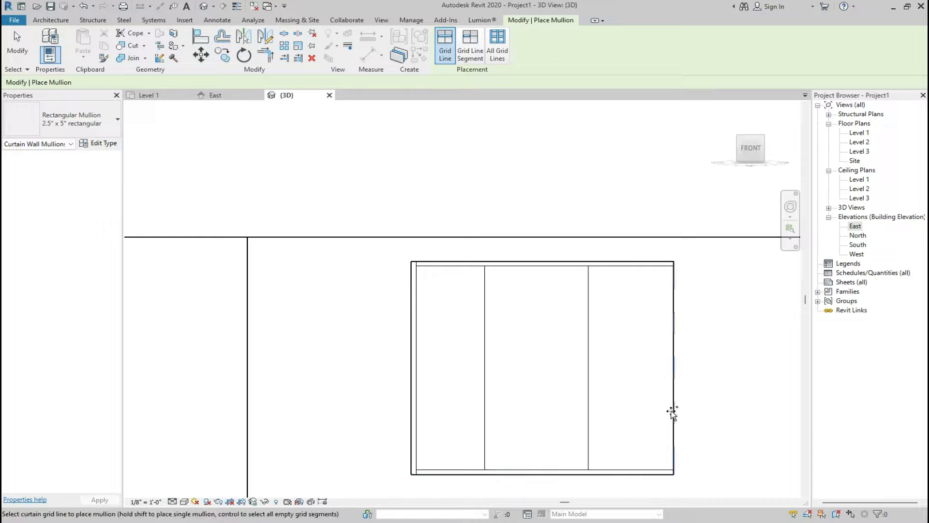
left_click(672, 406)
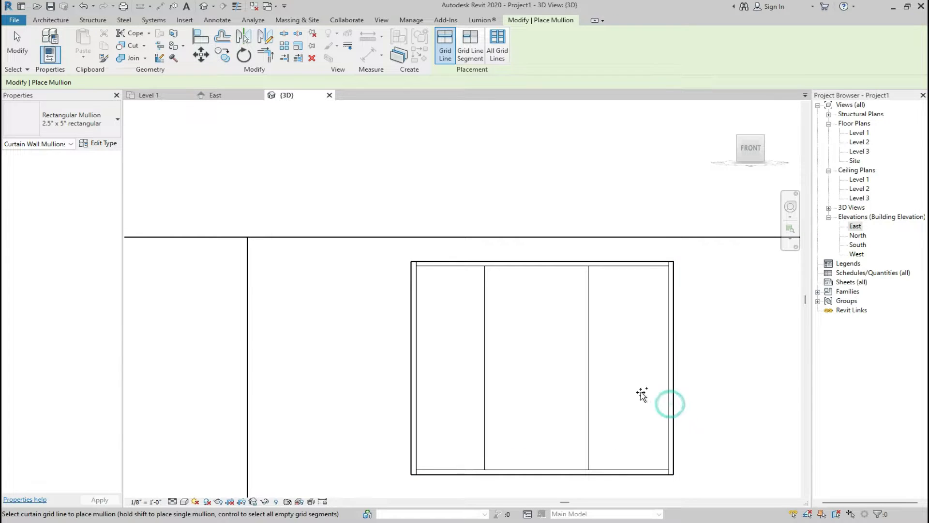
left_click(589, 392)
left_click(484, 398)
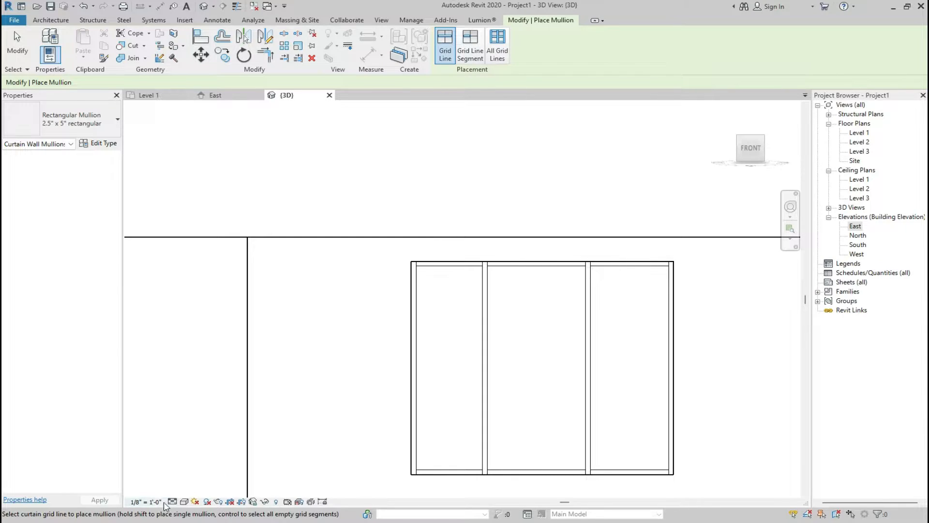
Change the 3D view's visual style to show filled surfaces and view the front walls and window from an angle.
left_click(184, 502)
left_click(212, 479)
mouse_move(742, 150)
left_mouse_down()
mouse_move(735, 160)
mouse_move(747, 146)
mouse_move(750, 156)
mouse_move(730, 186)
left_mouse_up()
scroll(730, 188, "down", 3)
scroll(481, 305, "up", 1)
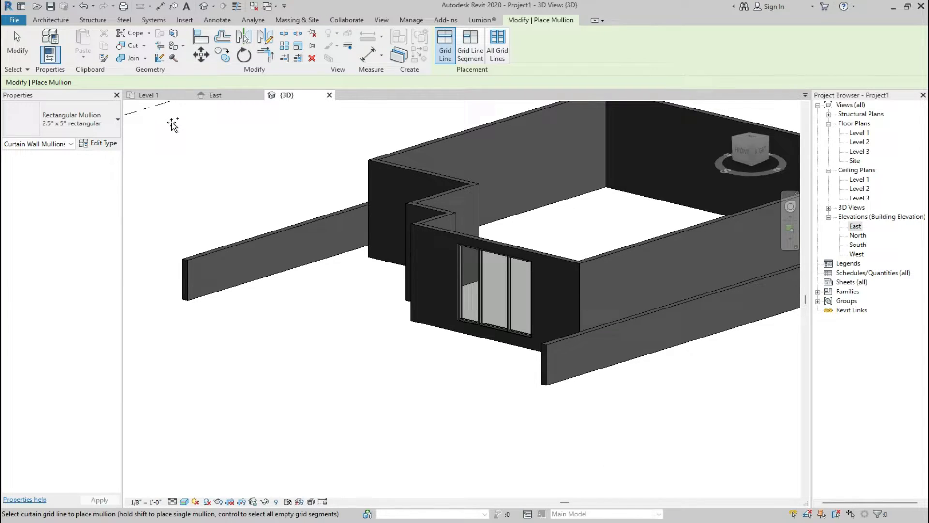
Load the door family Double Shutter Partly Glazed-Arch for placement in the Level 1 floor plan.
left_click(165, 95)
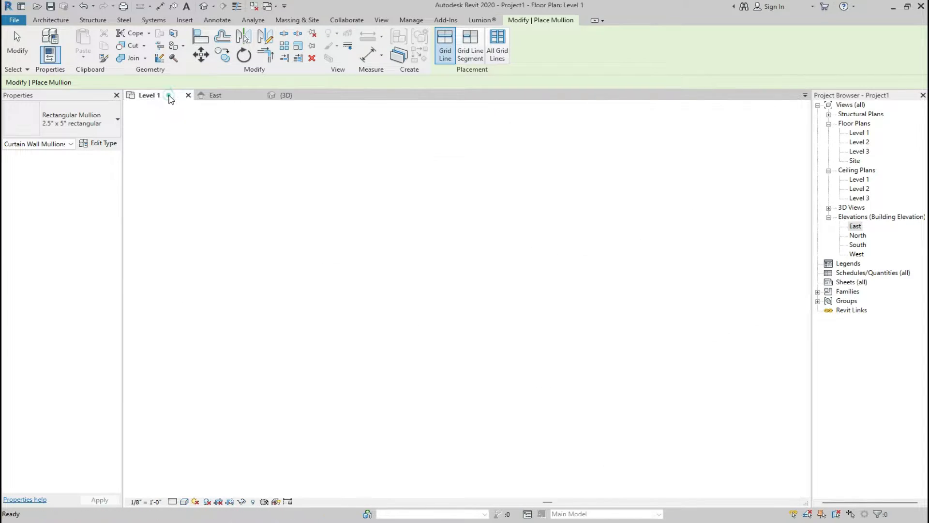
scroll(524, 376, "down", 3)
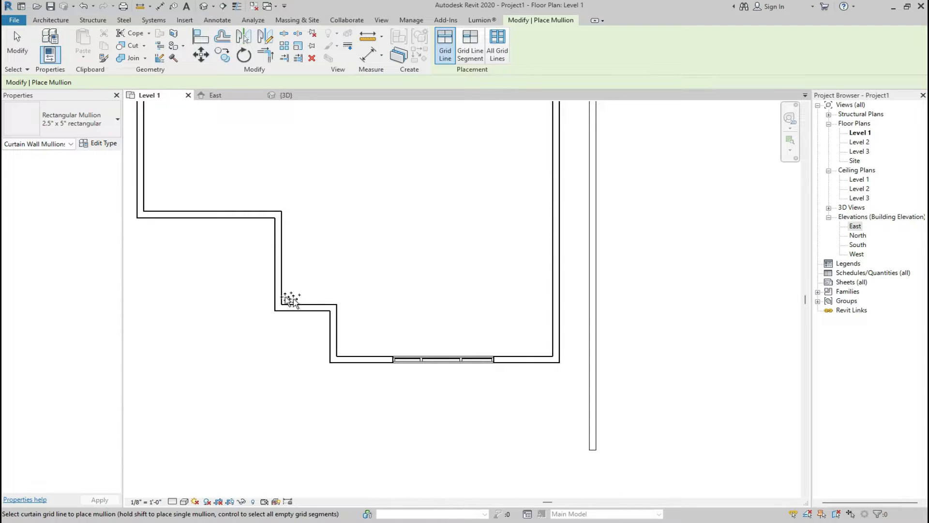
scroll(266, 288, "up", 5)
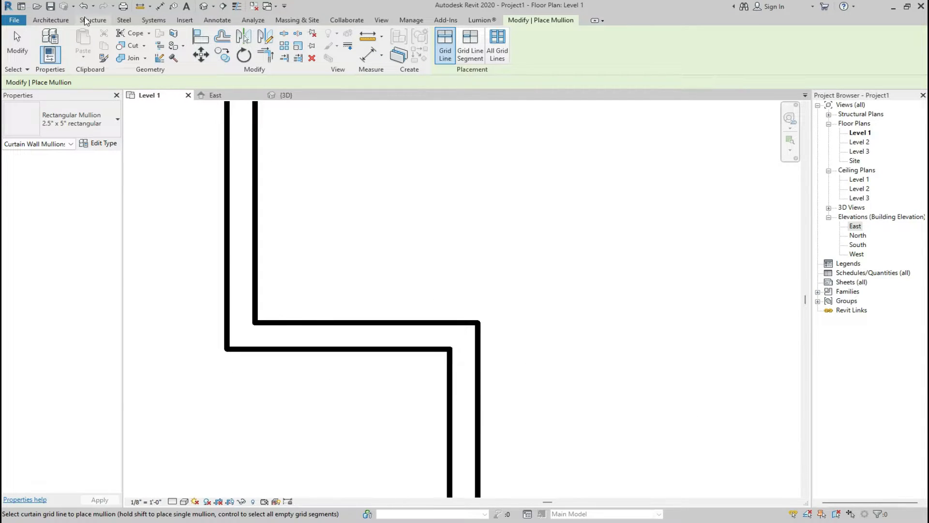
left_click(51, 20)
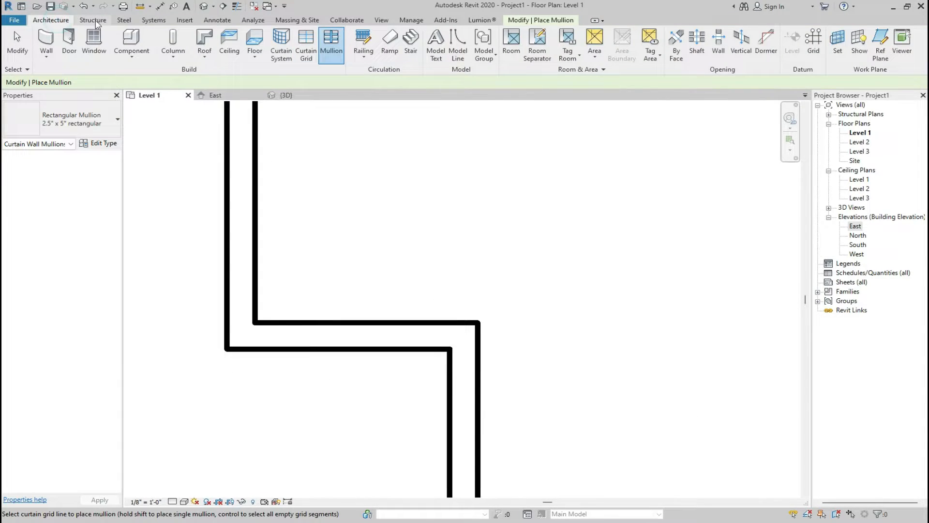
left_click(70, 41)
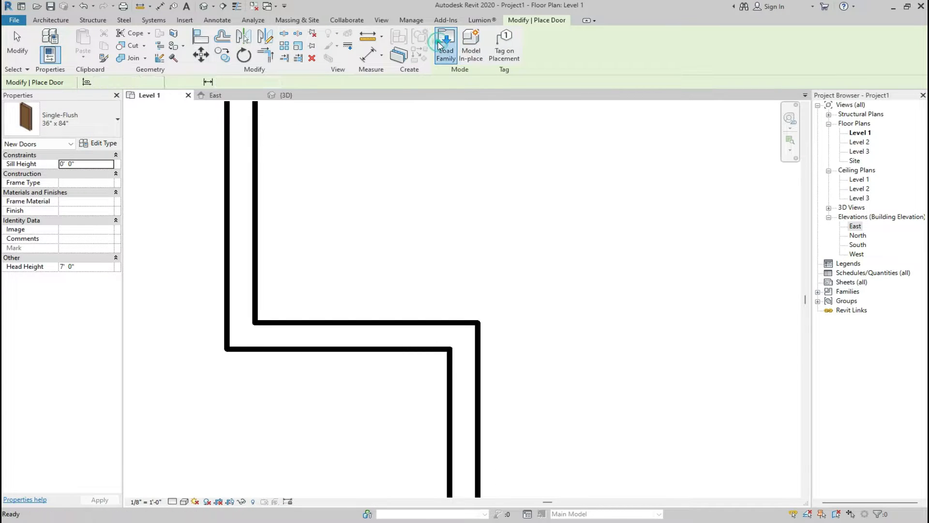
left_click(444, 46)
left_click(385, 249)
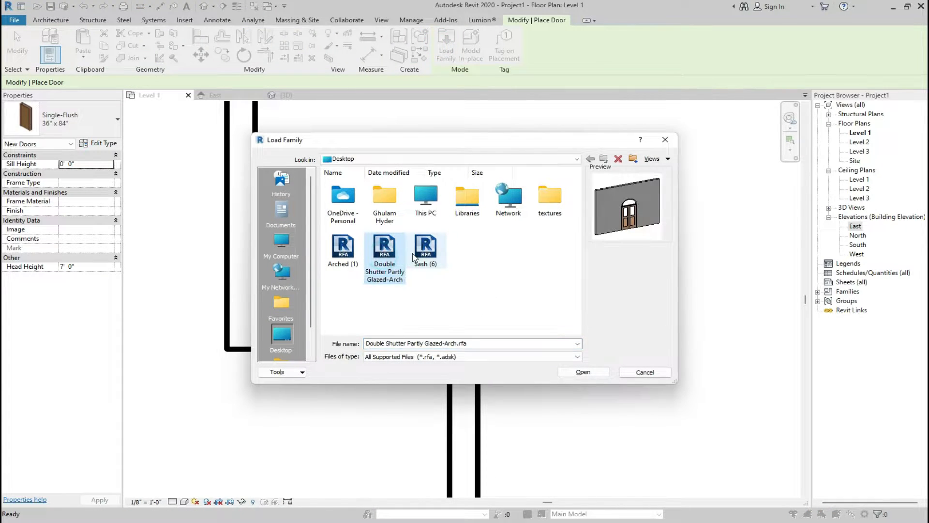
left_click(589, 371)
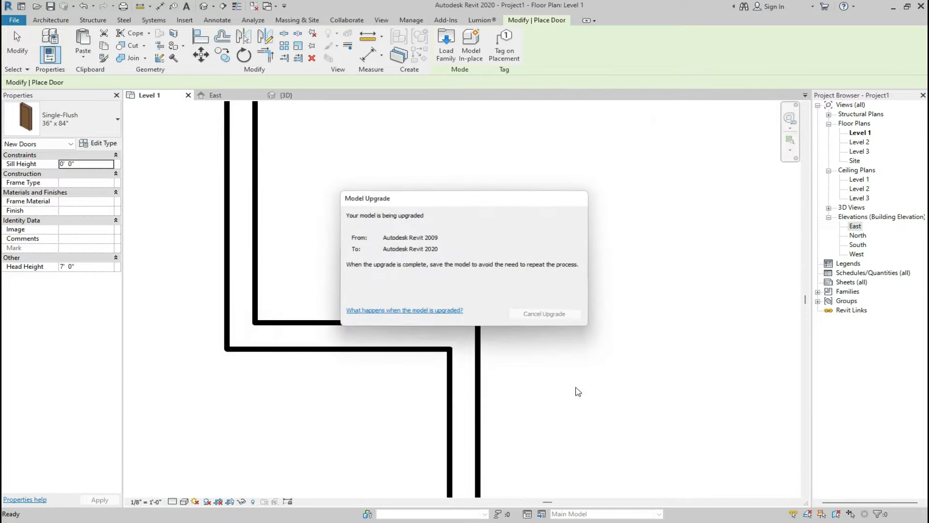
Place the 1200 x 2100 x 600 mm arched door centred in the short front wall, 3' 0" to each side, and check it in 3D.
left_click(354, 336)
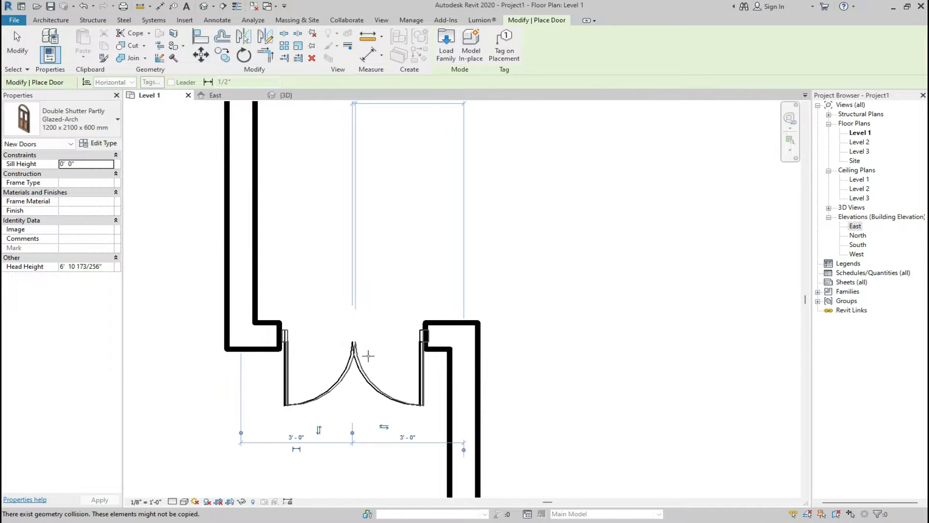
left_click(277, 99)
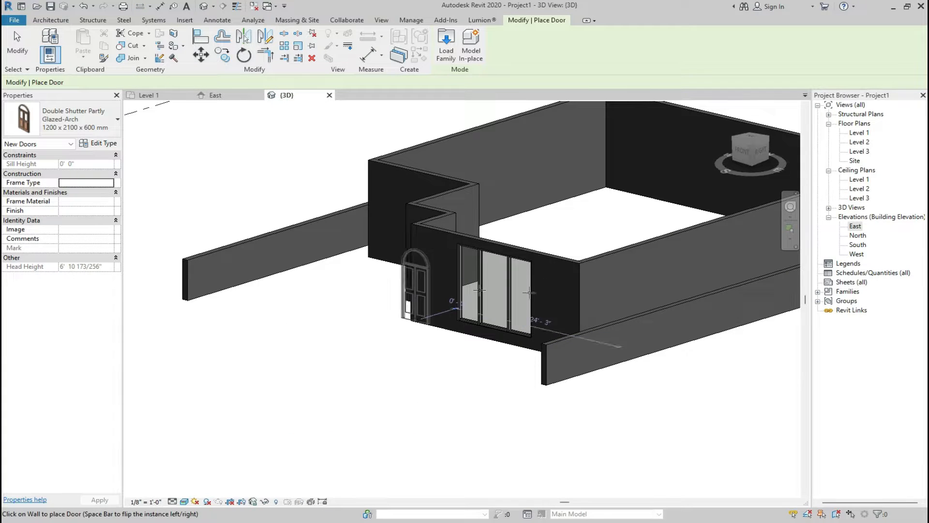
left_click(724, 110)
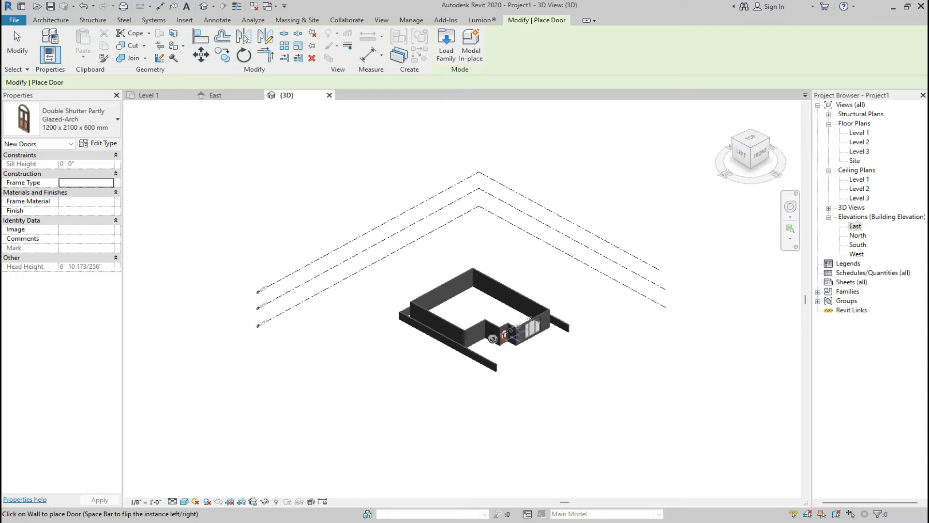
scroll(468, 387, "up", 6)
scroll(468, 387, "up", 2)
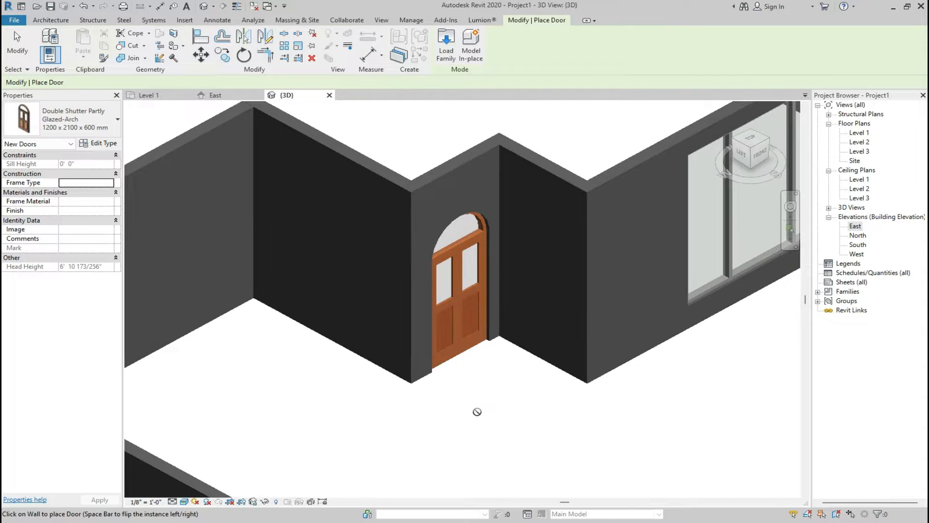
key("Escape")
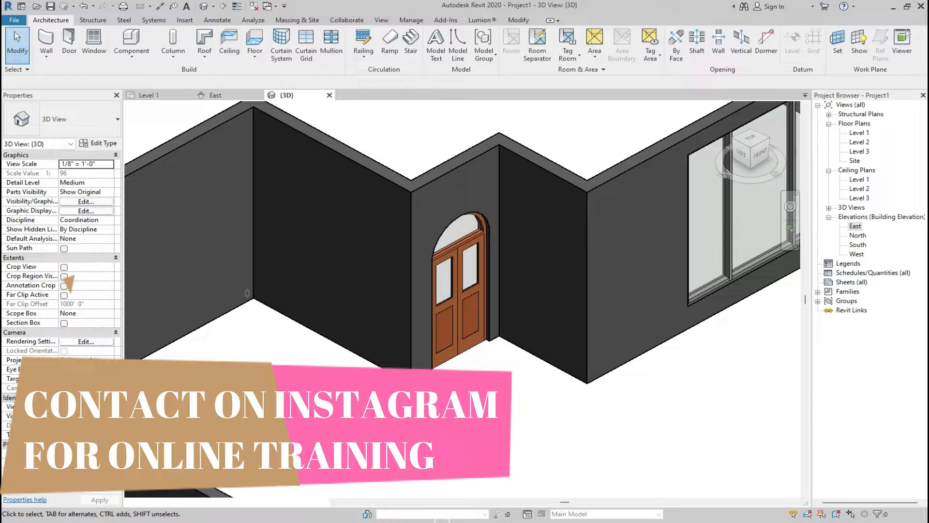
scroll(287, 304, "down", 3)
Place a Sash (6) window in the Level 1 front wall set furthest back, centred 7' 6" to each side, and check it in 3D.
left_click(138, 96)
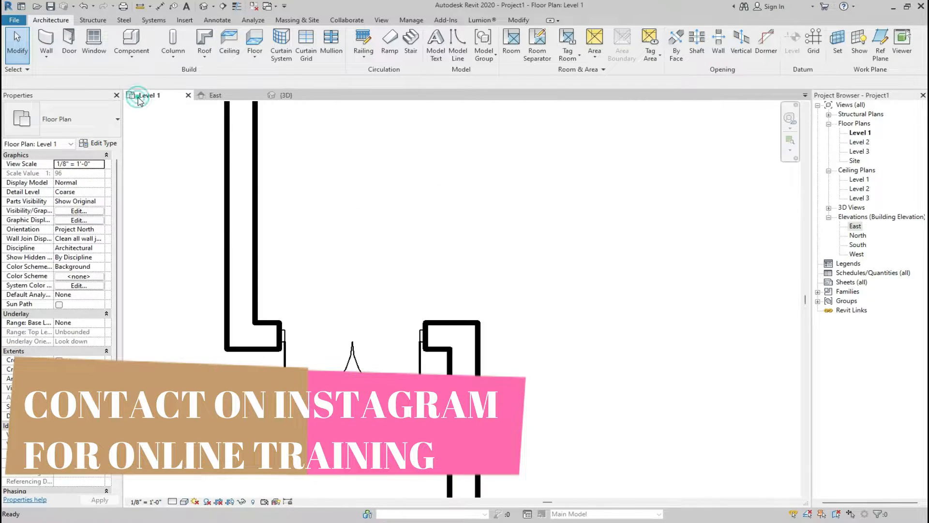
left_click(68, 41)
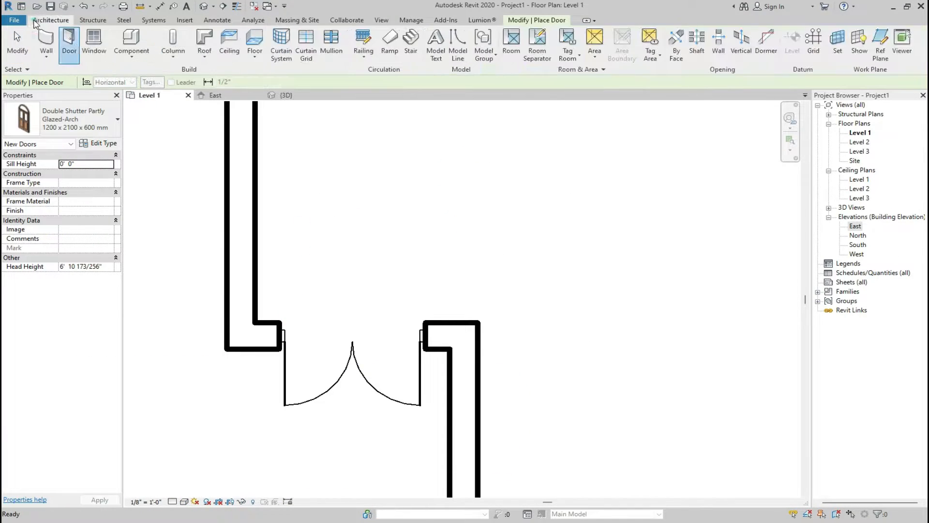
left_click(94, 41)
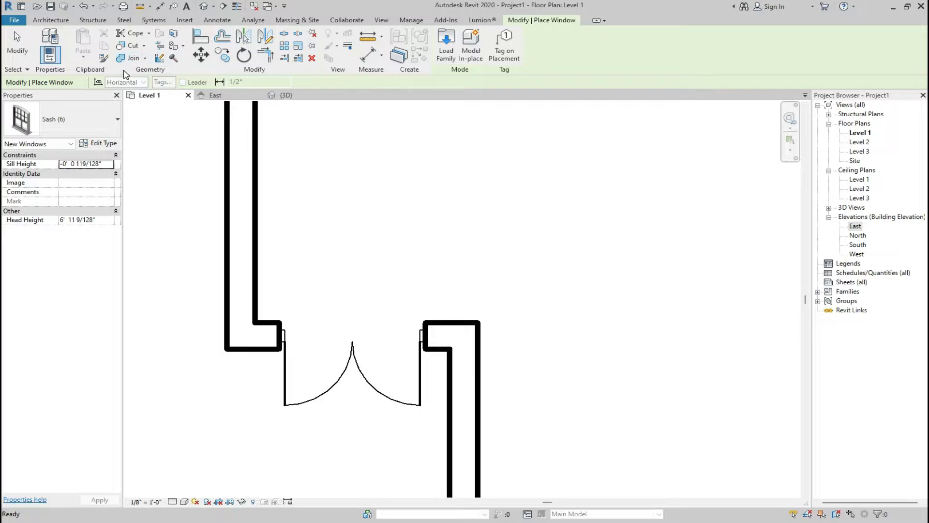
scroll(461, 276, "down", 4)
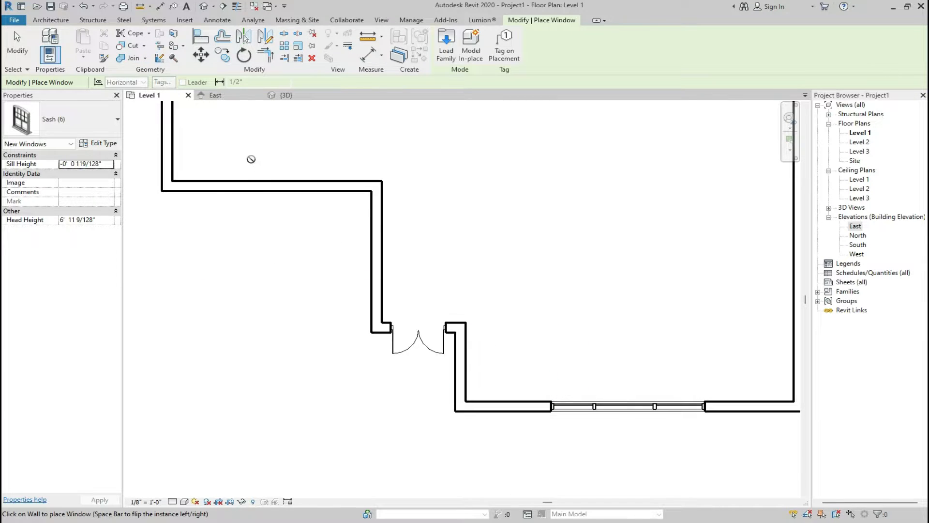
scroll(252, 160, "up", 3)
scroll(307, 220, "down", 2)
scroll(301, 183, "up", 2)
scroll(329, 208, "down", 2)
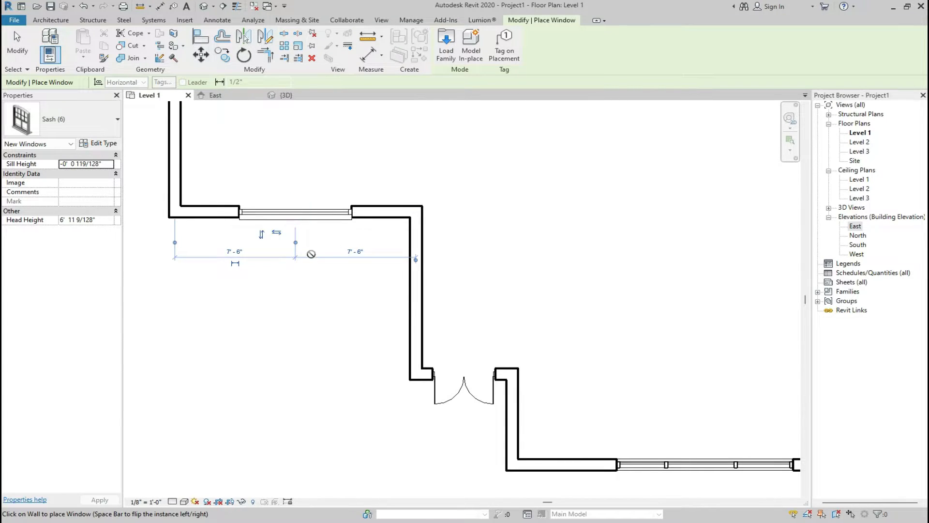
left_click(286, 95)
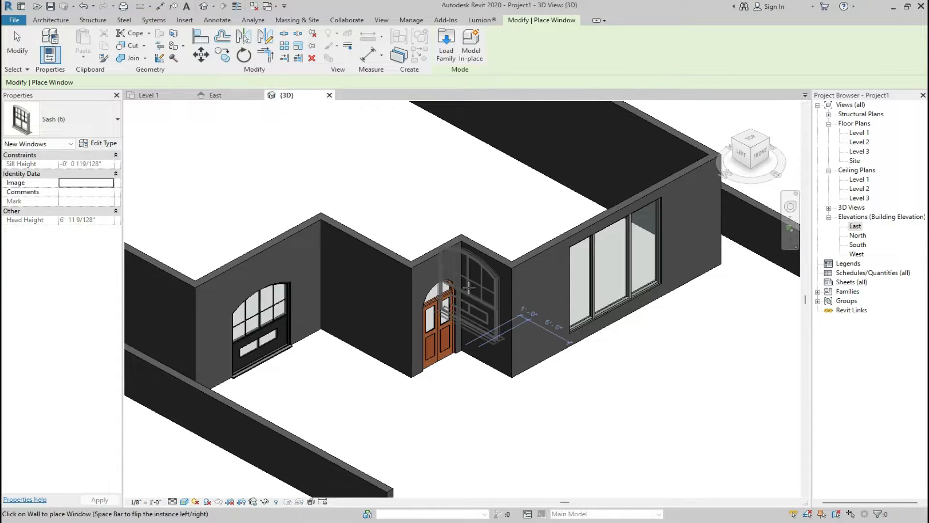
scroll(302, 345, "up", 4)
scroll(305, 353, "up", 2)
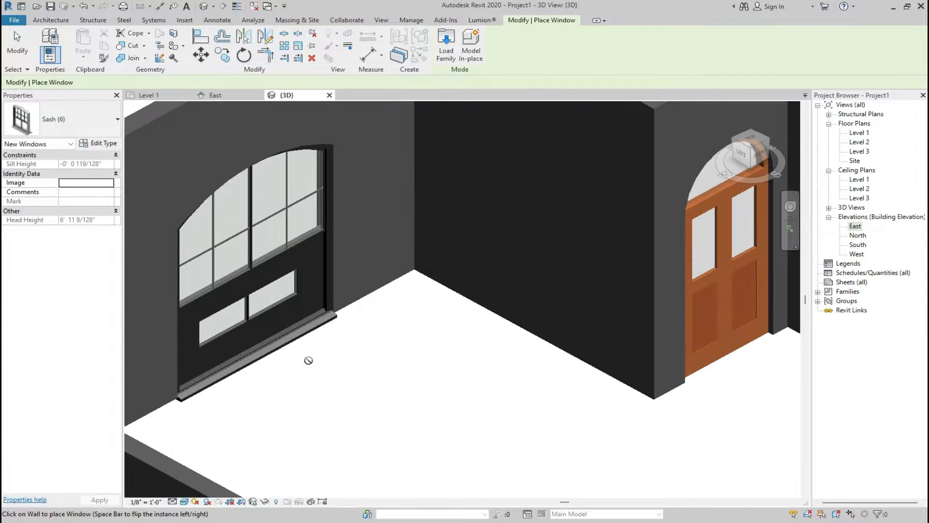
scroll(308, 360, "down", 2)
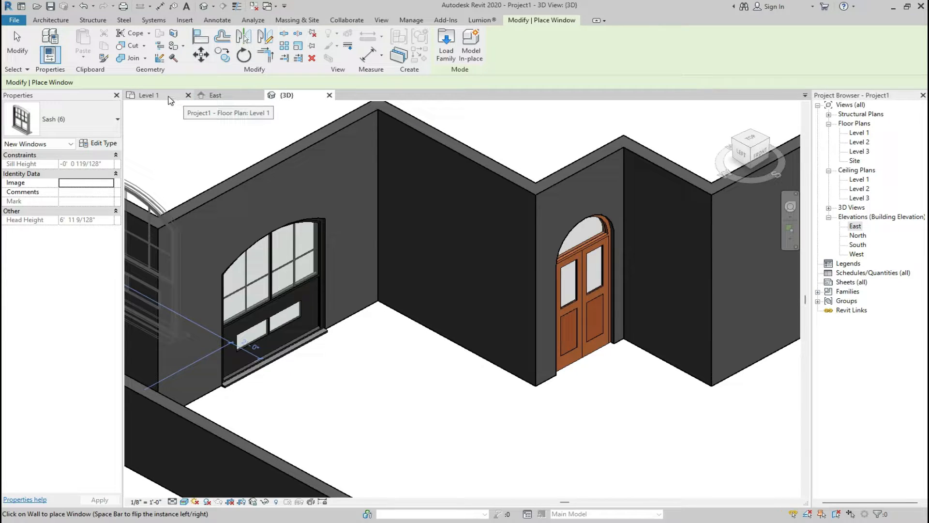
left_click(151, 95)
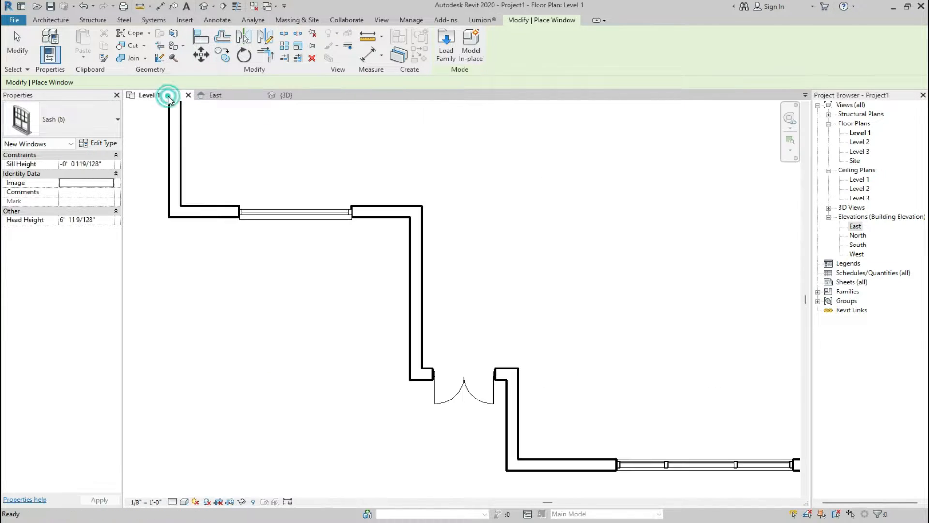
key("Escape")
key("Escape")
left_click(257, 215)
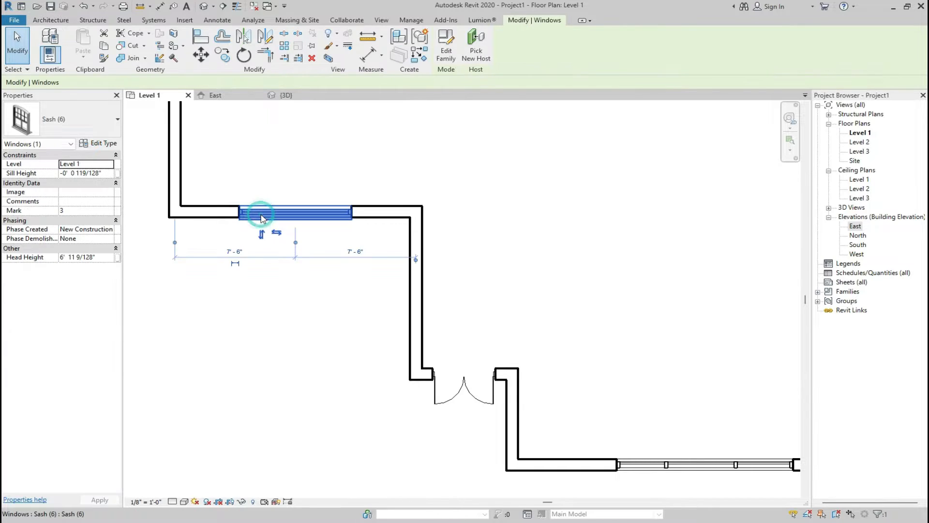
left_click(118, 120)
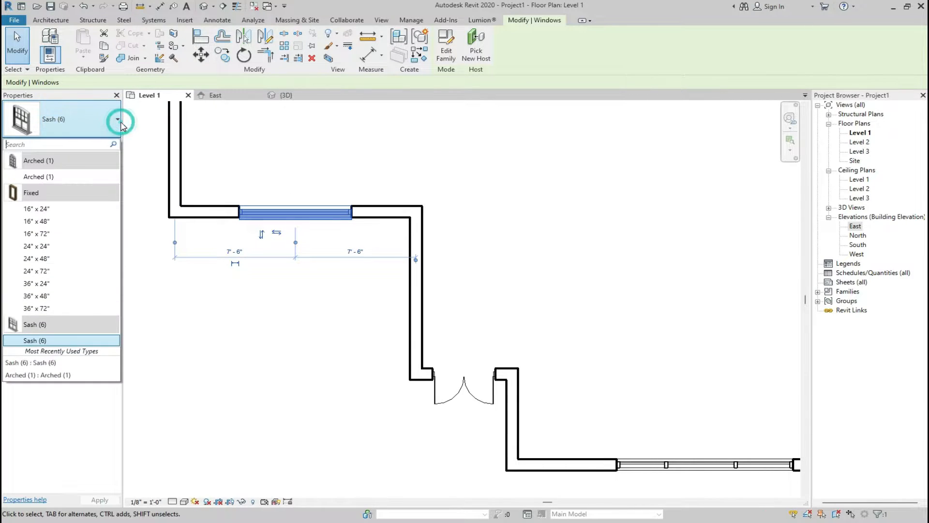
left_click(118, 120)
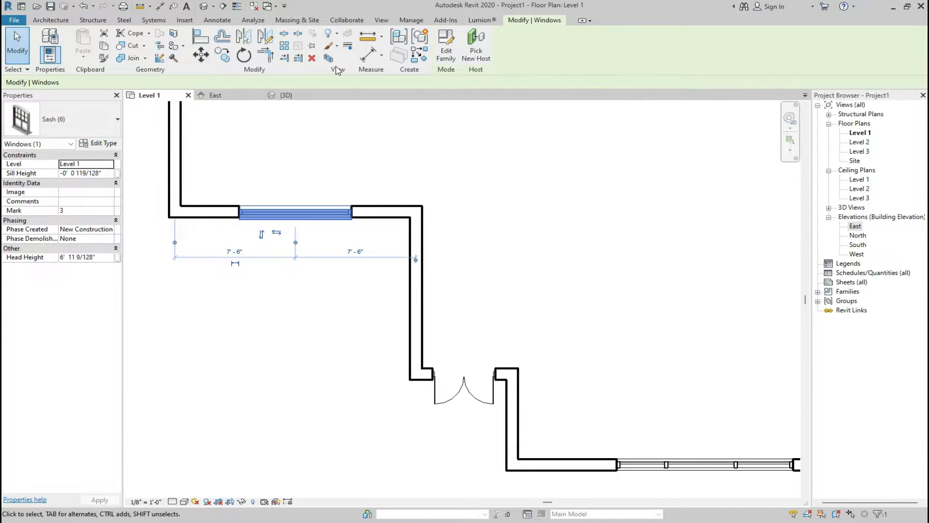
Load the window family Dbl Casement w Vent from the Blocks folder inside Blocks & Draw on drive D.
left_click(50, 20)
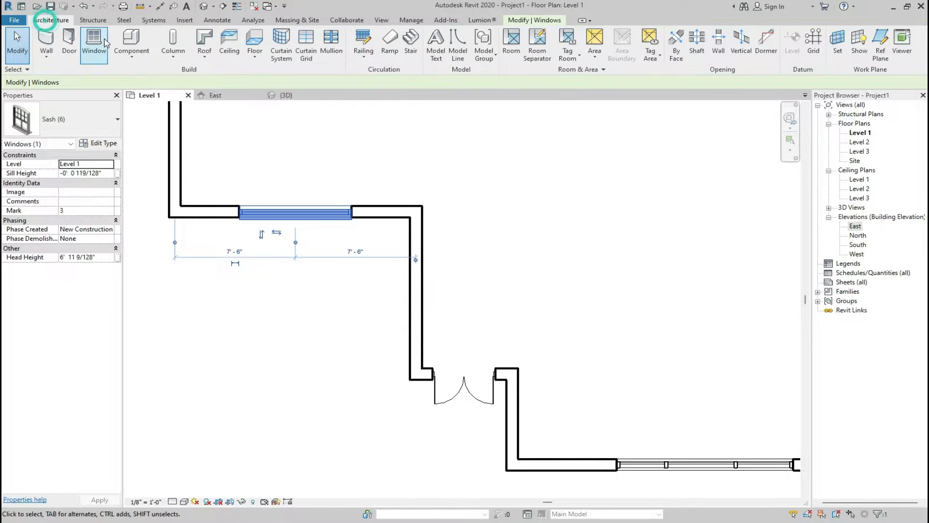
left_click(93, 44)
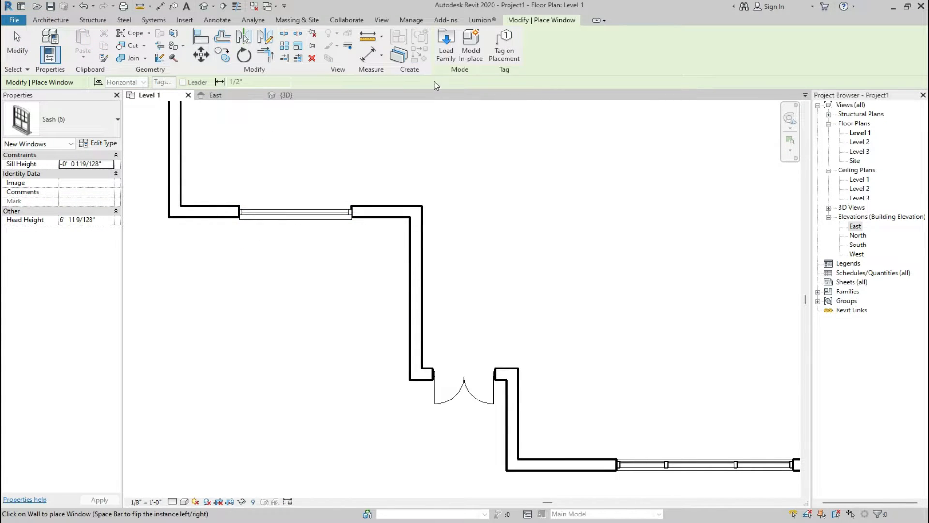
left_click(446, 45)
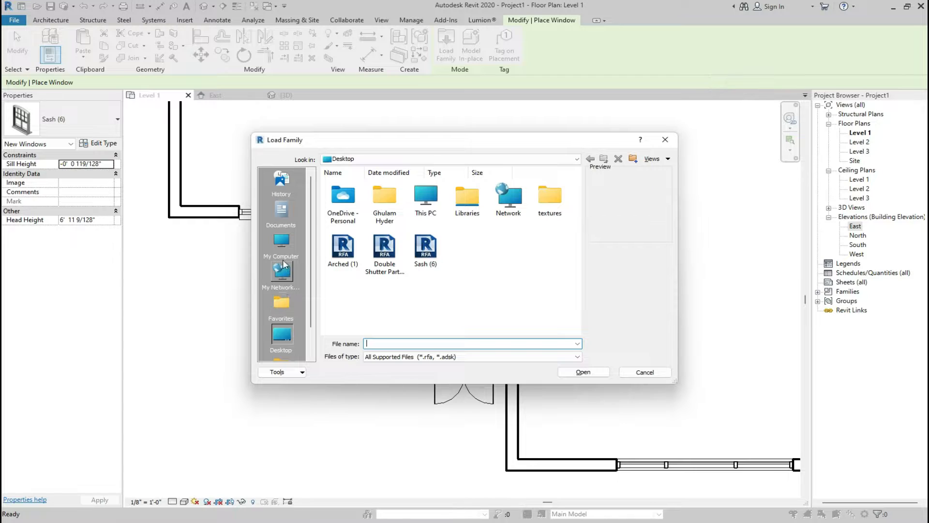
left_click(283, 252)
double_click(382, 263)
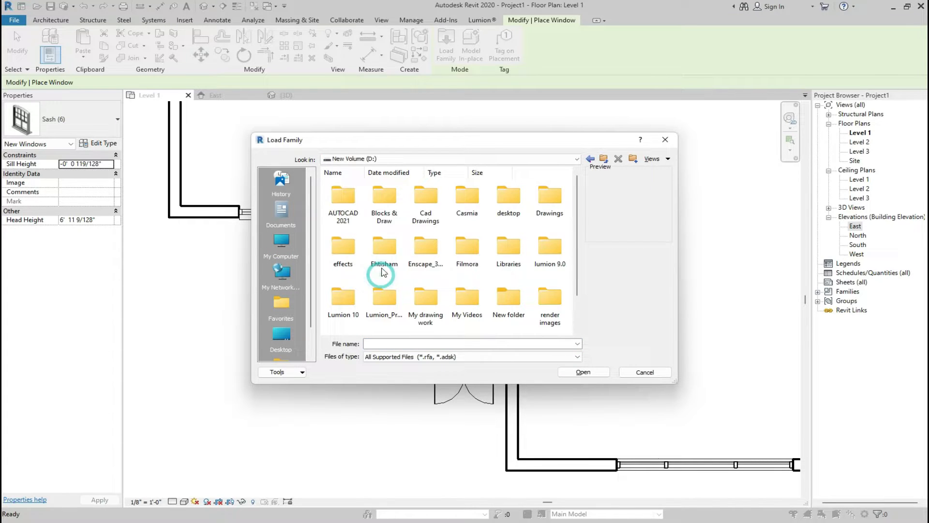
double_click(368, 210)
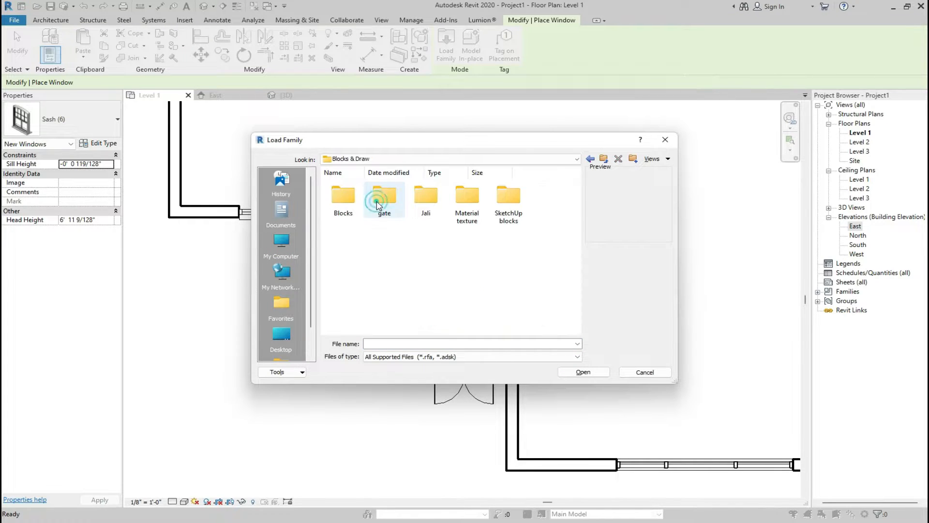
double_click(349, 207)
scroll(477, 267, "down", 2)
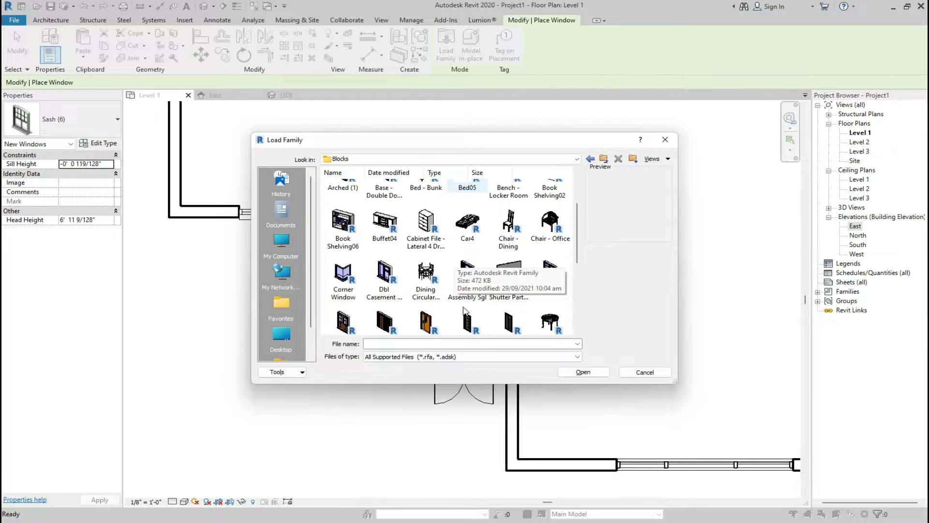
scroll(463, 309, "down", 2)
left_click(384, 203)
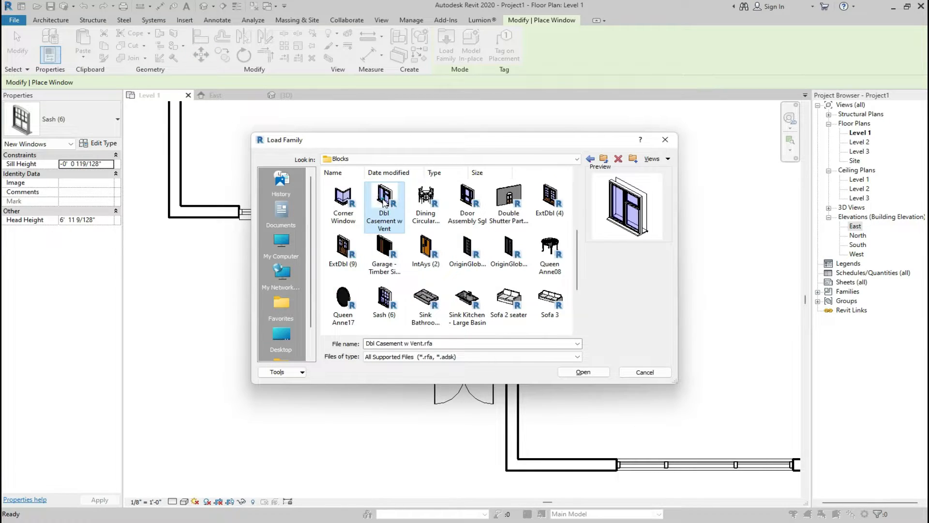
left_click(583, 372)
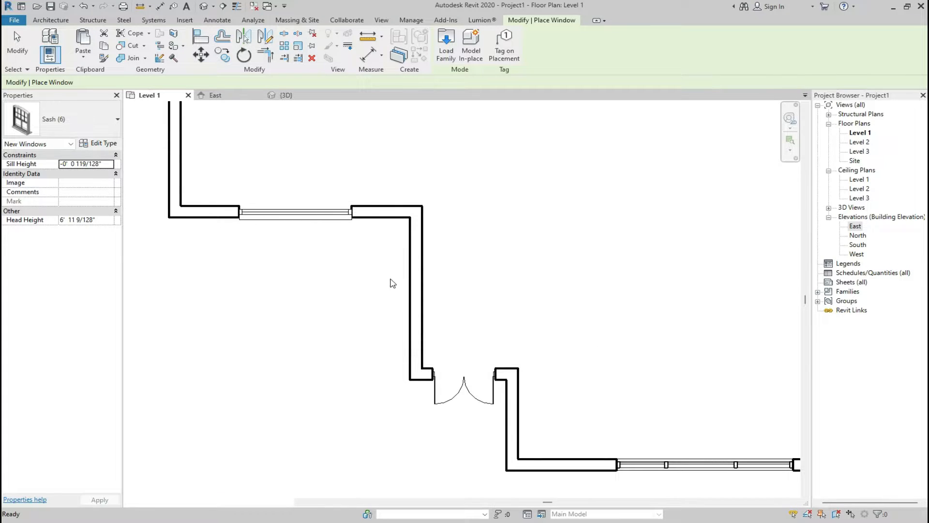
Try to place the Dbl Casement w Vent window over the Sash (6) window, and delete that sash window from the Level 1 front wall.
left_click(310, 216)
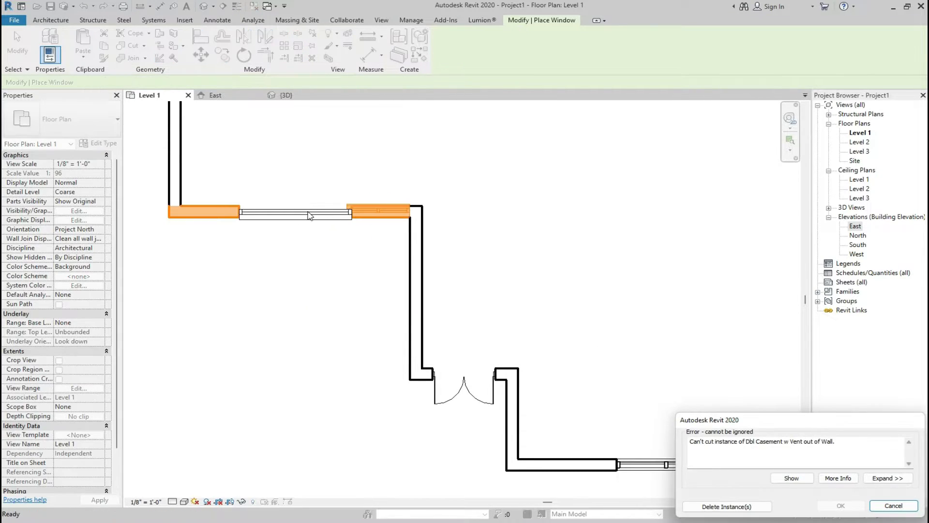
key("Escape")
left_click(310, 216)
key("Delete")
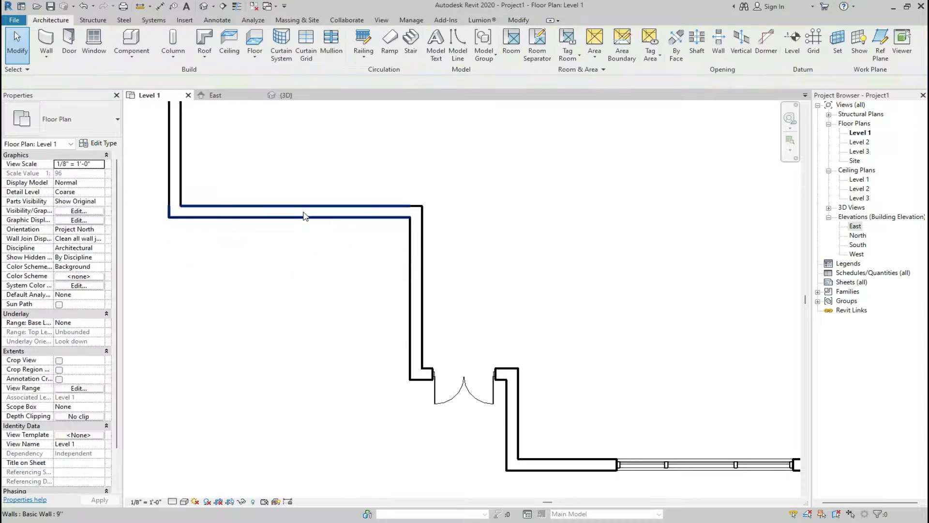
Place a Dbl Casement w Vent window in the emptied Level 1 front wall, about 8' 1" and 6' 11" from its ends, and select it.
left_click(93, 41)
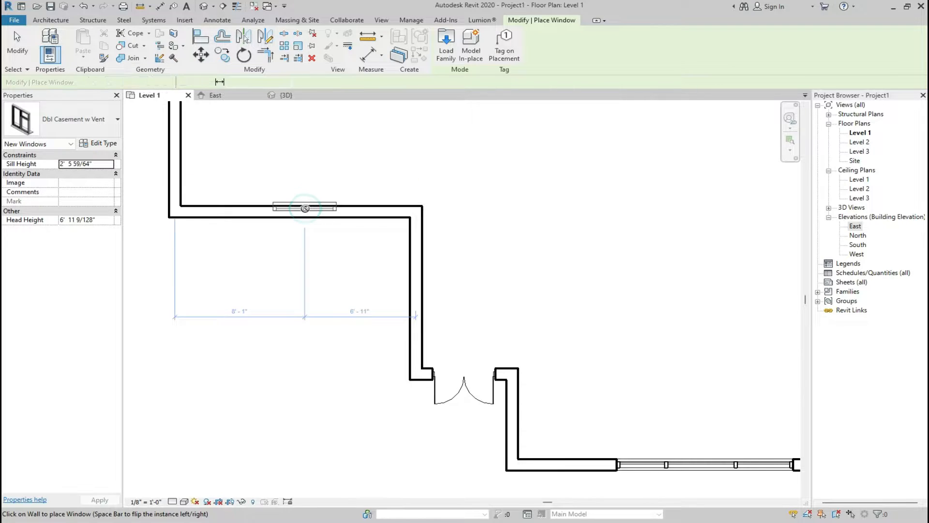
left_click(305, 208)
key("Escape")
key("Escape")
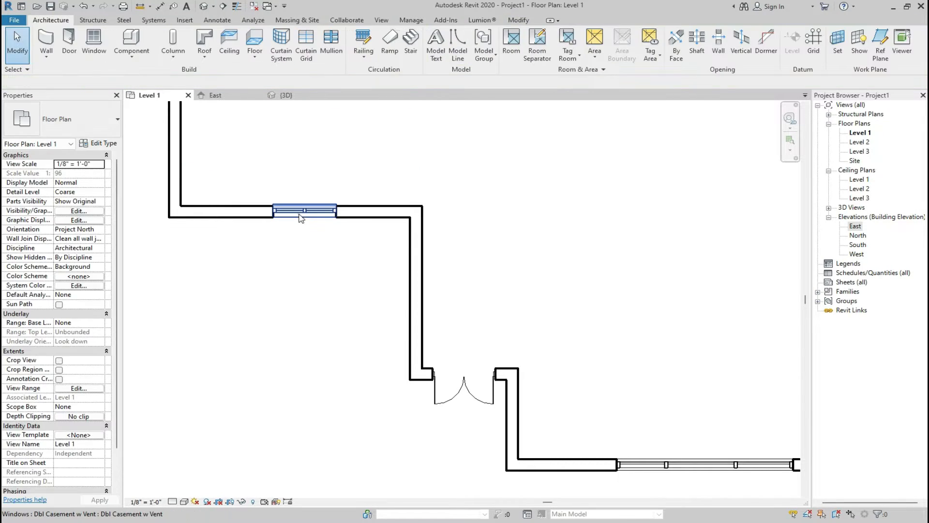
left_click(303, 216)
left_click(102, 143)
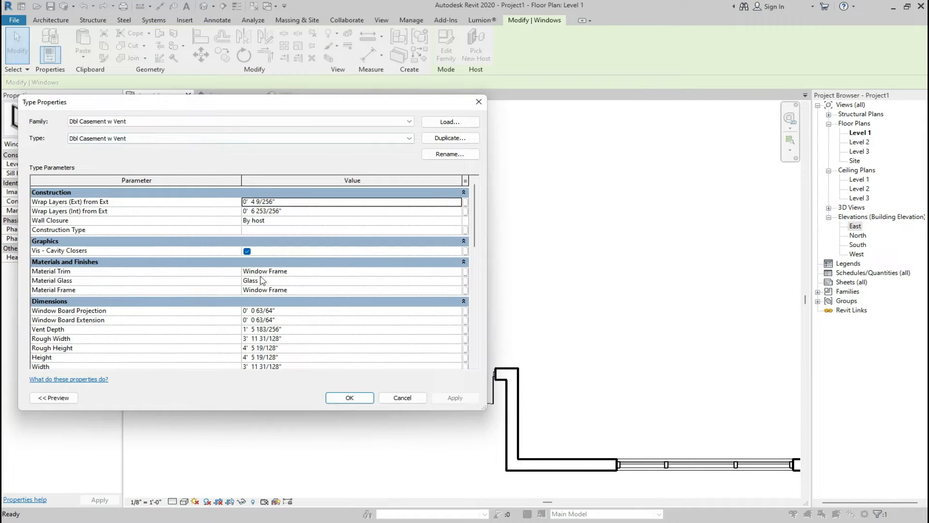
scroll(261, 281, "down", 2)
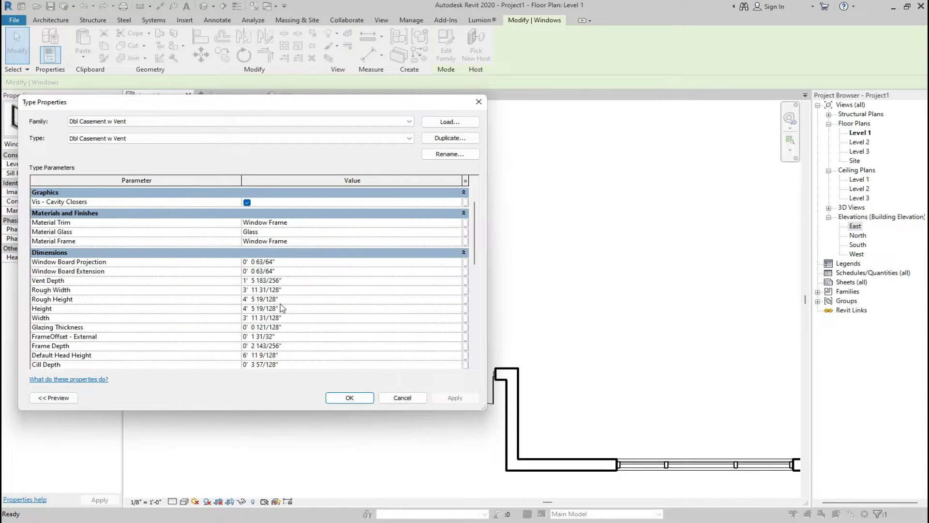
left_click(287, 299)
type("5")
left_click(280, 308)
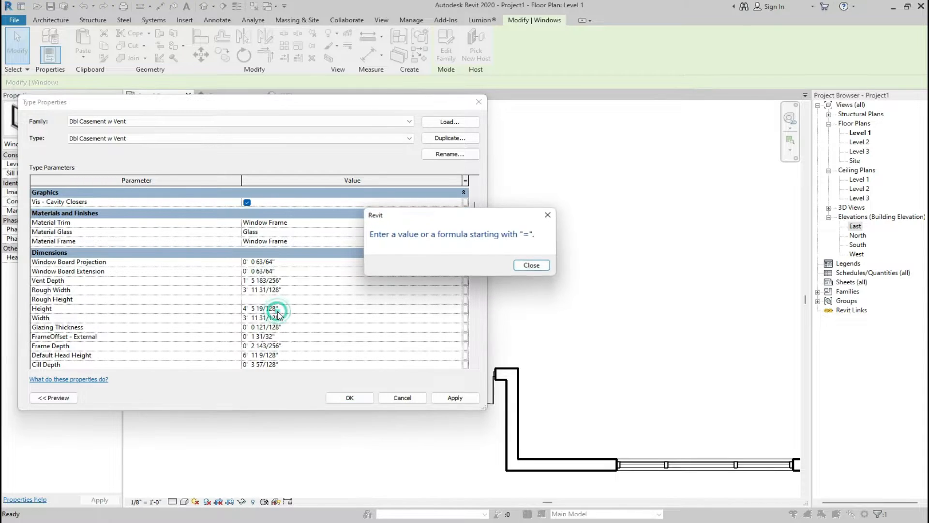
left_click(531, 263)
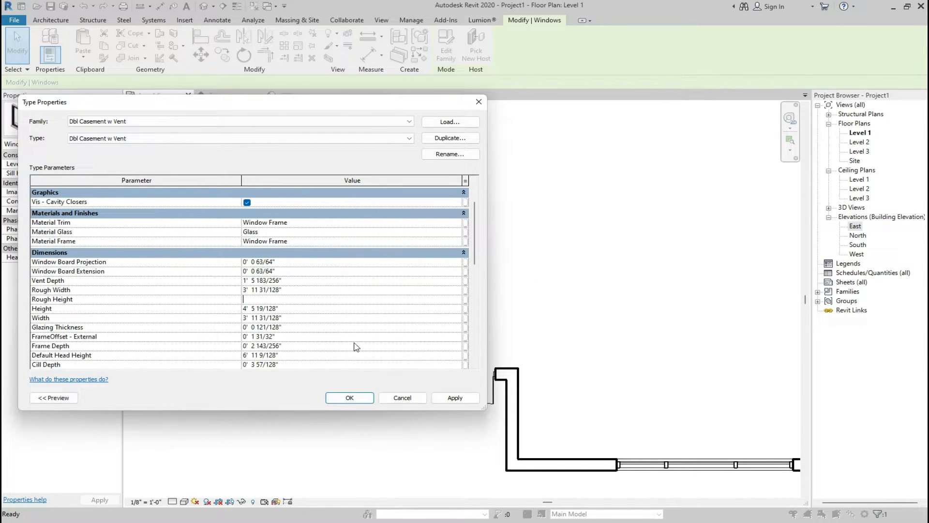
left_click(401, 397)
Set the Dbl Casement w Vent window type to a height of 5' 0" and a width of 4' 0".
left_click(102, 142)
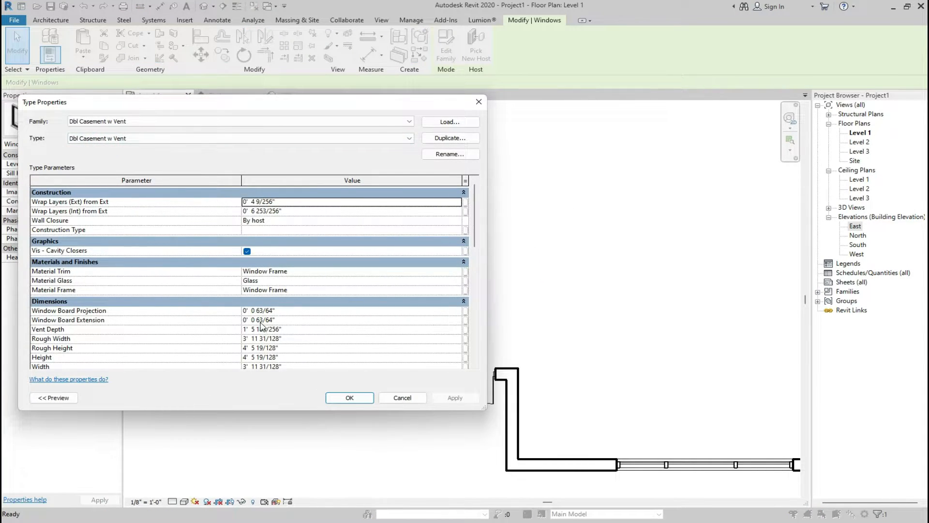
scroll(261, 325, "down", 2)
left_click(267, 309)
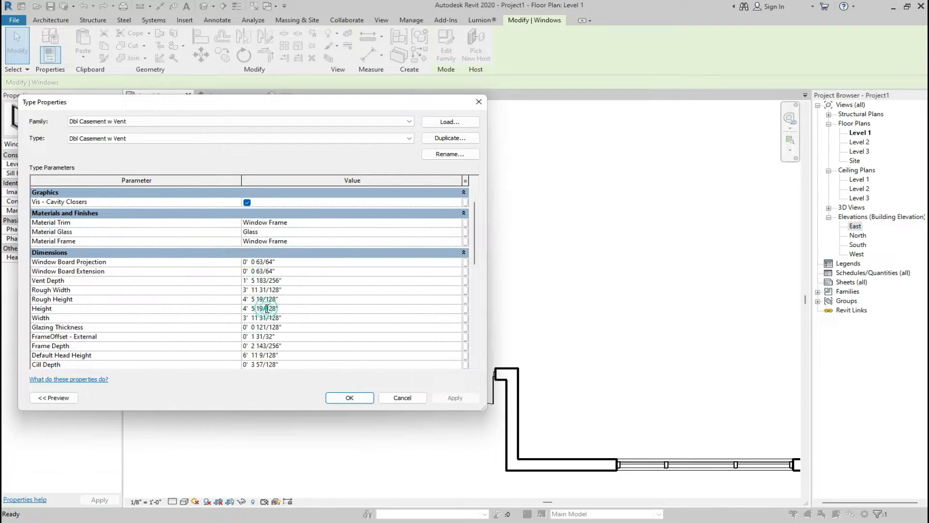
double_click(293, 308)
type("5")
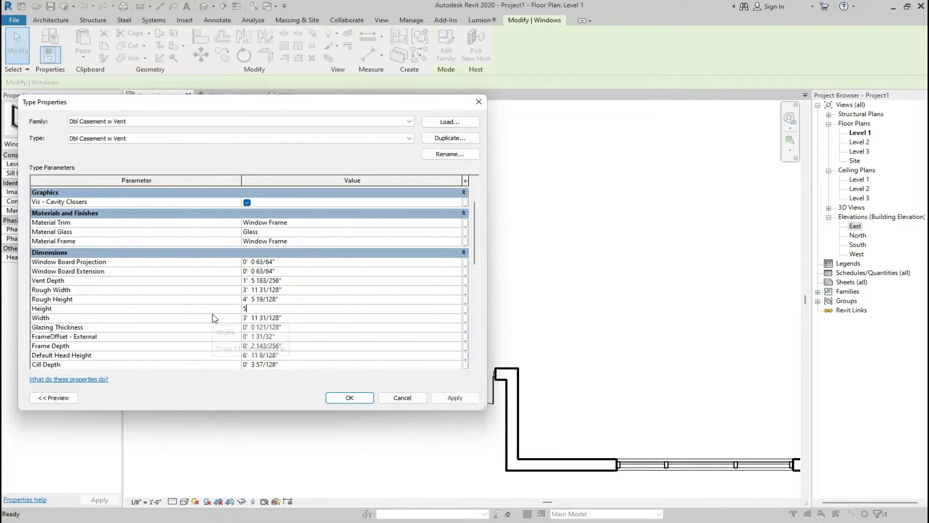
type("'  0\"")
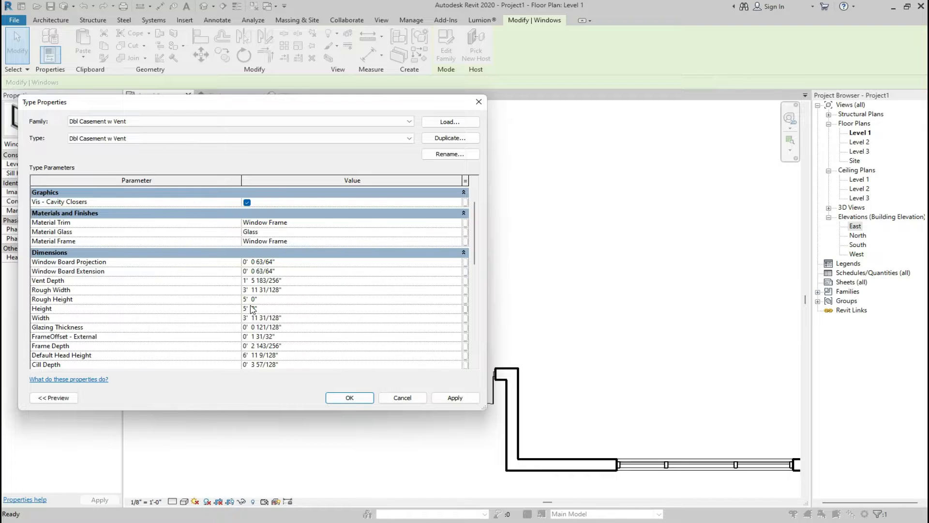
double_click(289, 318)
type("4'  0")
left_click(362, 401)
left_click(322, 312)
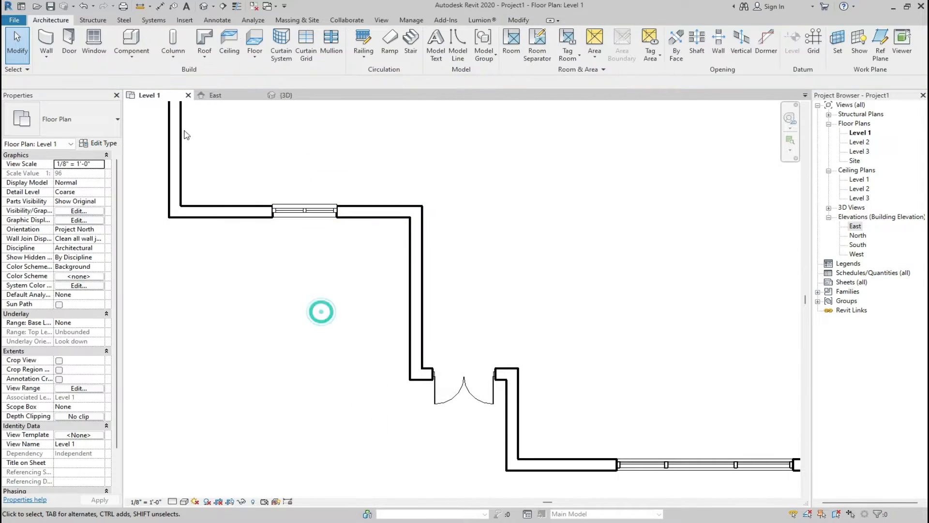
Check the casement window in the 3D view against the house reference photo and review the whole Level 1 floor plan.
left_click(281, 95)
scroll(444, 286, "down", 2)
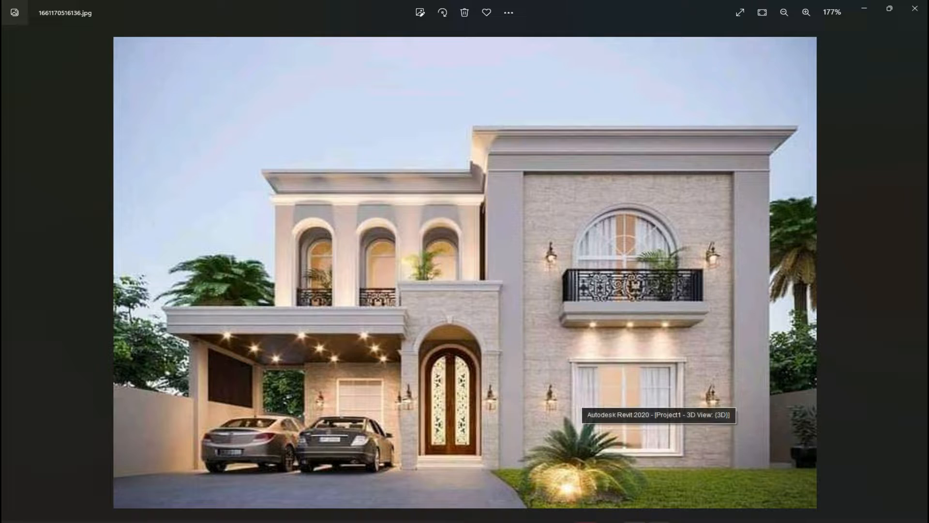
left_click(582, 398)
scroll(475, 372, "down", 4)
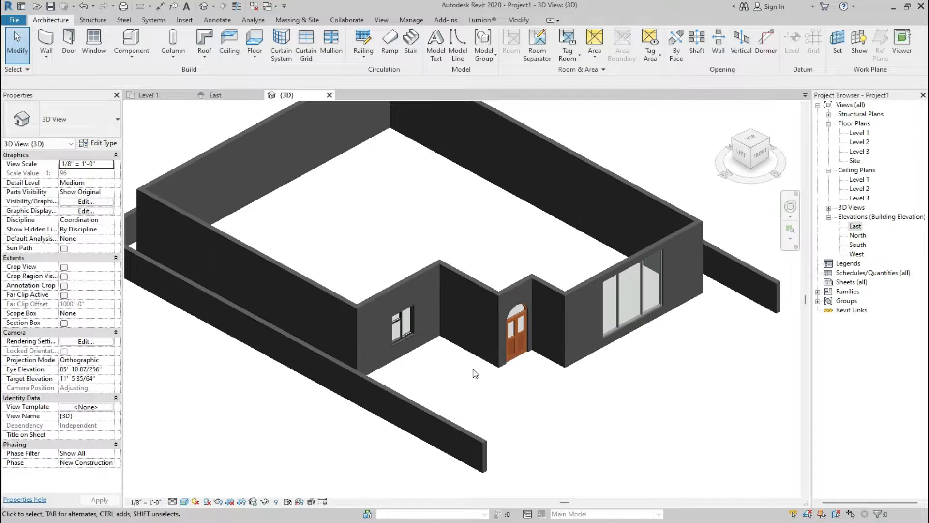
left_click(148, 95)
scroll(296, 316, "down", 11)
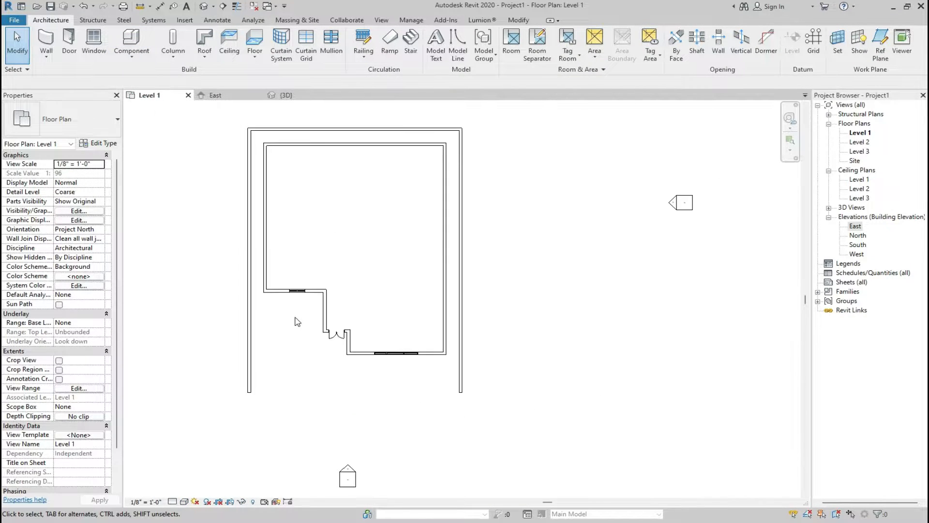
scroll(272, 306, "up", 3)
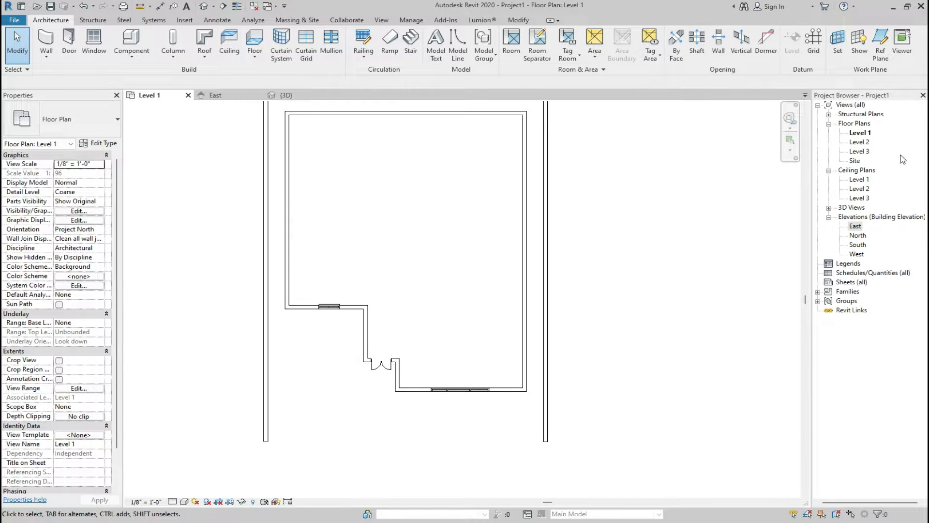
On Level 2, sketch a Generic - 12" floor boundary by picking the outer edges of all the house walls.
double_click(860, 142)
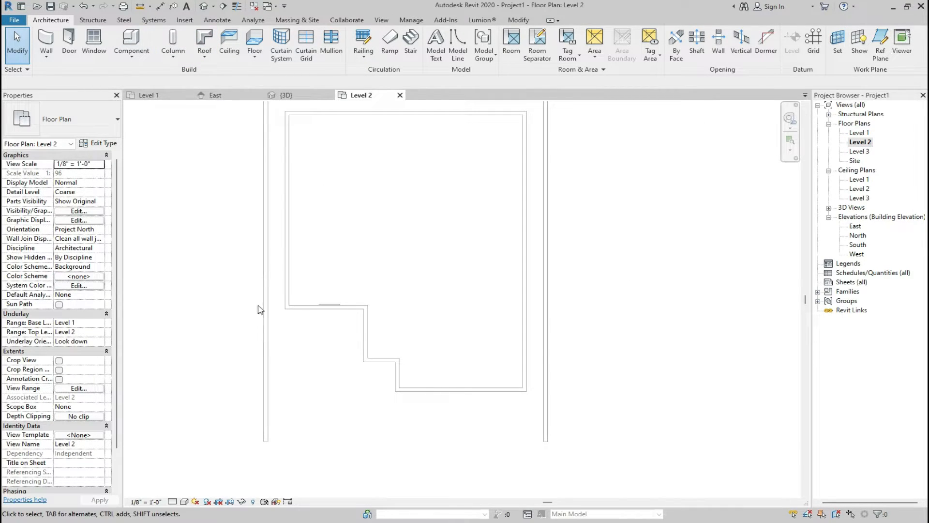
scroll(361, 372, "down", 1)
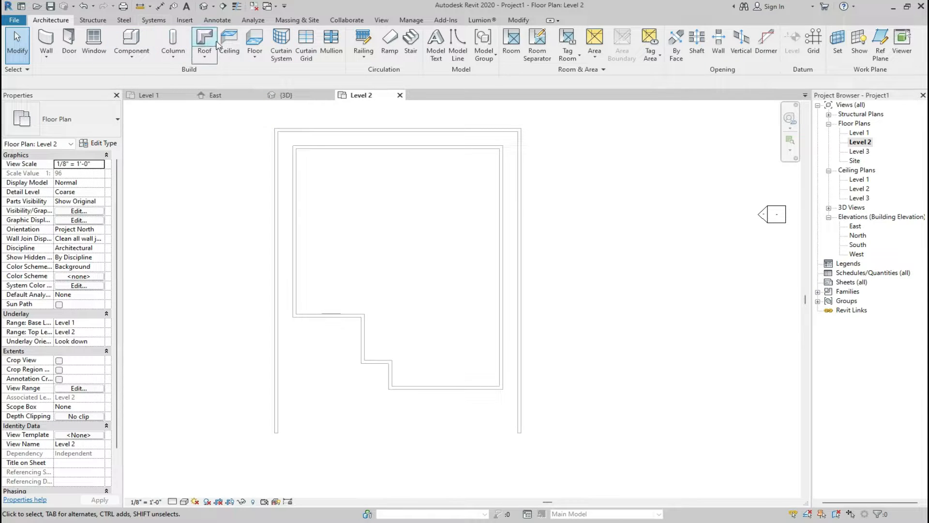
left_click(254, 41)
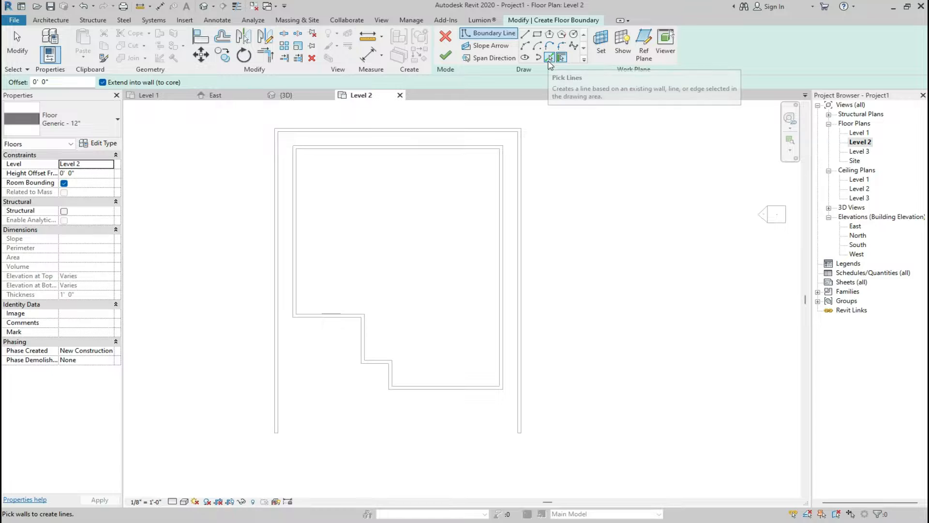
left_click(548, 58)
left_click(436, 144)
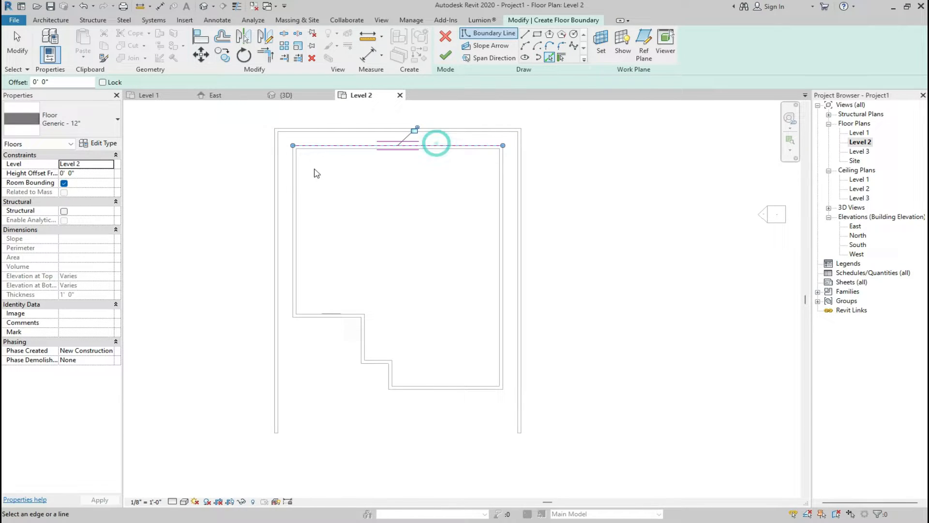
left_click(293, 188)
left_click(505, 239)
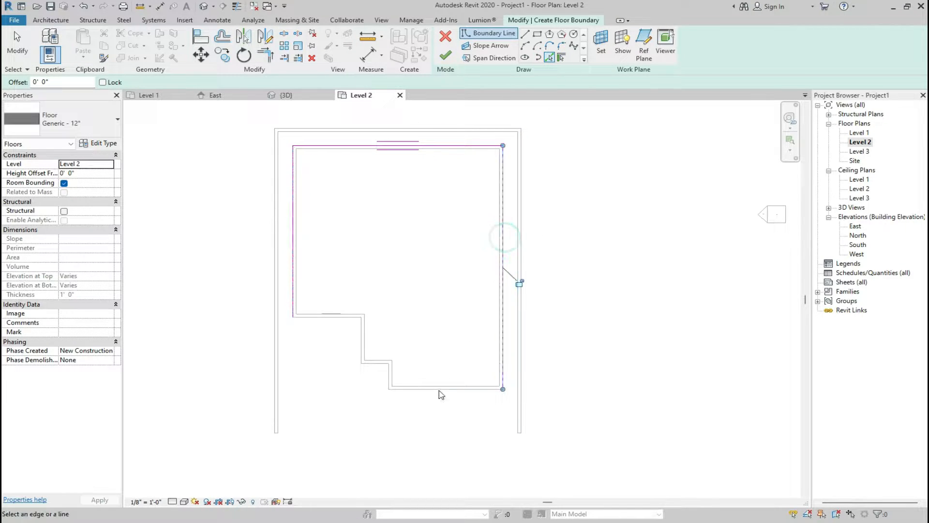
left_click(421, 389)
left_click(378, 361)
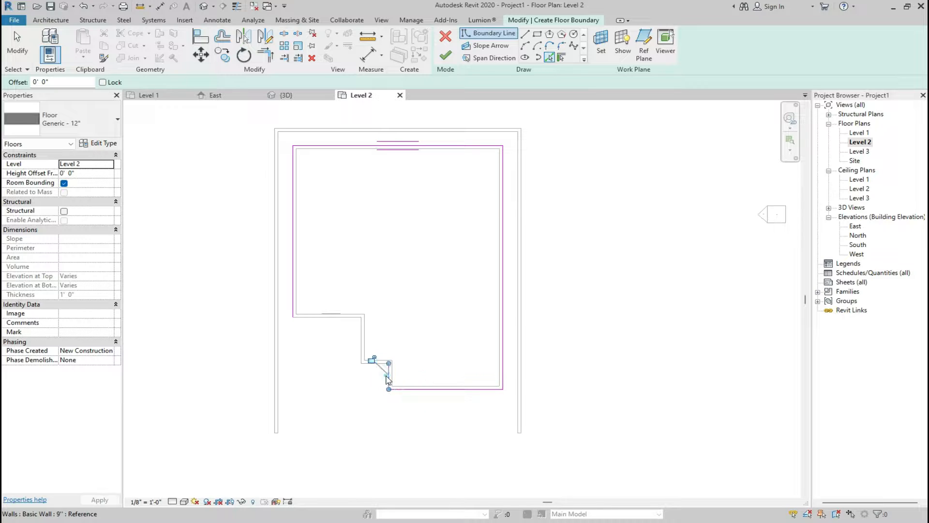
left_click(362, 341)
left_click(331, 317)
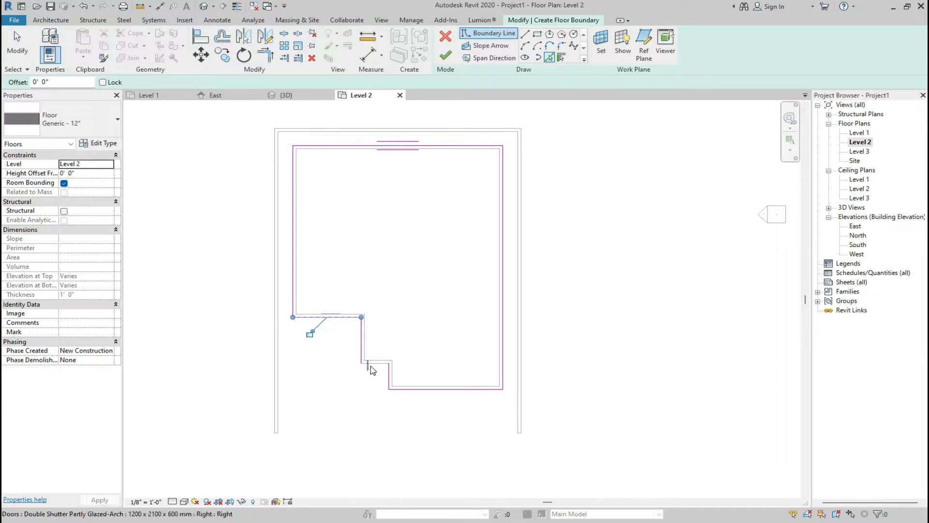
left_click(373, 363)
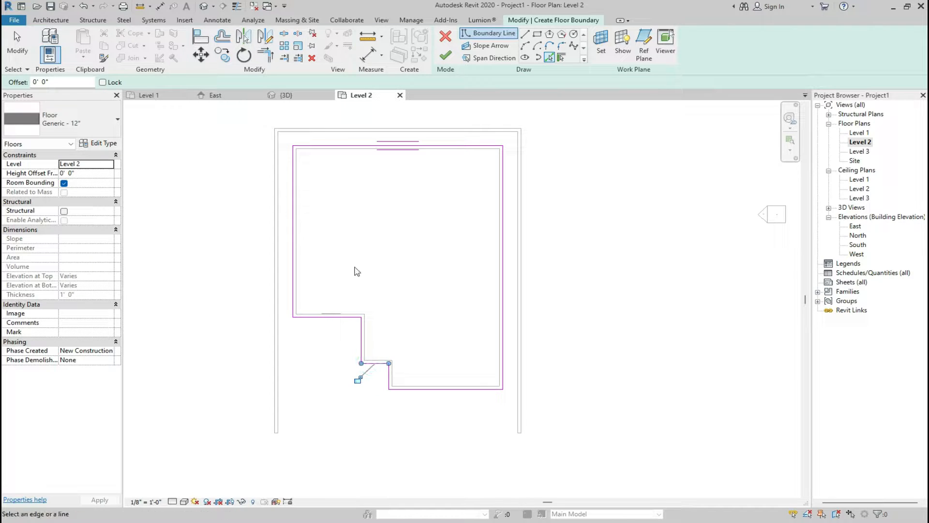
Finish the Level 2 floor sketch, attach the walls below to the slab's underside, and deselect the new floor.
scroll(355, 214, "up", 2)
left_click(445, 54)
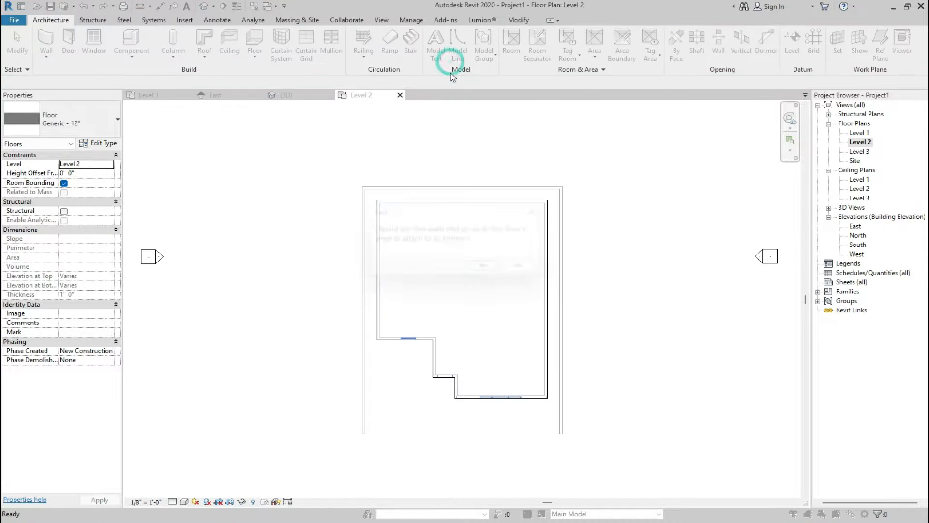
left_click(490, 271)
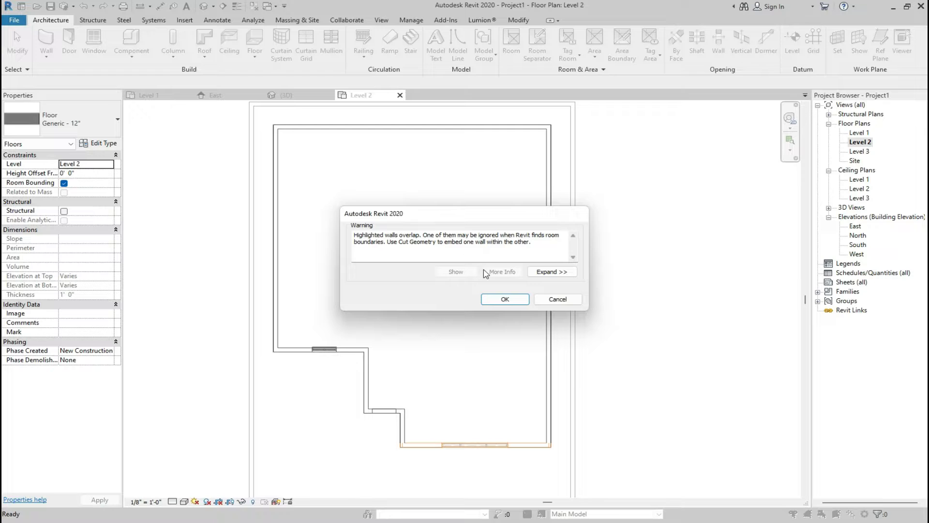
left_click(505, 299)
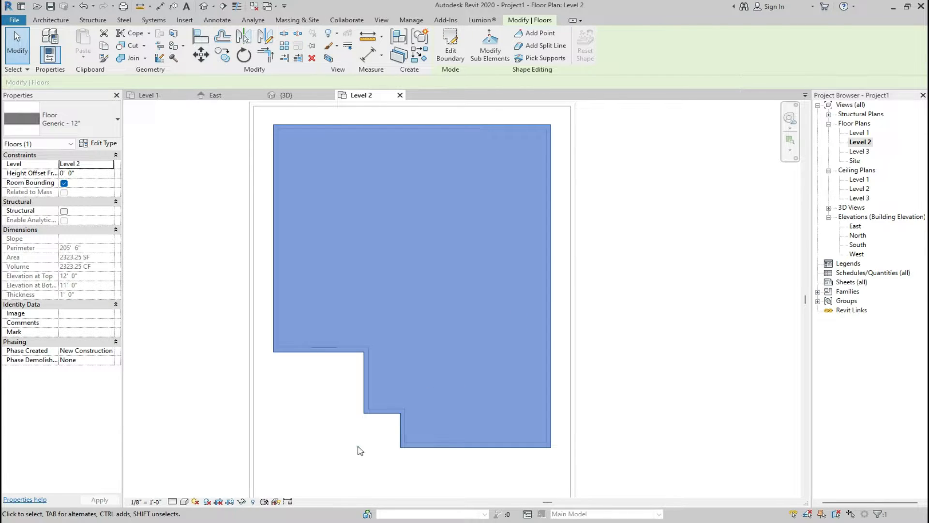
left_click(360, 451)
Inspect the new floor slab in the 3D view and examine the front facade openings straight on.
left_click(286, 95)
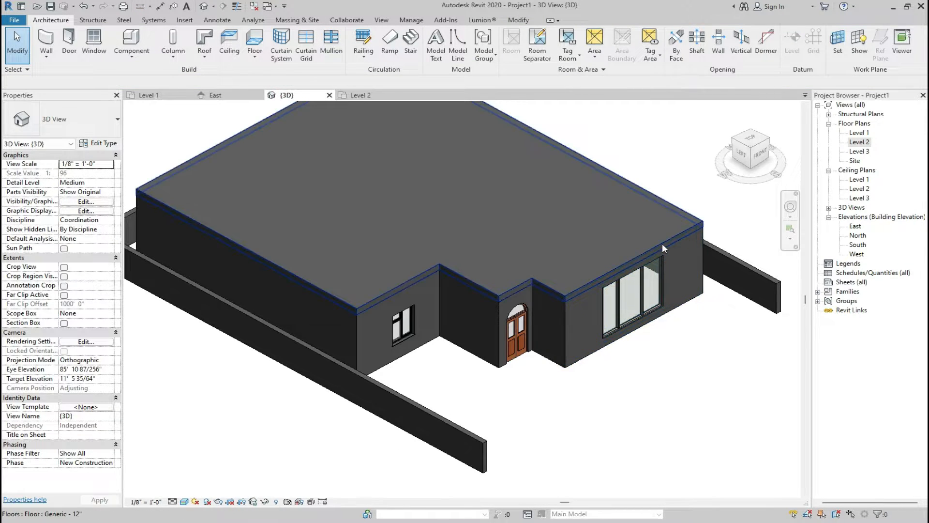
scroll(662, 243, "up", 3)
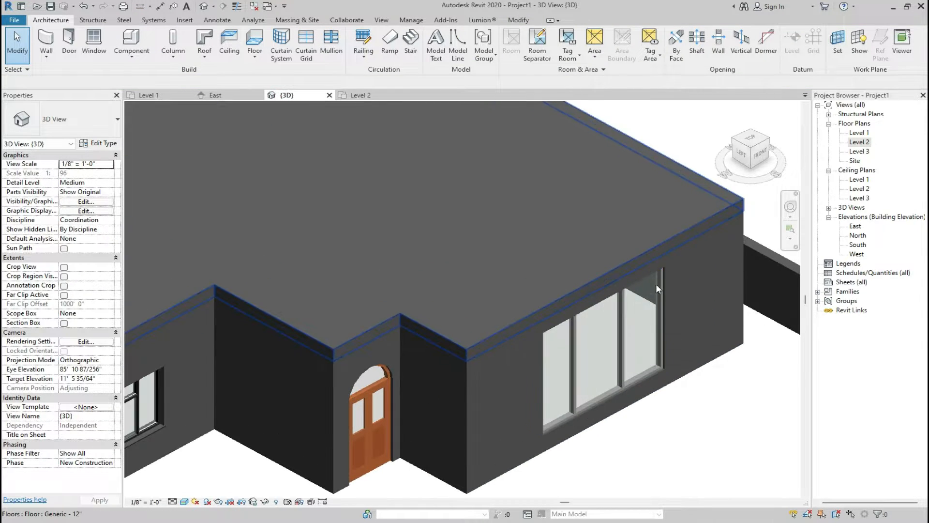
left_click(767, 156)
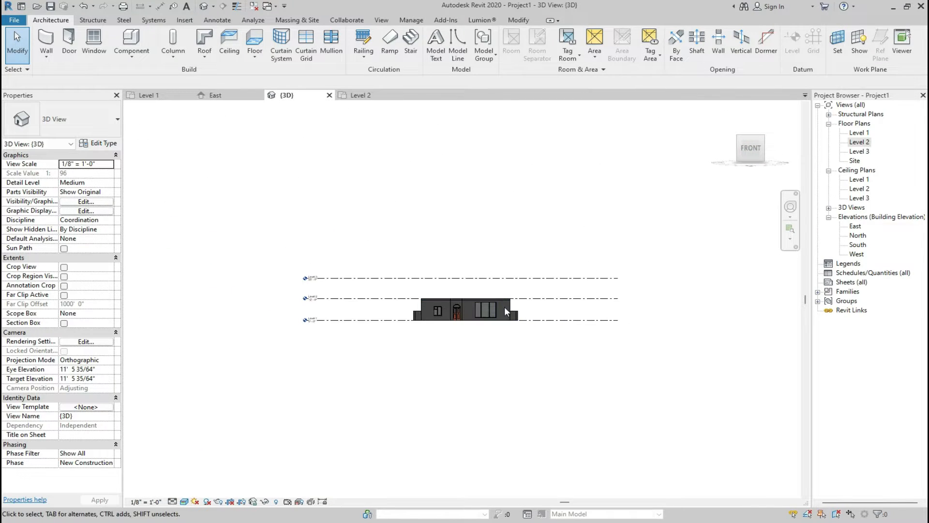
scroll(506, 311, "up", 4)
scroll(493, 341, "up", 2)
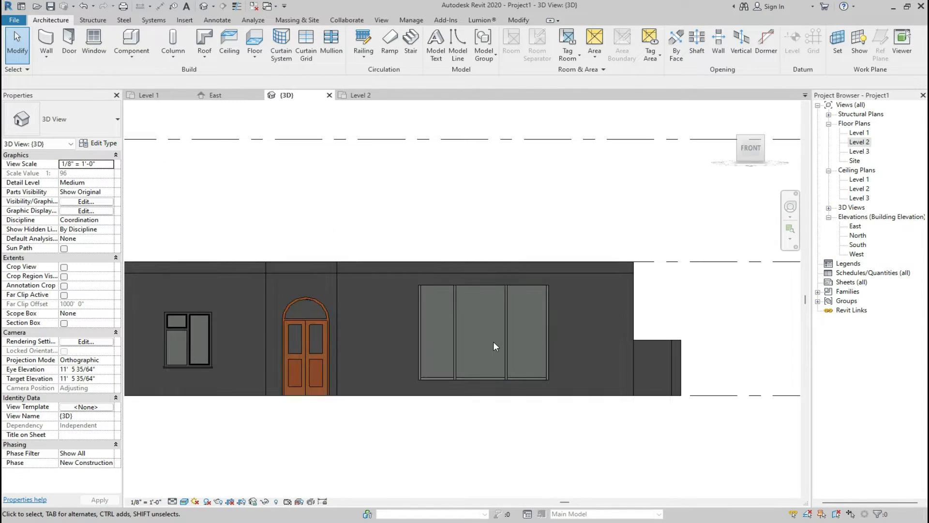
scroll(510, 283, "up", 2)
Edit the profile of the front wall around the curtain wall window, raising the opening's top edge to the window's top.
left_click(478, 291)
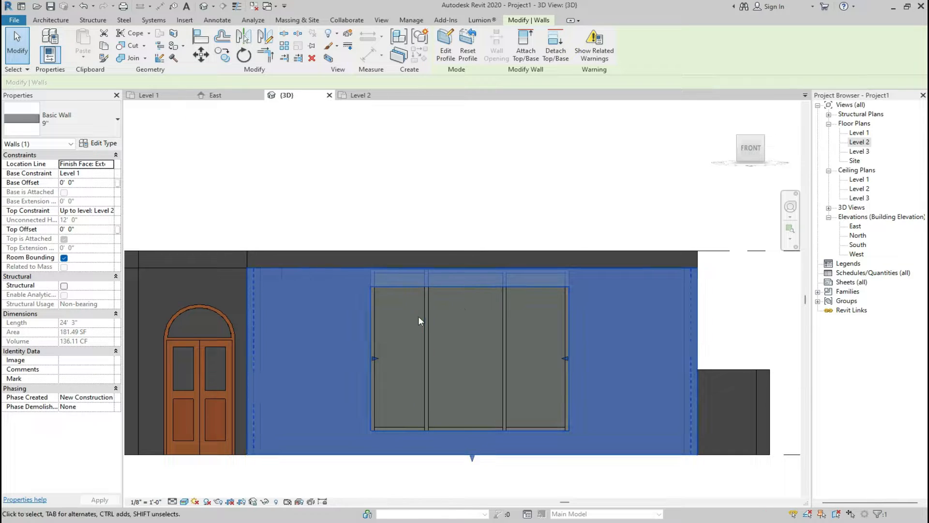
left_click(448, 301)
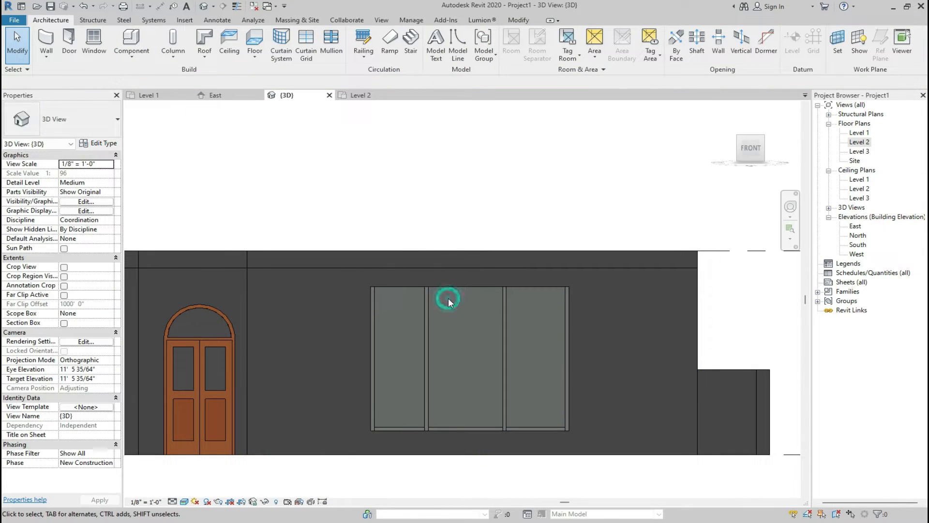
left_click(405, 310)
left_click(446, 274)
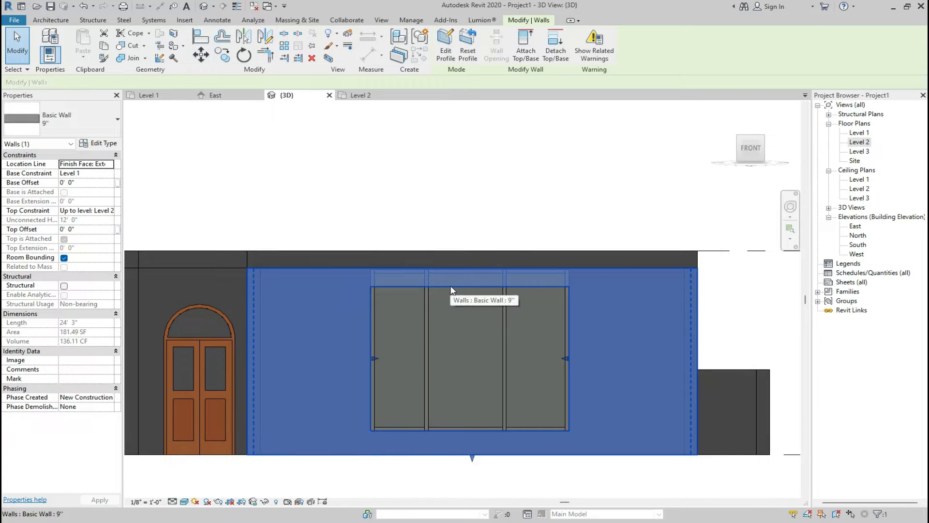
double_click(452, 289)
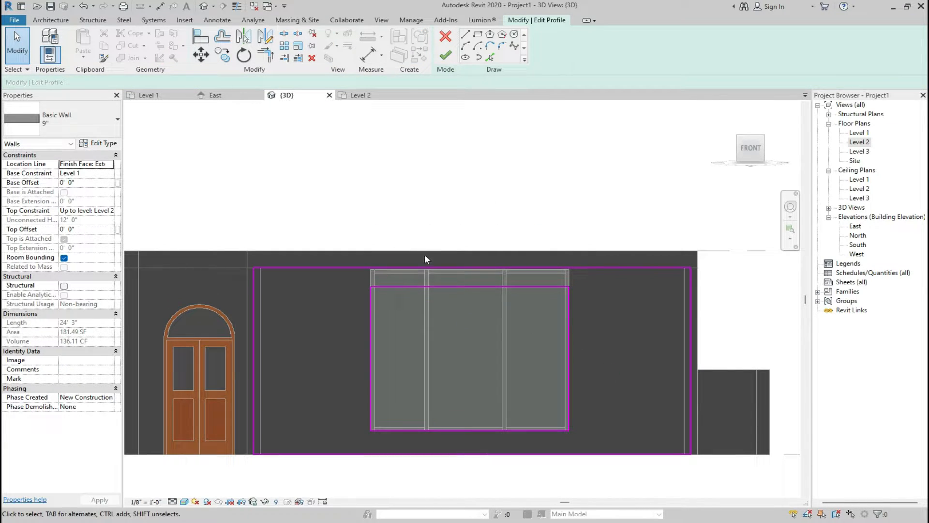
scroll(425, 258, "up", 4)
left_click(445, 327)
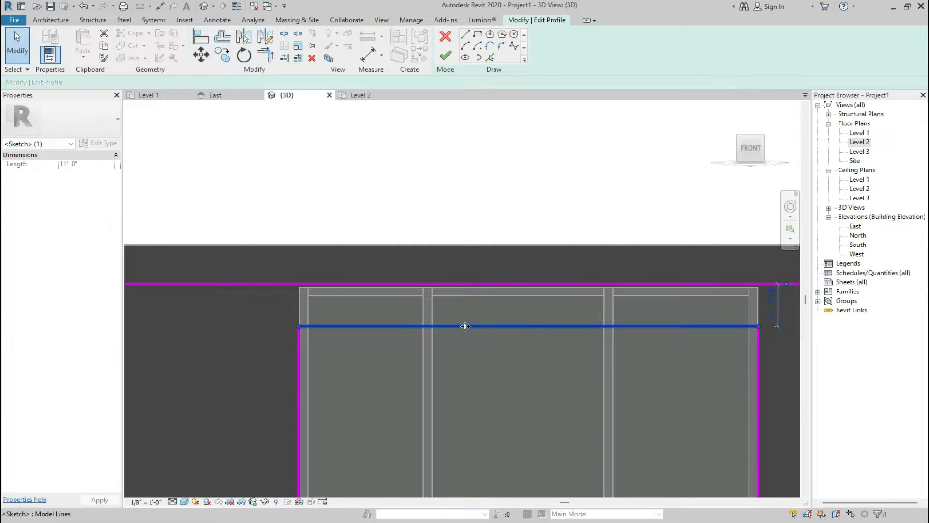
left_click_drag(465, 327, 466, 290)
left_click(446, 55)
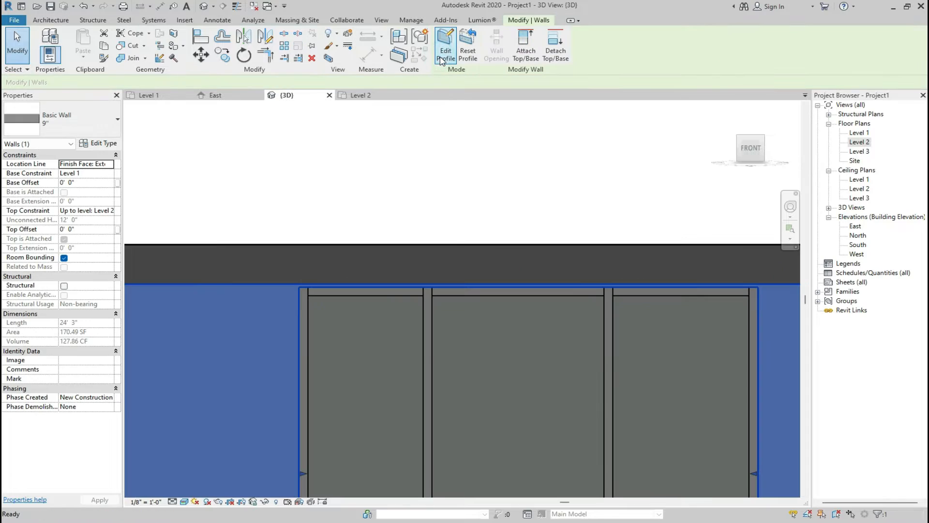
Examine the large curtain wall window from the front and compare its proportions with the house reference photo.
scroll(479, 310, "down", 3)
left_click(458, 437)
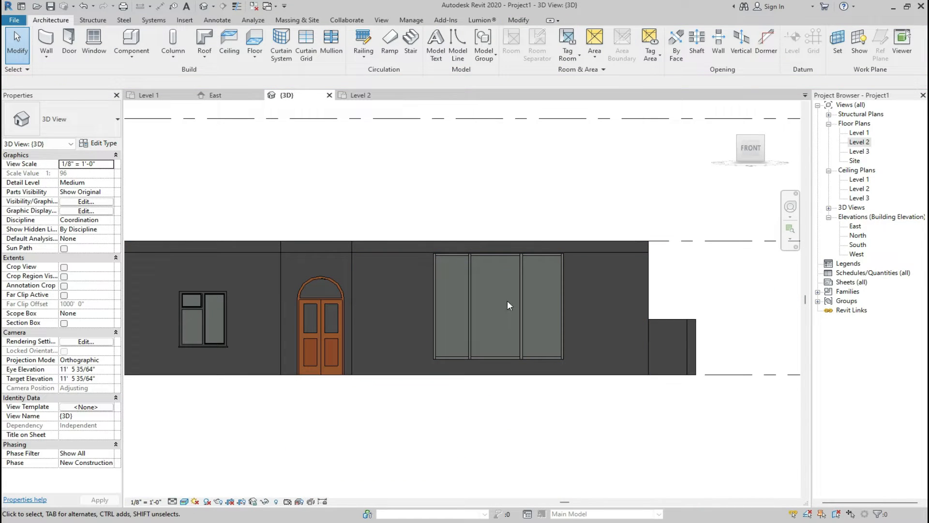
scroll(513, 288, "up", 3)
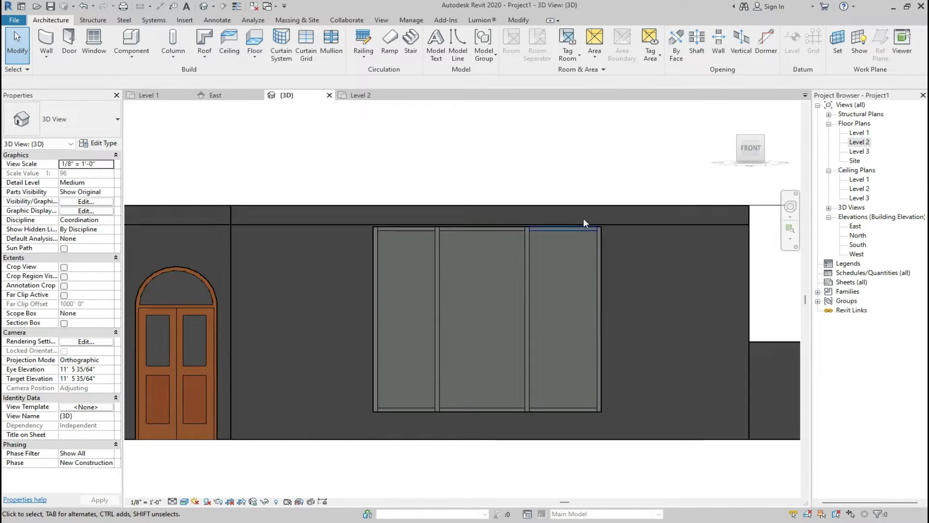
scroll(505, 387, "down", 3)
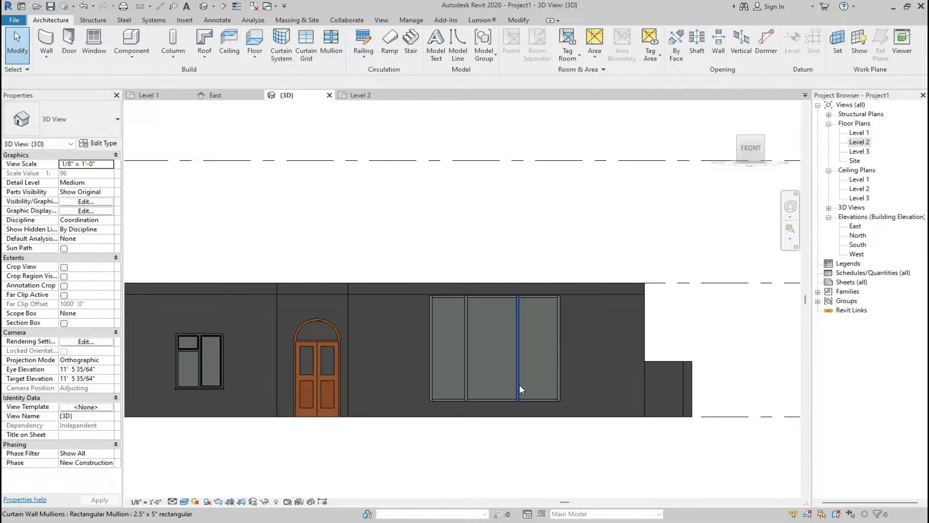
left_click(651, 521)
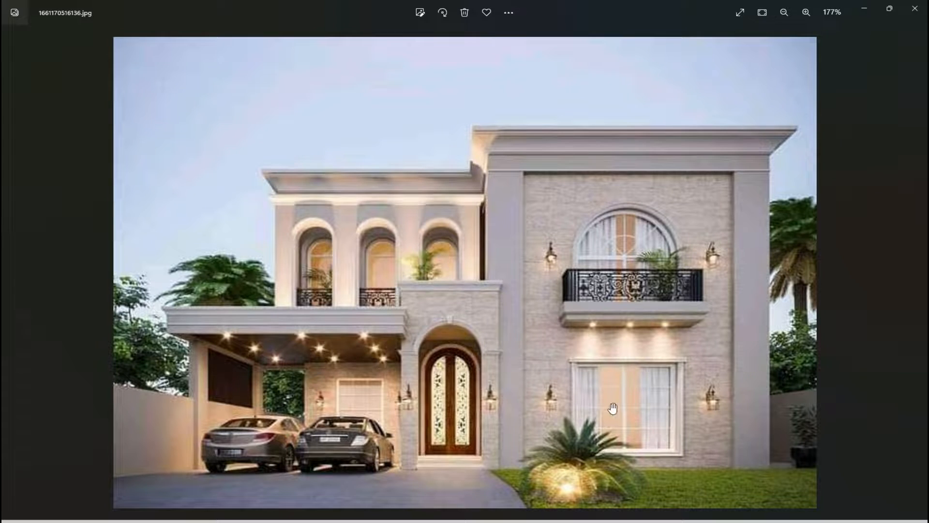
key("alt+Tab")
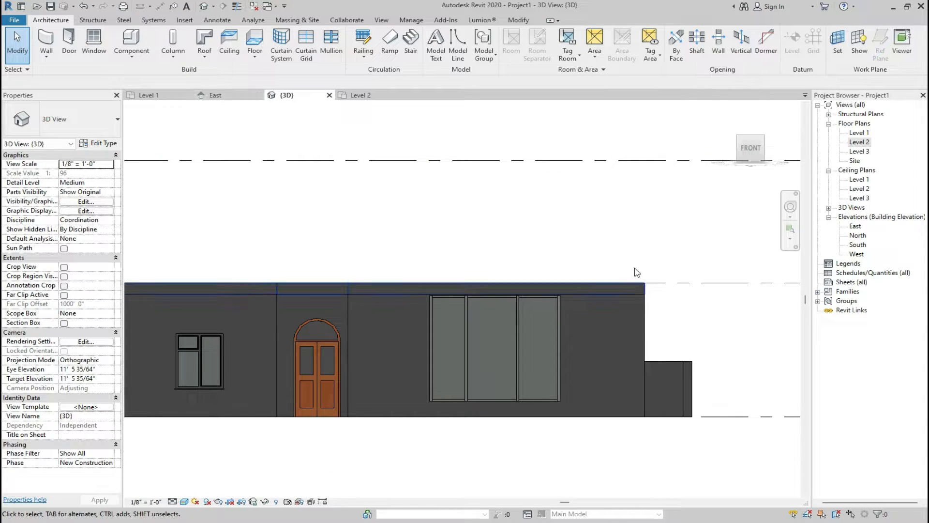
Lower the top edge of the front curtain wall window to a top offset of about -2' 2" from Level 2.
mouse_move(751, 148)
left_click(727, 109)
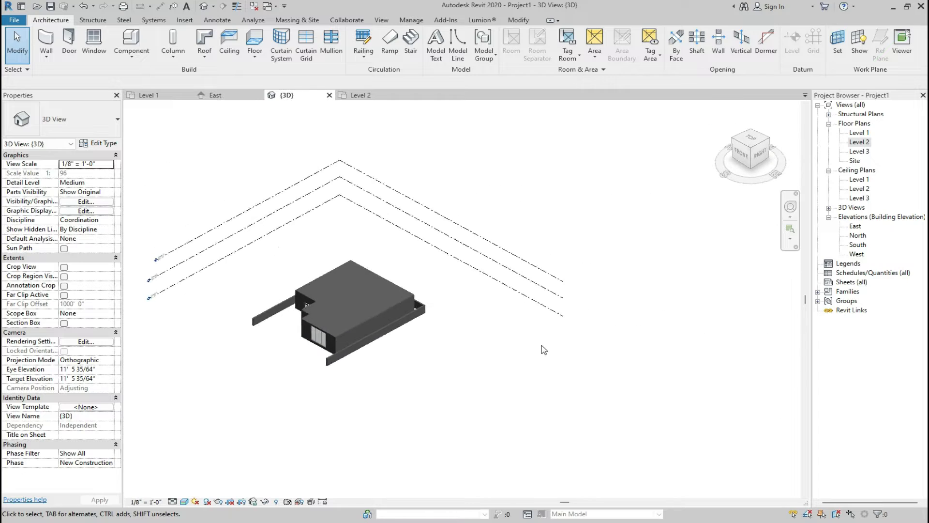
scroll(426, 356, "up", 5)
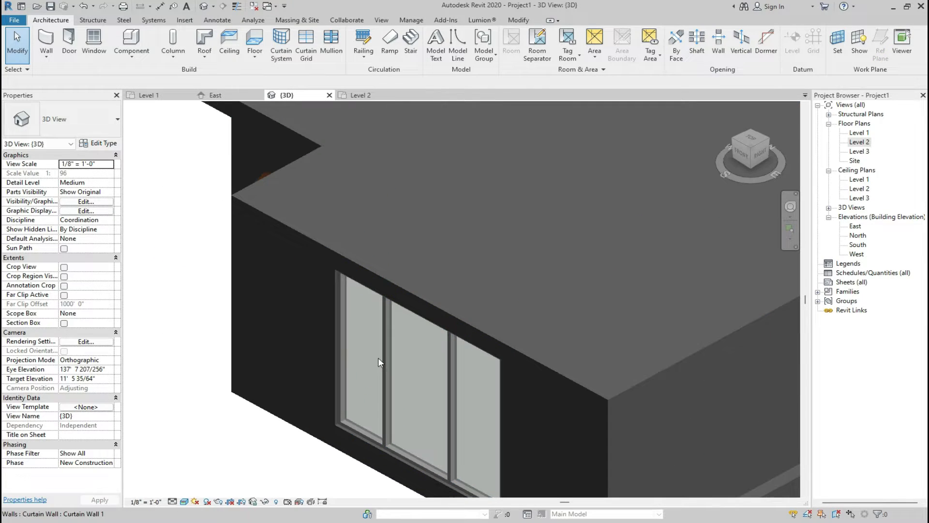
left_click(404, 312)
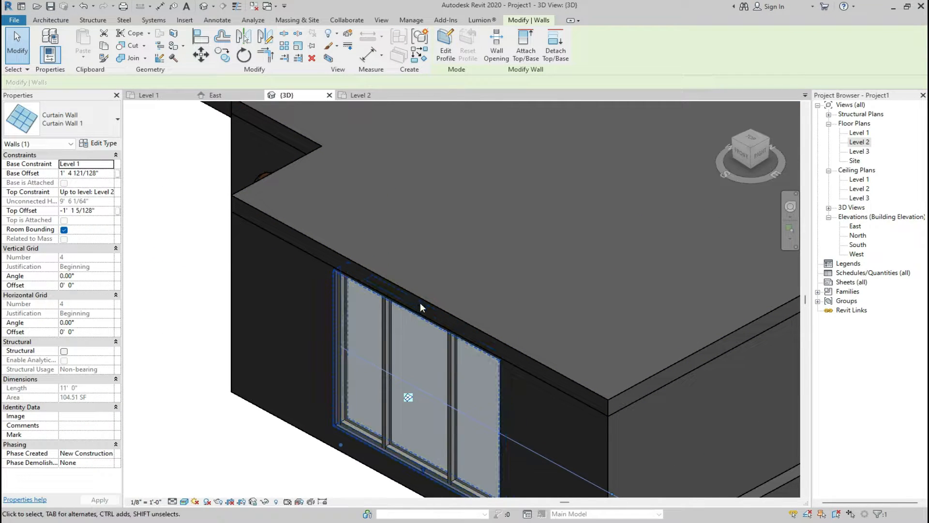
left_click_drag(420, 305, 419, 326)
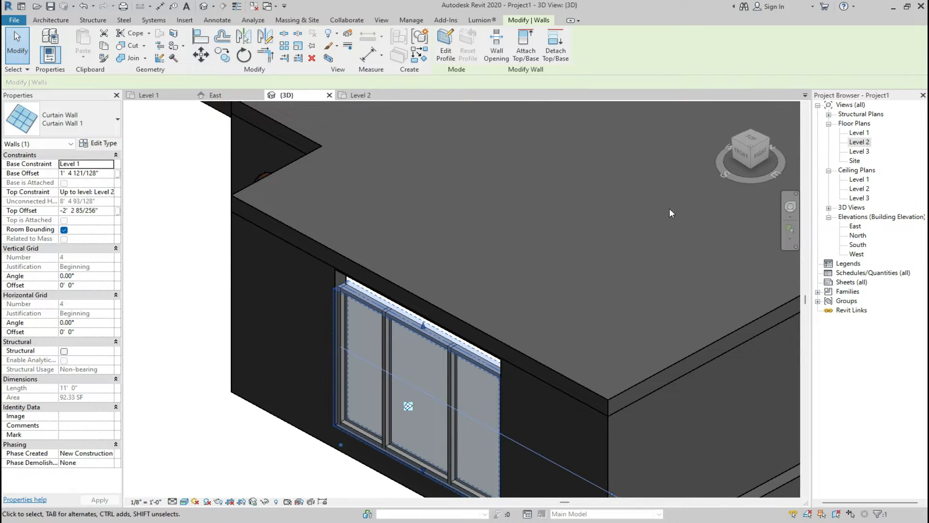
Edit the front wall's profile from the front view, lowering the opening's top edge to the top of the curtain wall window.
left_click(743, 160)
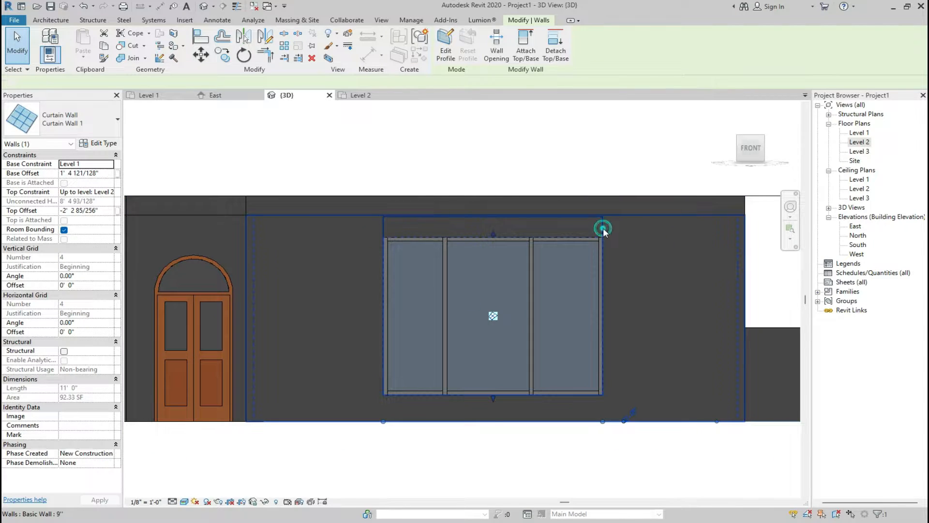
left_click(600, 228)
double_click(601, 228)
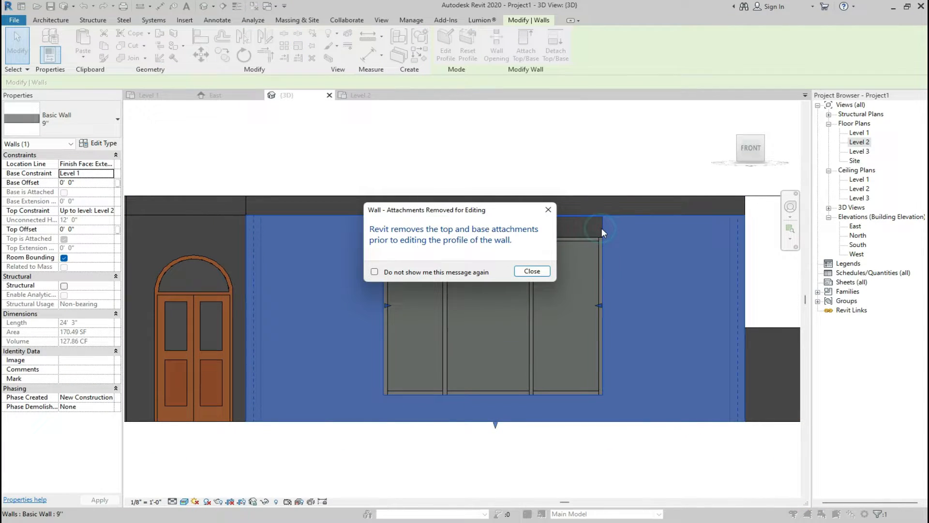
left_click(531, 271)
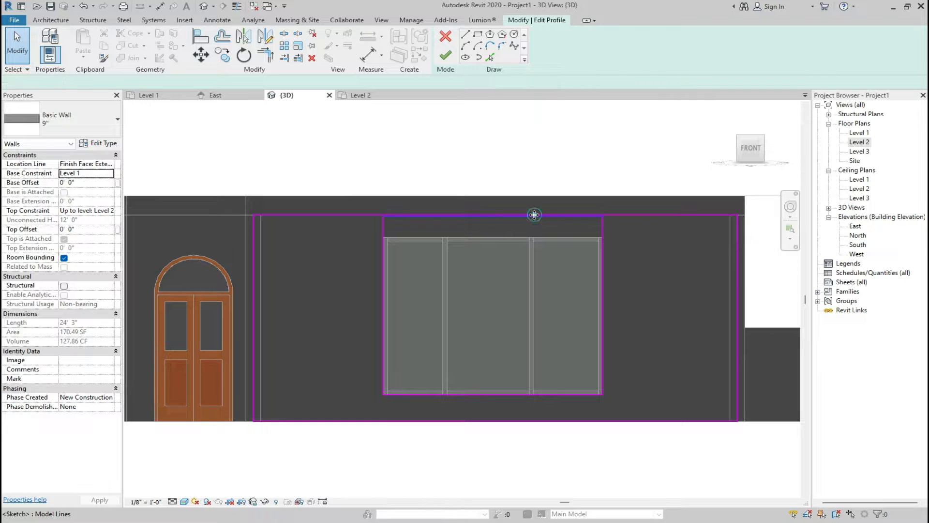
left_click(537, 216)
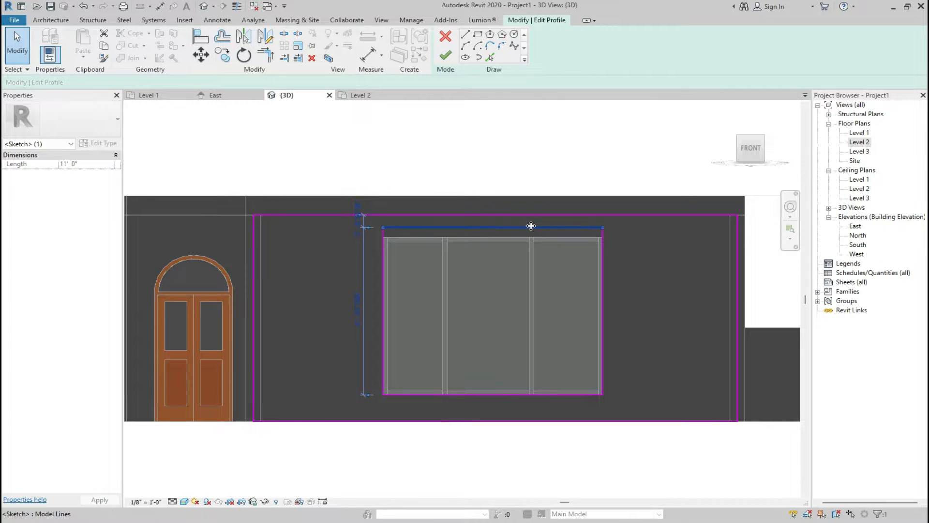
left_click_drag(531, 223, 531, 226)
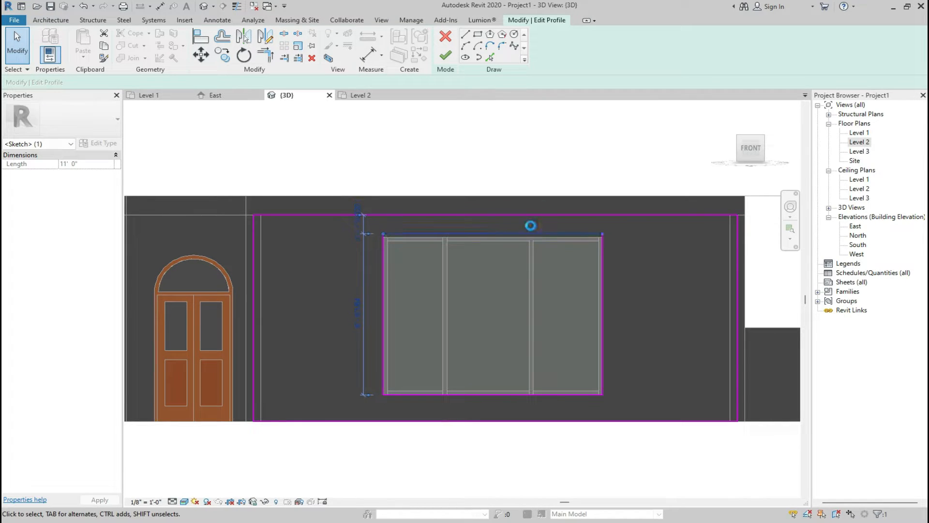
left_click(445, 55)
left_click(579, 160)
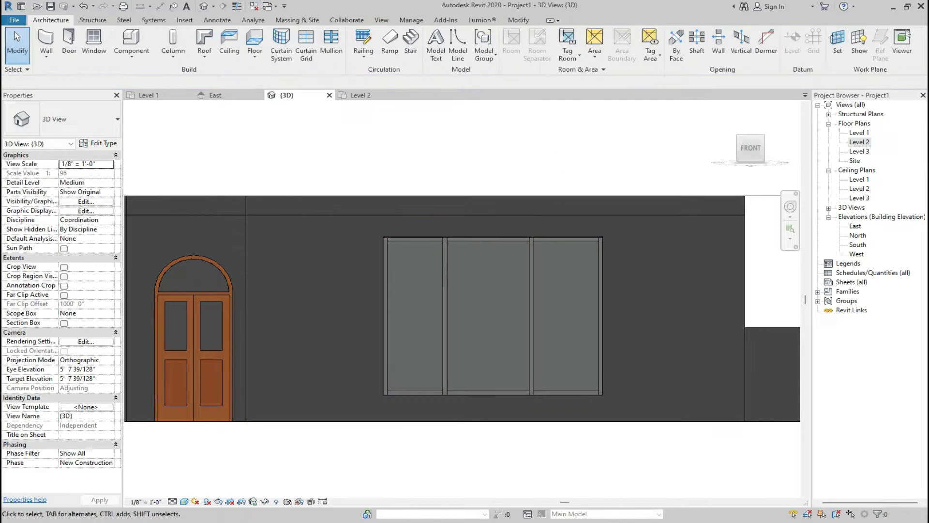
Set the type width of the arched double entrance door to 4'.
scroll(427, 419, "down", 3)
scroll(411, 382, "up", 1)
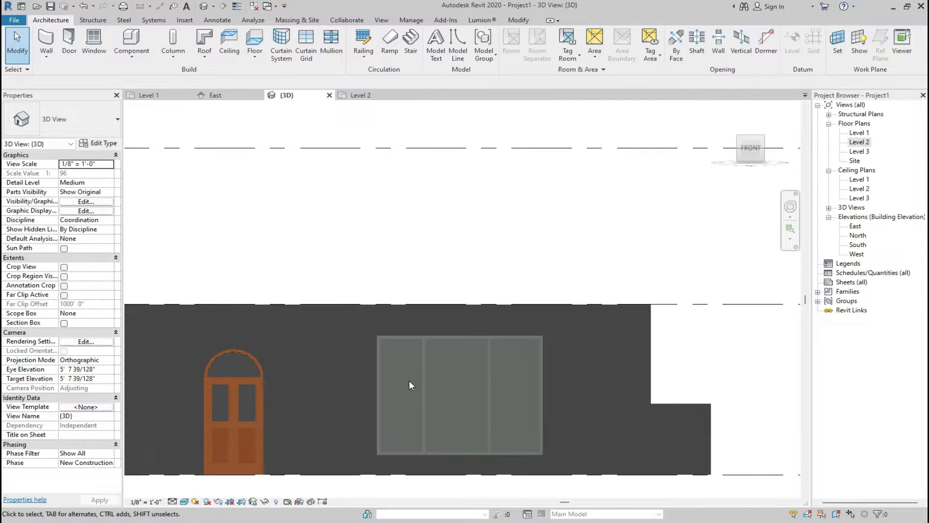
scroll(551, 304, "down", 1)
scroll(293, 378, "up", 2)
scroll(300, 376, "down", 2)
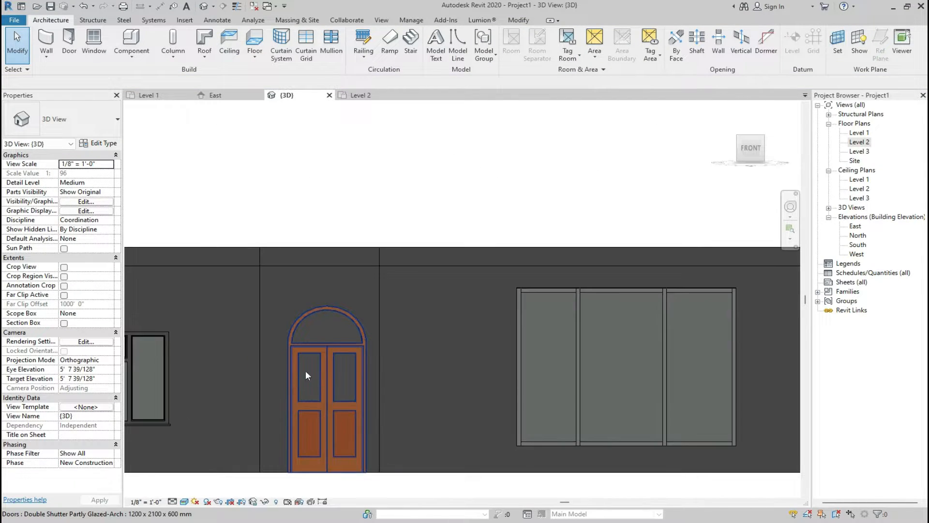
left_click(326, 360)
scroll(326, 362, "up", 2)
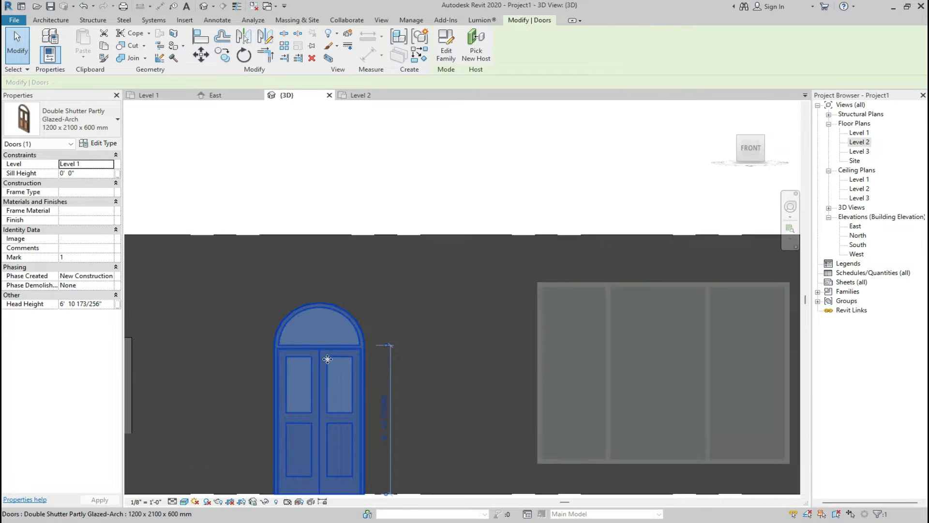
left_click(98, 143)
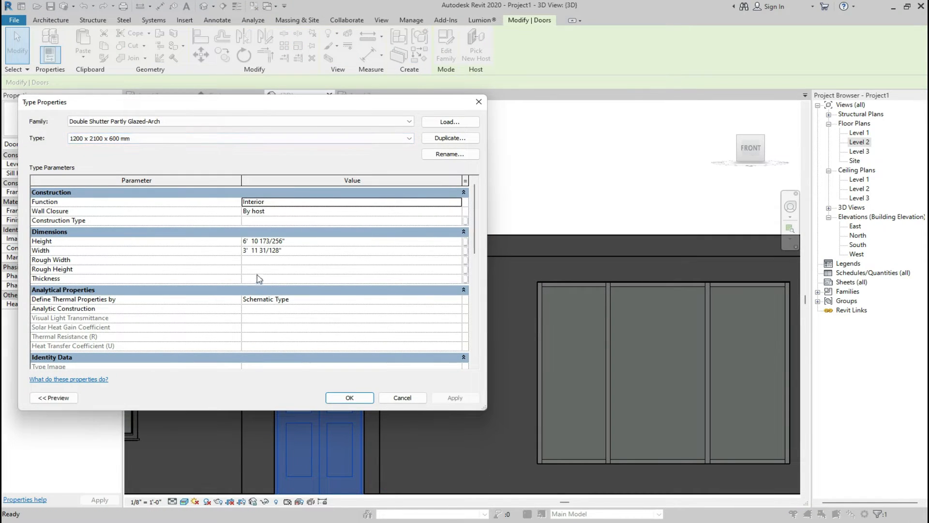
left_click(298, 250)
type("4")
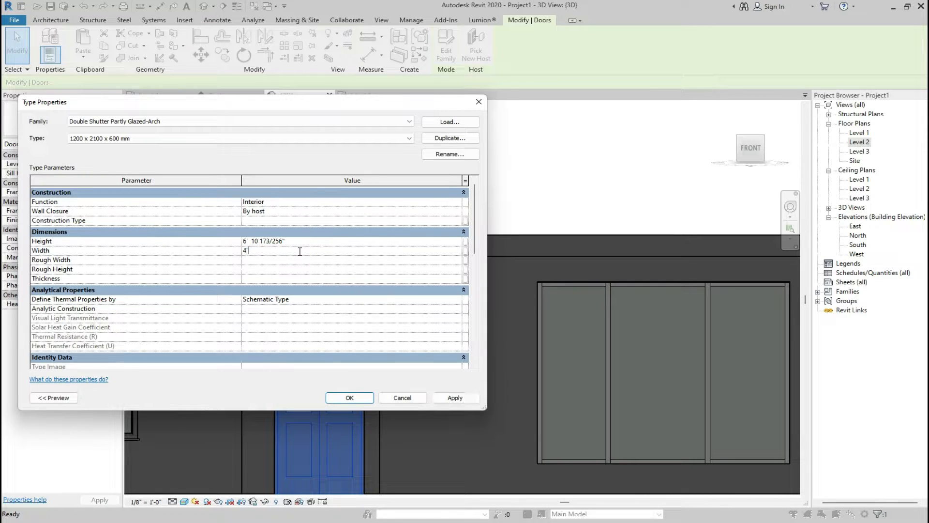
left_click(453, 397)
left_click(350, 396)
scroll(361, 358, "down", 4)
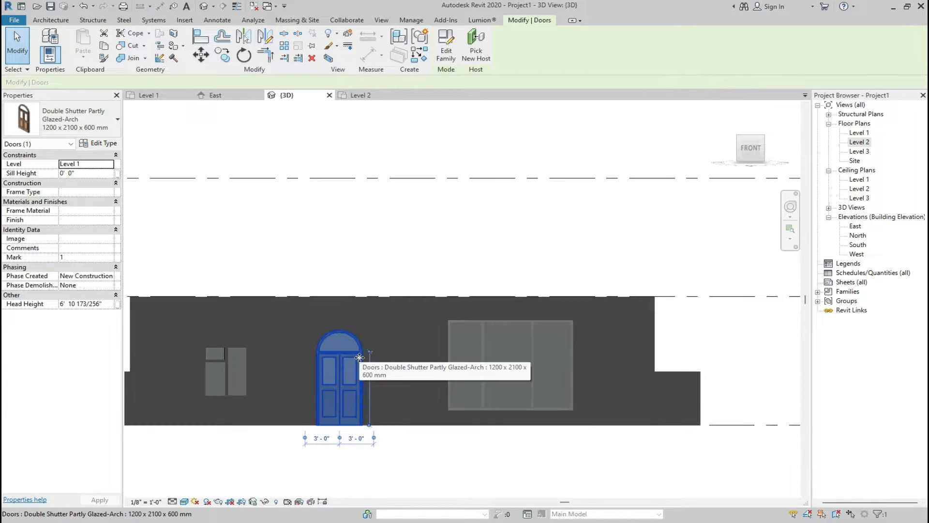
left_click(425, 460)
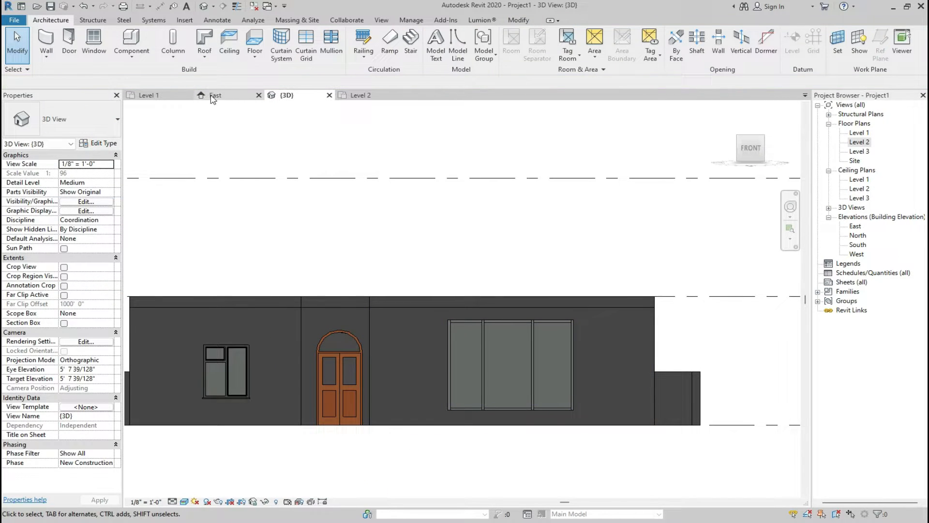
Open the Level 2 floor plan and examine the carport roof and entrance in the house reference photo for comparison.
left_click(149, 96)
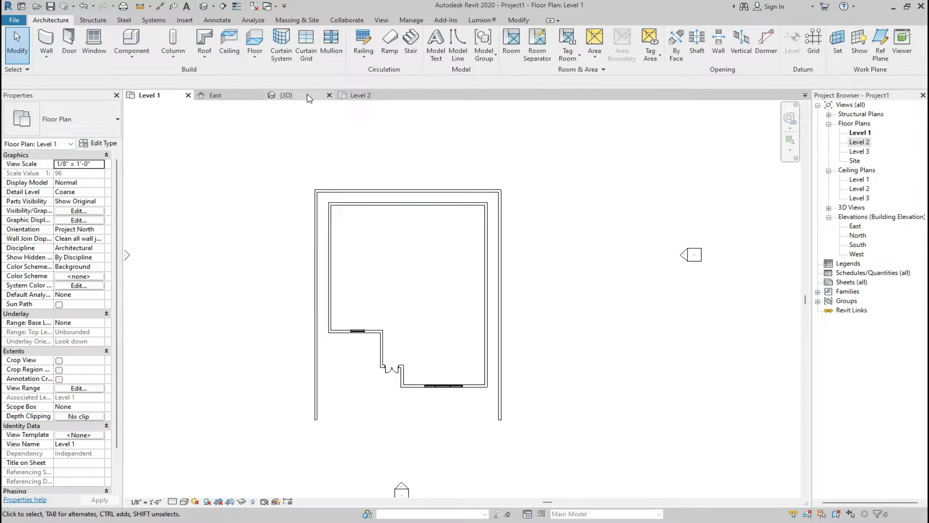
left_click(356, 96)
scroll(415, 440, "up", 2)
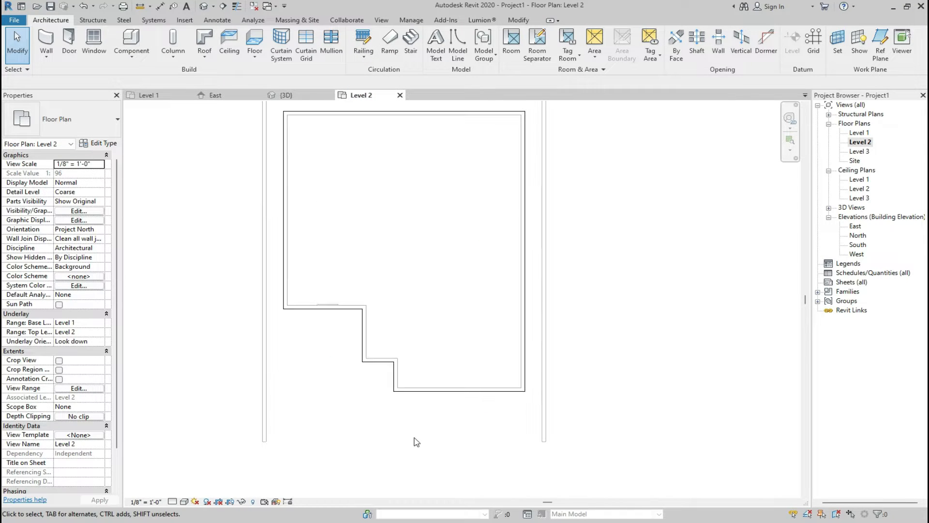
scroll(415, 394, "down", 1)
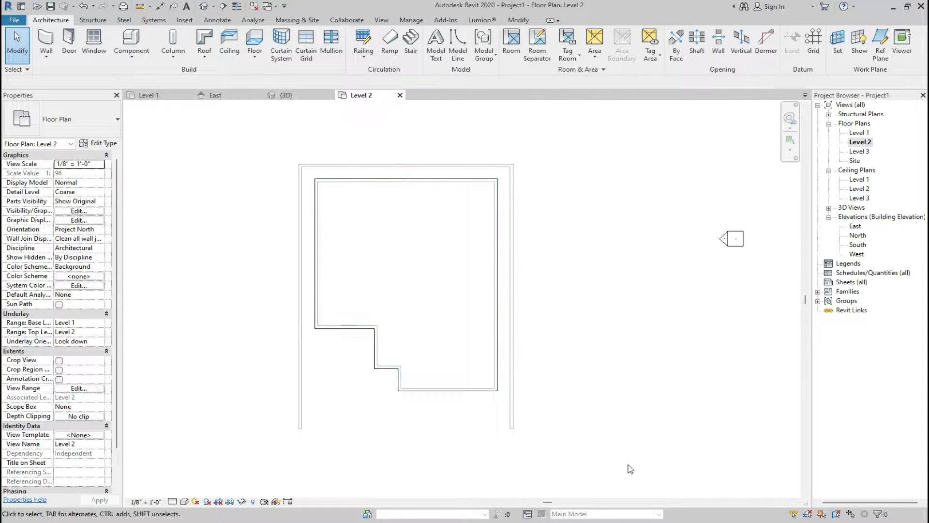
left_click(633, 521)
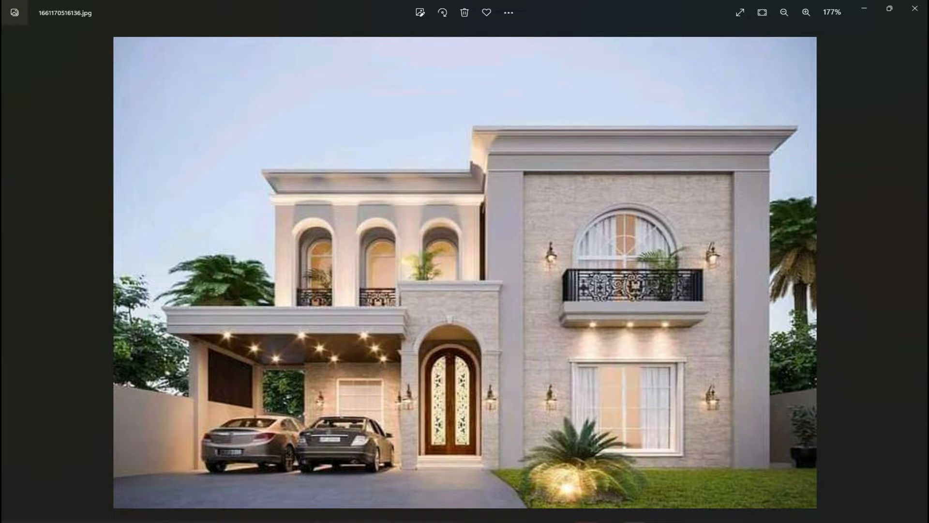
left_click(658, 521)
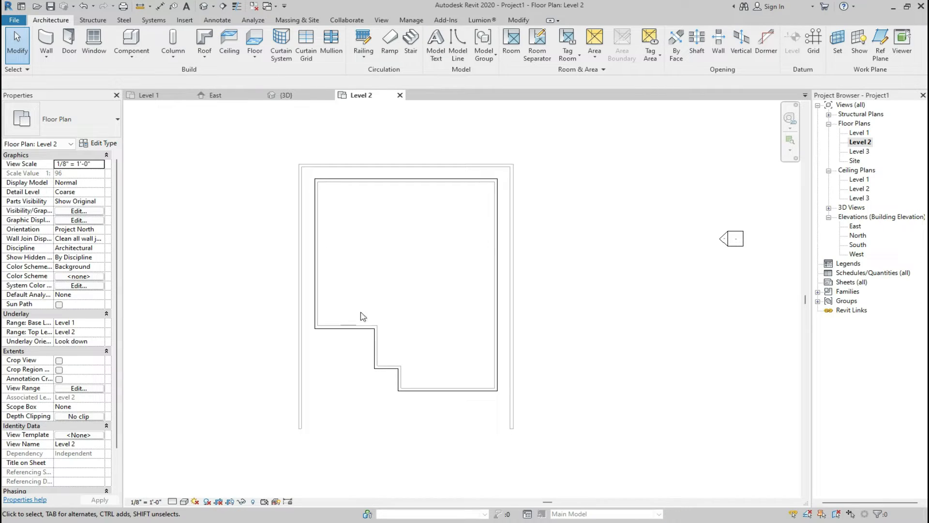
Edit the Level 2 slab boundary, moving the 15' edge over the carport forward to about 1' 7 1/2" beyond the front edge.
left_click(355, 329)
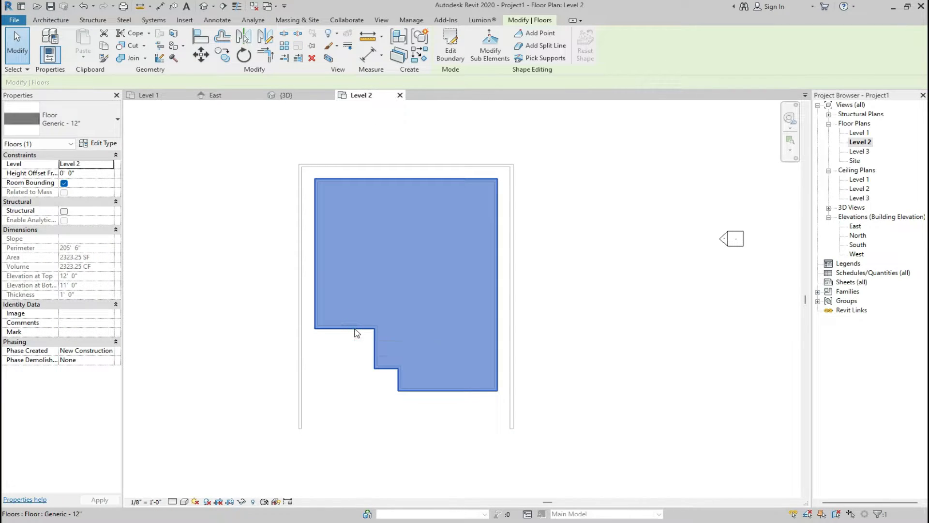
double_click(357, 333)
left_click(350, 329)
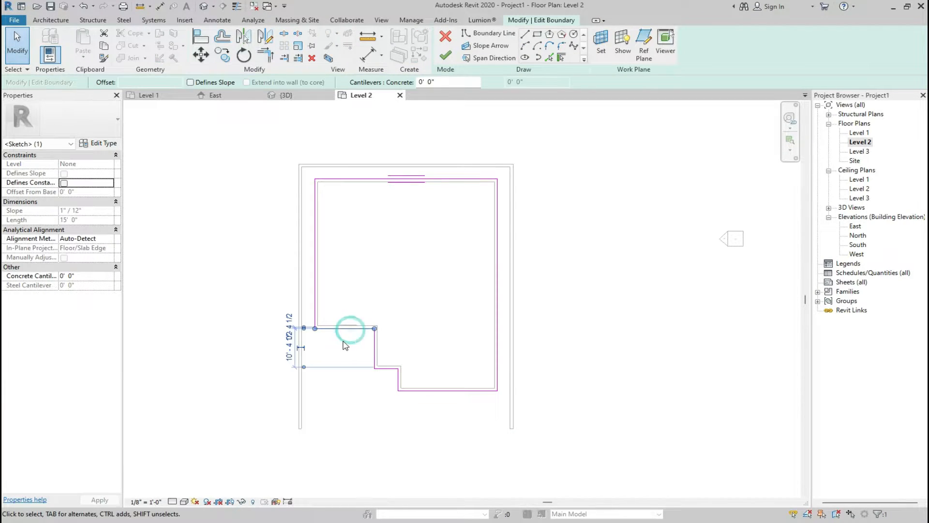
left_click_drag(349, 329, 349, 380)
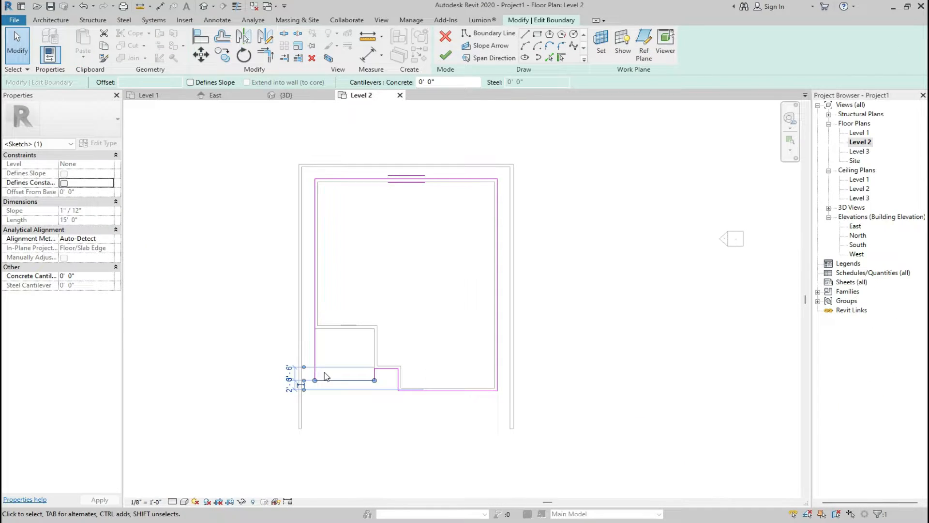
left_click_drag(331, 380, 331, 397)
scroll(328, 359, "up", 2)
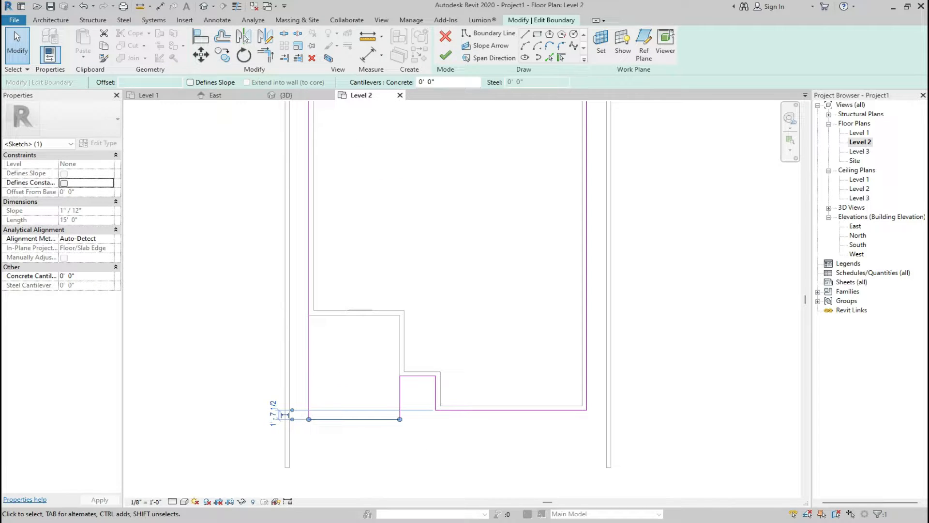
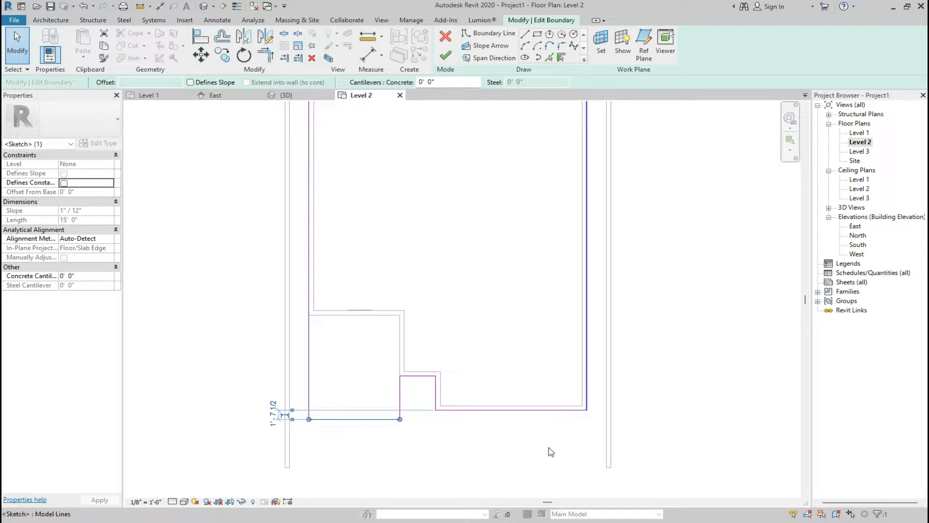
Try to move the slab's 6' edge at the entrance recess forward in line with the front edge, deleting the too-short line.
left_click(412, 375)
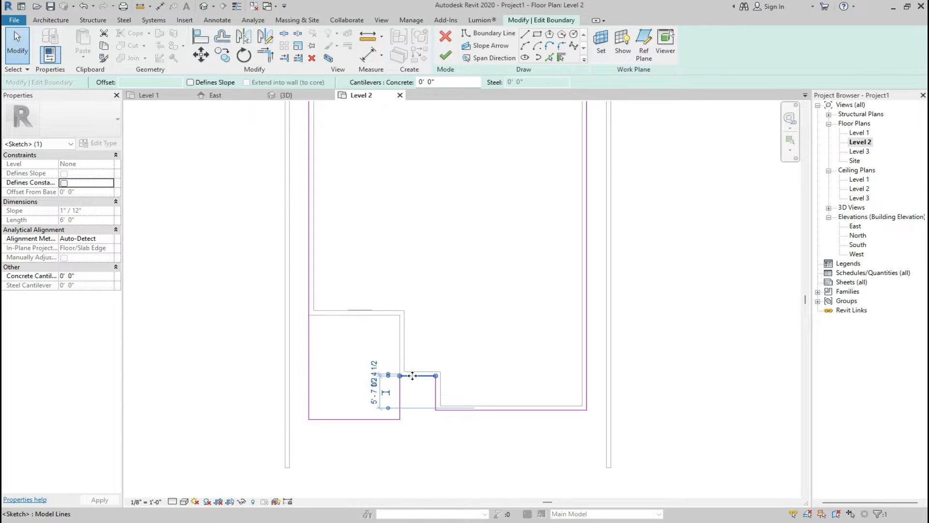
key("Down")
key("Down")
key("Down")
key("Down")
key("Down")
key("Down")
key("Down")
key("Down")
key("Down")
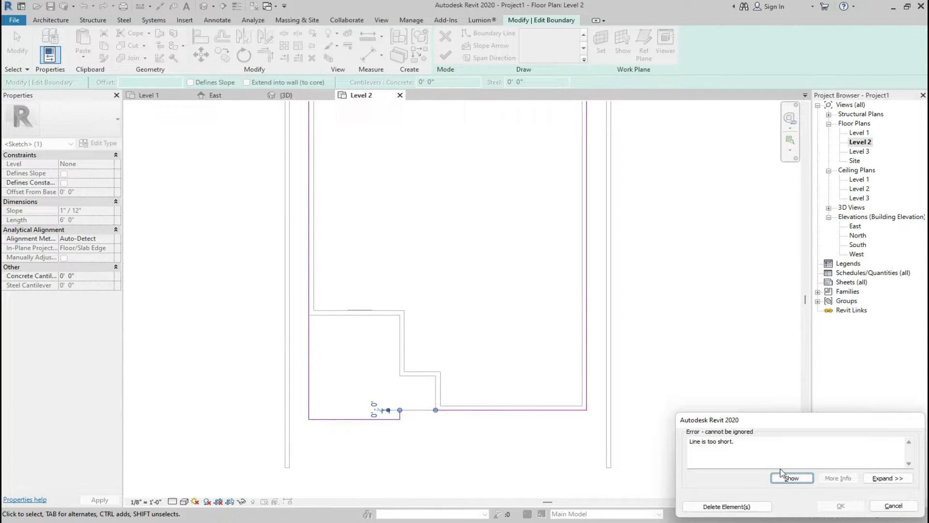
left_click(726, 505)
scroll(410, 411, "up", 5)
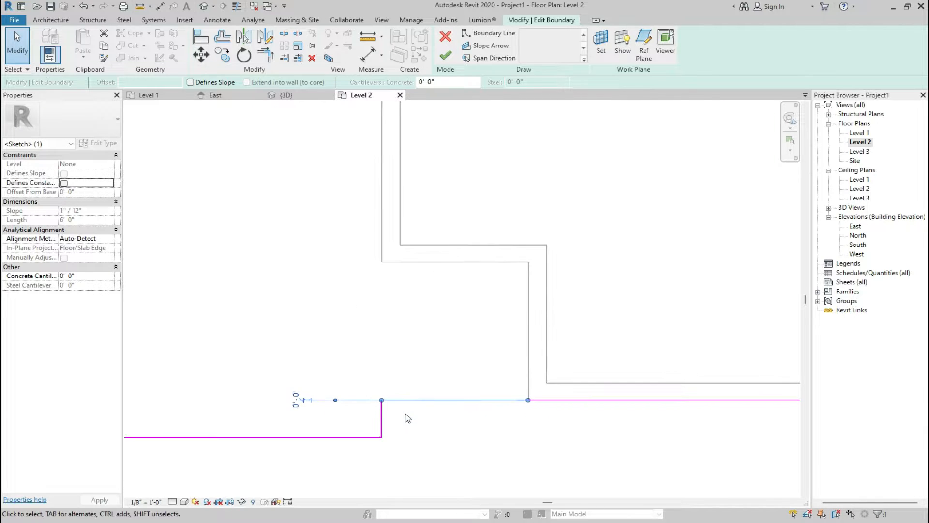
left_click(450, 428)
scroll(437, 405, "down", 4)
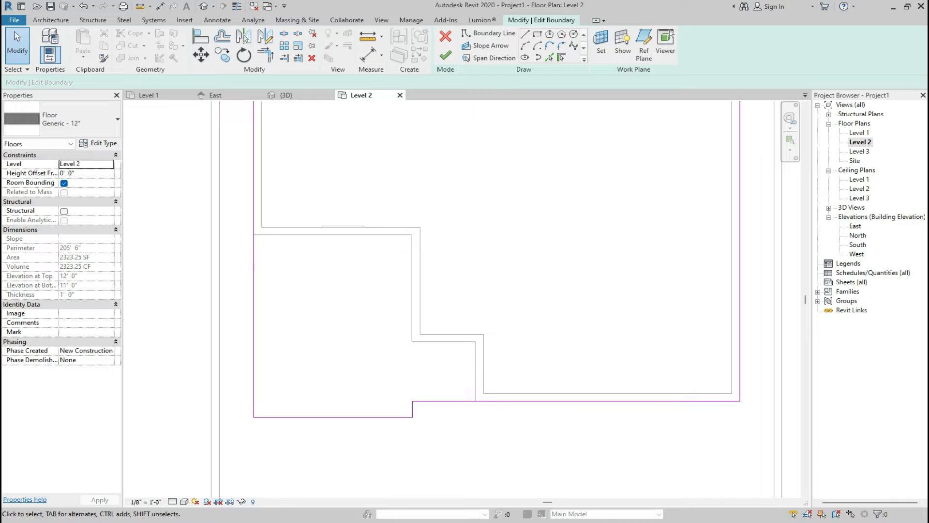
Move the slab's 6' entrance edge back to the outer face of the recessed entrance wall.
left_click(438, 401)
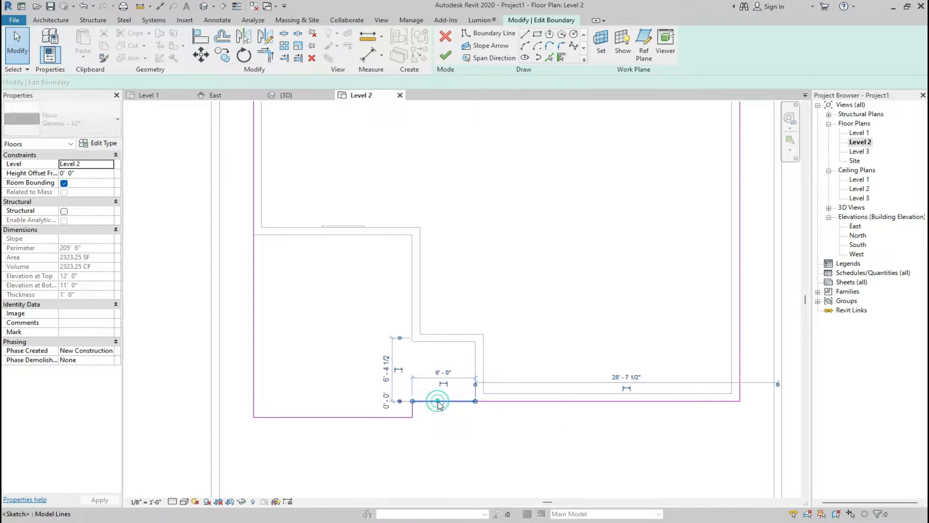
key("Up")
key("Up")
key("Up")
key("Up")
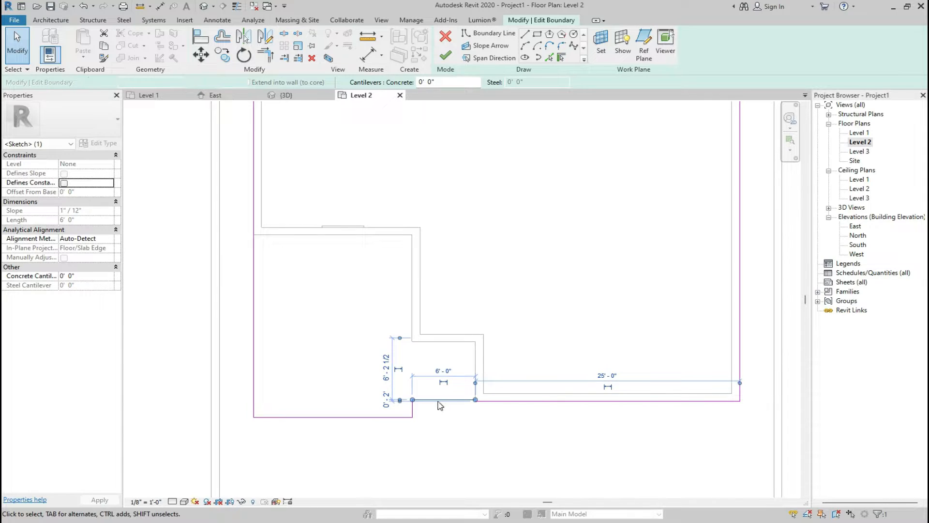
key("Up")
key("Up")
key("Up")
key("Up")
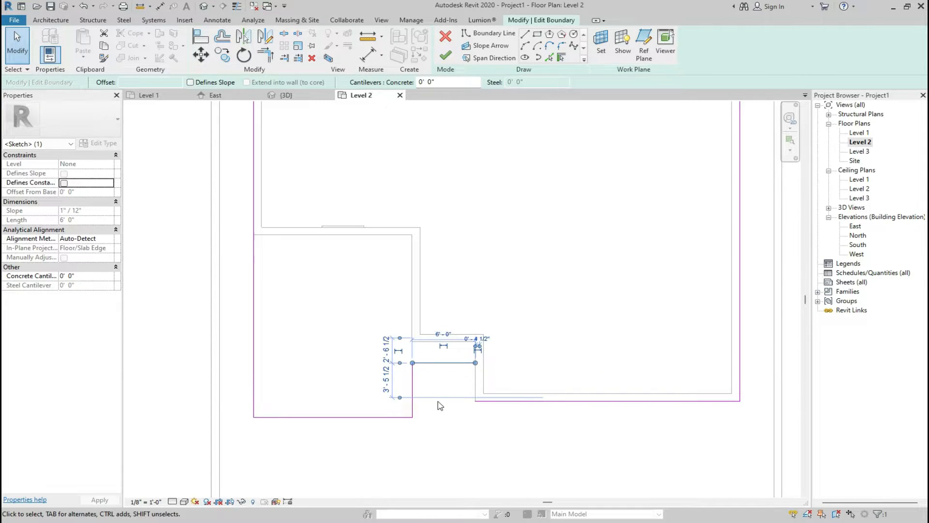
key("Up")
key("Up")
key("Up")
key("Up")
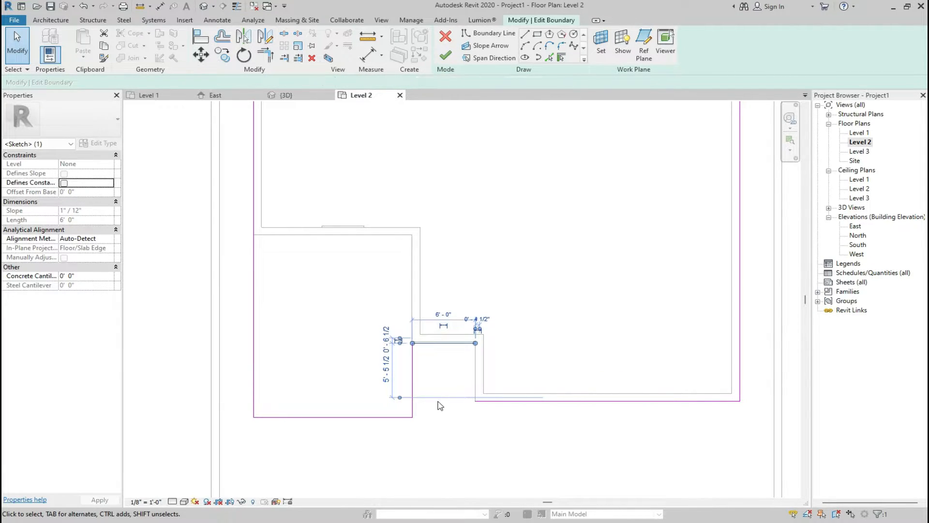
Close the open slab boundary with a line from the entrance recess's inner corner to the end of the front edge.
left_click(445, 56)
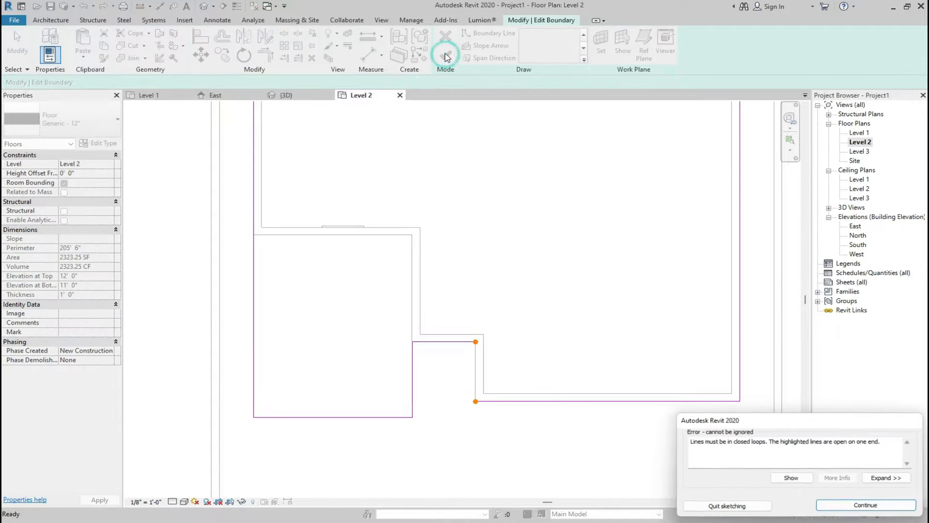
left_click(867, 505)
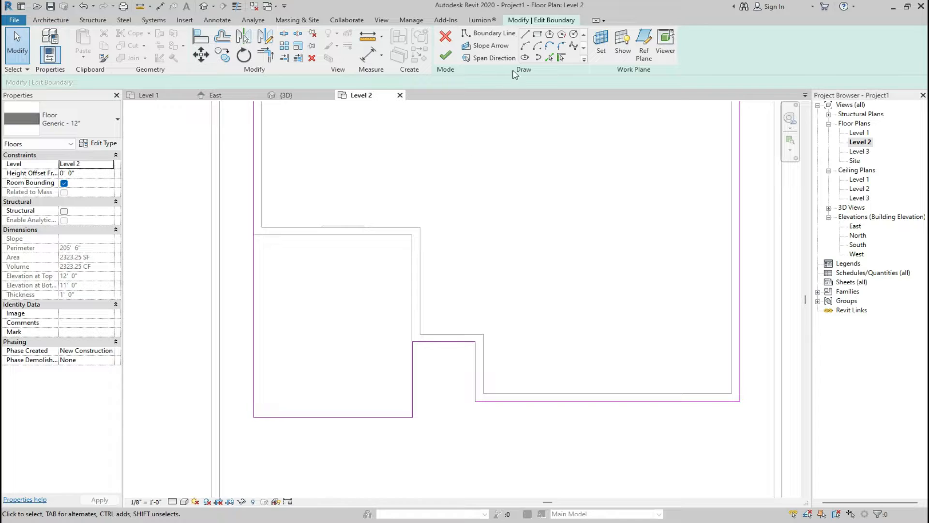
left_click(525, 35)
left_click(475, 342)
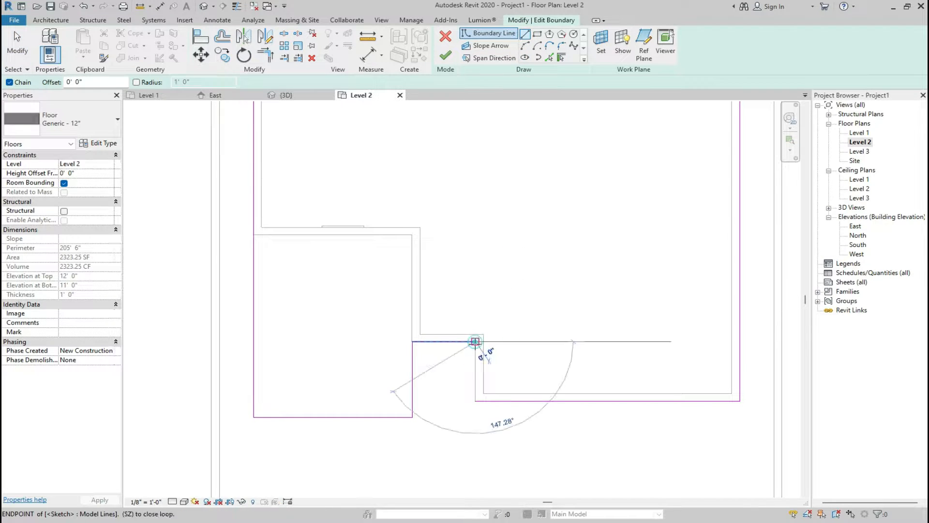
left_click(475, 402)
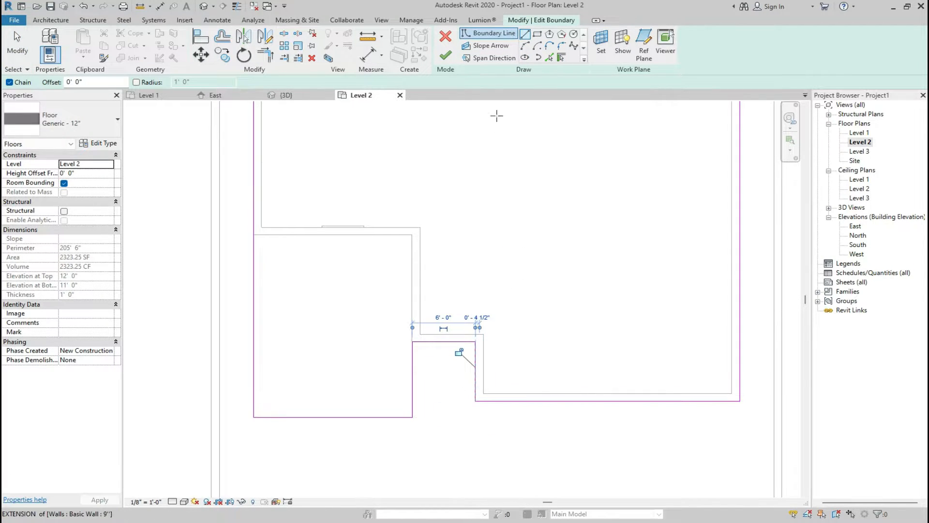
Finish the slab boundary edit, attach the walls below to the floor's underside, and check the slab in 3D.
left_click(445, 56)
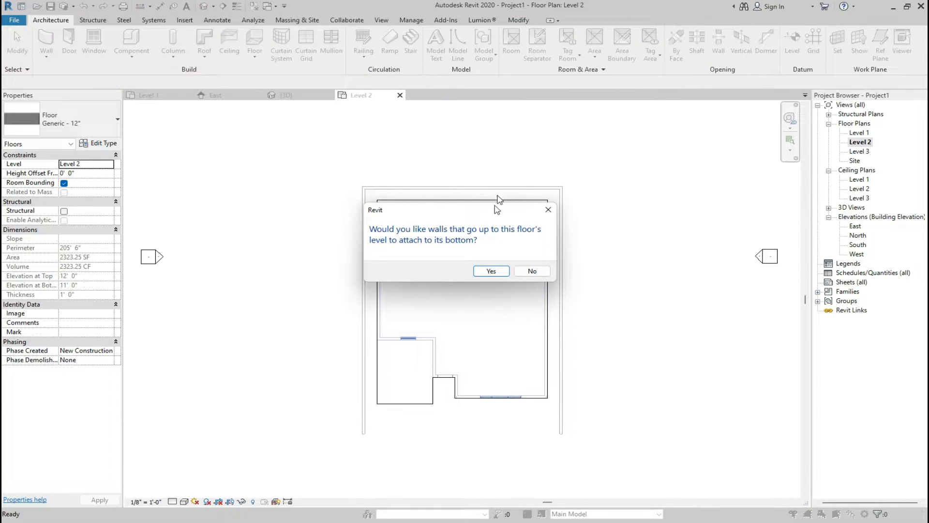
left_click(491, 271)
left_click(493, 443)
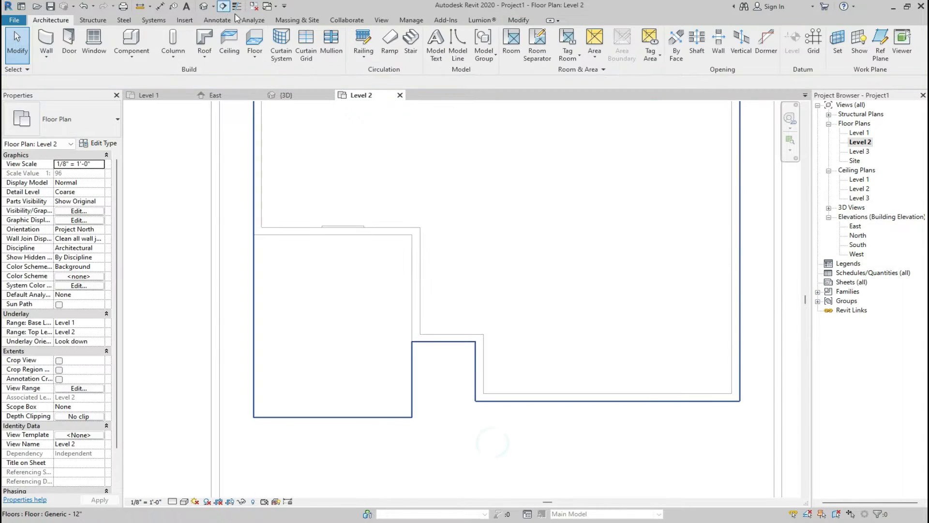
left_click(317, 94)
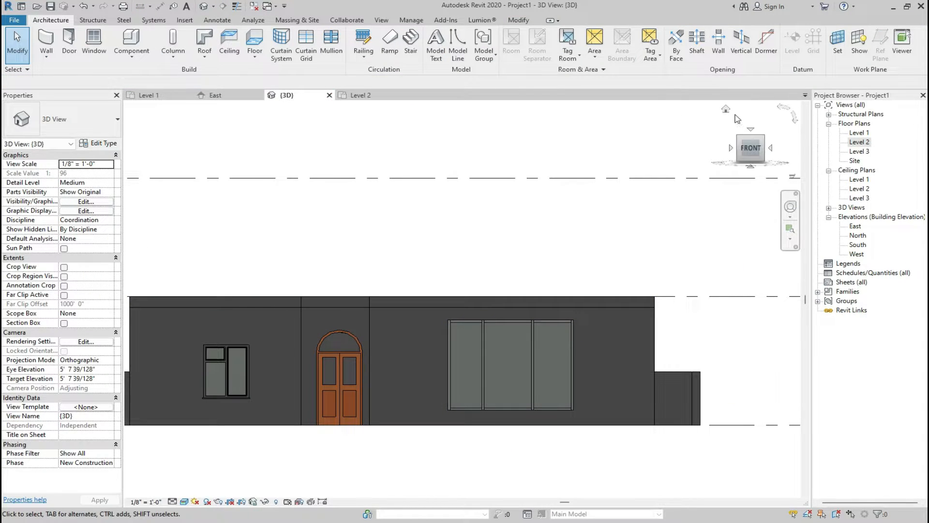
left_click(733, 116)
scroll(373, 329, "up", 8)
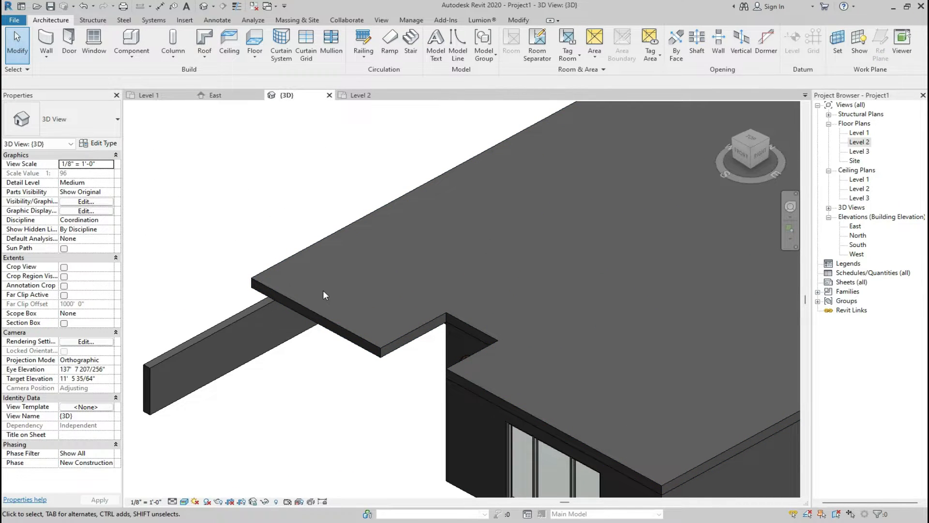
scroll(477, 297, "down", 4)
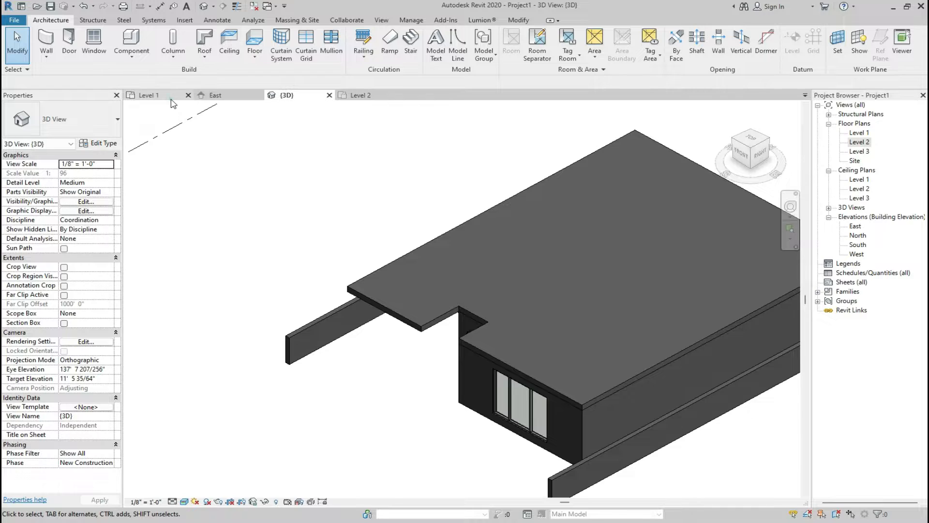
Reopen the Level 2 slab boundary and draw lines from the carport's back corner to the site wall's inner face and about 17' 10 1/2" forward.
left_click(171, 97)
left_click(359, 95)
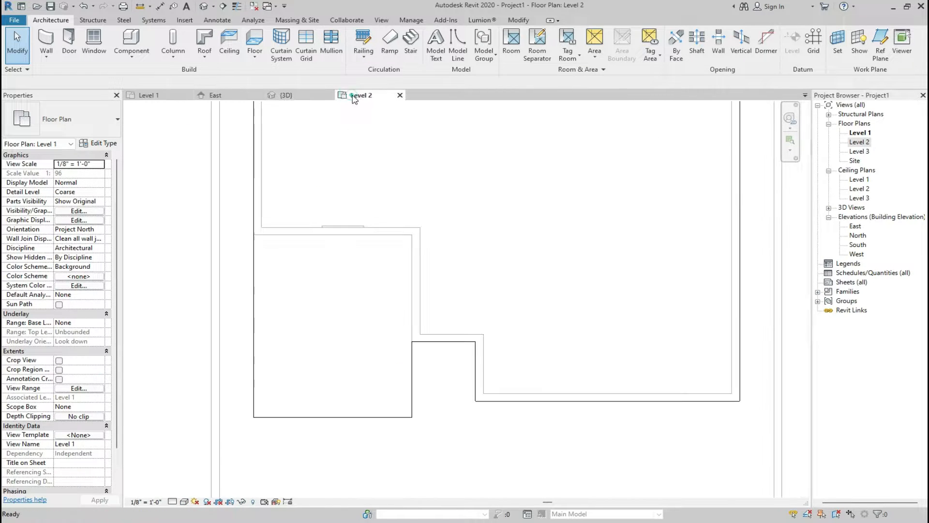
scroll(257, 231, "up", 3)
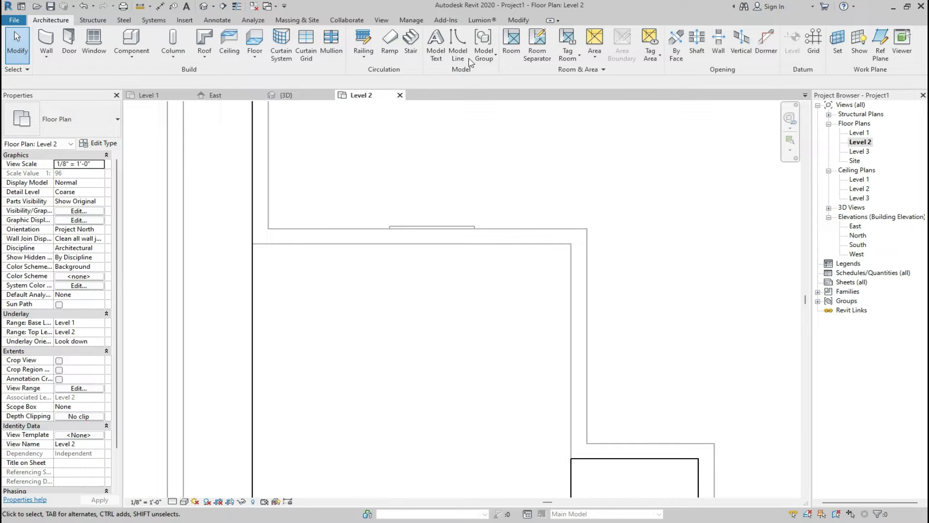
scroll(257, 282, "down", 2)
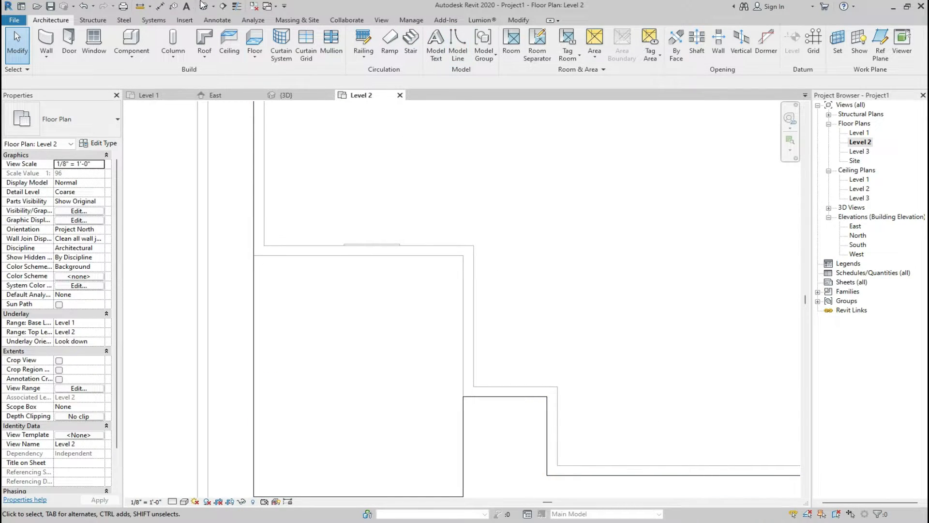
double_click(255, 272)
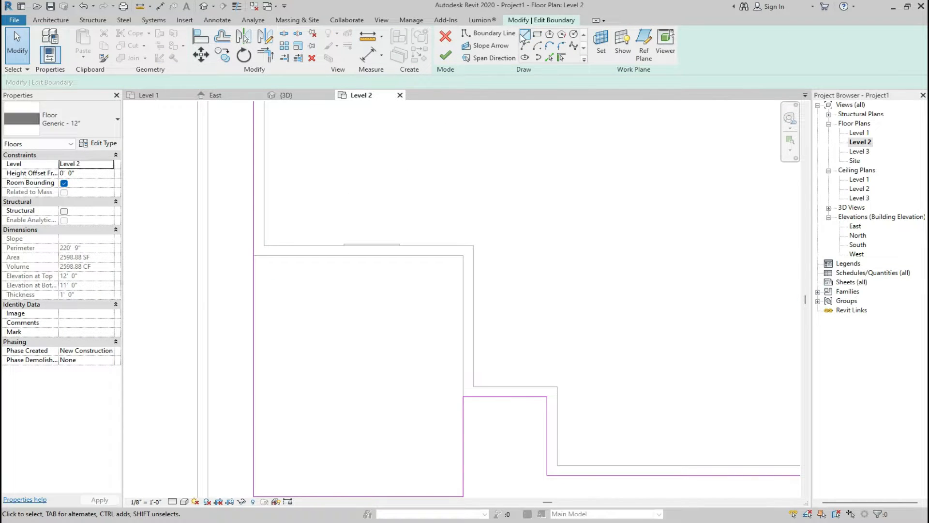
left_click(503, 33)
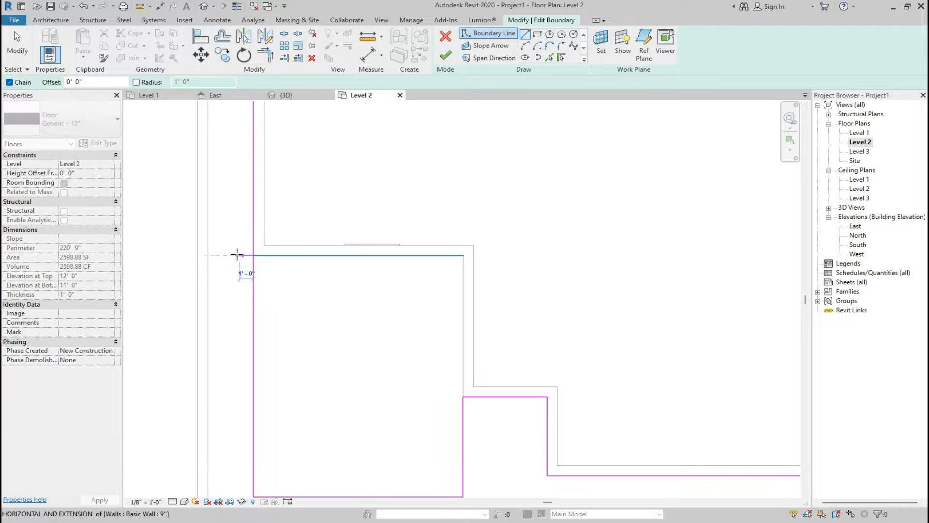
left_click(208, 255)
scroll(306, 195, "down", 3)
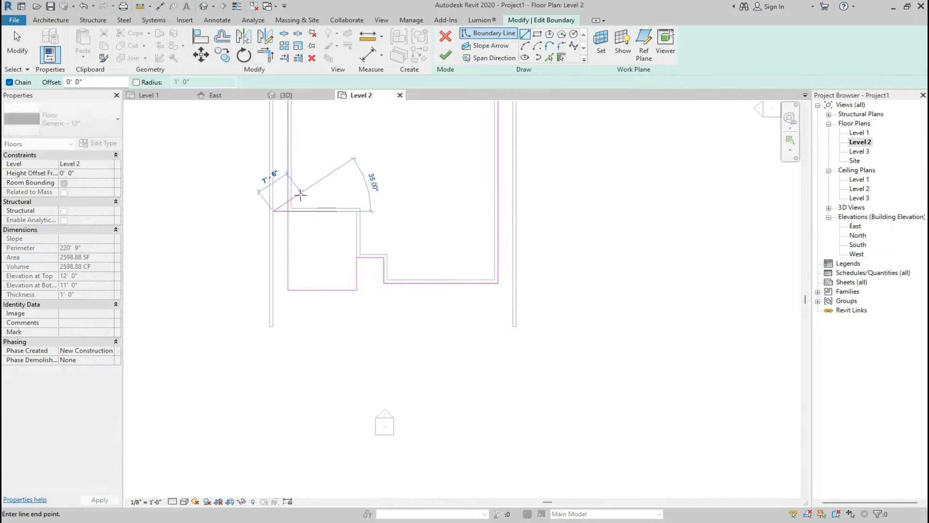
scroll(276, 265, "up", 4)
scroll(285, 269, "up", 2)
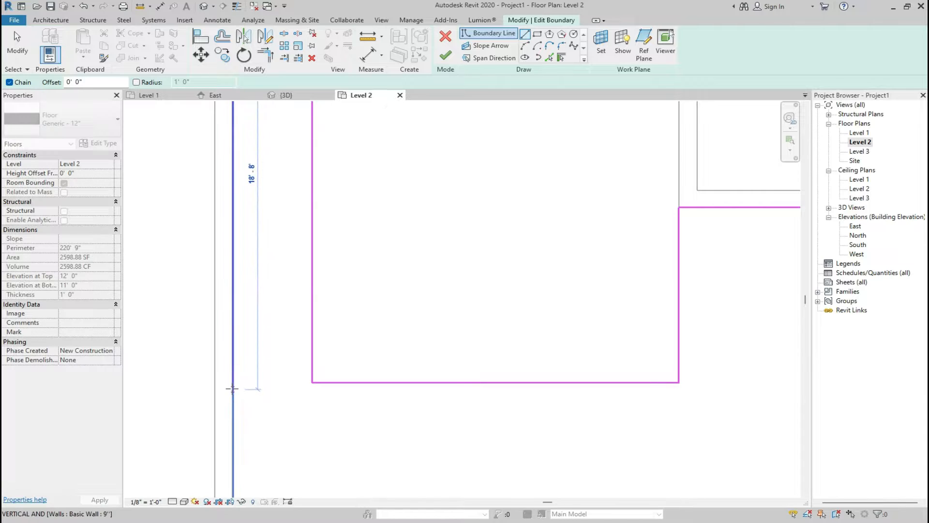
left_click(233, 374)
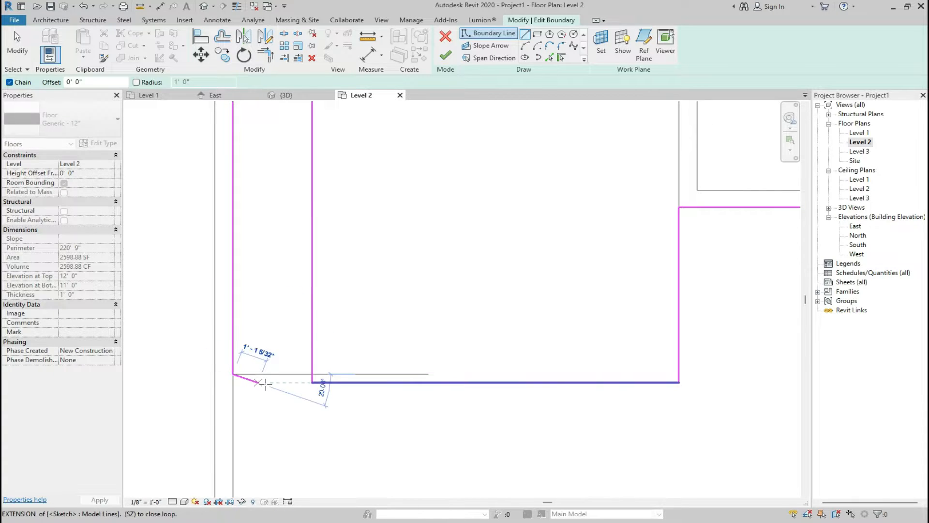
key("Escape")
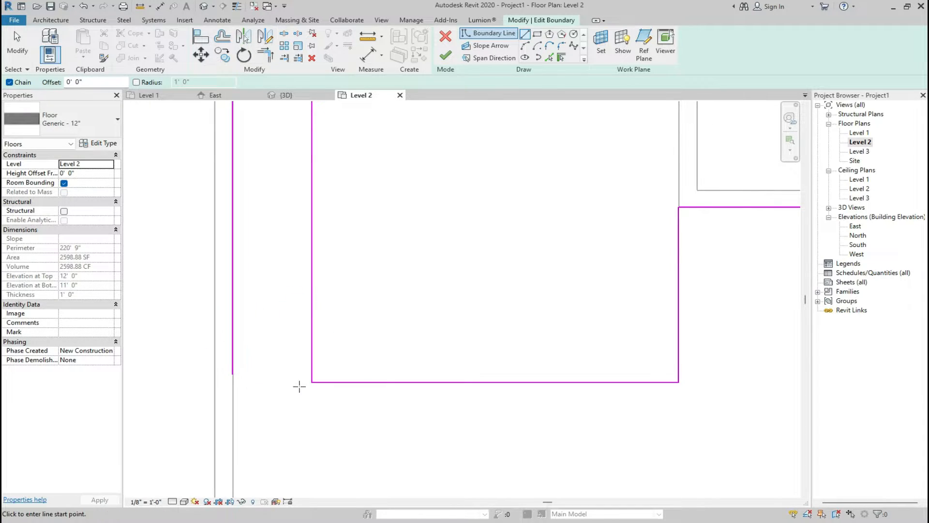
Draw a 3' 3" line extending the carport slab's front edge to the inner face of the site wall.
left_click(312, 382)
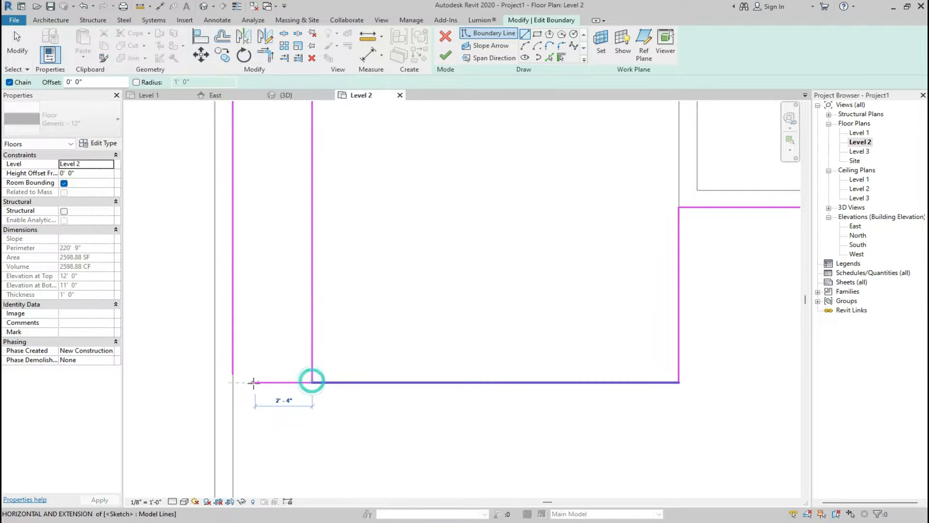
left_click(233, 382)
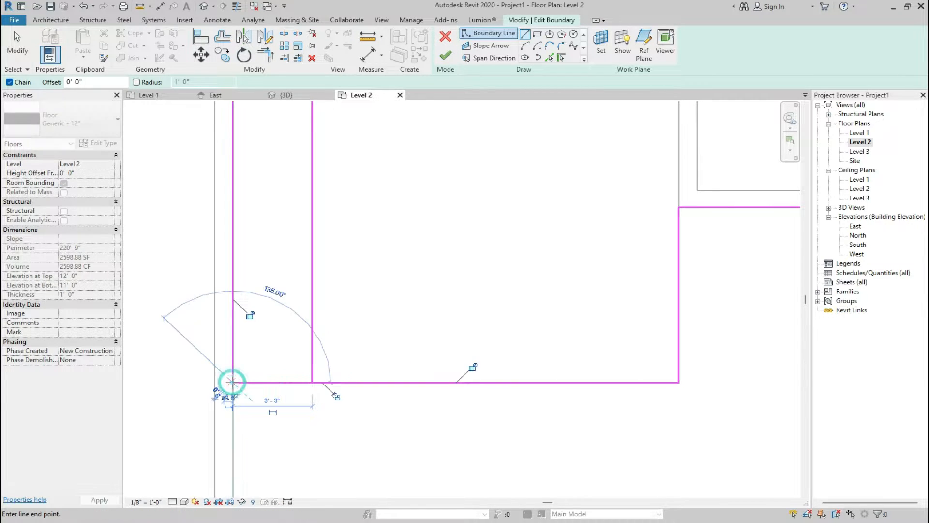
key("Escape")
key("Escape")
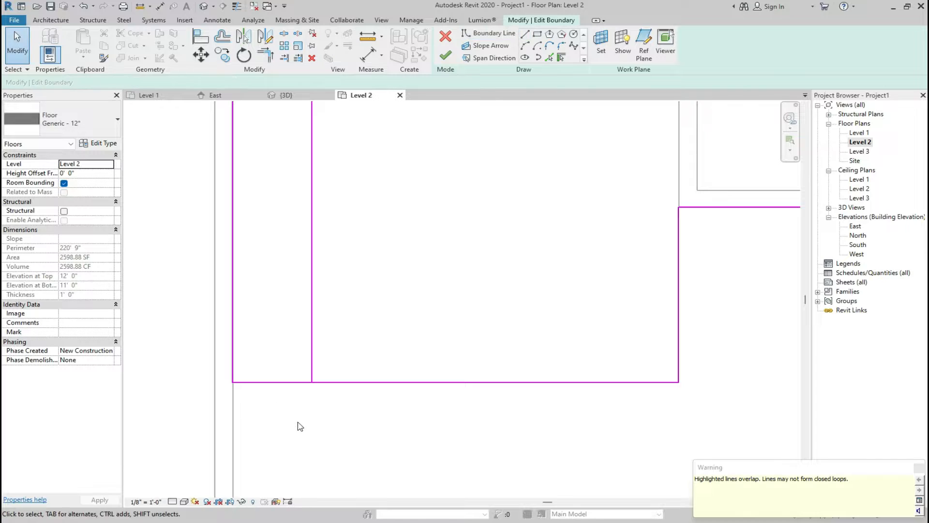
Trim the slab's original side edge back to the new short line at the rear of the carport.
scroll(297, 425, "down", 2)
left_click(308, 338)
scroll(307, 368, "down", 2)
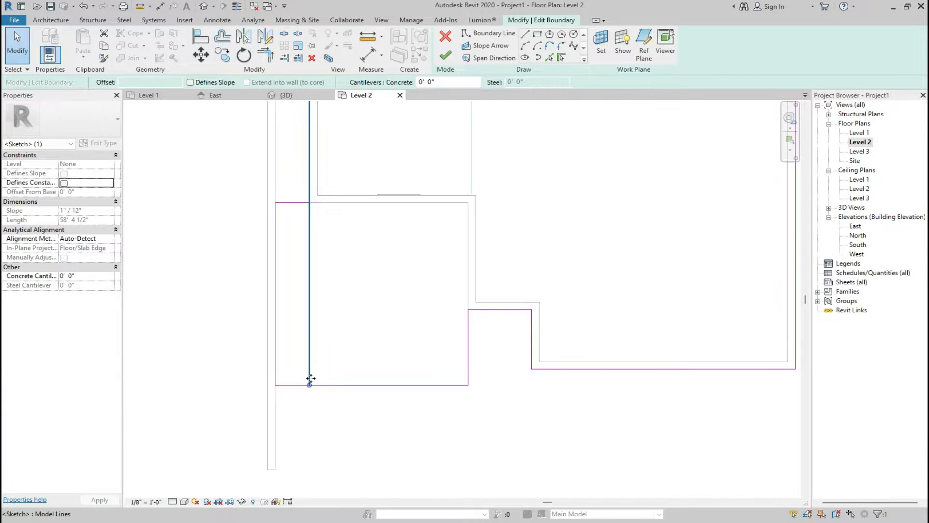
scroll(308, 191, "up", 1)
key("Escape")
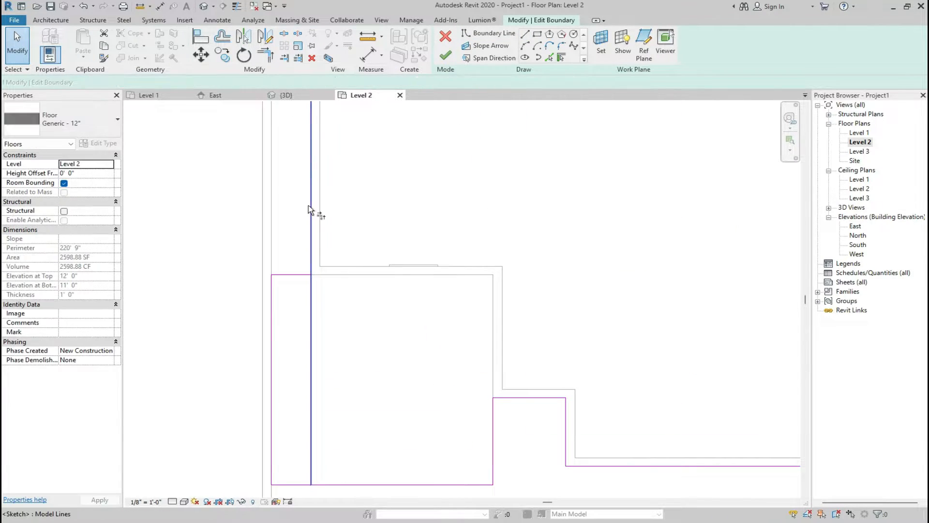
key("t")
key("r")
left_click(311, 227)
left_click(292, 274)
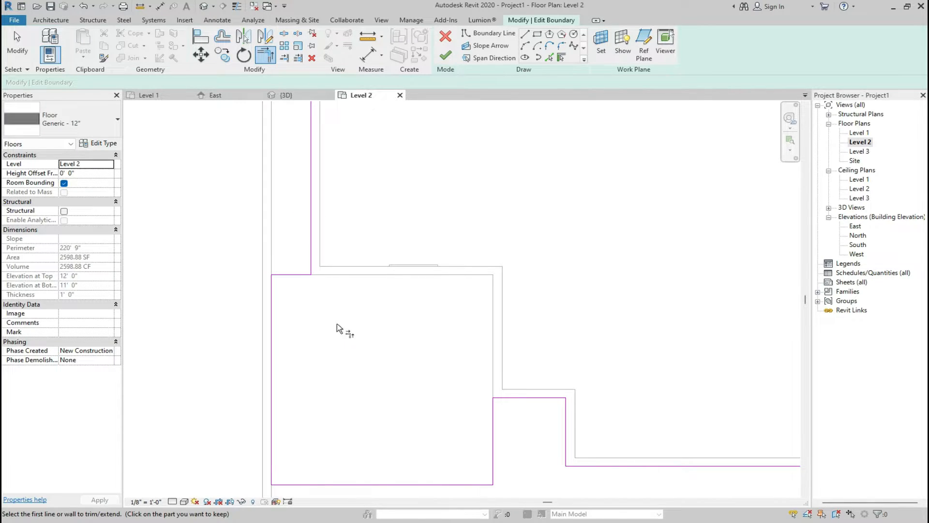
Try to close the boundary by trimming the carport slab's front corner at the site wall, and finish the sketch.
left_click(446, 56)
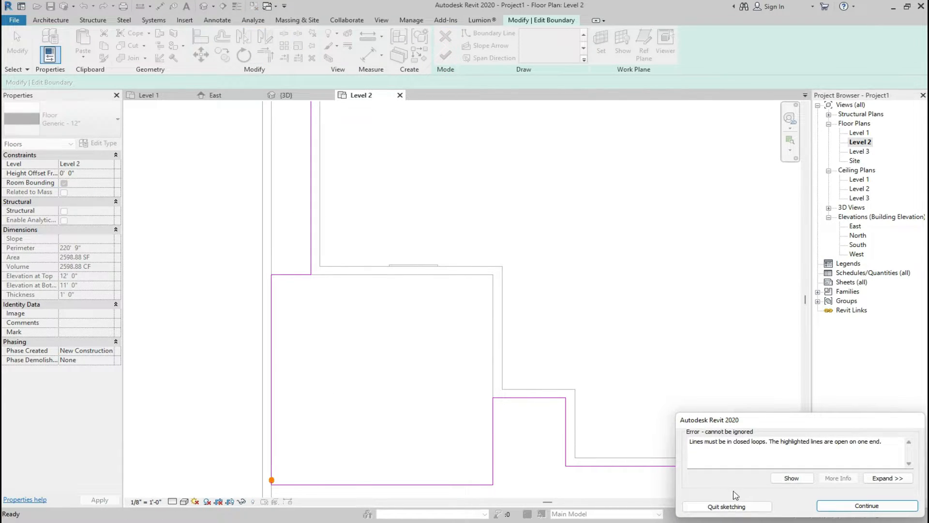
left_click(825, 506)
key("t")
key("r")
scroll(253, 446, "up", 3)
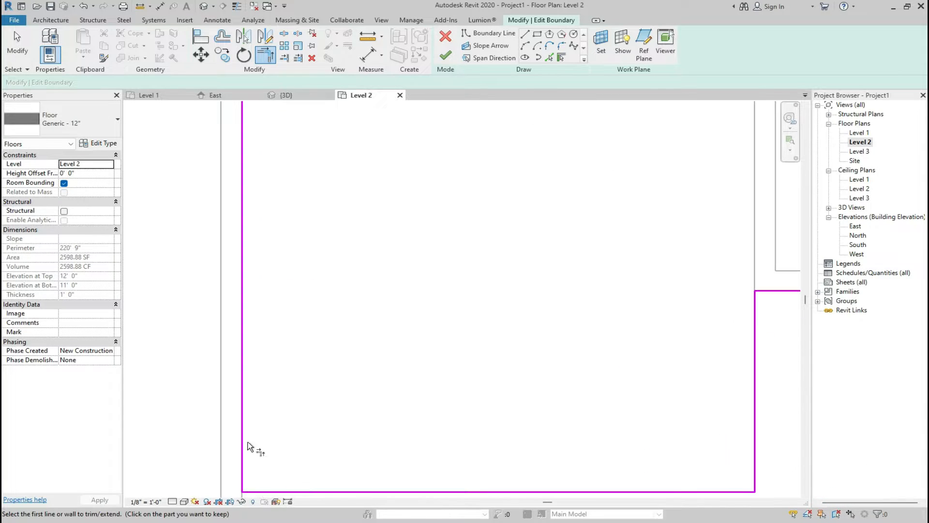
scroll(237, 501, "up", 2)
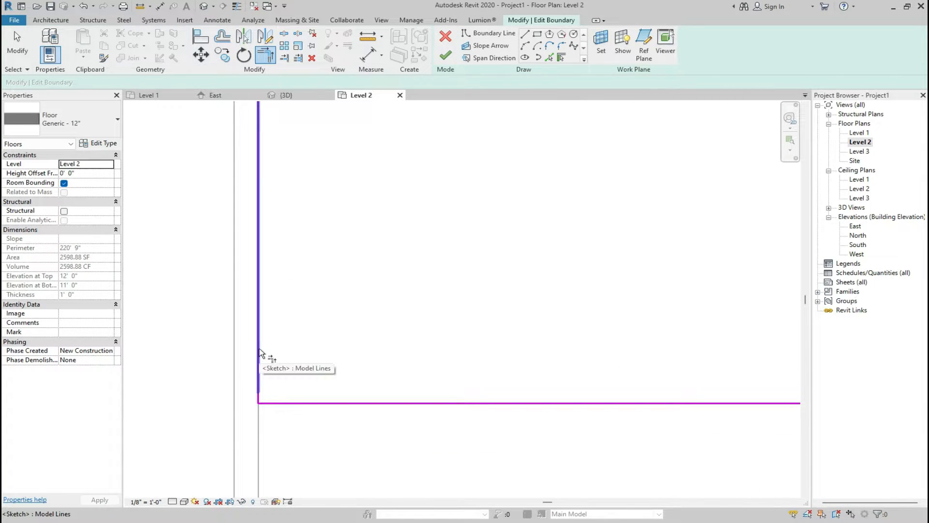
left_click(259, 350)
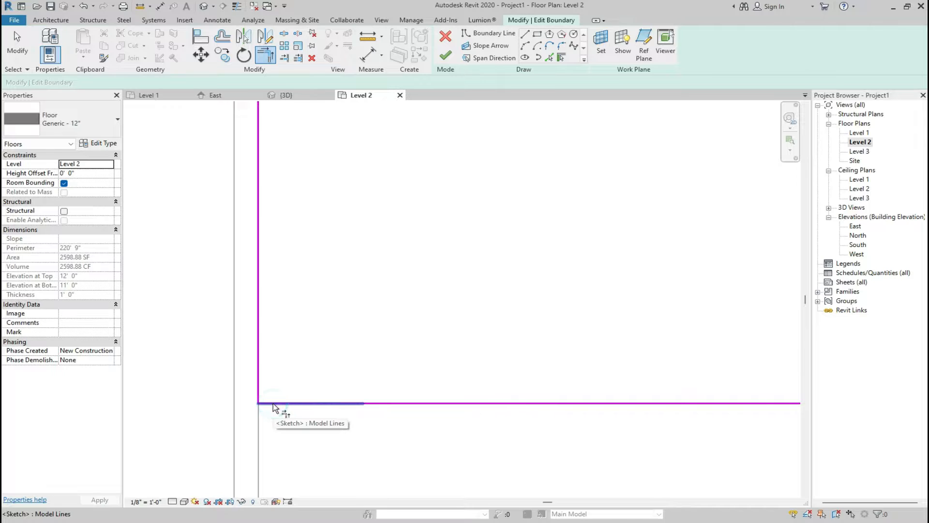
left_click(273, 403)
key("Escape")
left_click(441, 56)
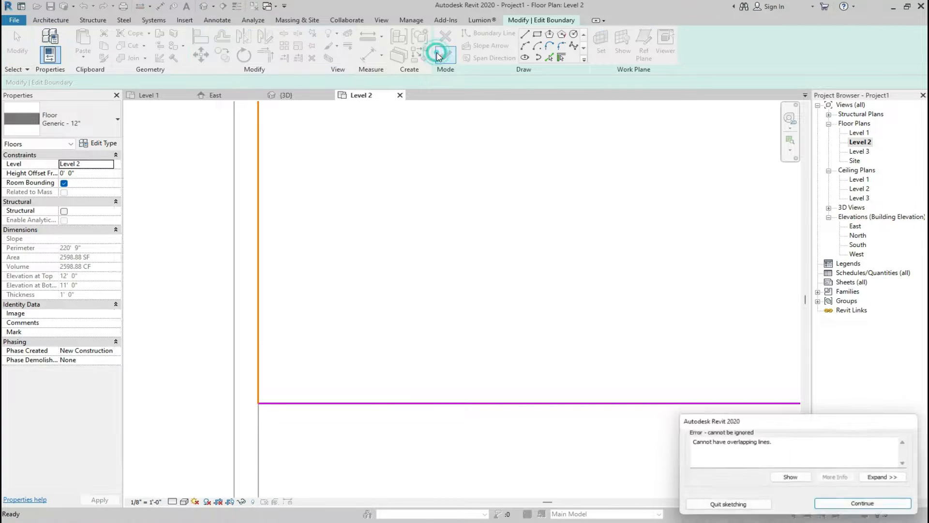
left_click(833, 506)
Delete the overlapping slab edge along the site wall and stretch the remaining short line back to the carport's rear corner.
scroll(384, 482, "down", 5)
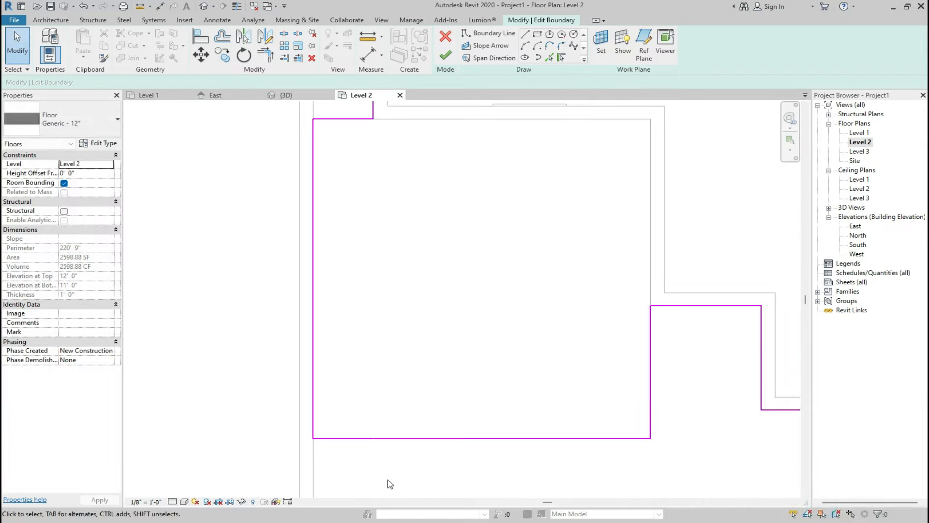
left_click(331, 340)
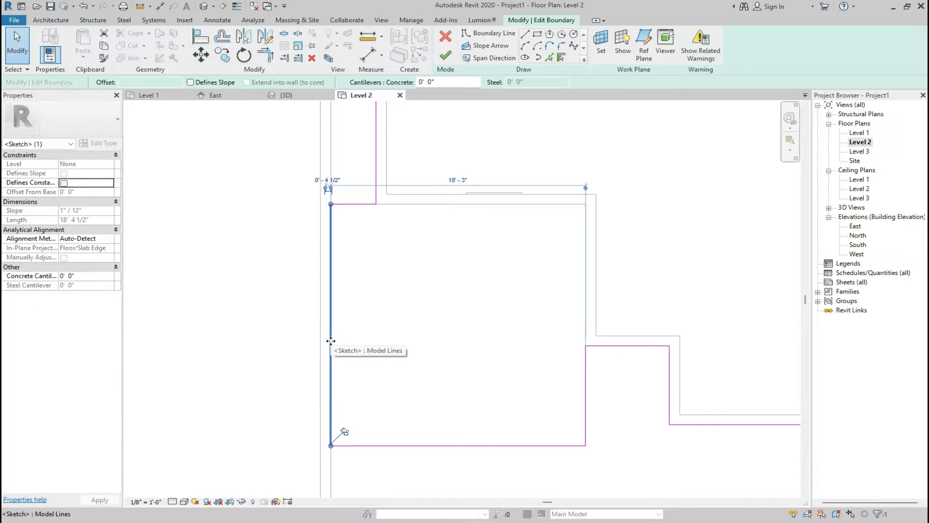
key("Delete")
left_click(330, 442)
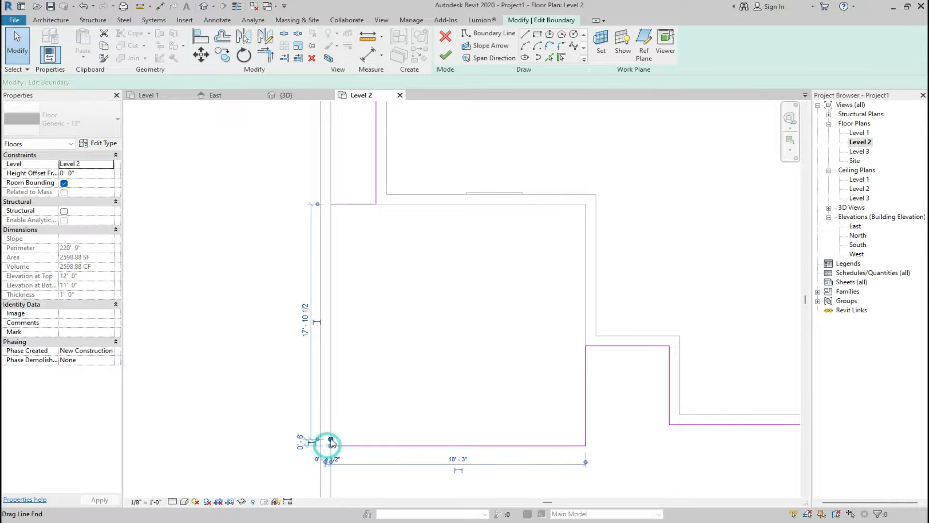
left_click_drag(331, 440, 330, 203)
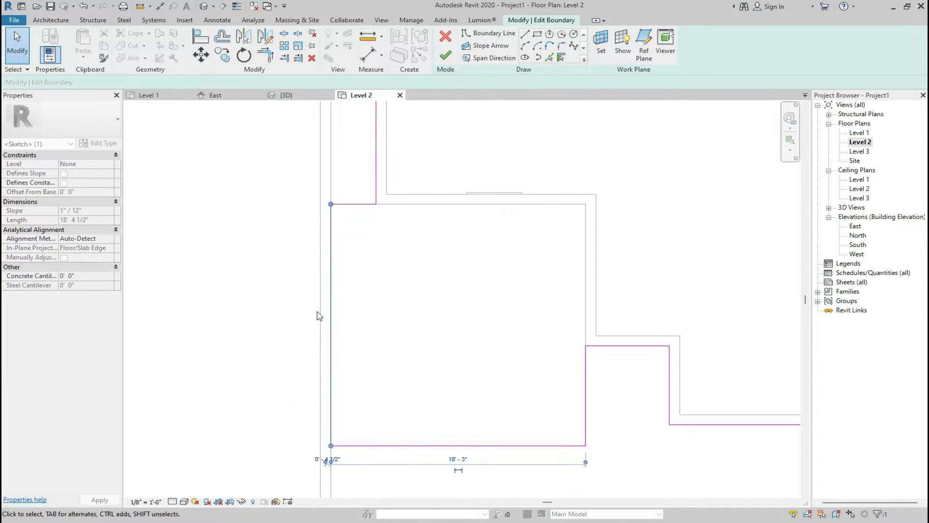
Finish the widened carport slab sketch and attach the walls reaching this level to its underside.
left_click(444, 58)
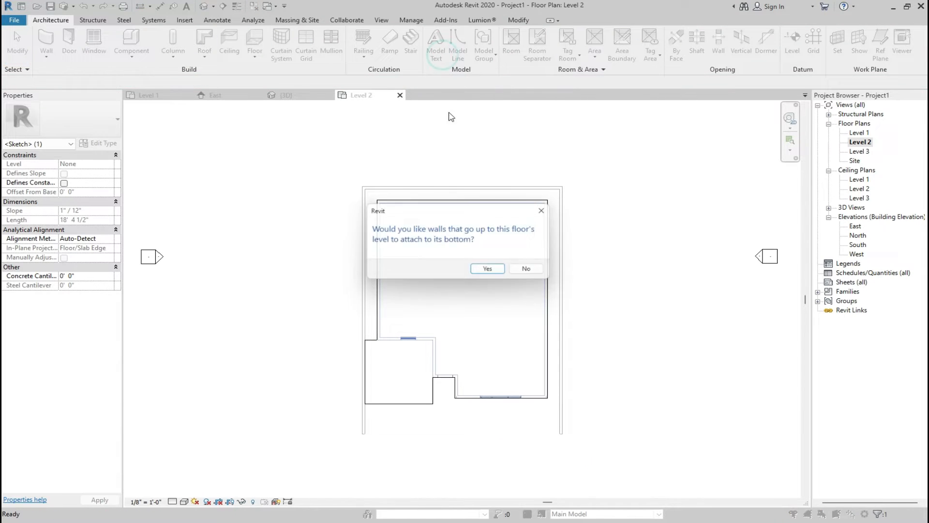
left_click(490, 270)
left_click(419, 485)
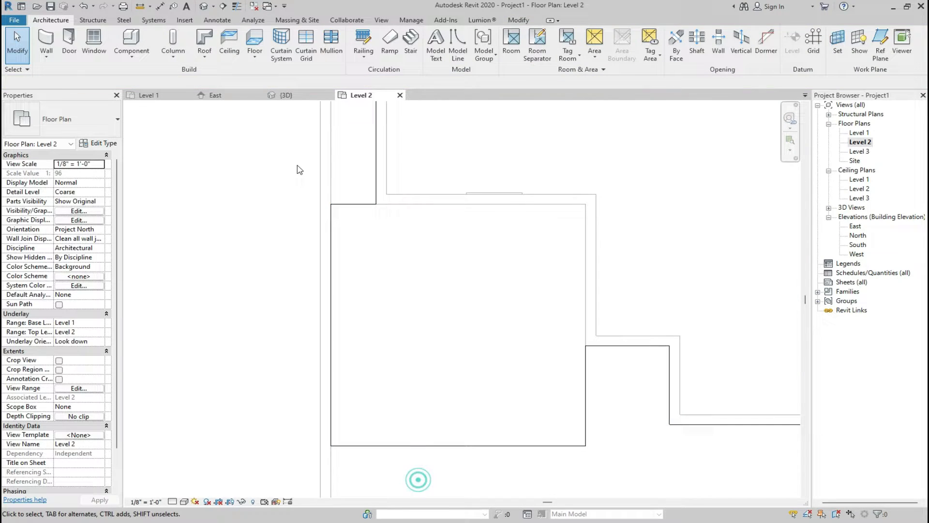
Compare the widened carport slab in the 3D view with the carport roof in the reference photo.
left_click(304, 96)
scroll(438, 347, "down", 1)
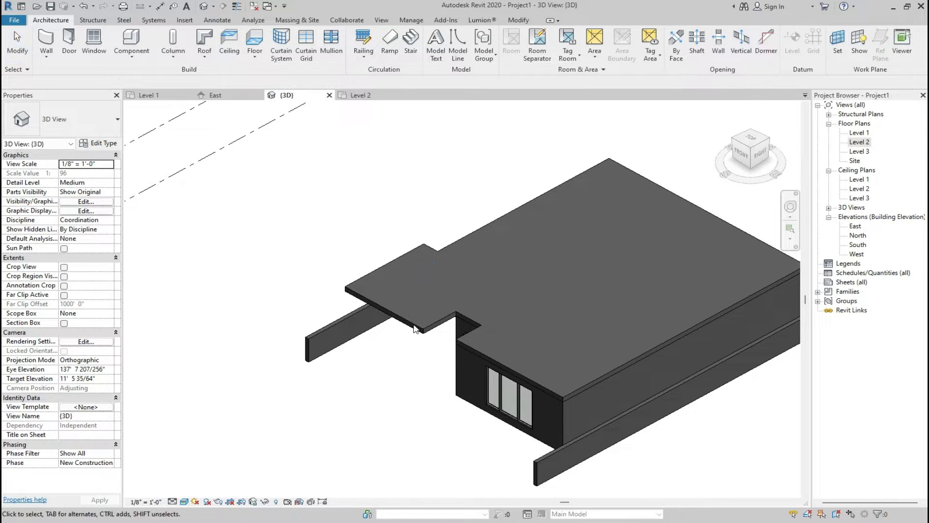
left_click(640, 522)
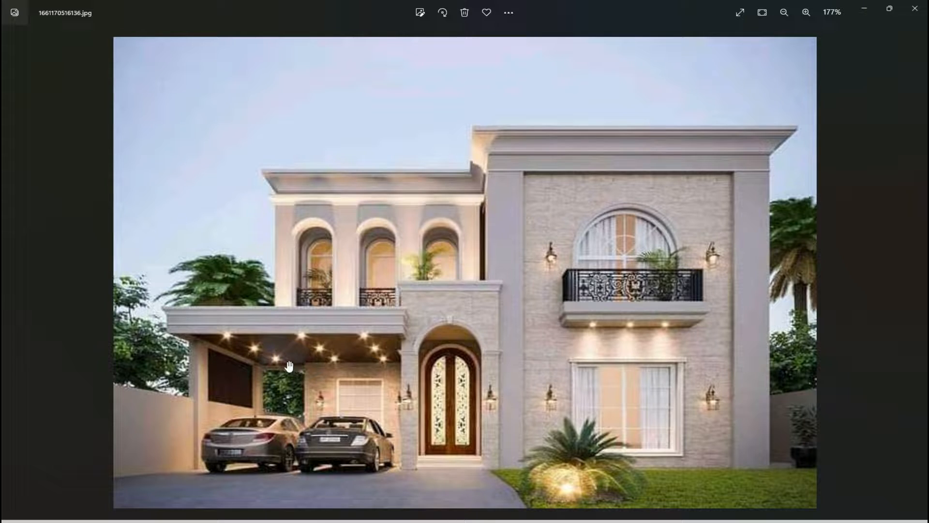
left_click(617, 522)
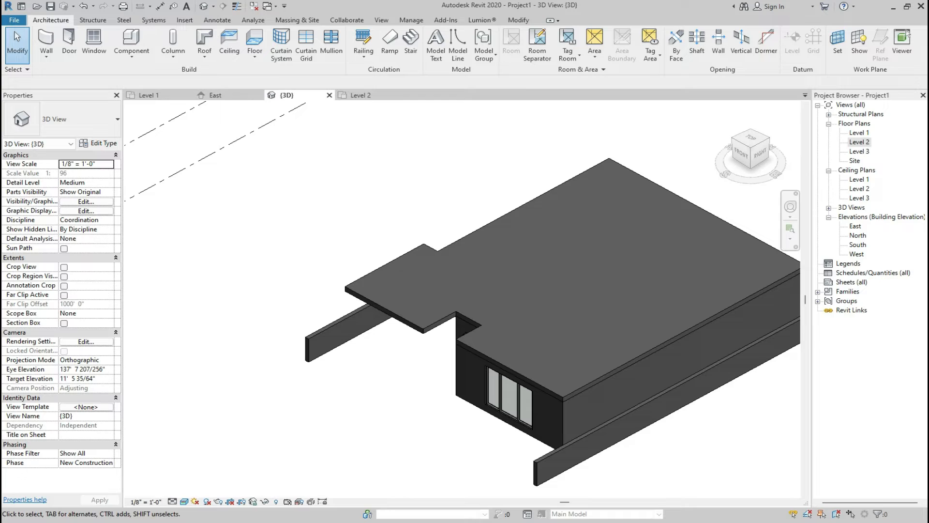
left_click(734, 140)
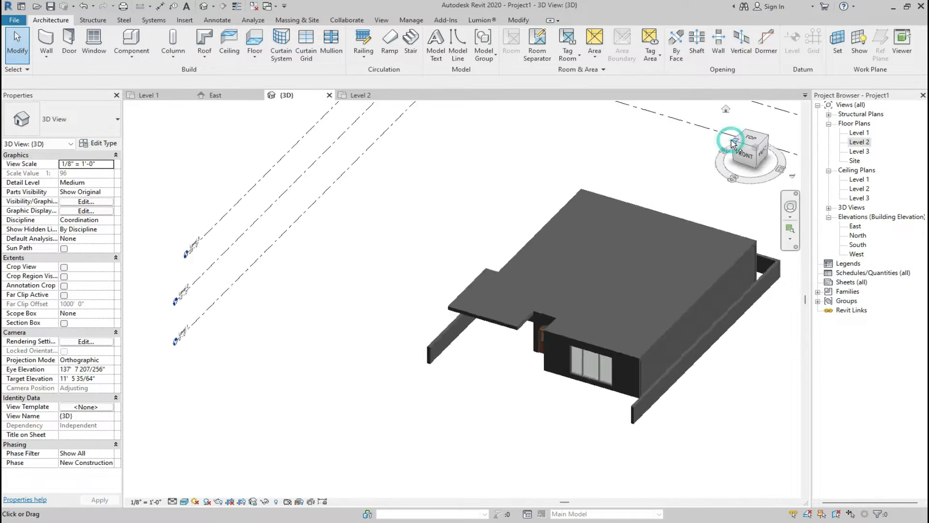
Check the reference photo for the side wall supporting the carport roof and compare it with the site wall beside the modelled slab.
scroll(460, 334, "up", 5)
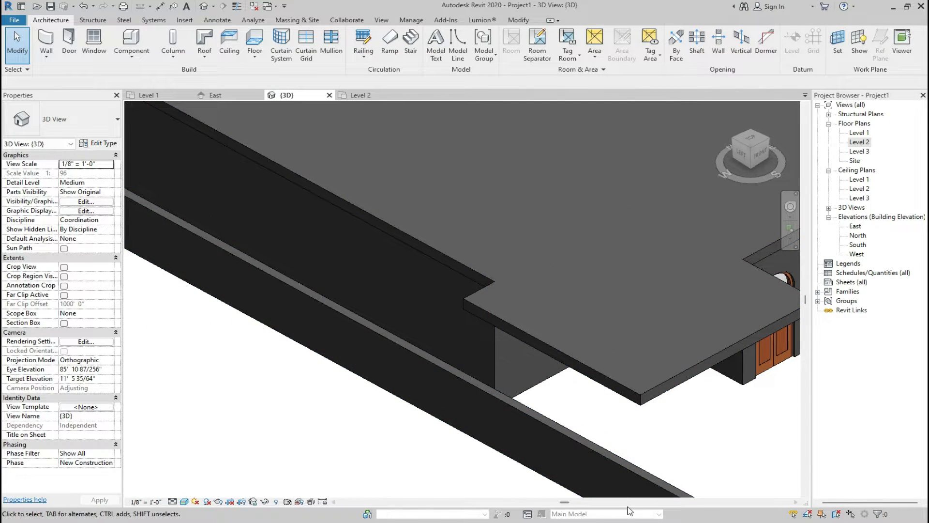
left_click(629, 522)
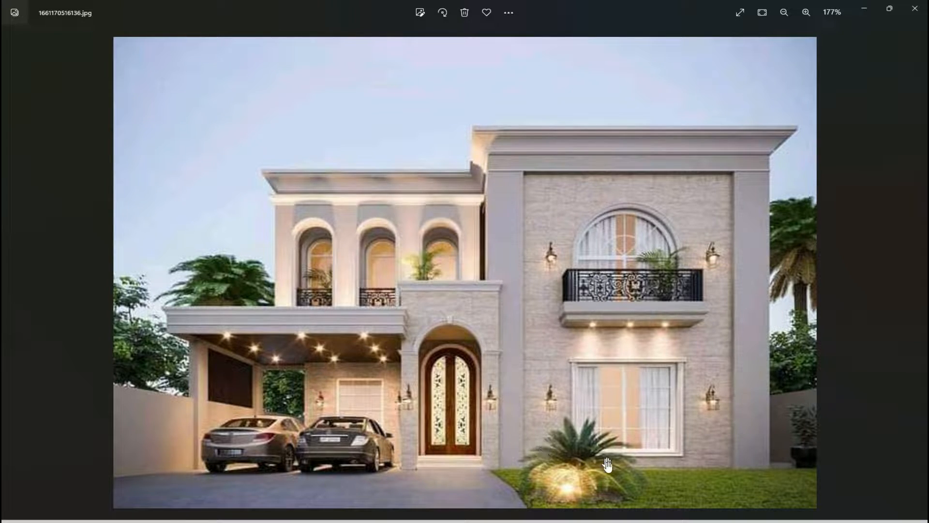
left_click(634, 522)
scroll(466, 367, "down", 2)
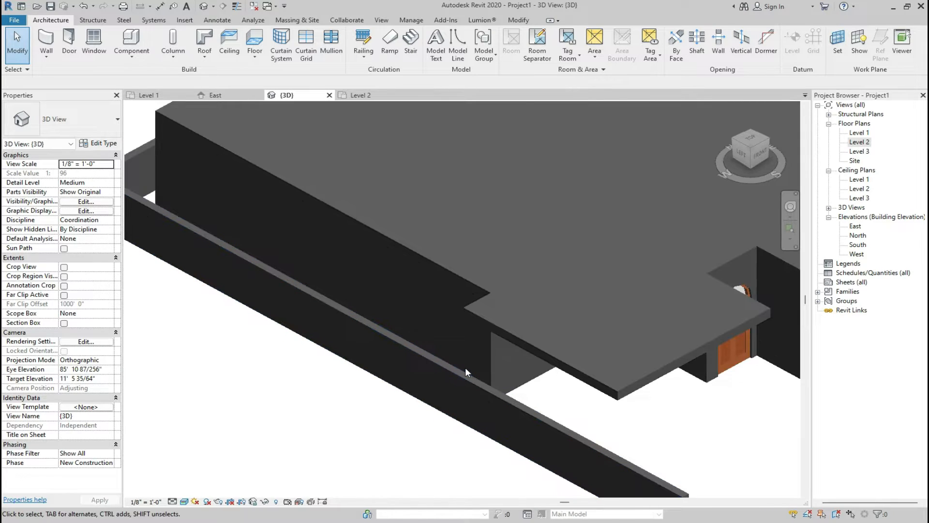
On the Level 1 plan, split the carport-side site wall in line with the carport's rear wall and the house's front wall.
left_click(149, 97)
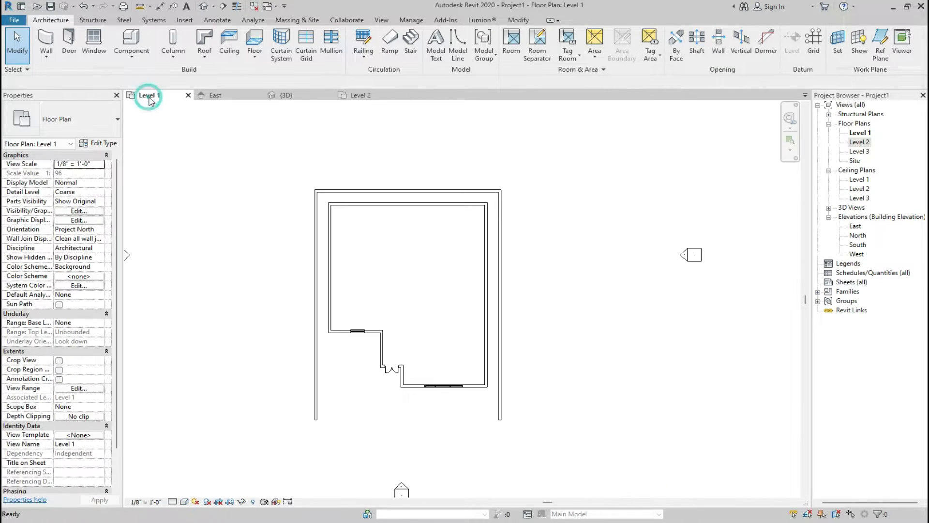
left_click(347, 96)
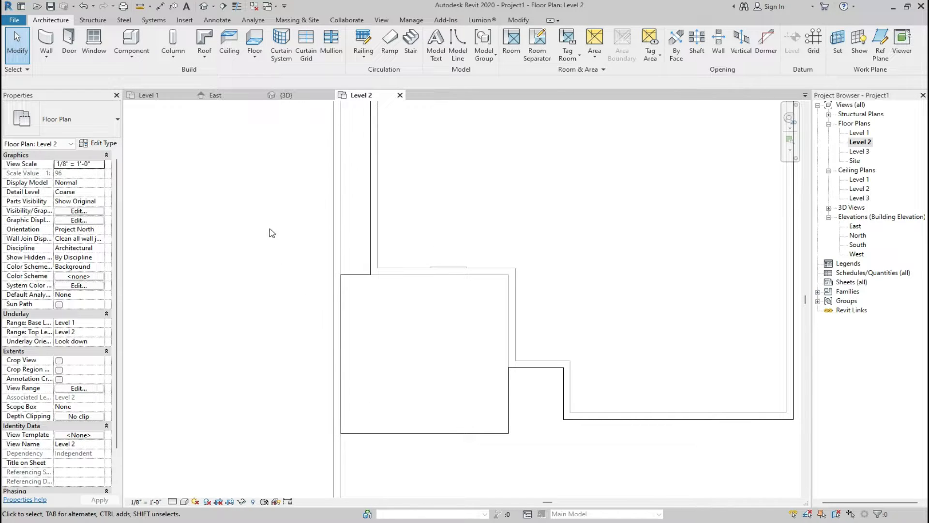
left_click(157, 95)
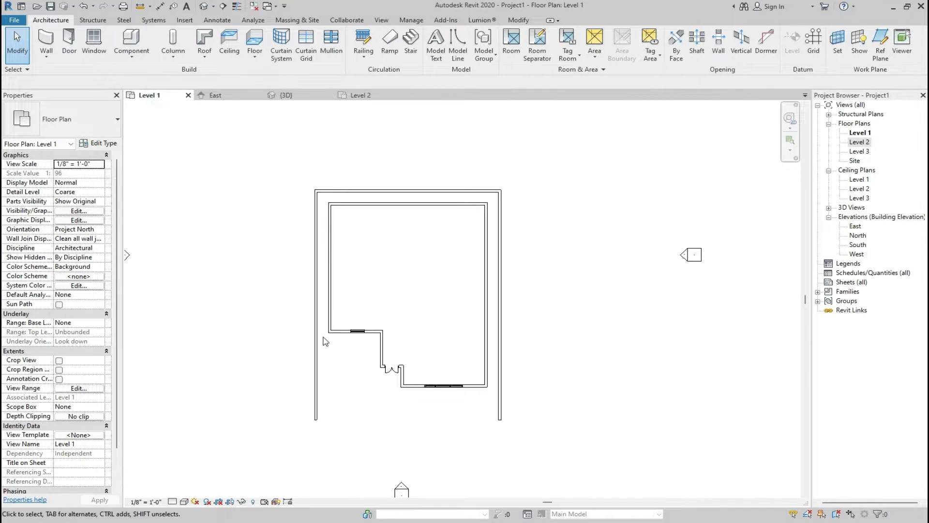
scroll(326, 342, "up", 3)
scroll(313, 358, "up", 2)
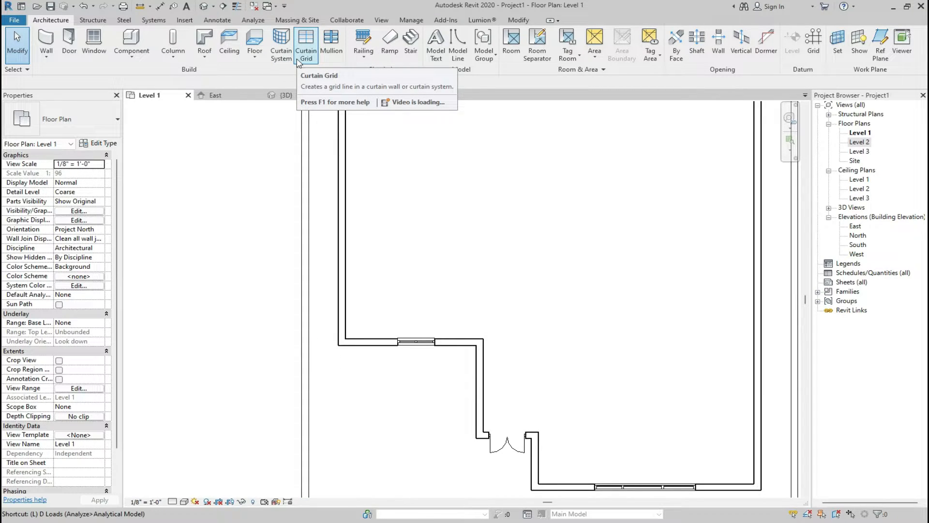
left_click(517, 21)
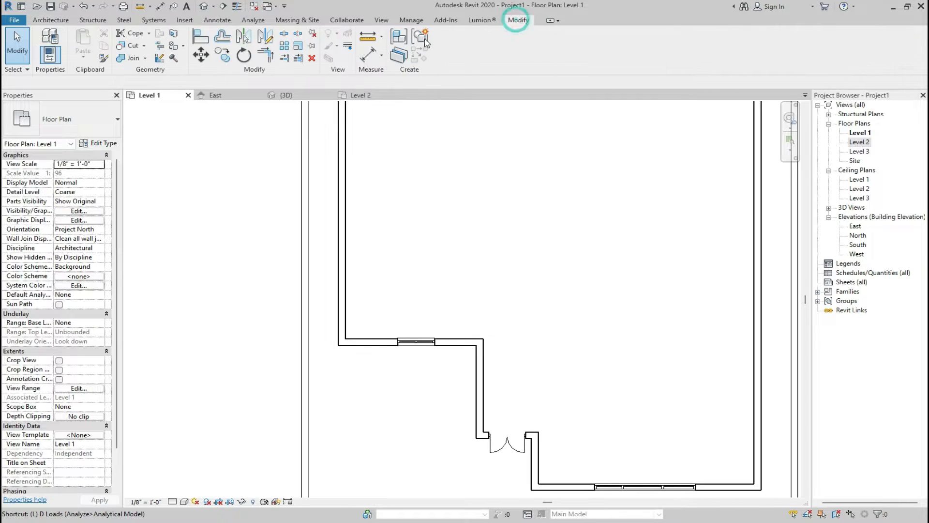
left_click(284, 33)
scroll(312, 334, "up", 2)
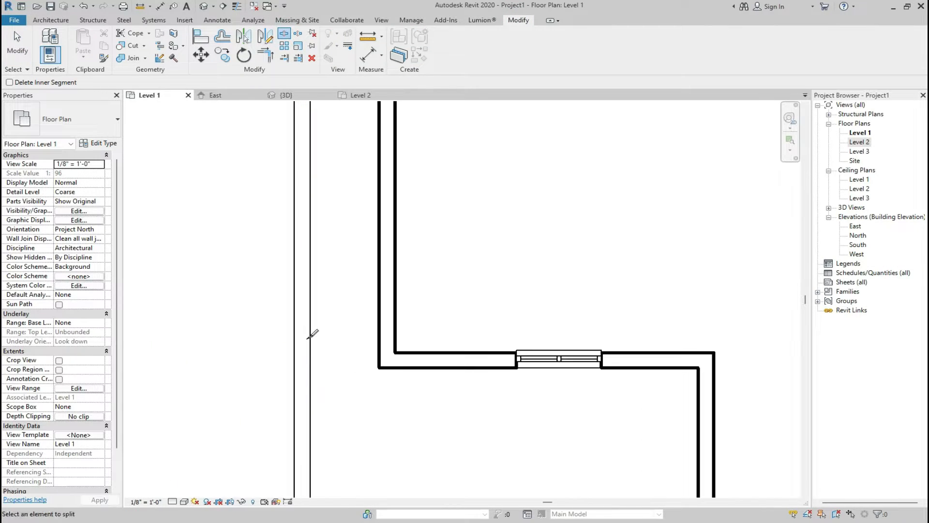
left_click(304, 372)
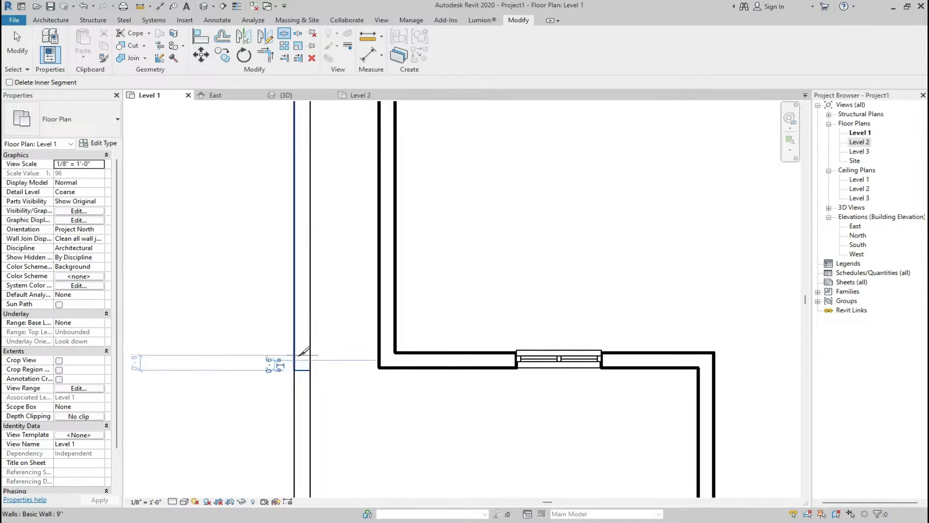
scroll(303, 370, "down", 5)
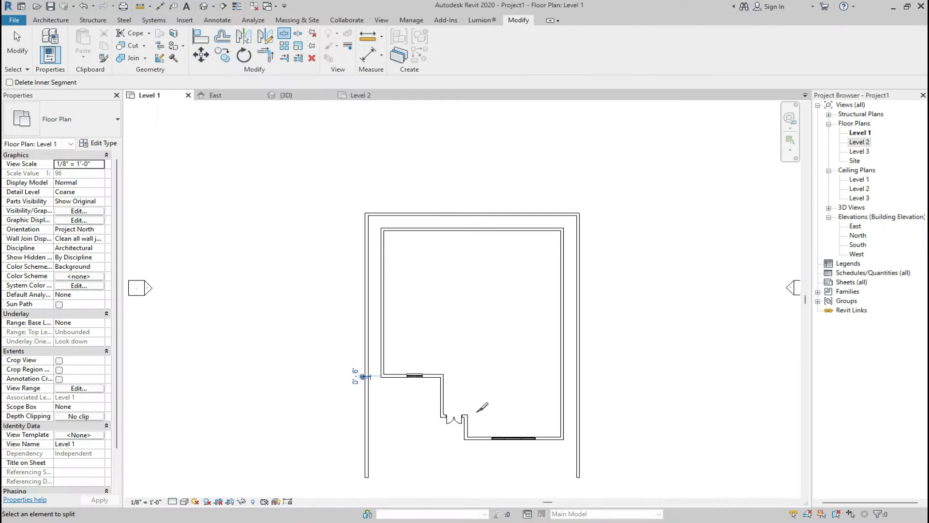
left_click(366, 437)
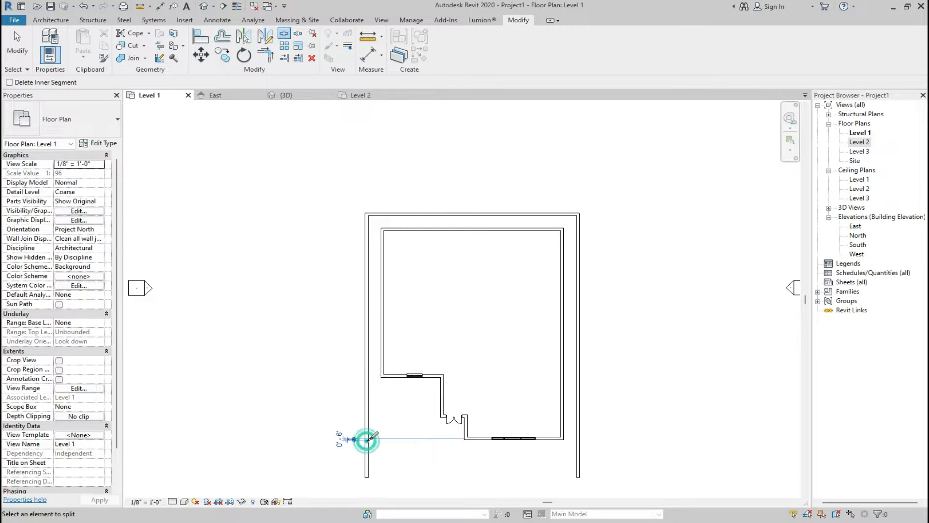
scroll(375, 432, "up", 5)
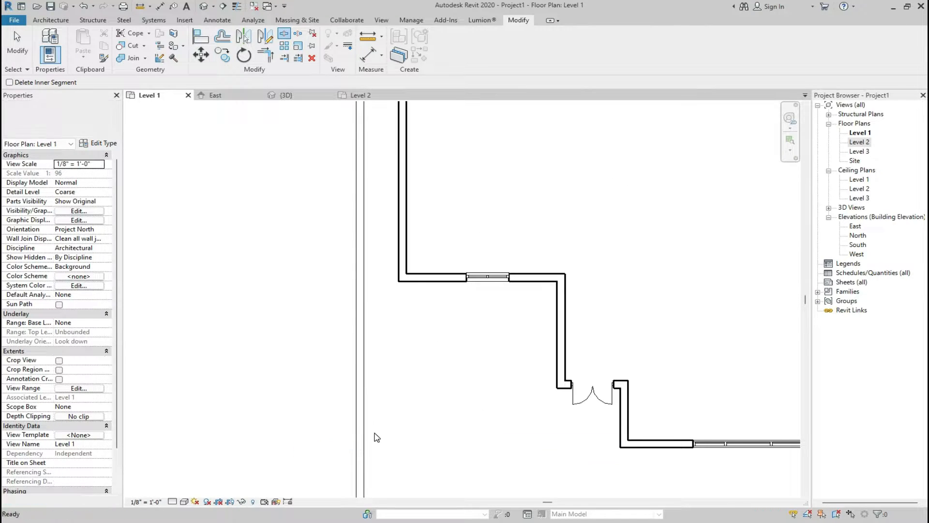
key("Escape")
Raise the site wall segment between the two splits to about 10' 10" high, just below the carport slab.
left_click(360, 434)
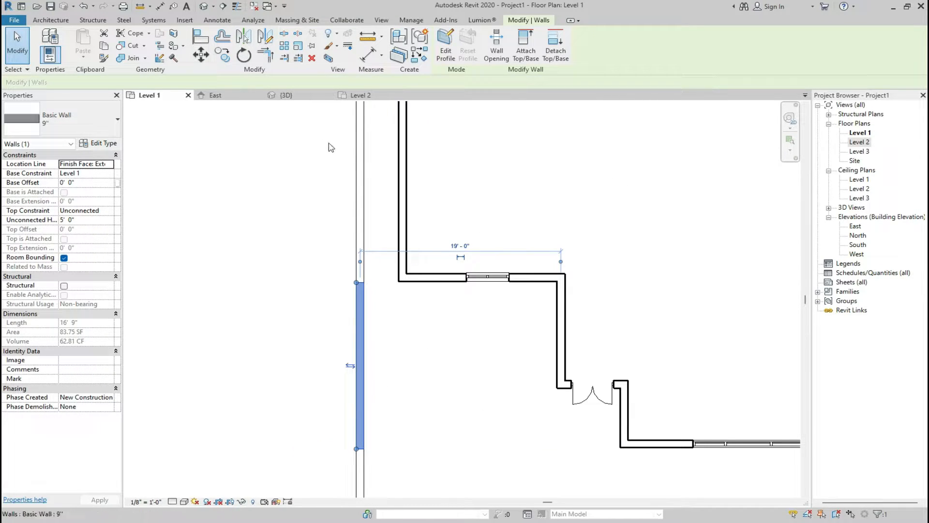
left_click(286, 95)
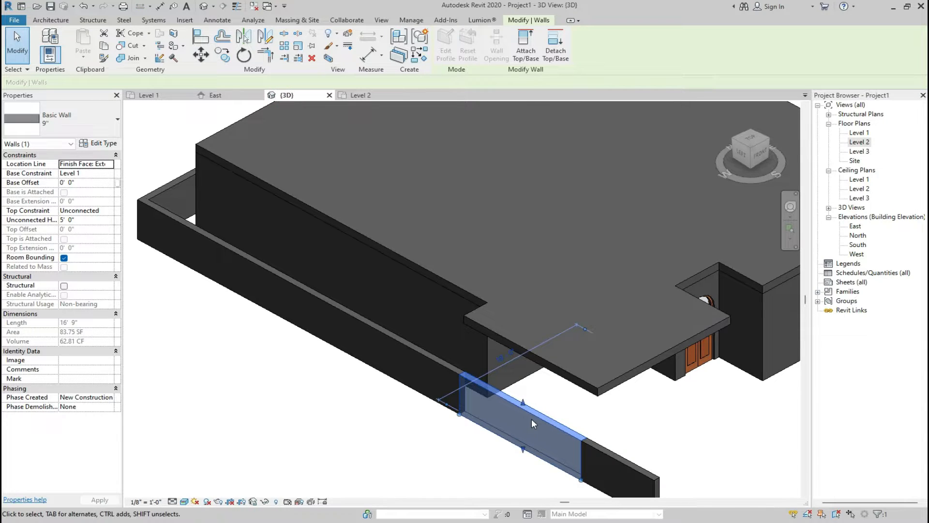
left_click_drag(524, 403, 534, 348)
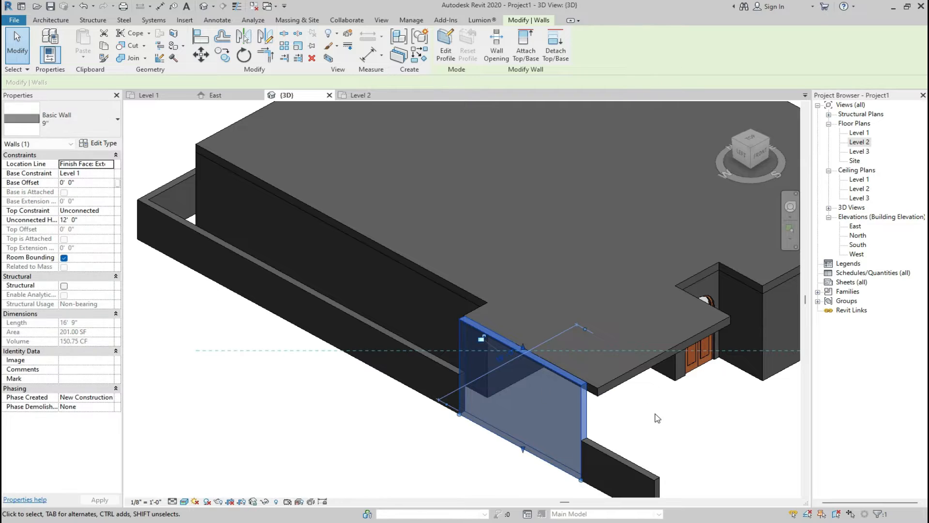
scroll(636, 406, "up", 3)
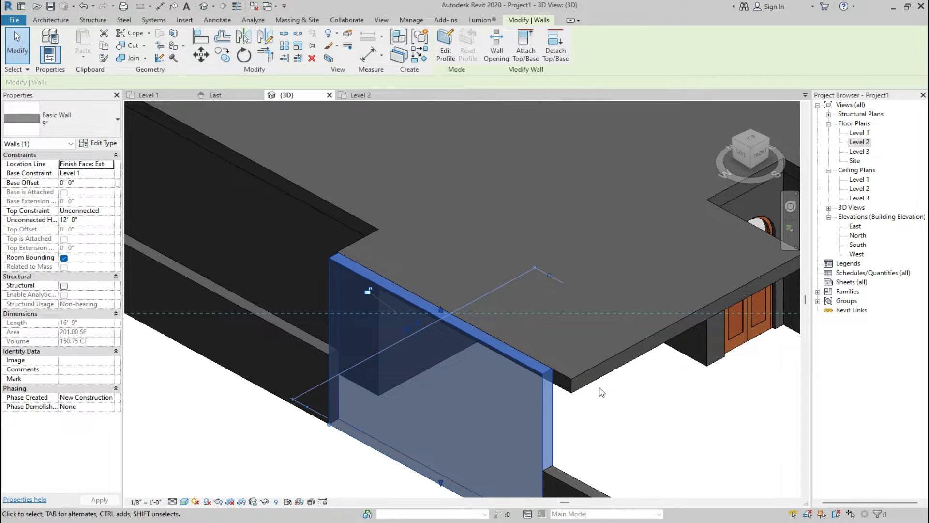
scroll(602, 392, "up", 1)
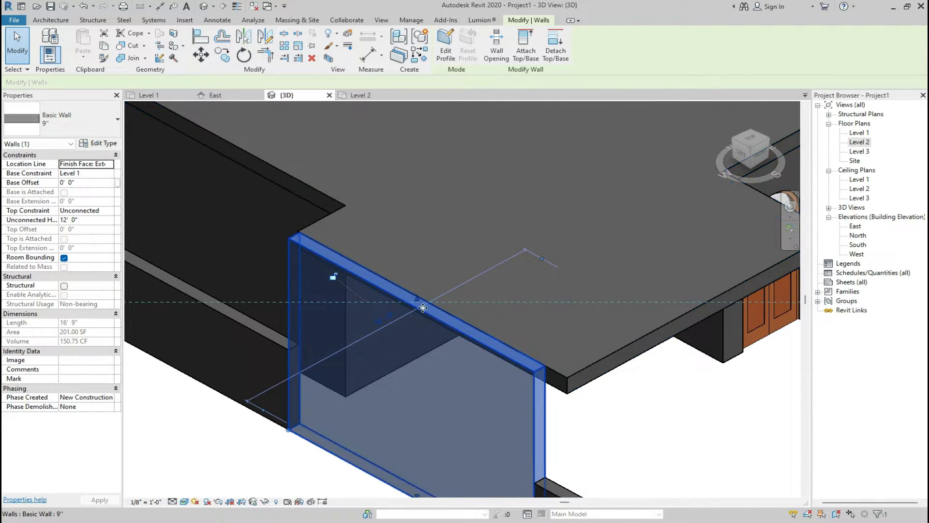
left_click_drag(422, 308, 426, 321)
Align the Level 2 slab's carport edge to the raised site wall's outer face, finish the boundary and attach the walls to its underside.
left_click(454, 314)
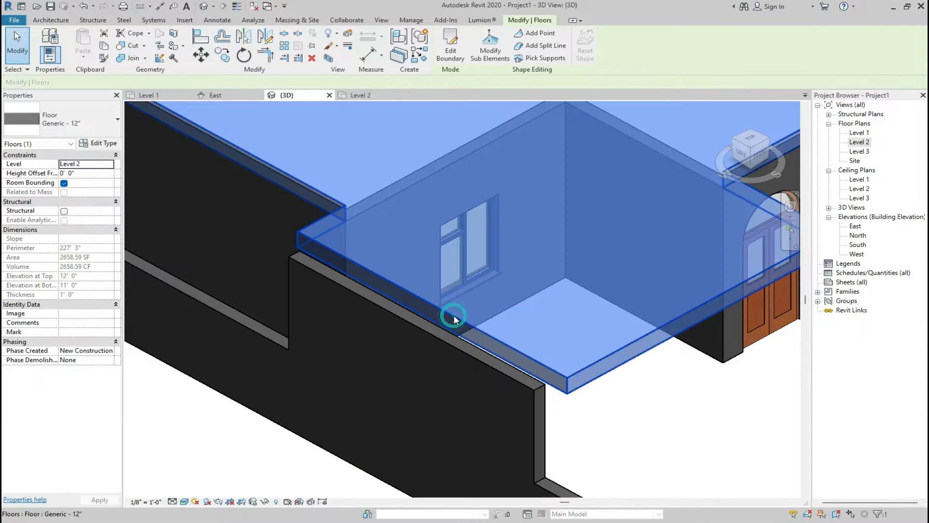
double_click(453, 315)
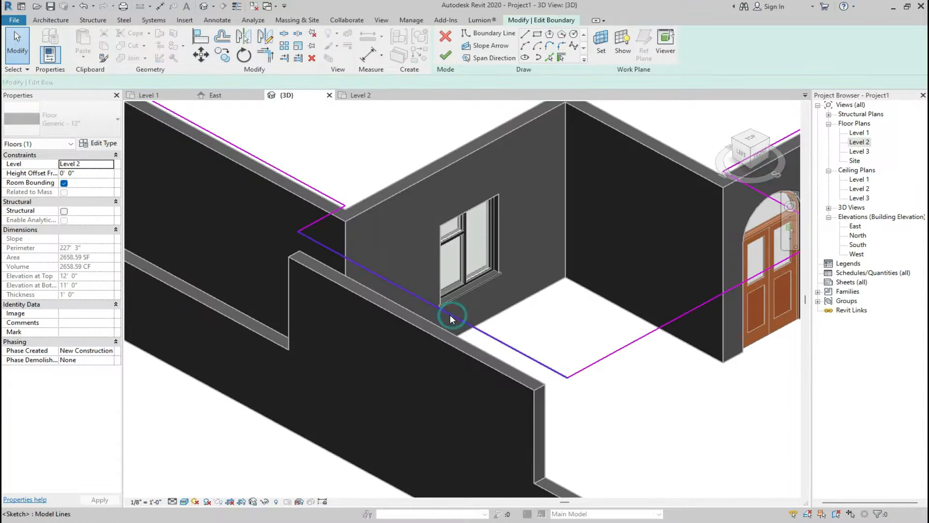
key("a")
key("l")
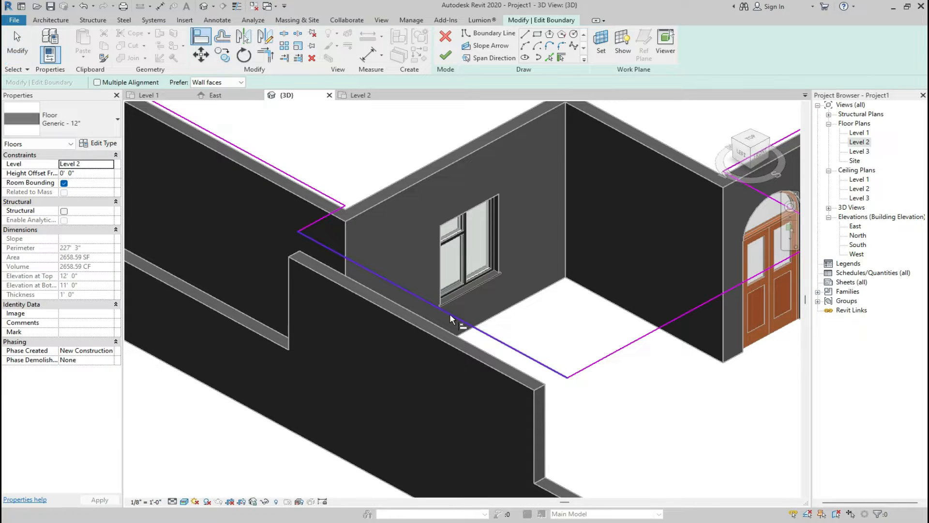
left_click(432, 333)
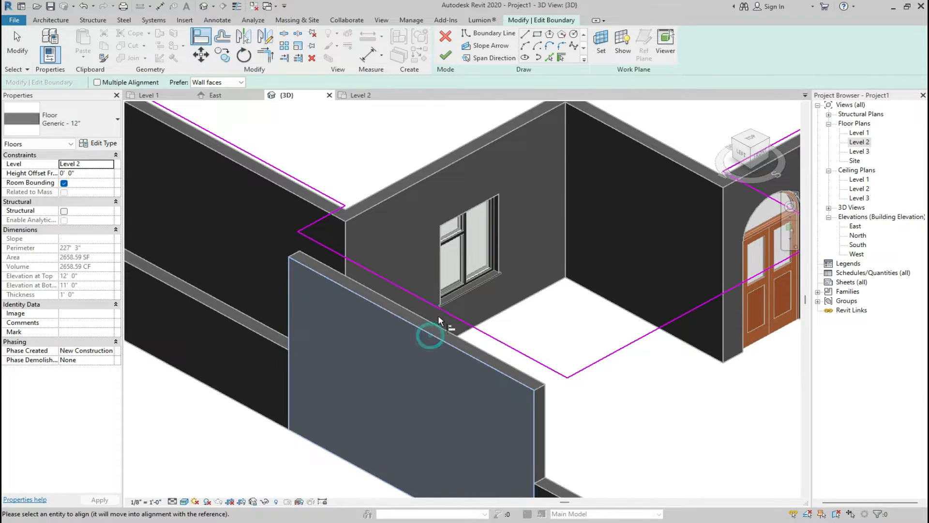
left_click(442, 307)
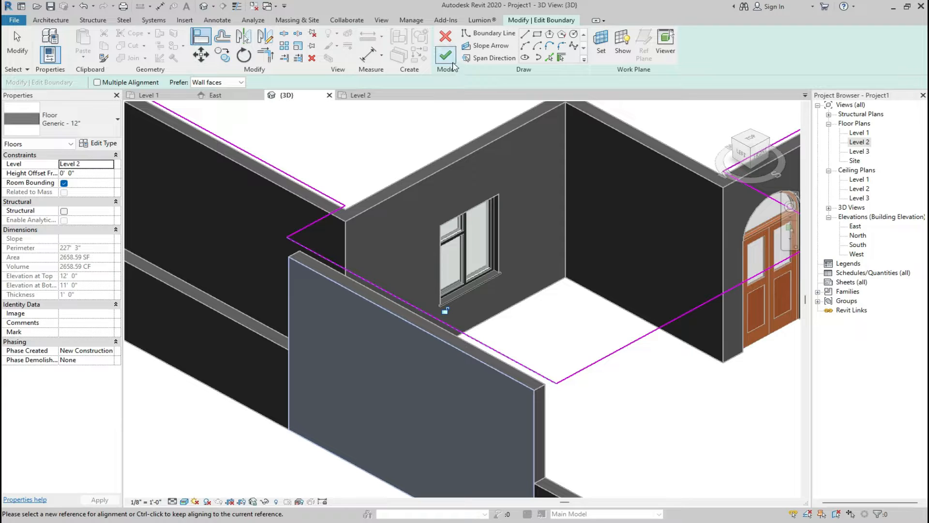
left_click(445, 55)
left_click(480, 274)
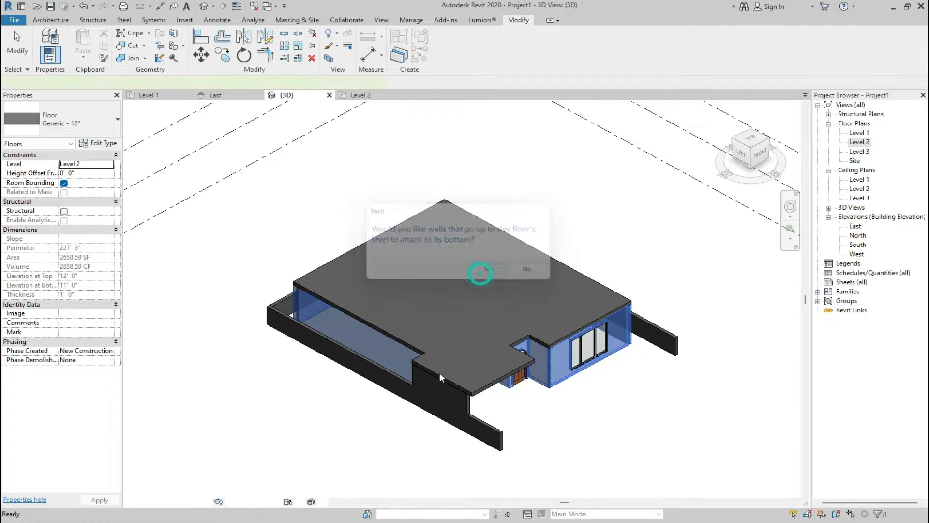
Stretch the top of the raised site wall segment to the carport slab's underside, making it 11' 0" high.
scroll(478, 270, "up", 6)
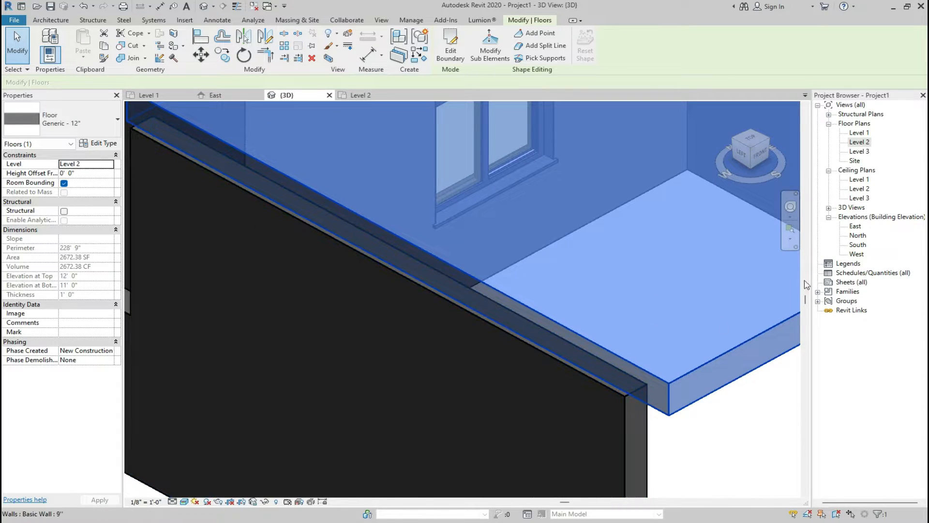
left_click(742, 156)
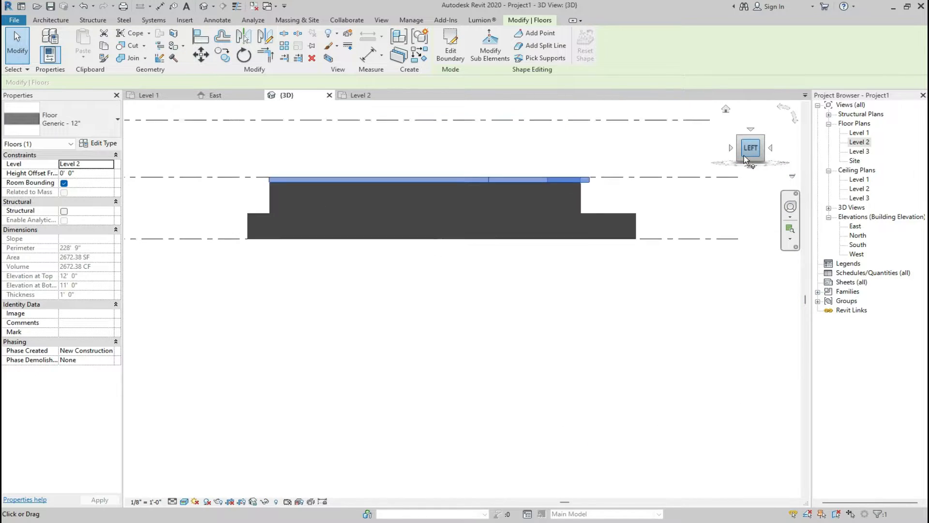
scroll(552, 297, "up", 8)
left_click(560, 349)
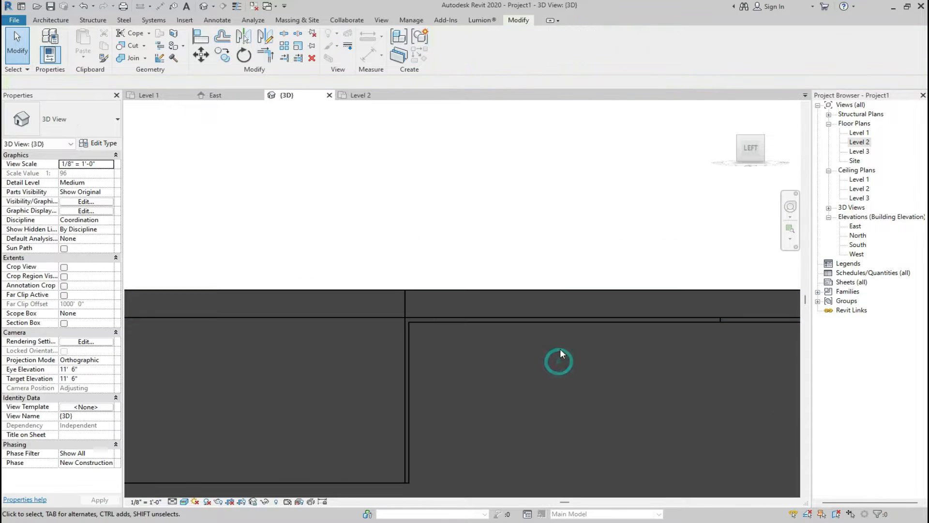
left_click(562, 322)
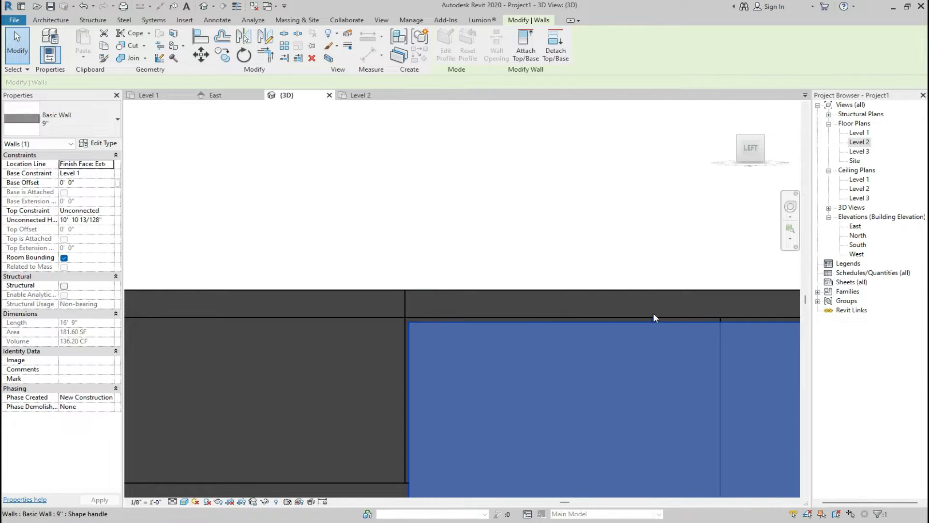
left_click_drag(654, 320, 653, 316)
scroll(556, 327, "down", 5)
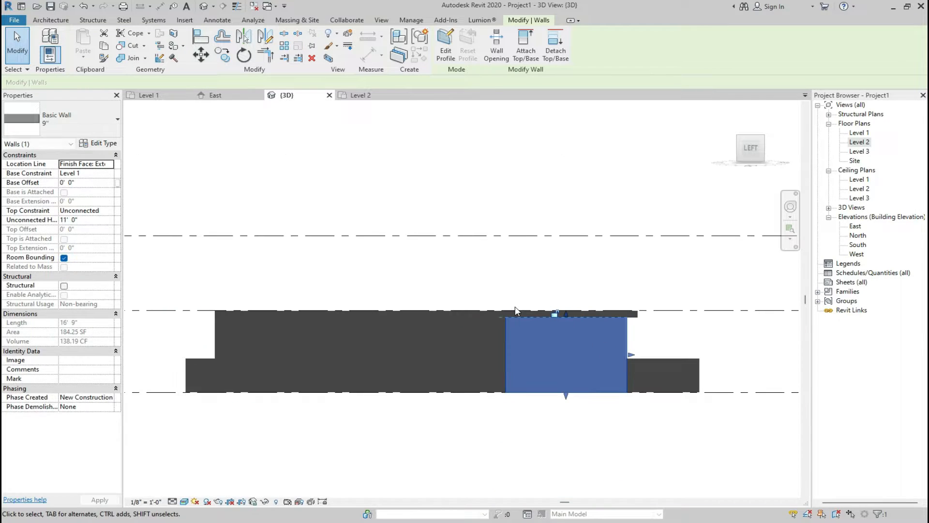
left_click(725, 109)
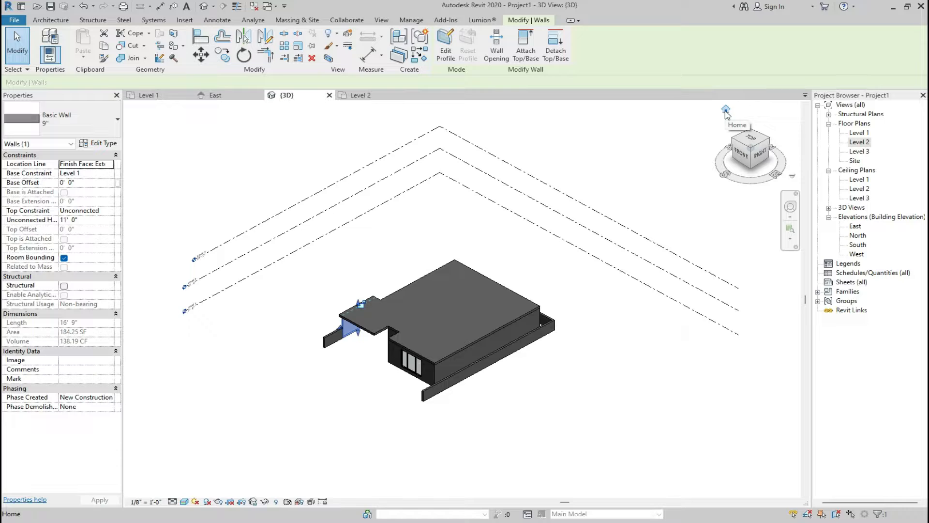
left_click(334, 448)
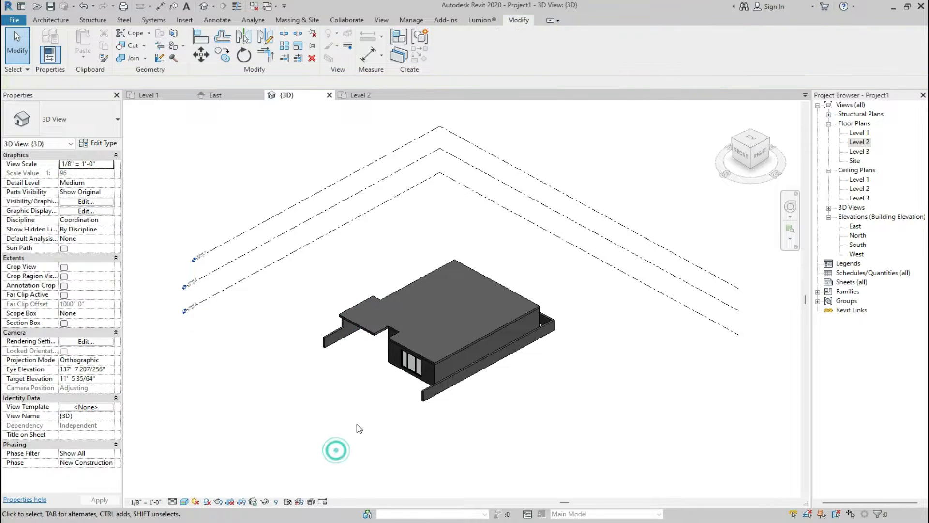
On the Level 2 plan, start a new wall using the Basic Wall 9" type.
scroll(370, 296, "up", 3)
scroll(432, 323, "down", 1)
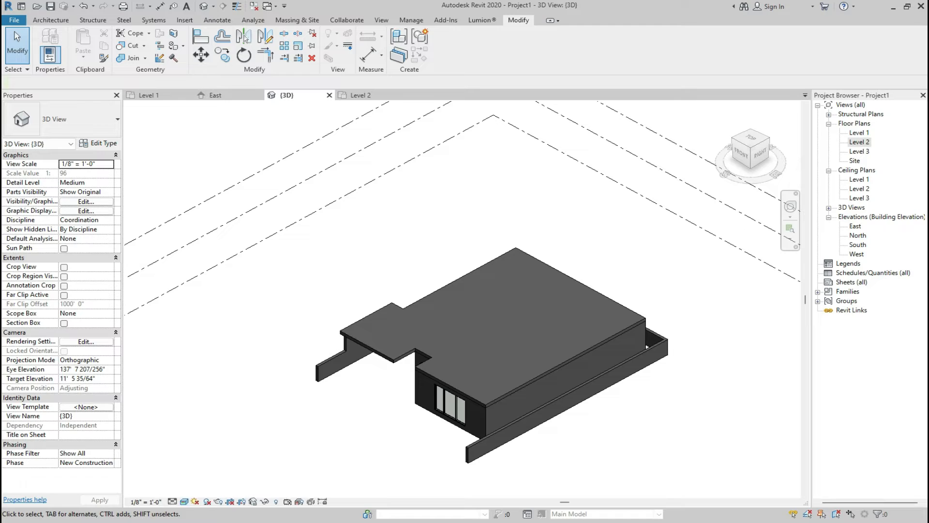
left_click(359, 96)
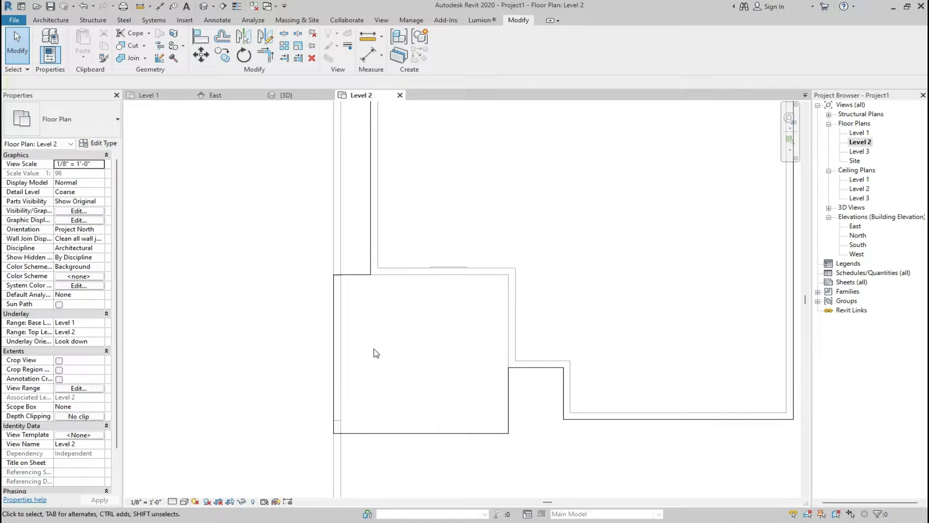
scroll(367, 353, "down", 2)
scroll(554, 385, "up", 2)
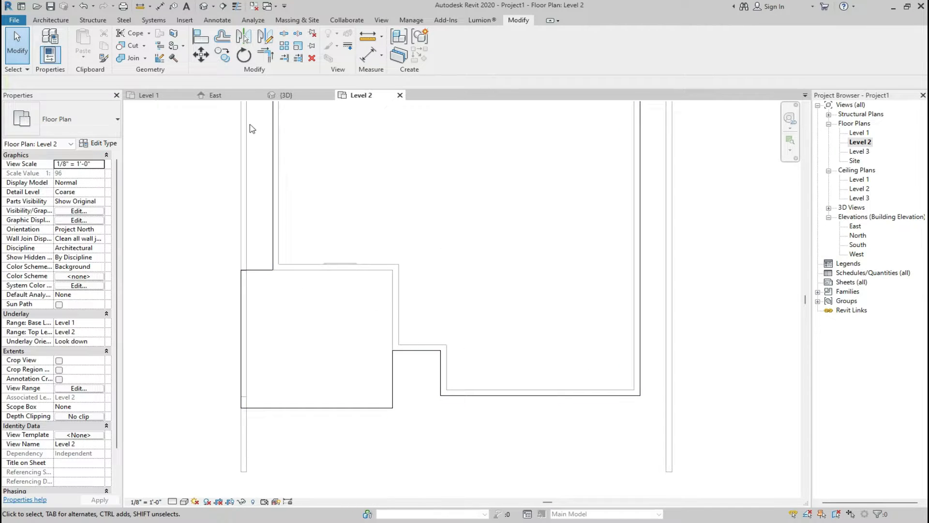
left_click(51, 20)
left_click(48, 43)
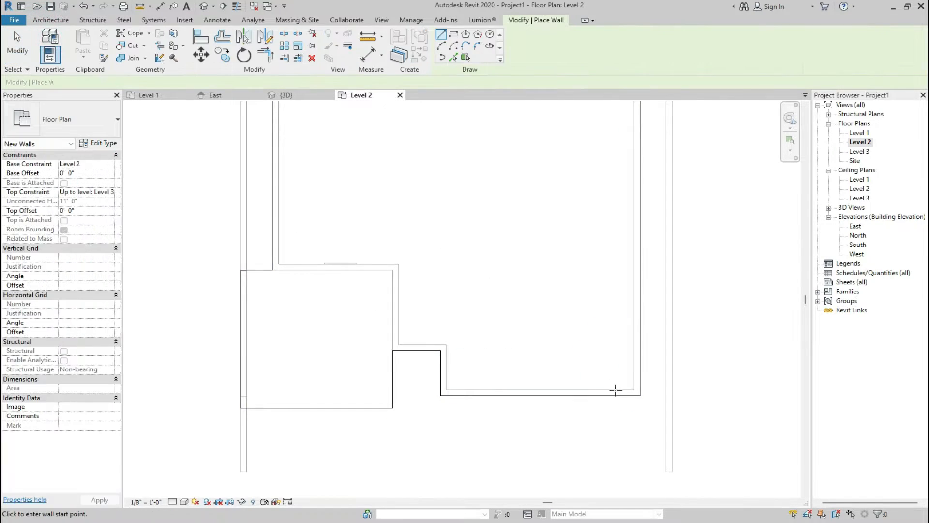
left_click(639, 395)
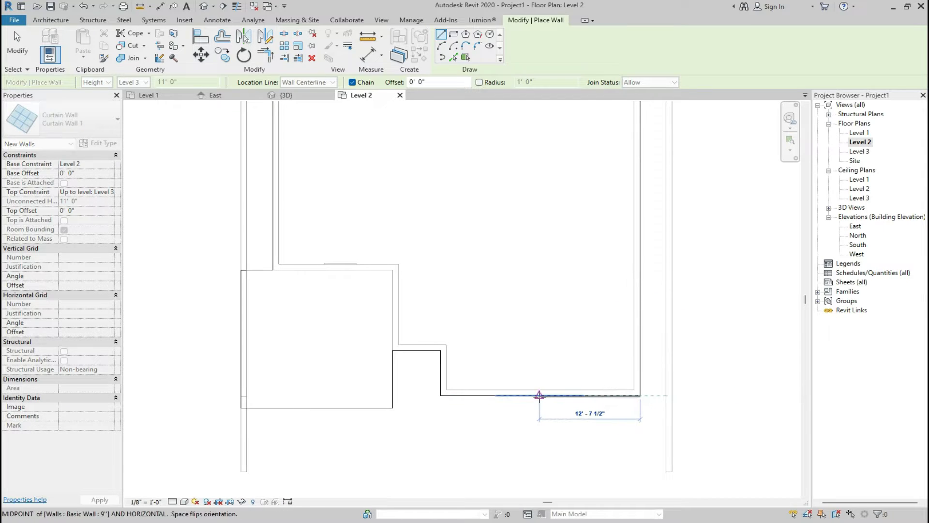
key("Escape")
left_click(73, 118)
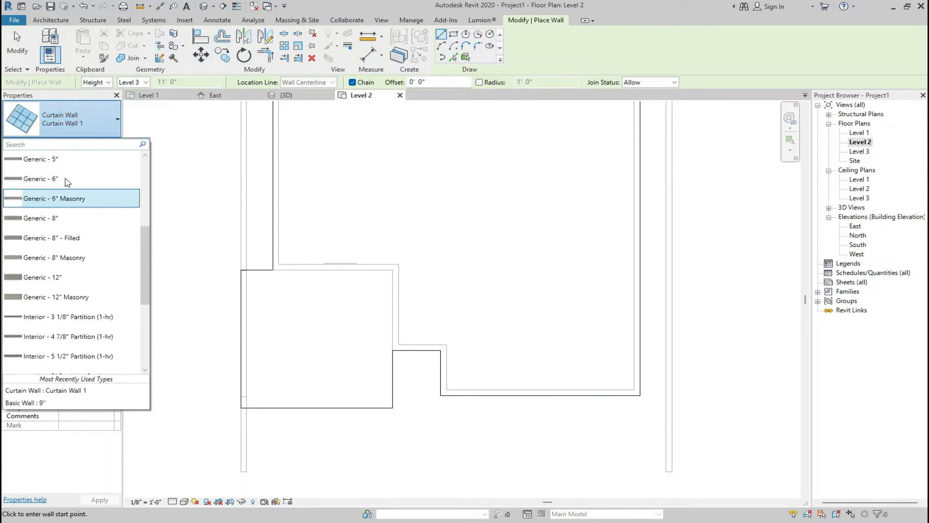
scroll(67, 182, "up", 5)
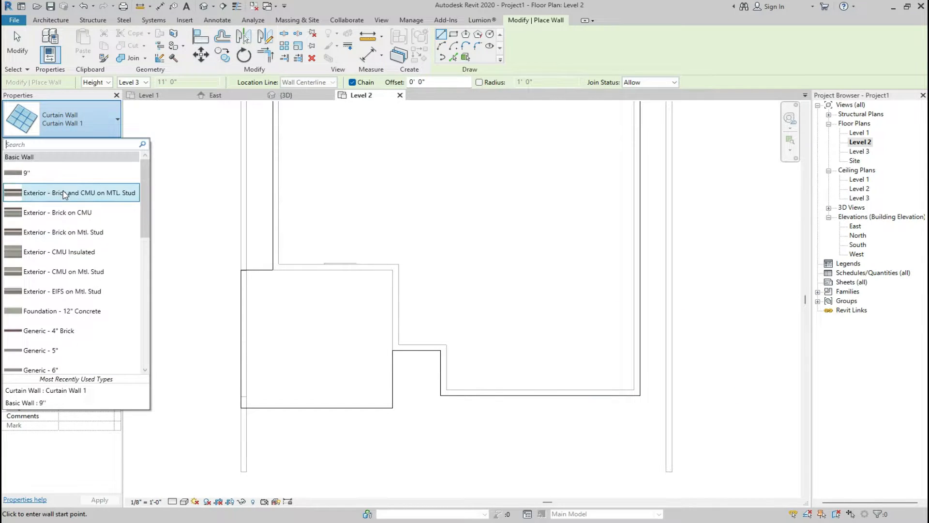
left_click(68, 173)
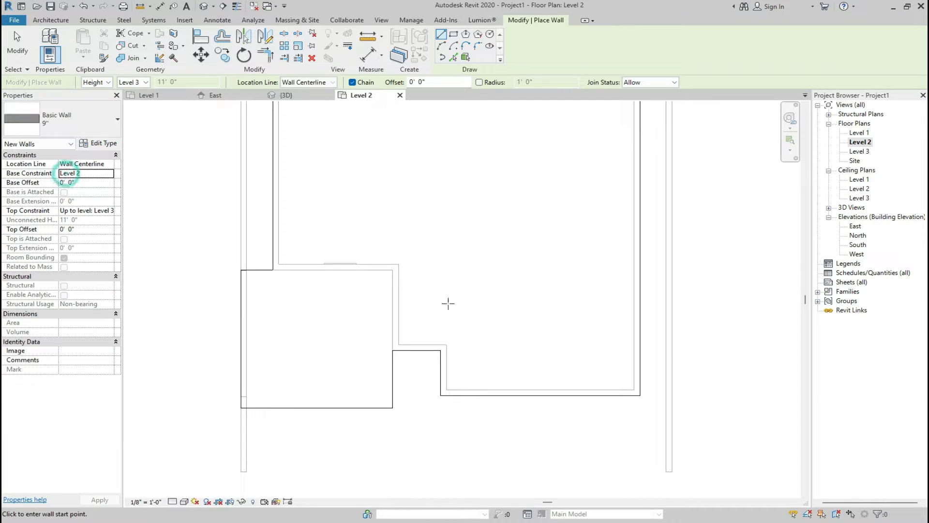
Cancel the centred wall segment and set the wall's location line to Finish Face: Exterior.
left_click(639, 395)
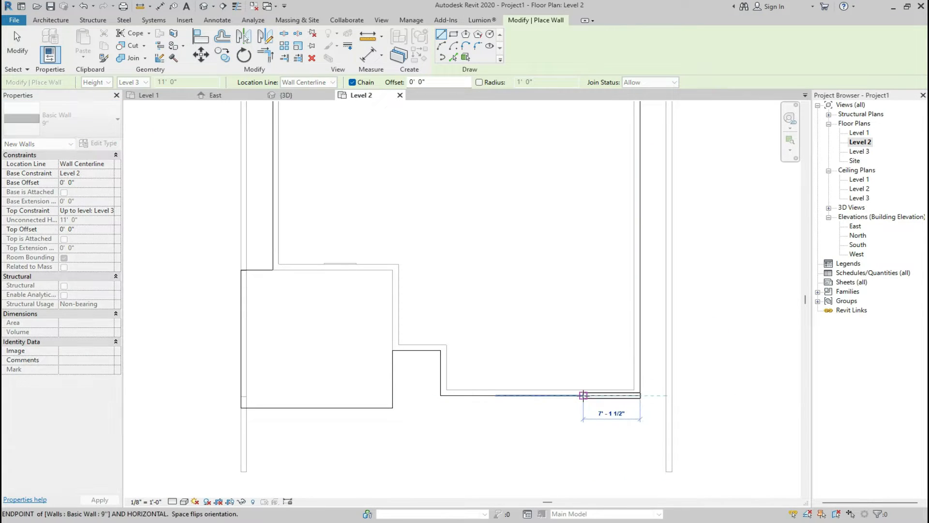
key("Escape")
left_click(289, 82)
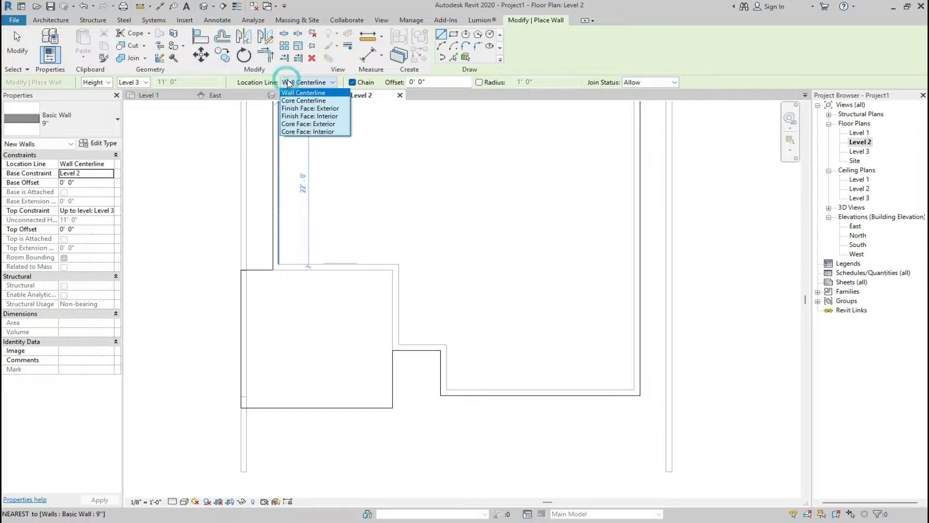
left_click(310, 108)
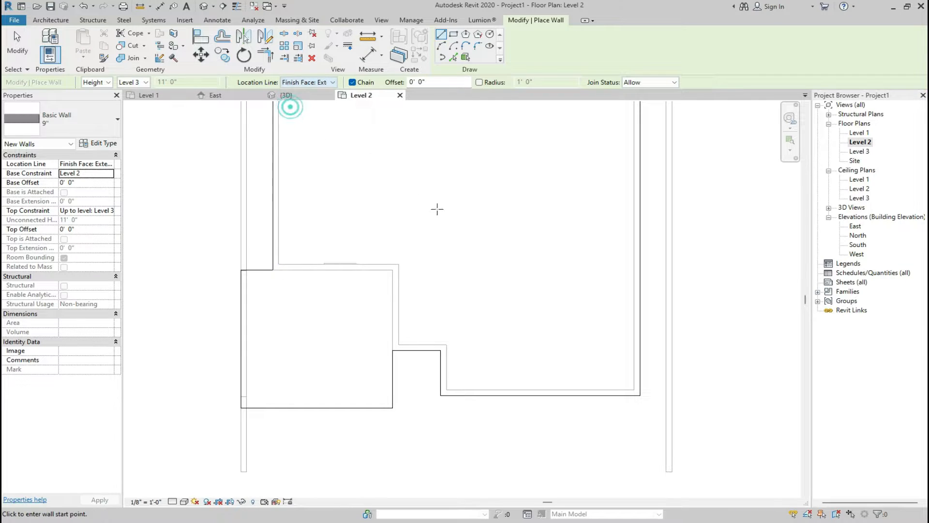
Draw the upper-floor front wall along the projecting block's slab edge and its side return, about 6' 4 1/2" long.
left_click(639, 395)
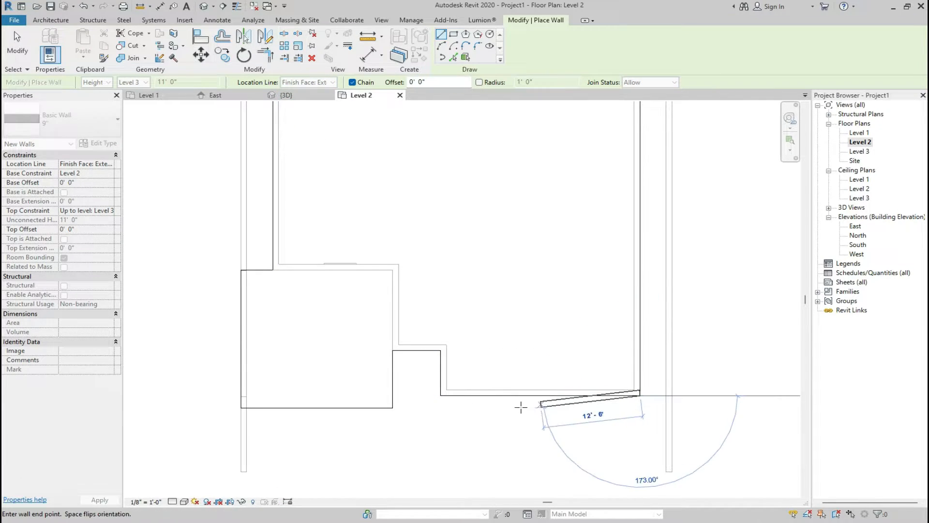
left_click(441, 395)
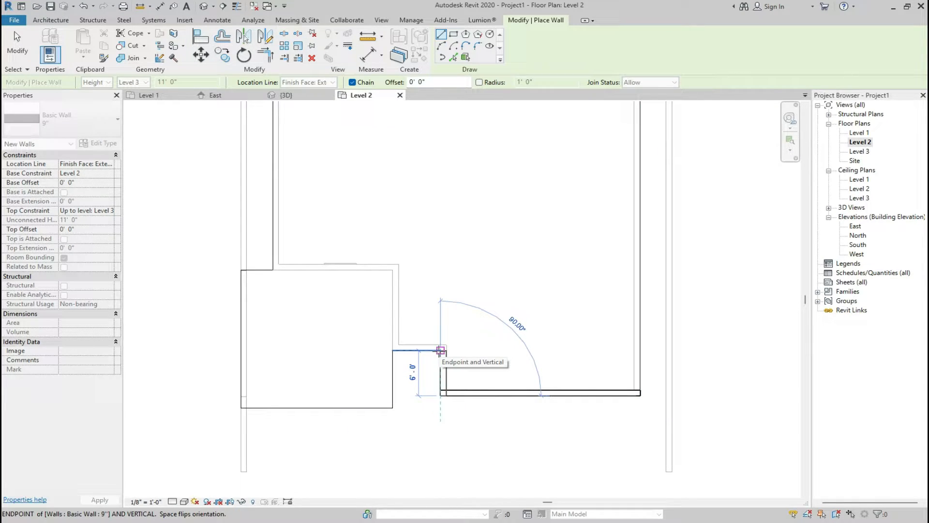
left_click(440, 350)
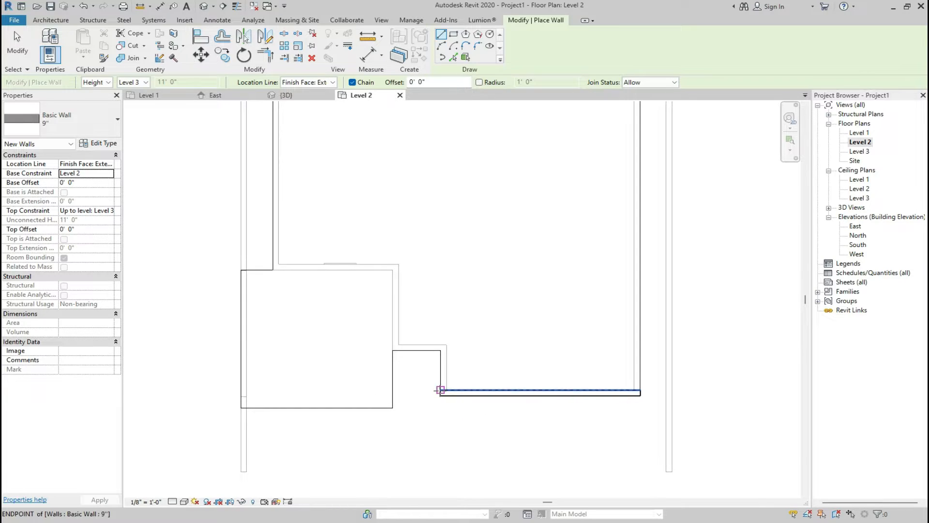
left_click(441, 390)
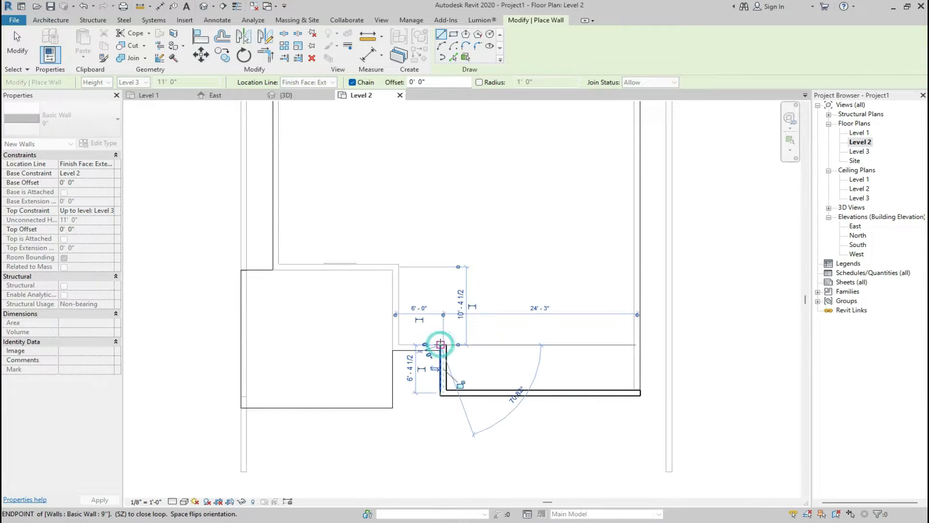
left_click(440, 344)
key("Escape")
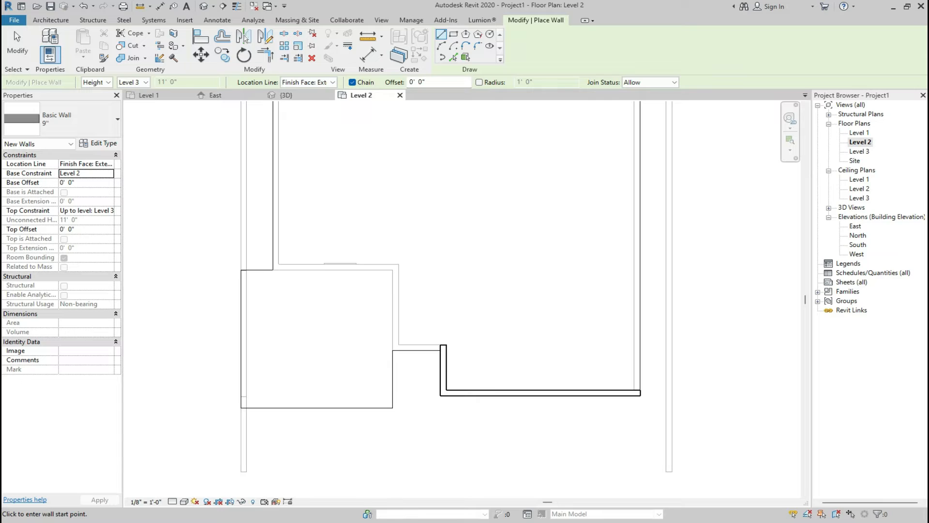
Draw the remaining Level 2 walls from the return across the carport slab, along the house's side, rear and opposite side, closing the outline.
left_click(440, 344)
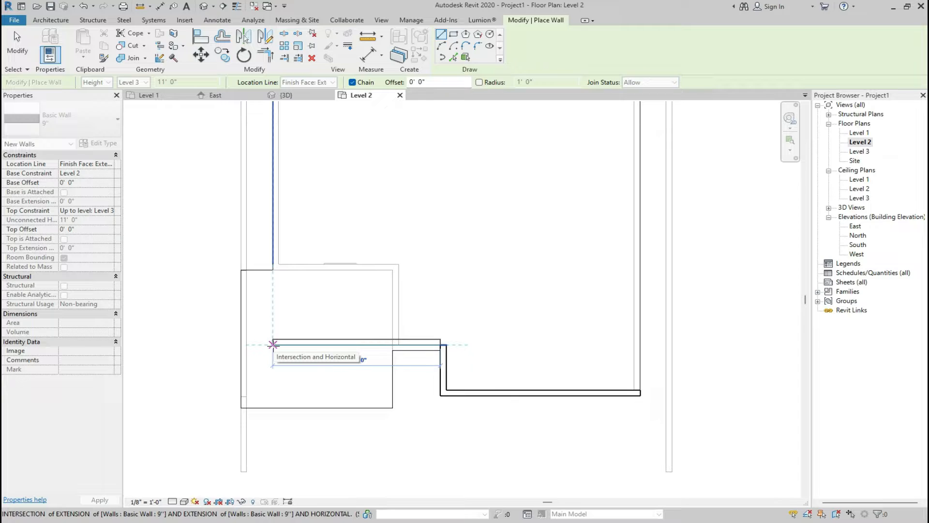
left_click(272, 345)
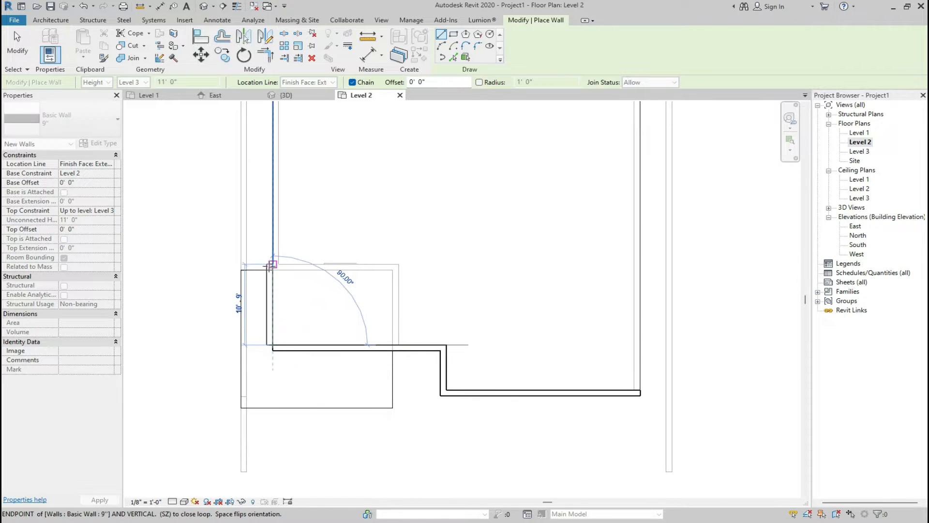
scroll(269, 266, "down", 4)
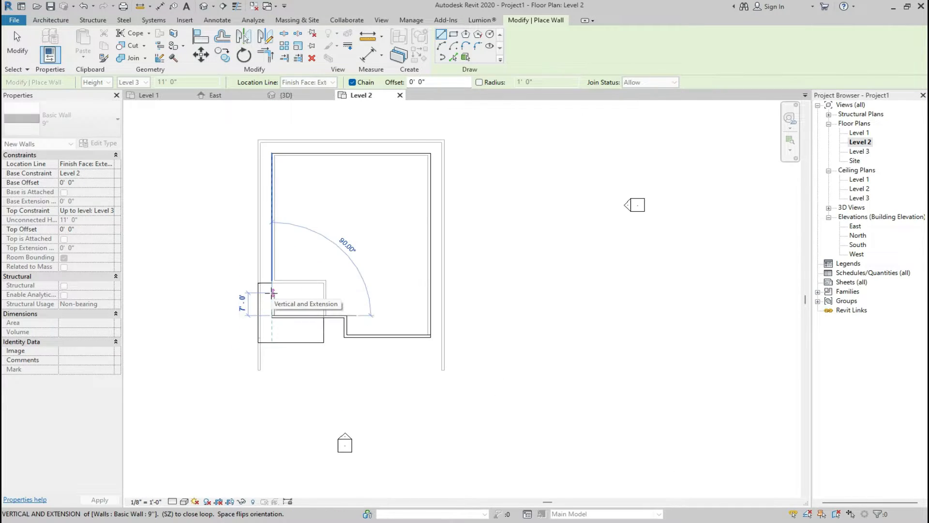
left_click(272, 154)
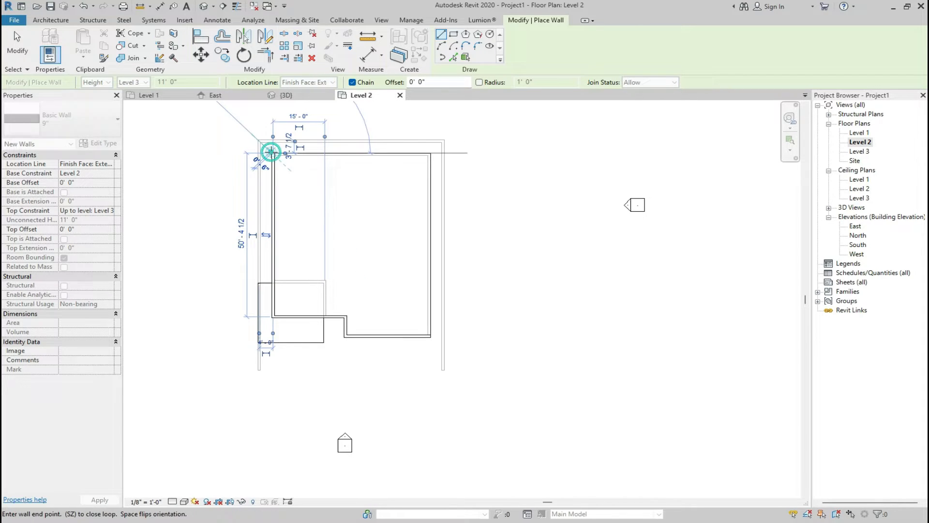
left_click(430, 154)
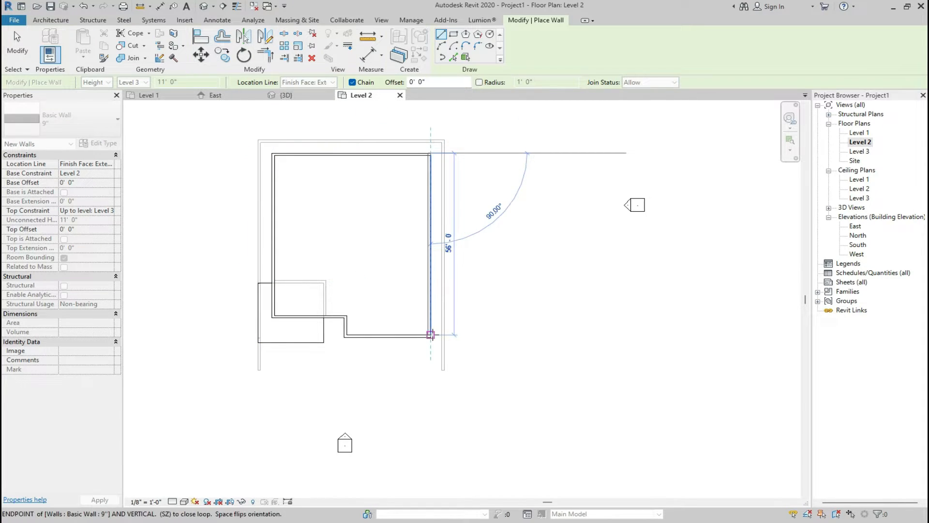
left_click(431, 335)
scroll(426, 344, "down", 3)
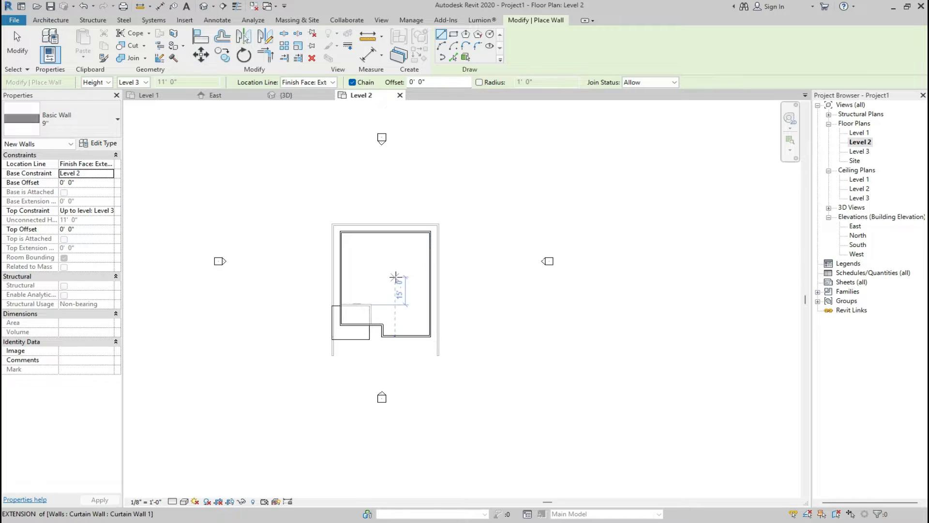
key("Escape")
key("Escape")
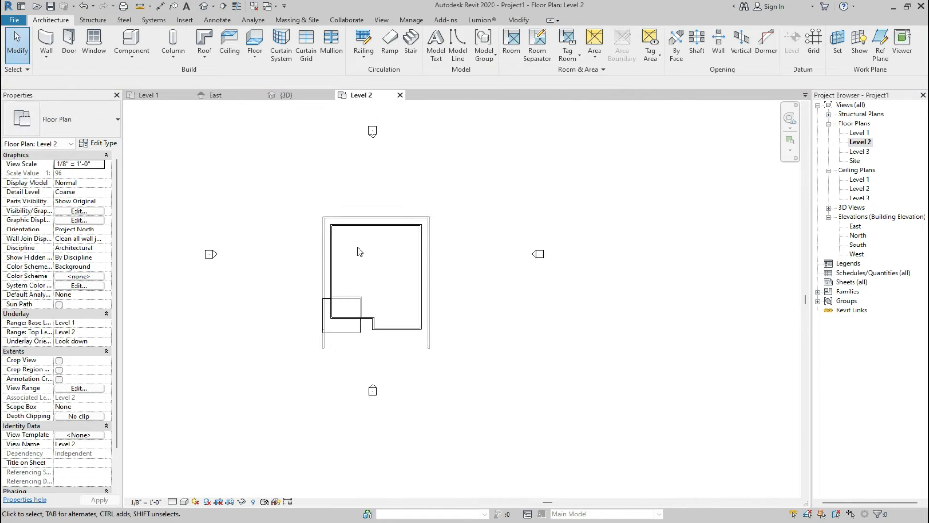
Place an Arched (1) window in the projecting block's upper-floor front wall on the Level 2 plan.
scroll(382, 341, "up", 4)
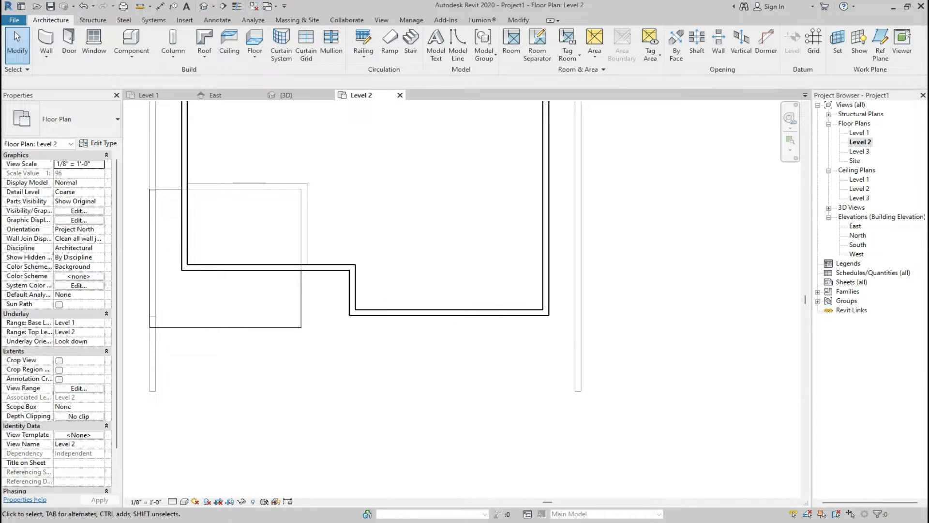
left_click(634, 521)
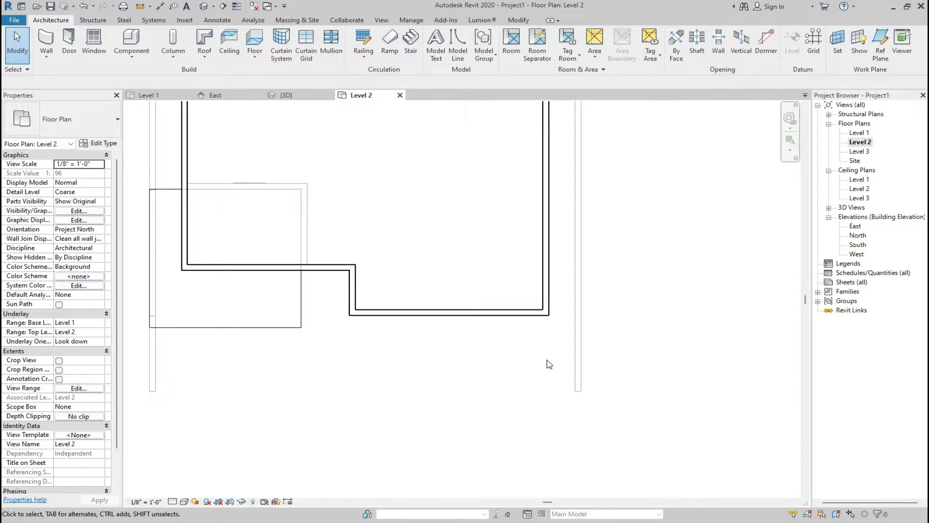
scroll(547, 363, "down", 3)
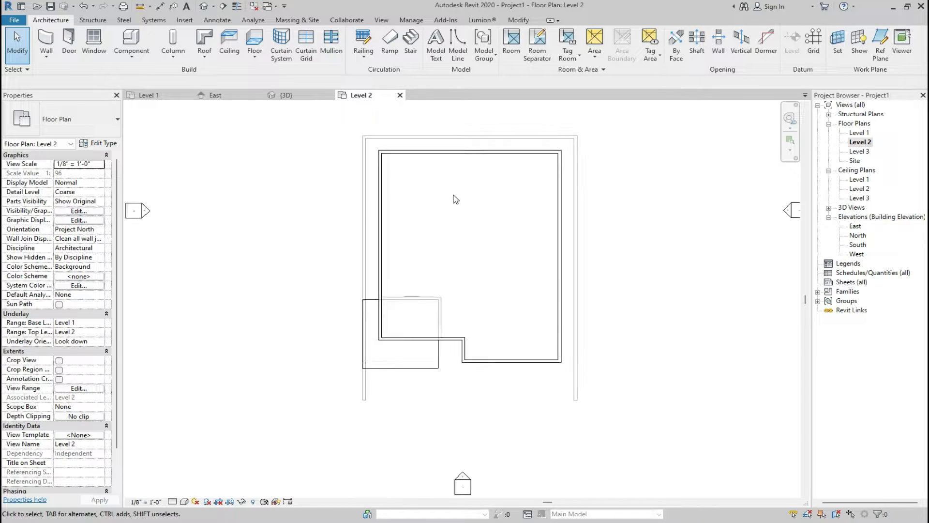
scroll(455, 198, "up", 1)
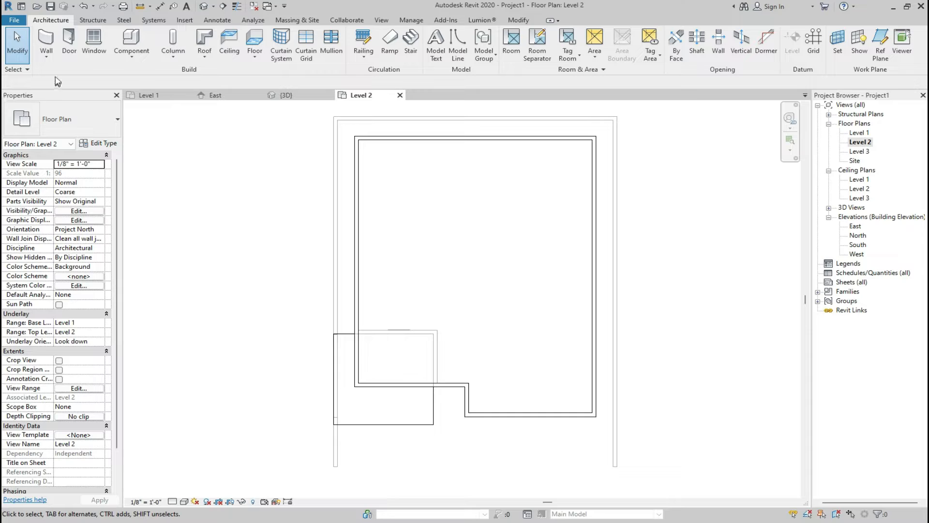
left_click(95, 44)
left_click(91, 120)
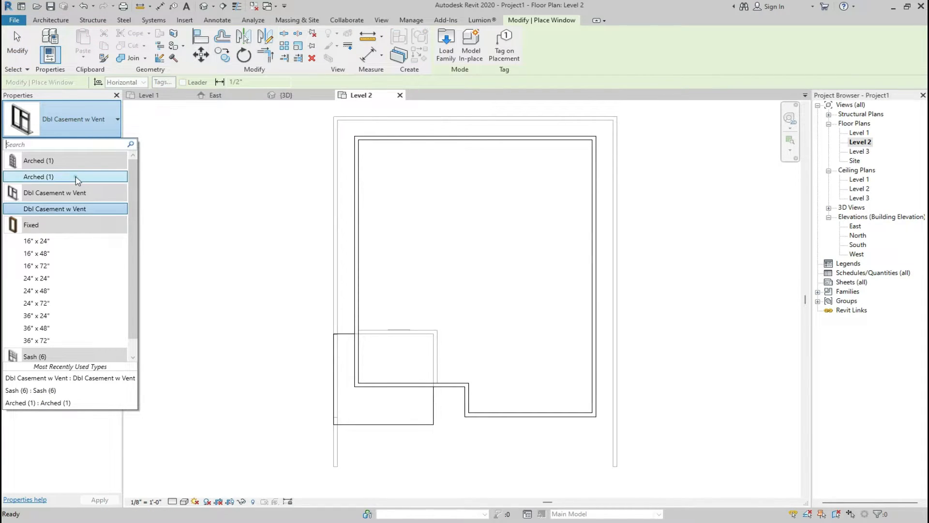
left_click(76, 177)
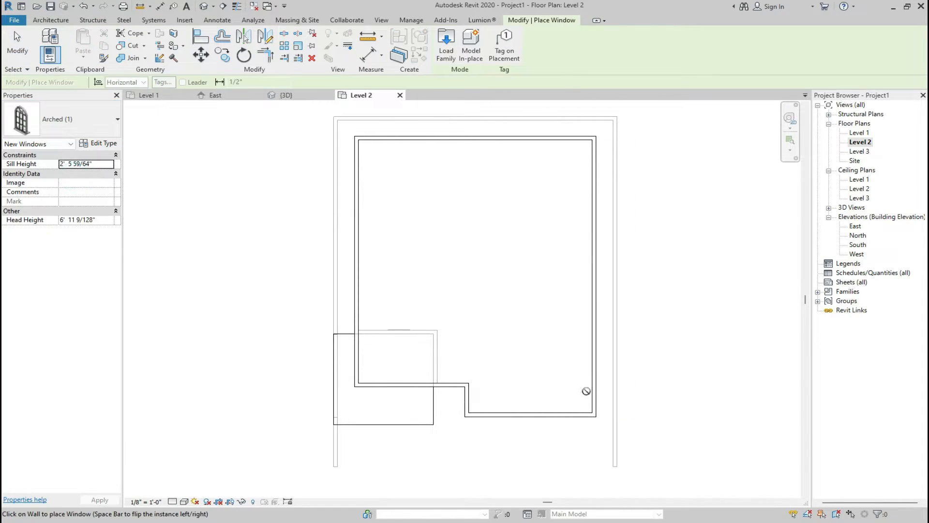
left_click(528, 415)
Compare the arched window's size and position in the 3D front view with the upper window in the reference photo.
left_click(286, 95)
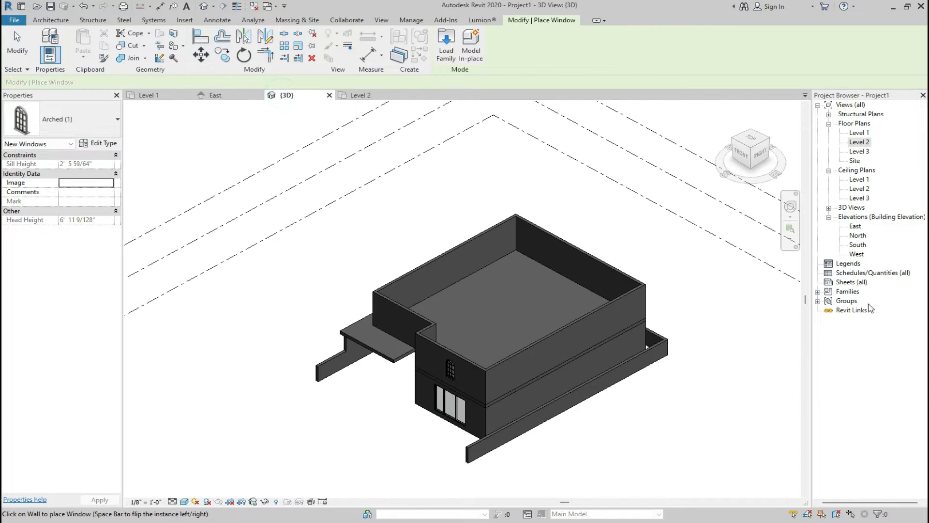
left_click(740, 154)
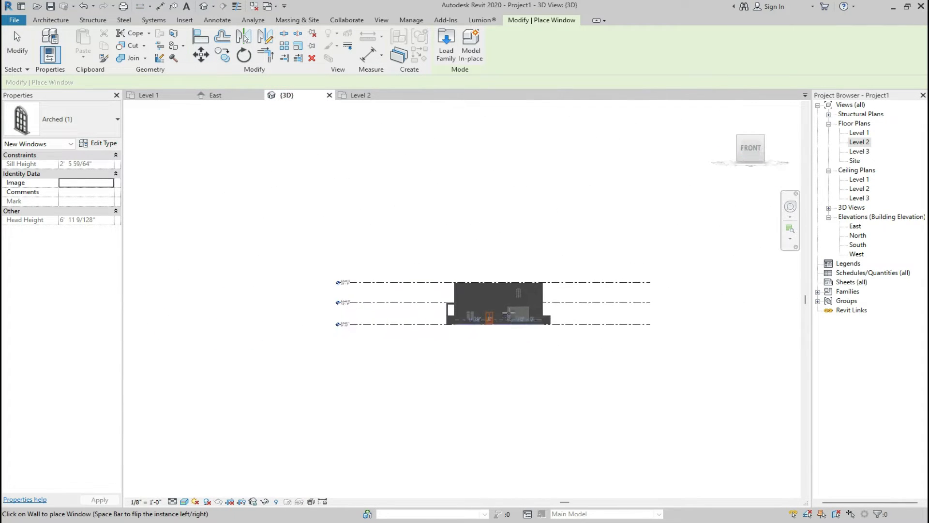
scroll(508, 314, "up", 8)
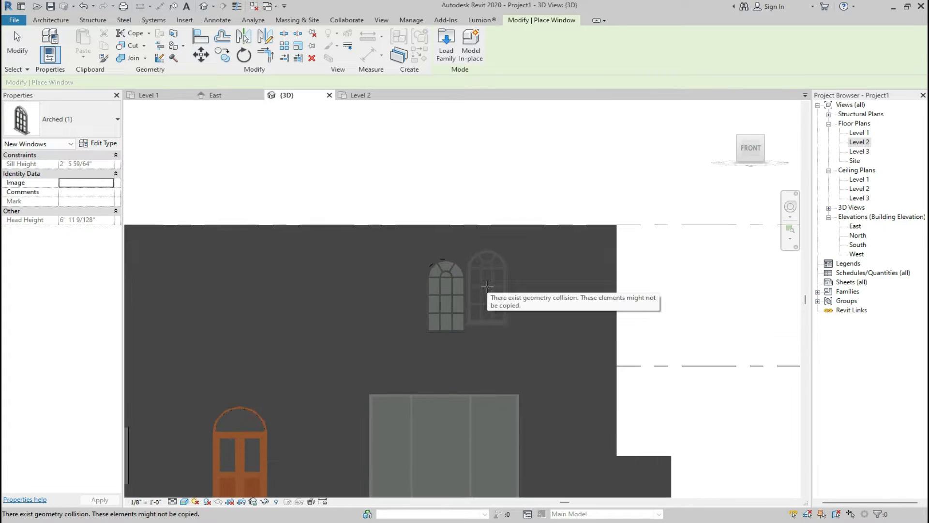
key("Escape")
key("Escape")
scroll(499, 315, "down", 3)
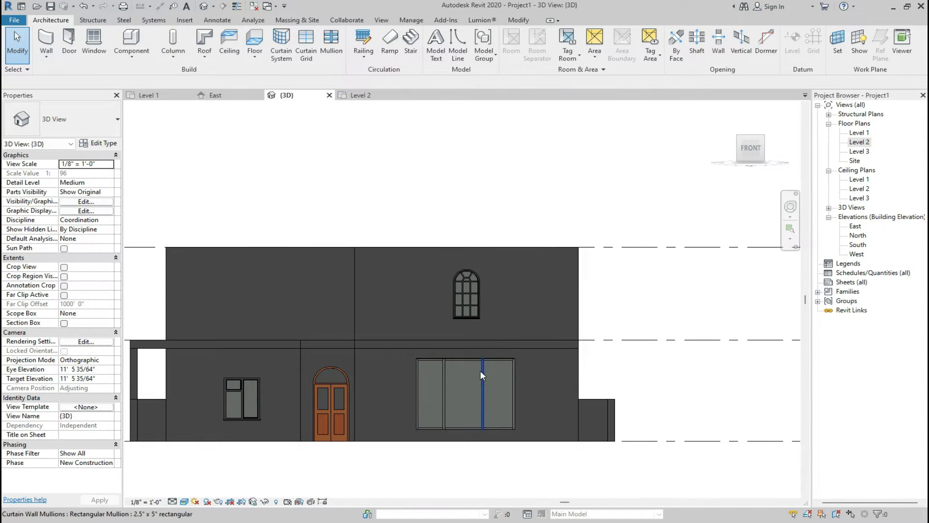
key("alt+Tab")
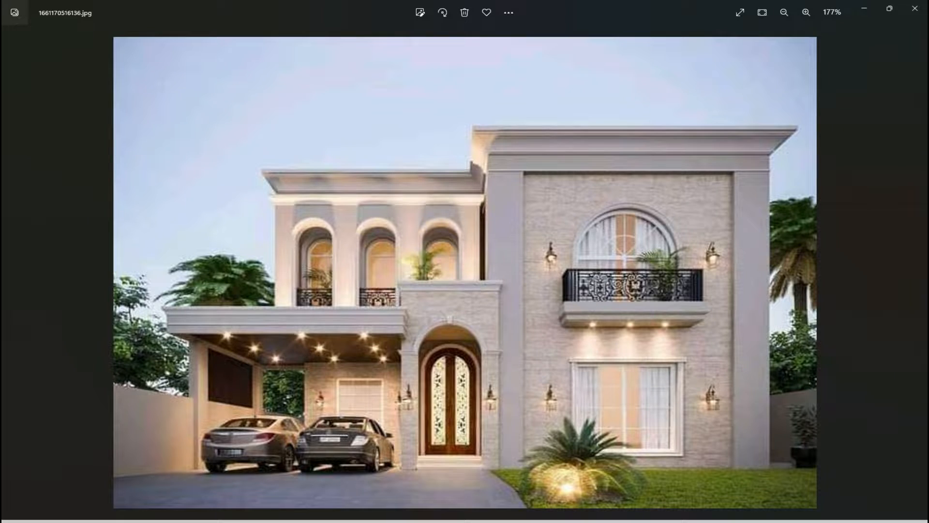
key("alt+Tab")
scroll(489, 264, "up", 3)
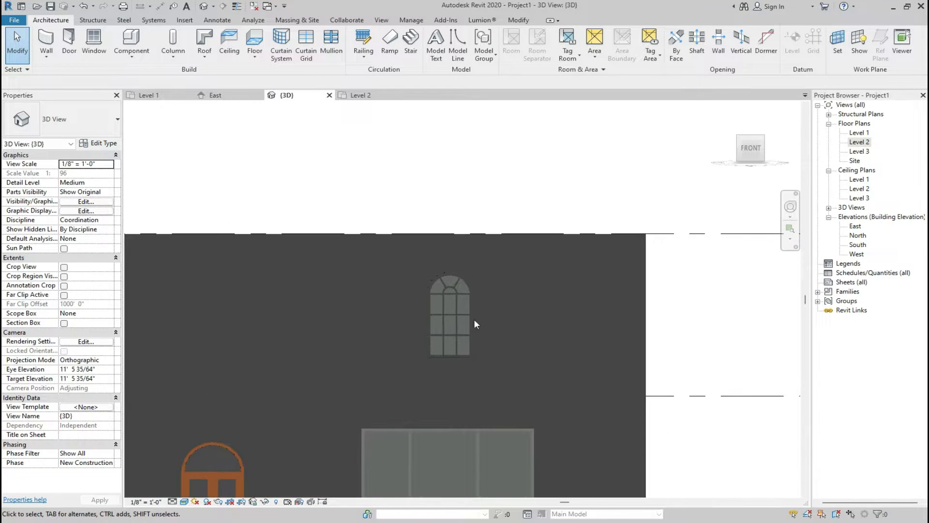
Set the upper arched window's type to a height of 6' and a width of 7' to match the reference photo.
key("alt+Tab")
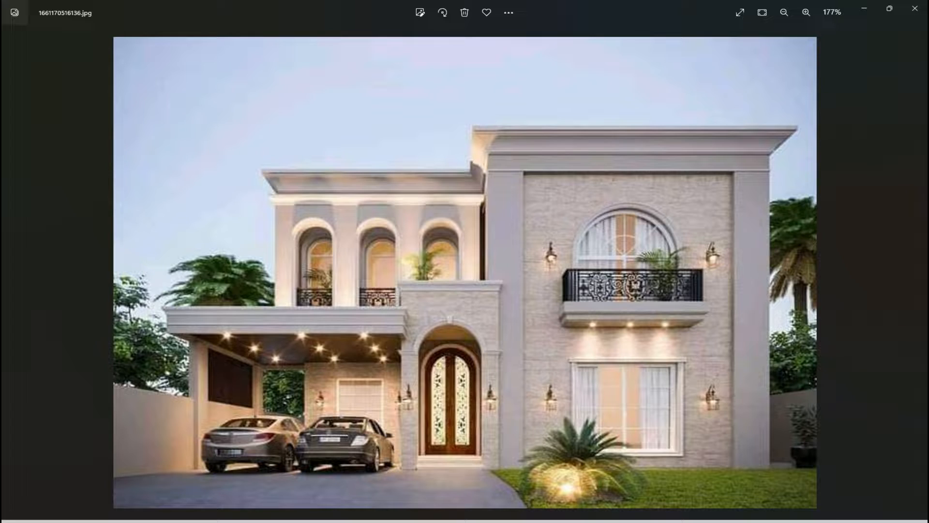
key("alt+Tab")
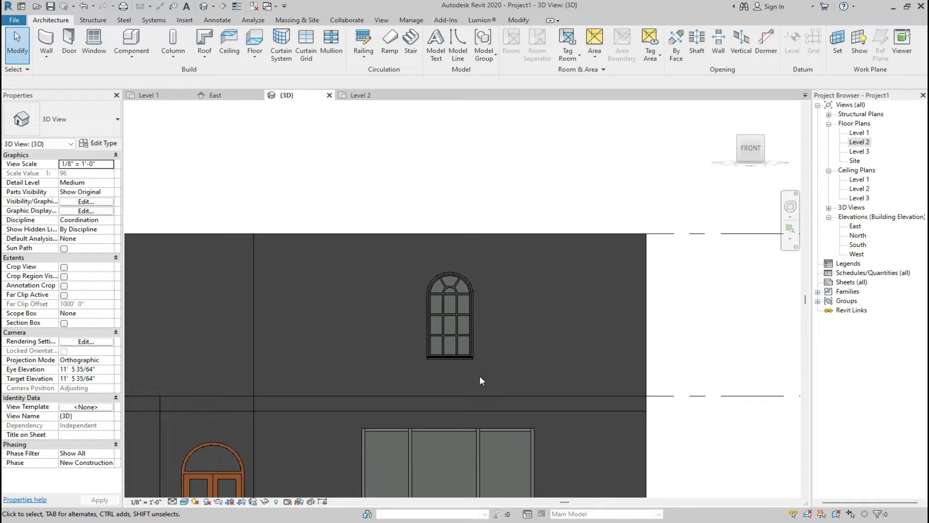
left_click(454, 356)
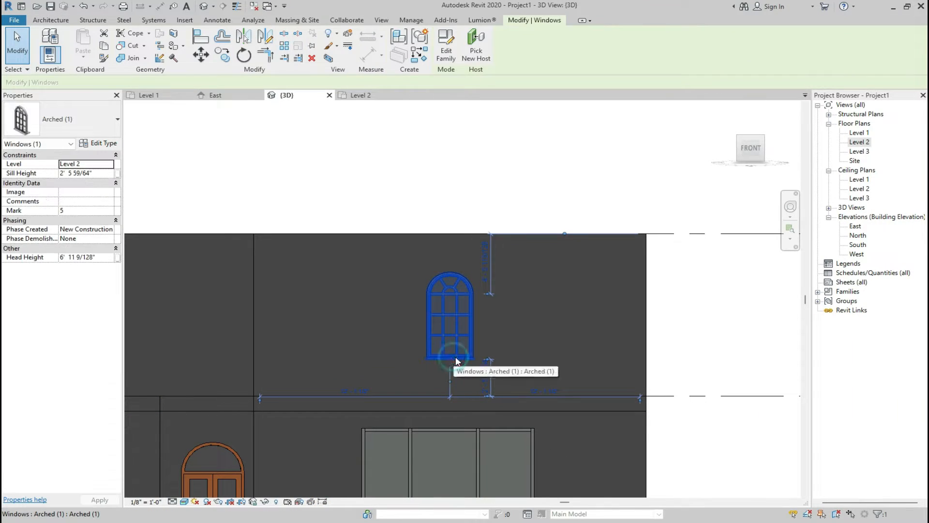
left_click(99, 144)
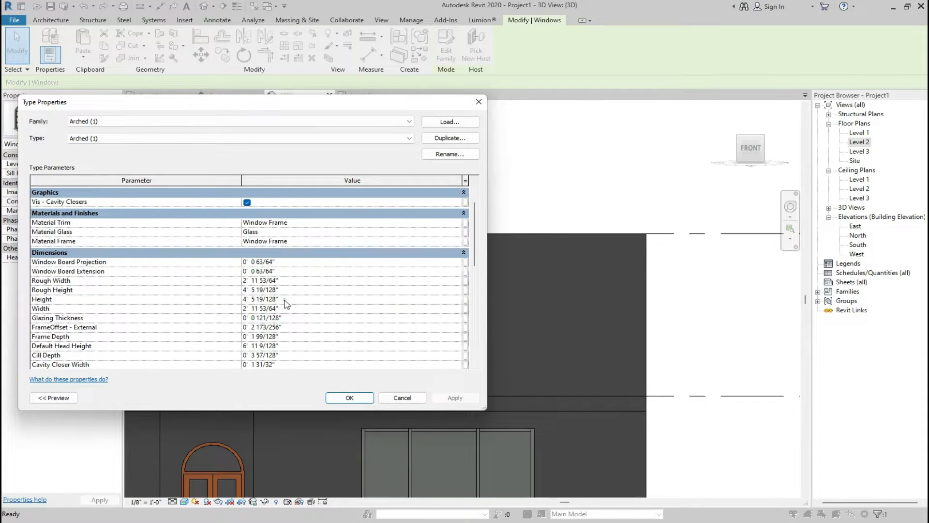
left_click(286, 300)
type("6")
key("Return")
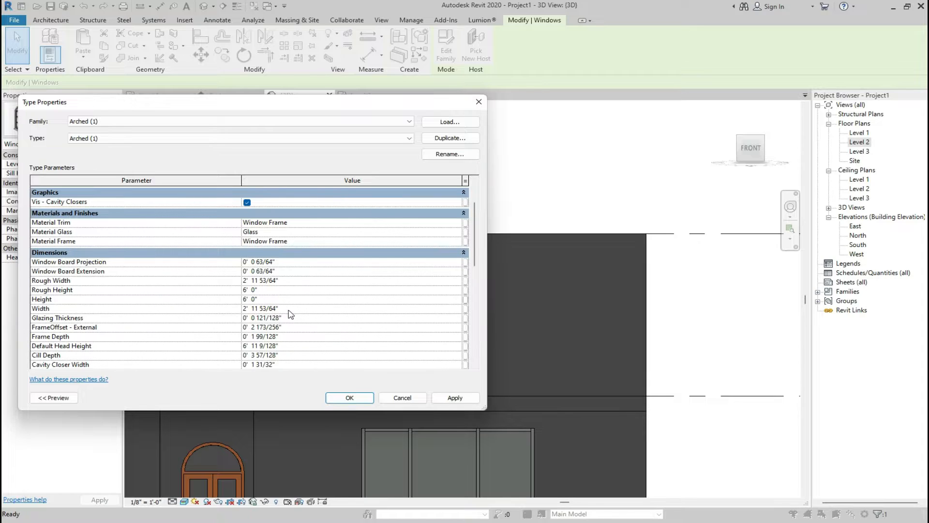
left_click(288, 310)
type("7")
key("Return")
left_click(454, 398)
left_click_drag(371, 103, 267, 126)
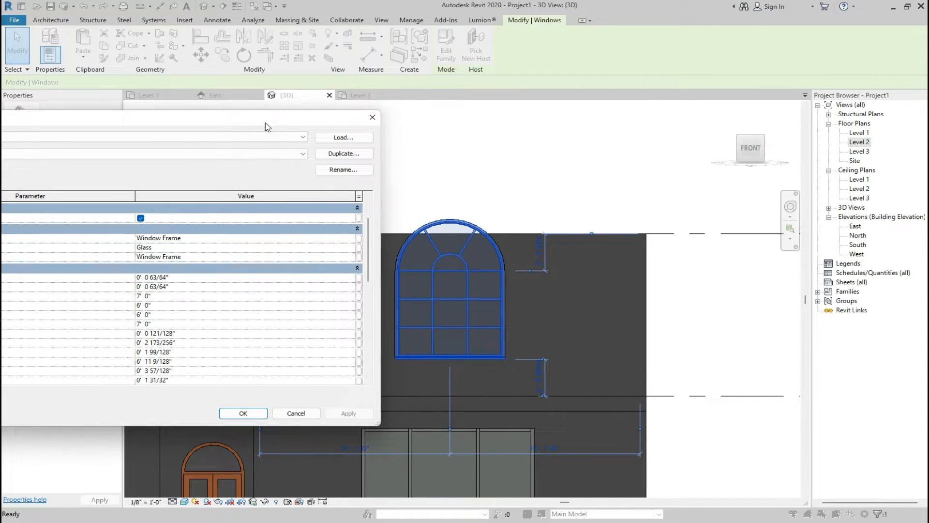
left_click(242, 412)
Nudge the arched window down its wall to a sill height of 0' 1 59/64" above Level 2.
key("Down")
key("Down")
key("Down")
key("Down")
key("Down")
key("Down")
key("Down")
key("Down")
key("Down")
key("Down")
key("Down")
key("Down")
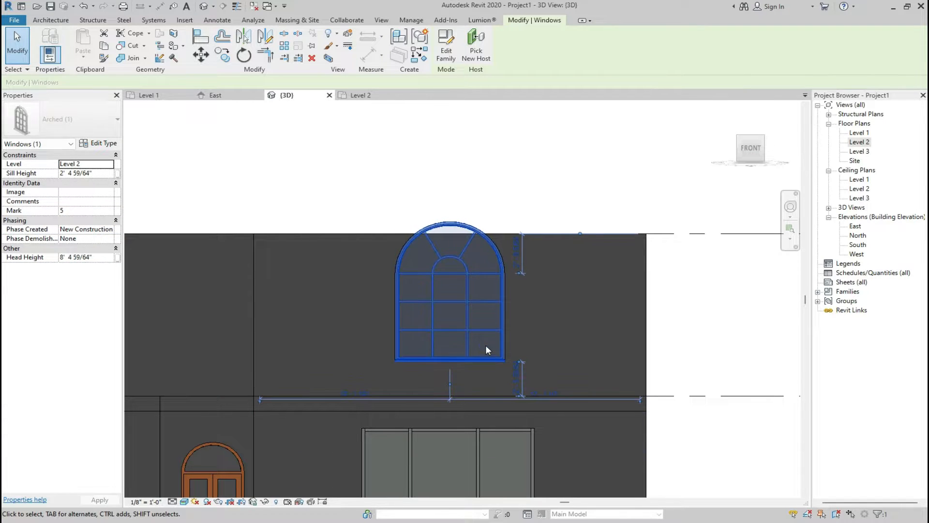
key("Down")
key("Down")
key("Down")
key("Down")
key("Down")
key("Down")
key("Down")
key("Down")
key("Down")
key("Down")
key("Down")
key("Down")
key("Down")
key("Down")
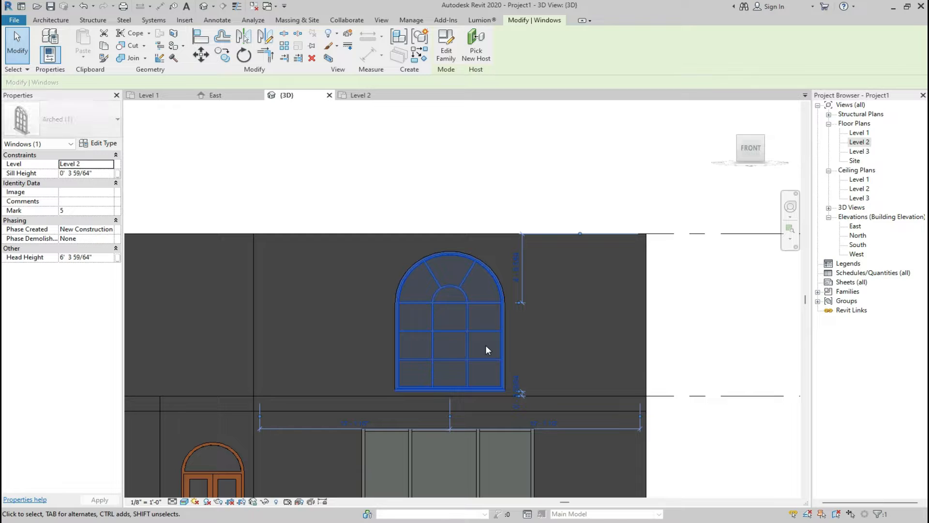
key("Down")
key("Down")
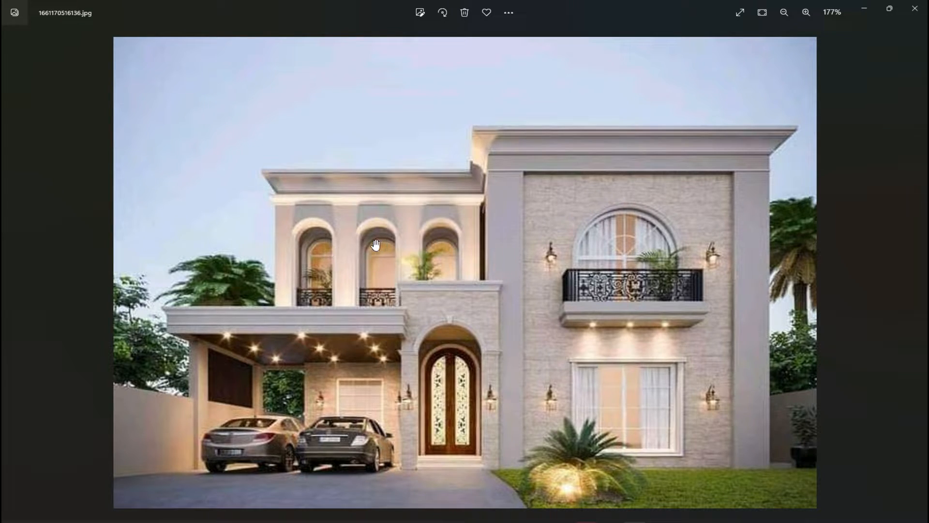
left_click(633, 520)
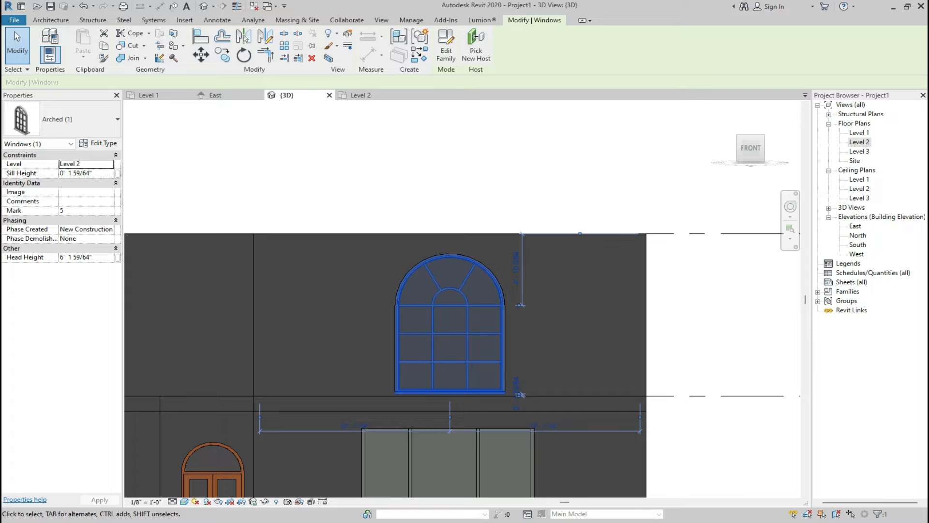
Place another Arched (1) window on the Level 2 plan in the recessed front wall over the carport, 5' 0" from its outer corner.
left_click(358, 95)
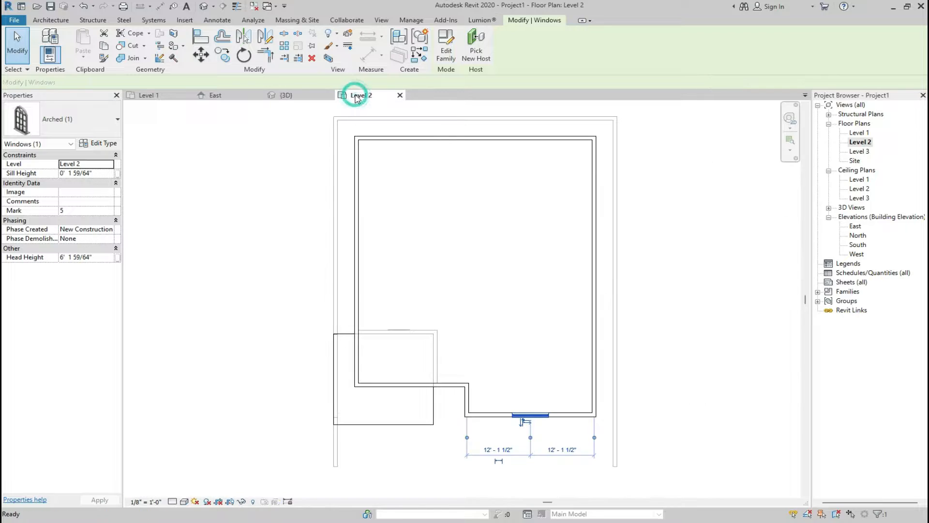
scroll(406, 390, "up", 5)
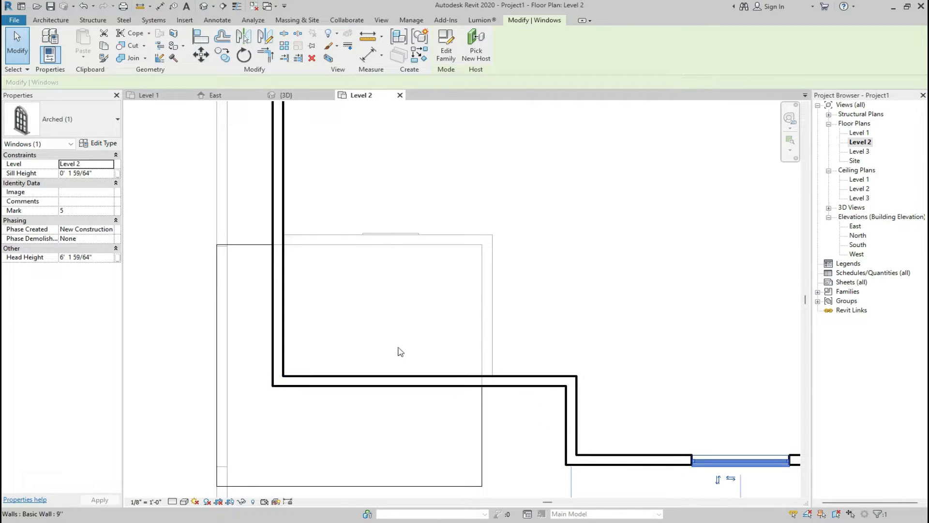
left_click(87, 130)
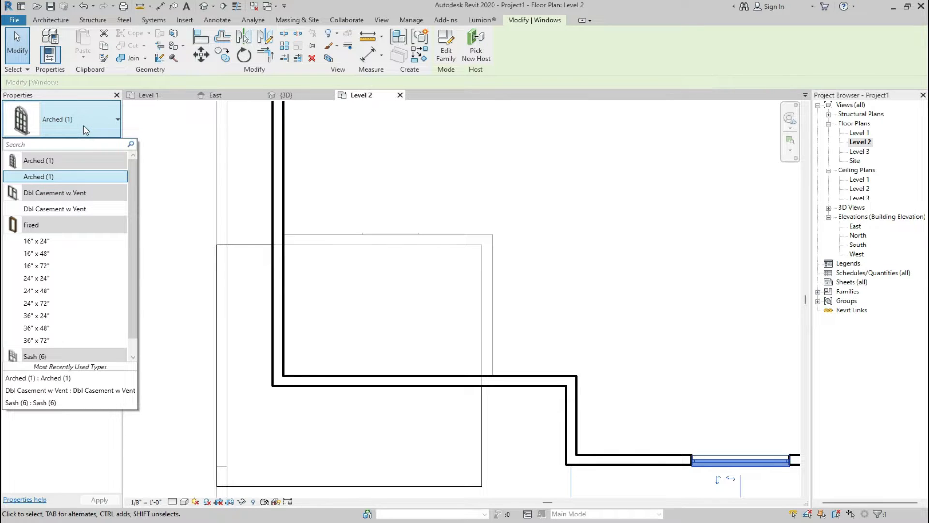
left_click(85, 129)
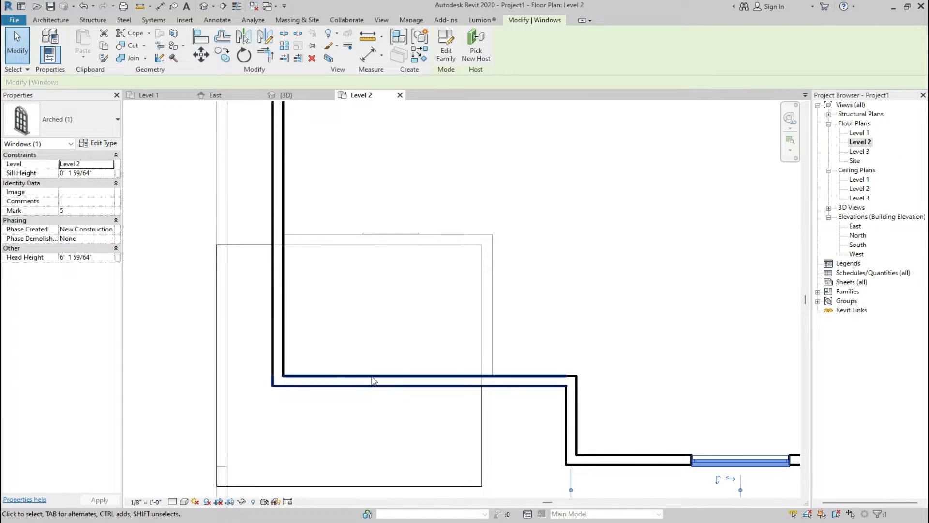
left_click(68, 119)
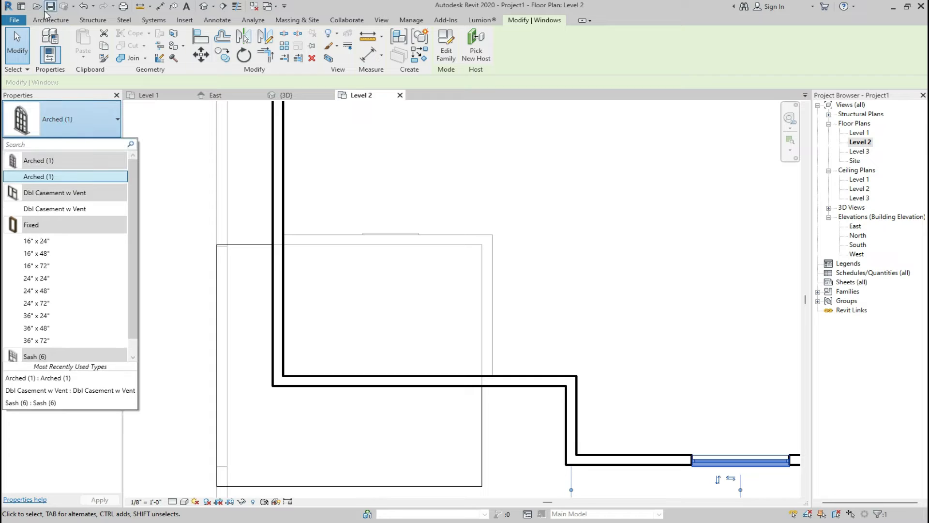
left_click(51, 20)
left_click(93, 41)
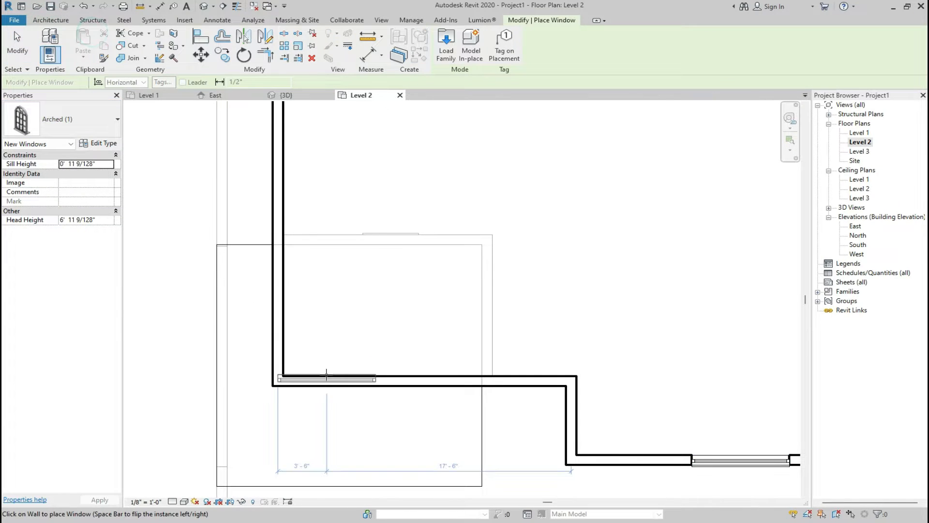
left_click(347, 379)
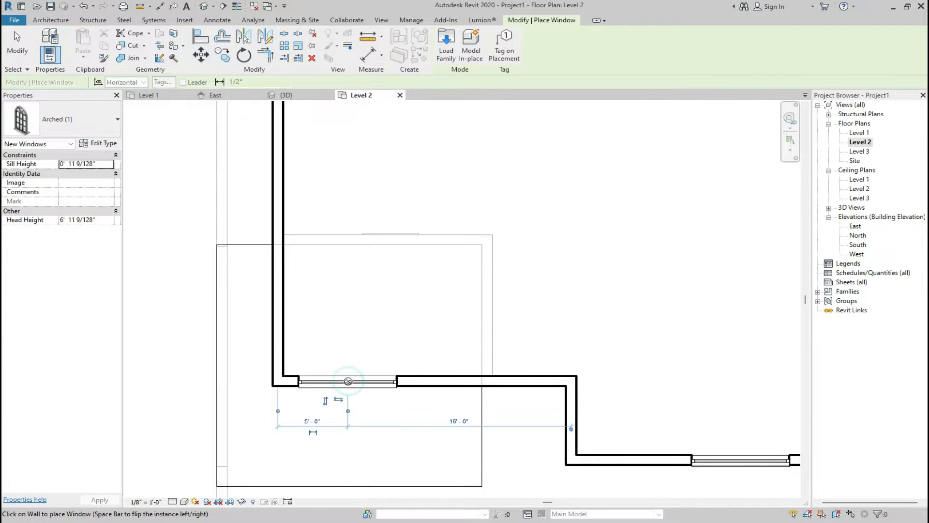
key("Escape")
key("Escape")
Duplicate the carport-side window's type as Arched (1) 2, give it a narrower width, and return to the 3D front view.
left_click(350, 386)
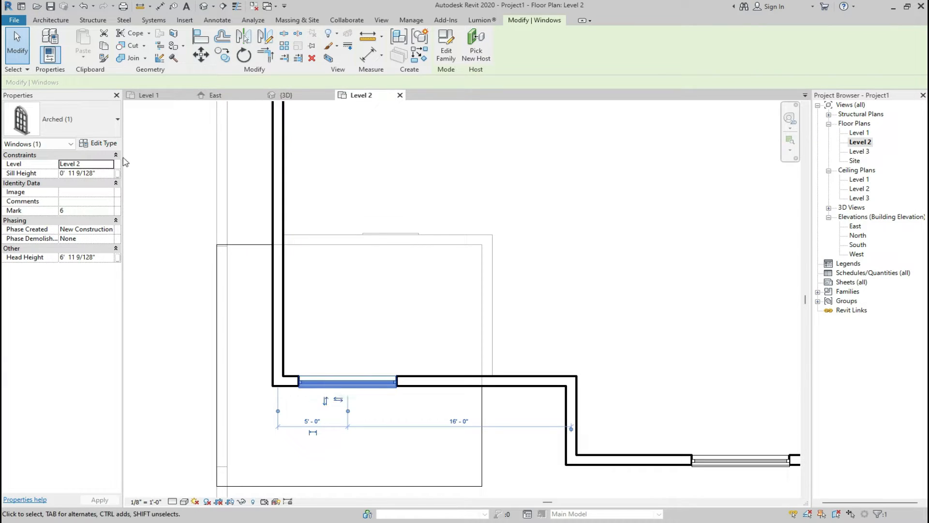
left_click(99, 141)
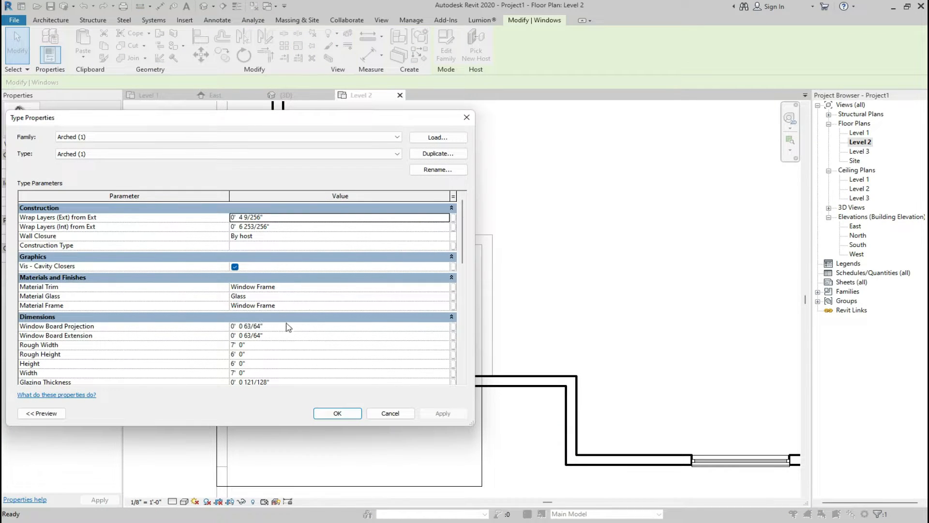
left_click(437, 153)
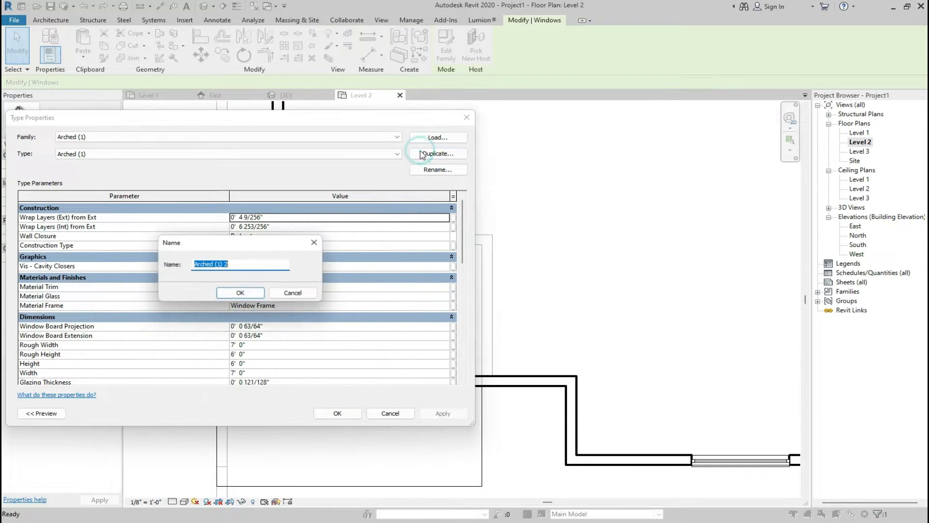
left_click(246, 293)
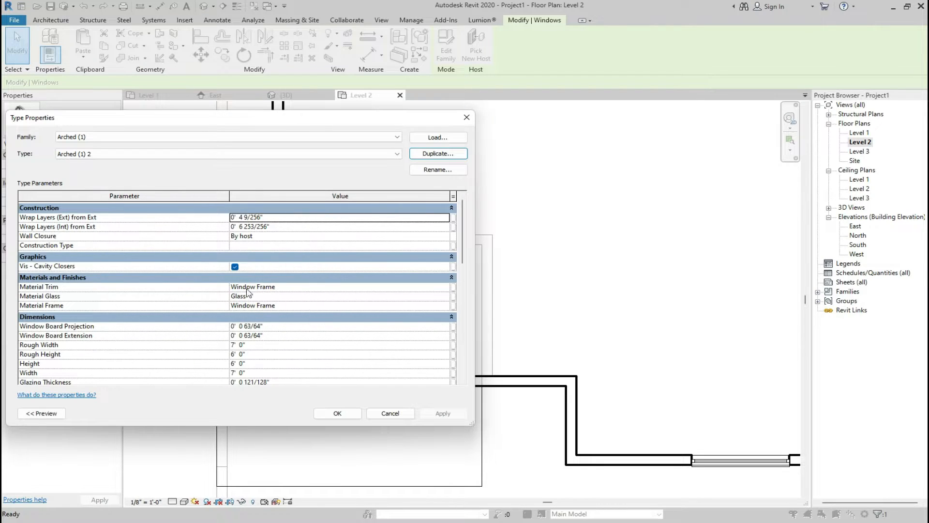
scroll(249, 298, "down", 2)
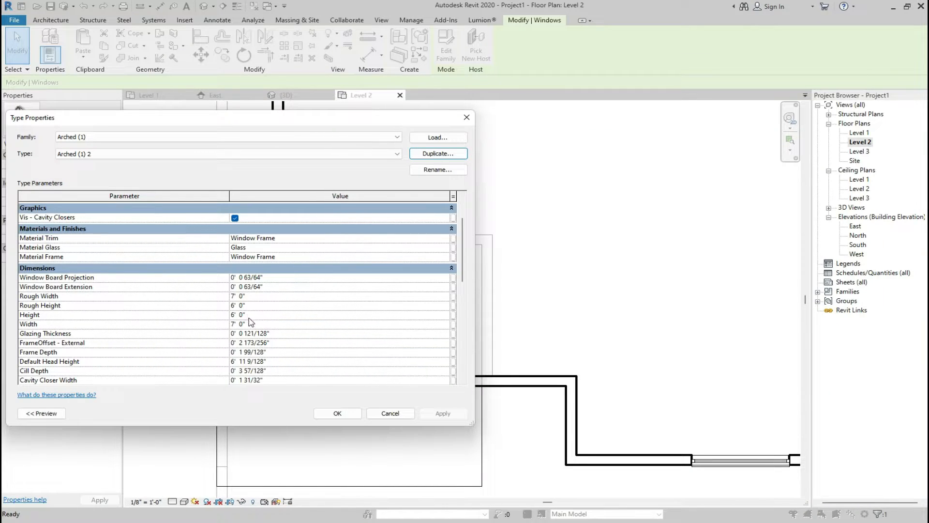
left_click(251, 323)
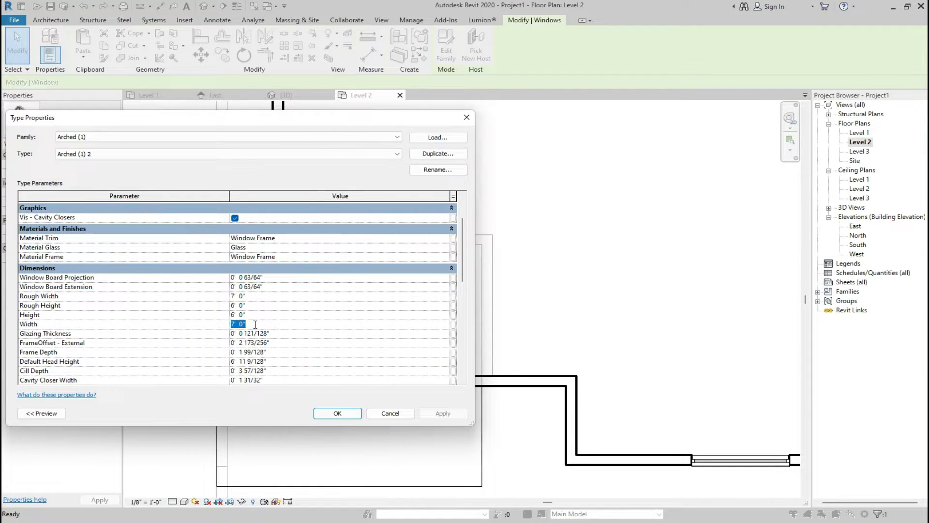
left_click(334, 413)
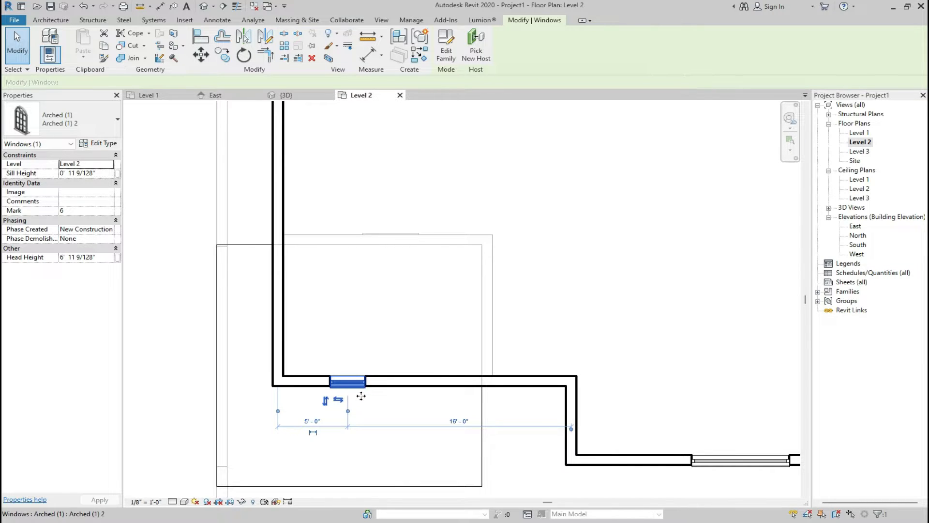
left_click(309, 95)
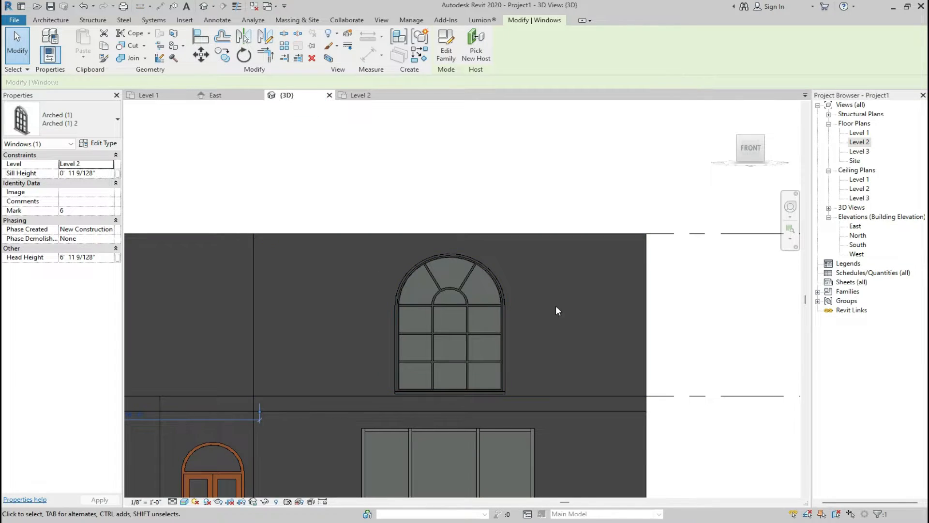
Check the facade against the reference house photo and set the Arched (1) 2 window type's width to 3' from the Level 2 plan.
scroll(397, 295, "down", 3)
scroll(305, 321, "up", 2)
scroll(306, 322, "up", 1)
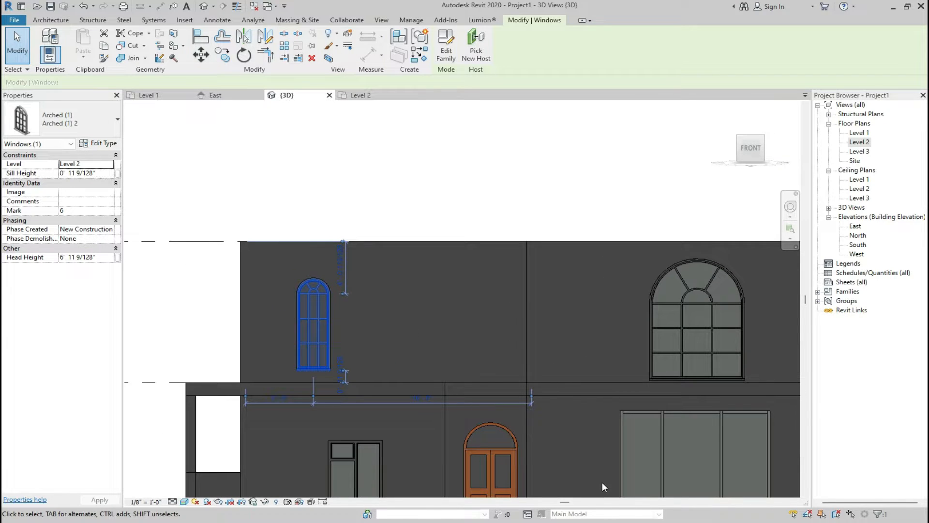
key("alt+Tab")
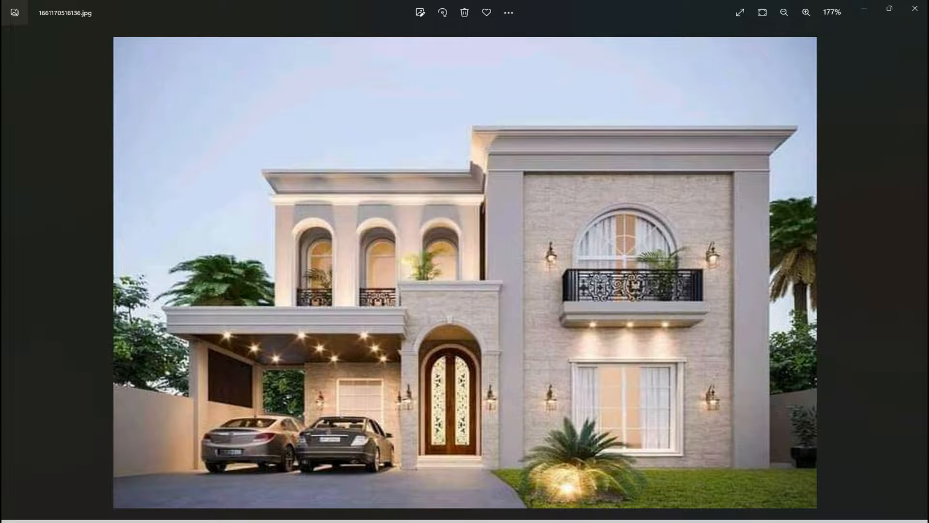
key("alt+Tab")
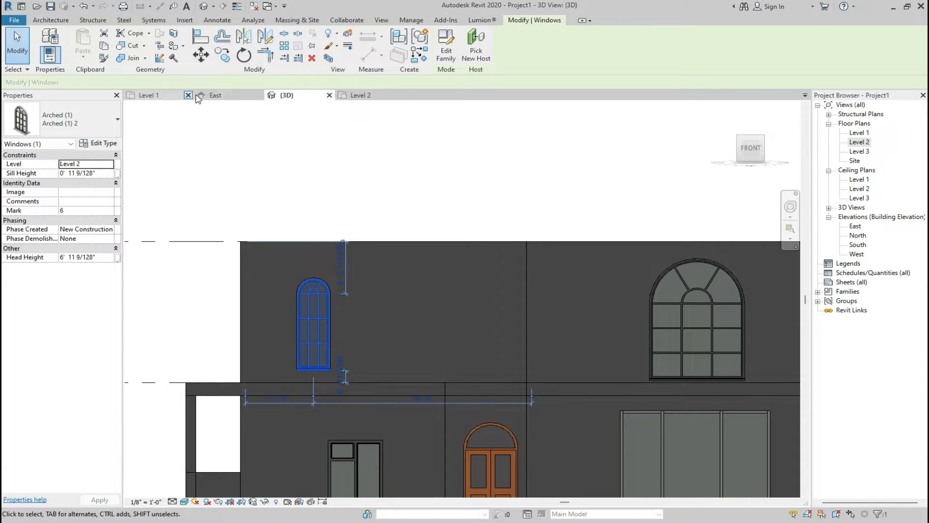
left_click(356, 95)
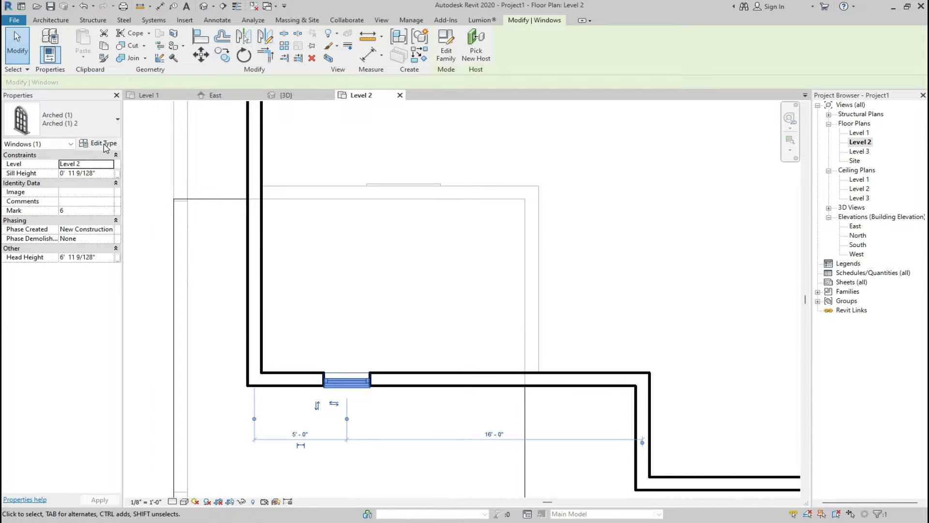
left_click(105, 144)
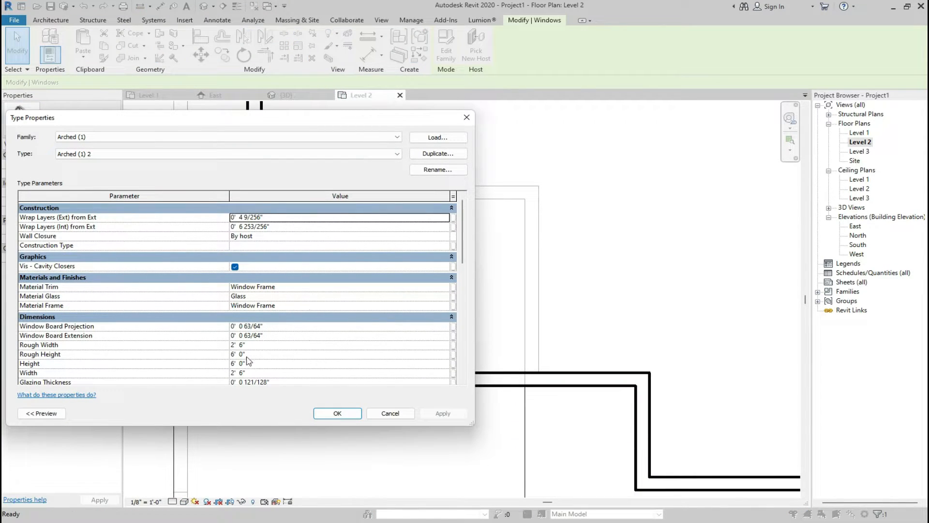
left_click(251, 374)
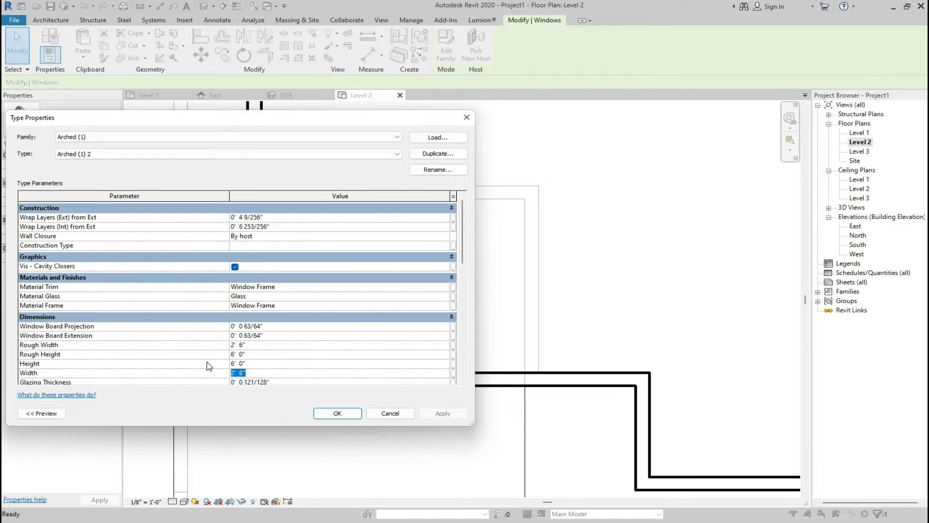
type("3")
left_click(442, 414)
left_click(338, 413)
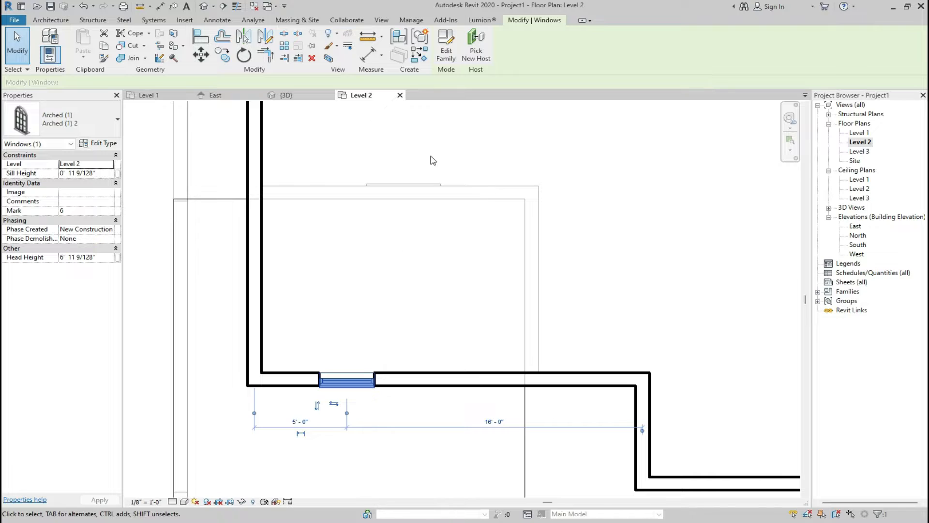
Place two more Arched (1) 2 windows in the same front wall, to the right of the existing one.
left_click(419, 54)
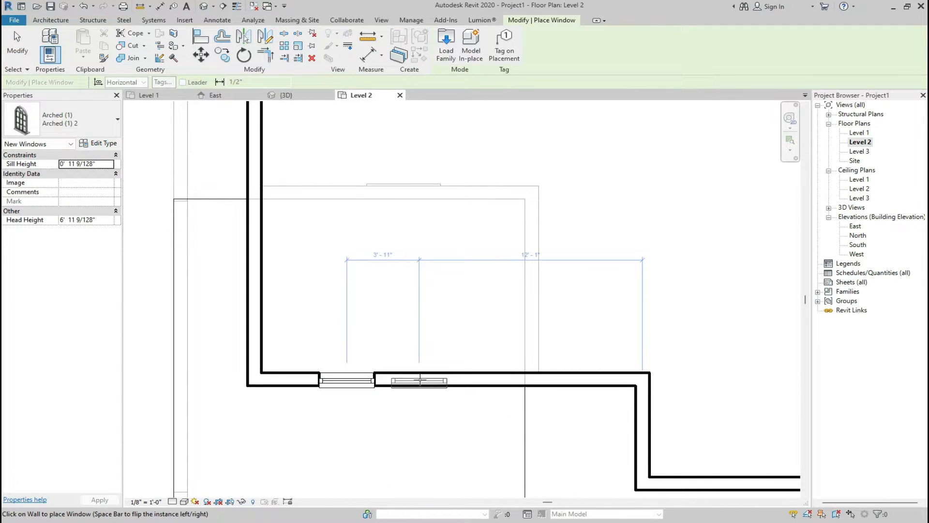
left_click(420, 380)
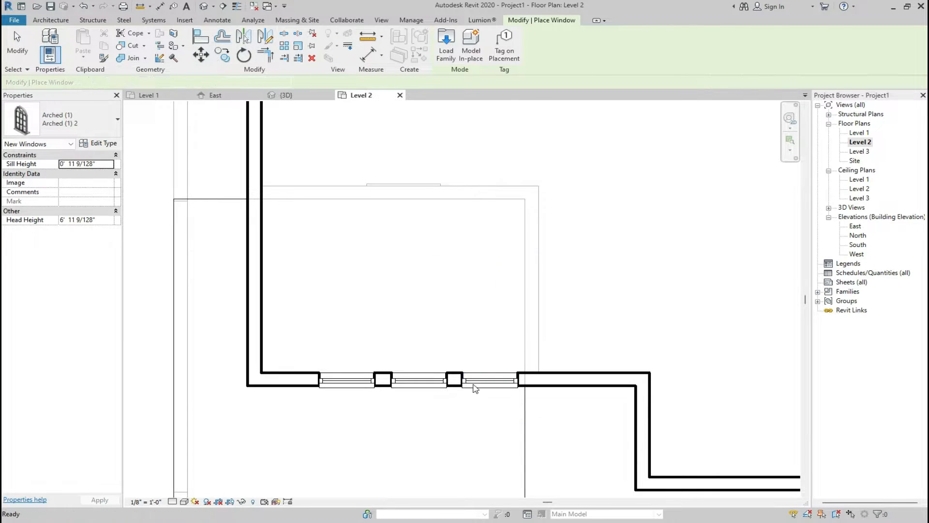
key("Escape")
key("Escape")
Shift the first window left to about 3'-6" from the wall corner and the middle window left to about 4'-10" from it.
left_click(341, 379)
key("Left")
key("Left")
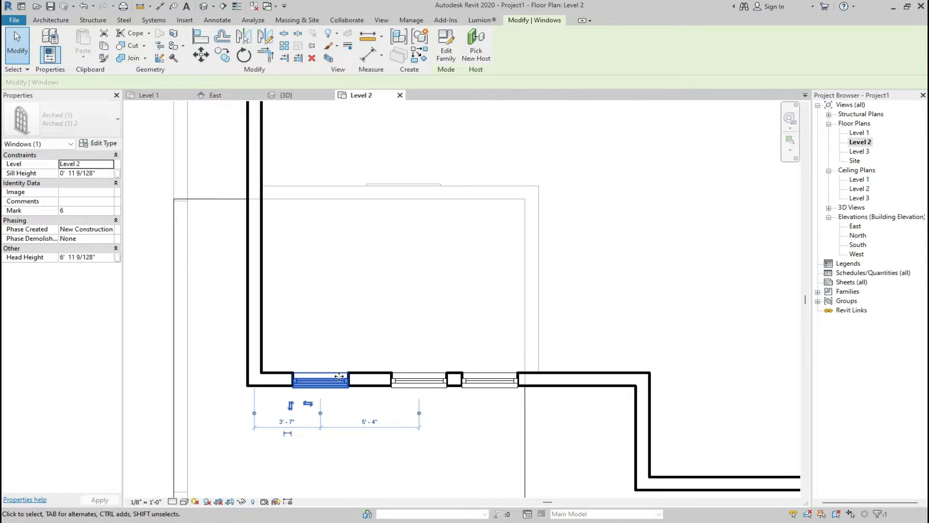
left_click(416, 382)
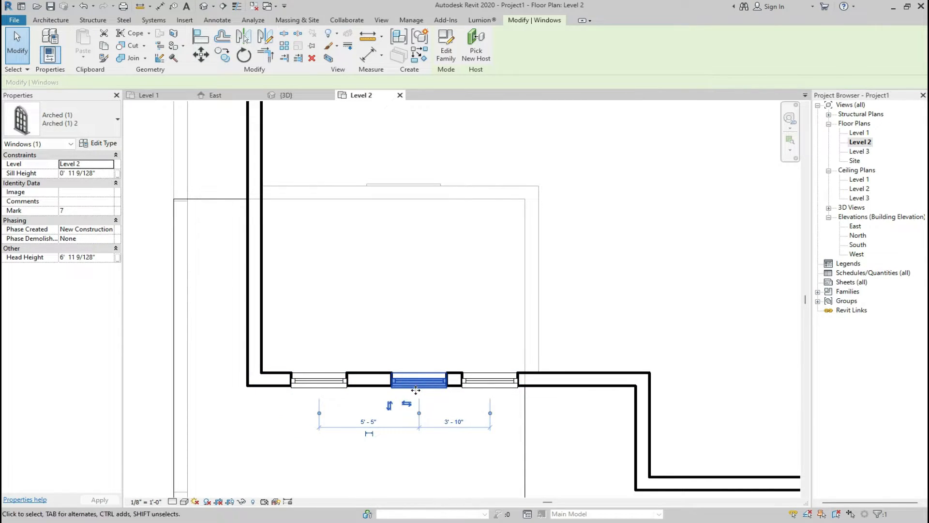
key("Left")
key("Left")
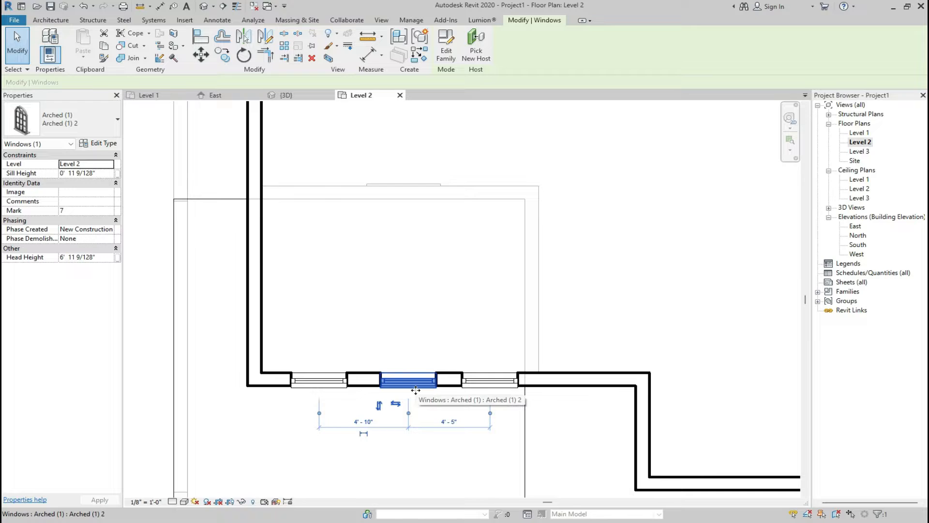
Shift the first arched window further left, to about 2'-9" from the wall corner.
left_click(322, 382)
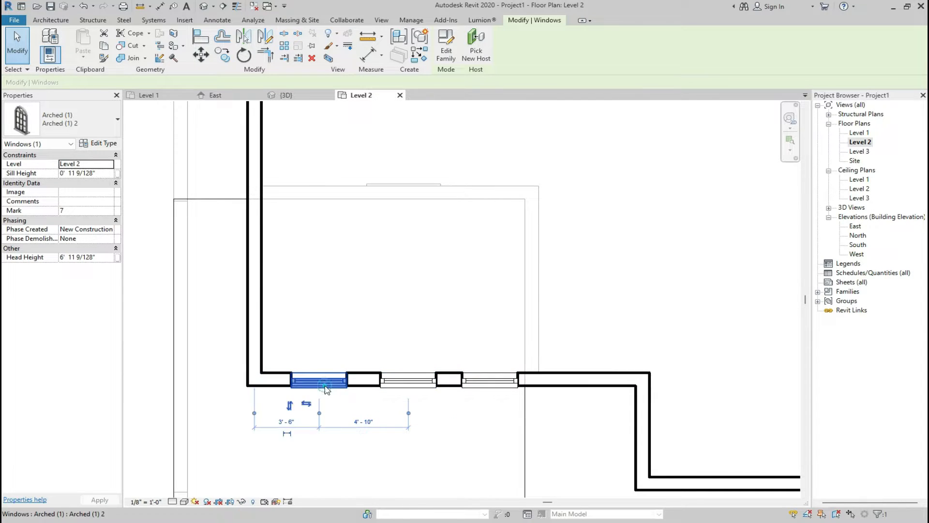
key("Left")
key("Left")
key("Left")
key("Left")
key("Left")
key("Left")
key("Left")
key("Left")
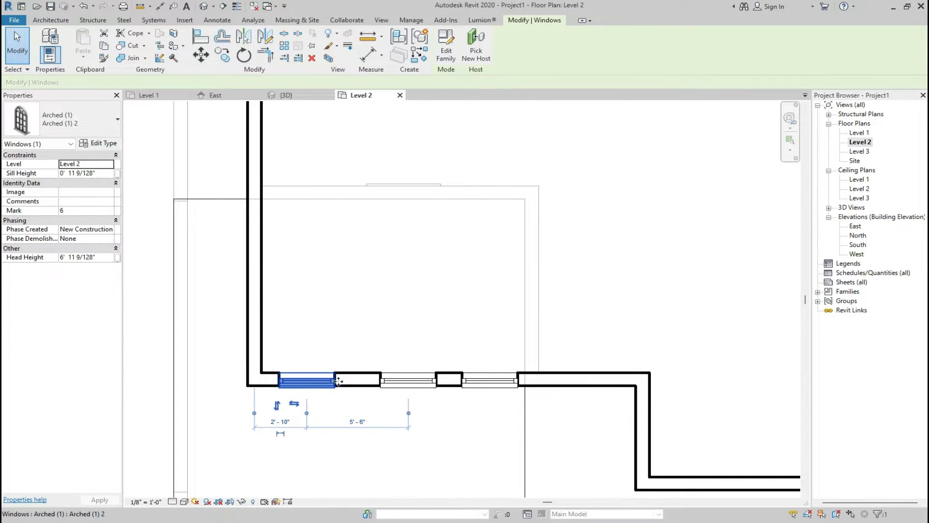
Shift the middle arched window left to about 4'-10" from the first window.
left_click(400, 383)
key("Left")
key("Left")
key("Left")
key("Left")
key("Left")
key("Left")
key("Left")
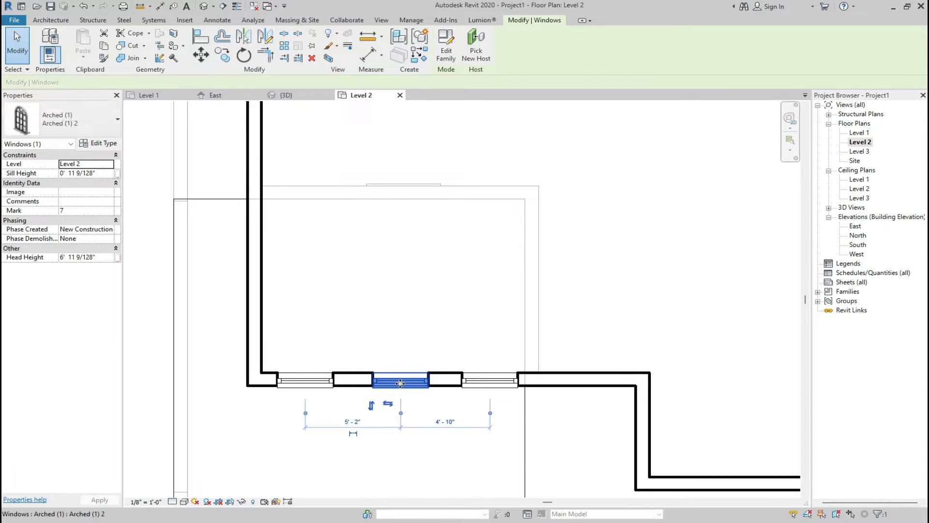
Shift the third arched window left to about 4'-6" from the middle window.
left_click(489, 382)
key("Left")
key("Left")
key("Left")
key("Left")
key("Left")
key("Left")
key("Left")
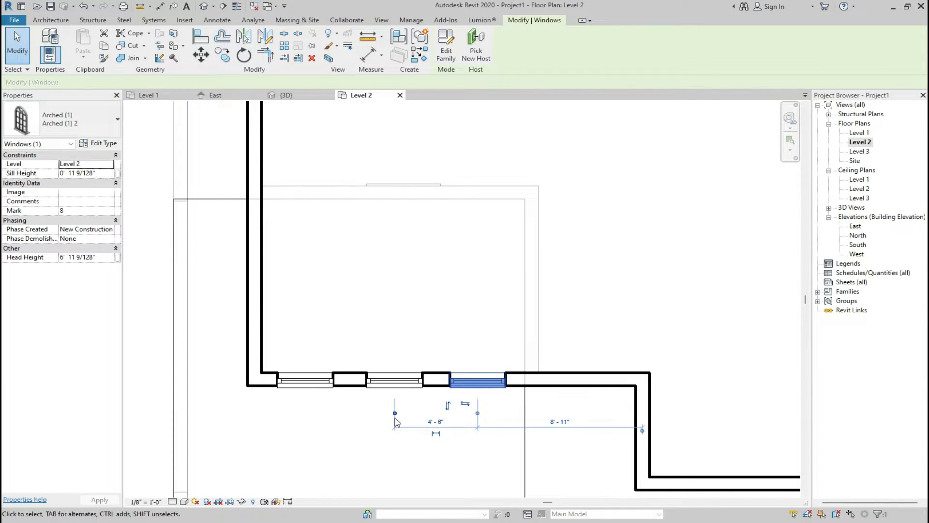
left_click(379, 423)
Compare the window row in 3D with the reference photo and move all three Level 2 windows together to the right along the wall.
left_click(301, 96)
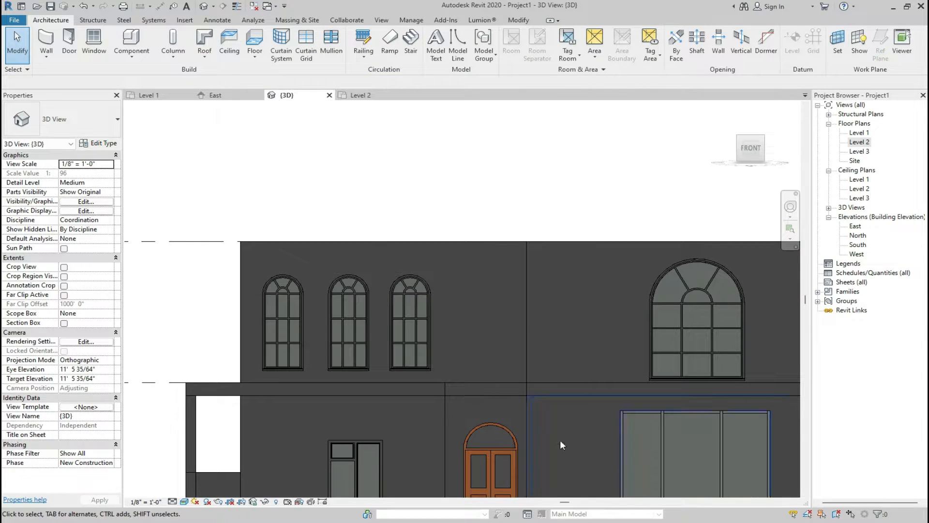
left_click(615, 522)
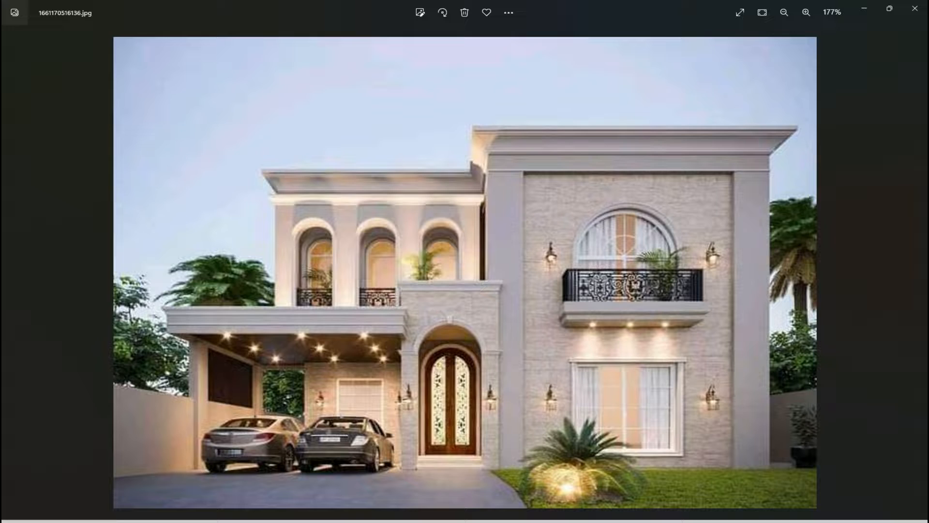
left_click(616, 521)
left_click(145, 94)
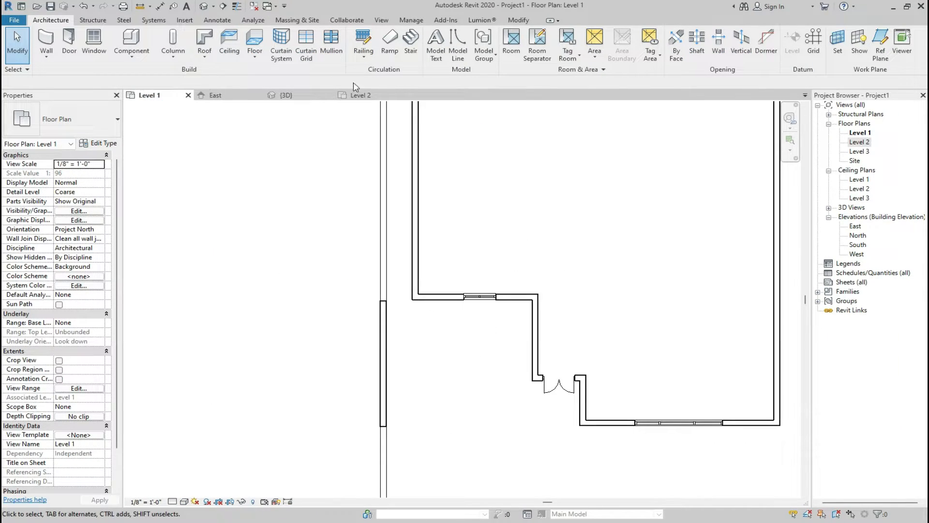
left_click(358, 95)
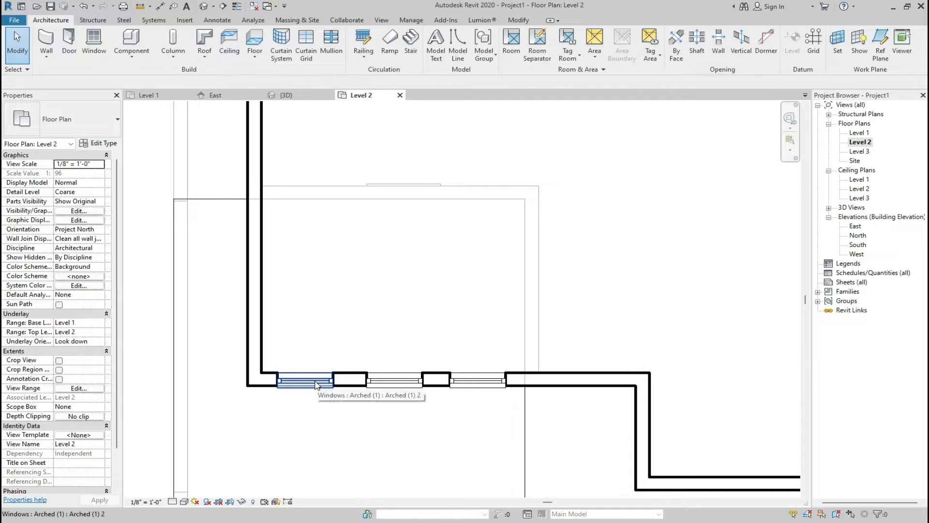
left_click(317, 385)
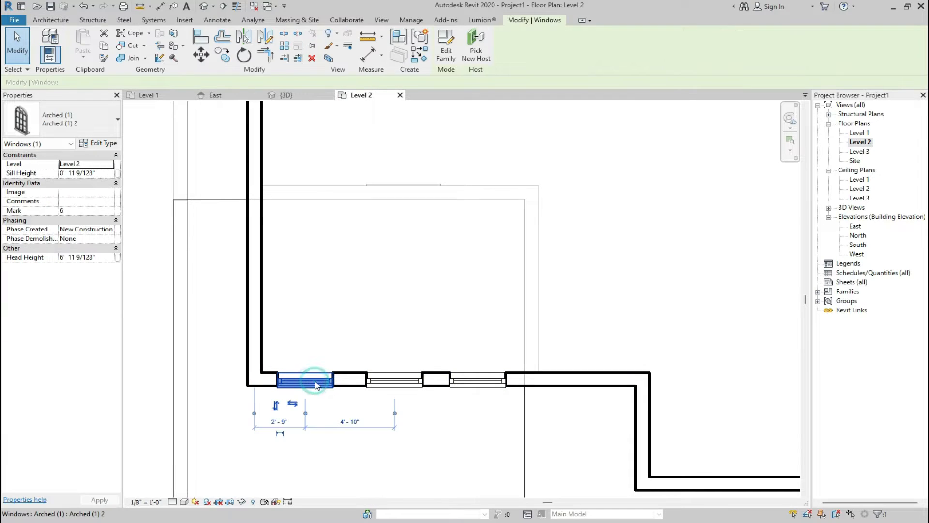
left_click(414, 384, "ctrl")
left_click(466, 378, "ctrl")
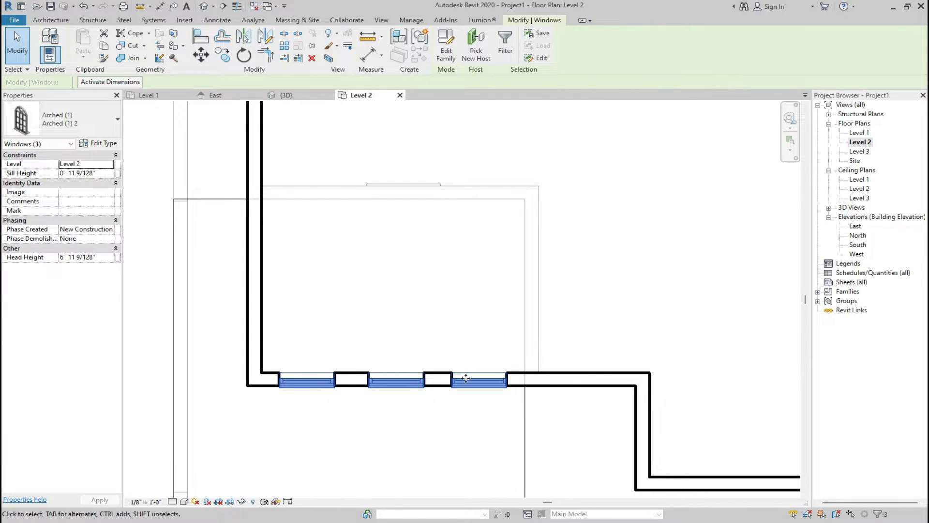
left_click_drag(465, 378, 498, 379)
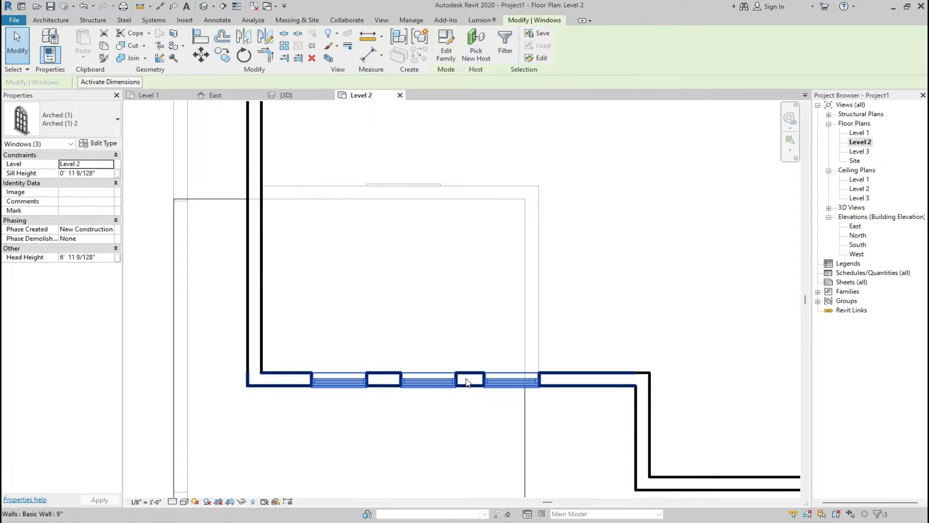
Shift only the first arched window left to about 4'-1" from the left wall corner.
key("Right")
key("Left")
key("Left")
left_click(350, 383)
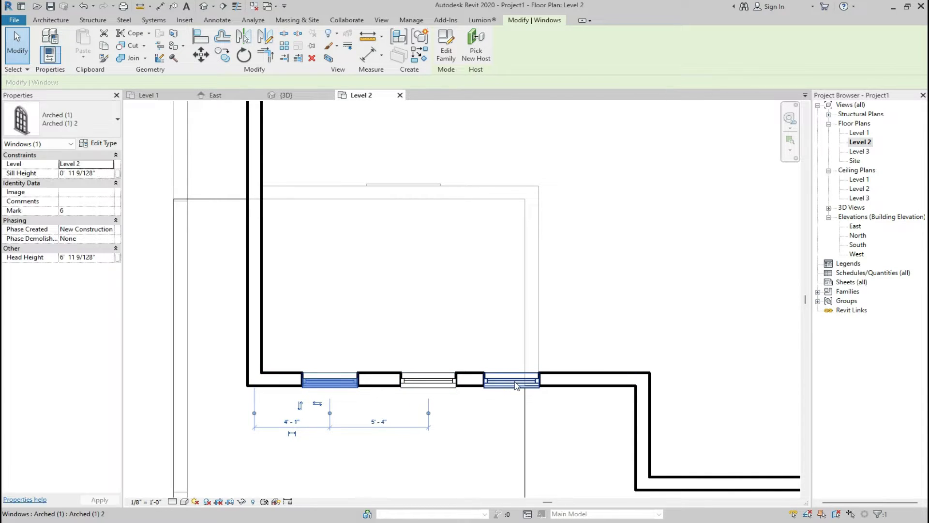
Shift the third arched window right to about 5' from the right end of the wall.
left_click(515, 382)
key("Right")
key("Right")
key("Right")
key("Right")
key("Right")
key("Right")
key("Right")
key("Right")
key("Right")
key("Right")
key("Right")
key("Right")
key("Right")
key("Right")
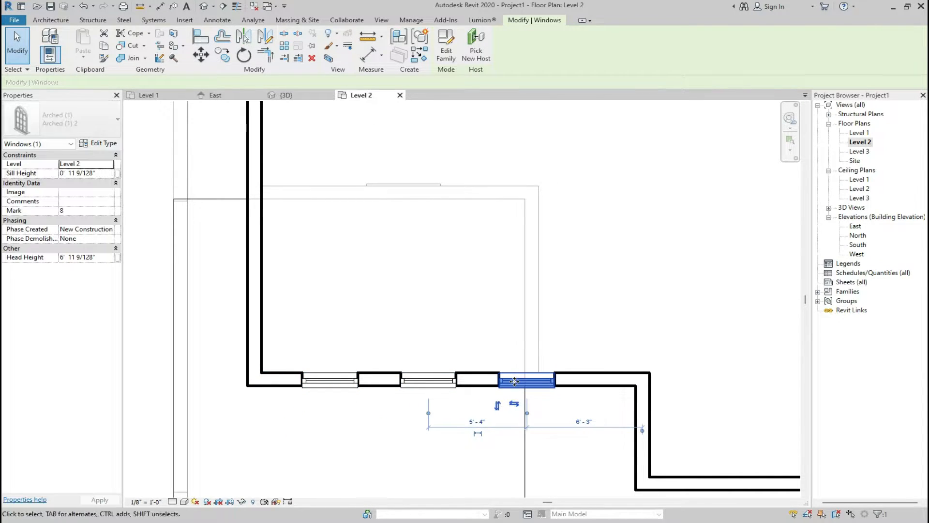
key("Right")
key("Right")
key("Right")
key("Right")
key("Right")
key("Right")
key("Right")
key("Right")
key("Right")
key("Right")
key("Right")
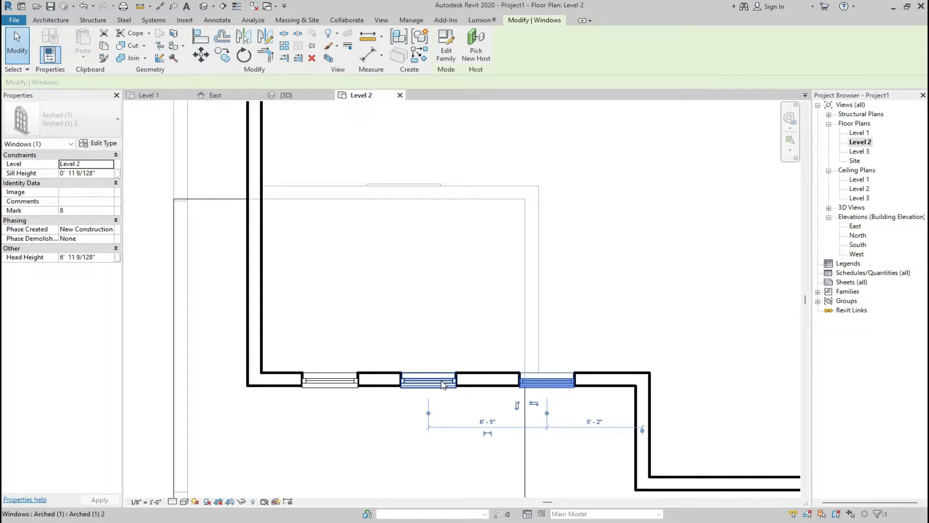
Shift the middle arched window right to about 6' from each neighbouring window and check the row in the 3D view.
left_click(433, 383)
key("Right")
key("Right")
key("Right")
key("Right")
key("Right")
key("Right")
key("Right")
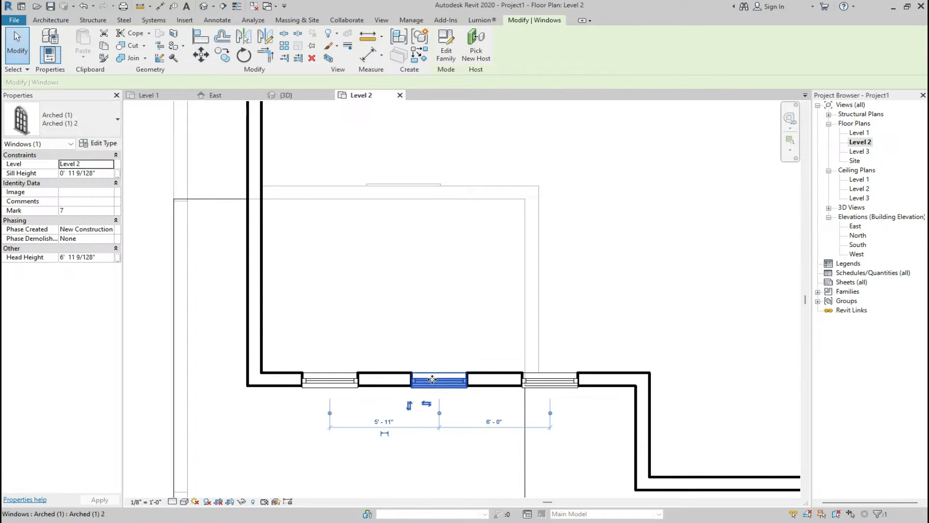
left_click(287, 95)
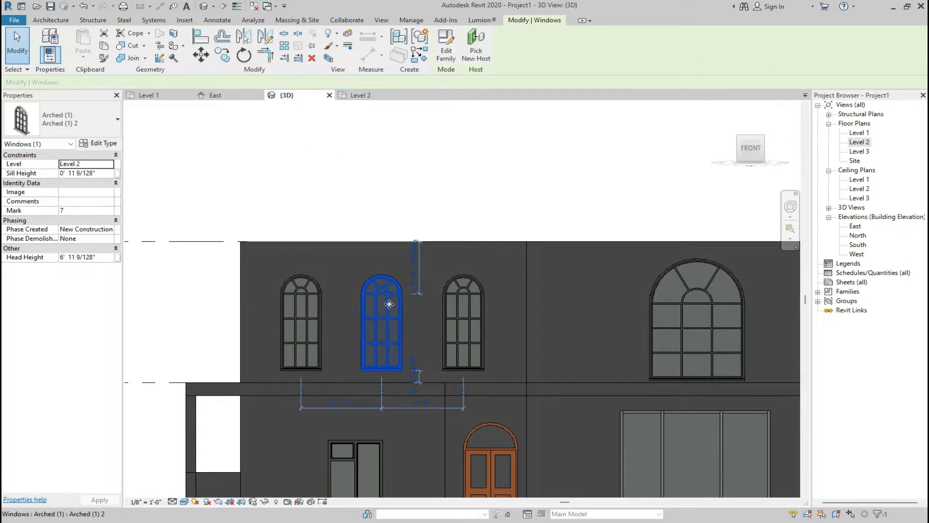
left_click(389, 218)
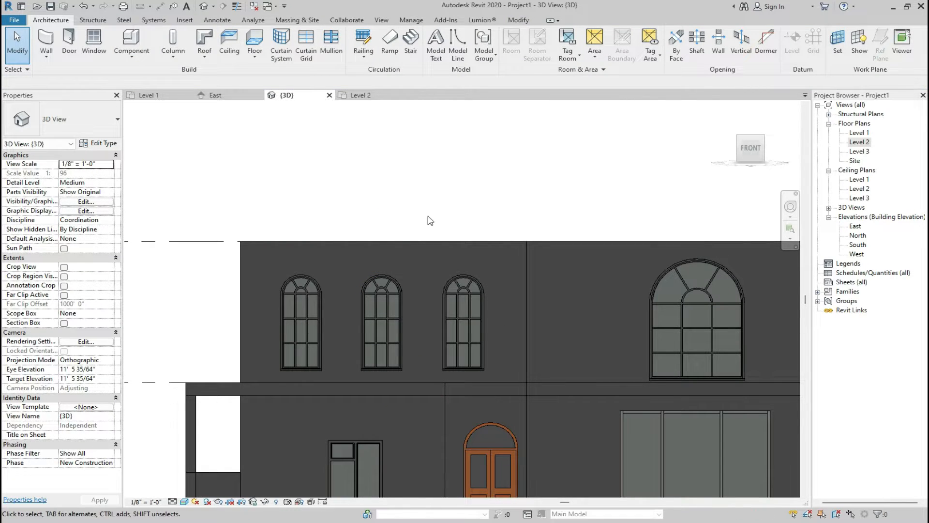
On Level 2, draw a 4' long, 9" wall forward from the left corner of the three-window wall, with its thickness flipped inward.
left_click(629, 521)
left_click(361, 95)
scroll(363, 312, "down", 1)
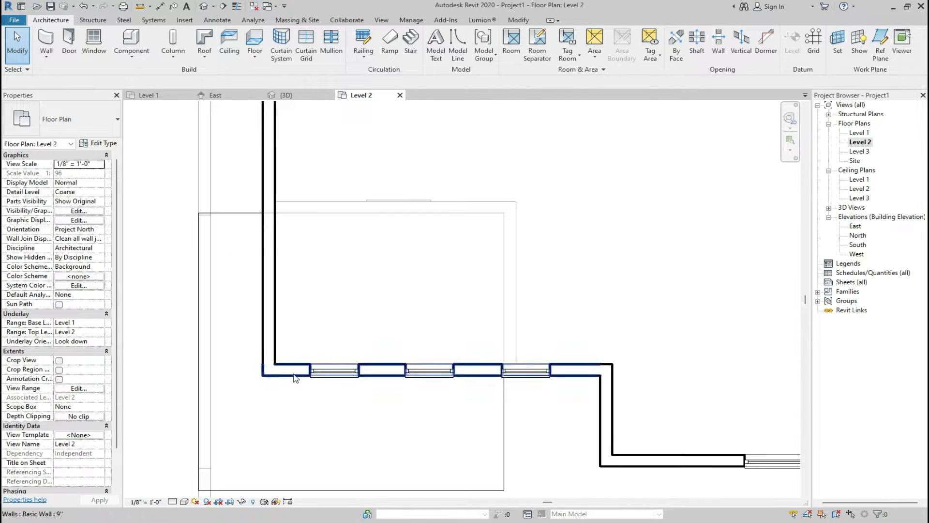
left_click(269, 360)
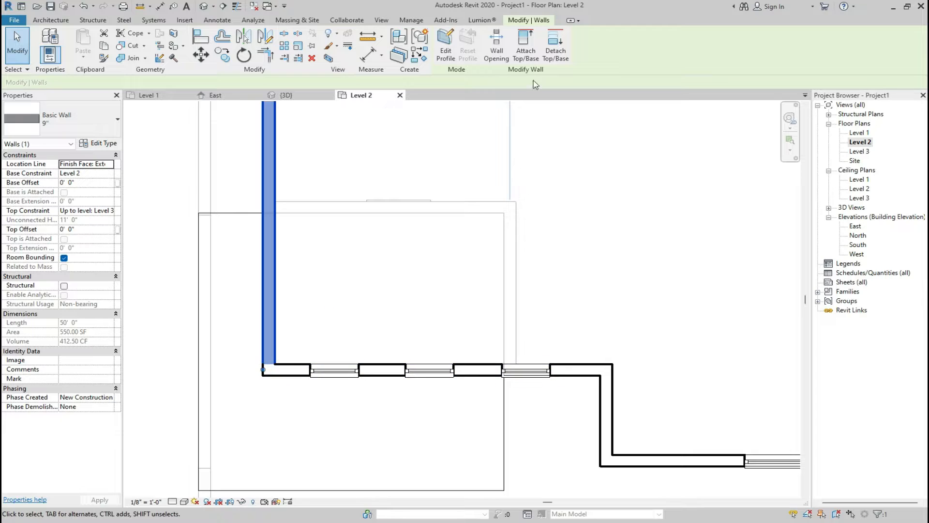
left_click(419, 54)
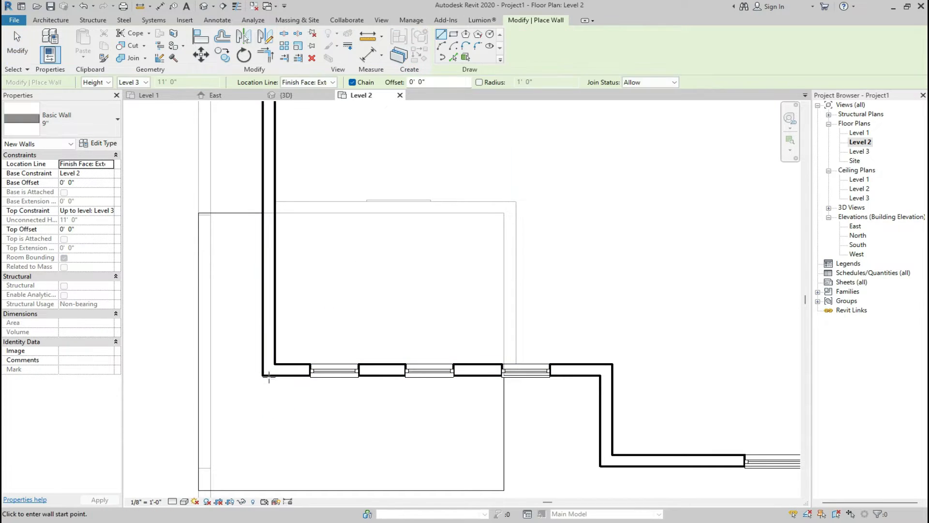
left_click(262, 376)
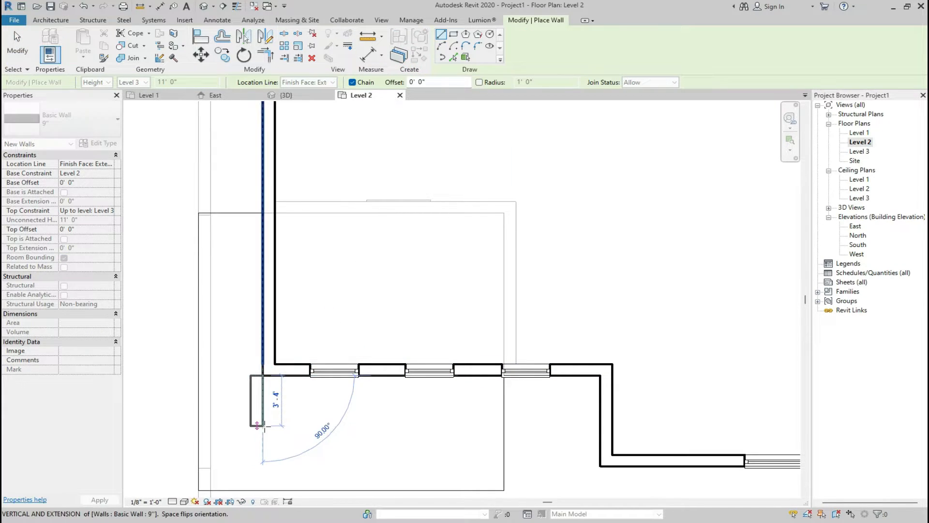
key("space")
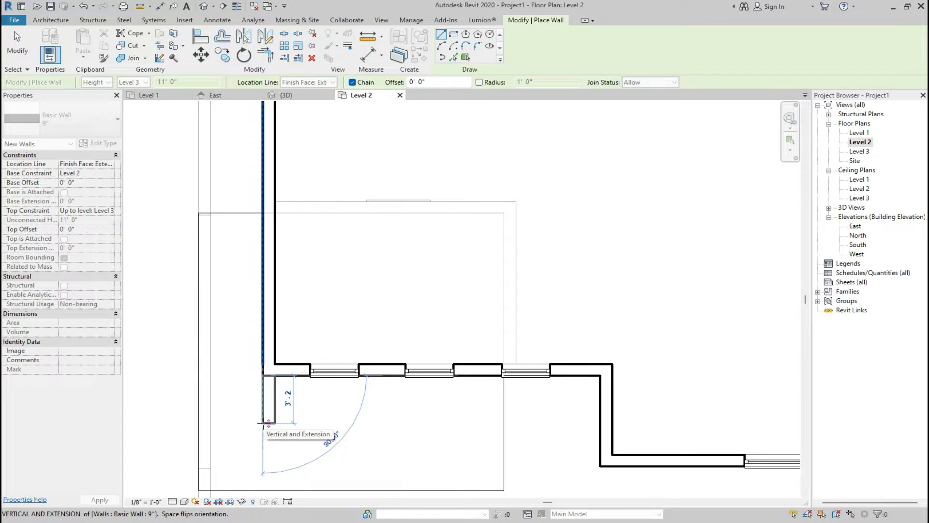
type("4'")
key("Return")
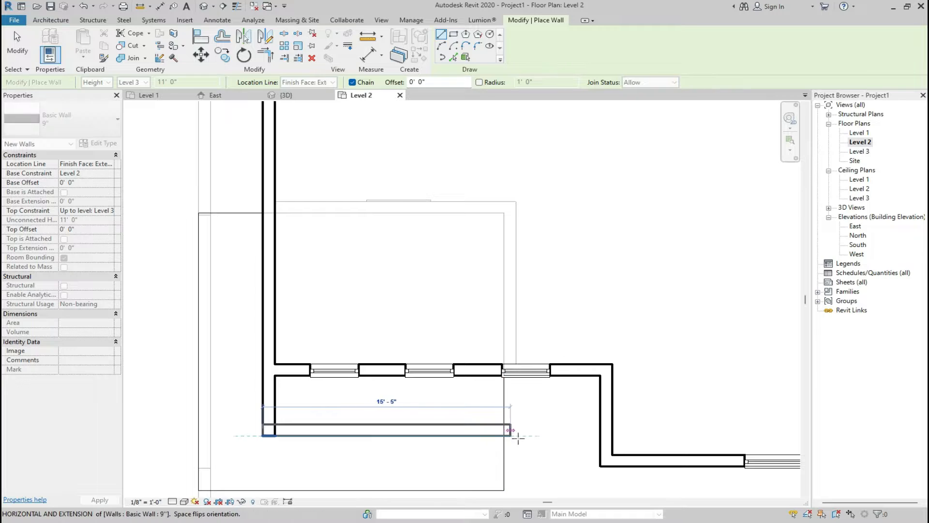
Continue the 9" wall across the front of the three windows until it meets the stepped return wall.
left_click(598, 435)
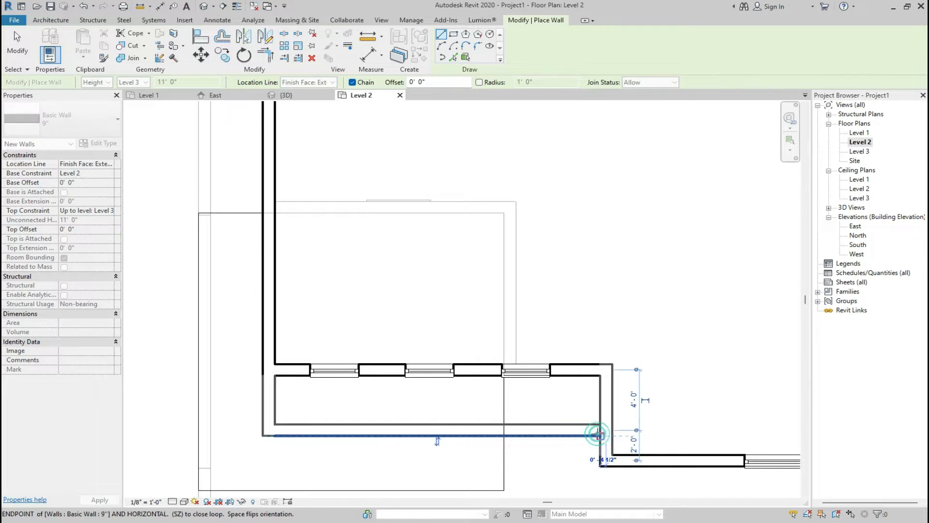
key("Escape")
key("Escape")
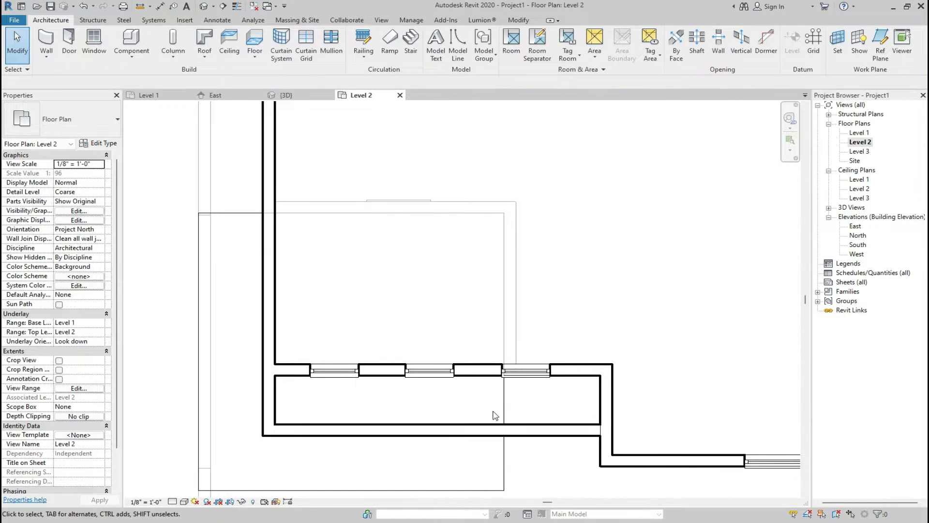
scroll(494, 416, "down", 2)
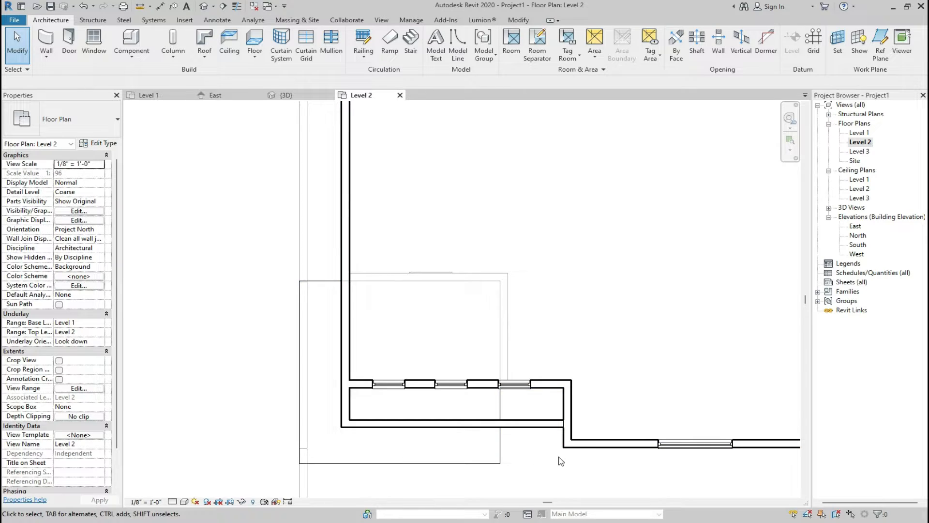
In the 3D view, check the reference photo and open the profile of the new projecting front wall for editing.
left_click(286, 95)
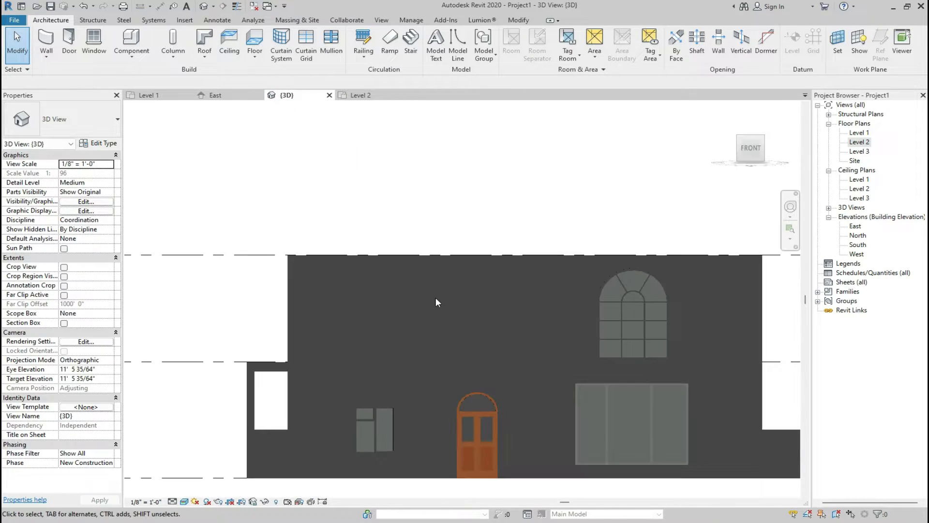
left_click(427, 260)
scroll(453, 305, "up", 2)
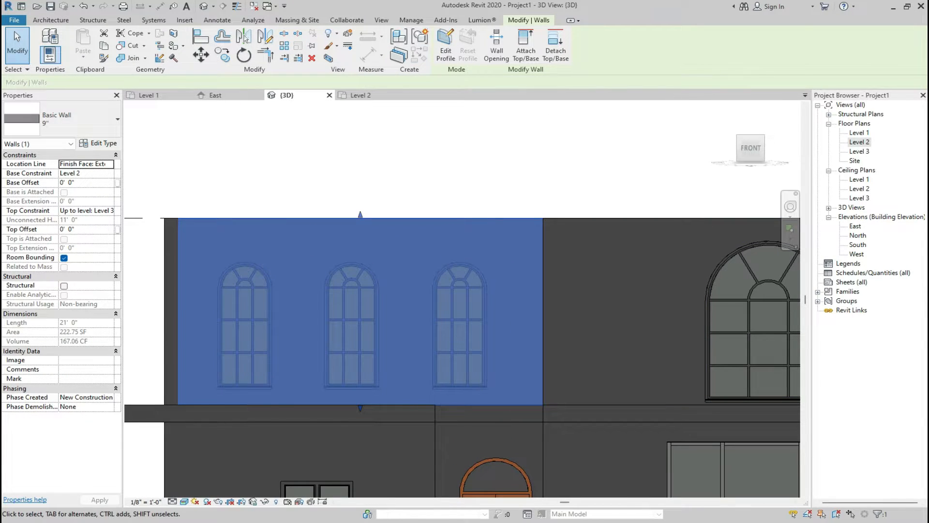
key("alt+Tab")
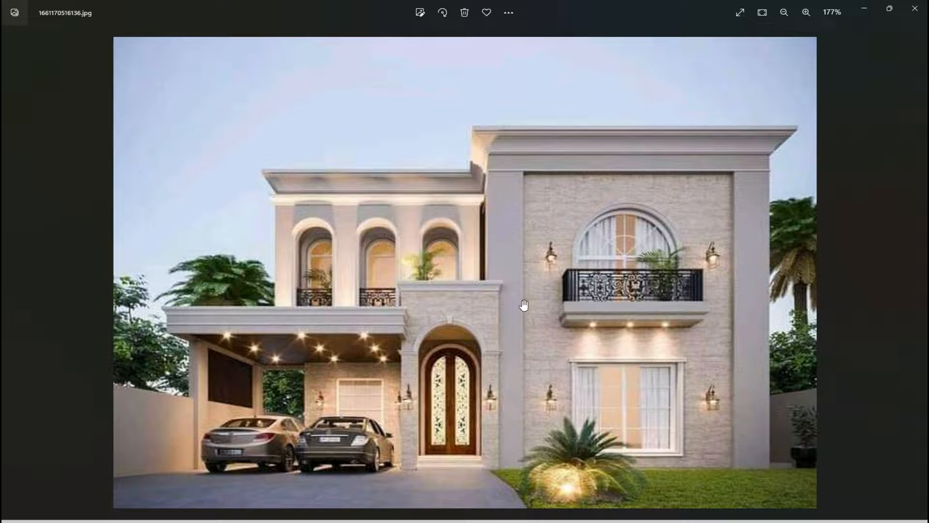
key("alt+Tab")
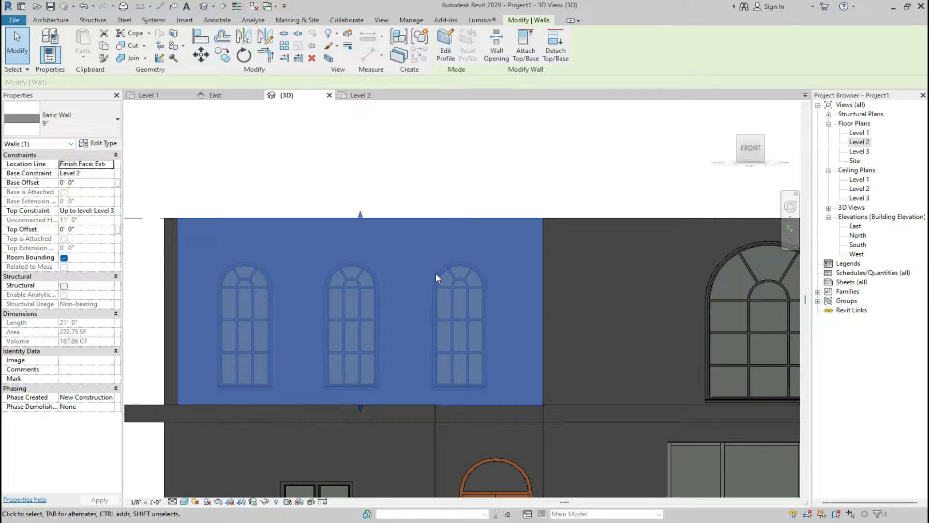
double_click(431, 219)
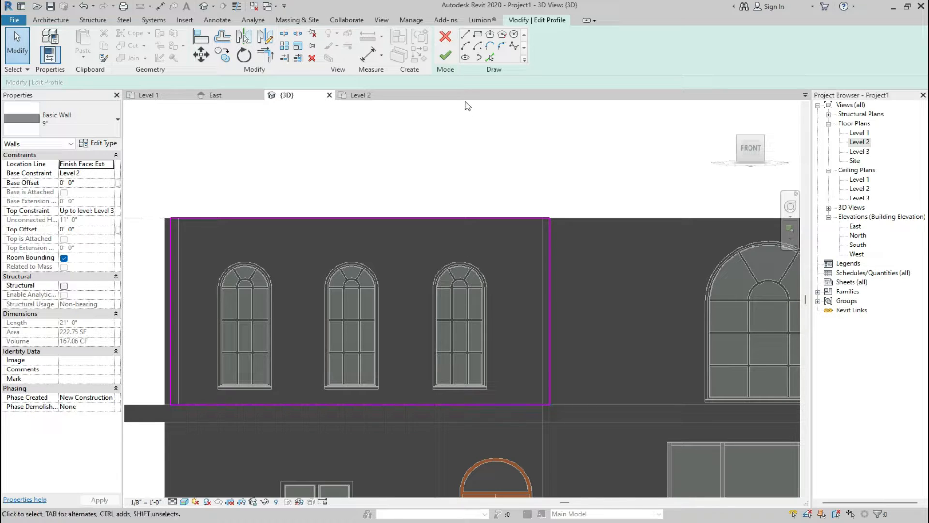
Pick the sill, both sides and the arch of the third arched window's outer outline as profile lines.
left_click(490, 57)
scroll(459, 382, "up", 5)
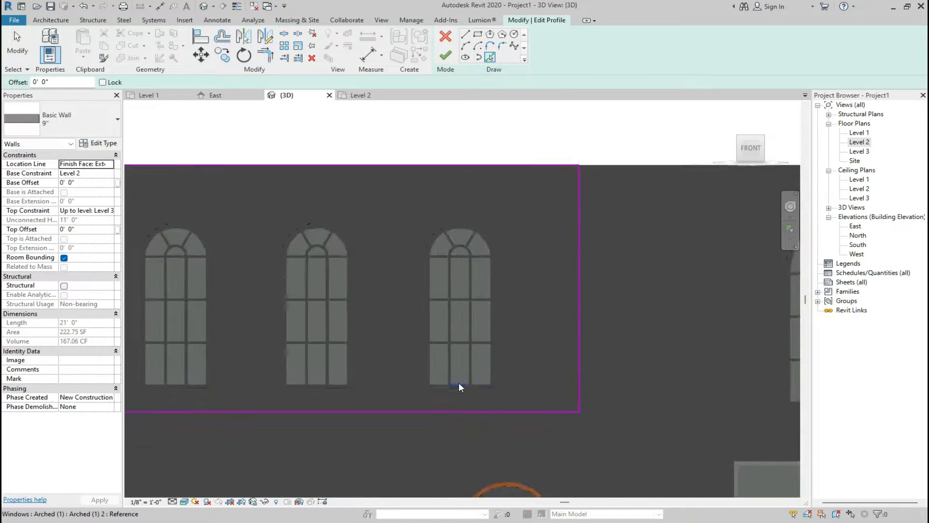
left_click(464, 411)
left_click(591, 362)
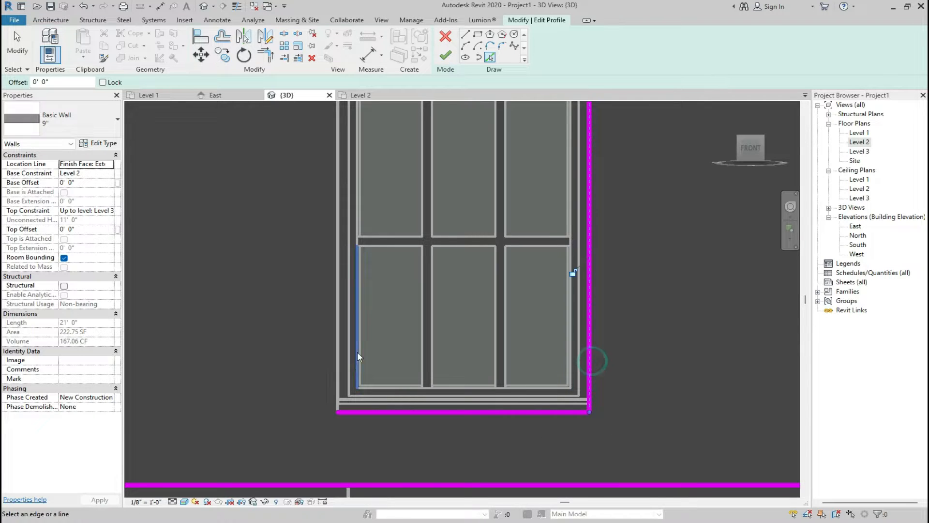
left_click(338, 348)
scroll(387, 450, "down", 4)
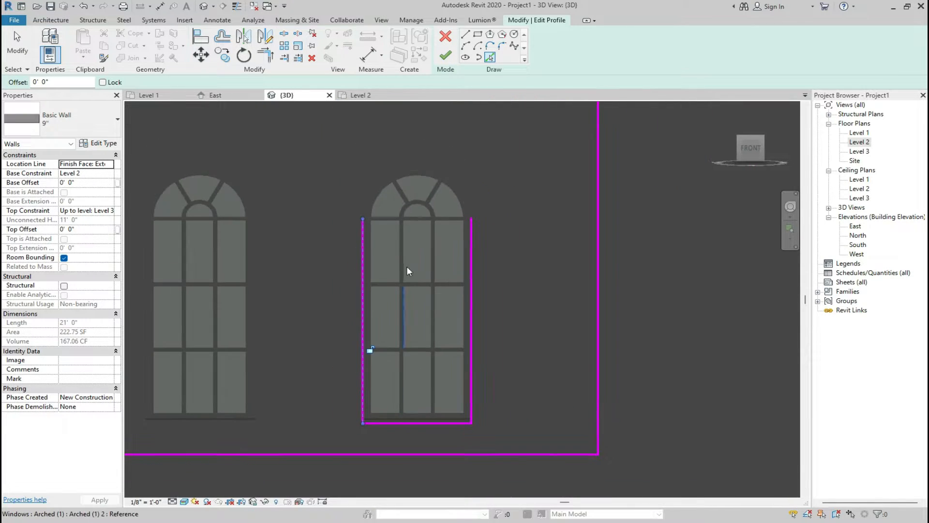
scroll(411, 157, "up", 3)
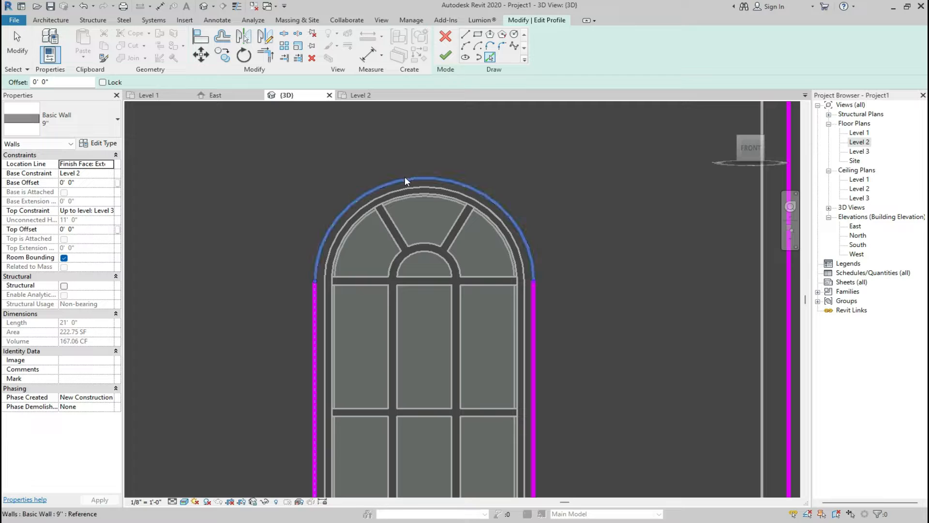
left_click(405, 177)
Add the middle arched window's outer arch, both sides and bottom edge to the wall profile as picked lines.
scroll(526, 177, "down", 5)
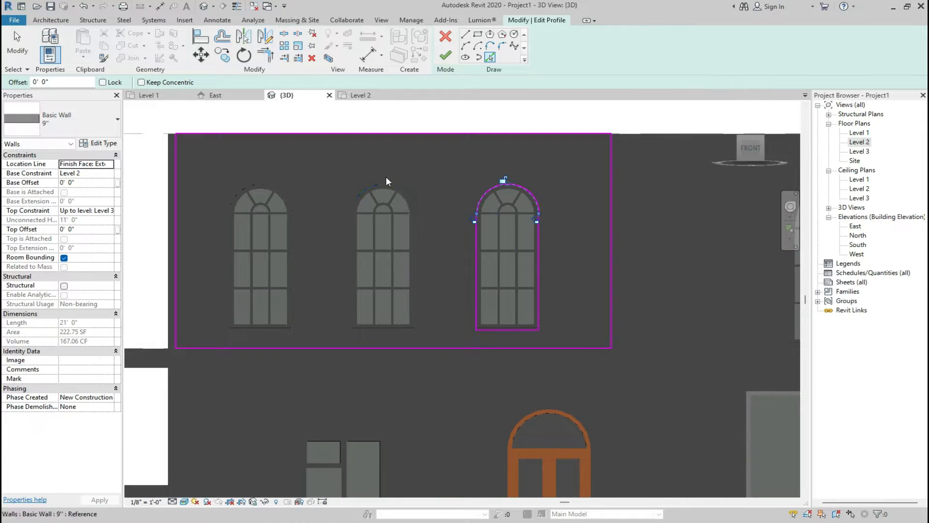
scroll(377, 181, "up", 2)
scroll(376, 179, "up", 3)
left_click(490, 263)
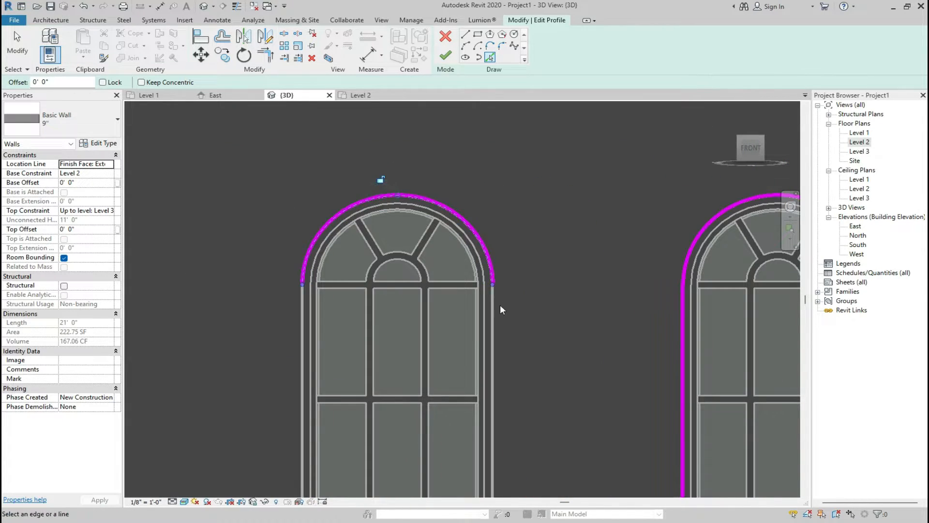
left_click(492, 322)
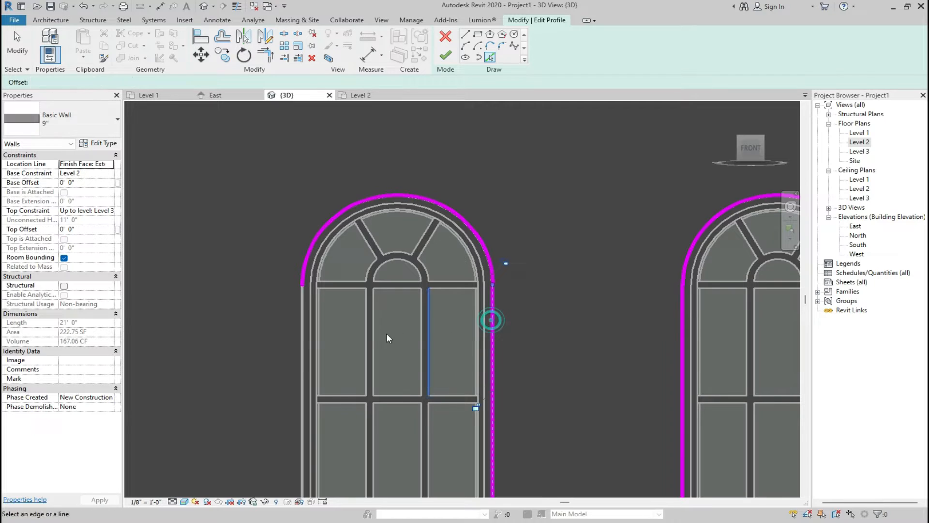
left_click(299, 336)
scroll(334, 261, "down", 4)
scroll(334, 395, "up", 6)
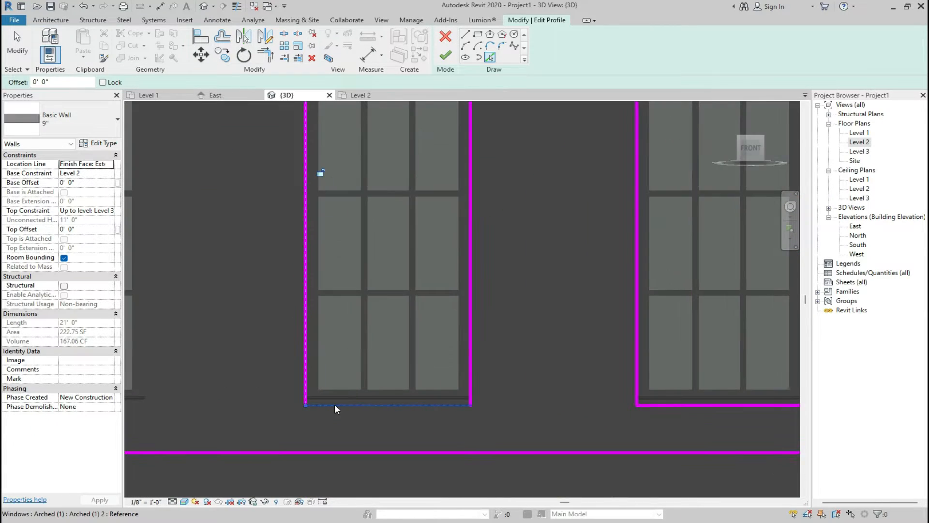
left_click(355, 405)
Trace the first arched window's outer arch, both sides and bottom edge into the wall profile with Pick Lines.
scroll(557, 378, "down", 5)
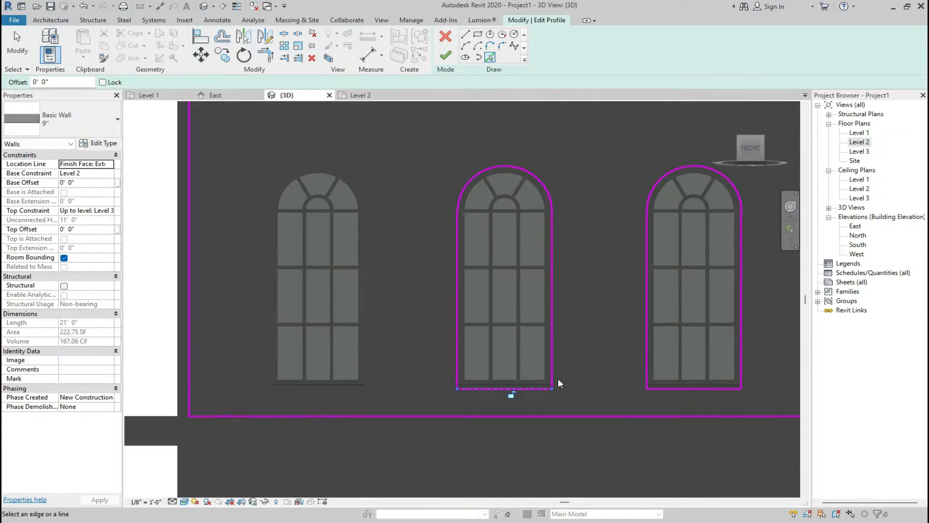
scroll(421, 271, "up", 5)
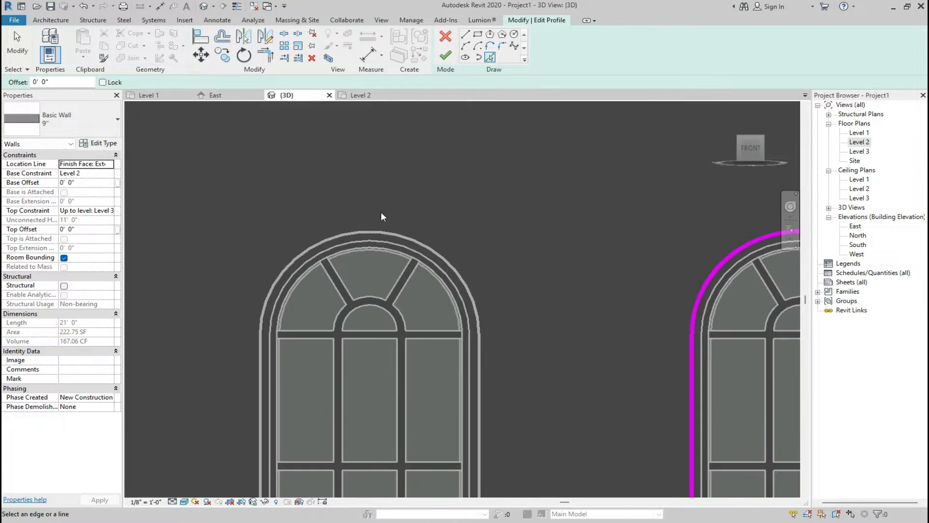
left_click(373, 233)
left_click(261, 353)
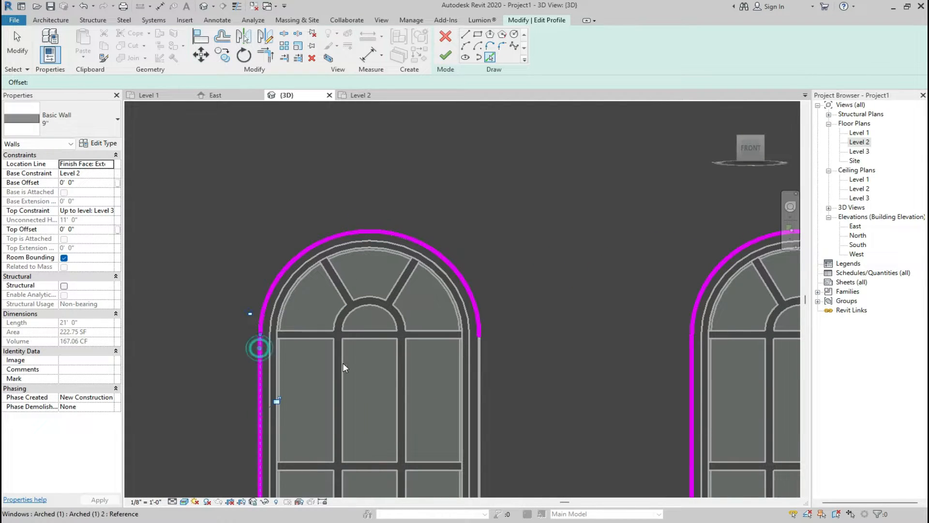
left_click(478, 360)
scroll(471, 310, "down", 5)
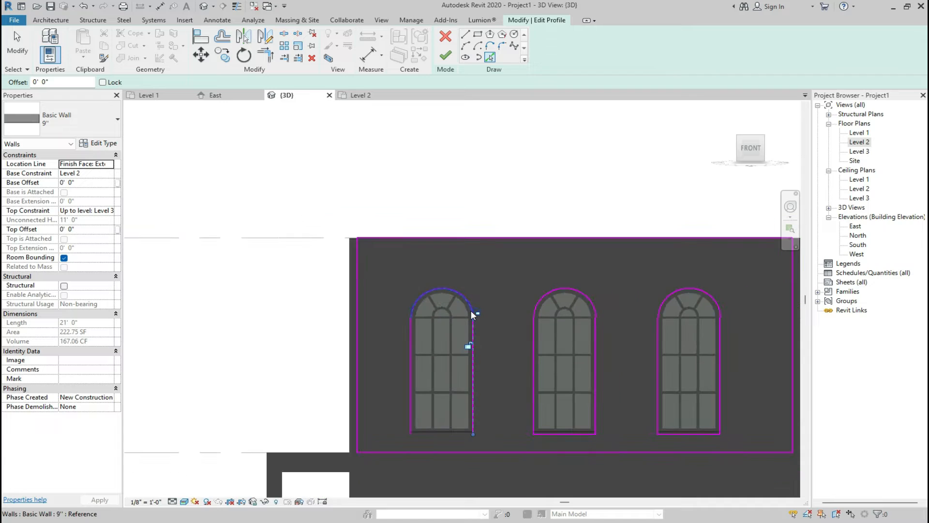
scroll(465, 463, "up", 2)
scroll(438, 424, "up", 3)
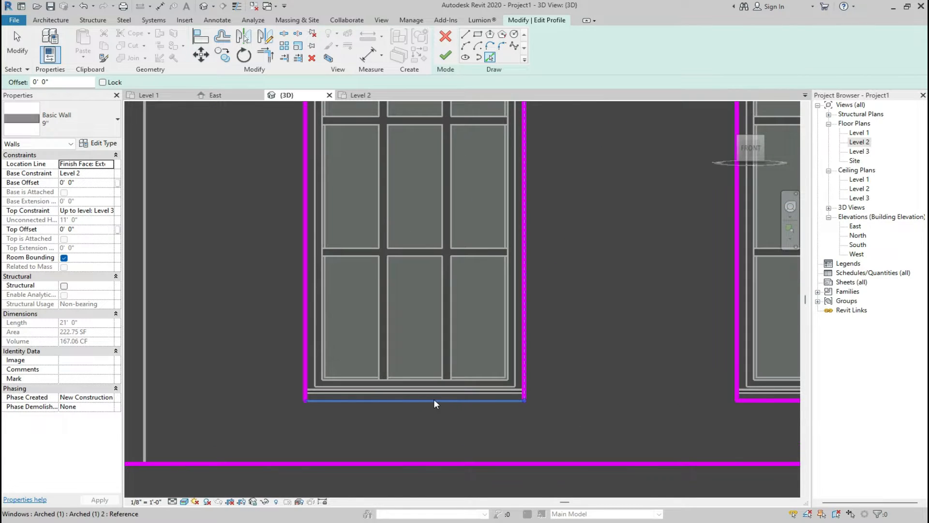
left_click(431, 401)
Finish the wall profile to cut the three arched openings and inspect them from a raised front corner angle.
scroll(432, 408, "down", 4)
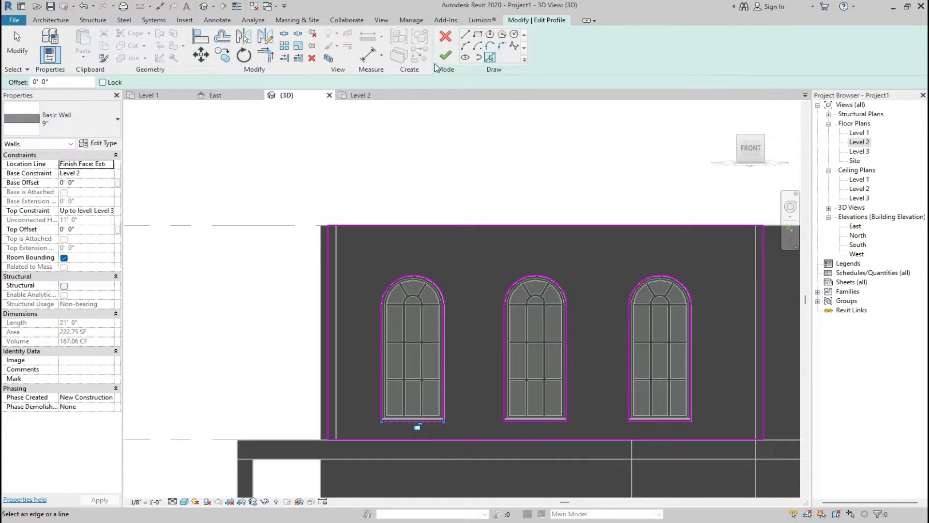
left_click(446, 56)
key("Escape")
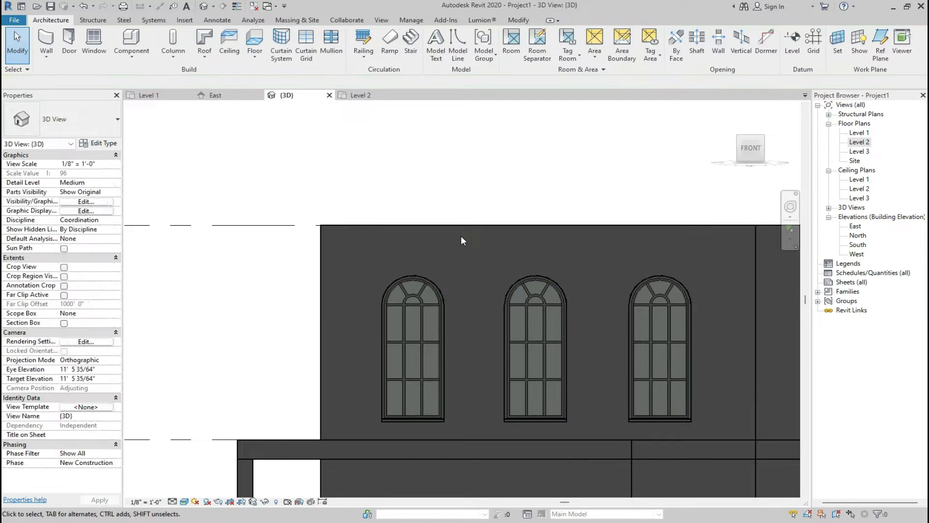
scroll(404, 321, "down", 3)
left_click_drag(745, 153, 401, 312)
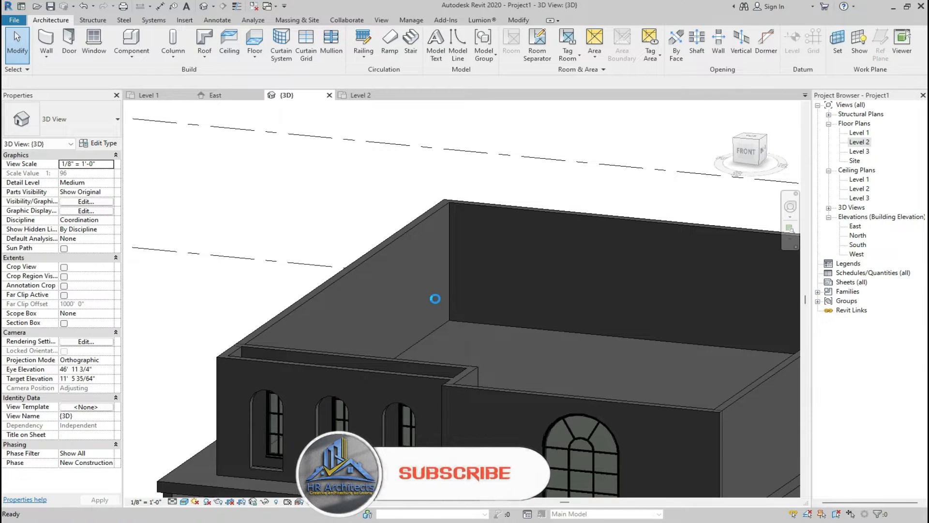
left_click(571, 433)
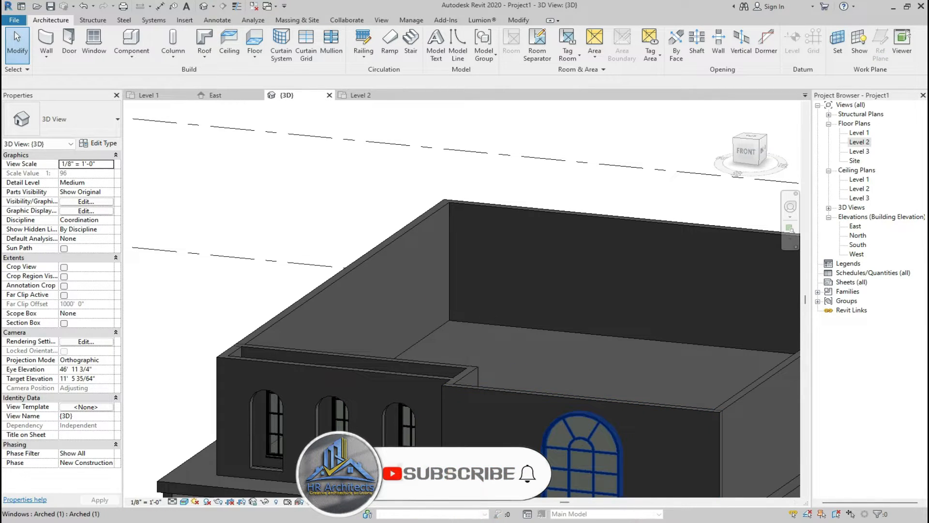
left_click(633, 450)
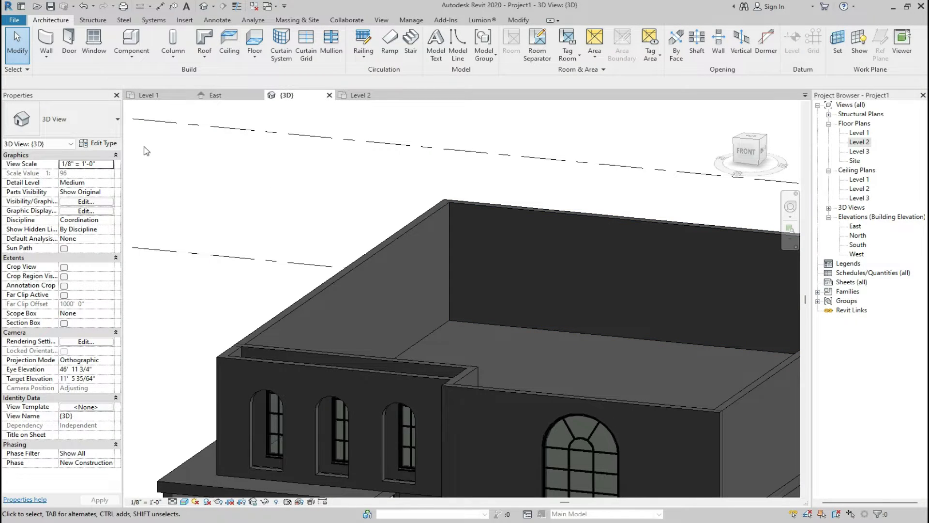
Open the Level 3 floor plan and set its underlay base level to Level 2.
left_click(349, 95)
scroll(337, 367, "down", 4)
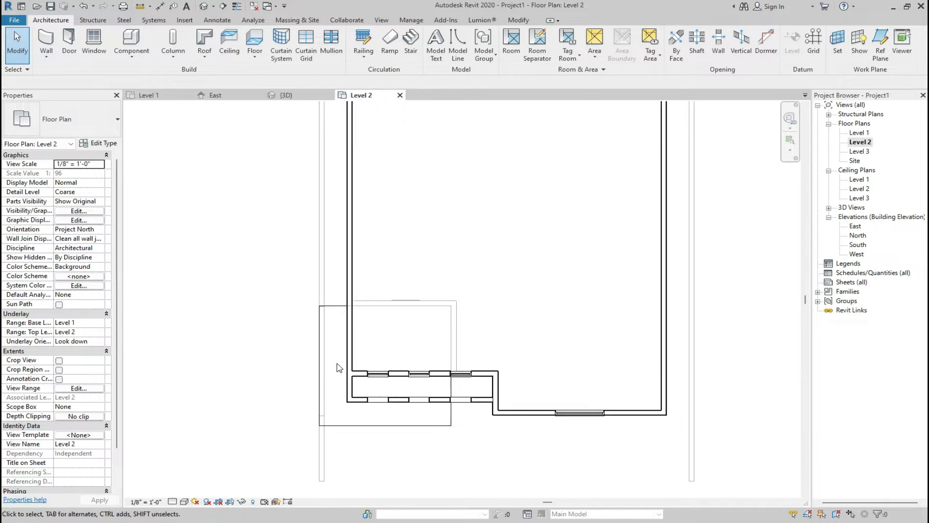
double_click(860, 151)
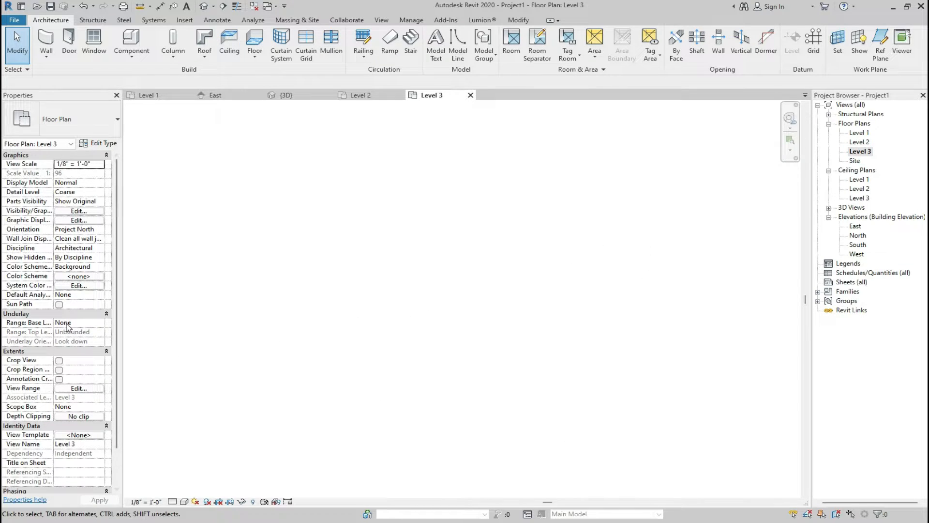
left_click(102, 323)
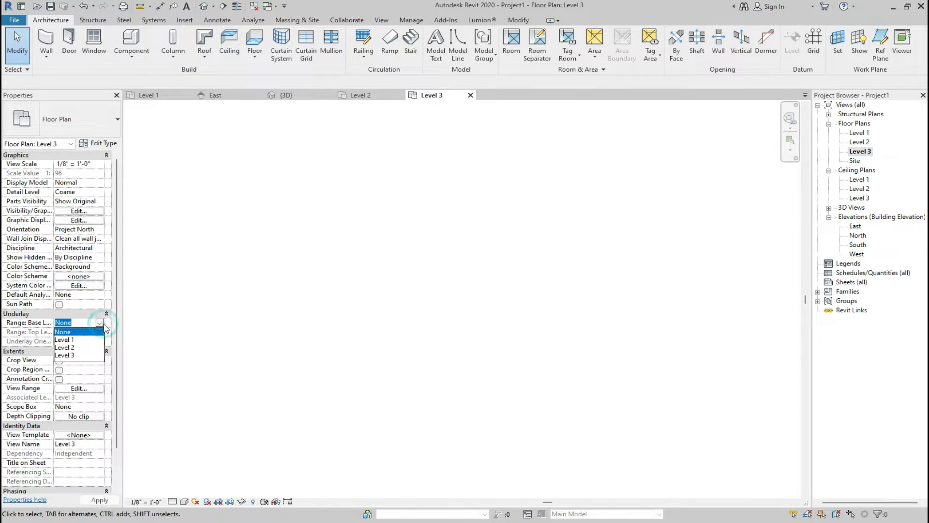
left_click(67, 347)
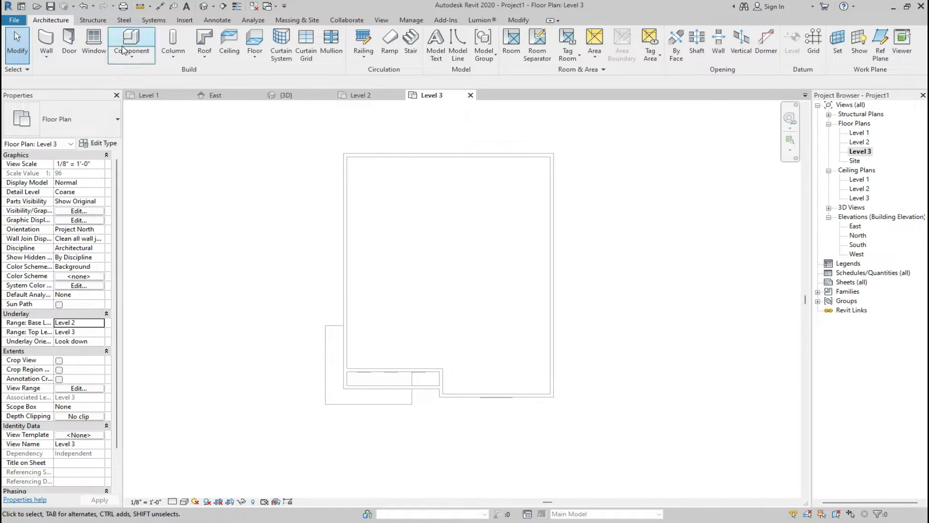
Start a Generic - 12" floor on Level 3 and pick the outer edges of the side and rear walls as boundary lines.
left_click(256, 41)
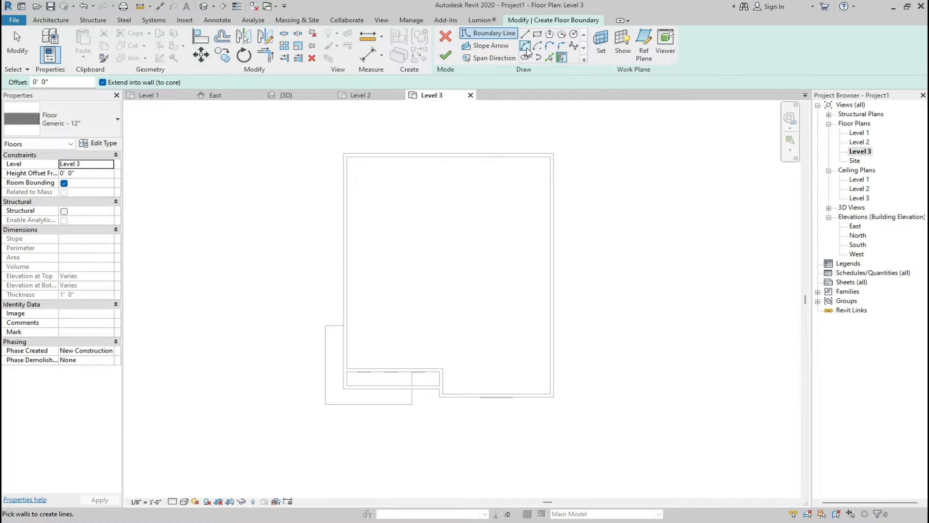
left_click(550, 59)
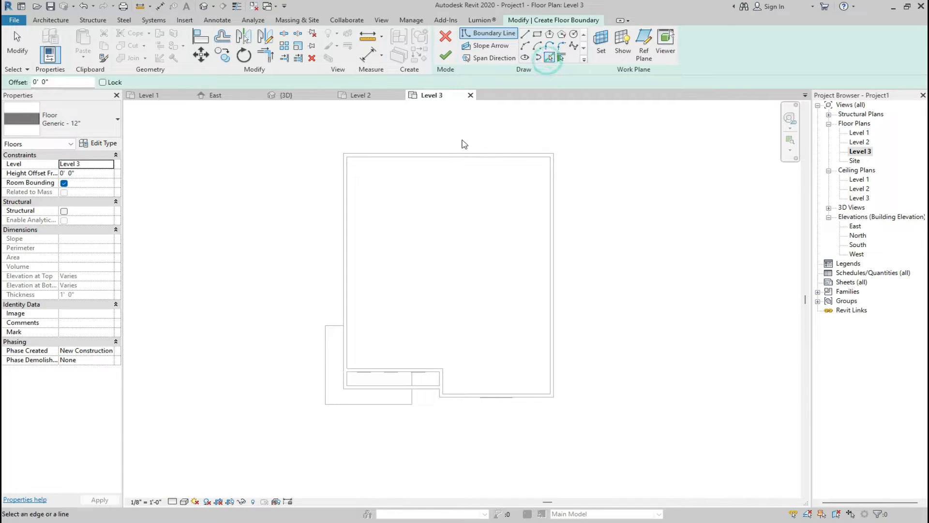
left_click(343, 193)
left_click(553, 224)
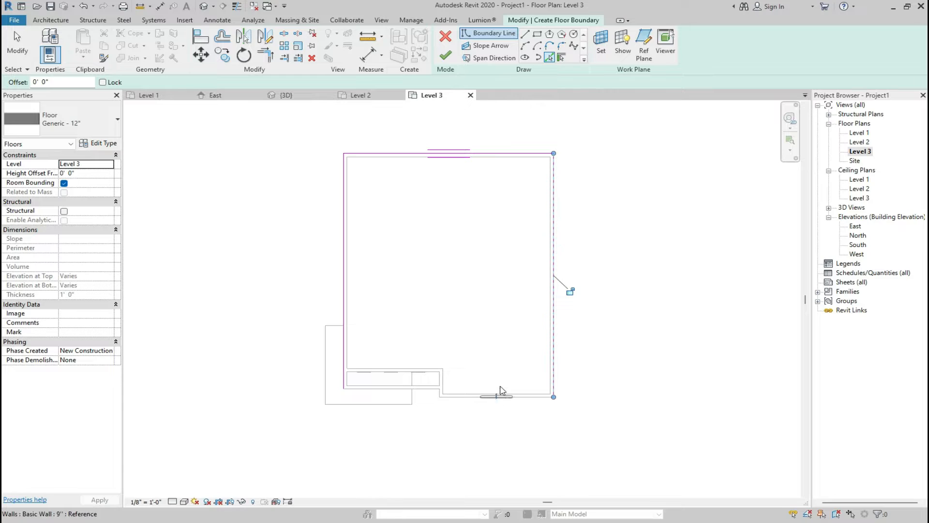
Complete the floor boundary by picking the front wall's outer edge, the short return and the outer edge of the arched-opening wall.
scroll(502, 388, "up", 3)
left_click(556, 413)
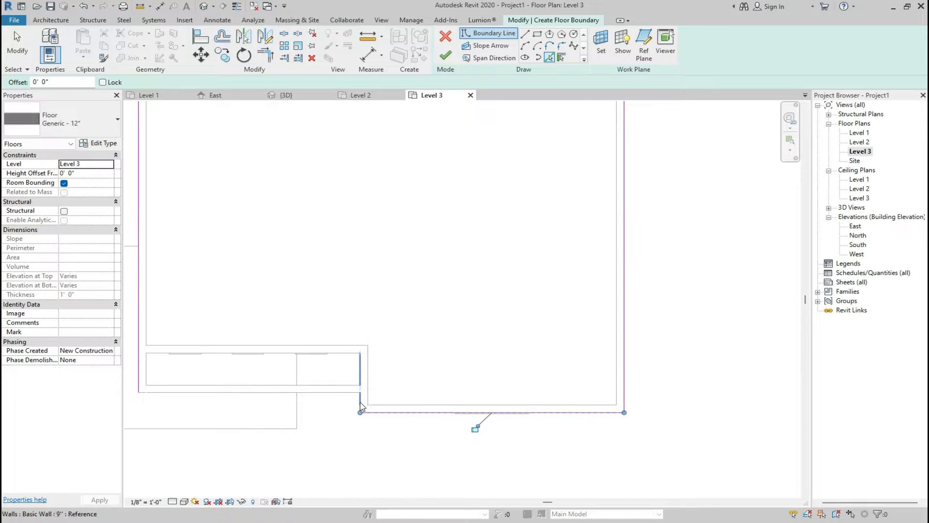
left_click(360, 406)
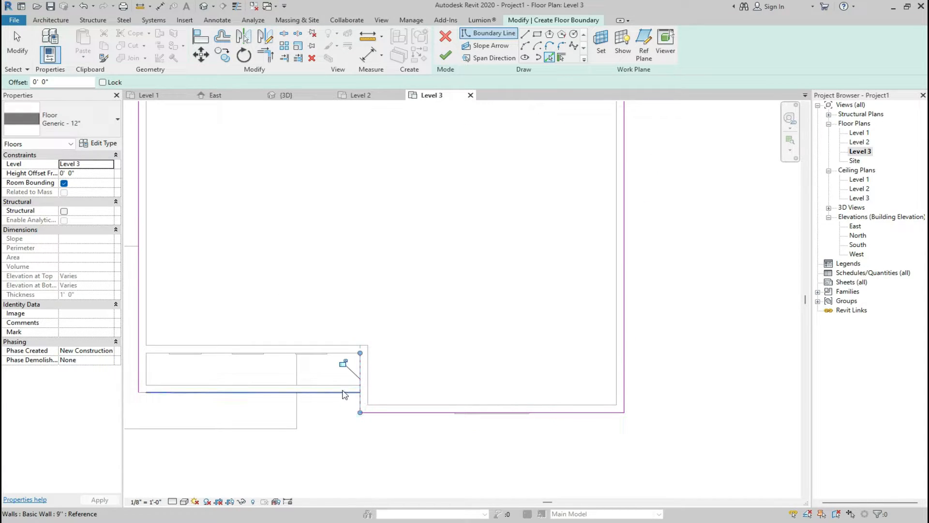
scroll(342, 391, "up", 3)
left_click(338, 397)
scroll(425, 404, "down", 3)
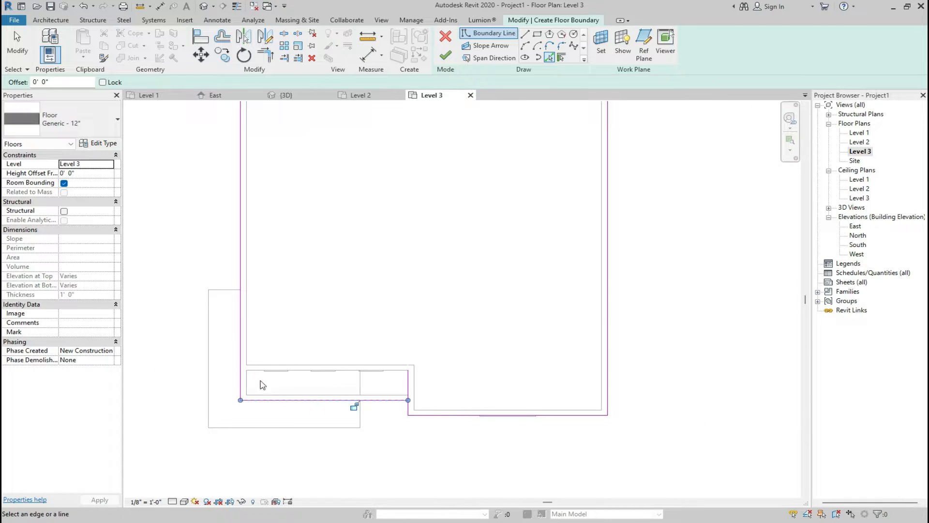
Trim the boundary's front inner corner and finish the floor, attaching the walls below to its bottom.
scroll(424, 380, "up", 4)
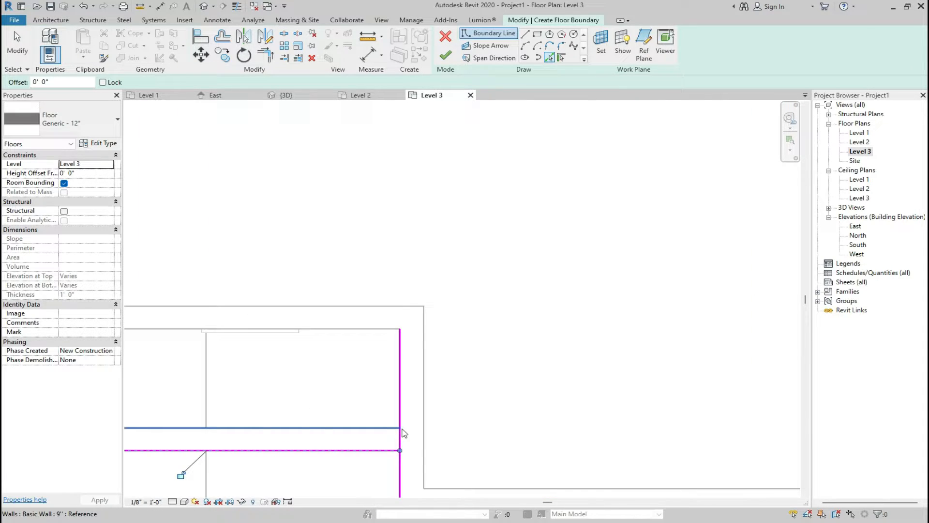
key("t")
key("r")
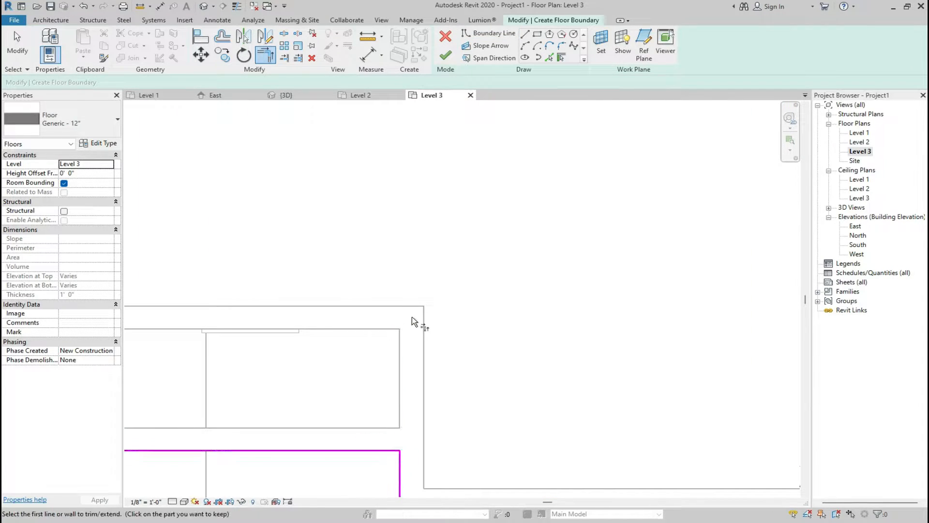
scroll(411, 316, "down", 4)
left_click(445, 54)
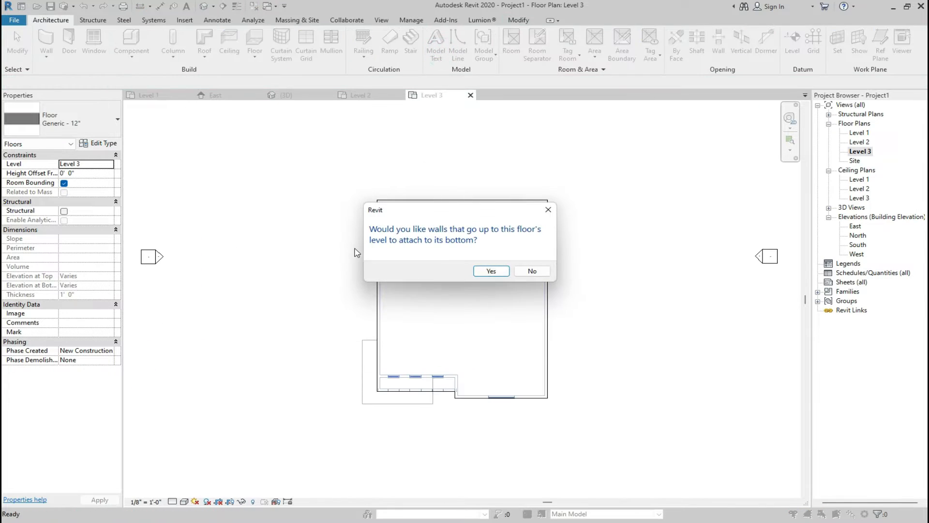
left_click(491, 271)
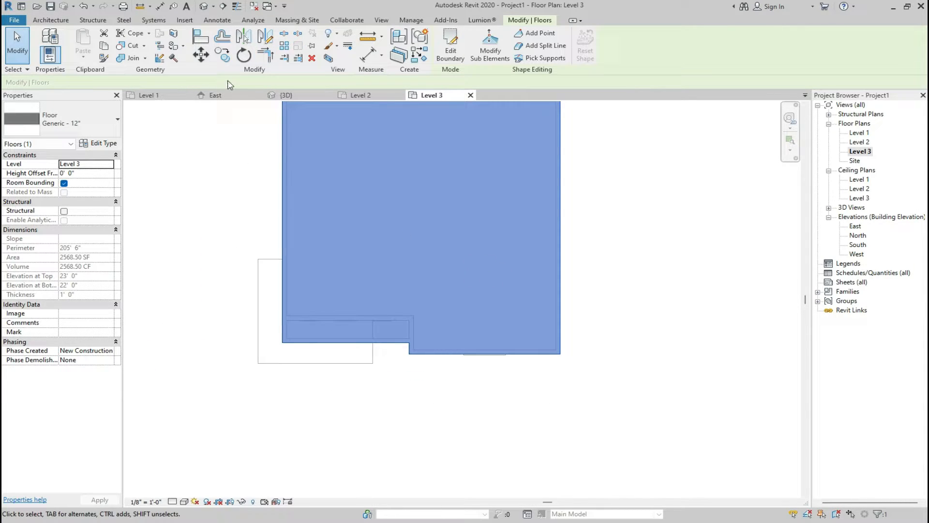
Examine the new Level 3 slab in the 3D view and compare the house with the reference photo.
left_click(286, 95)
scroll(378, 284, "down", 4)
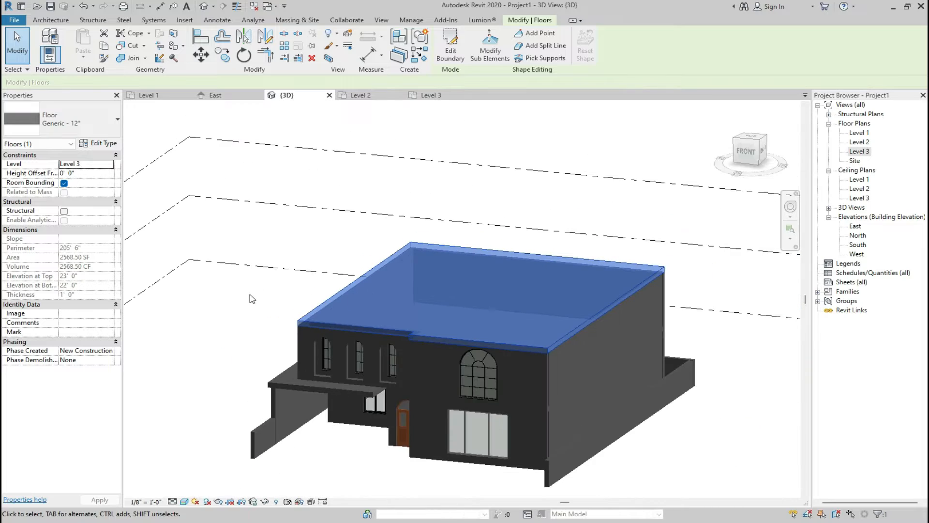
left_click(245, 297)
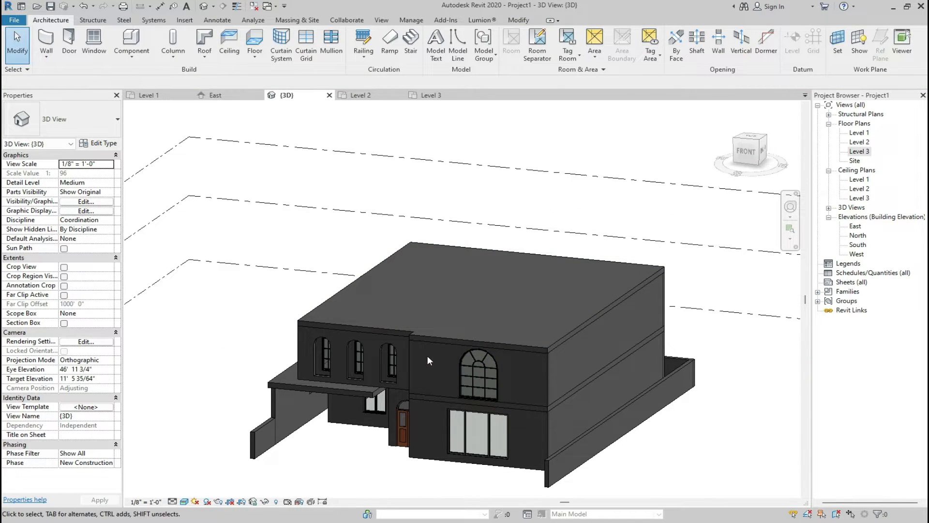
scroll(428, 355, "up", 3)
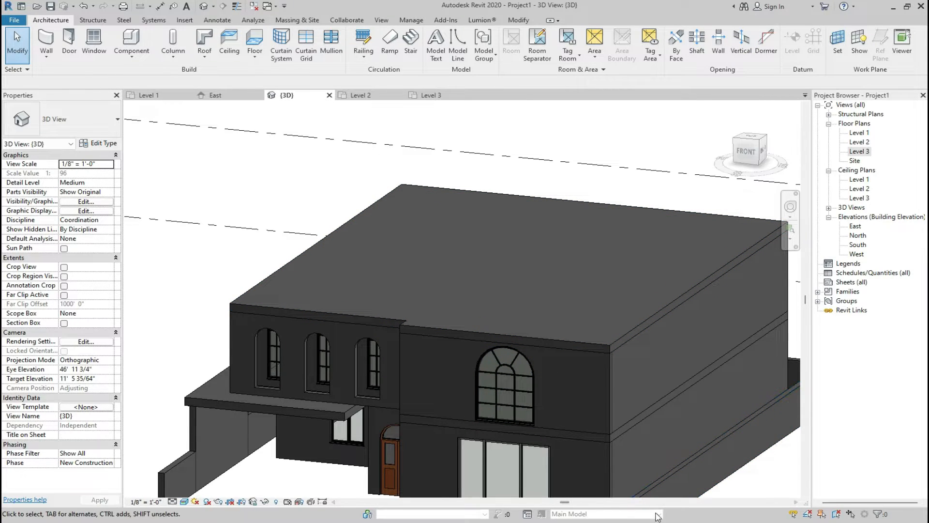
key("alt+Tab")
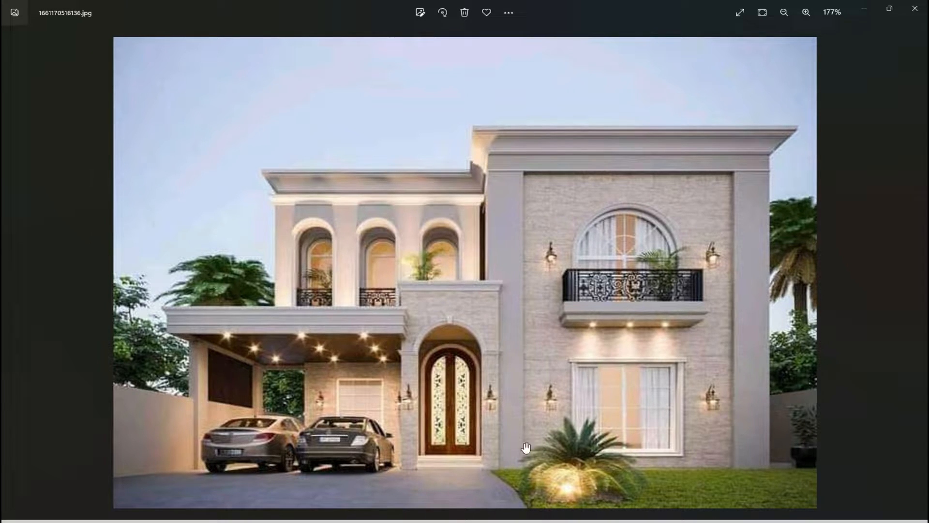
key("alt+Tab")
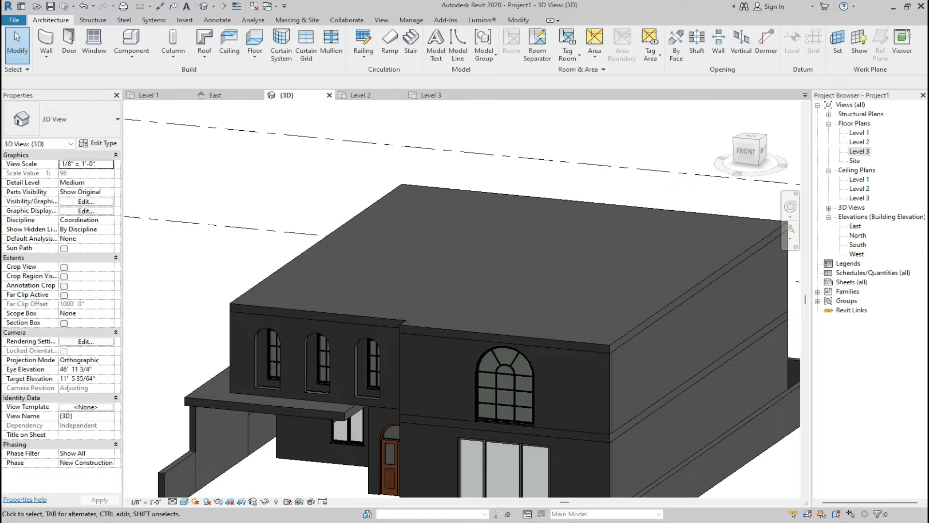
On the Level 1 plan, draw a 9" wall about 5'-11" long from the front corner across the entrance, up to Level 2.
left_click(149, 95)
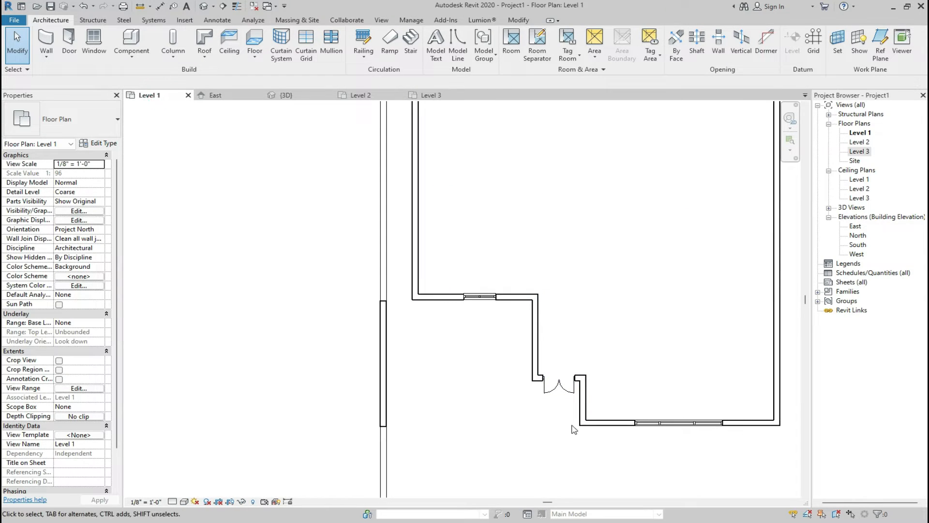
scroll(572, 429, "up", 4)
left_click(600, 420)
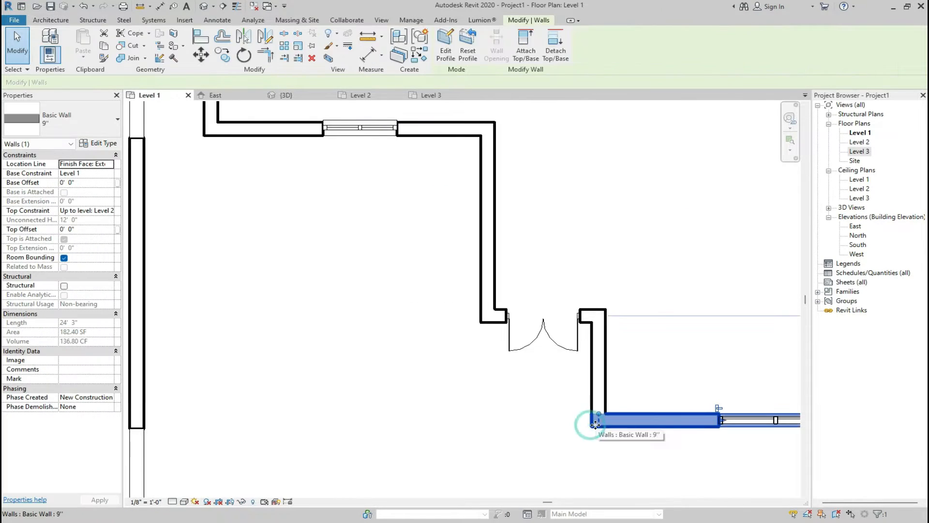
key("w")
key("a")
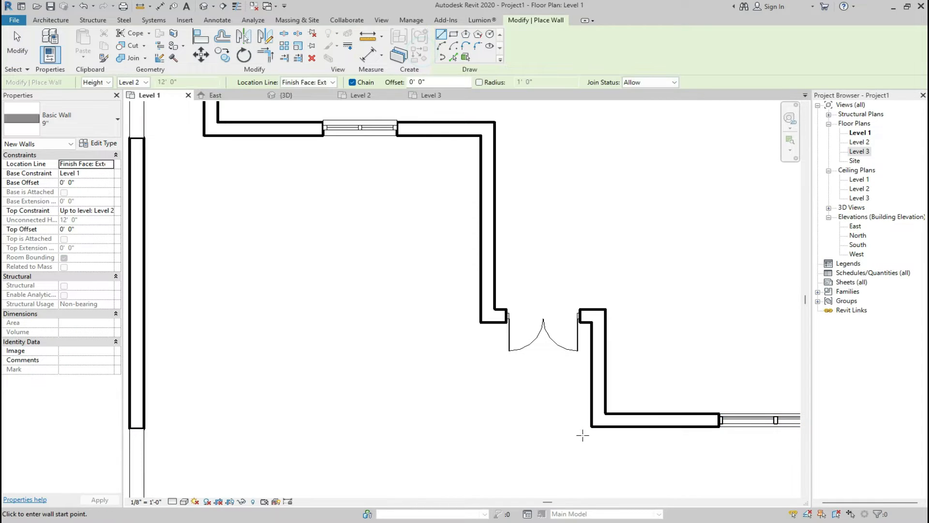
left_click(592, 426)
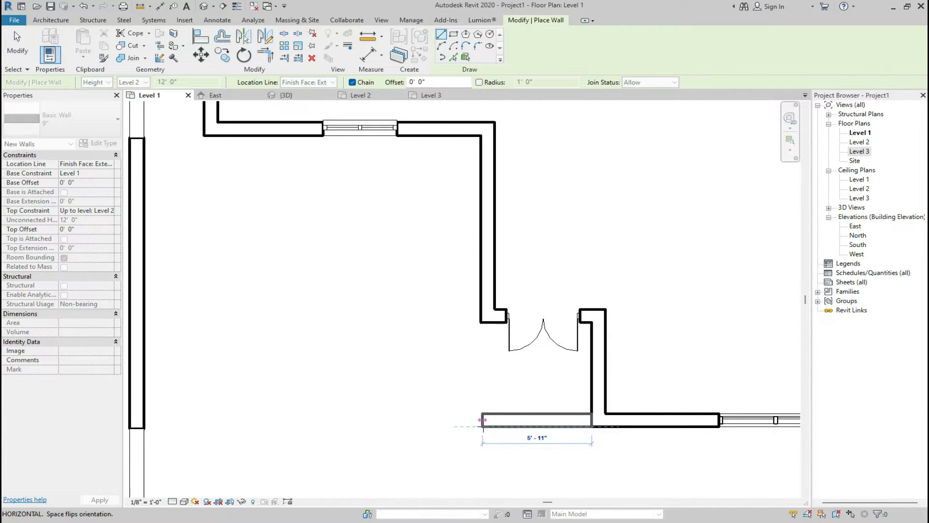
left_click(484, 420)
key("Escape")
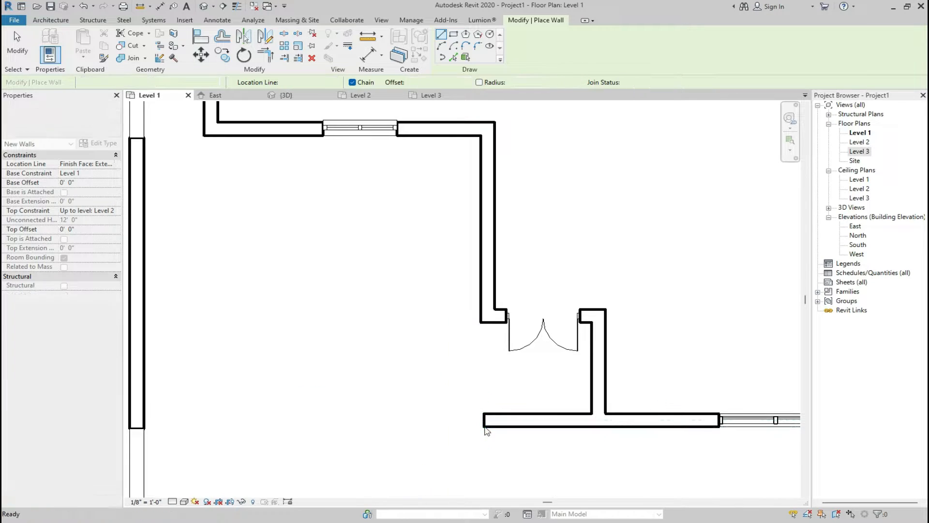
Align the free end of the new entrance wall with the outer face of the side wall beside the door.
key("a")
key("l")
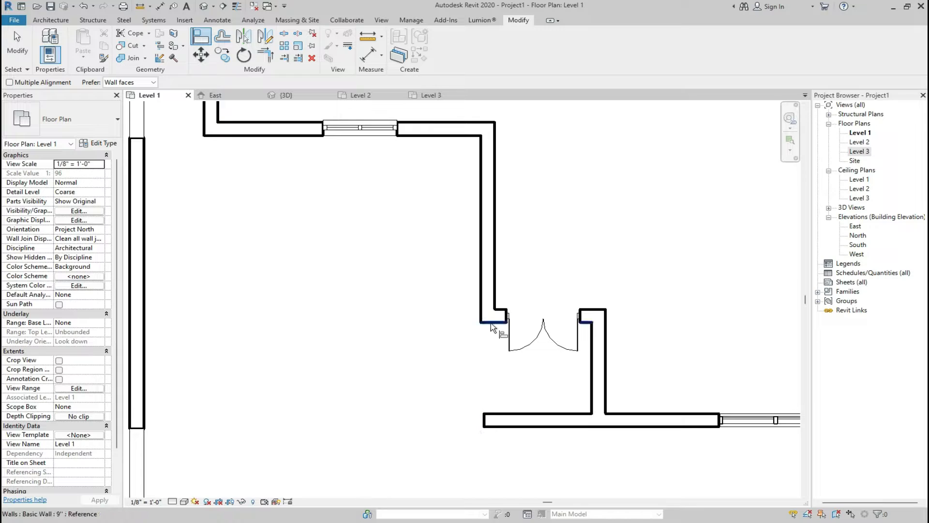
left_click(481, 314)
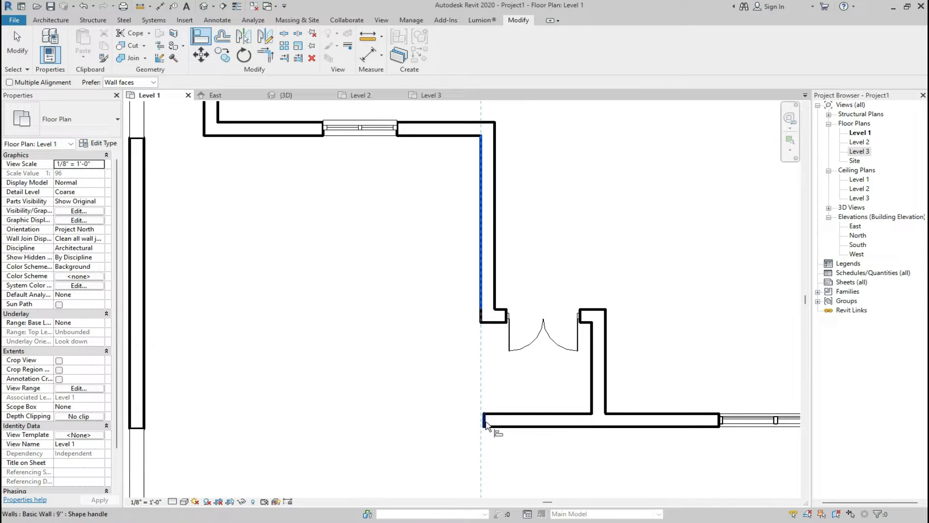
left_click(484, 421)
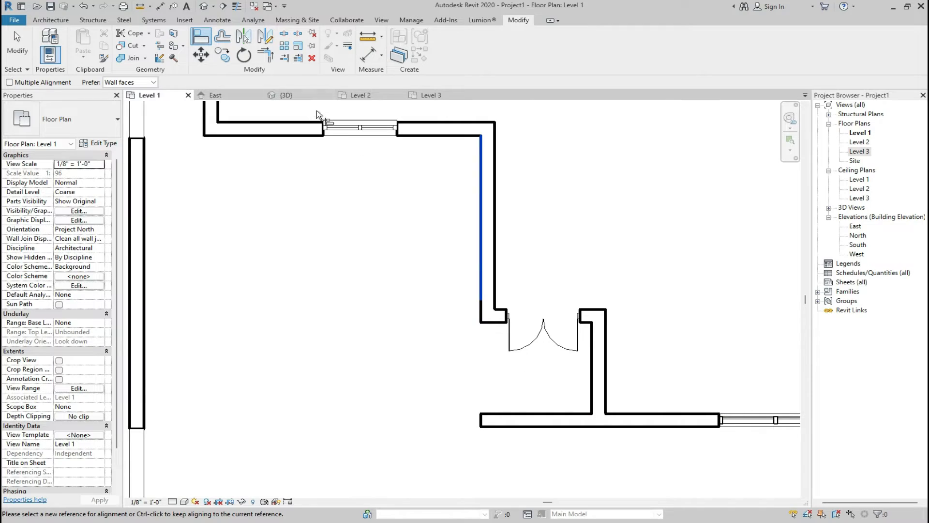
Inspect the new entrance wall up close in the 3D view where it meets the canopy slab.
left_click(304, 98)
scroll(420, 345, "down", 2)
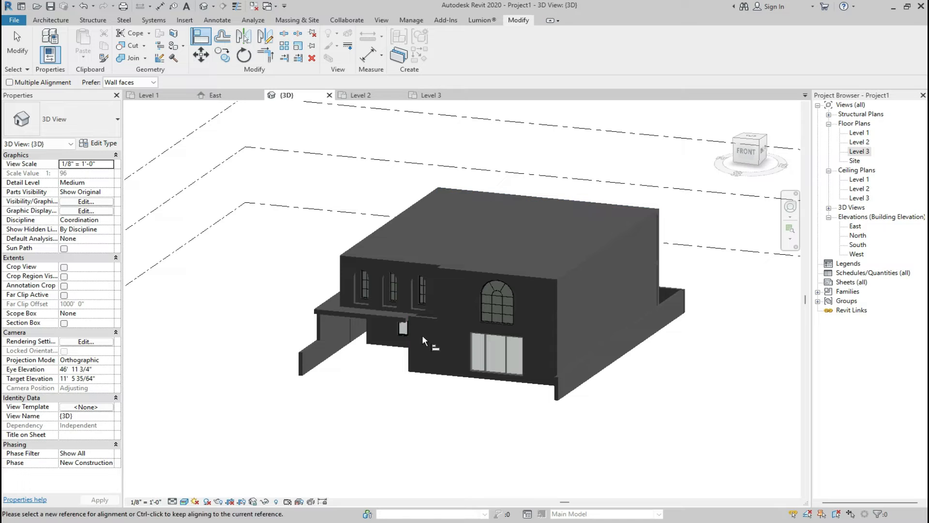
scroll(419, 313, "up", 5)
scroll(419, 313, "up", 3)
key("Escape")
key("Escape")
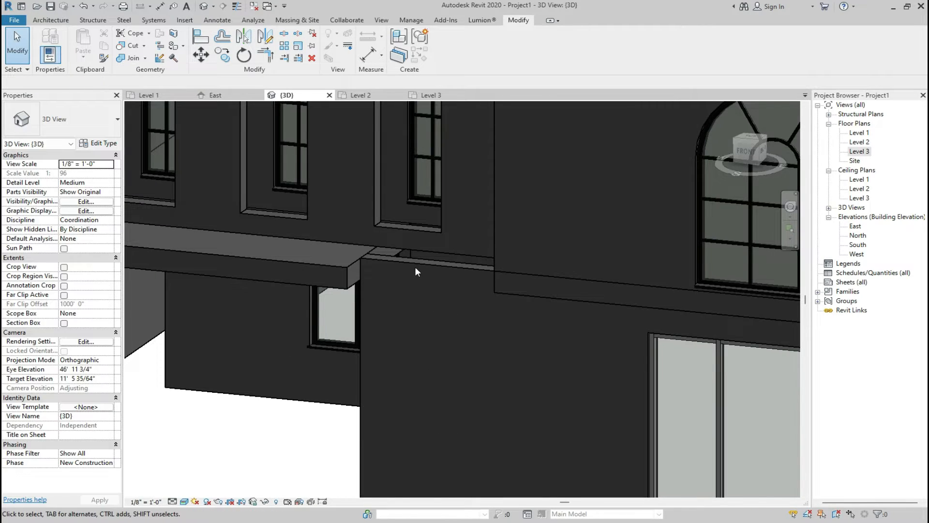
Select the new wall in front of the entrance door and view it straight from the front.
left_click(420, 267)
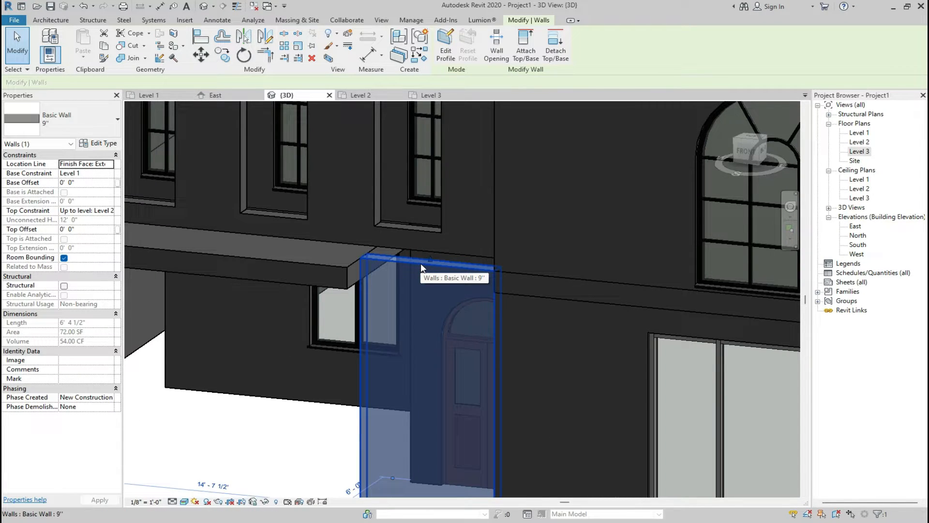
left_click(747, 151)
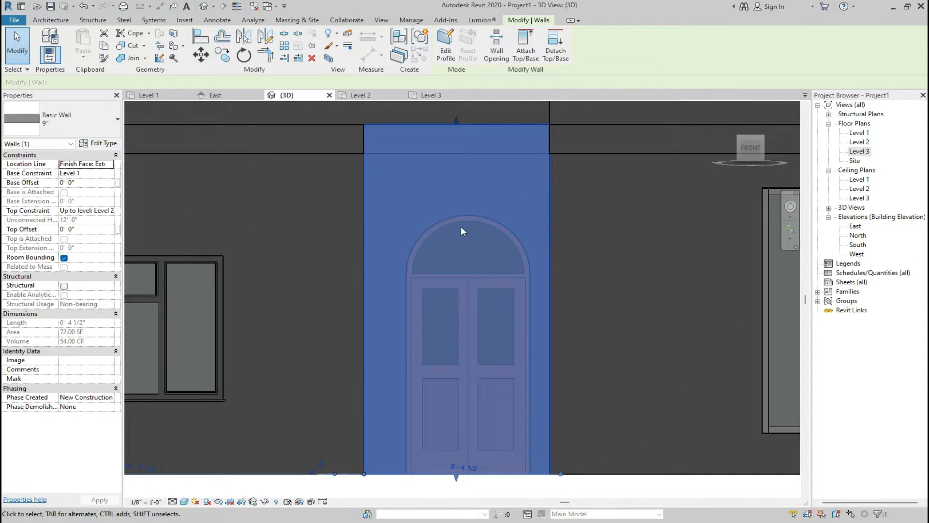
key("Delete")
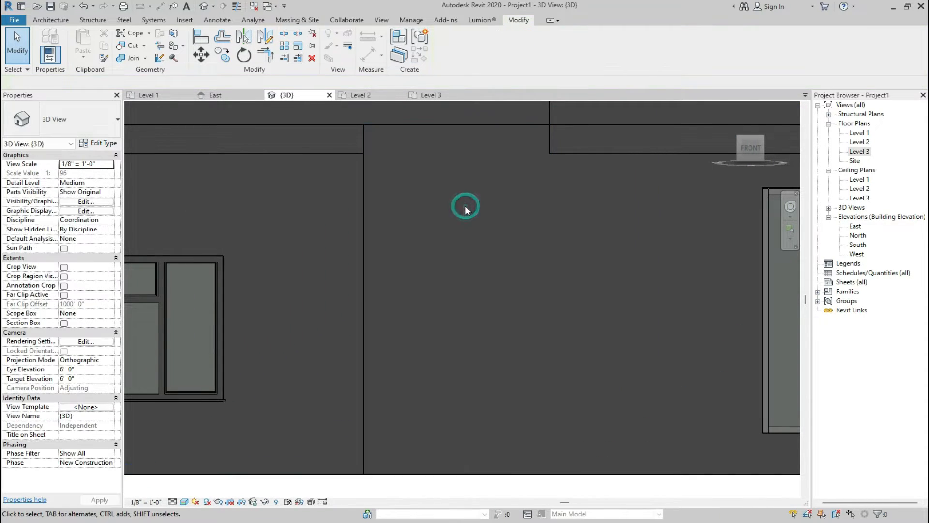
key("ctrl+z")
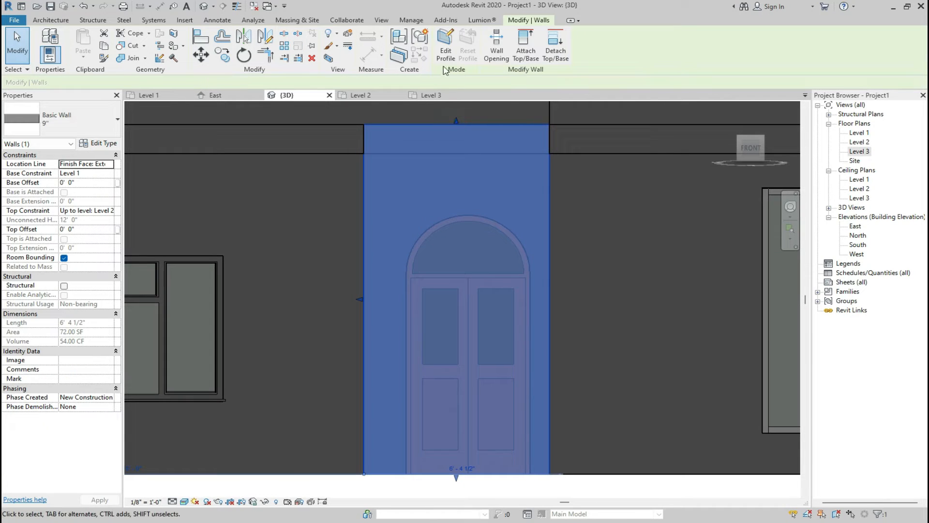
Try to trace the entrance door's outer arch, both sides and bottom edge into the new wall's profile with Pick Lines.
left_click(445, 54)
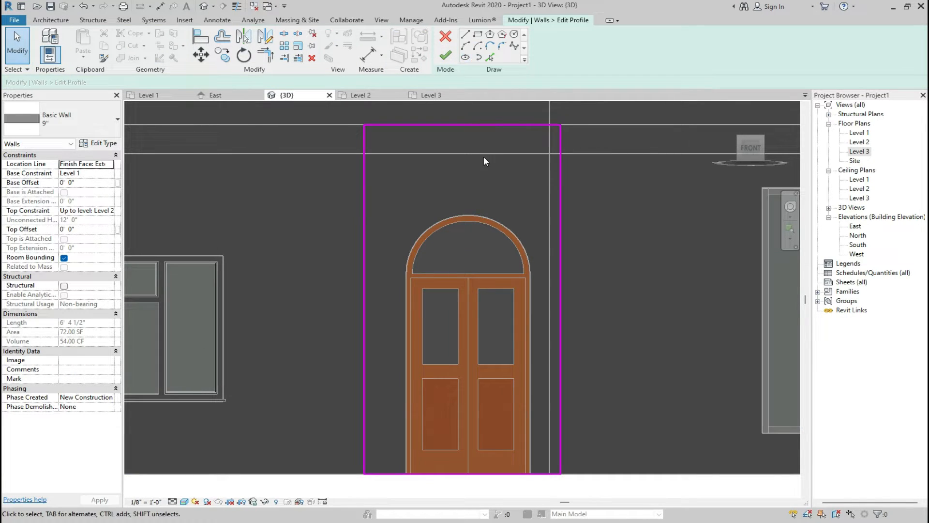
left_click(490, 57)
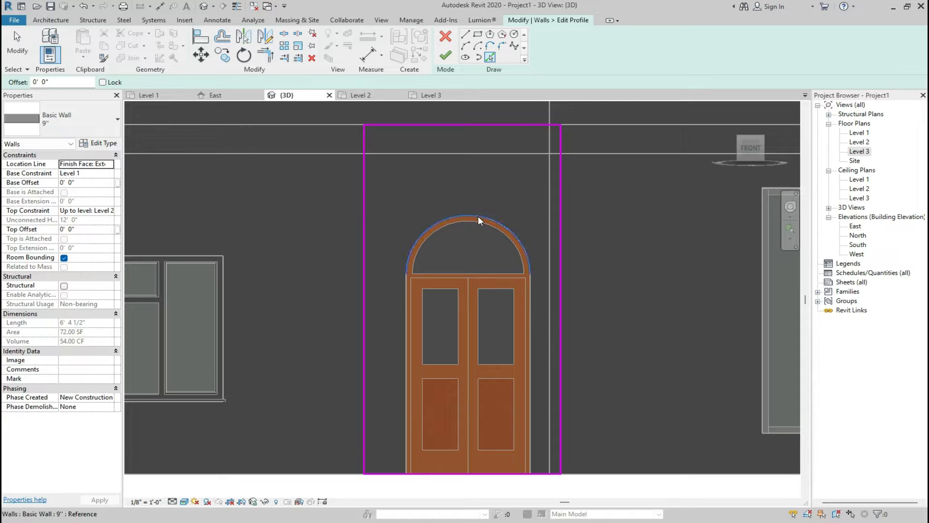
left_click(478, 216)
left_click(405, 298)
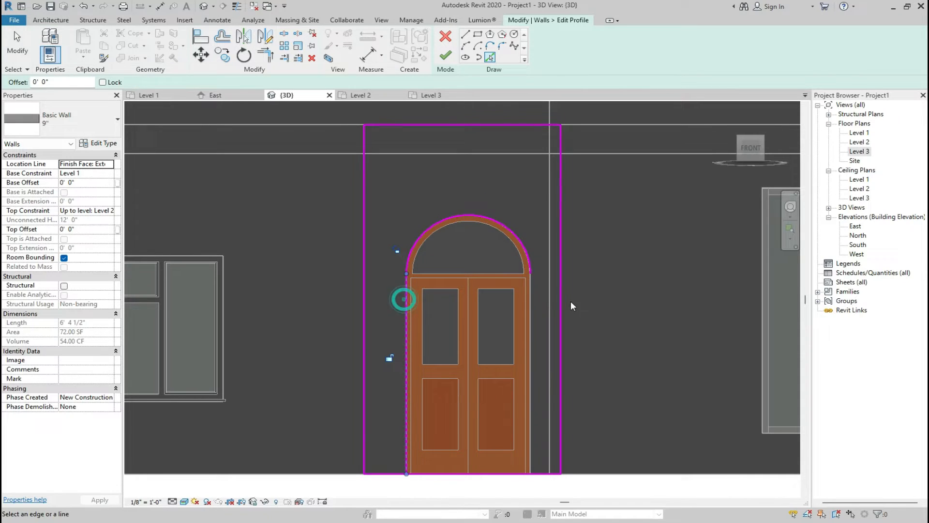
left_click(529, 306)
scroll(500, 225, "down", 3)
scroll(489, 361, "up", 5)
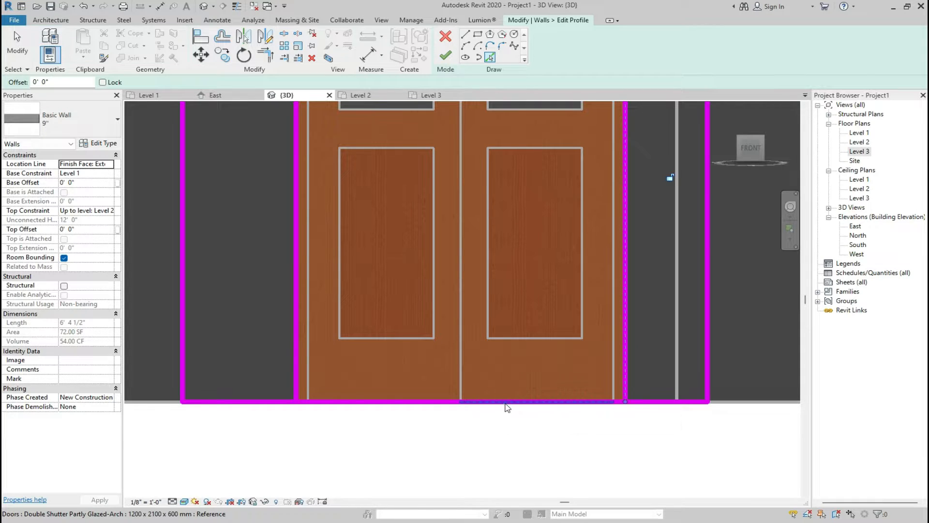
left_click(505, 405)
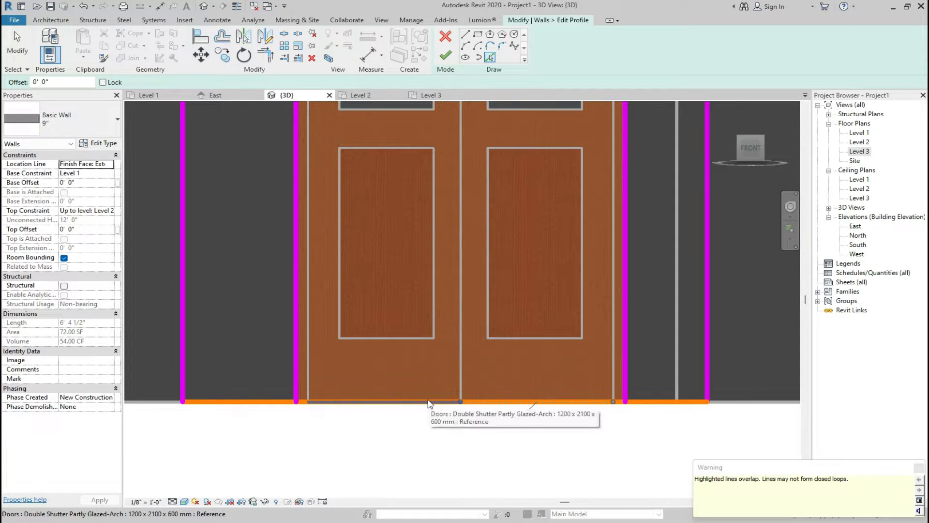
left_click(447, 34)
left_click(492, 275)
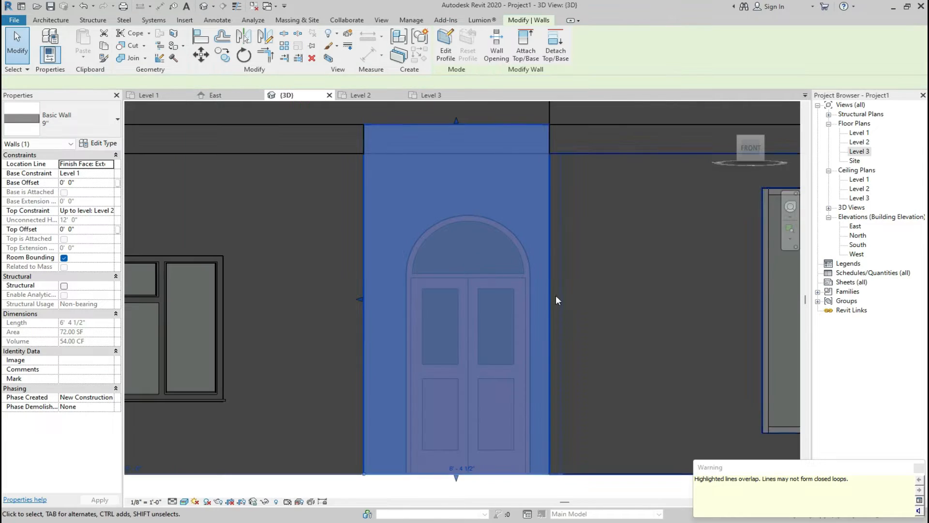
Set the arched double entrance door's sill height to 1' in the Level 1 floor plan.
key("Escape")
left_click(148, 95)
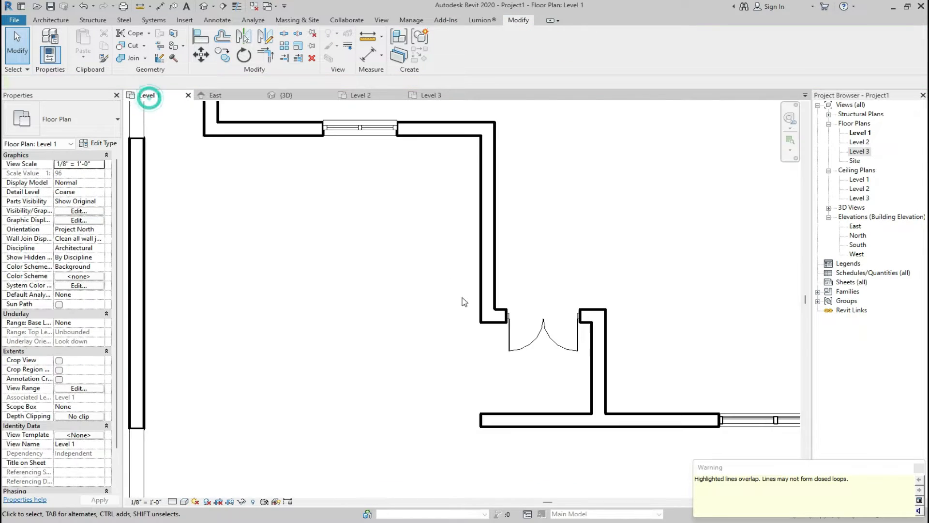
left_click(532, 343)
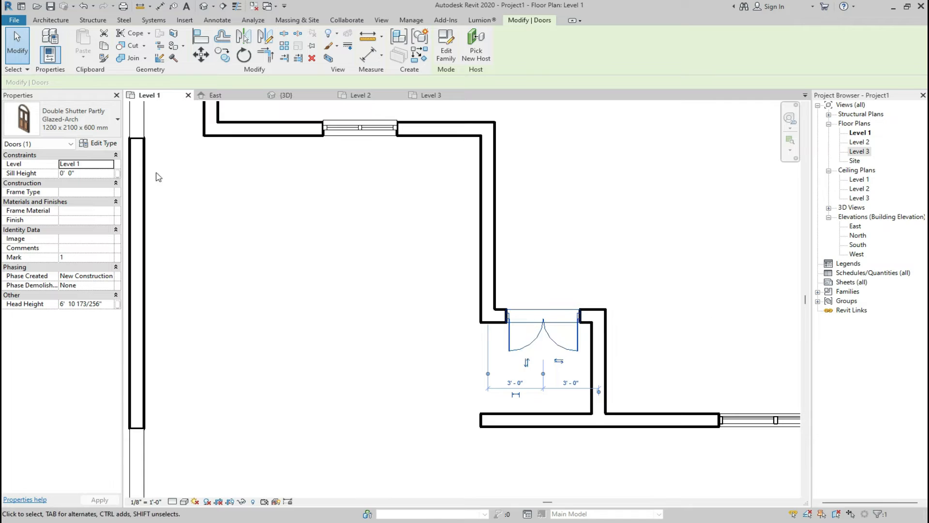
left_click(92, 133)
left_click(99, 175)
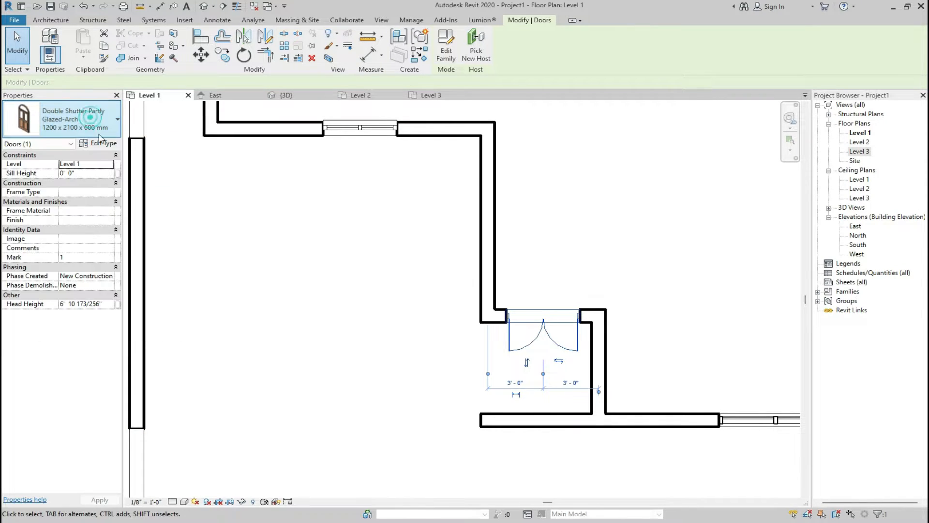
left_click(83, 175)
double_click(84, 176)
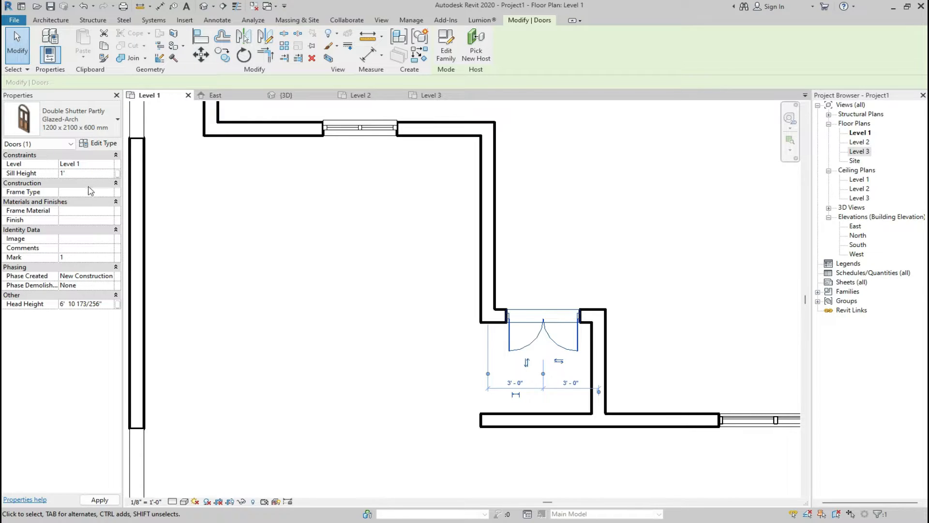
type("1'")
key("Return")
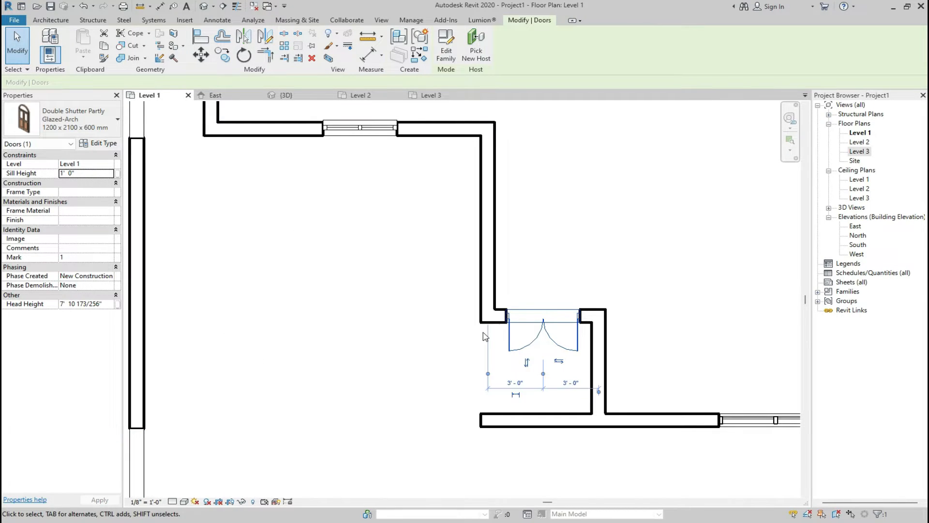
Edit the entrance wall's profile in the 3D view and trace the raised door's outer arch and both sides with Pick Lines.
left_click(291, 95)
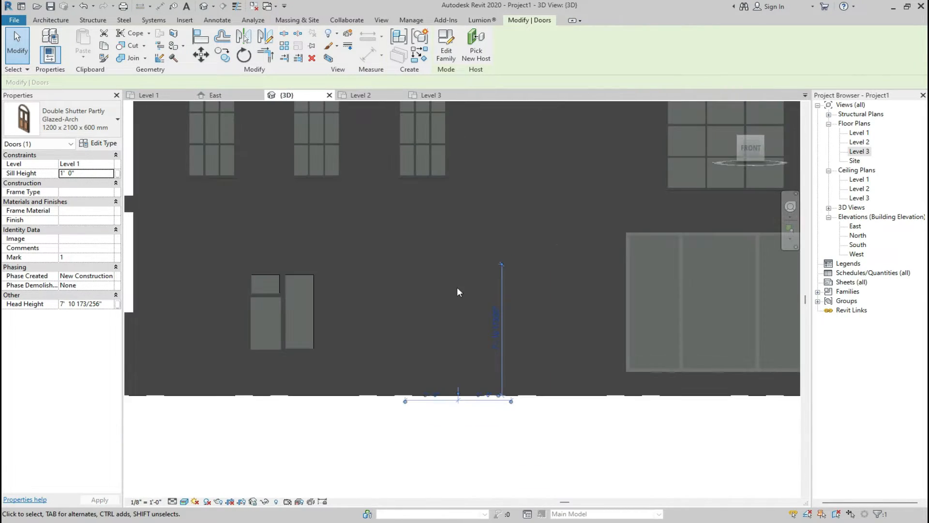
left_click(466, 198)
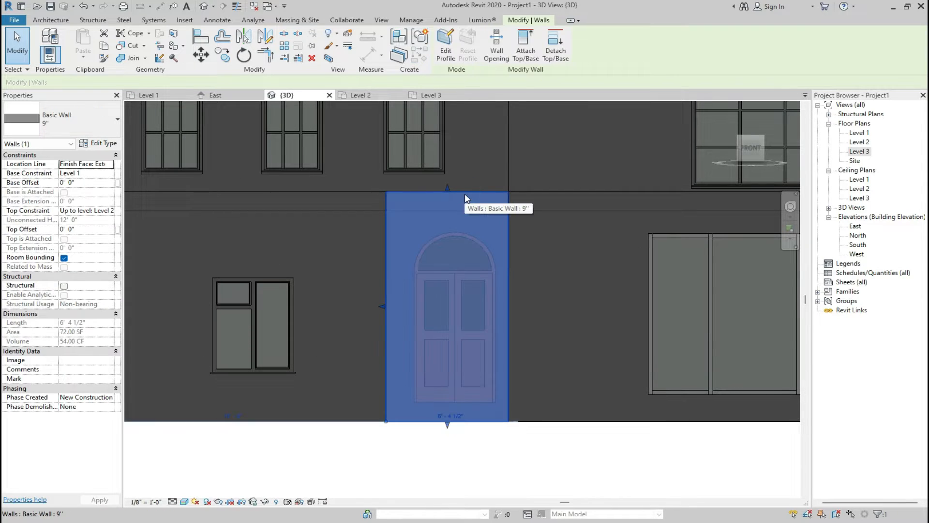
double_click(465, 194)
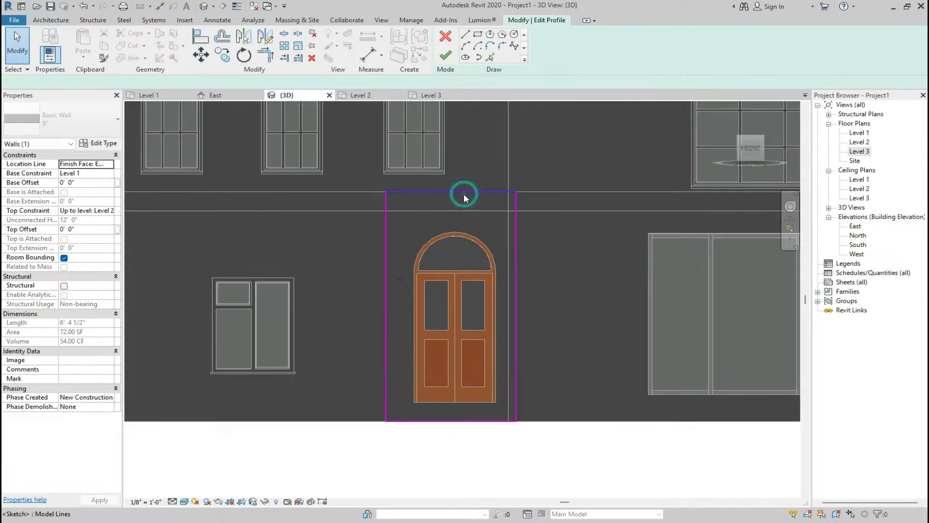
left_click(490, 57)
scroll(458, 224, "up", 5)
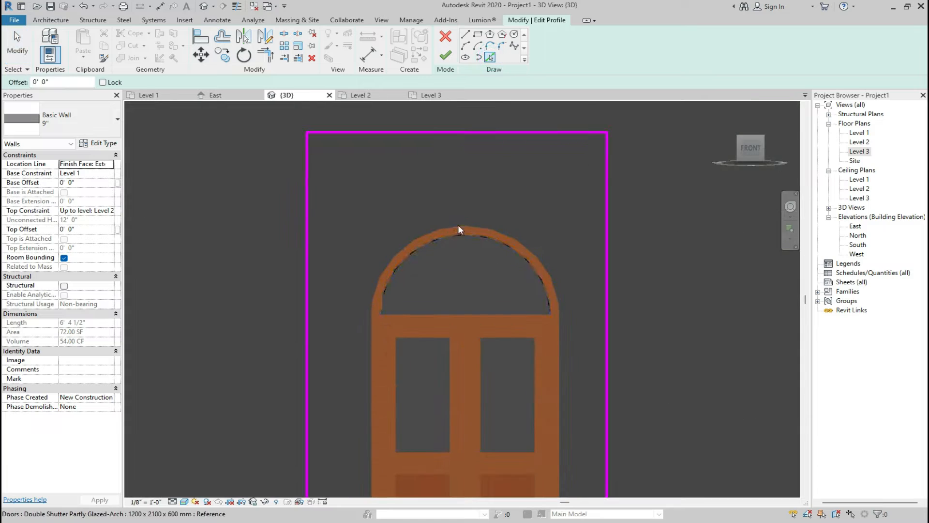
left_click(381, 283)
left_click(371, 329)
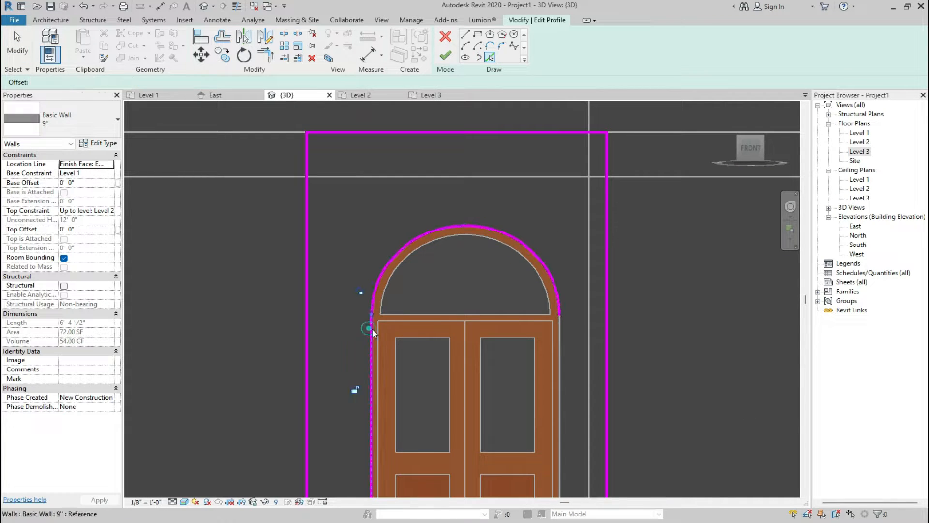
left_click(562, 362)
Add the door's bottom edge to the wall profile and finish the sketch to cut the arched opening.
scroll(521, 321, "down", 3)
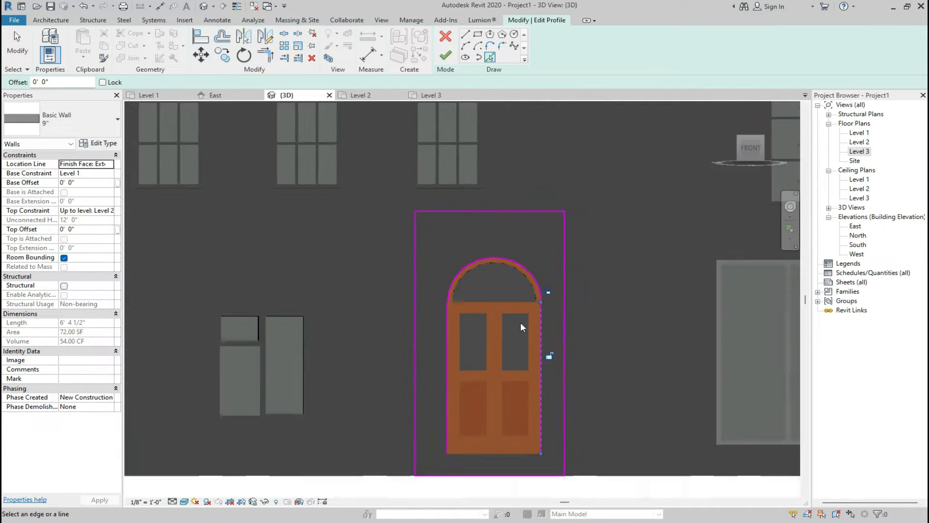
scroll(499, 411, "up", 5)
left_click(515, 469)
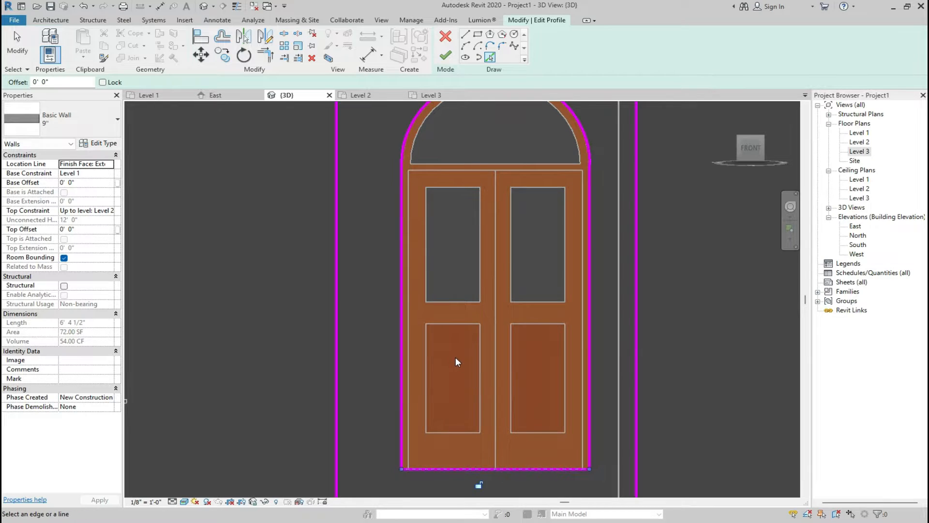
scroll(455, 357, "down", 3)
left_click(446, 55)
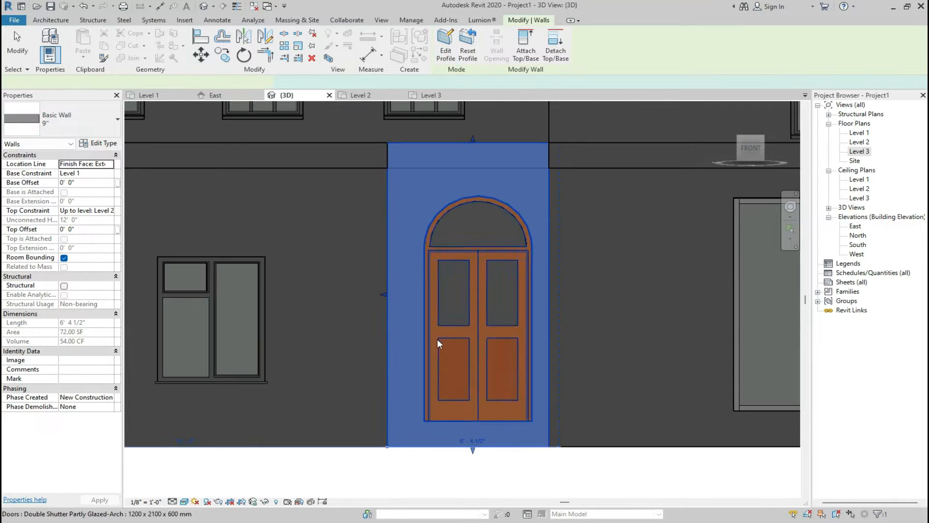
Compare the front facade in the 3D view with the entrance in the reference photo.
scroll(456, 326, "down", 3)
left_click(514, 423)
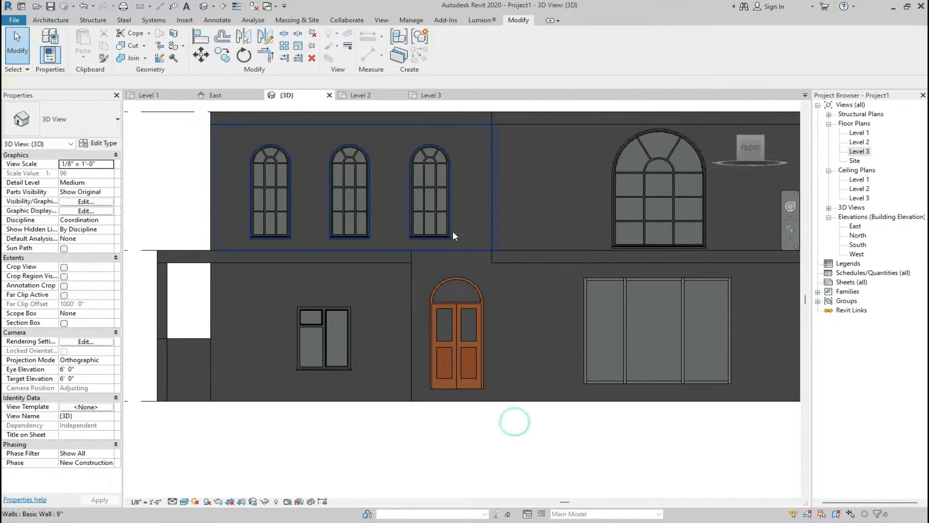
scroll(500, 359, "up", 3)
scroll(484, 316, "down", 2)
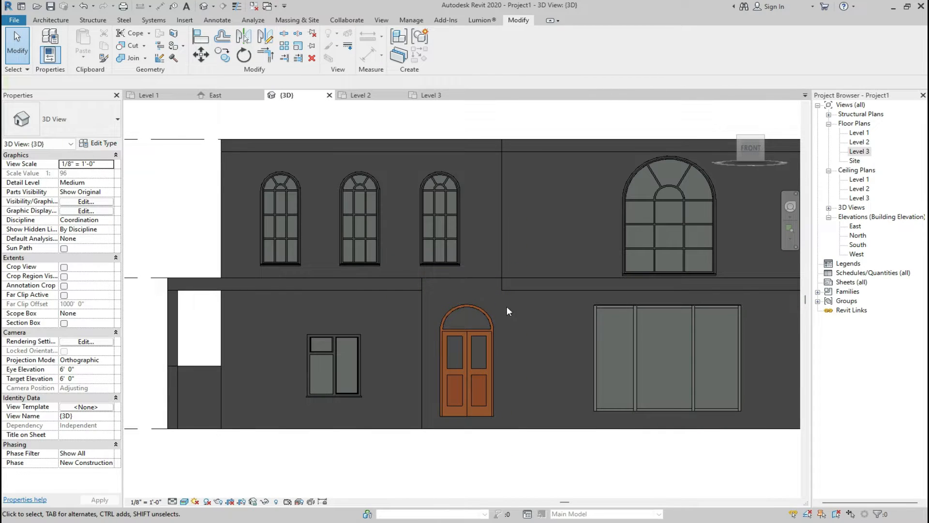
key("alt+Tab")
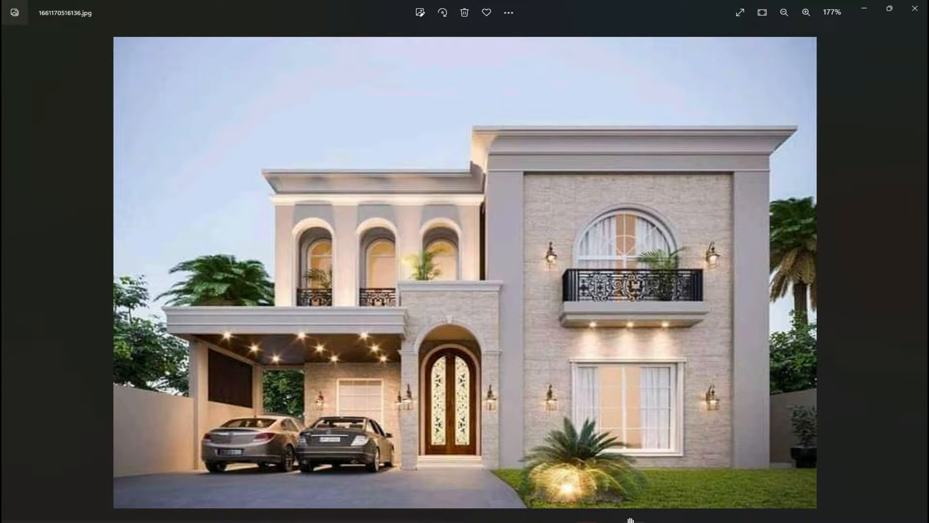
key("alt+Tab")
Try to shift the wall in front of the entrance door about 2" outward in the Level 1 plan, and undo it.
left_click(150, 94)
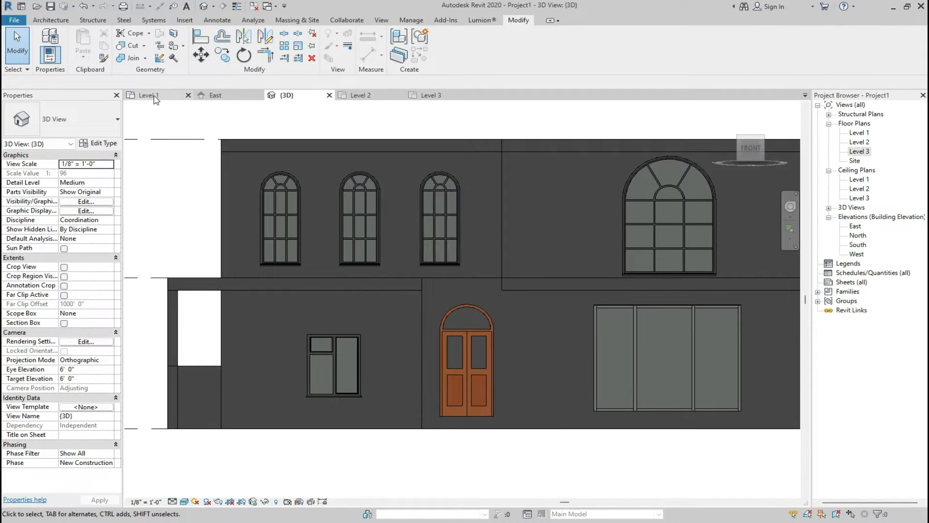
scroll(498, 438, "up", 2)
left_click(501, 422)
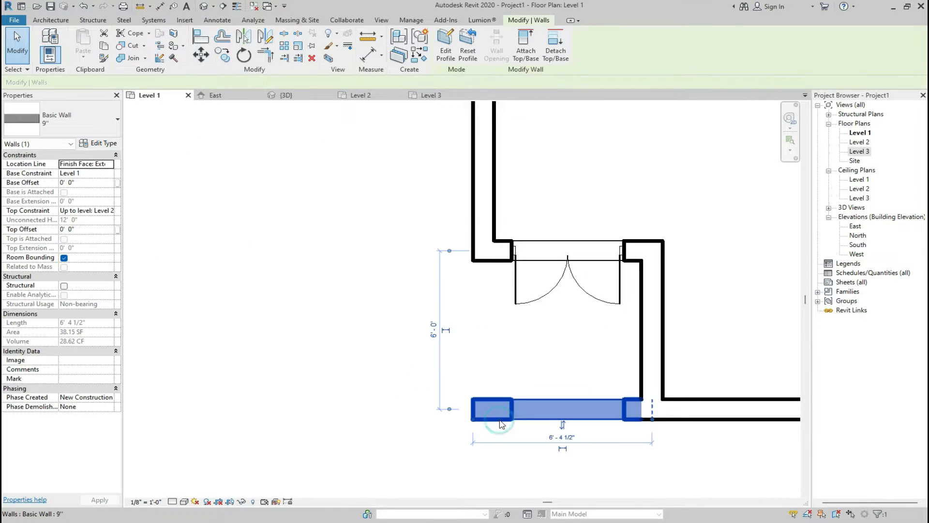
left_click_drag(561, 406, 574, 425)
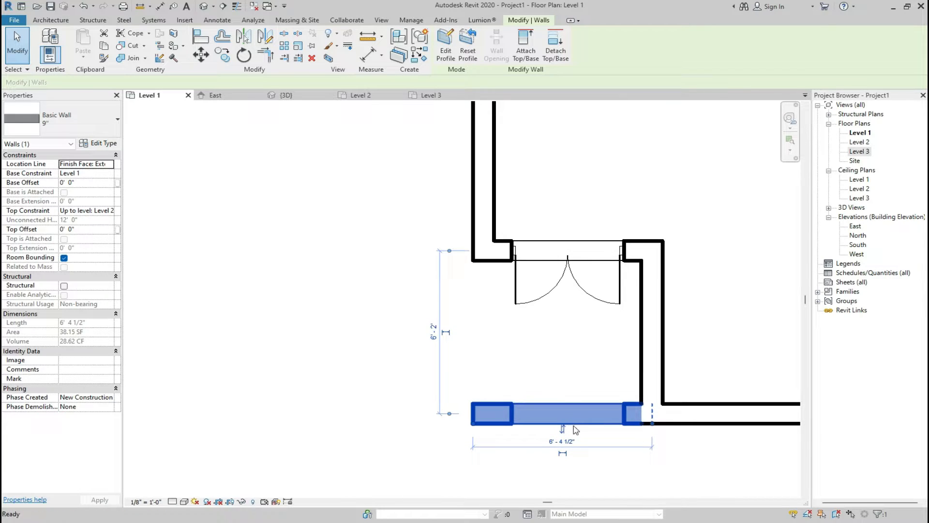
key("ctrl+z")
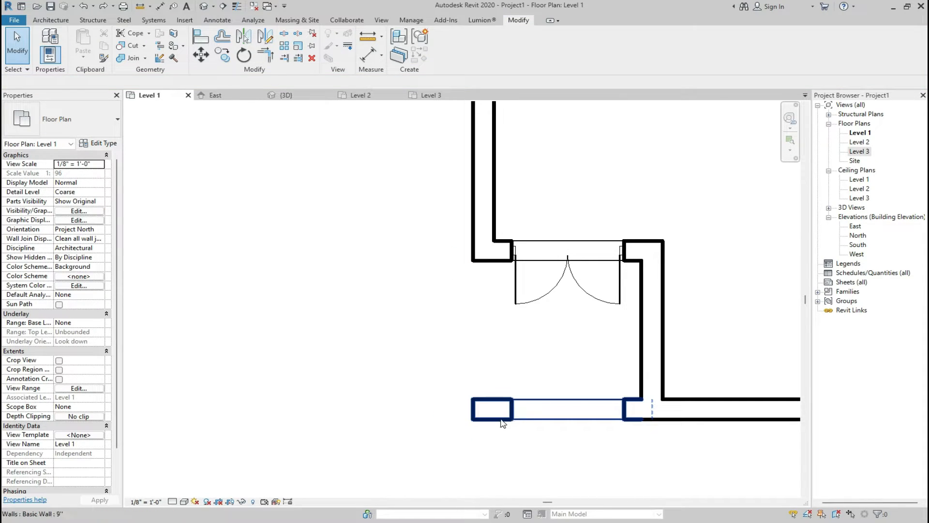
Delete the wall with the arched opening in front of the entrance door.
left_click(502, 423)
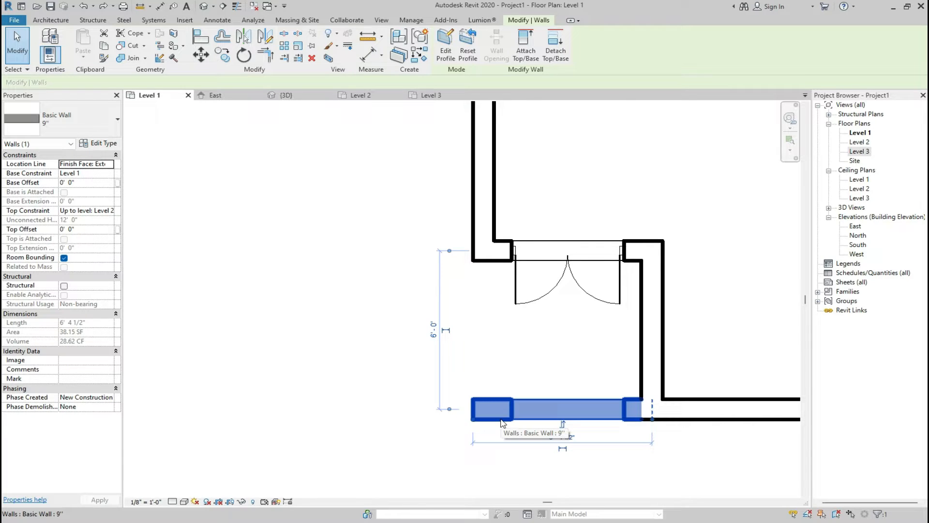
left_click(64, 257)
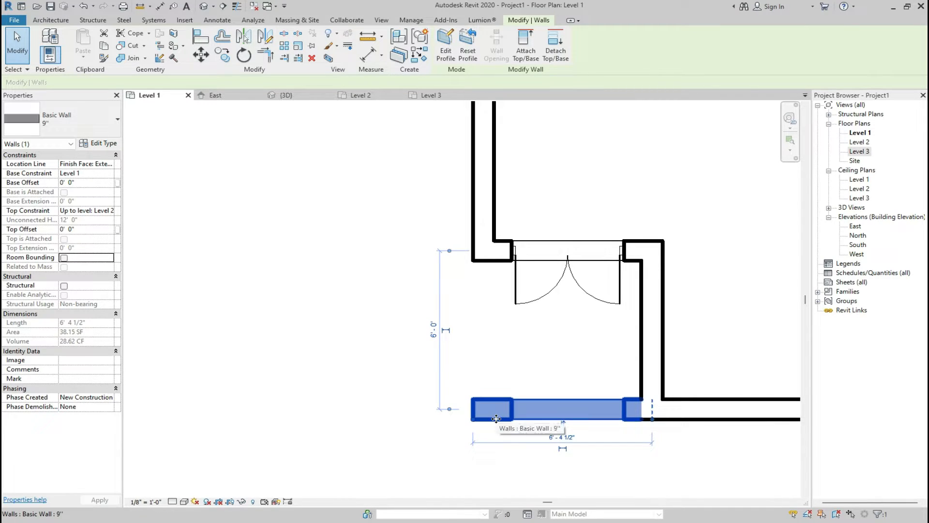
left_click(494, 453)
left_click(514, 410)
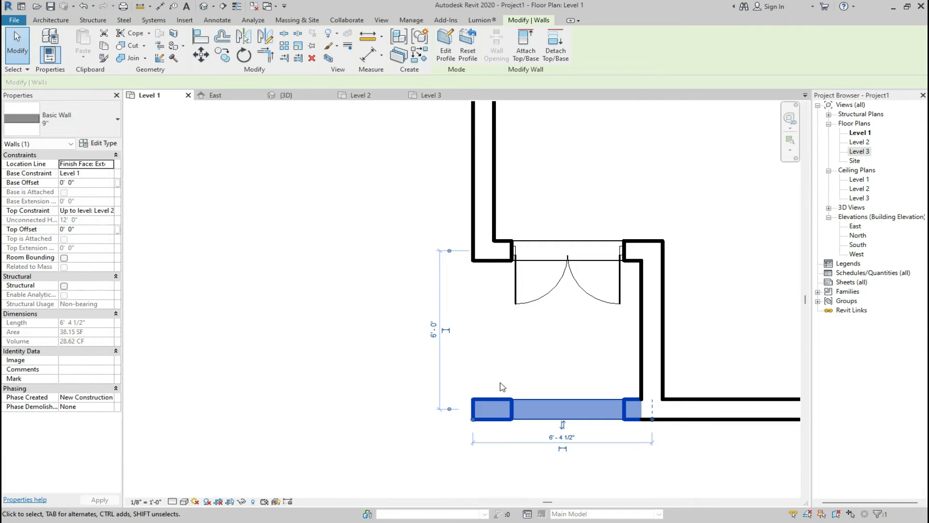
key("Delete")
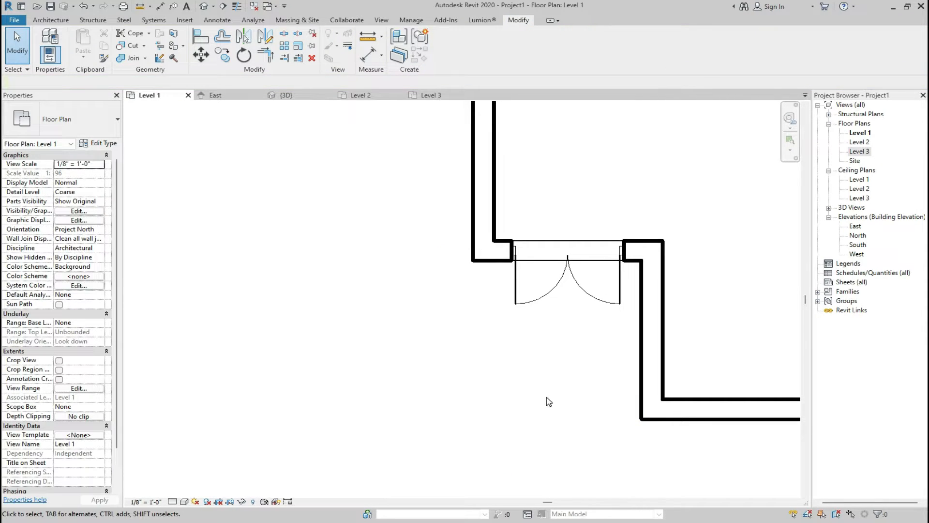
Draw a 9" wall projecting past the facade, from its corner across the entrance to the opposite side wall's outer face line.
left_click(638, 366)
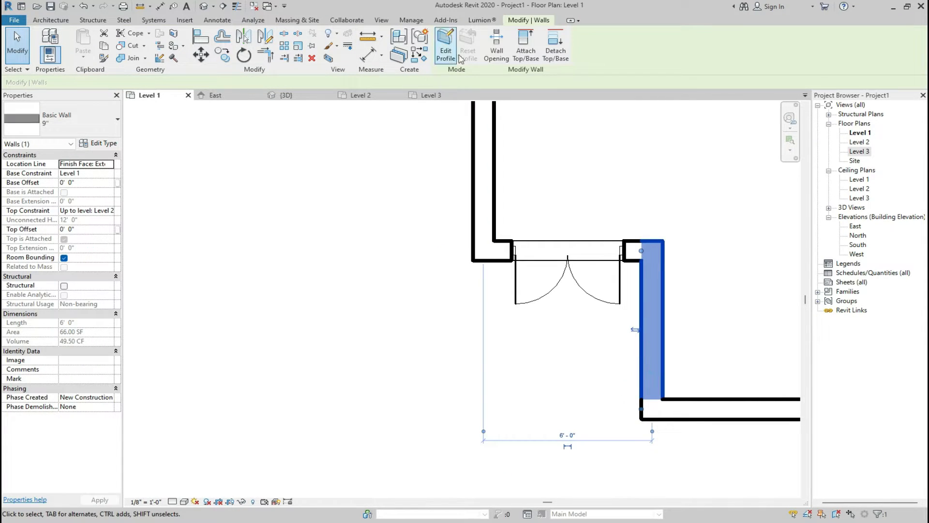
left_click(418, 57)
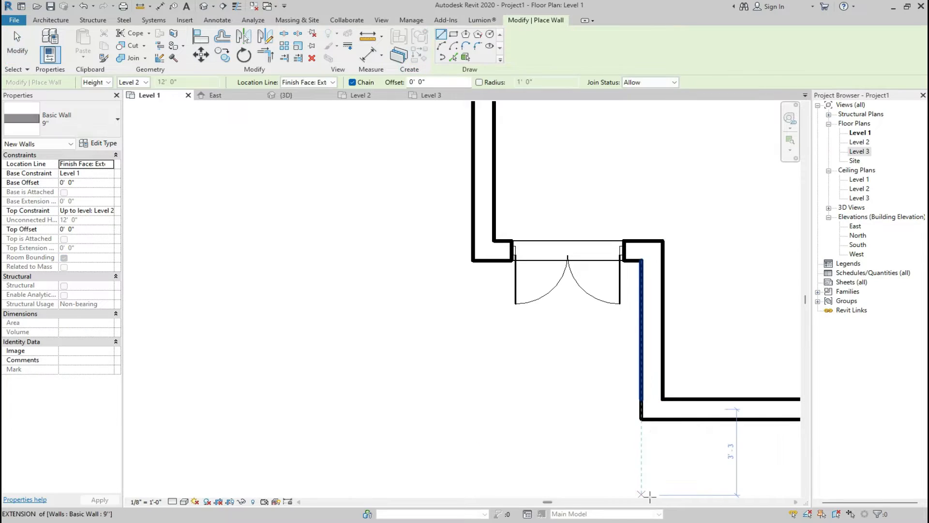
left_click(641, 419)
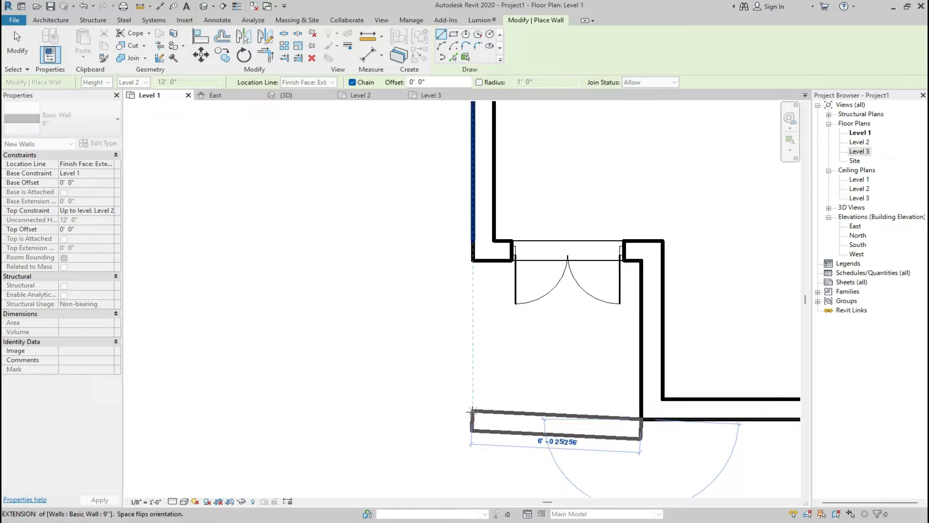
left_click(473, 419)
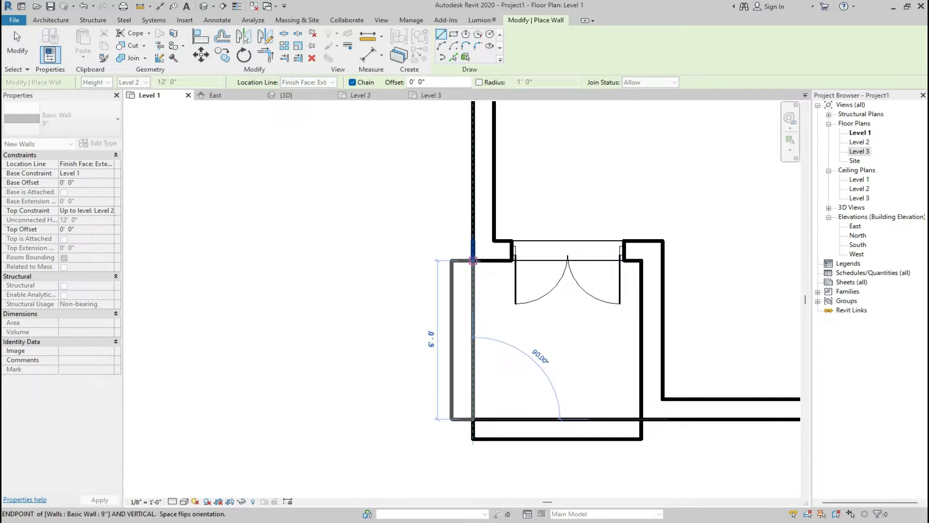
key("Escape")
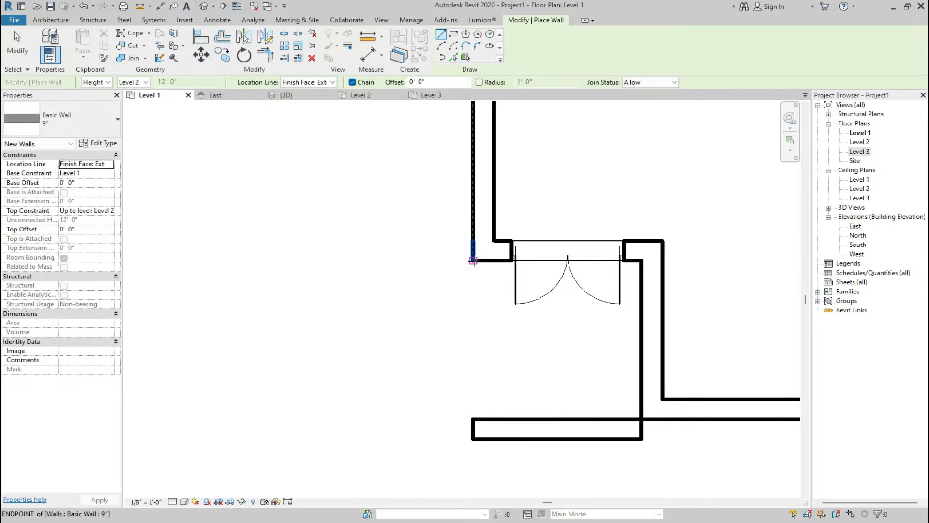
Draw a 6' side wall from the new front wall's free end back to the corner beside the door.
left_click(477, 419)
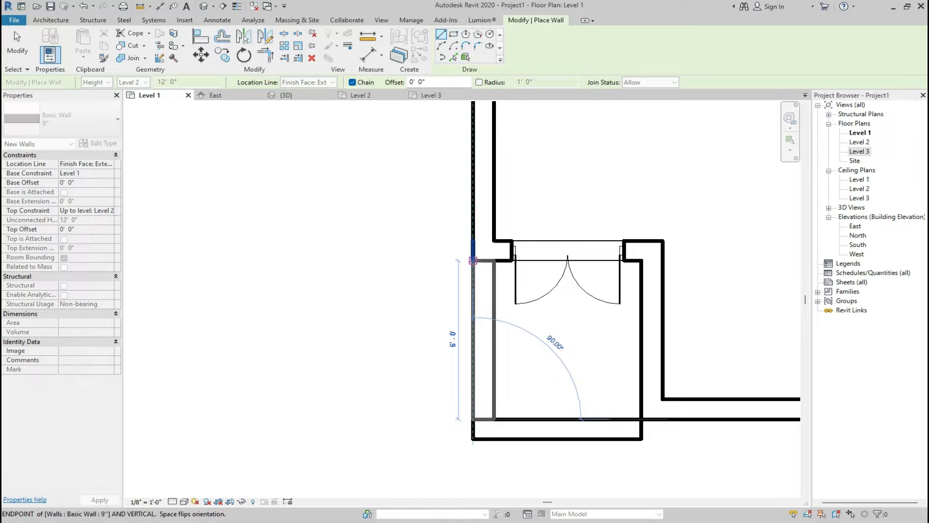
left_click(483, 264)
key("Escape")
key("Escape")
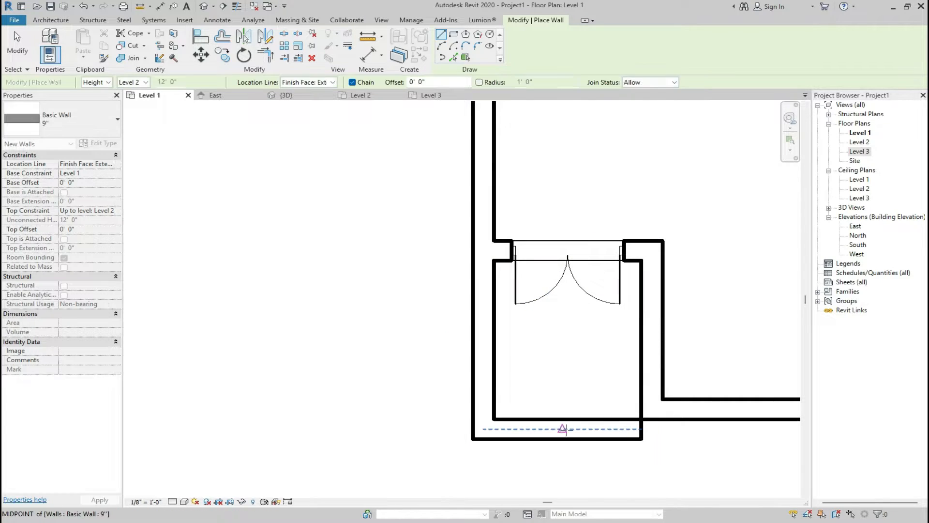
key("Escape")
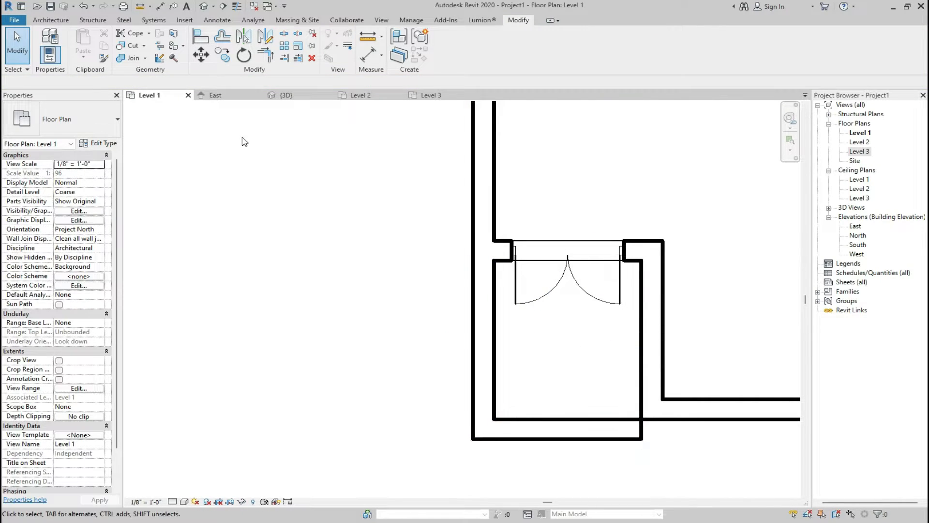
Edit the front entrance wall's profile in the 3D view, tracing the door's outer arch and both vertical side edges.
left_click(282, 97)
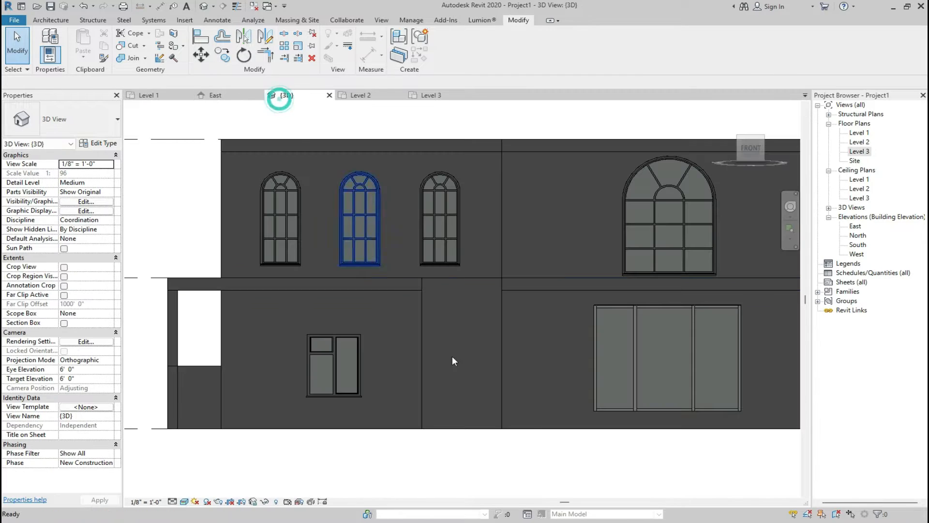
left_click(457, 277)
scroll(457, 277, "up", 5)
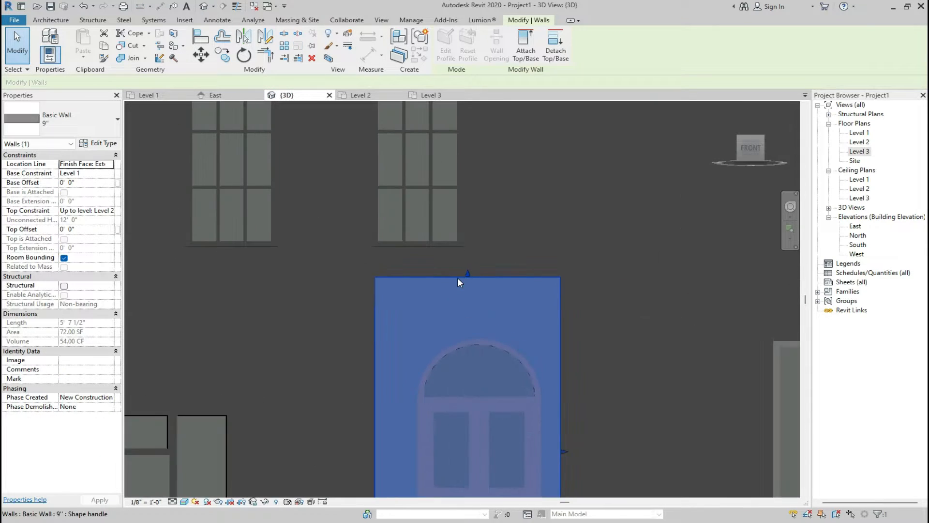
double_click(462, 277)
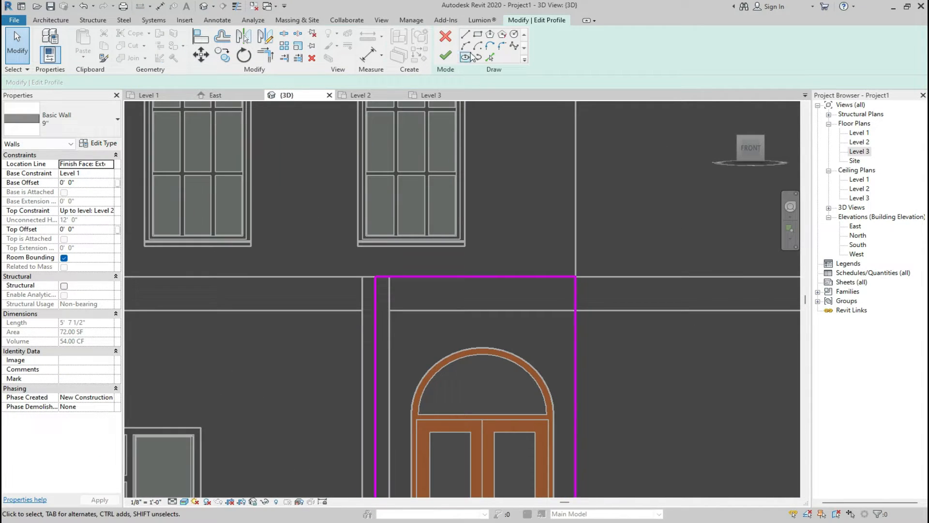
left_click(490, 57)
left_click(472, 345)
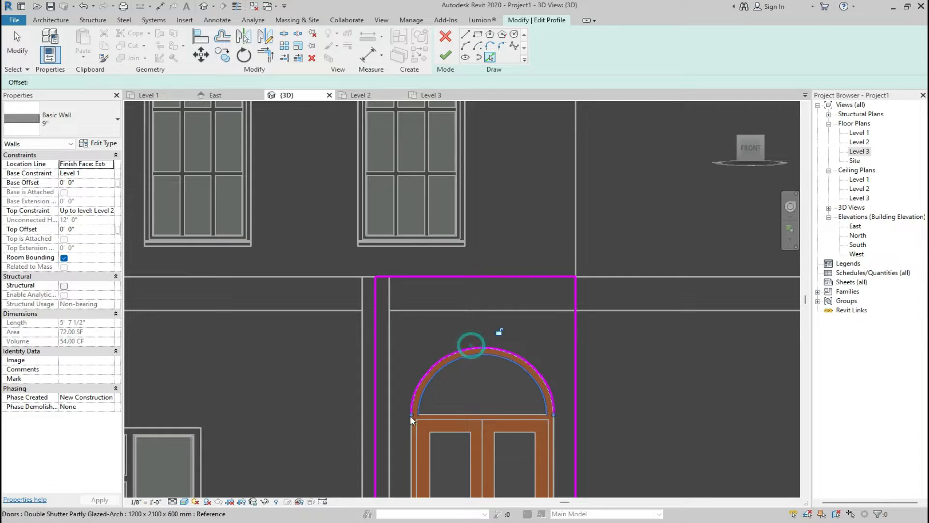
left_click(412, 424)
left_click(556, 425)
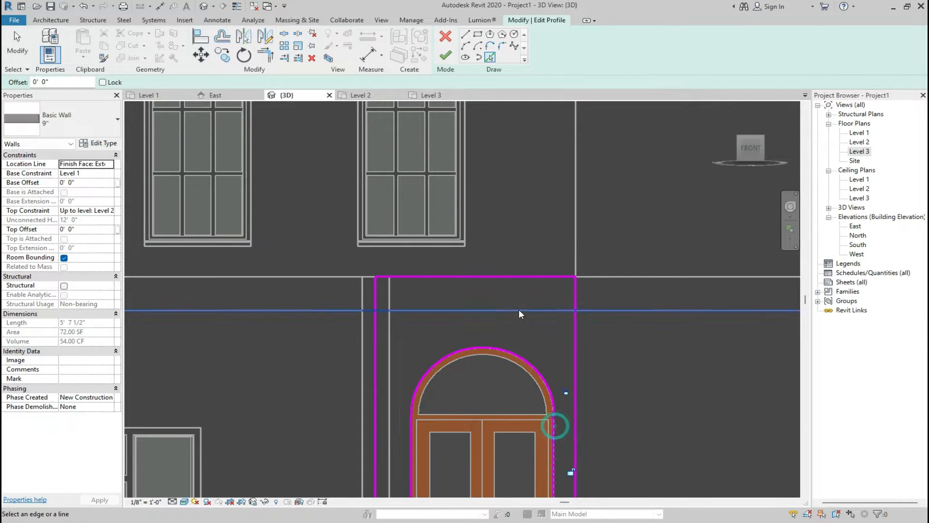
Close the opening along the door's bottom edge and finish the wall profile to cut the arched opening.
scroll(519, 312, "down", 5)
scroll(501, 473, "up", 8)
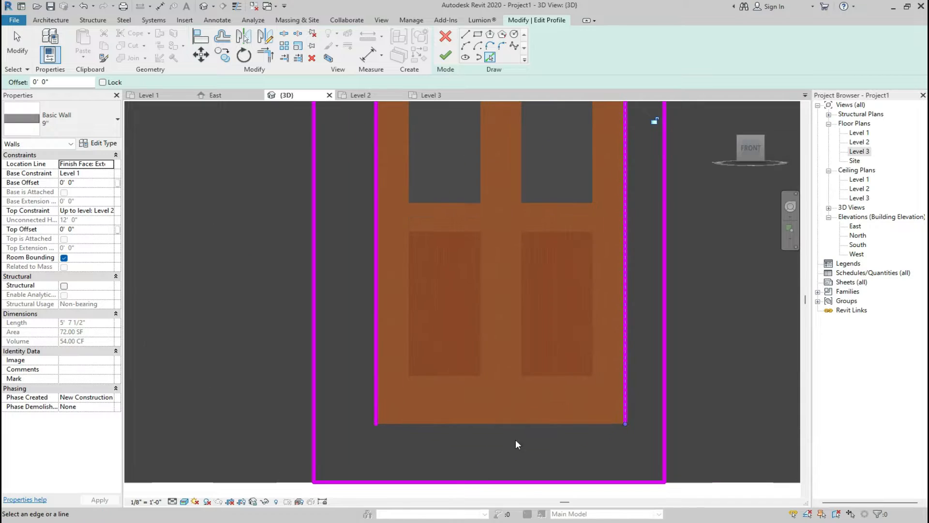
left_click(521, 424)
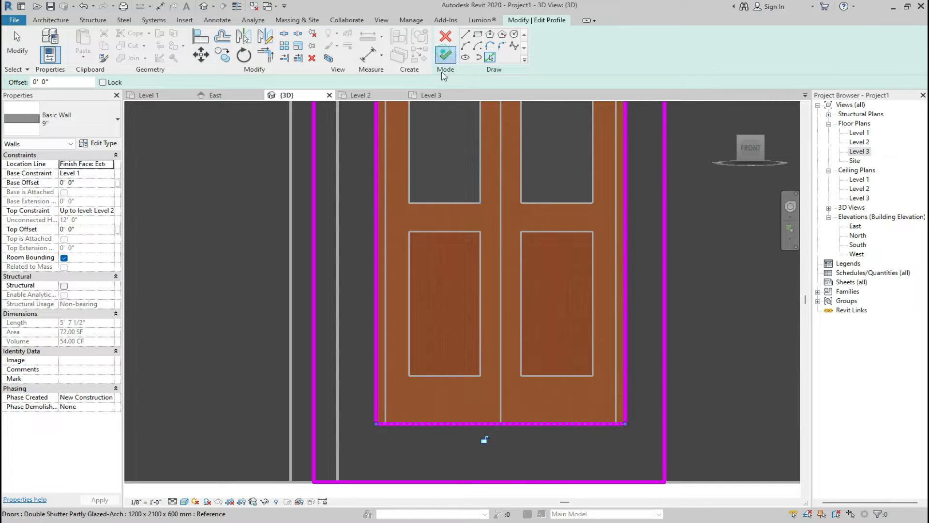
left_click(444, 56)
scroll(457, 260, "down", 5)
key("Escape")
Examine the reference photo's entrance block, upper arches and balcony, and compare them with the entrance wall in the model.
scroll(439, 208, "up", 3)
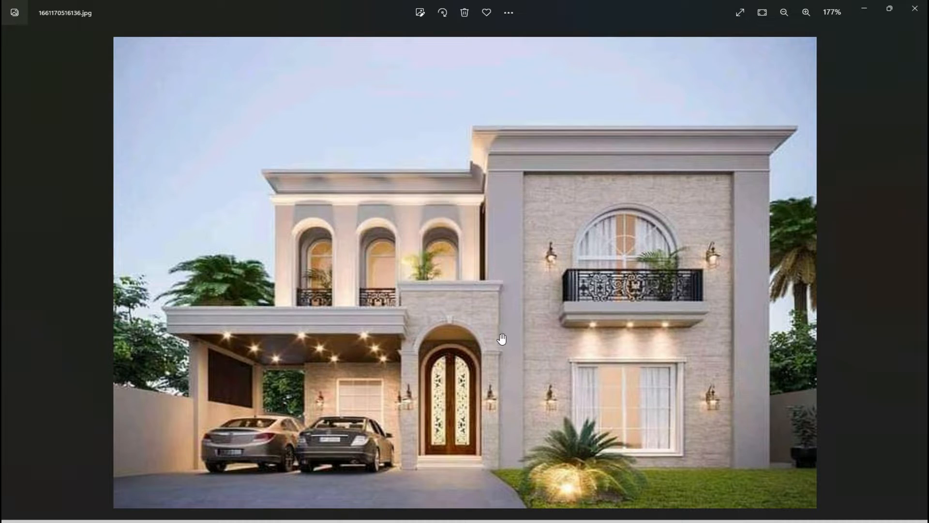
scroll(485, 301, "up", 3)
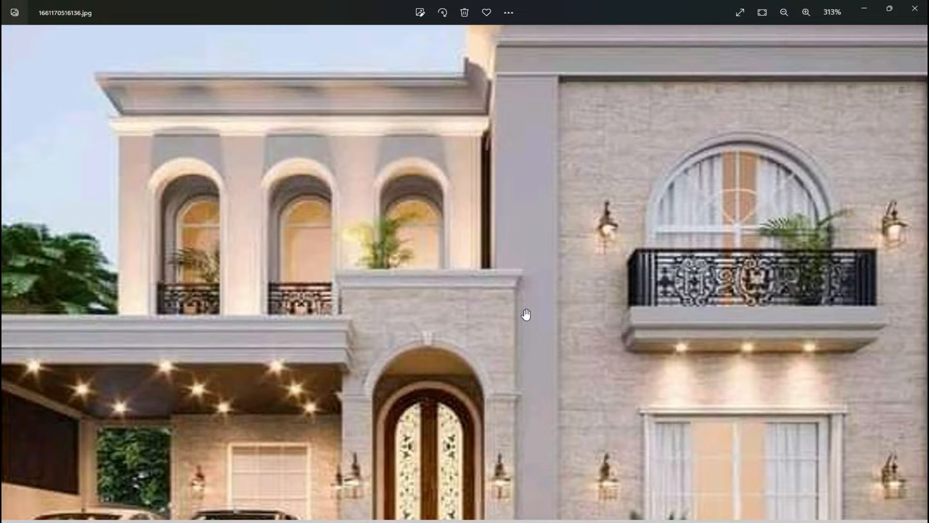
scroll(526, 315, "down", 3)
scroll(499, 404, "up", 3)
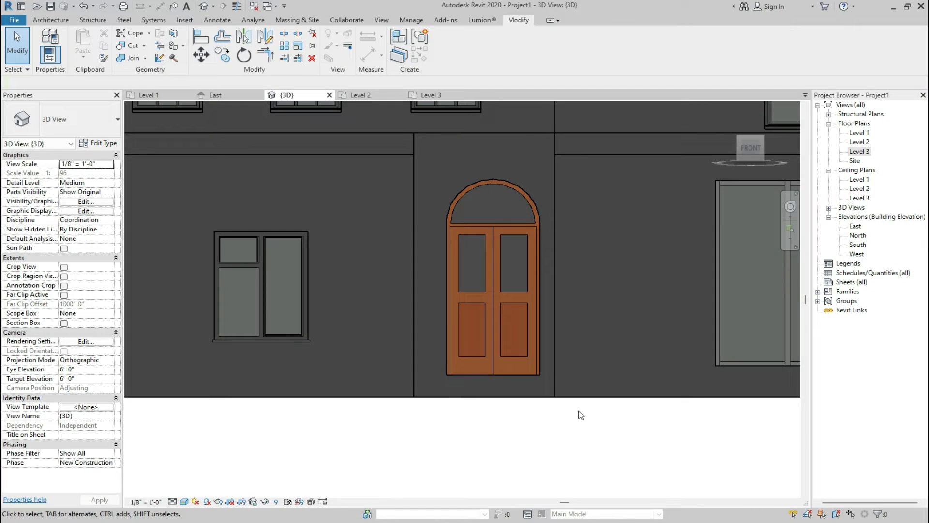
scroll(581, 414, "down", 2)
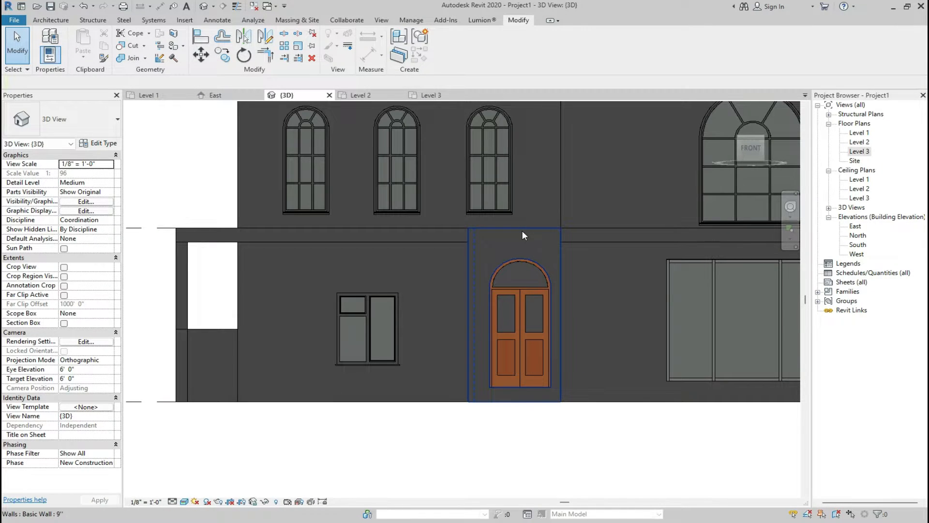
scroll(522, 230, "up", 2)
left_click(521, 231)
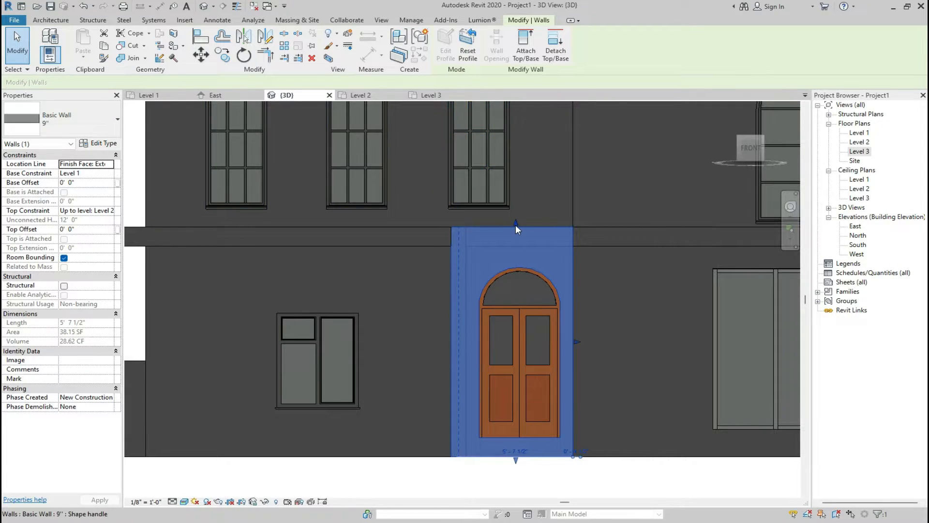
scroll(516, 225, "up", 2)
scroll(381, 147, "down", 2)
In the Level 2 plan, edit the floor's boundary, moving the edge over the entrance out to the entrance wall's outer face.
left_click(356, 95)
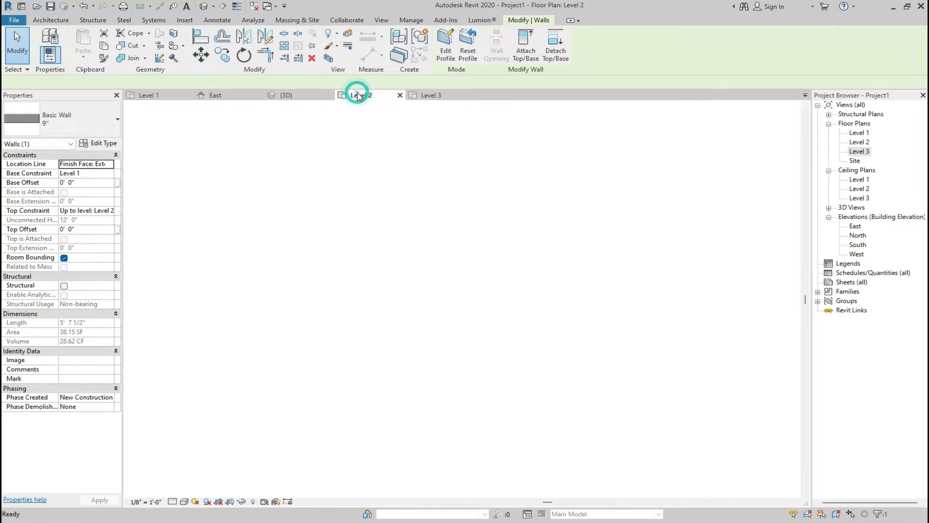
scroll(415, 345, "up", 4)
left_click(544, 385)
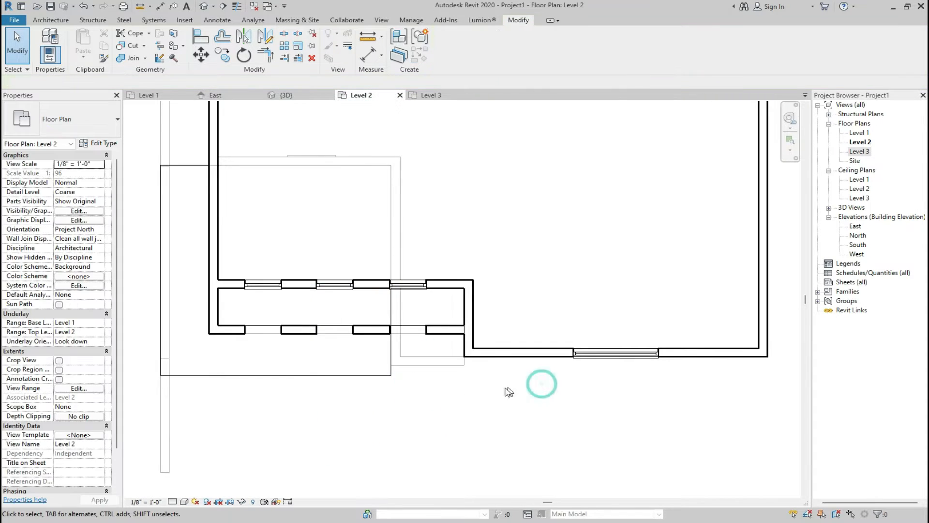
left_click(390, 363)
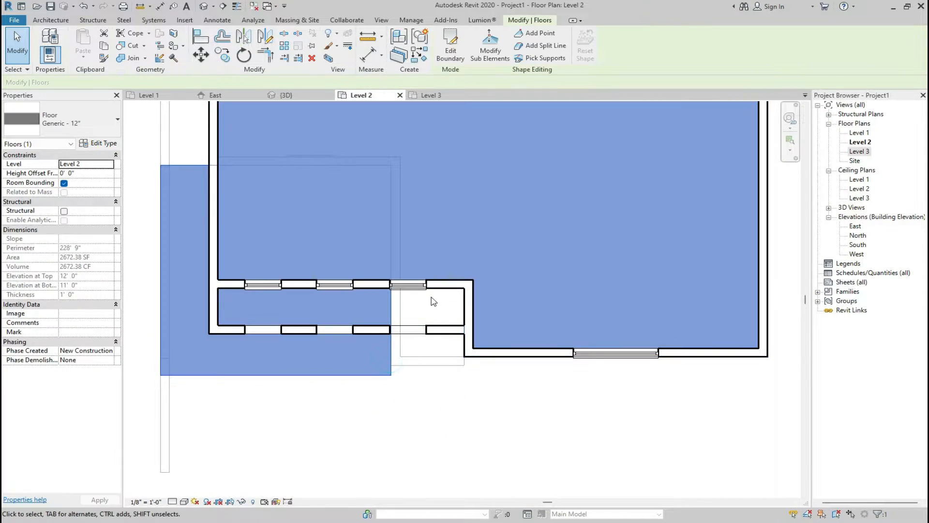
scroll(432, 301, "up", 2)
double_click(371, 372)
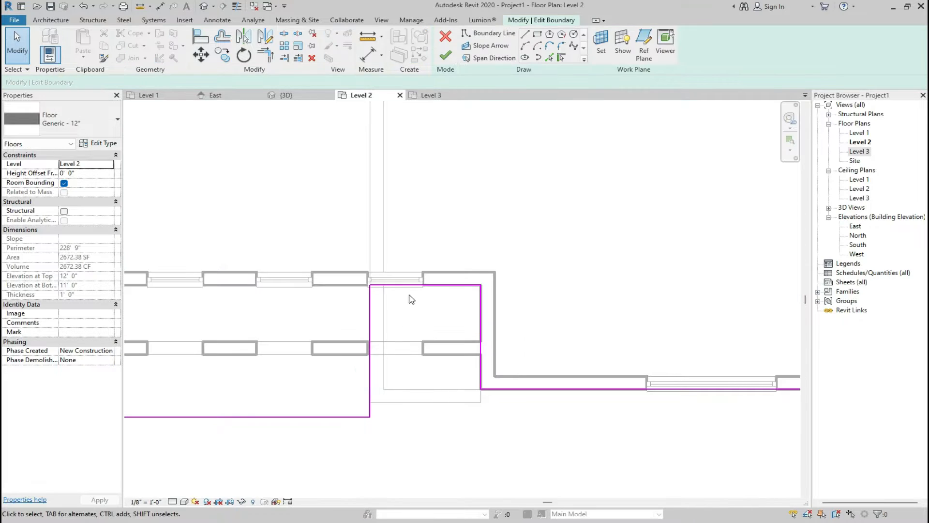
left_click(415, 285)
left_click_drag(415, 285, 416, 402)
left_click(444, 436)
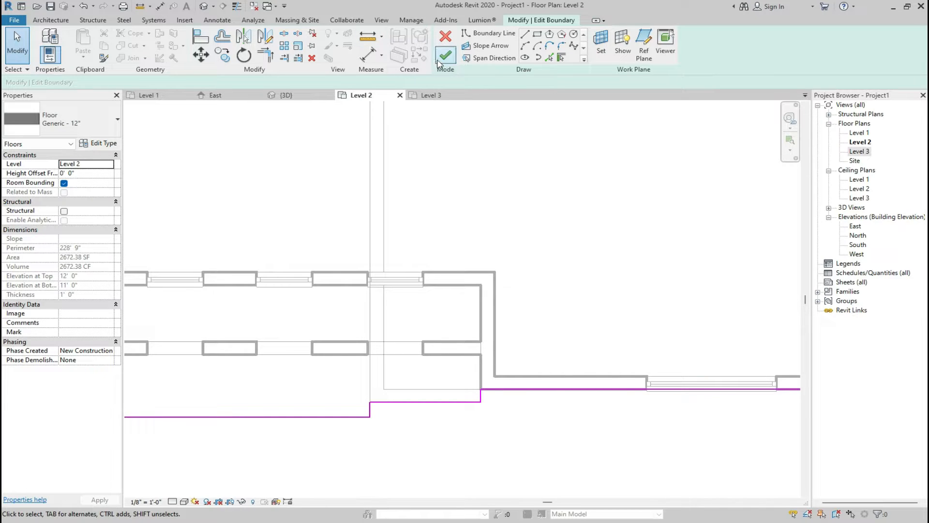
Nudge the carport slab's front edge slightly outward, finish the floor boundary, and attach the walls below to the floor's bottom.
left_click(318, 417)
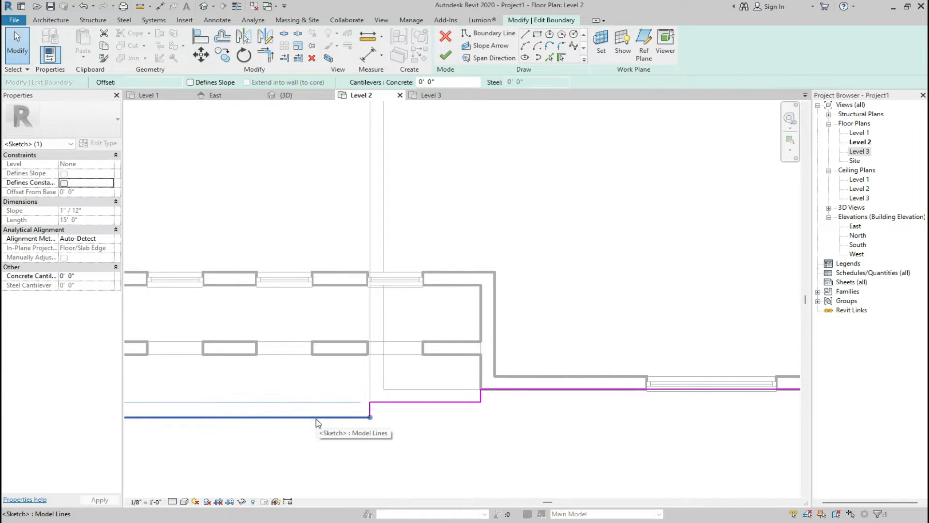
key("Down")
key("Down")
key("Down")
key("Down")
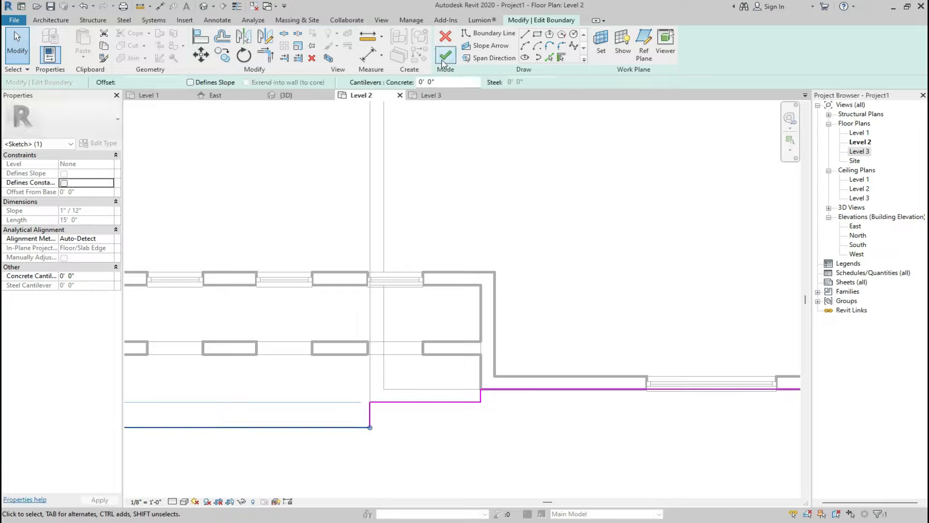
left_click(445, 55)
left_click(490, 271)
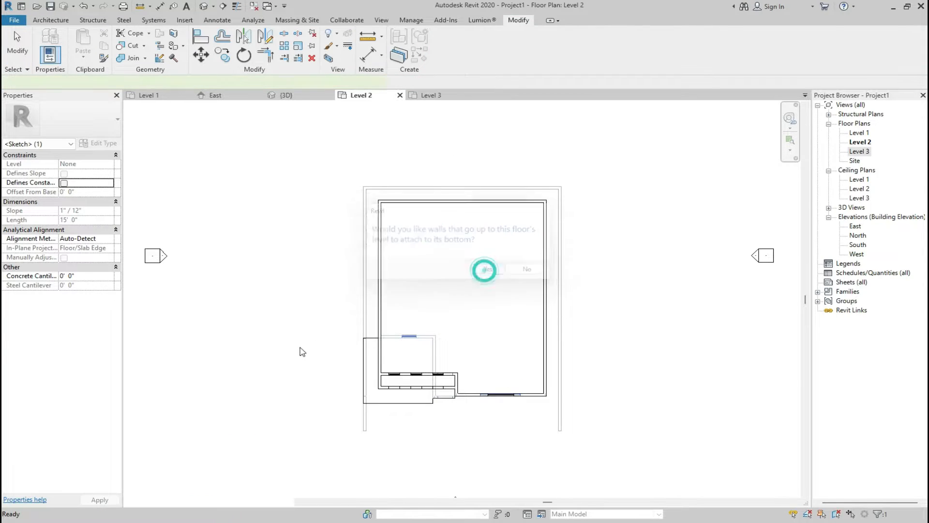
Inspect the extended slab and arched entrance in the isometric 3D view and compare them with the reference photo.
scroll(436, 382, "up", 5)
left_click(401, 441)
left_click(285, 94)
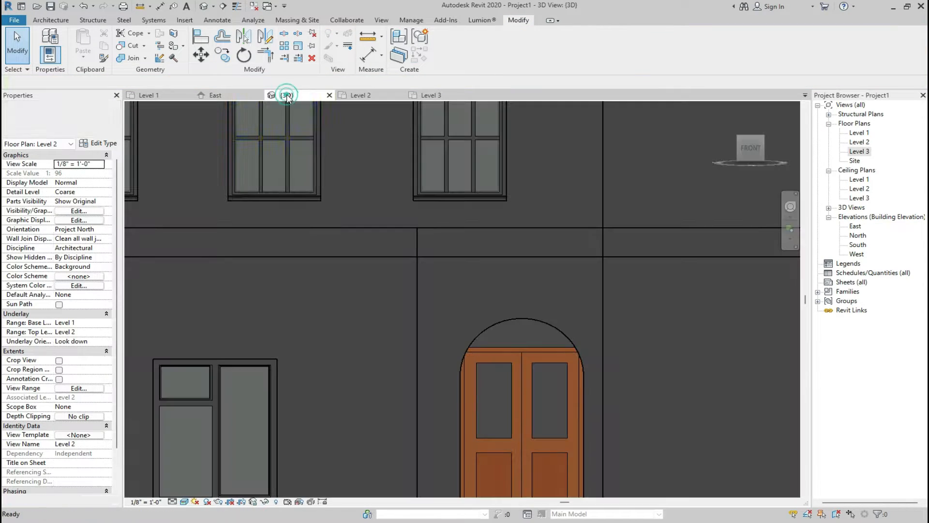
scroll(410, 221, "down", 4)
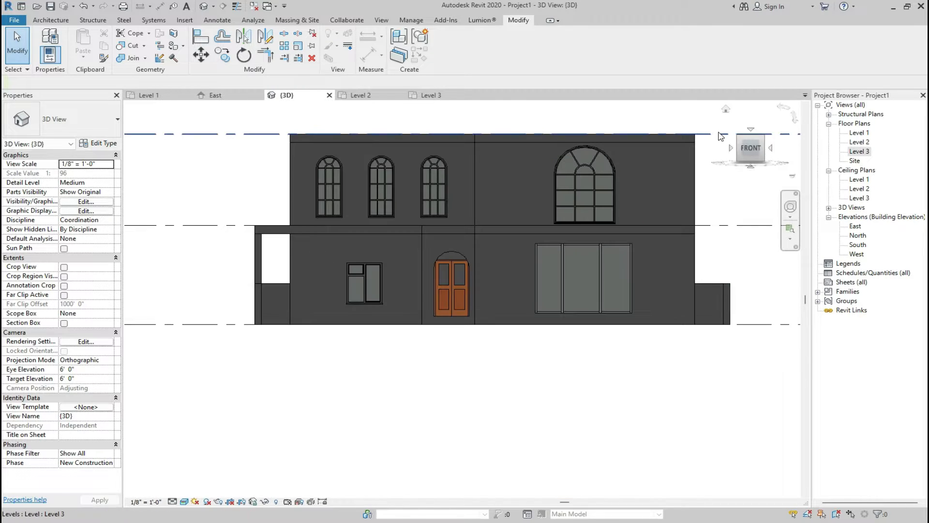
left_click(725, 112)
scroll(380, 326, "up", 10)
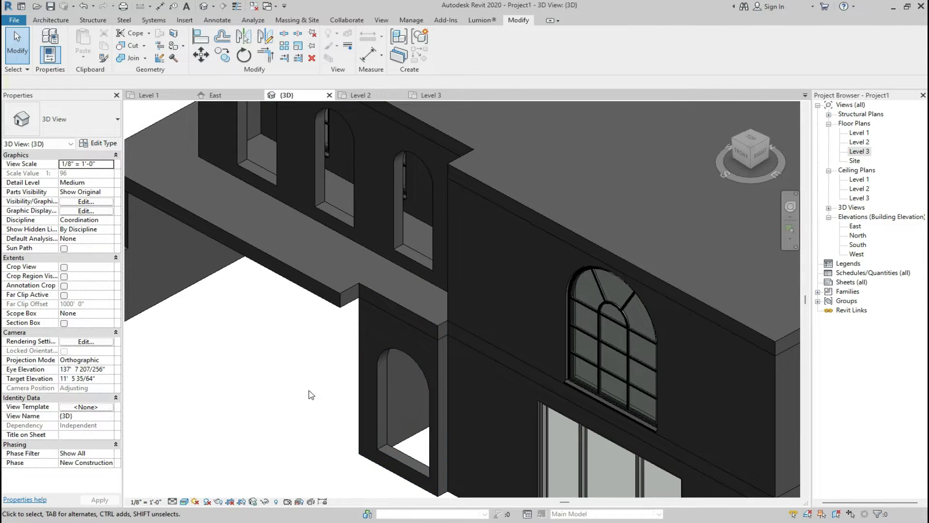
scroll(312, 395, "down", 5)
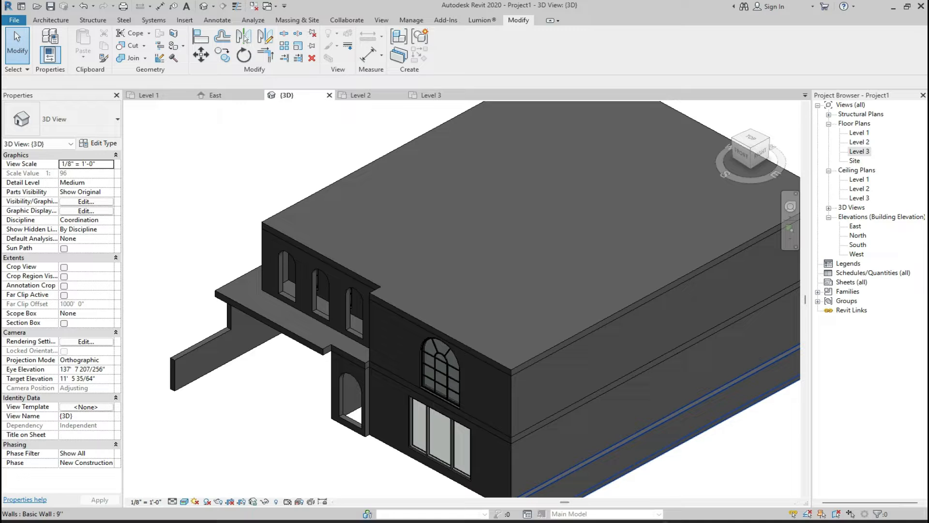
key("alt+Tab")
scroll(554, 317, "down", 4)
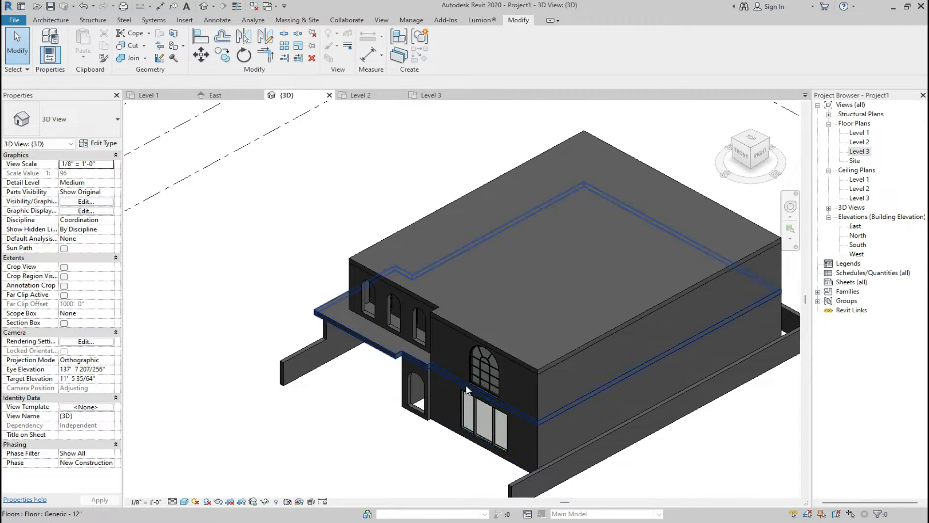
Edit the Level 2 floor boundary, drawing a rectangular balcony outline 2.5' deep and about 7'-11" wide outside the large arched window.
left_click(467, 390)
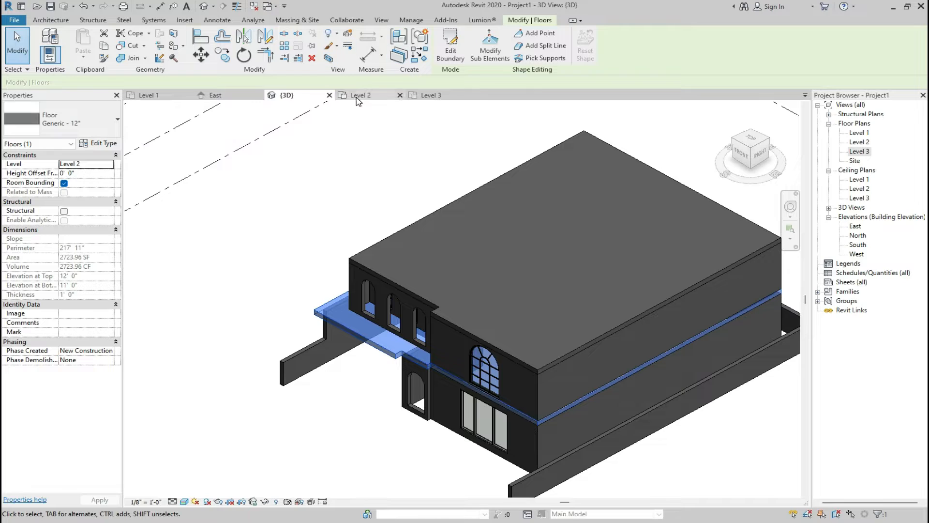
left_click(357, 96)
scroll(508, 464, "down", 3)
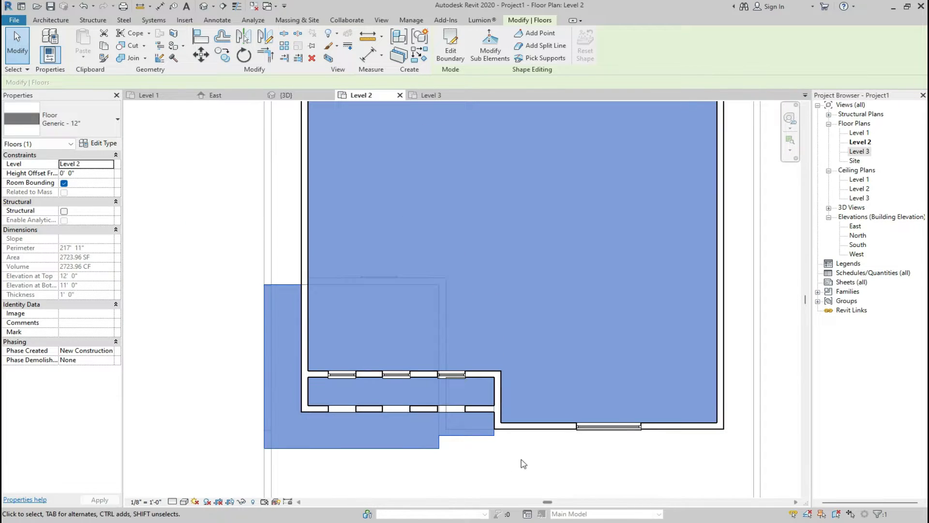
double_click(478, 432)
scroll(651, 461, "up", 4)
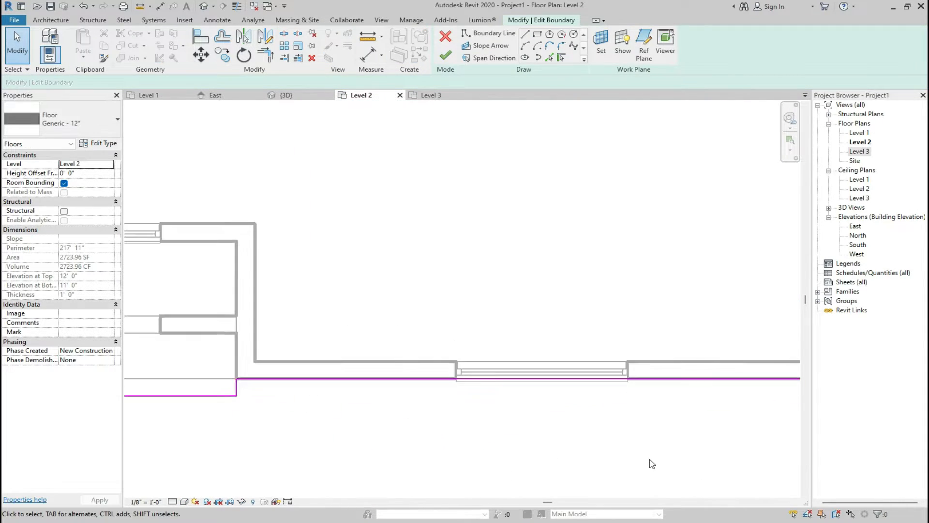
left_click(525, 34)
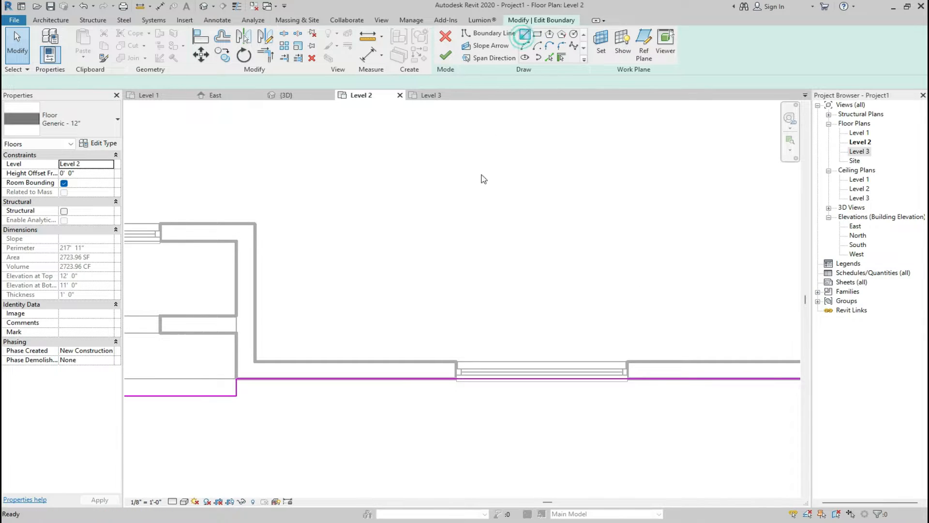
left_click(449, 379)
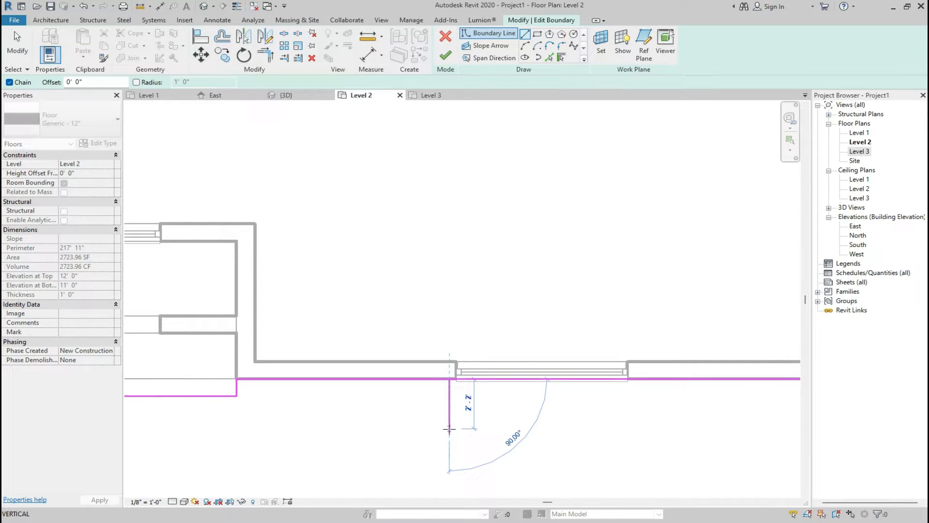
type("2.5'")
key("Return")
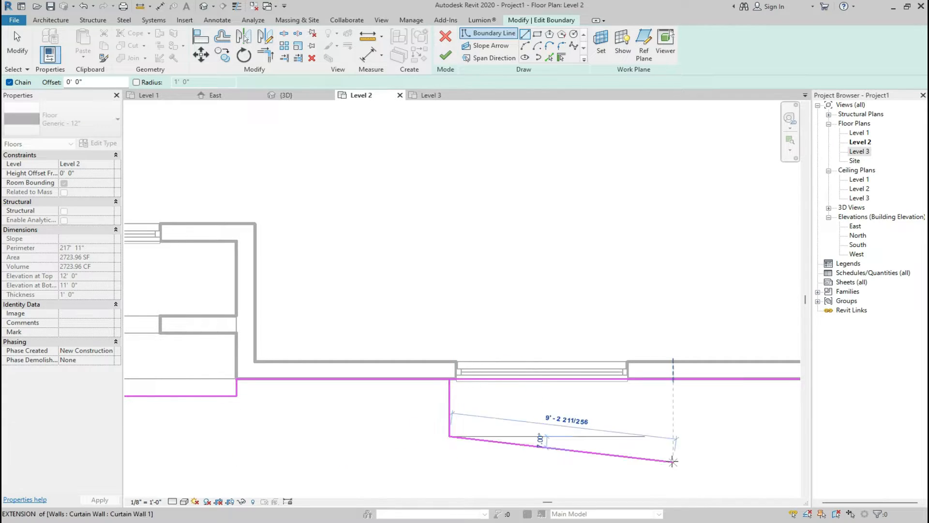
left_click(643, 436)
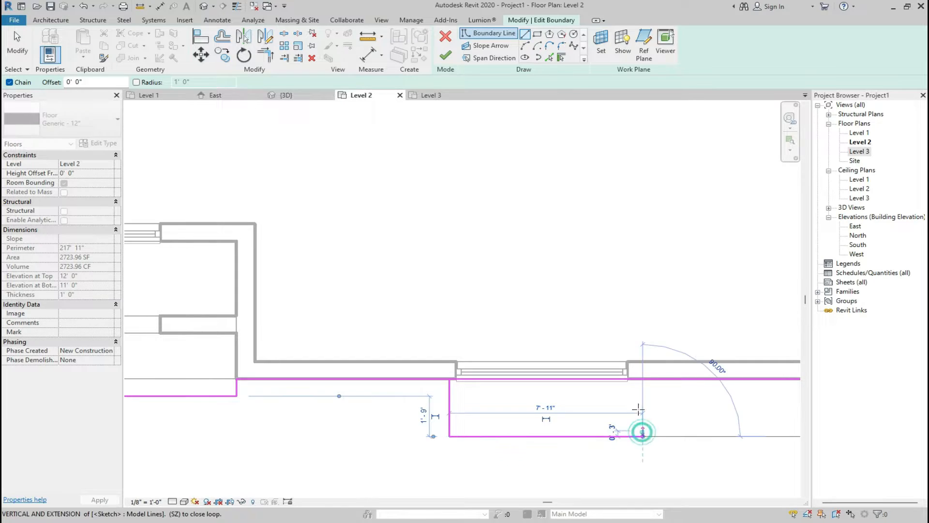
left_click(642, 378)
key("Escape")
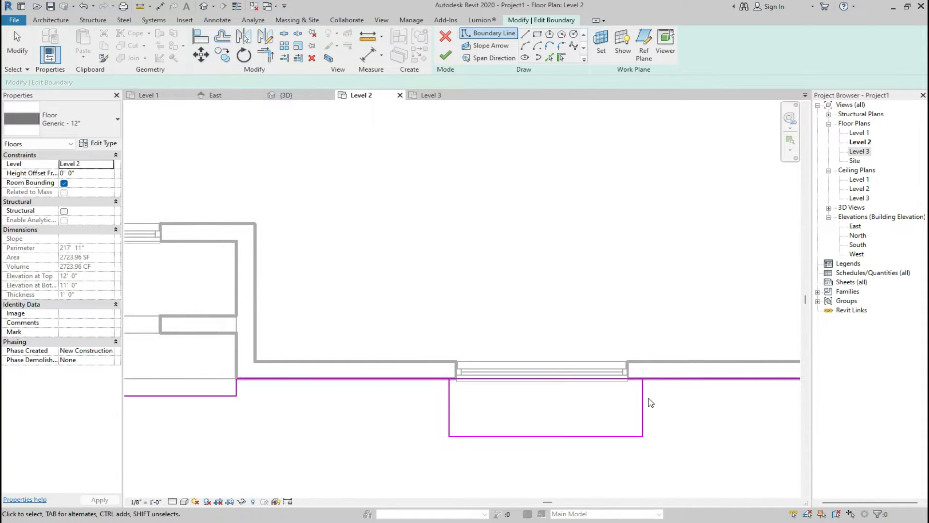
Nudge the balcony outline's side edge inward toward the window, narrowing the outline to about 7'-6".
left_click(643, 401)
key("Left")
key("Left")
key("Left")
key("Left")
key("Left")
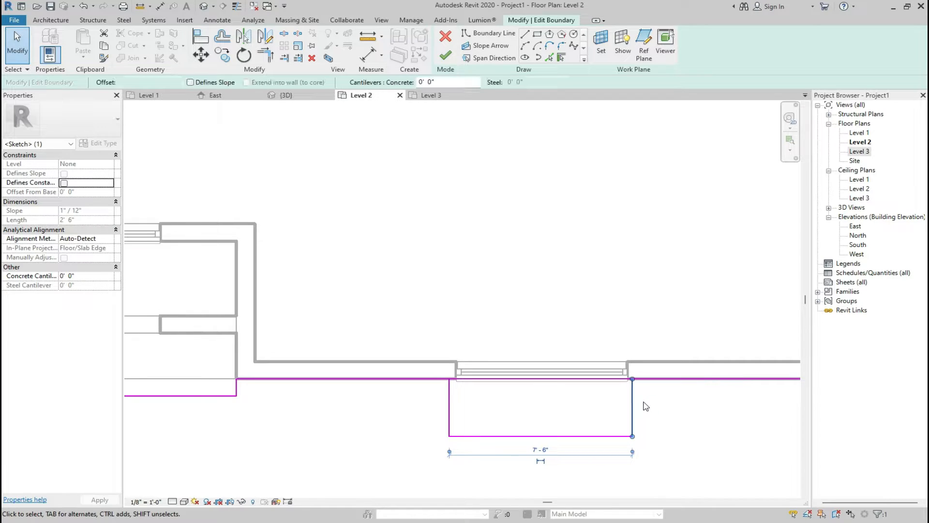
scroll(540, 378, "up", 1)
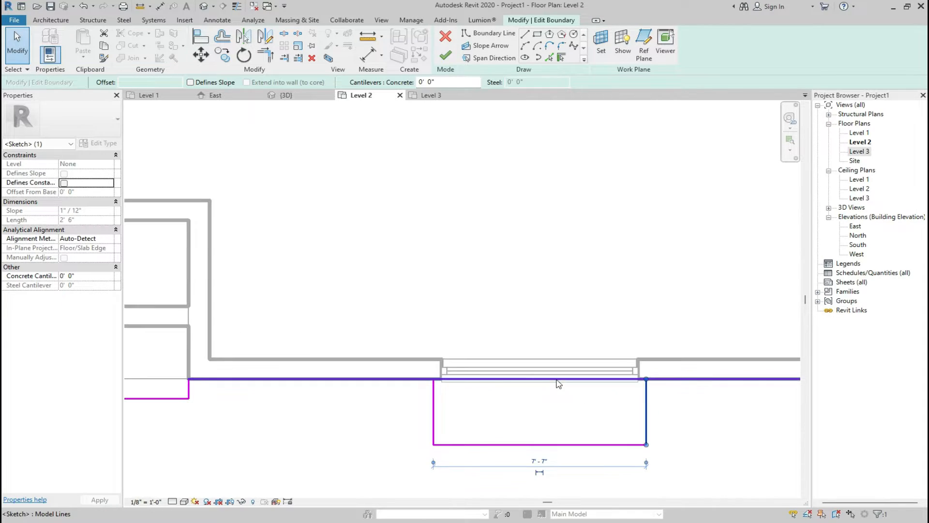
key("Escape")
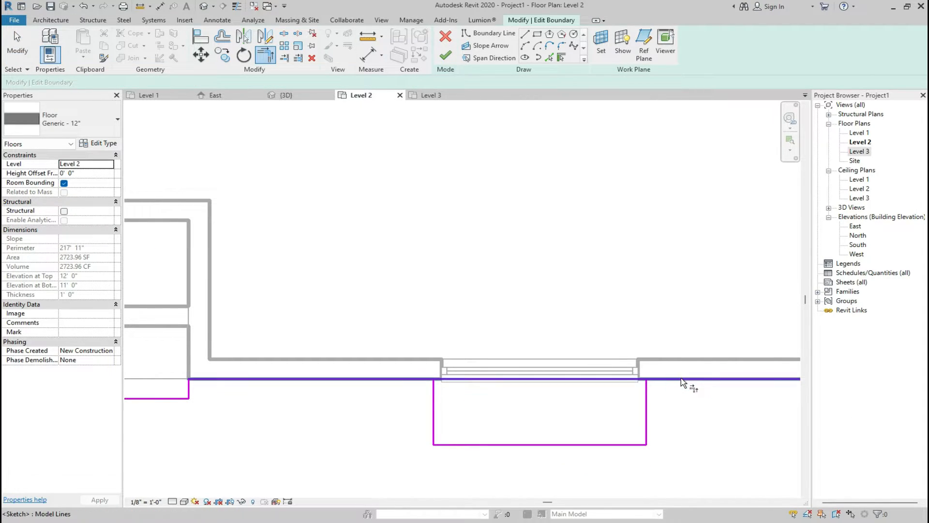
left_click(647, 404)
left_click(646, 401)
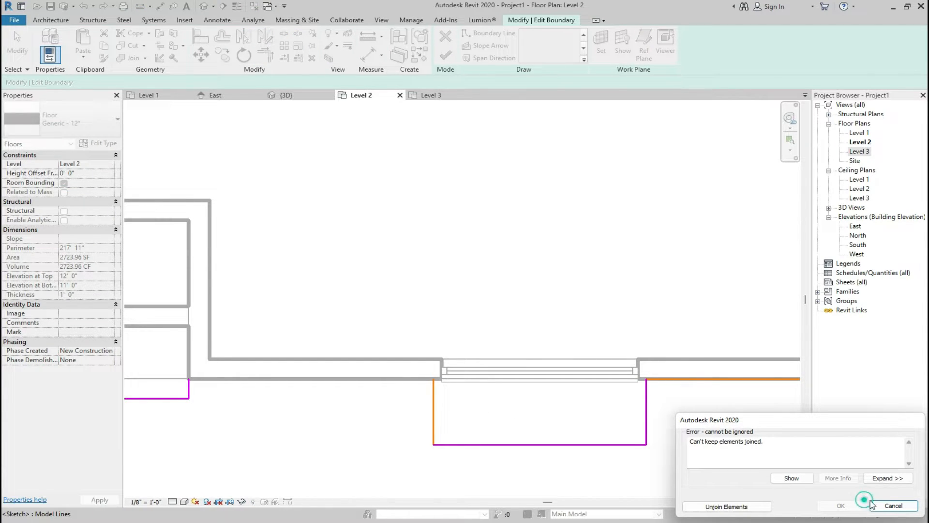
left_click(886, 505)
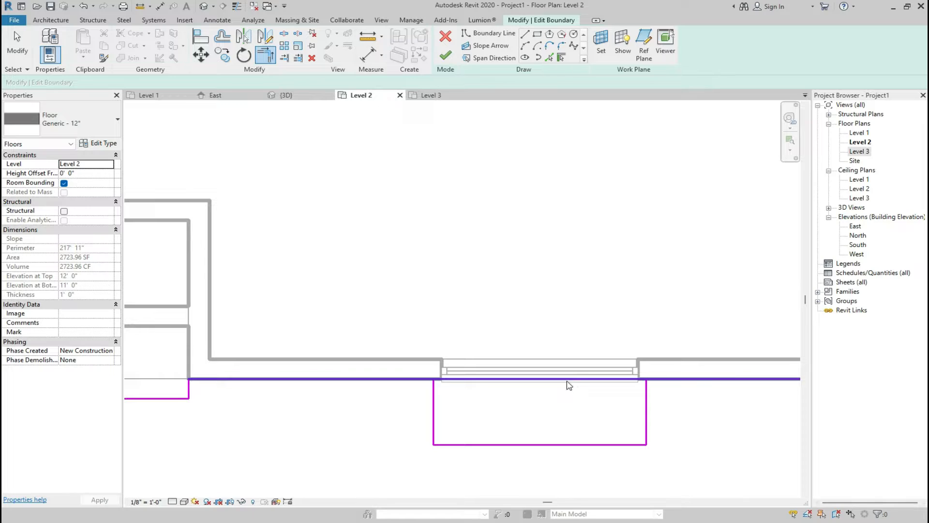
key("Escape")
Split the floor boundary line at the arched window and trim both halves to the balcony outline's side edges.
left_click(284, 33)
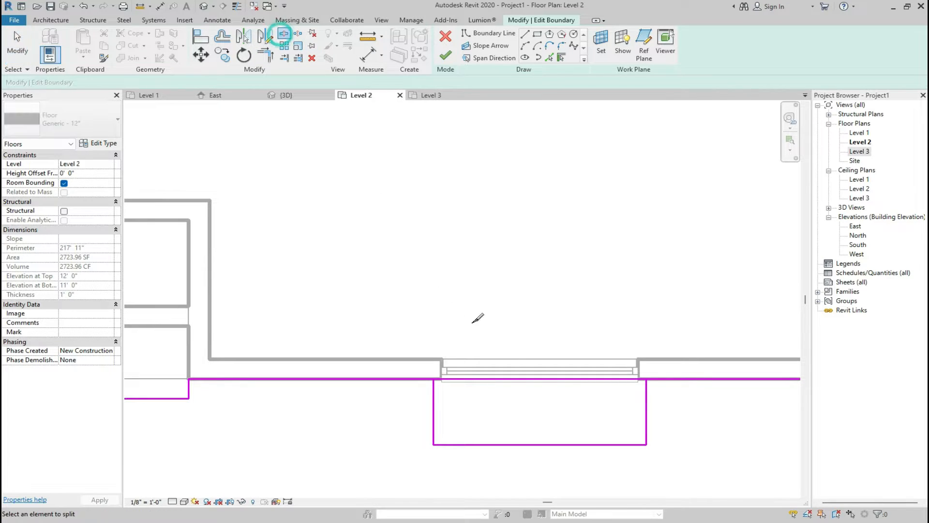
left_click(511, 379)
key("Escape")
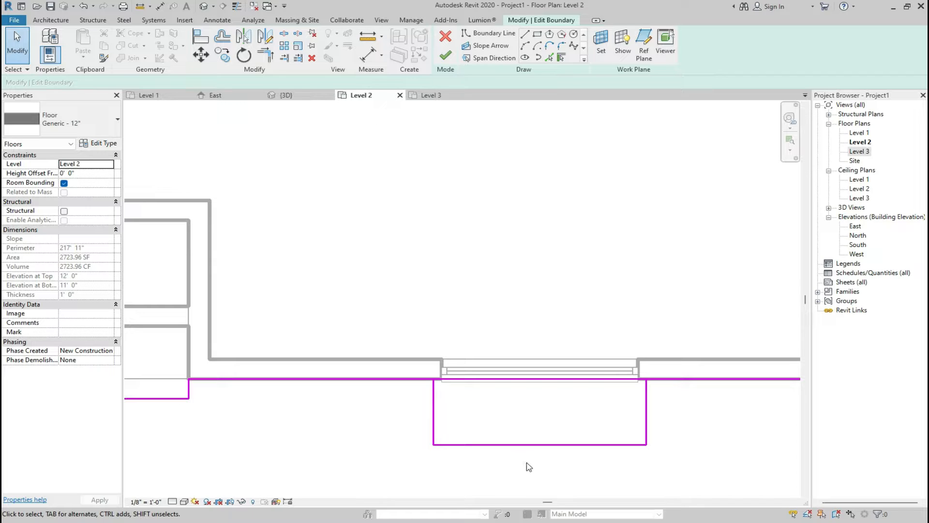
key("t")
key("r")
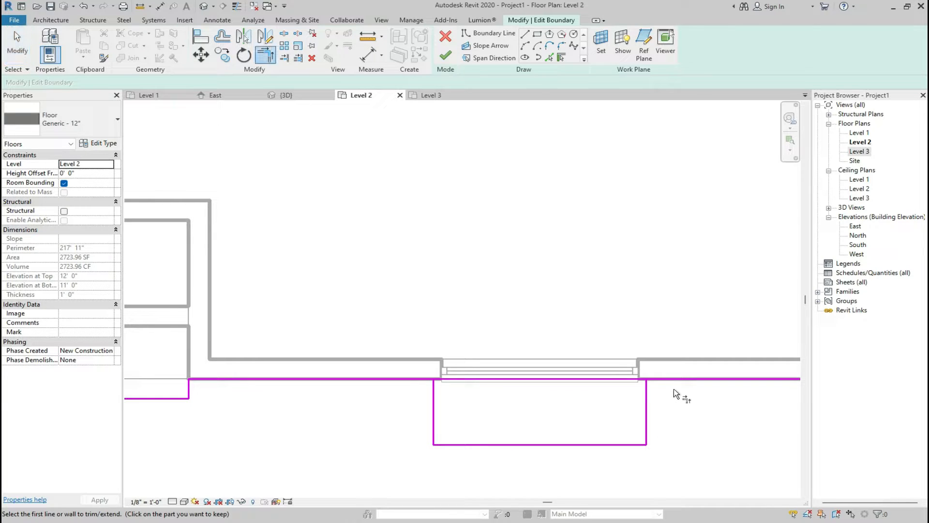
left_click(675, 378)
left_click(644, 405)
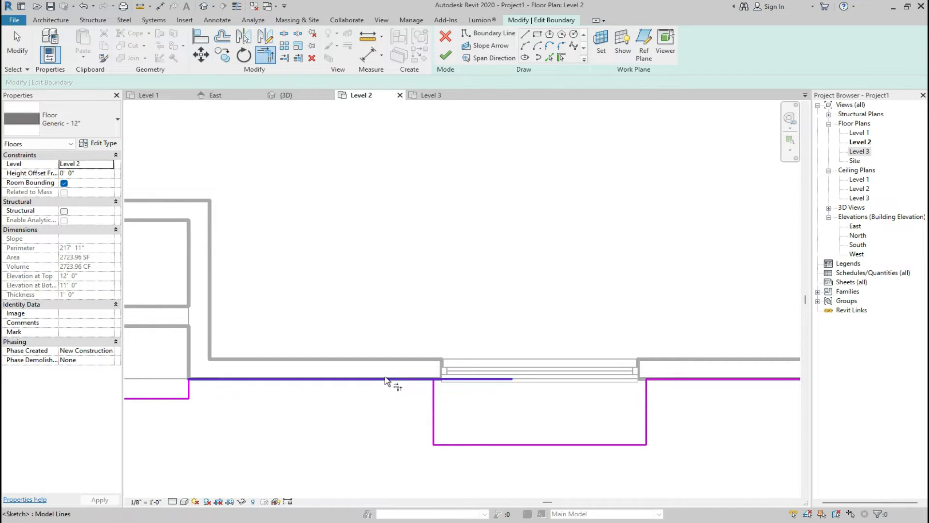
left_click(392, 378)
left_click(434, 415)
scroll(649, 387, "down", 2)
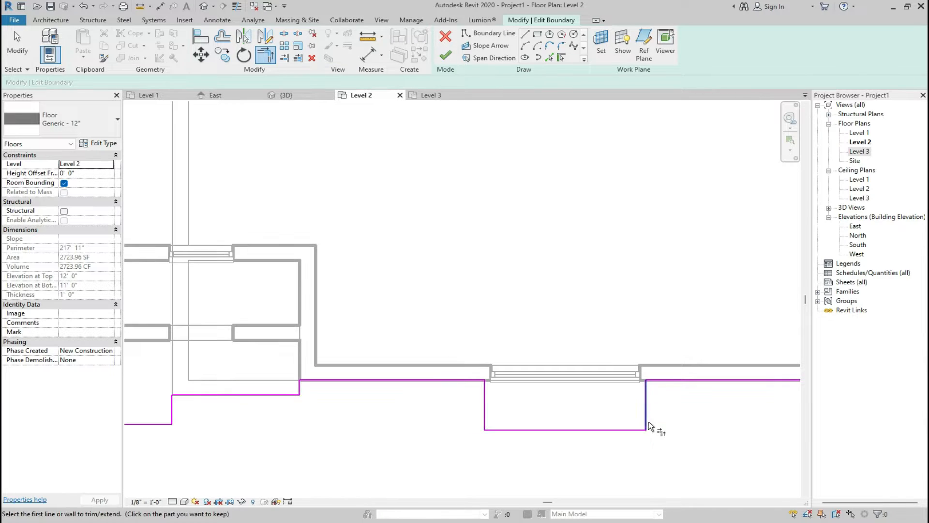
Finish the Level 2 floor boundary with the balcony and attach the walls below to the floor's bottom.
left_click(446, 57)
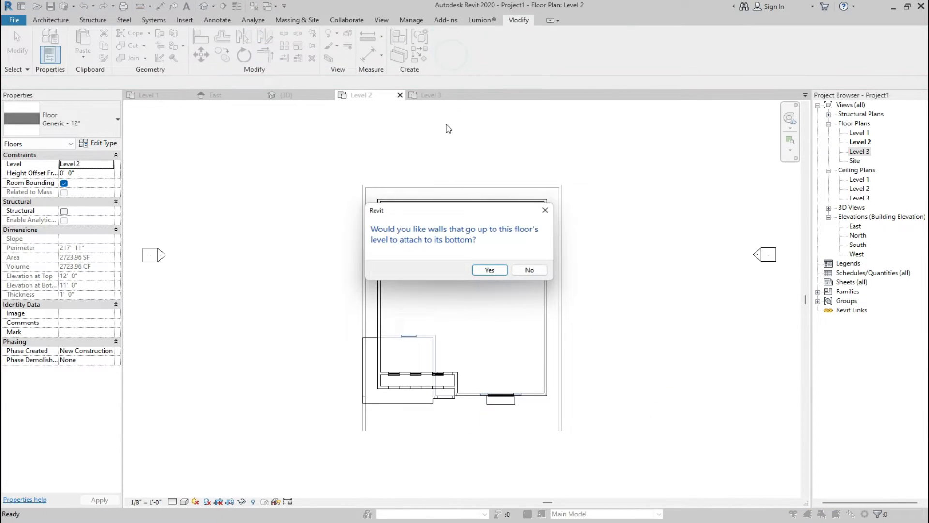
left_click(489, 270)
left_click(444, 425)
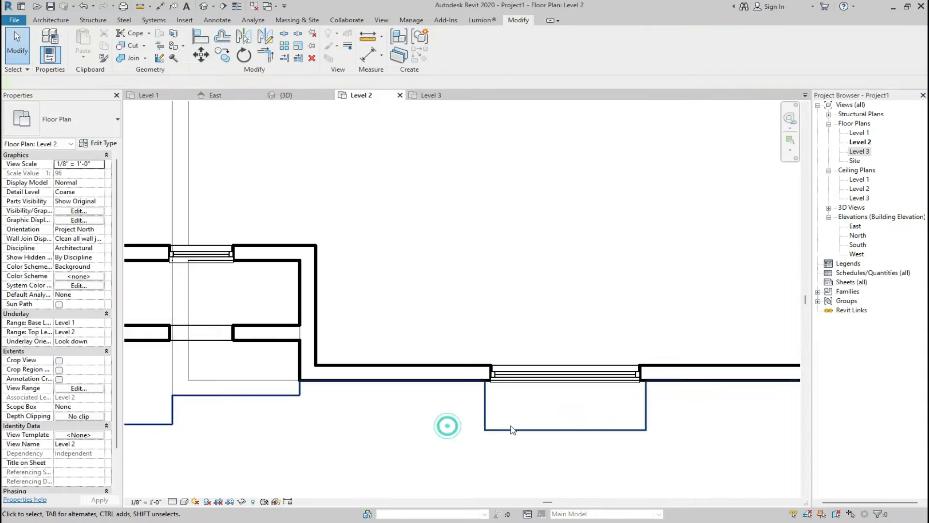
Create a Handrail - Pipe railing on Level 2 along the balcony's three outer edges, from wall face to wall face.
scroll(513, 429, "up", 2)
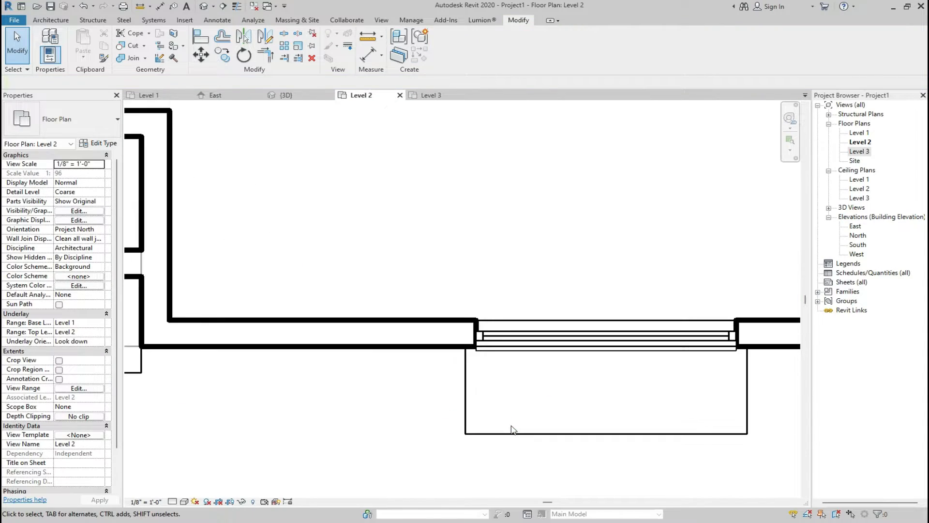
left_click(51, 20)
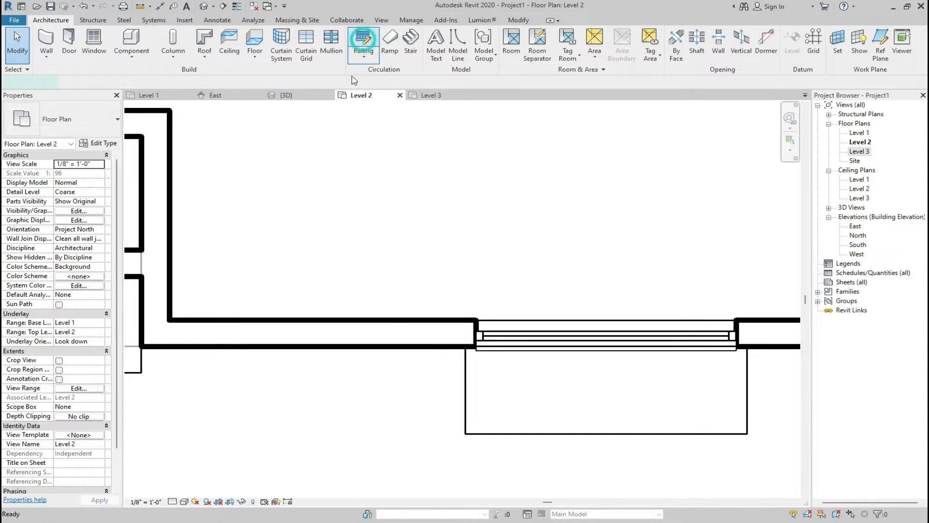
left_click(364, 39)
left_click(101, 125)
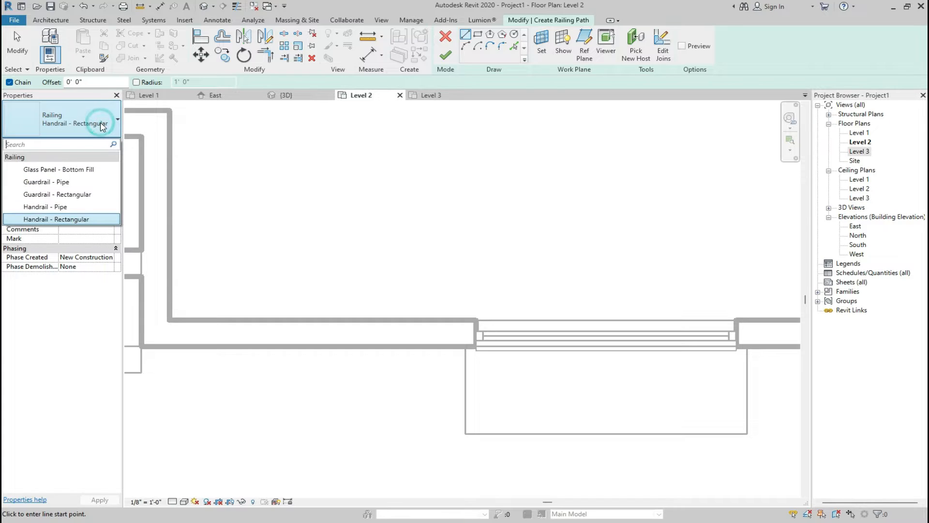
left_click(71, 207)
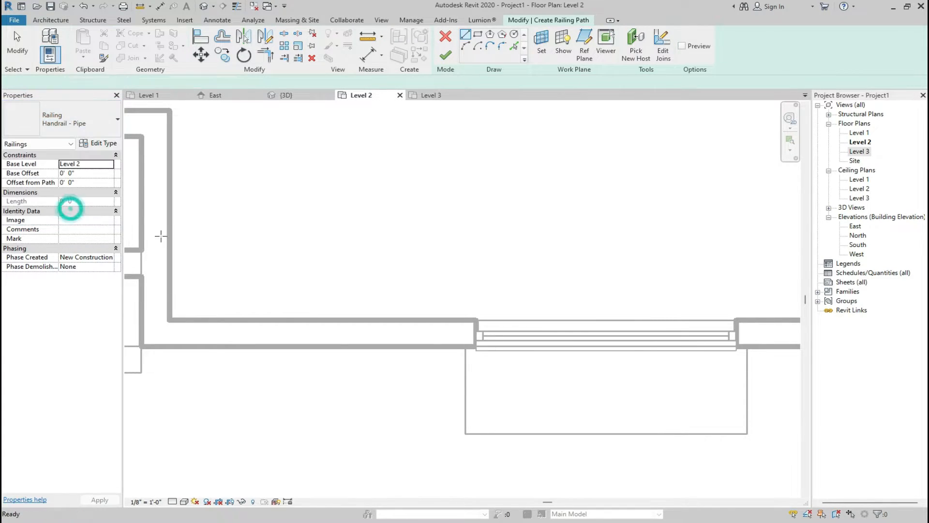
left_click(465, 346)
left_click(465, 433)
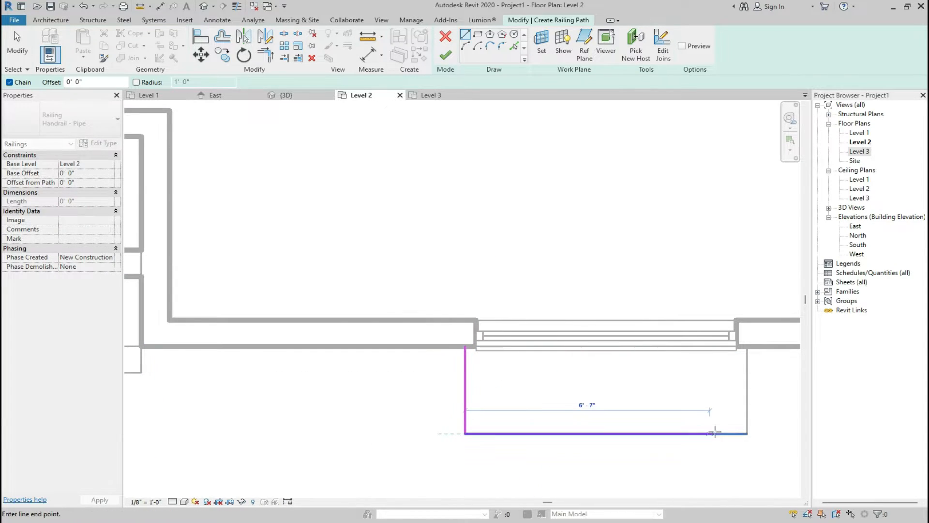
left_click(748, 434)
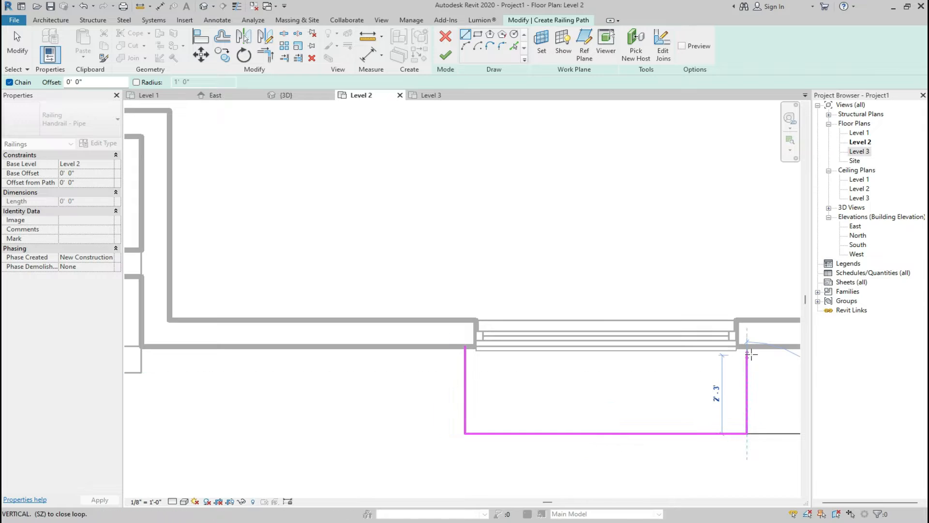
left_click(747, 346)
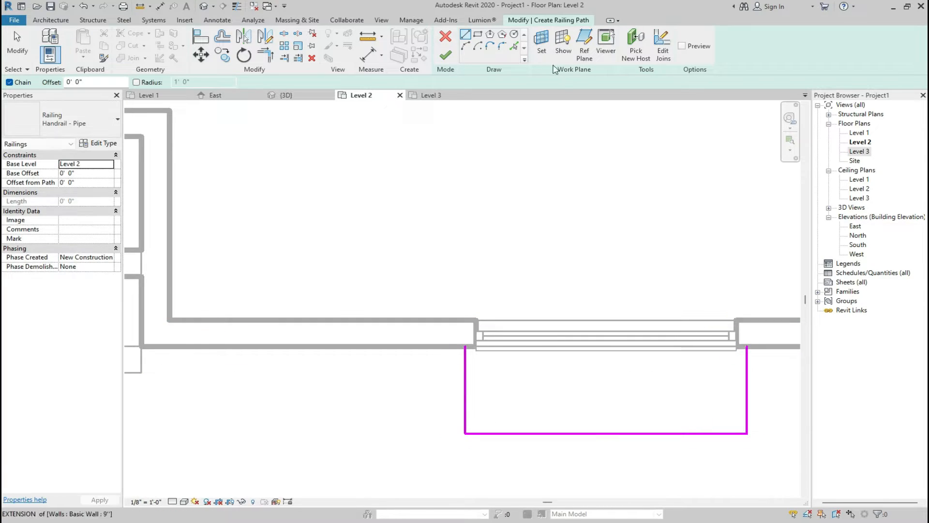
left_click(445, 55)
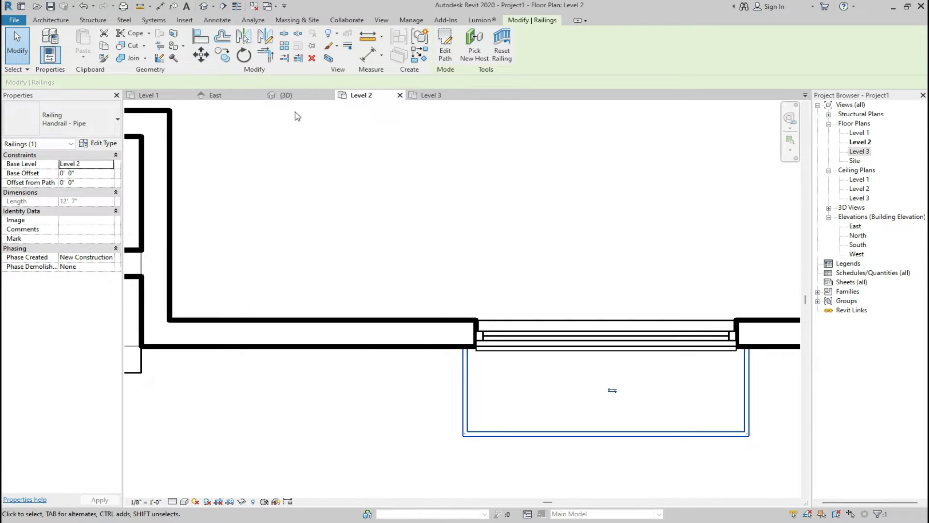
In the 3D view, try the Handrail - Rectangular type on the balcony railing and settle on Guardrail - Pipe.
left_click(287, 95)
scroll(476, 409, "up", 5)
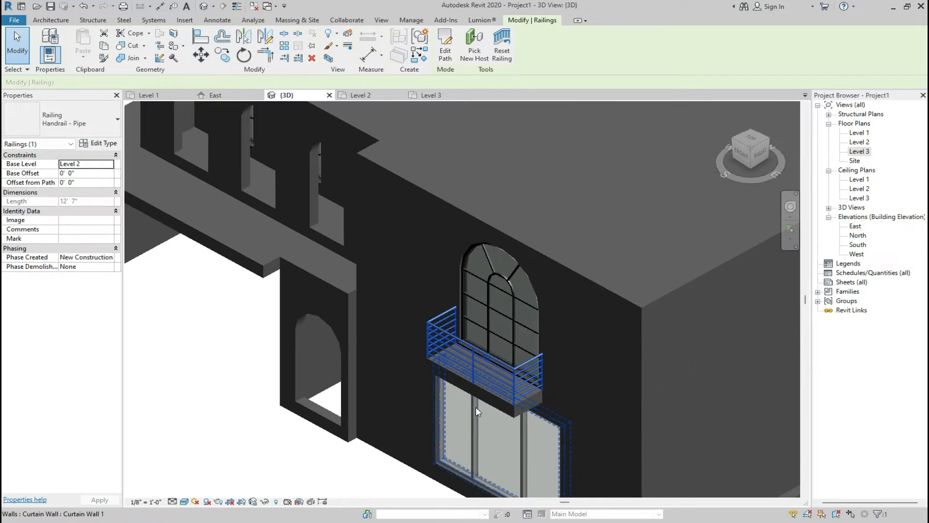
scroll(475, 407, "up", 4)
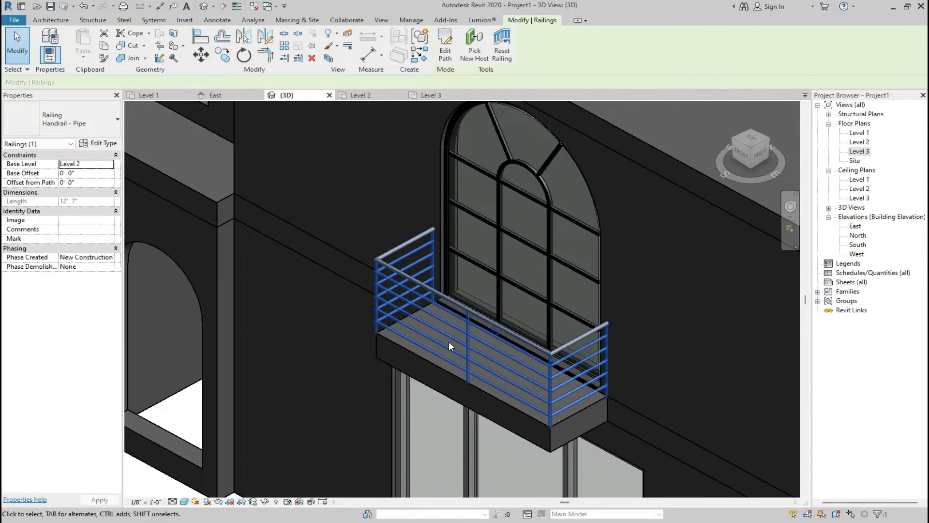
left_click(77, 120)
left_click(71, 220)
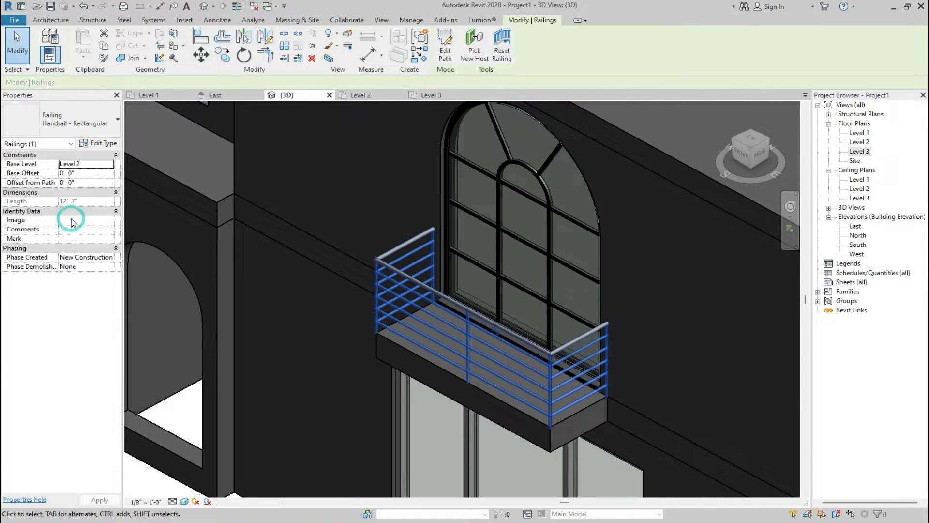
left_click(100, 124)
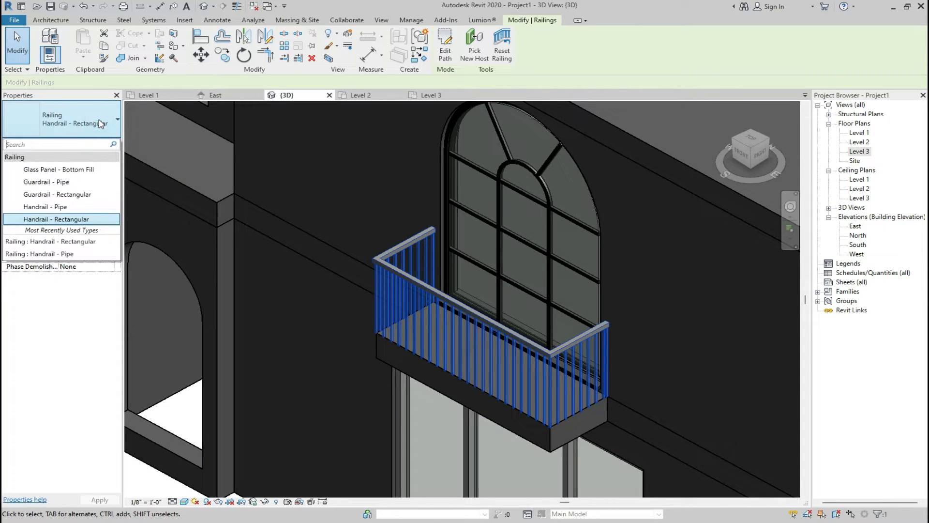
left_click(92, 183)
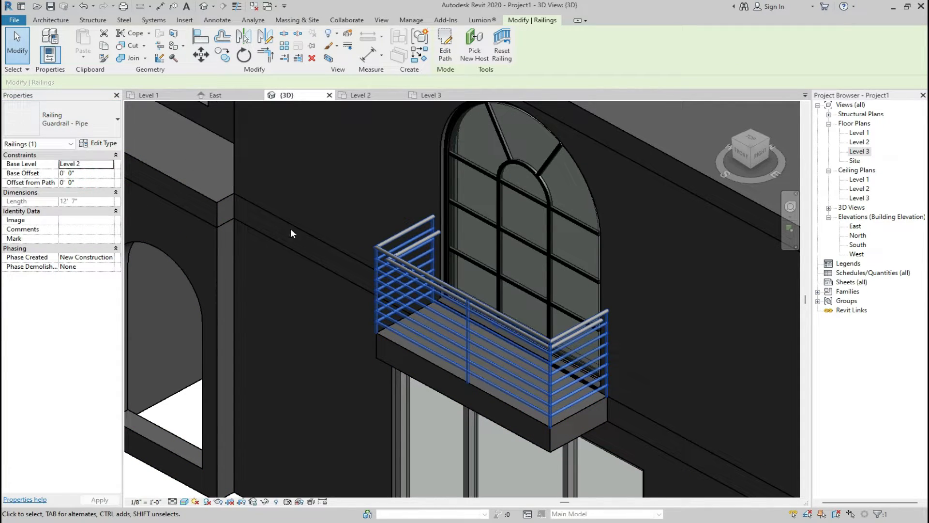
scroll(578, 263, "down", 5)
left_click(508, 387)
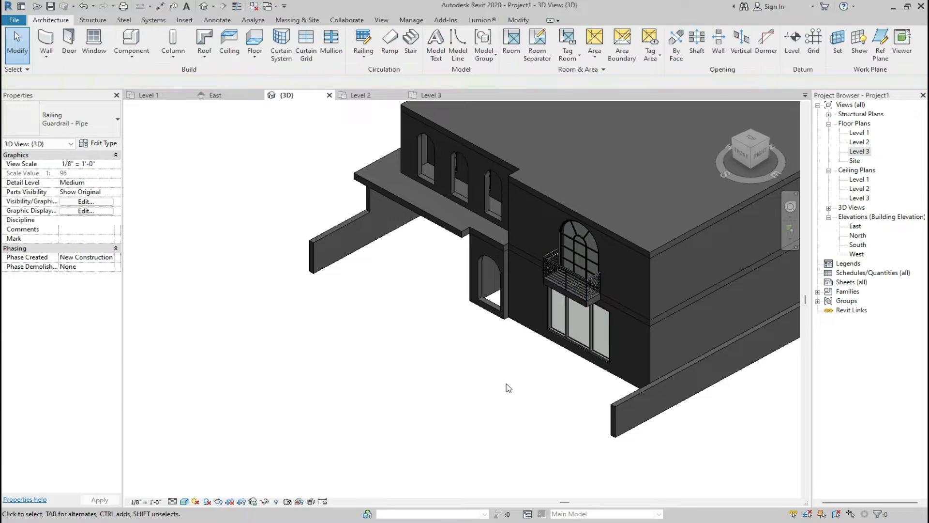
Set the top rail height of the balcony railing's Guardrail - Pipe type to 2.5'.
scroll(576, 339, "up", 5)
scroll(571, 291, "down", 3)
scroll(564, 251, "up", 4)
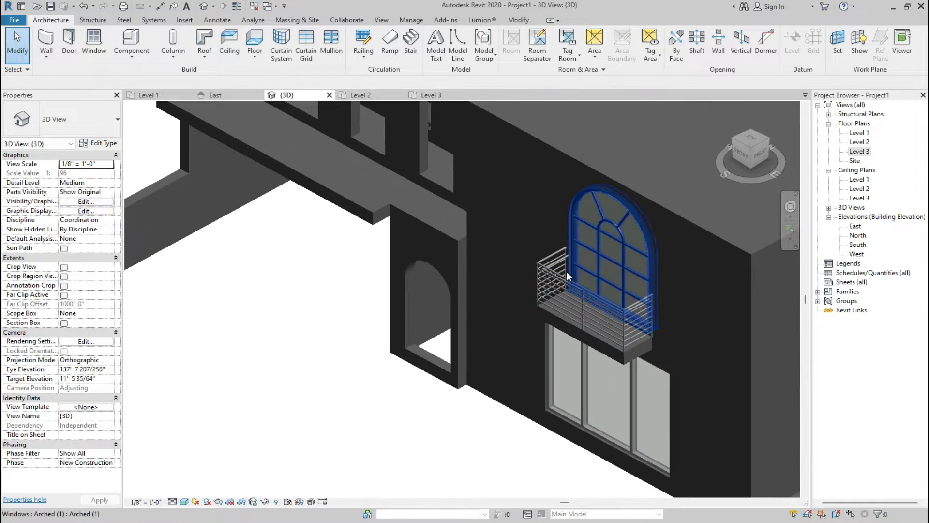
left_click(569, 282)
left_click(95, 145)
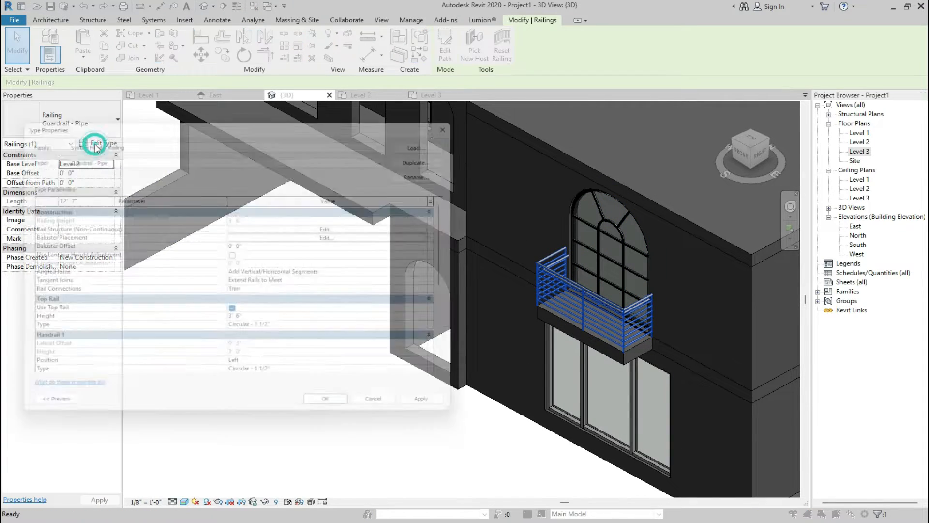
left_click(274, 323)
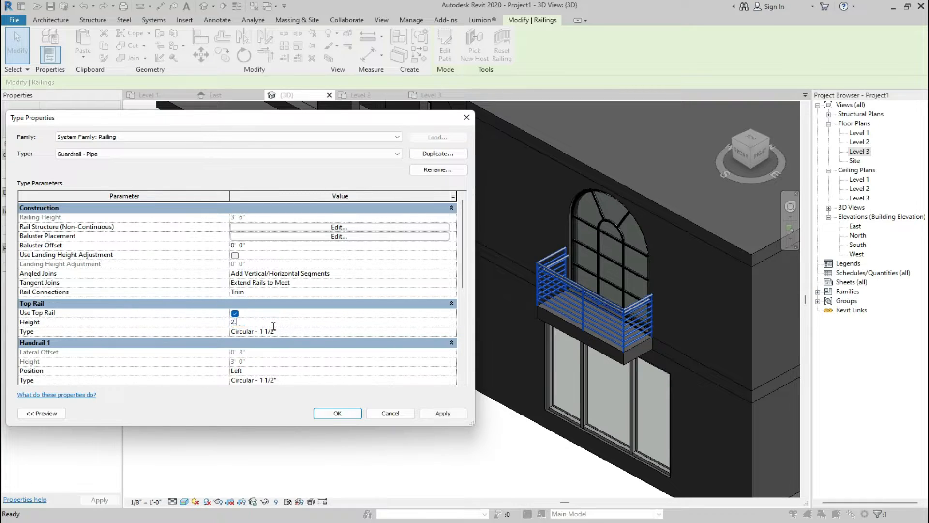
type("2.5'")
key("Return")
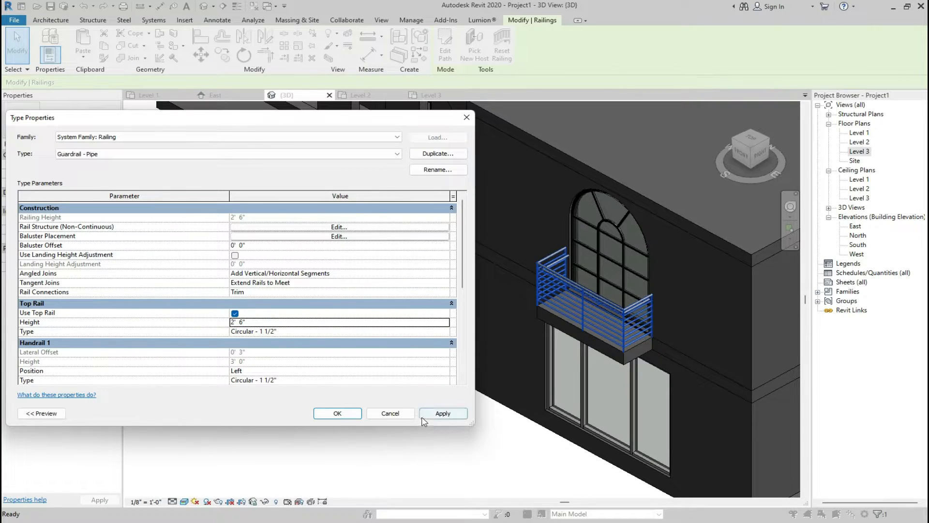
left_click(441, 412)
left_click(351, 416)
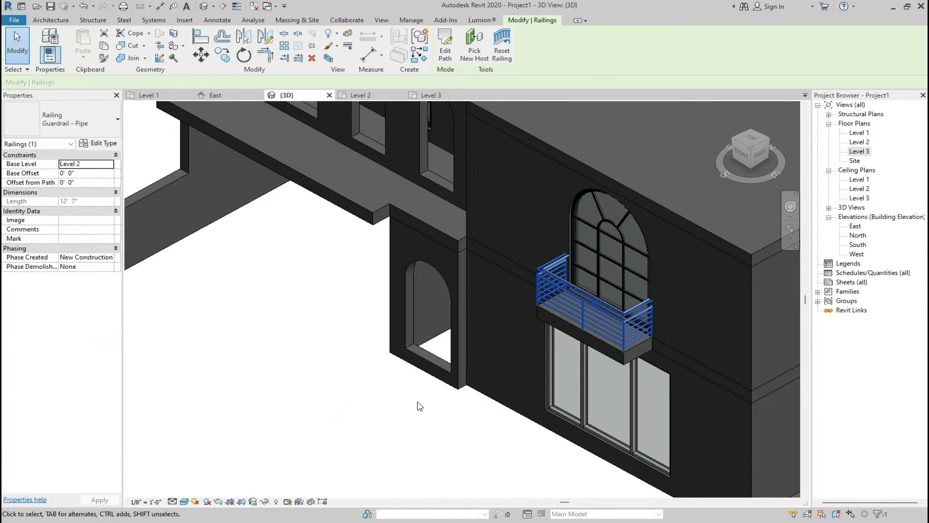
left_click(417, 405)
Inspect the balcony and facade in the isometric and front 3D views and compare them with the reference photo.
scroll(570, 267, "down", 2)
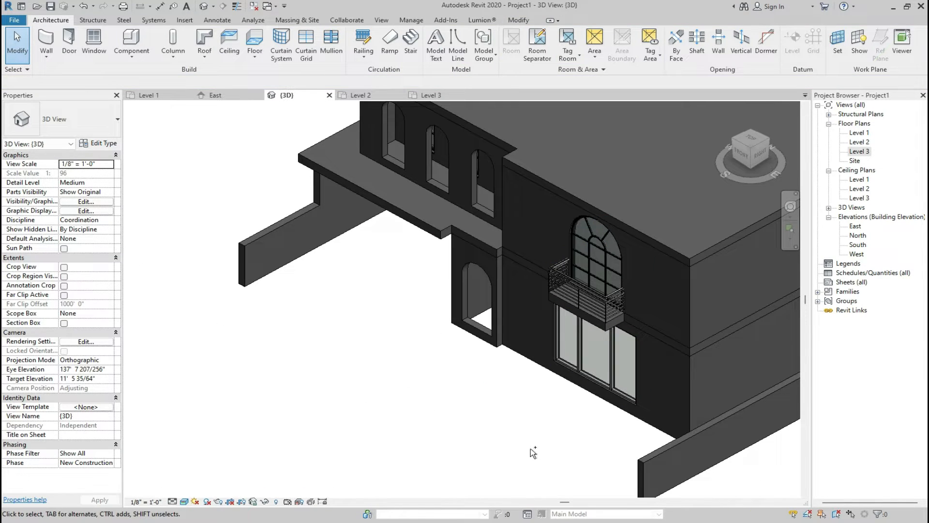
scroll(611, 325, "up", 2)
scroll(610, 325, "down", 2)
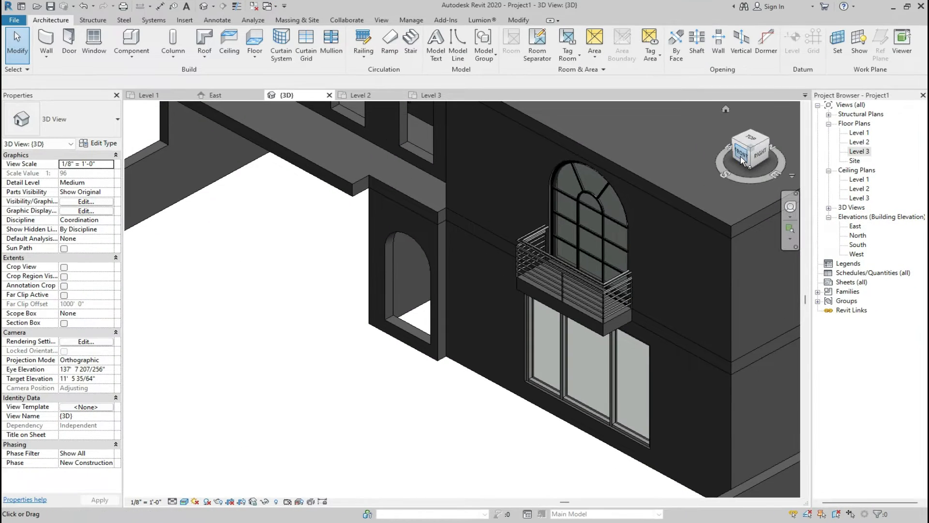
scroll(669, 362, "up", 5)
scroll(669, 363, "down", 5)
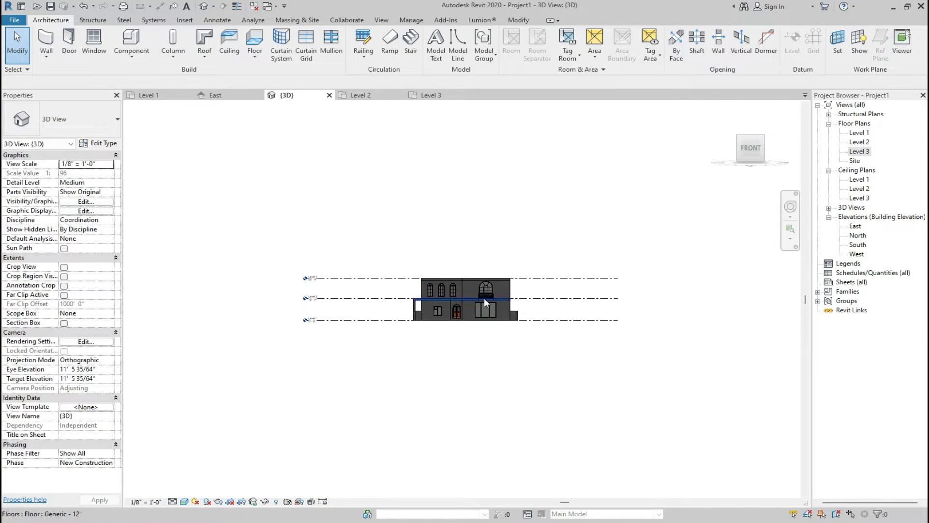
scroll(486, 298, "up", 5)
scroll(430, 265, "up", 3)
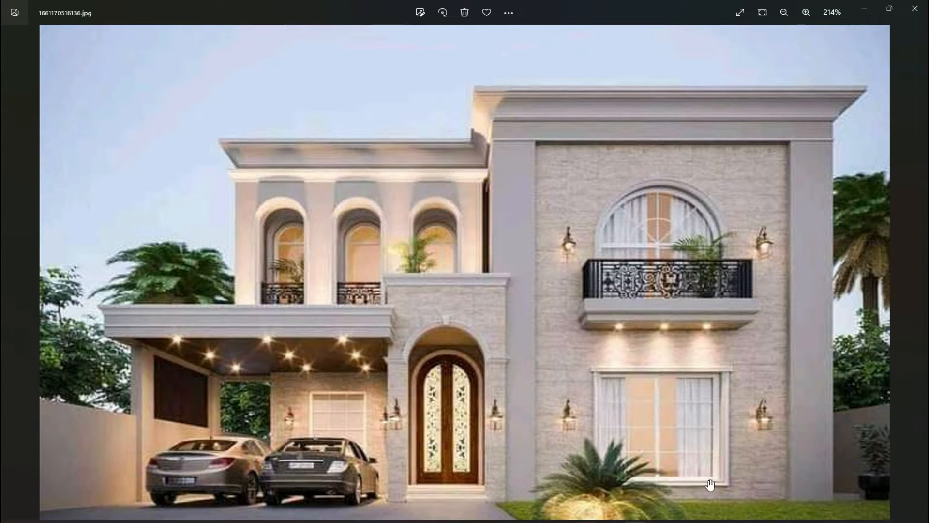
left_click(636, 522)
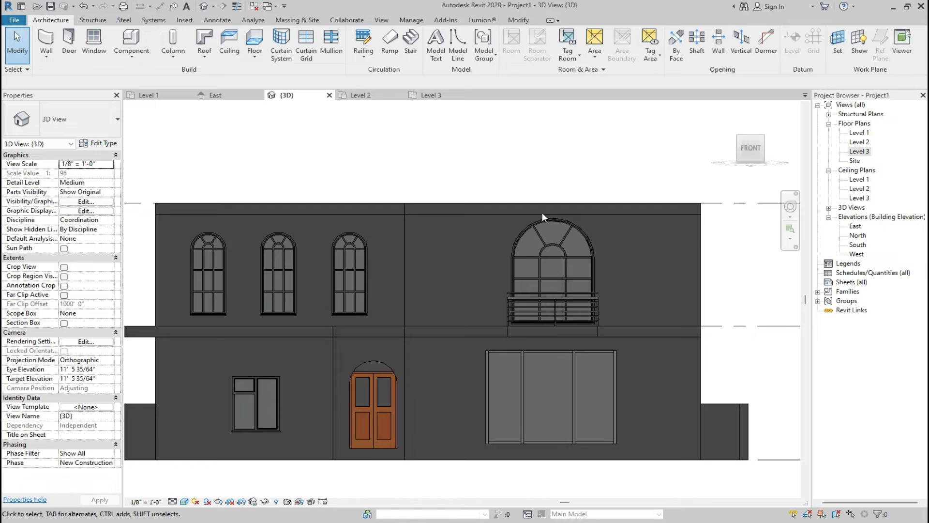
Start a new in-place model in the Generic Models category, keeping the default name.
left_click(131, 55)
left_click(136, 100)
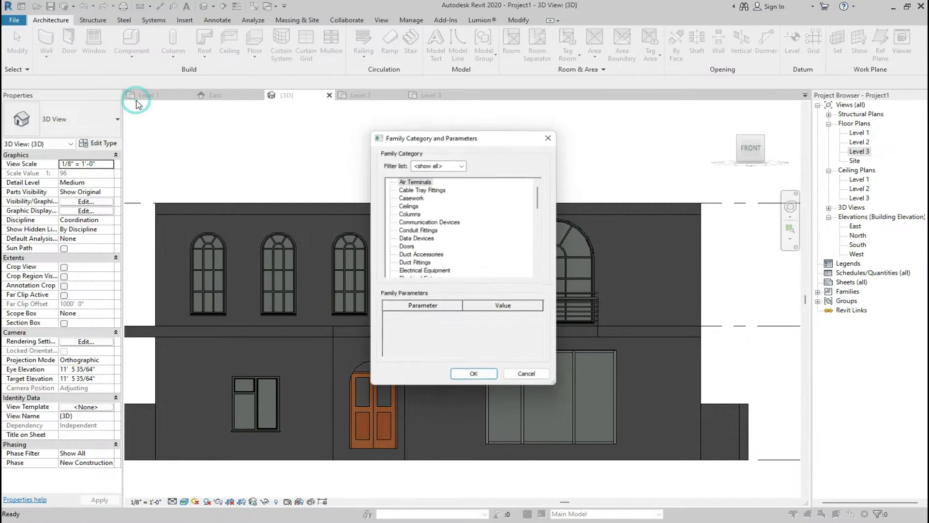
left_click(412, 253)
key("g")
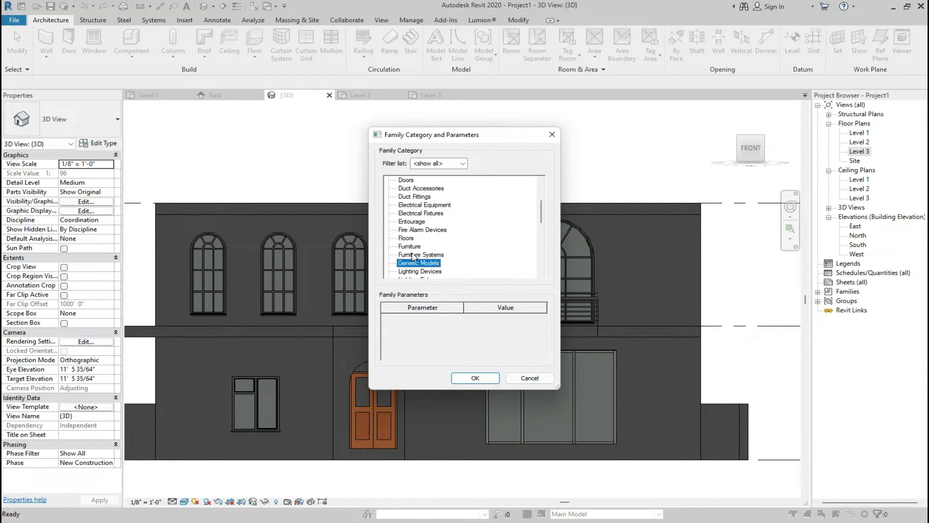
left_click(471, 378)
left_click(464, 283)
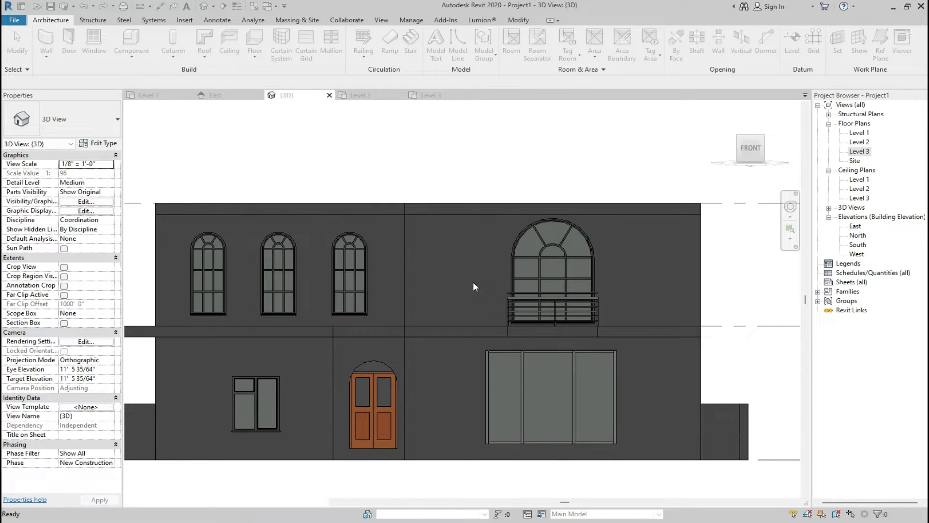
Start an extrusion and pick the front wall face of the balcony block as its work plane.
left_click(102, 52)
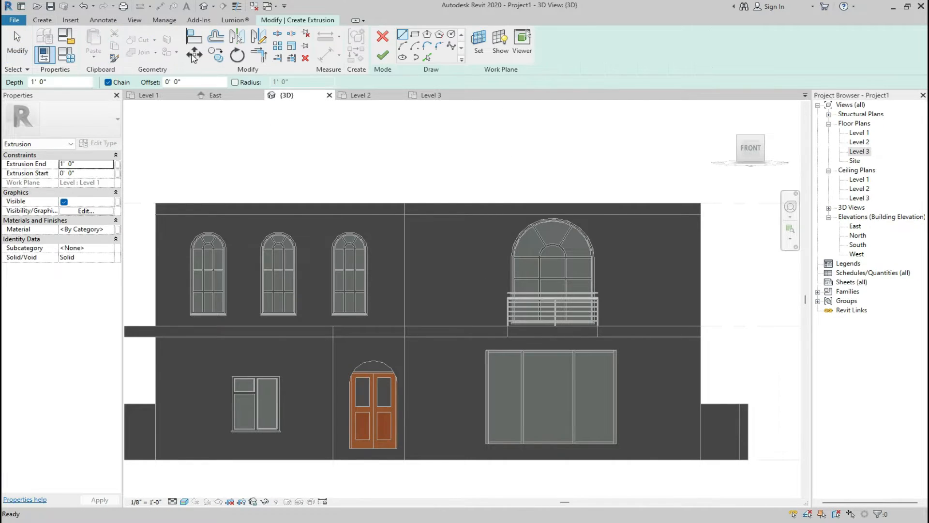
left_click(478, 46)
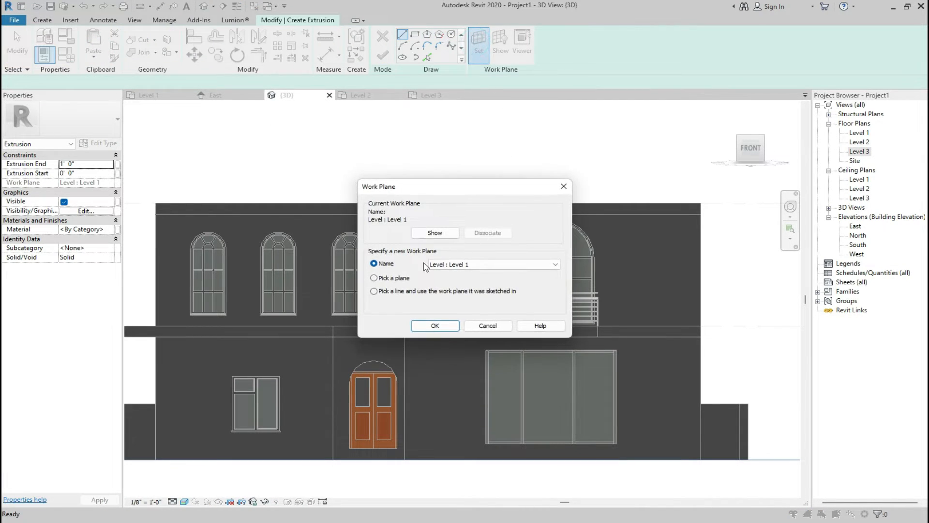
left_click(401, 280)
left_click(434, 325)
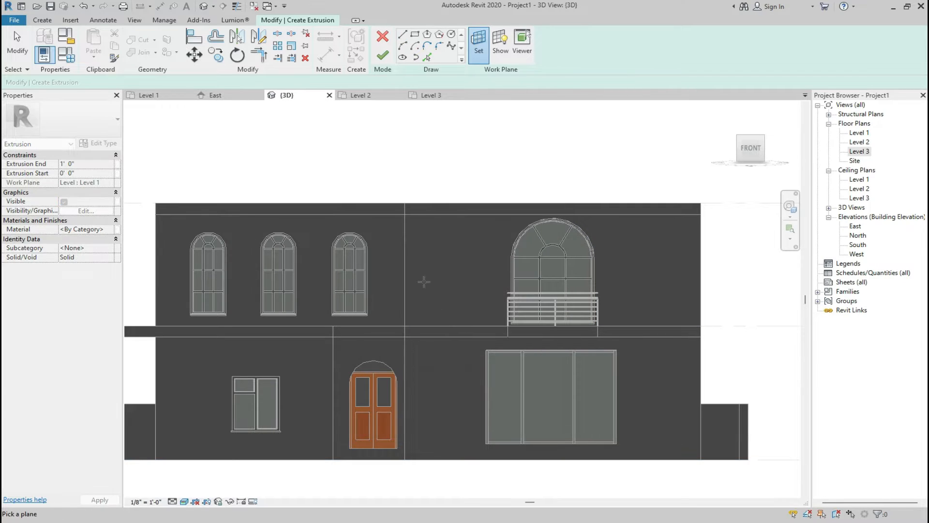
left_click(408, 272)
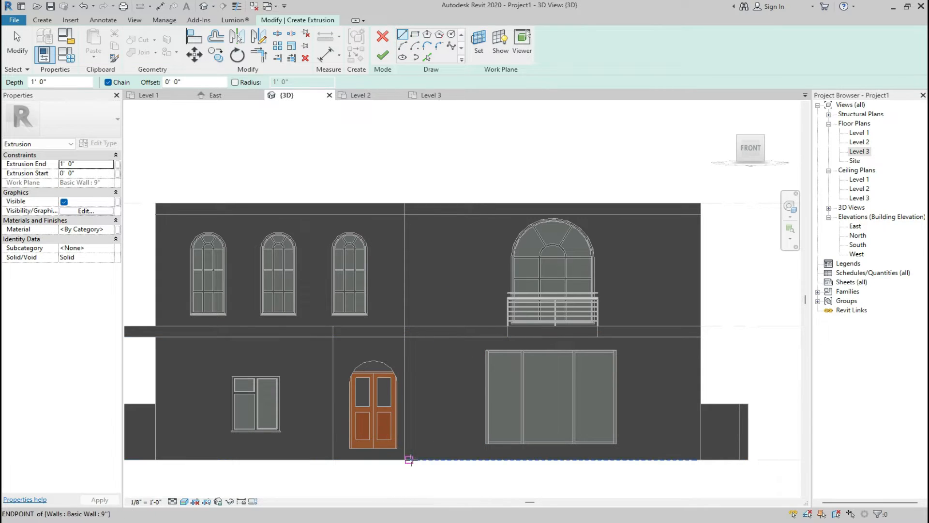
Sketch the frame's outer outline along the balcony block's right edge, roof line and left edge, down to ground level.
left_click(701, 460)
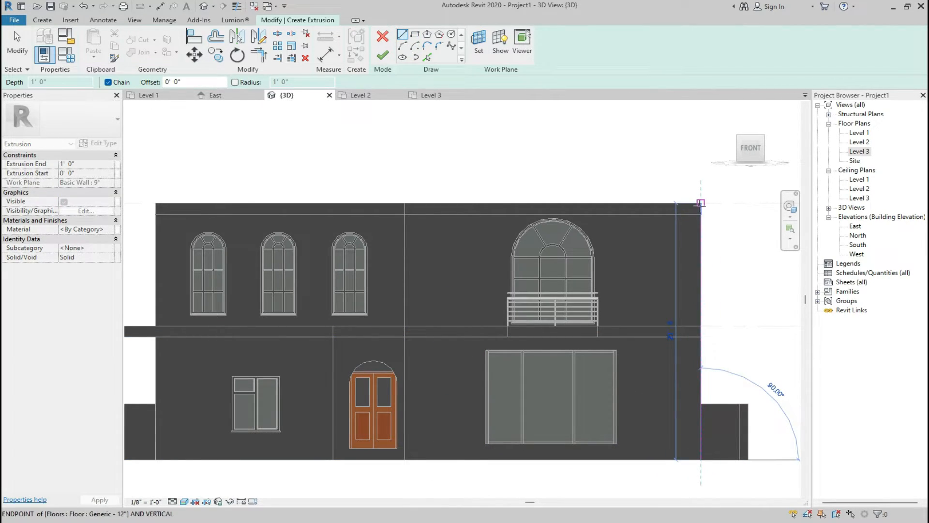
left_click(701, 203)
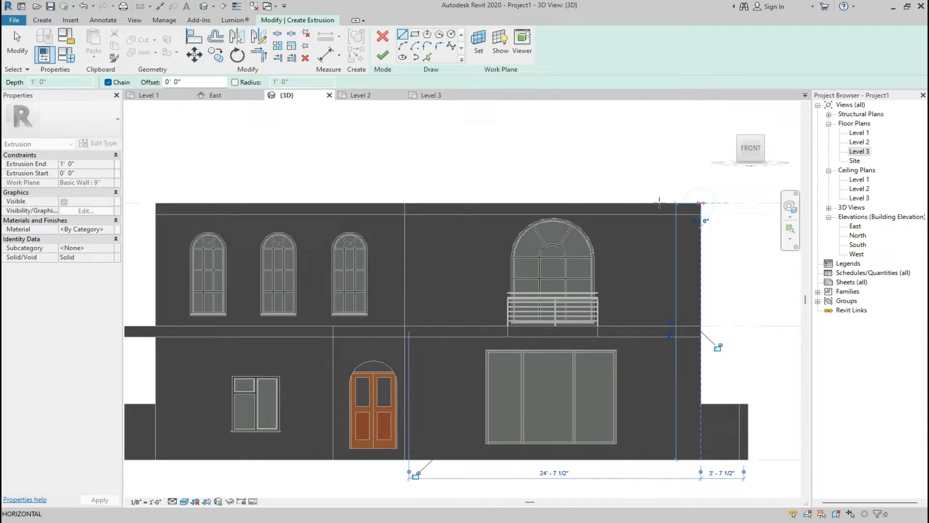
left_click(405, 202)
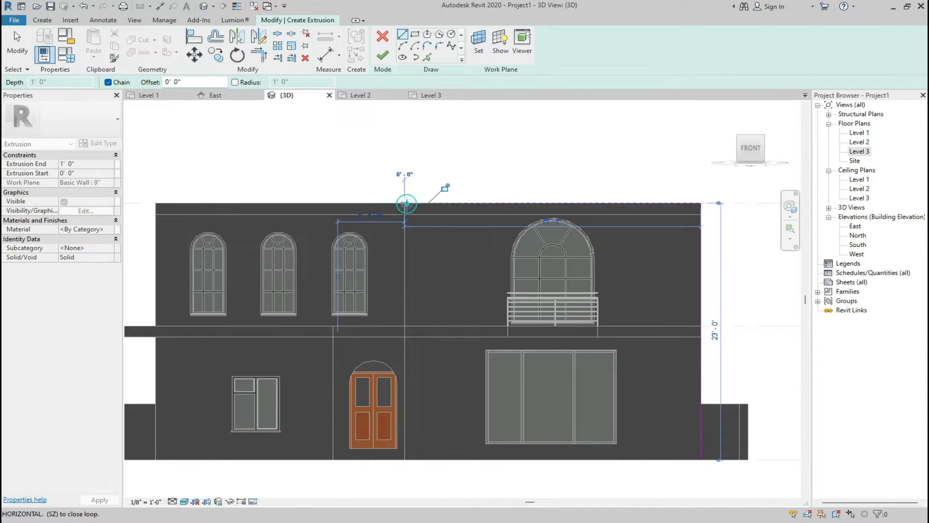
left_click(405, 460)
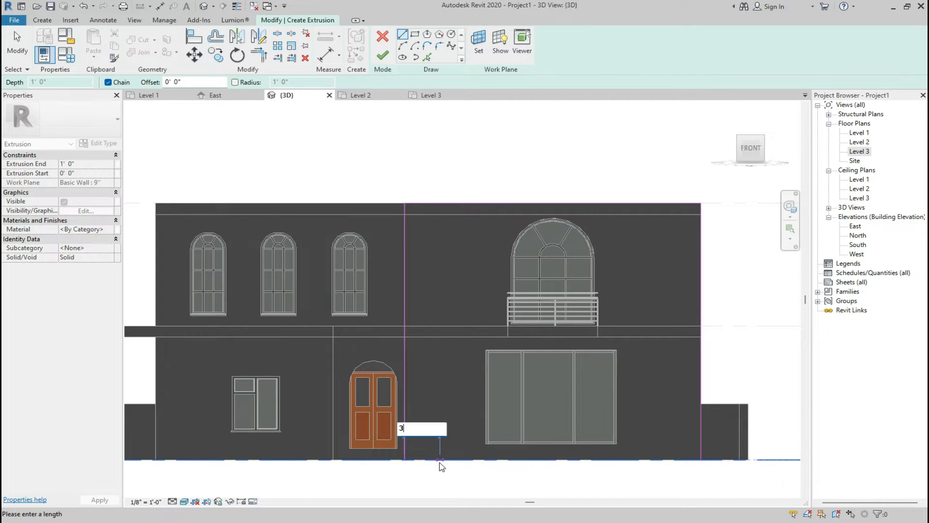
Sketch the left leg of the frame 3' wide at the base, with its inner edge rising to just below the roof slab.
left_click(439, 460)
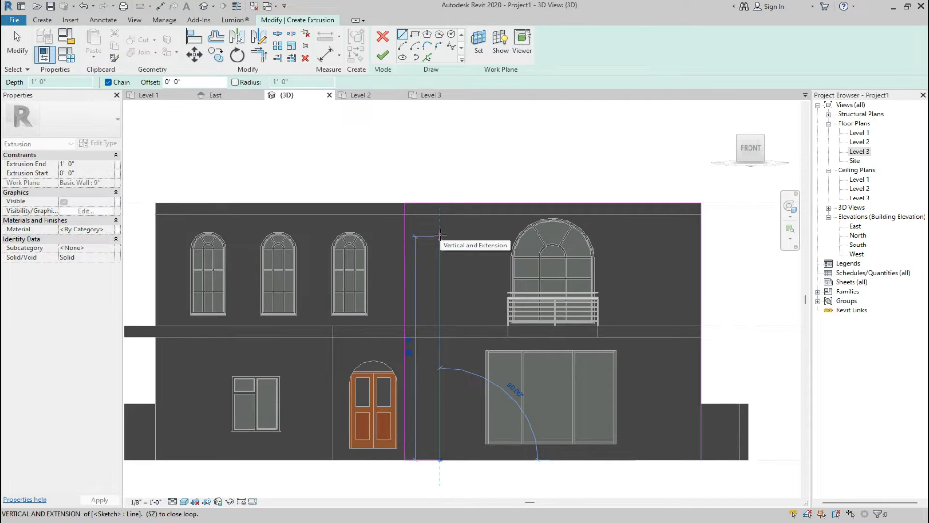
left_click(440, 236)
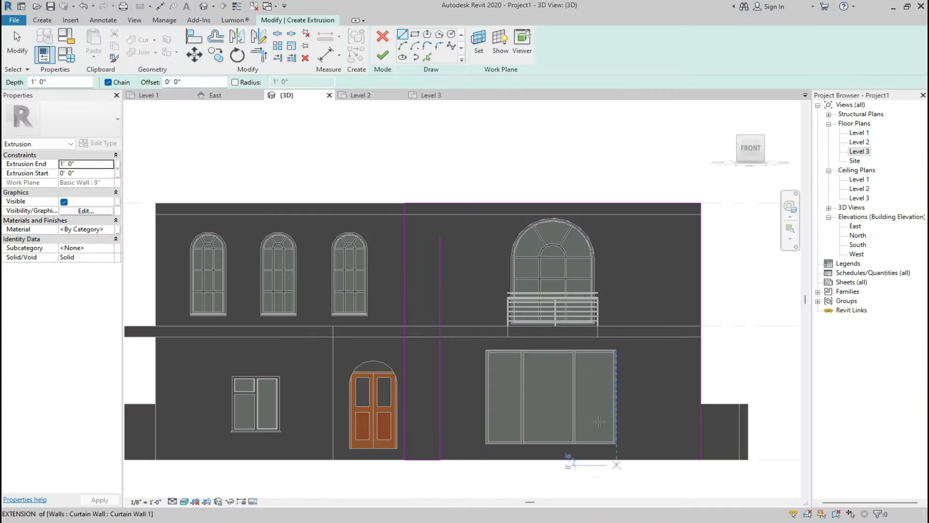
left_click(440, 237)
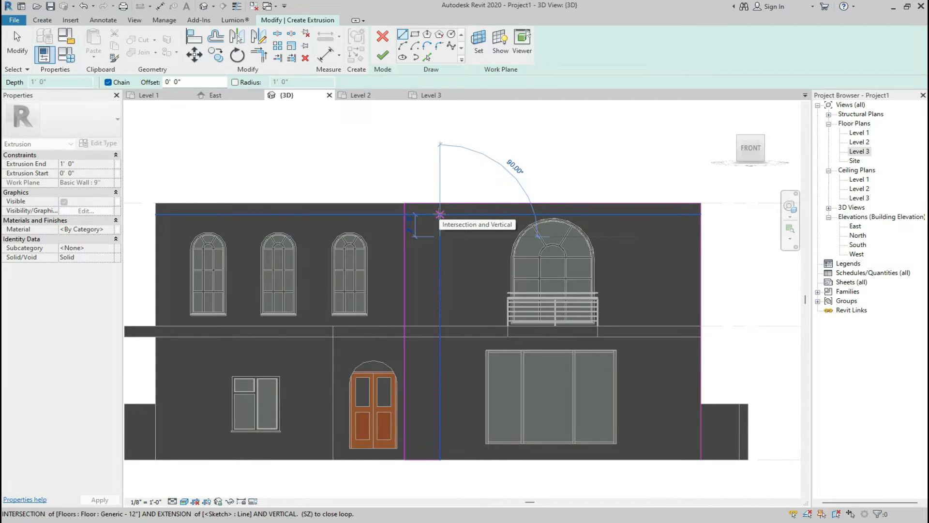
left_click(440, 225)
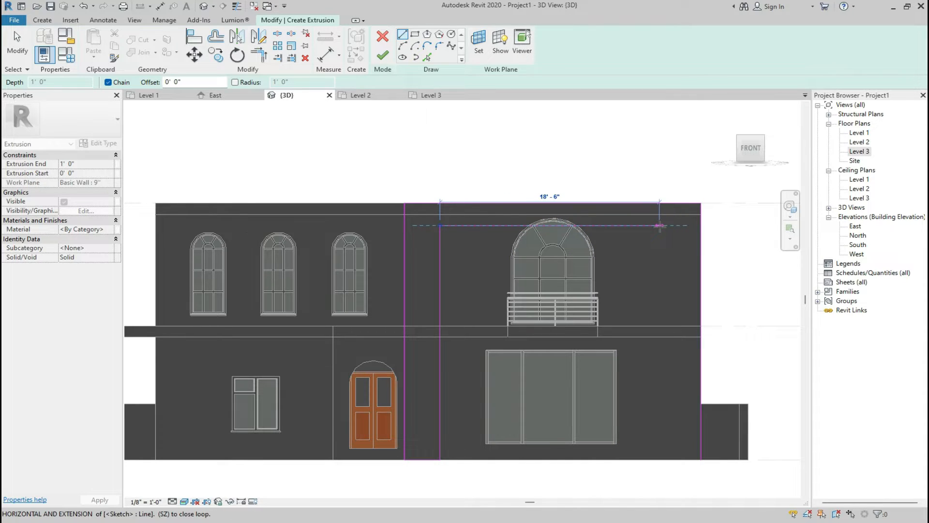
key("Escape")
Sketch the right leg of the frame 3' wide at the base, with its inner edge as high as the left leg's.
left_click(701, 459)
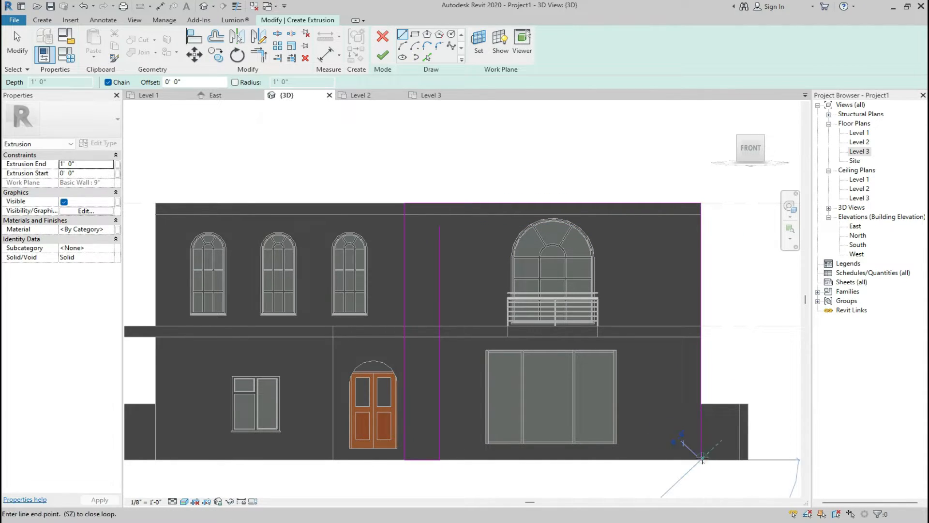
type("3")
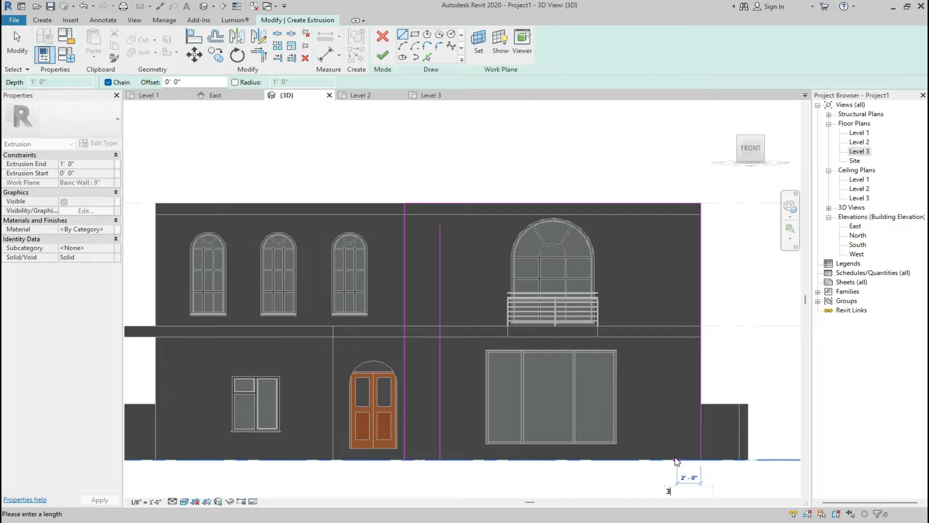
key("Return")
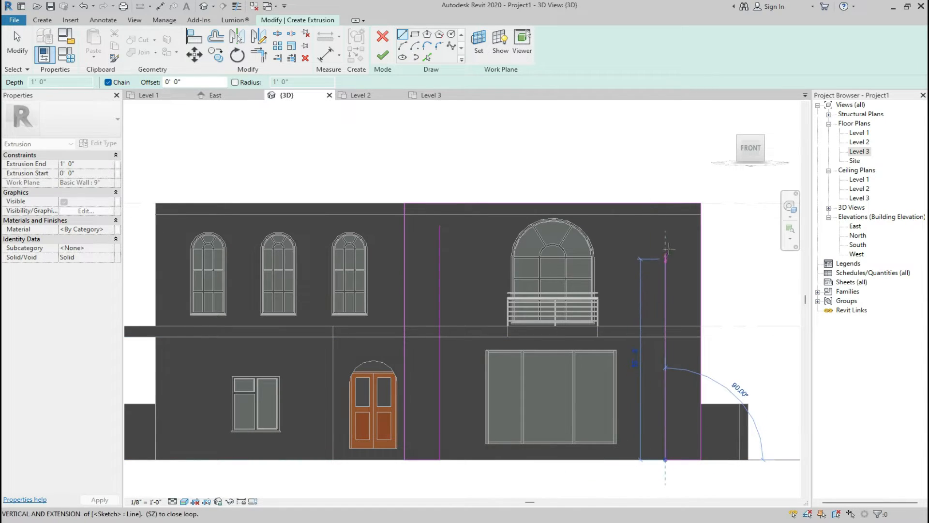
left_click(665, 225)
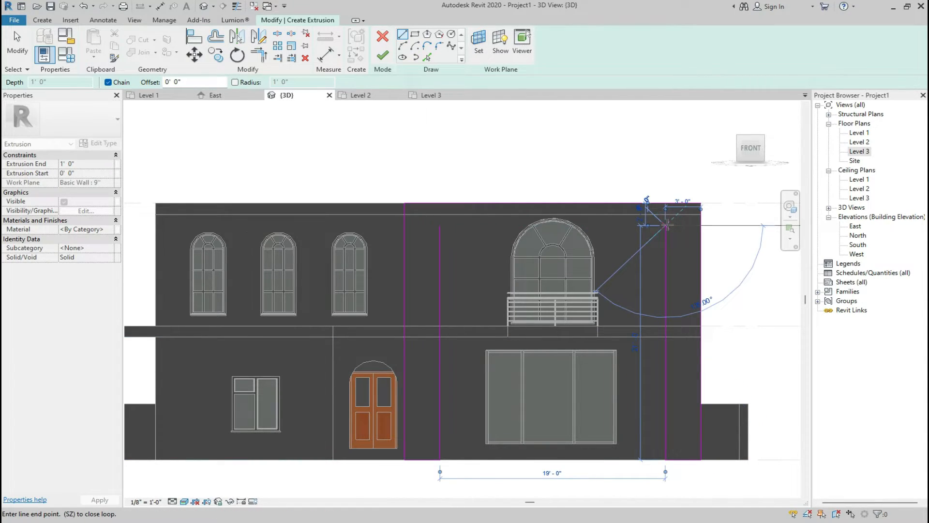
key("Escape")
scroll(580, 227, "up", 3)
key("Escape")
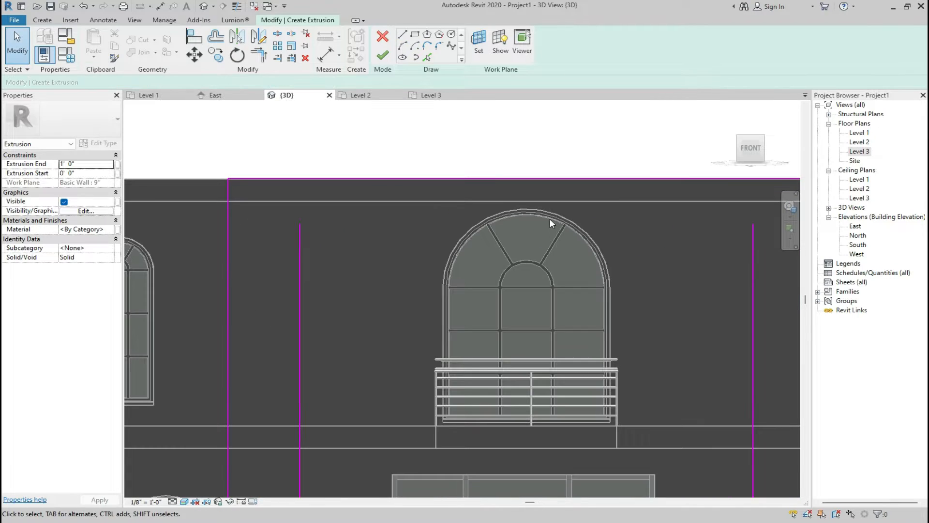
Close the frame sketch with a horizontal line joining the upper ends of the two inner edges.
scroll(612, 234, "down", 2)
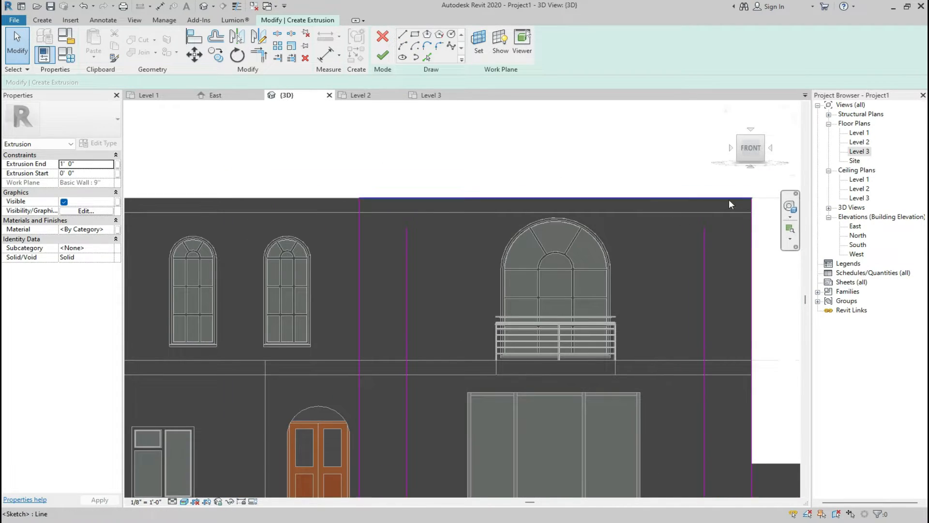
key("l")
key("i")
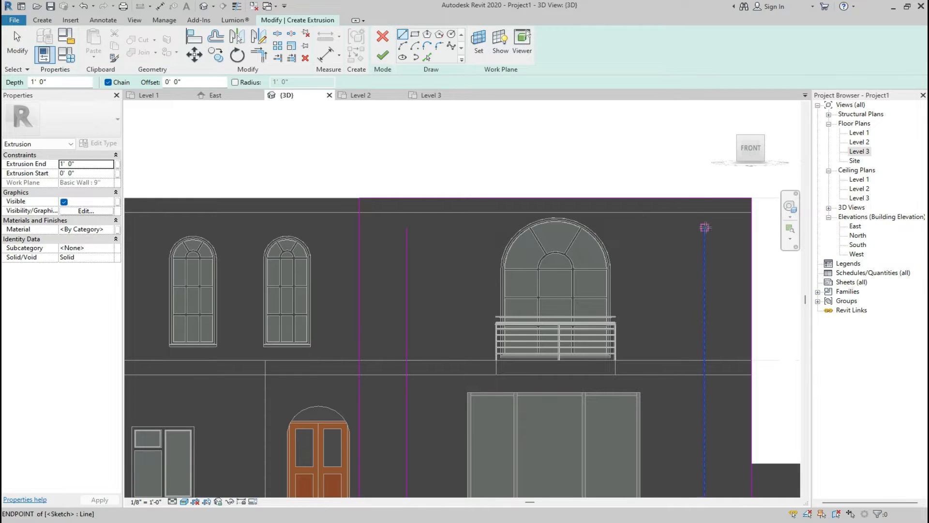
left_click(704, 227)
left_click(407, 227)
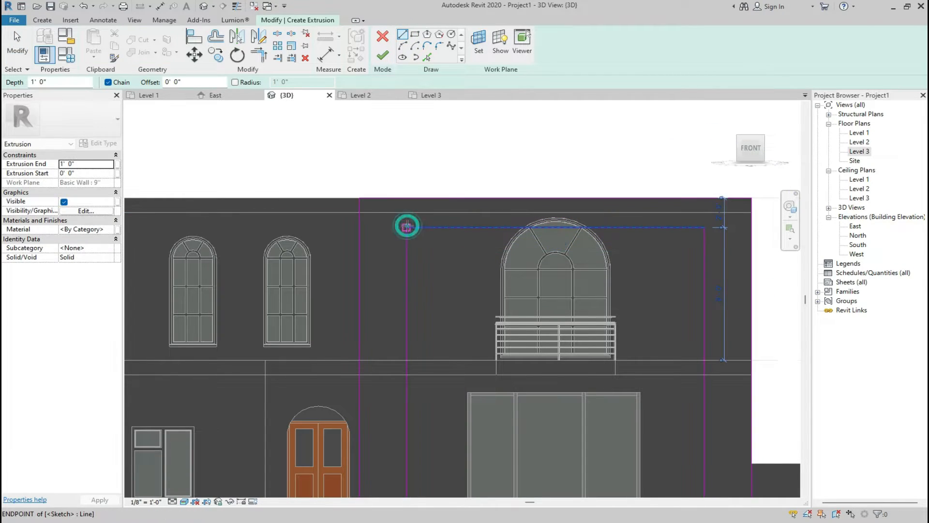
scroll(581, 227, "up", 4)
scroll(558, 254, "down", 4)
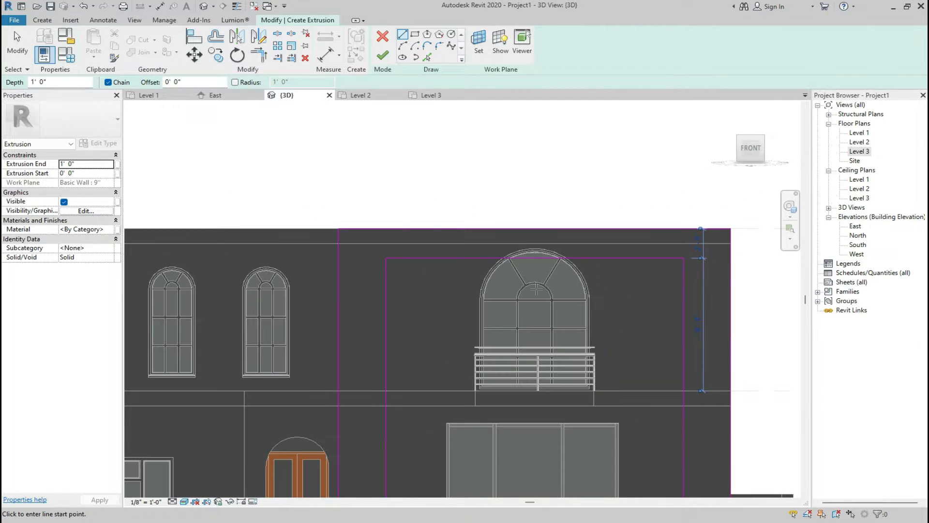
scroll(536, 289, "down", 1)
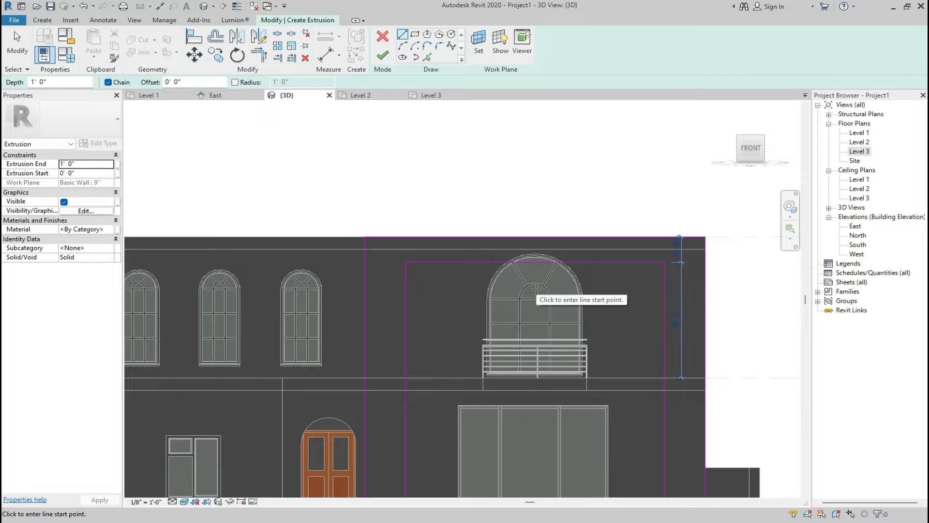
Finish the frame extrusion and complete the in-place model.
left_click(382, 57)
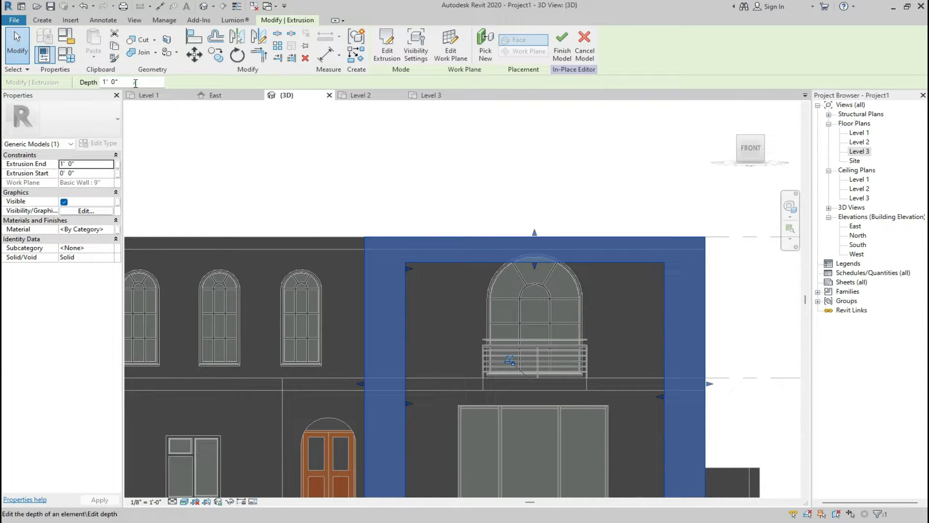
left_click_drag(135, 83, 89, 83)
left_click(562, 48)
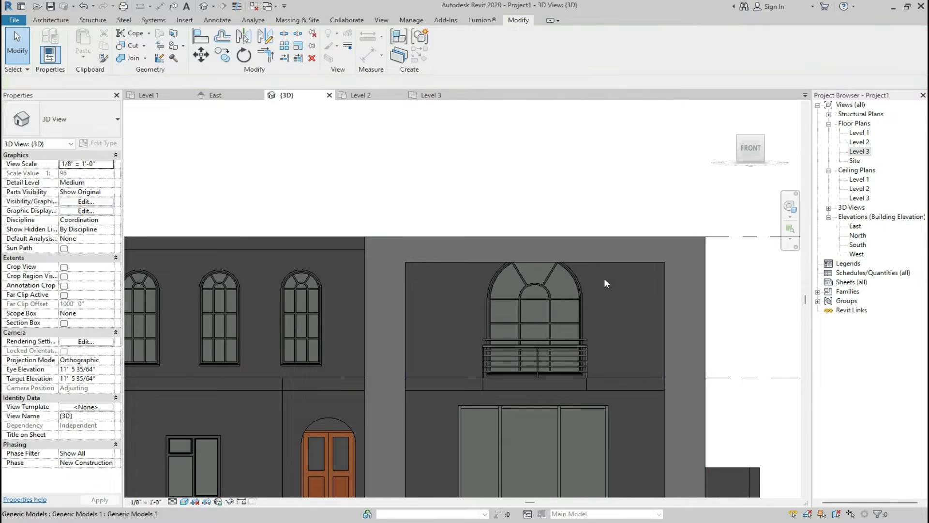
Set the rough height of the balcony window's Arched (1) type to 5'.
left_click(578, 314)
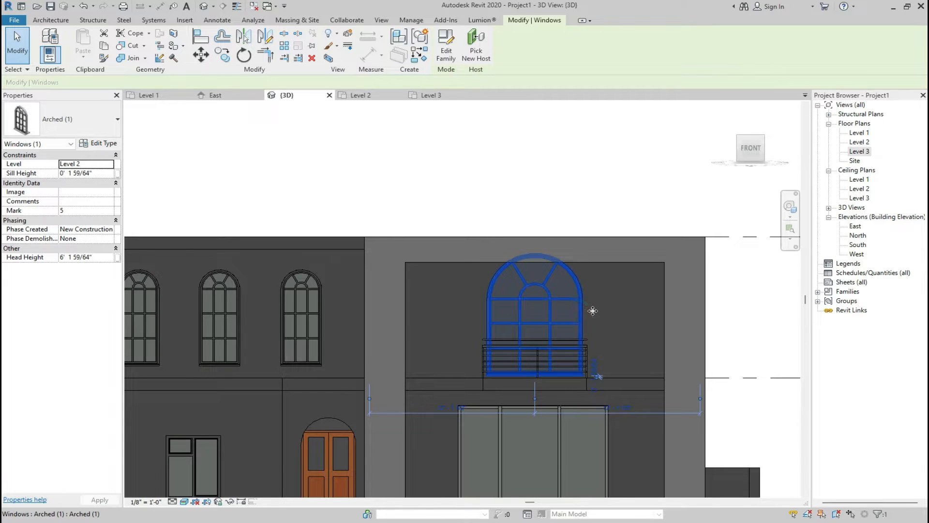
left_click(101, 144)
scroll(279, 334, "down", 1)
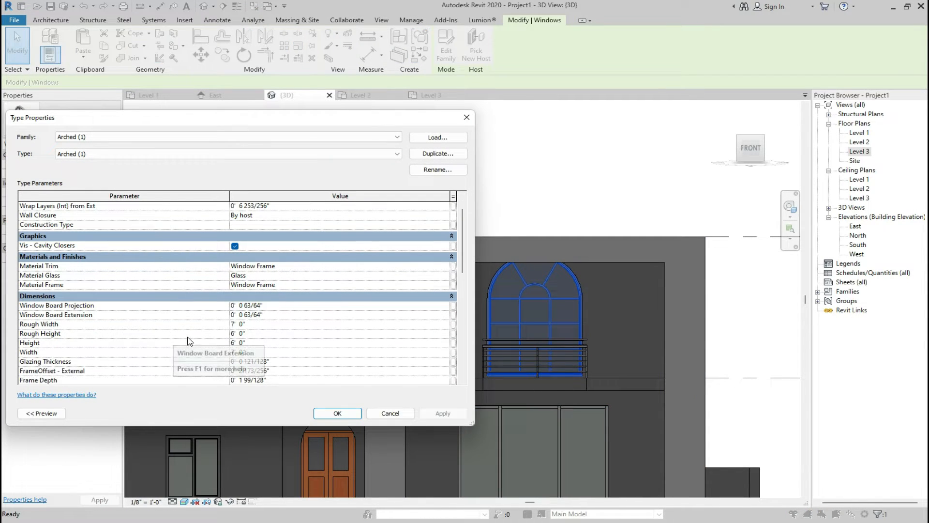
left_click(258, 333)
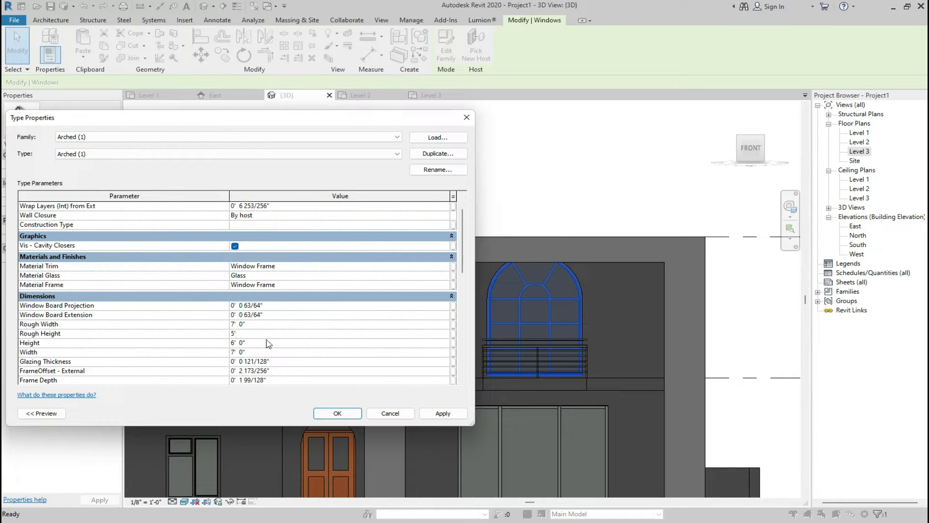
type("5'")
left_click(443, 414)
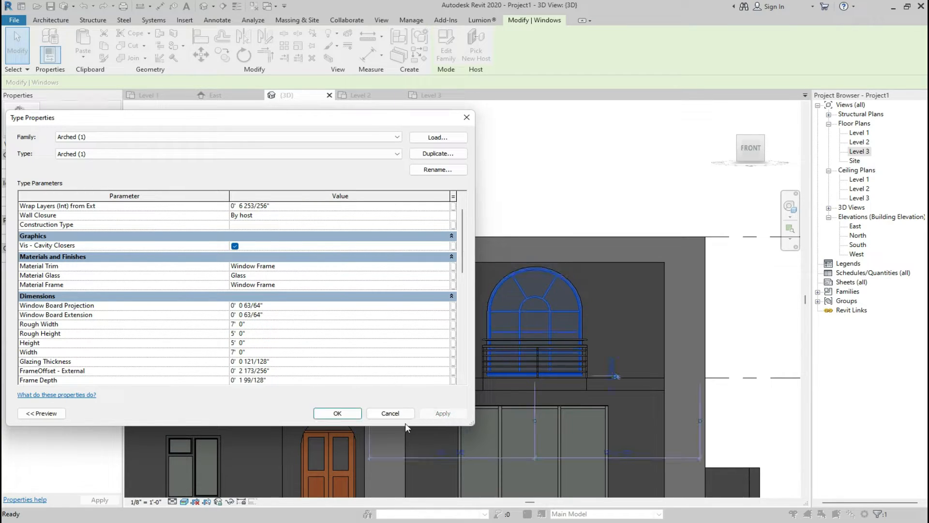
left_click(343, 416)
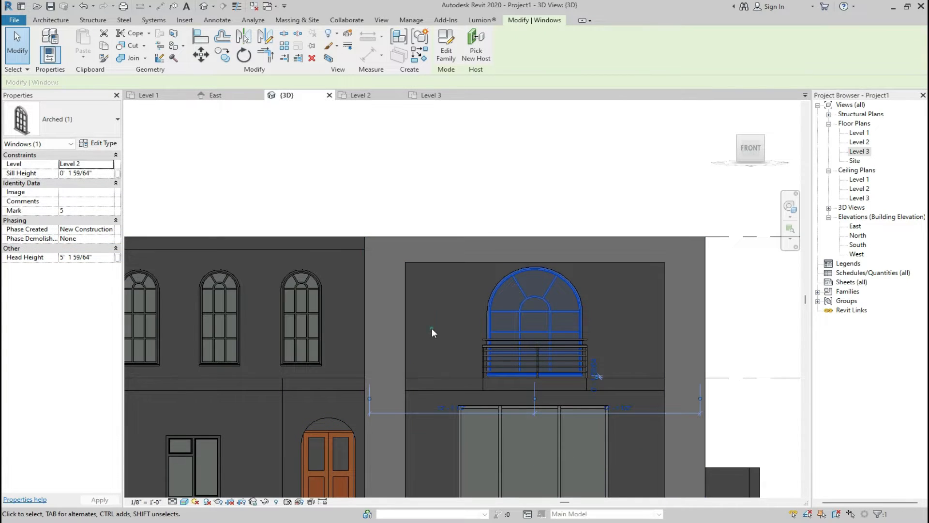
left_click(472, 278)
Compare the whole front facade with the reference photo in the image viewer and return to the Revit model.
scroll(473, 276, "down", 1)
scroll(472, 275, "down", 1)
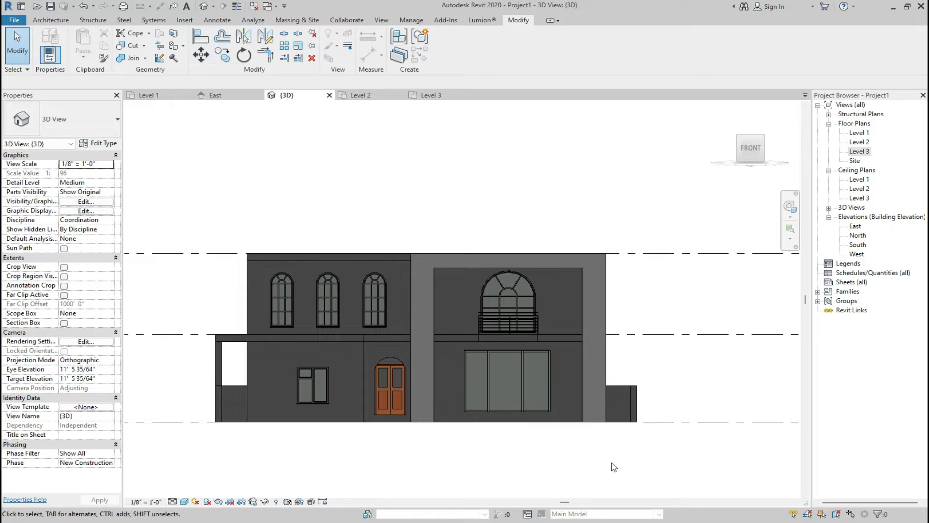
left_click(572, 522)
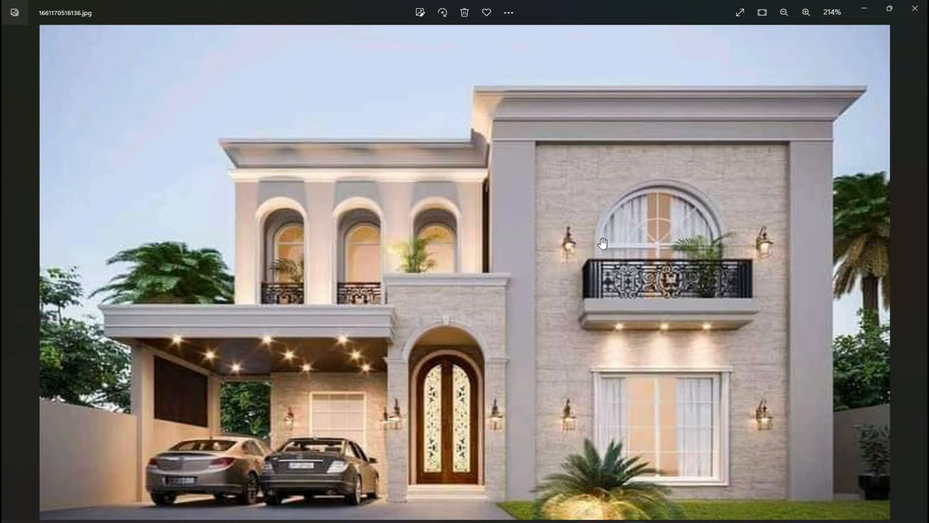
left_click(684, 519)
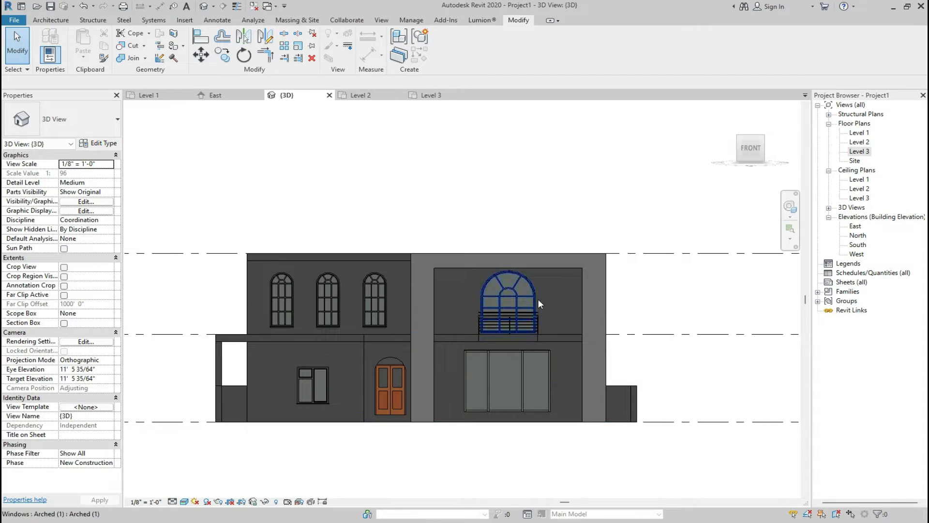
Hide the balcony's pipe guardrail in the 3D view to expose the base of the arched window.
scroll(538, 298, "up", 2)
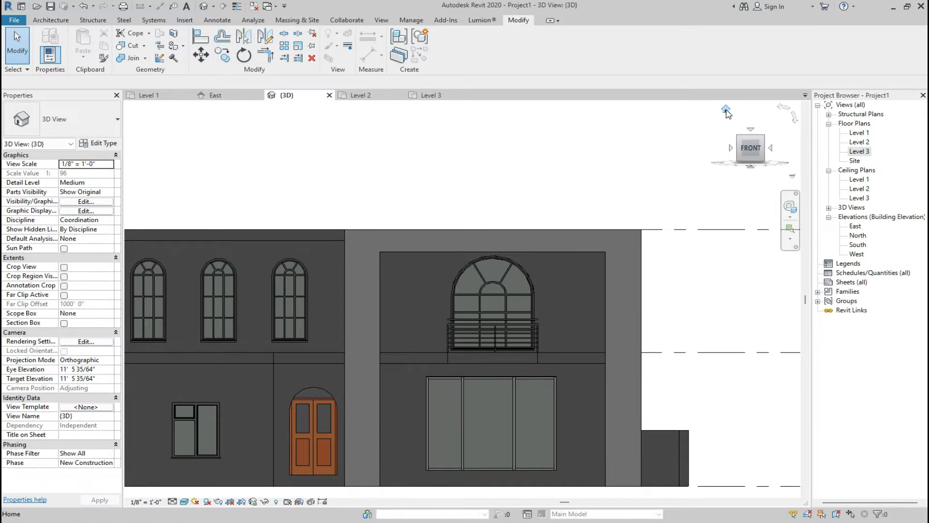
left_click(726, 110)
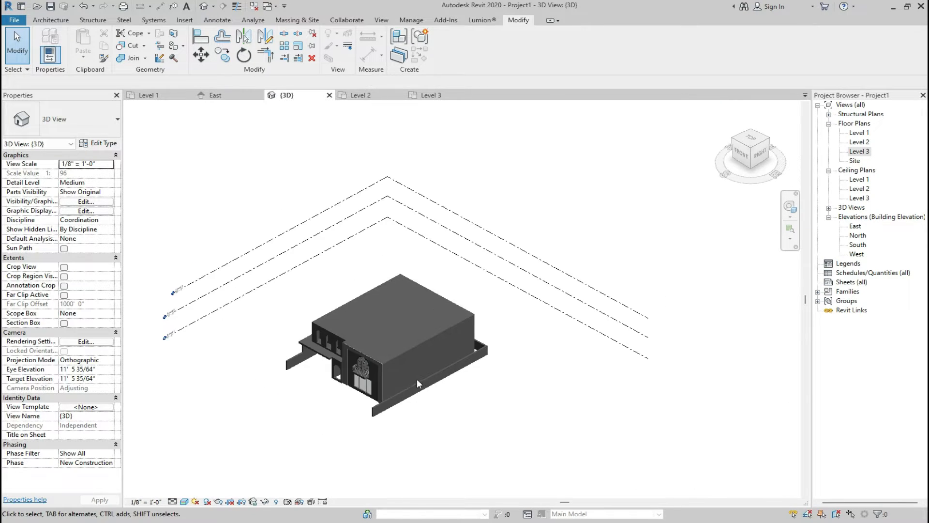
scroll(410, 346, "up", 5)
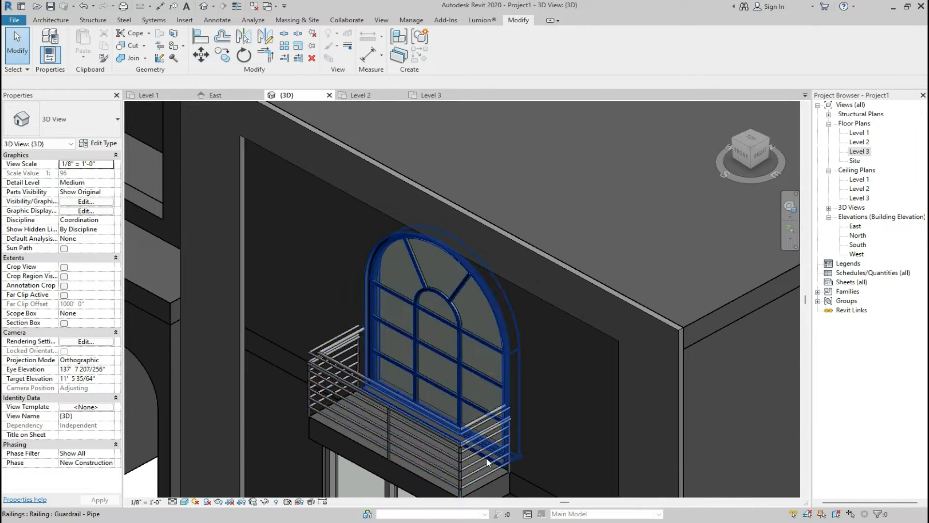
scroll(497, 467, "up", 2)
scroll(497, 466, "up", 2)
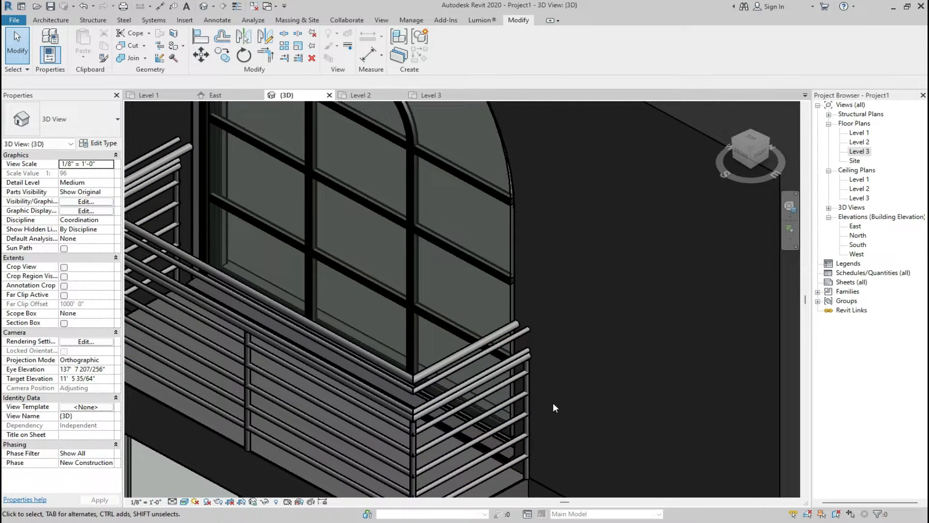
scroll(565, 349, "down", 1)
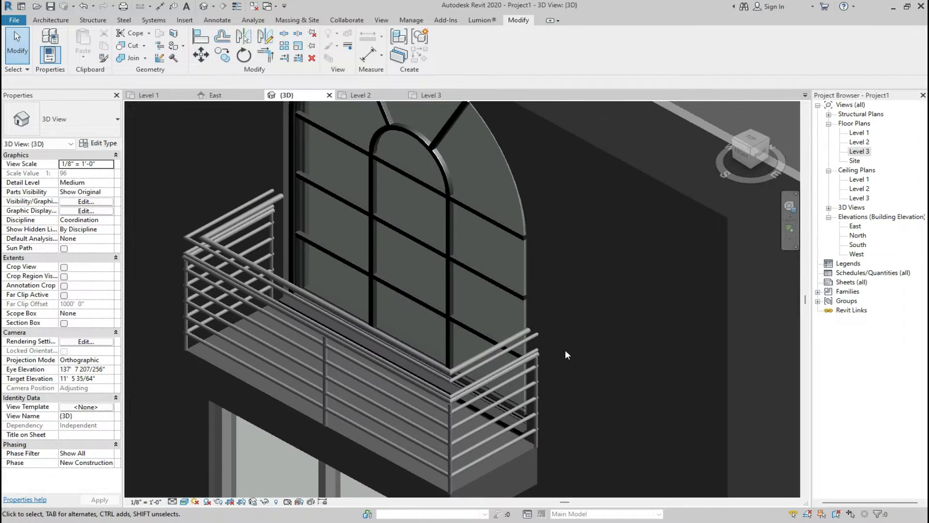
left_click(492, 383)
right_click(492, 383)
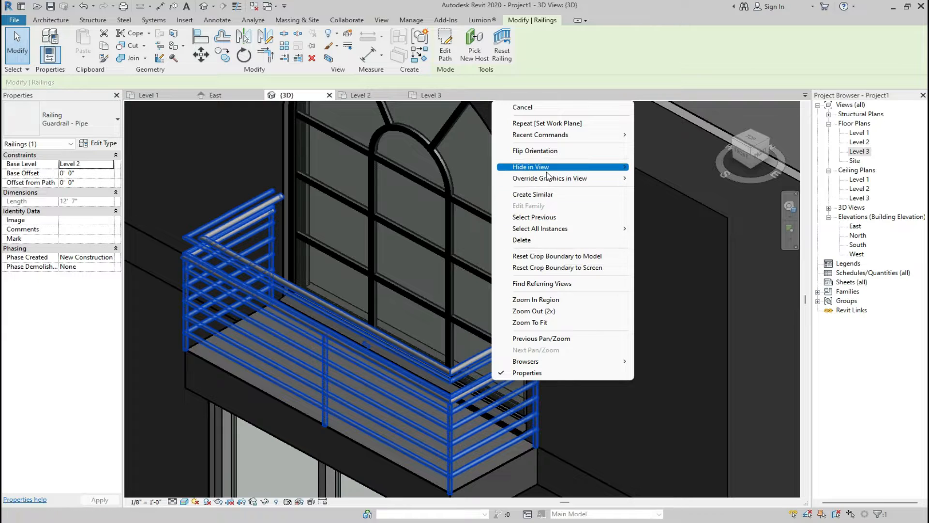
mouse_move(548, 169)
left_click(665, 178)
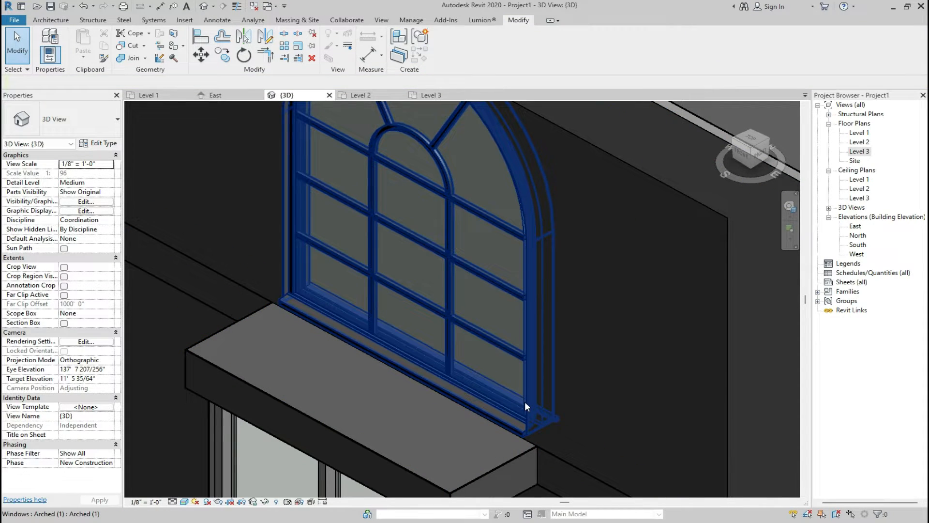
Create a new in-place model in the Generic Models category, keeping the default name.
left_click(50, 20)
left_click(129, 56)
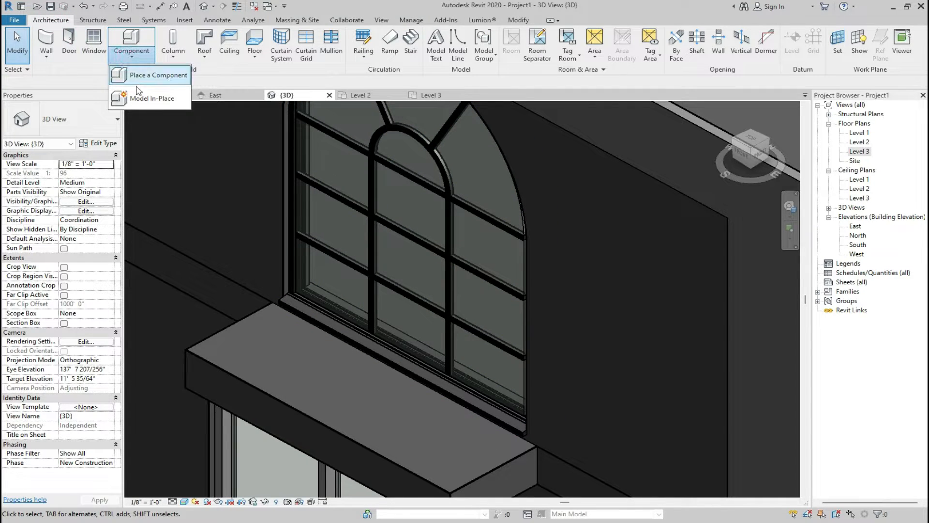
left_click(168, 99)
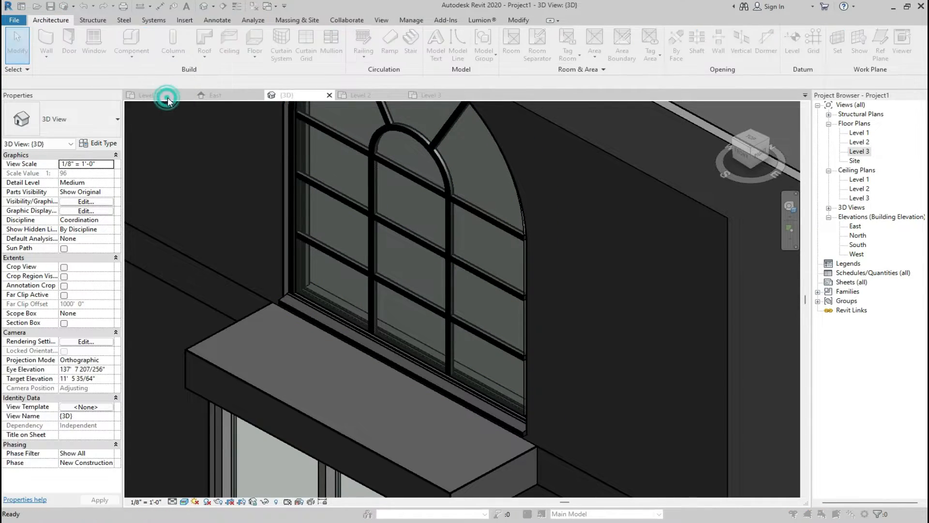
left_click(407, 213)
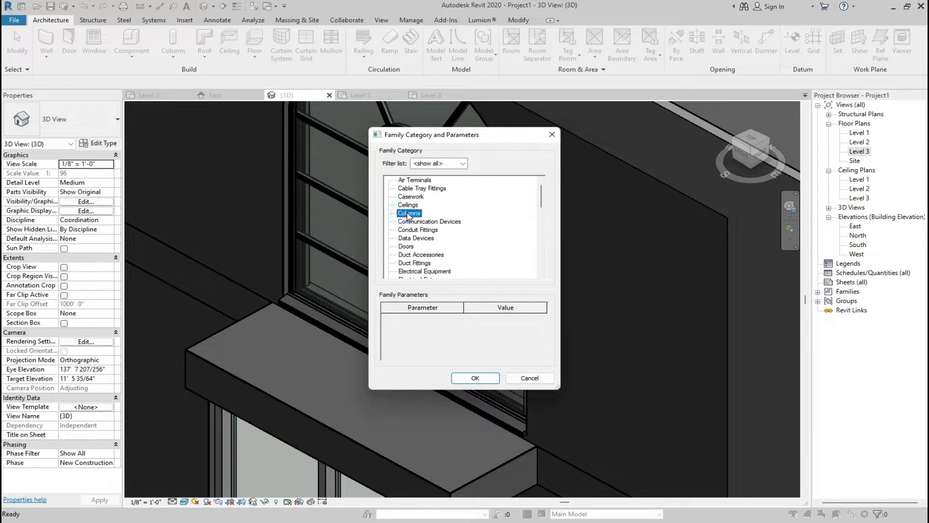
scroll(426, 242, "down", 3)
left_click(426, 263)
left_click(469, 376)
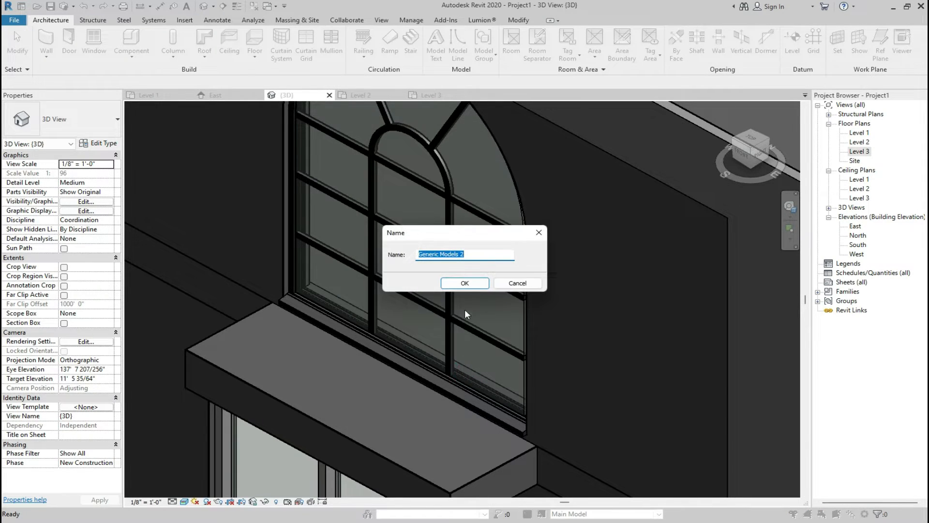
left_click(473, 282)
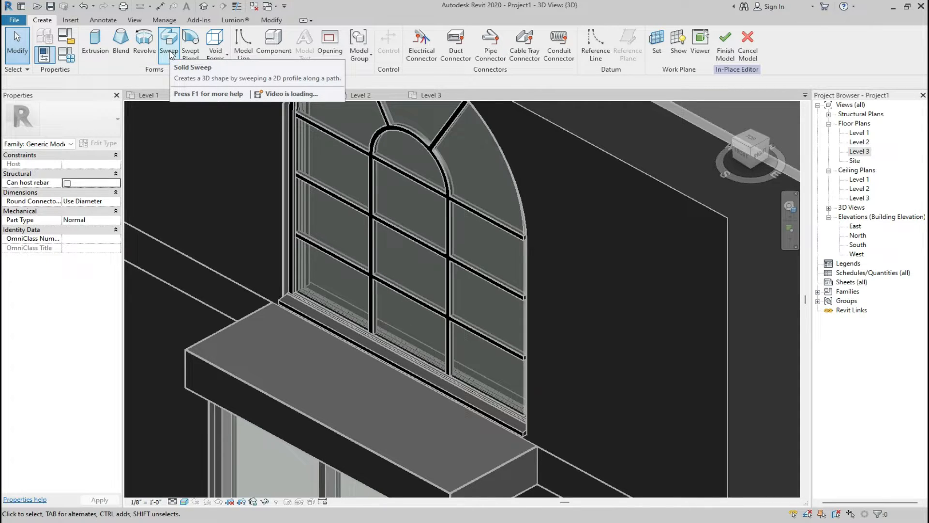
Start a solid sweep around the balcony's arched window with its path picked from existing 3D edges.
left_click(168, 50)
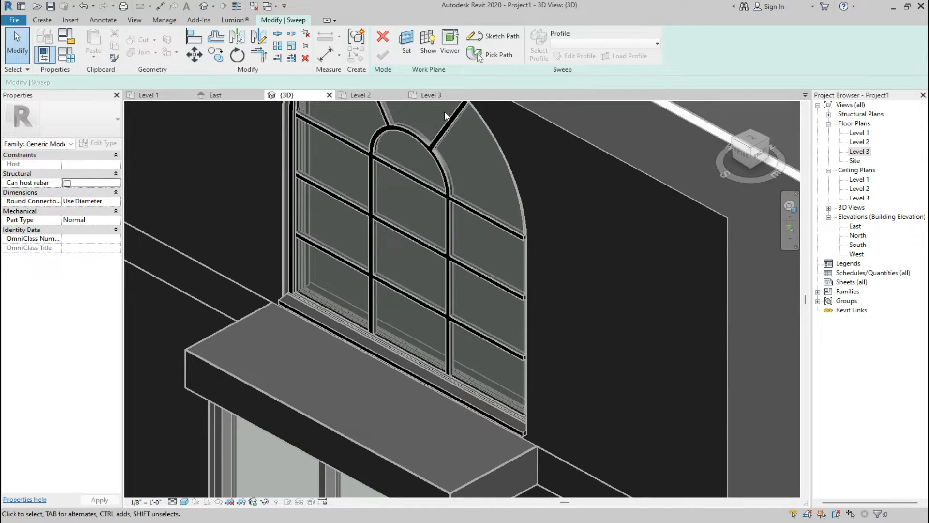
scroll(531, 269, "down", 1)
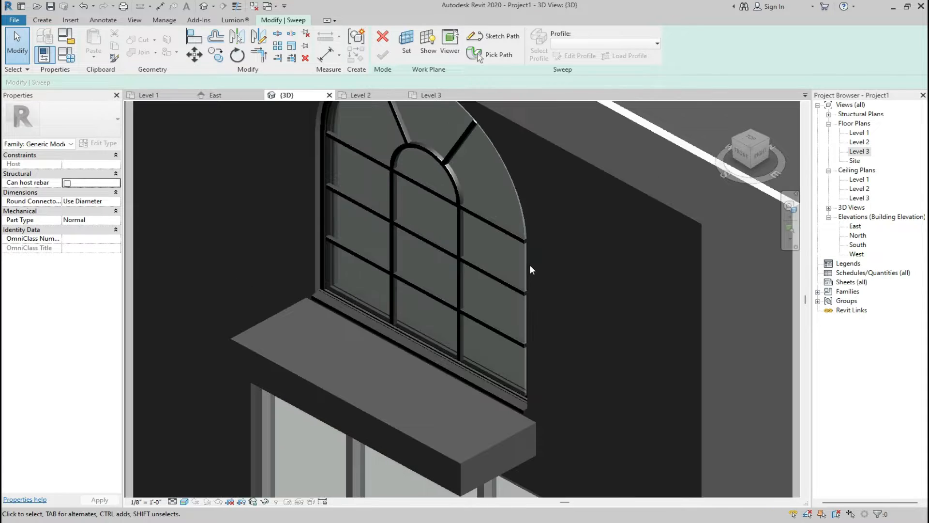
scroll(530, 242, "up", 2)
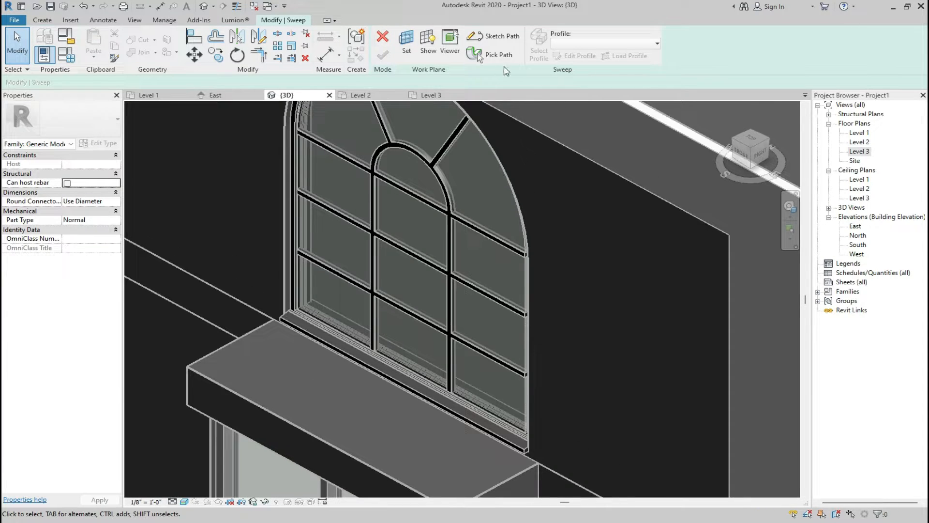
left_click(487, 54)
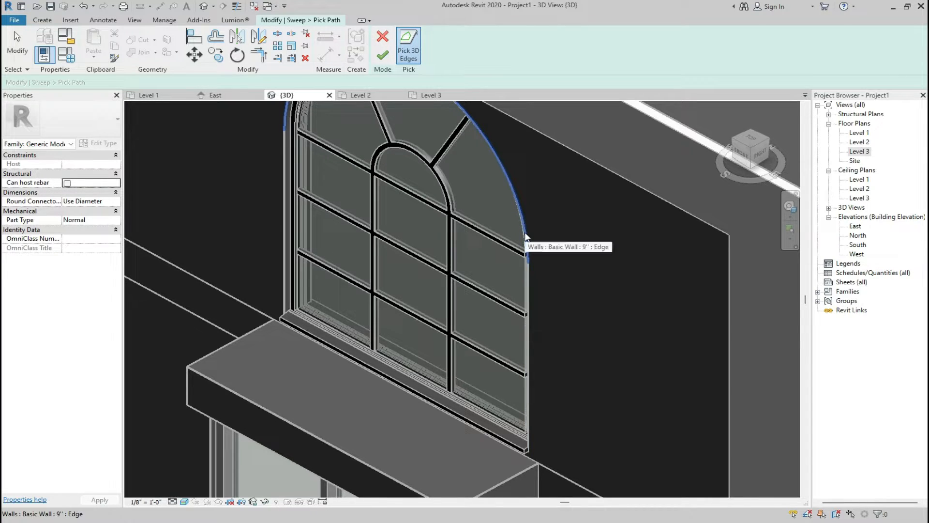
left_click(529, 278)
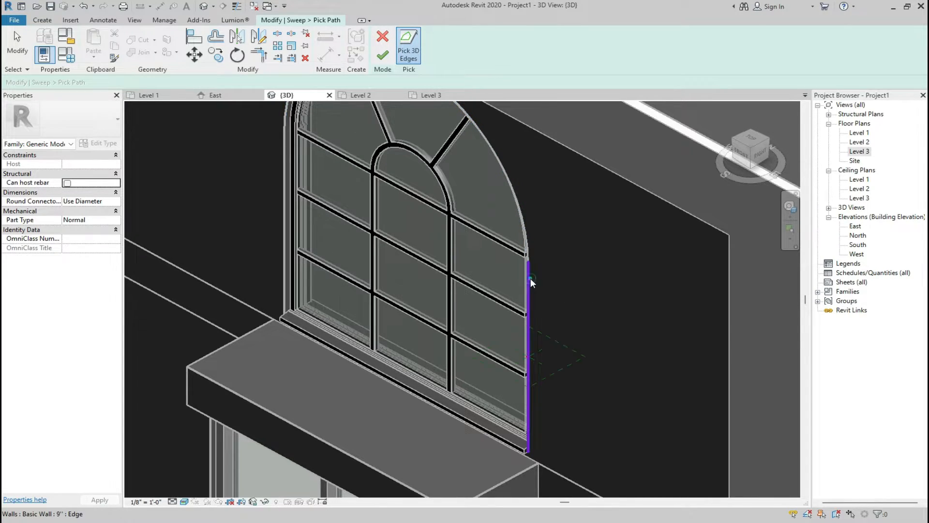
left_click(525, 220)
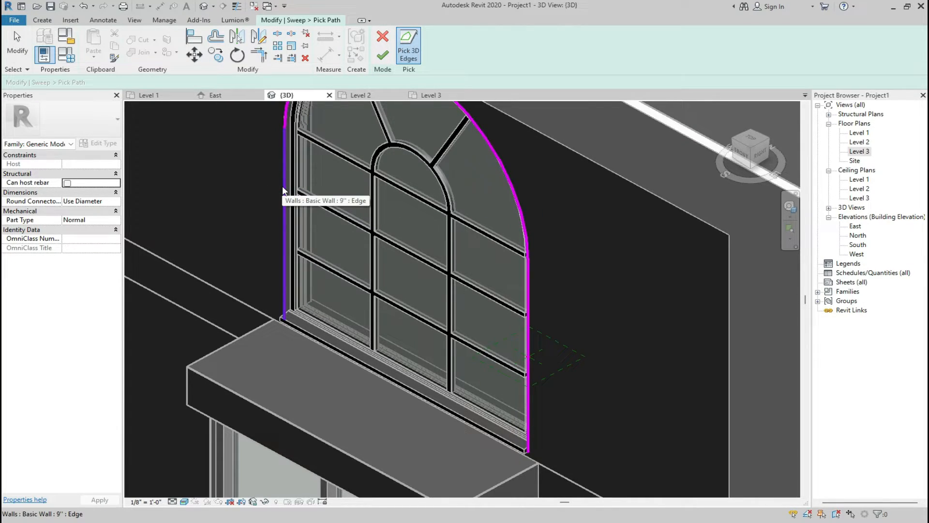
key("ctrl+z")
key("ctrl+z")
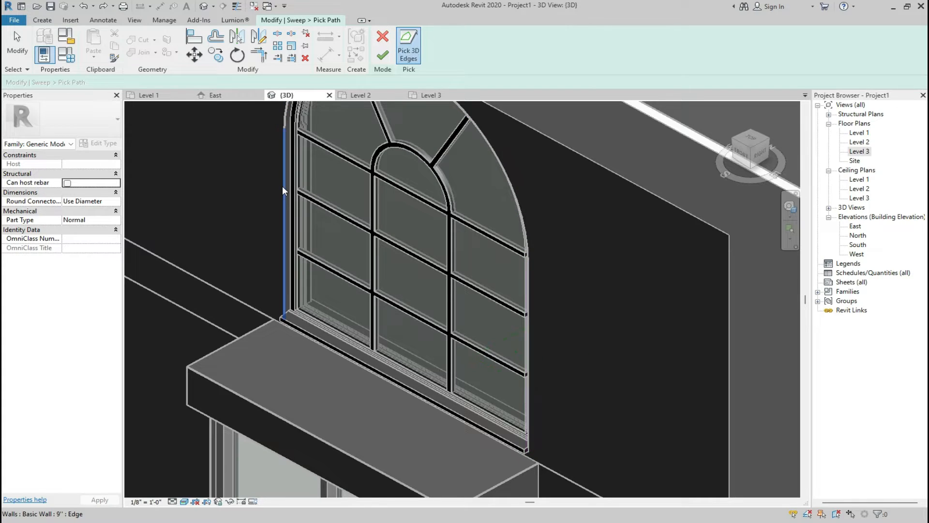
Pick the wall opening's arch edge and both vertical side edges as the sweep path, and finish the path.
left_click(493, 150)
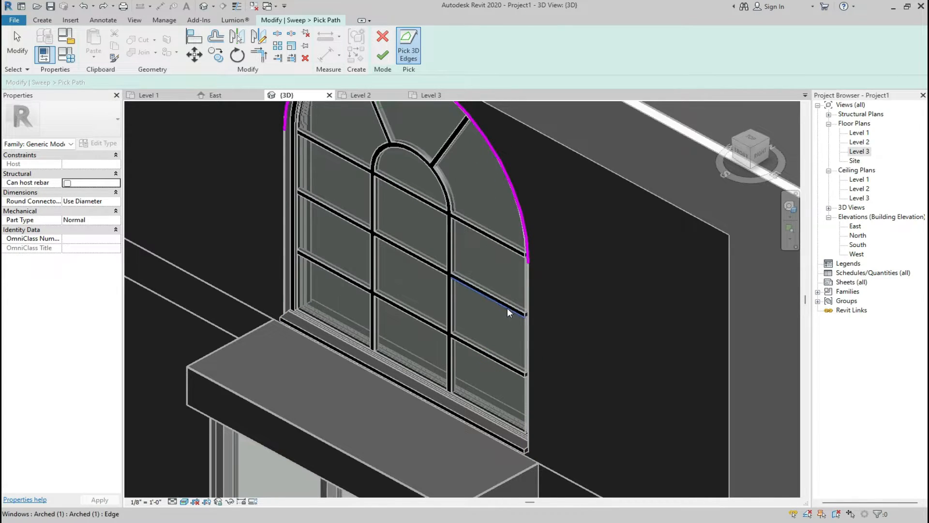
left_click(528, 289)
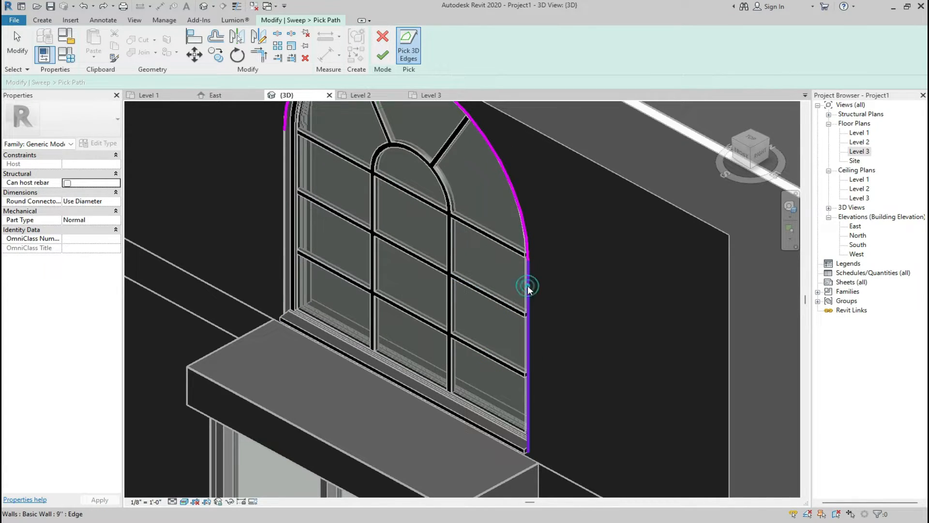
left_click(283, 237)
scroll(383, 341, "down", 3)
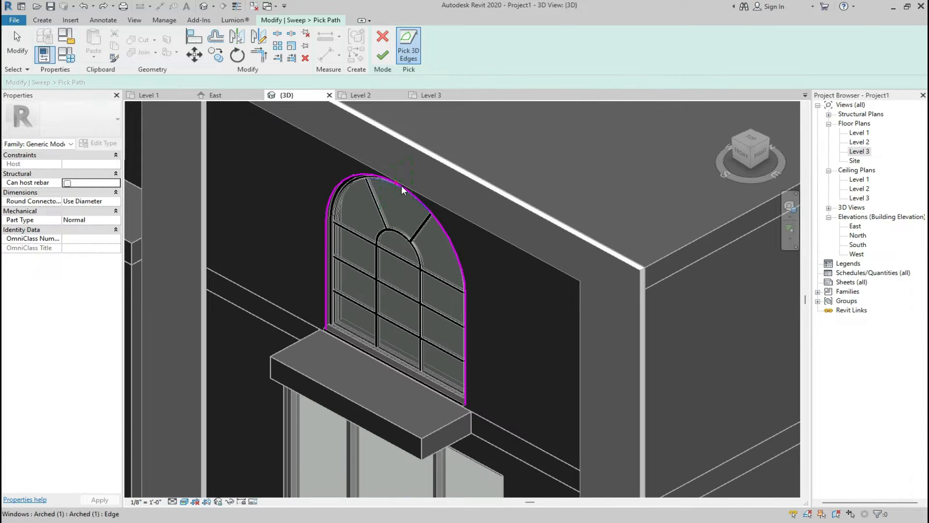
scroll(401, 147, "up", 5)
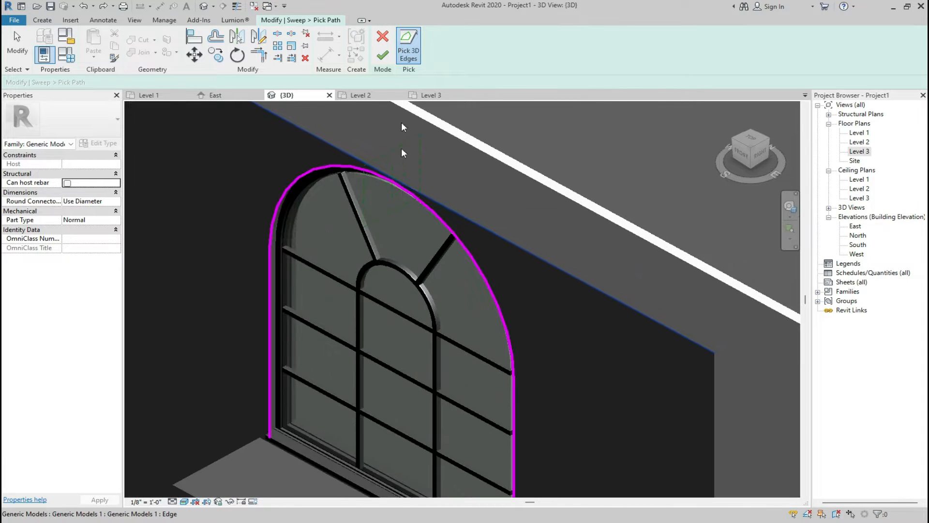
left_click(383, 55)
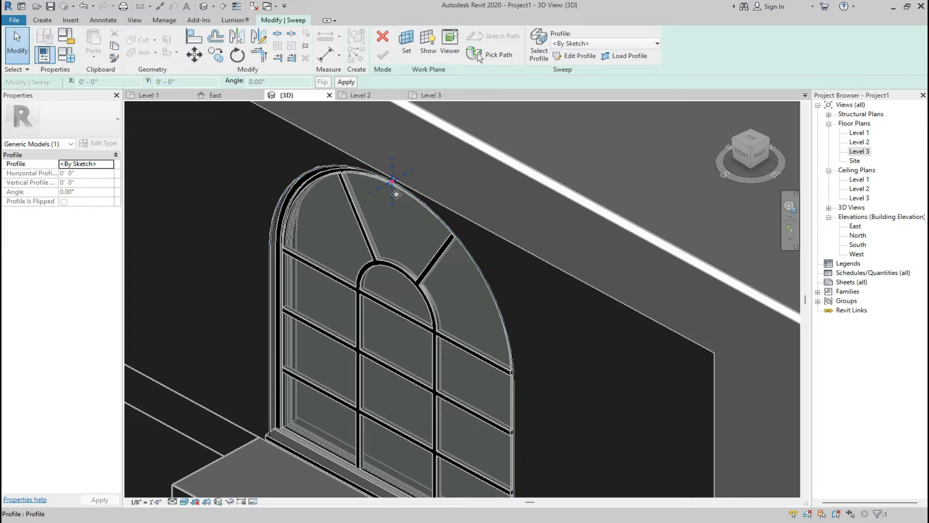
Check the arched window surround in the reference photo and open the sweep profile for sketching in Revit's right-side view.
left_click(645, 522)
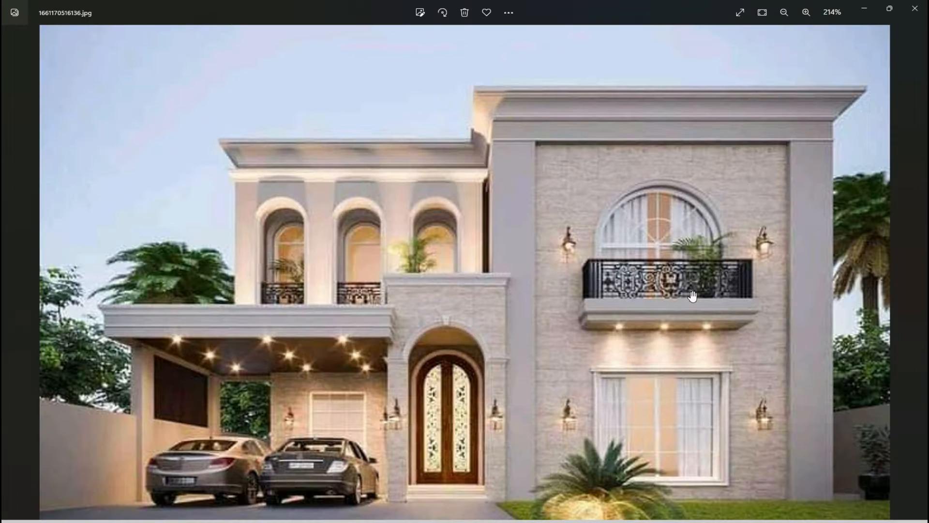
left_click(645, 521)
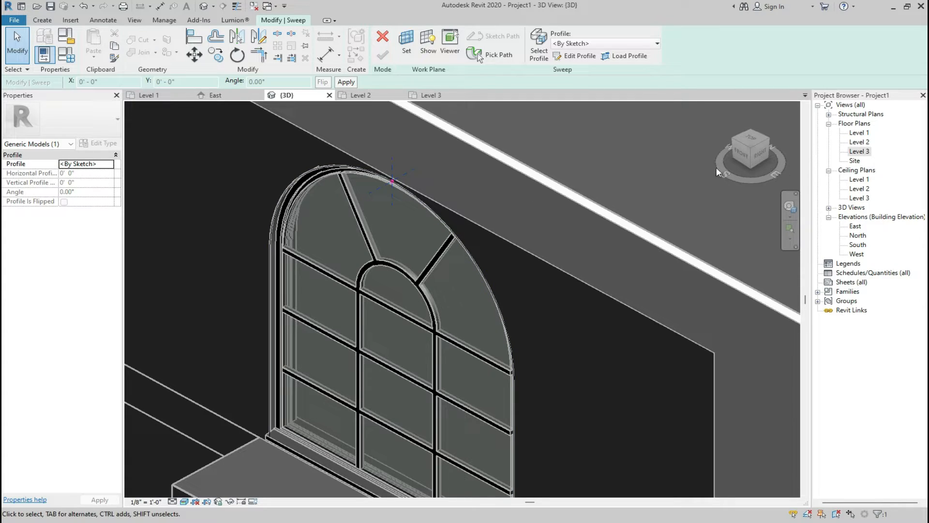
left_click(758, 157)
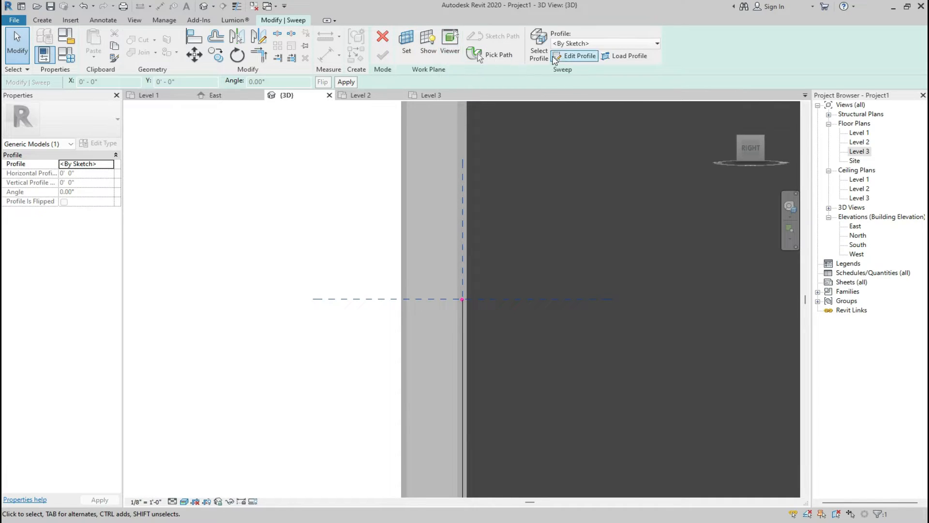
left_click(561, 58)
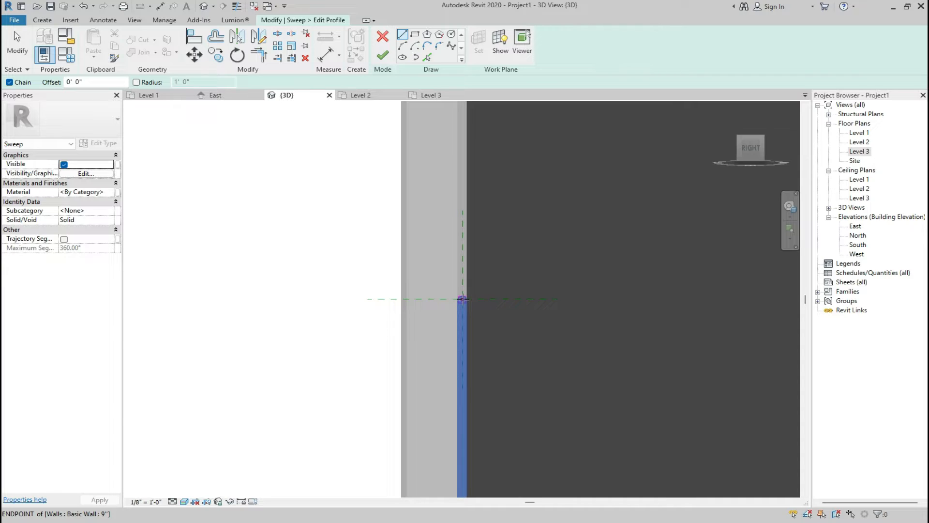
Start the sweep profile at the path point with a projection 1" out and 1" down, returning horizontally to the vertical reference plane.
left_click(462, 299)
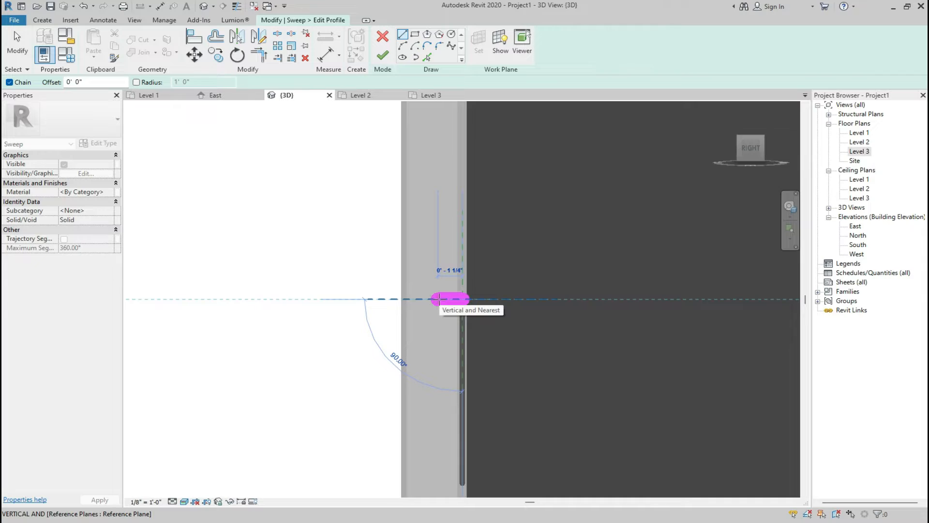
type("1")
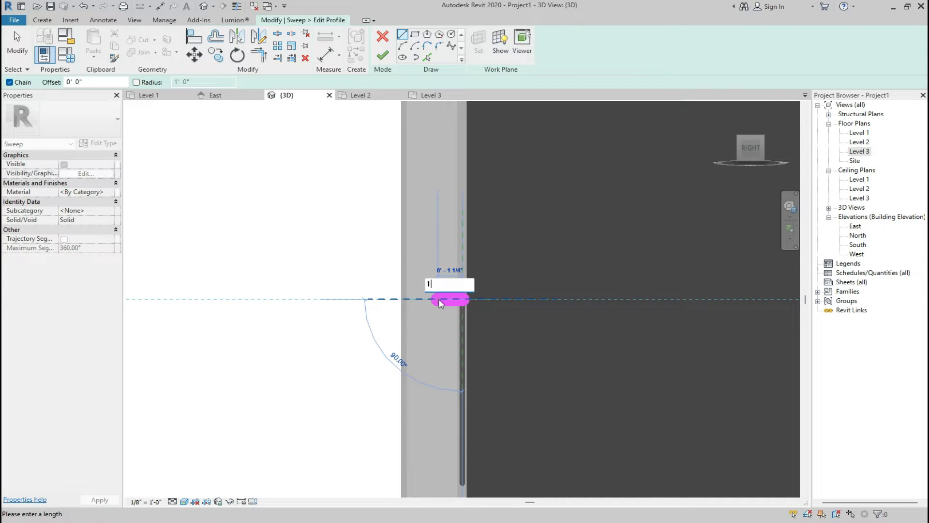
type("' 0\"")
key("Return")
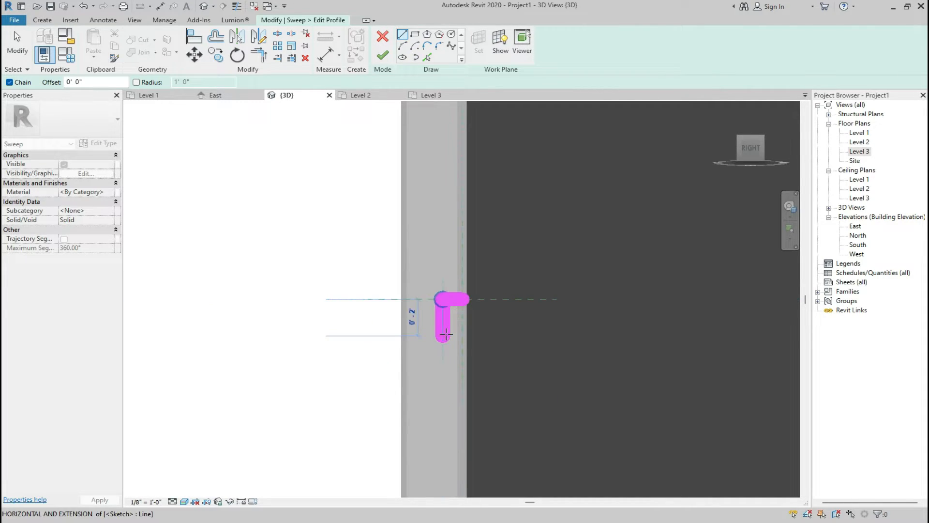
left_click(446, 333)
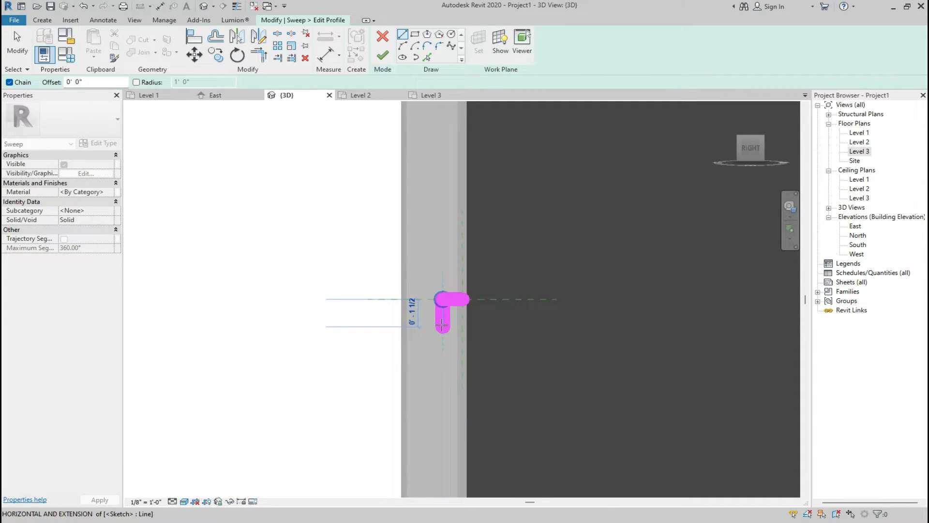
type("1")
key("Return")
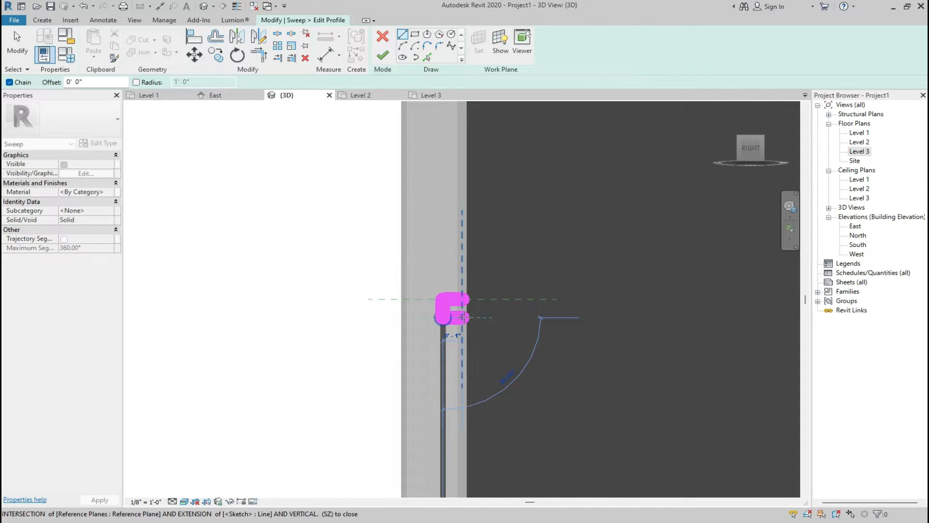
left_click(463, 317)
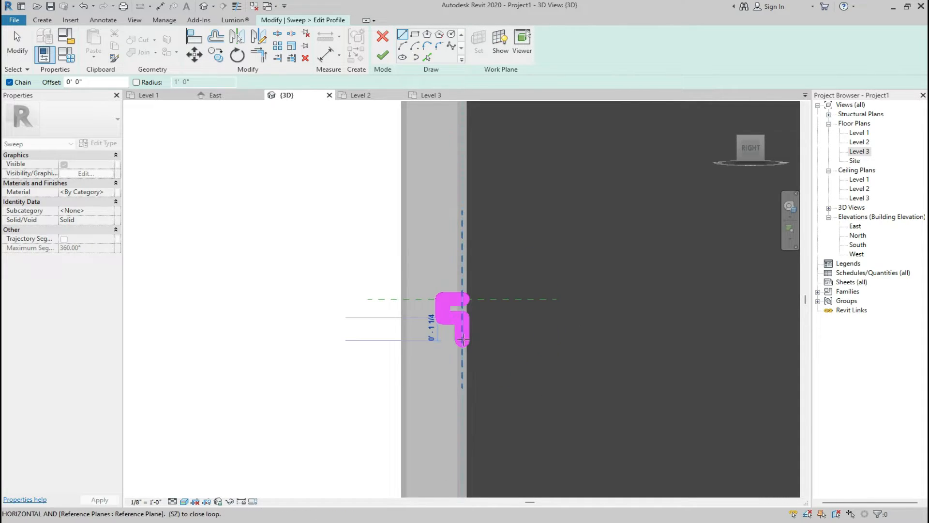
Continue the stepped profile with lines 1" down along the reference plane, 1" outward and 1" down.
type("1")
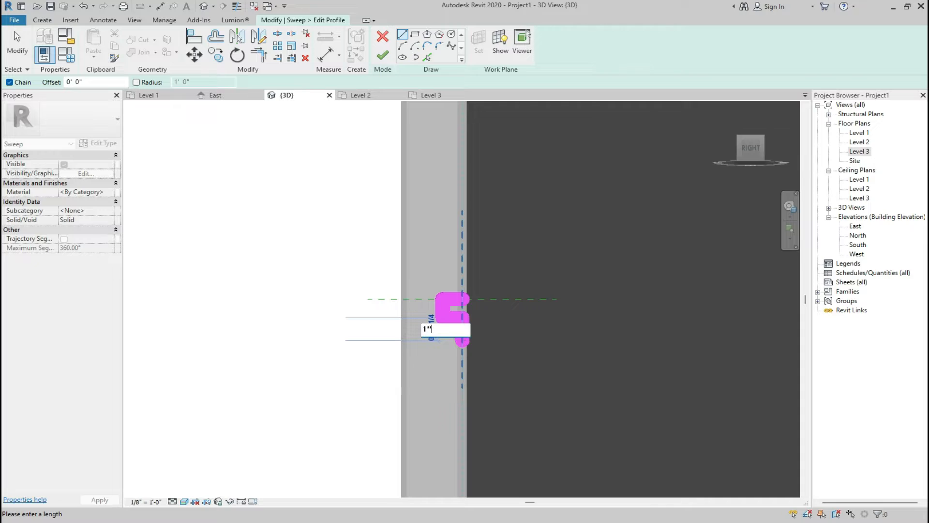
type("\"")
key("Return")
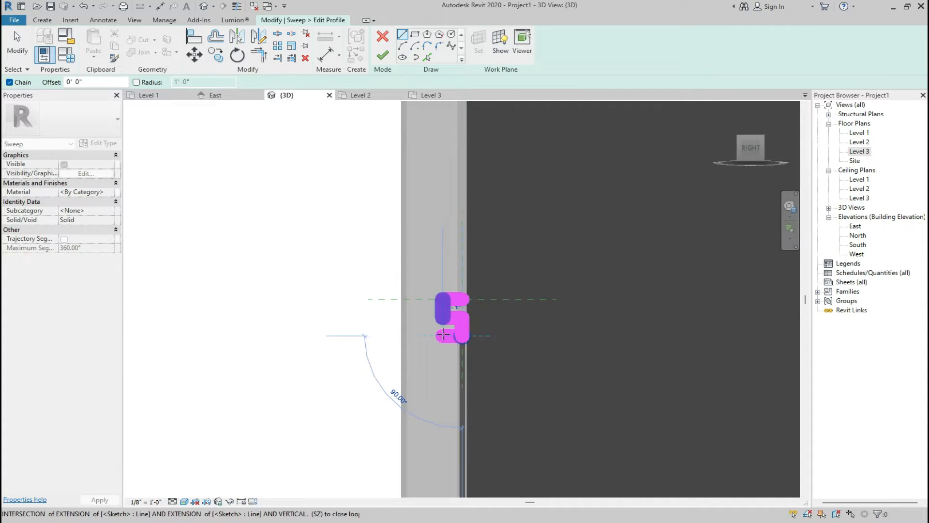
left_click(443, 336)
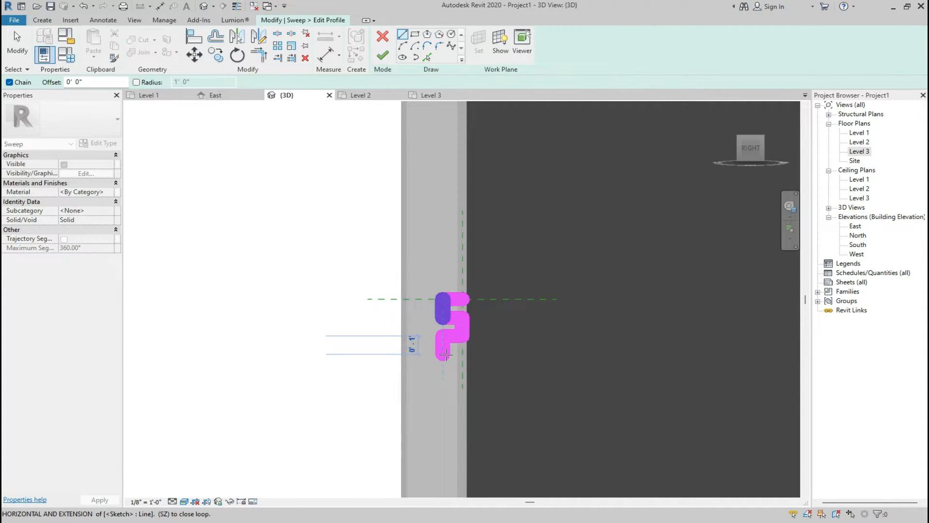
left_click(443, 356)
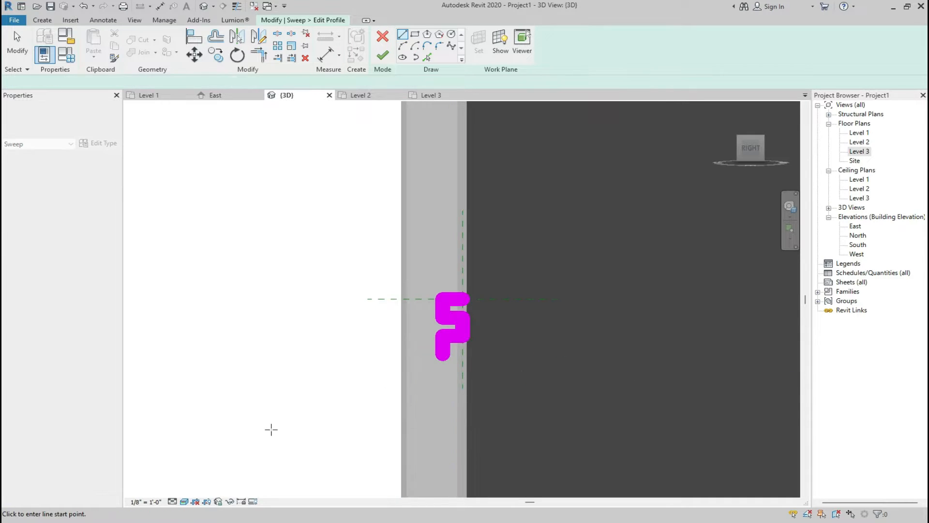
Set the 3D view scale to 1" = 1'-0" so the profile lines display thinner.
left_click(148, 503)
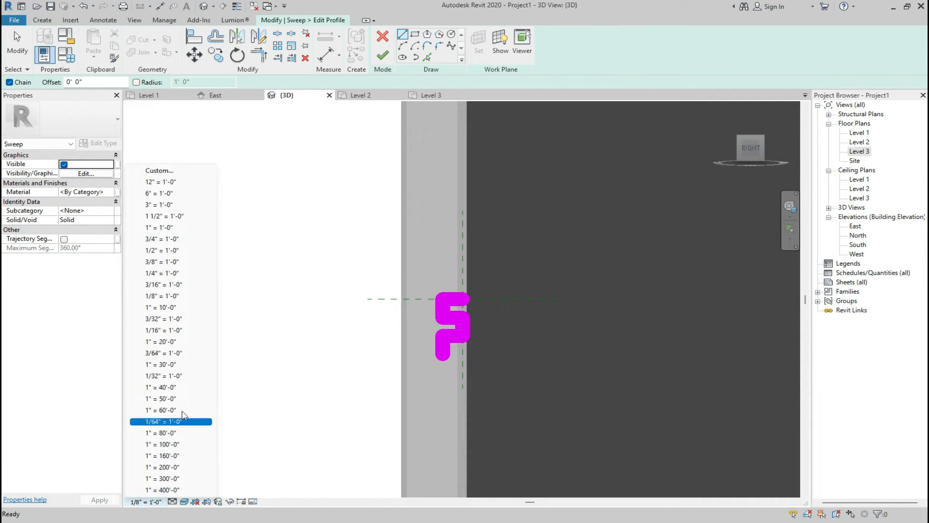
left_click(168, 285)
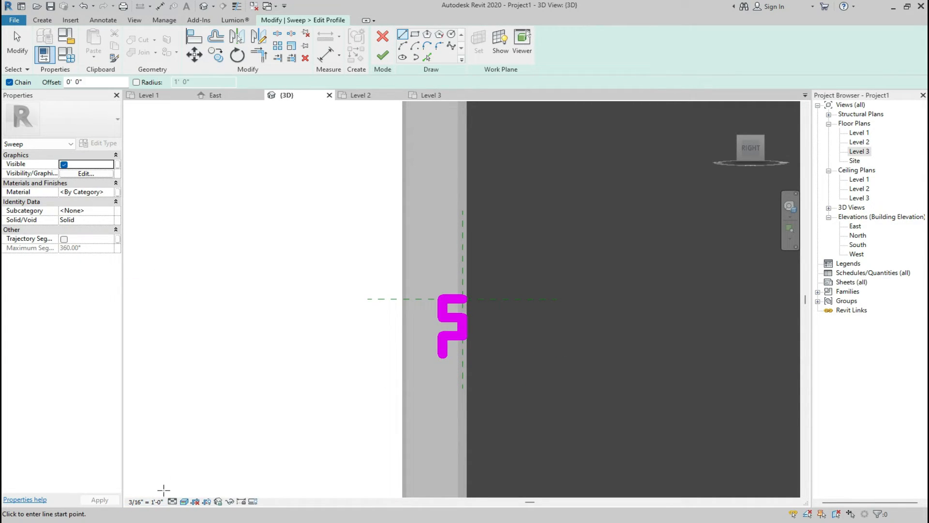
left_click(145, 503)
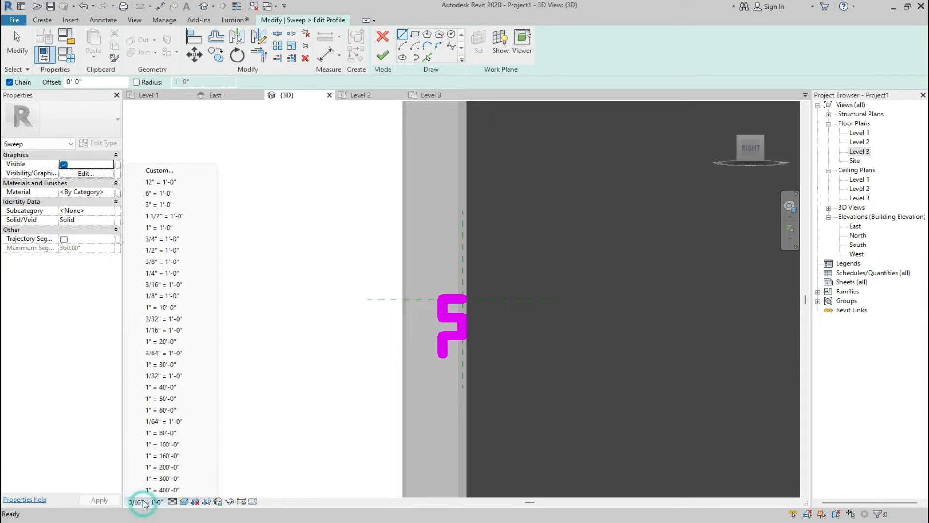
left_click(165, 228)
scroll(475, 366, "up", 3)
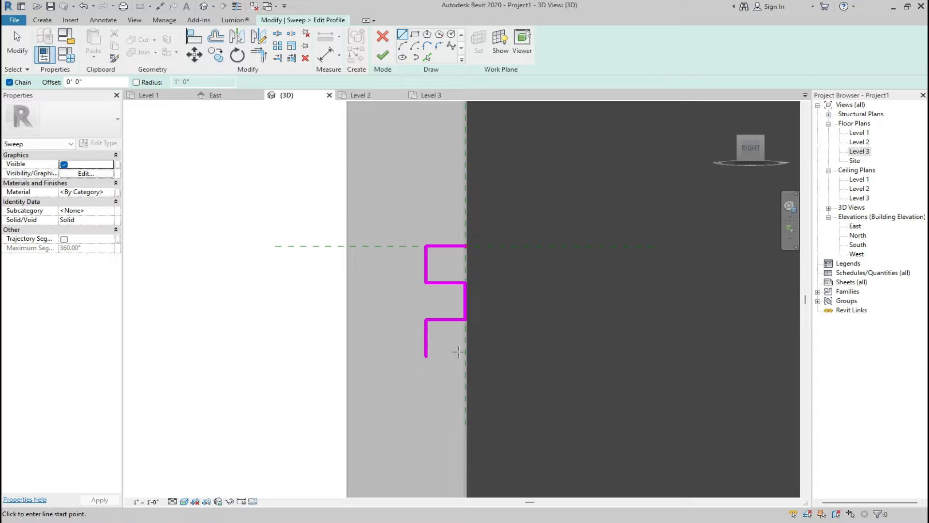
Move the recess's inner vertical line outward, making the profile's recess about 9/16" deep.
key("Escape")
key("Escape")
left_click(468, 301)
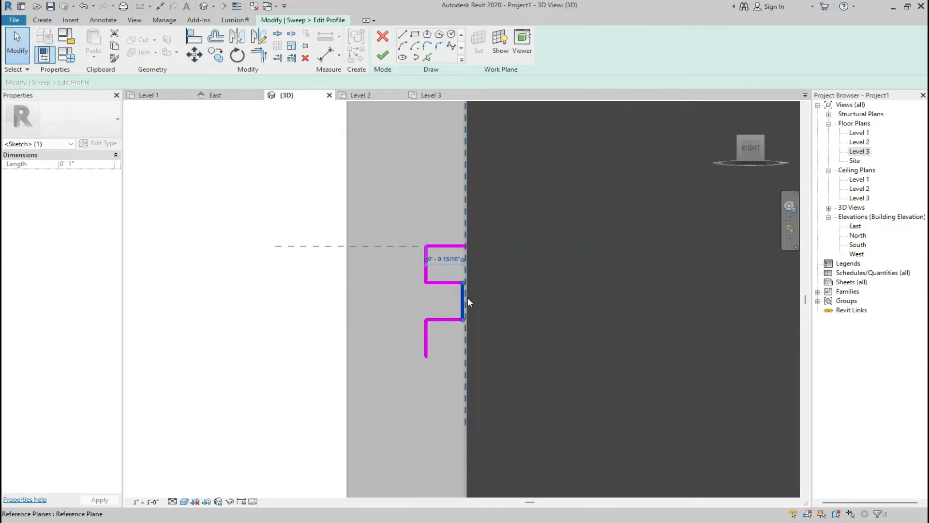
left_click_drag(468, 297, 448, 299)
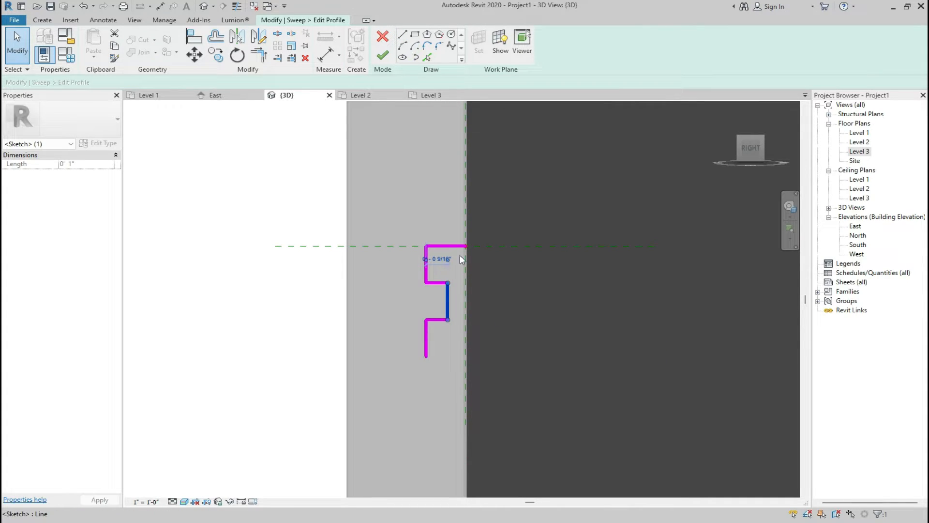
Close the stepped profile with a horizontal line to the reference plane and a vertical line to its start point, and finish the profile.
left_click(402, 35)
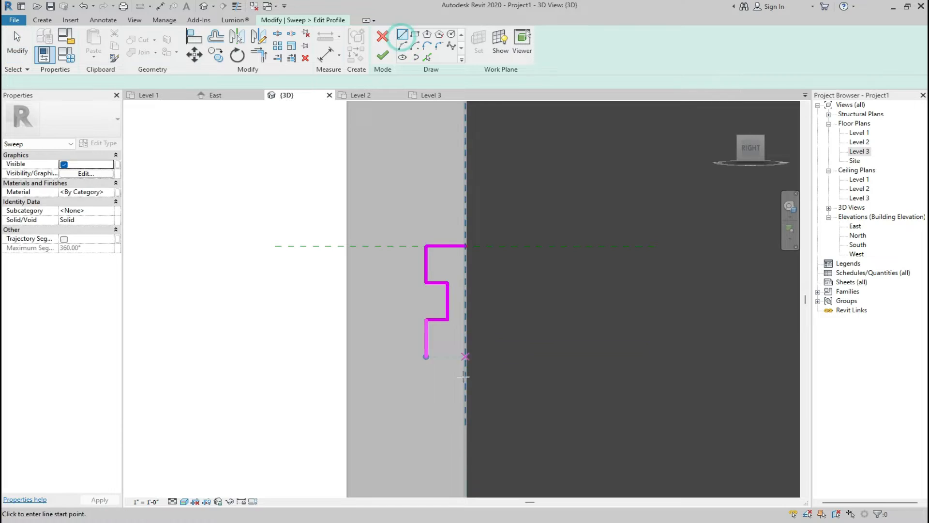
left_click(426, 355)
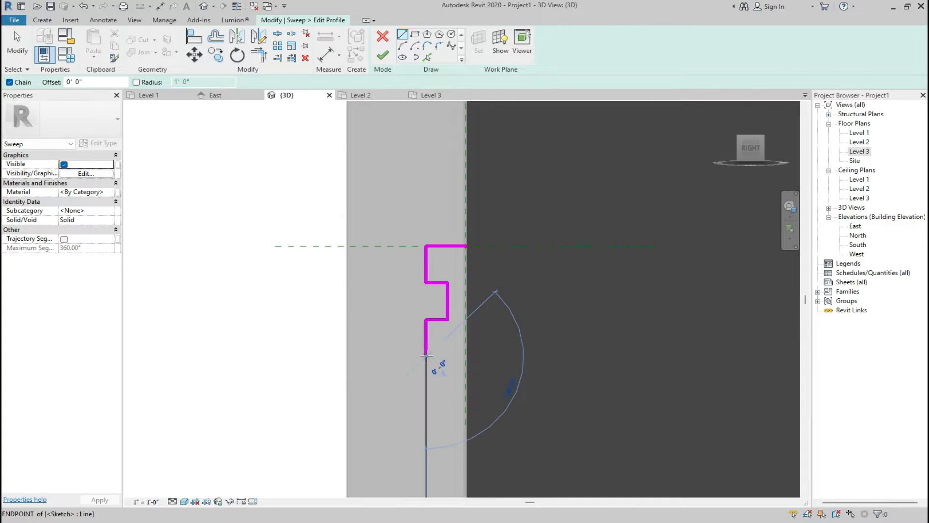
left_click(466, 357)
left_click(467, 246)
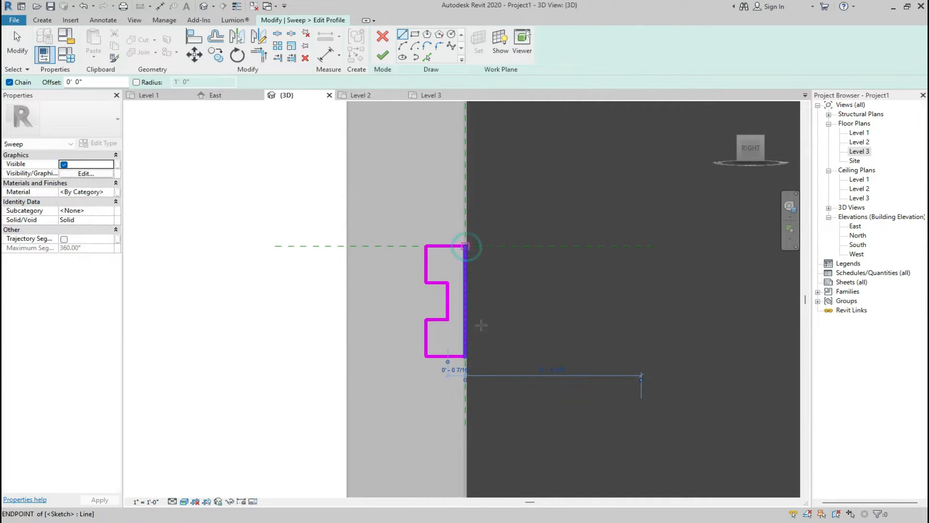
left_click(385, 60)
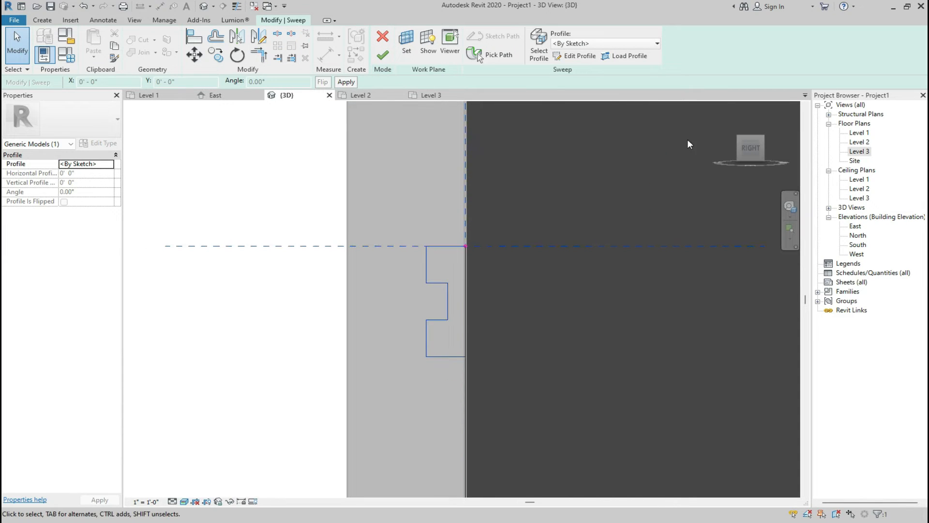
Finish the sweep to build the stepped trim around the balcony's arched window, and clear the selection.
left_click(725, 110)
scroll(400, 345, "up", 10)
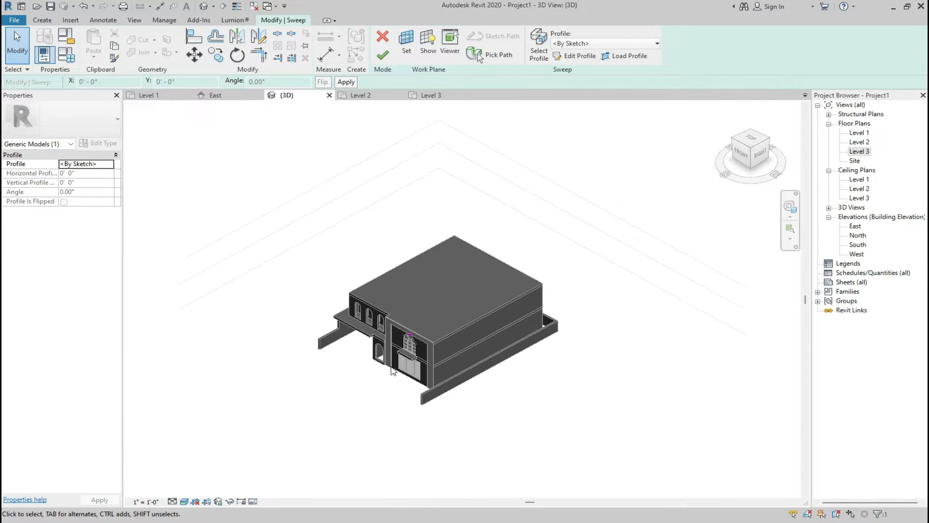
scroll(441, 295, "up", 4)
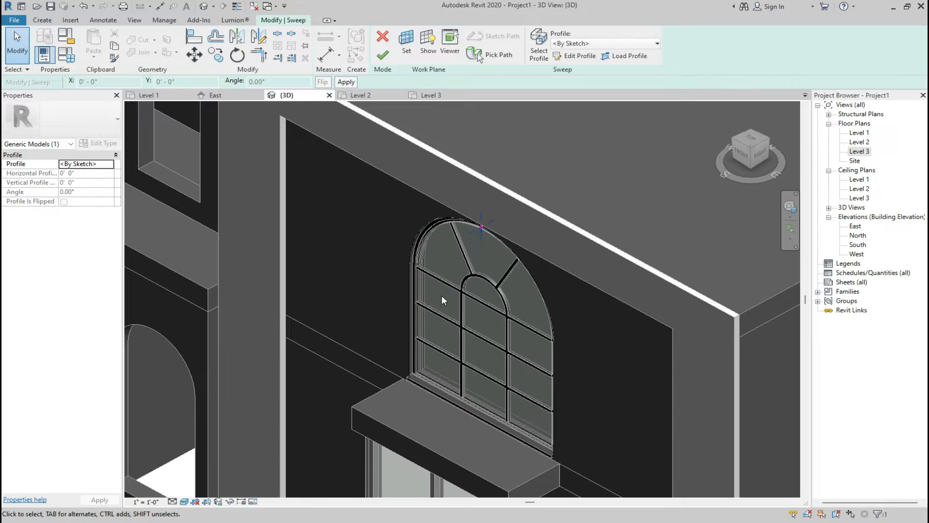
left_click(382, 55)
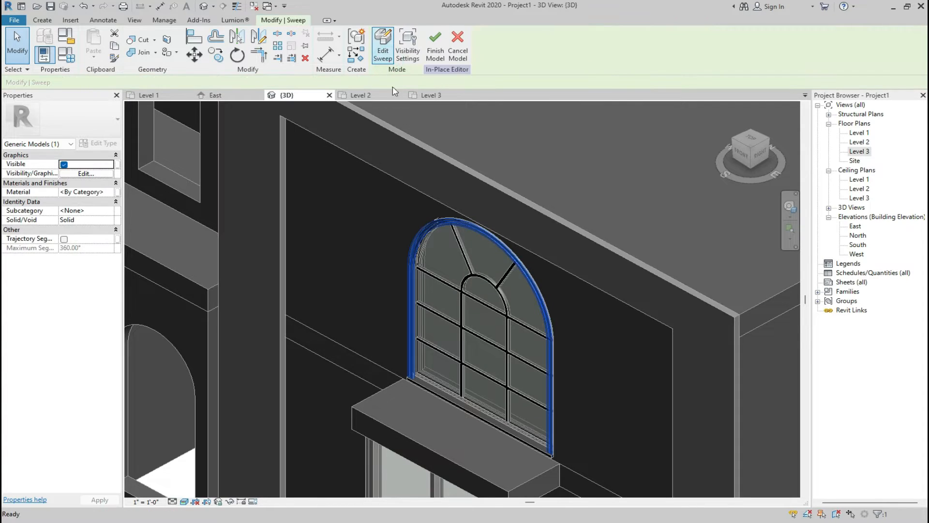
scroll(508, 280, "up", 3)
scroll(590, 287, "up", 2)
left_click(597, 286)
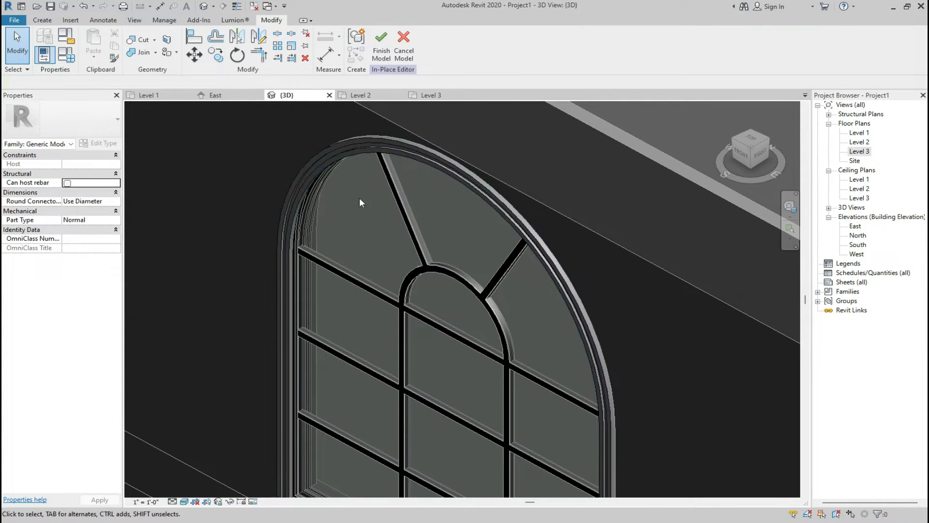
Compare the swept trim with the arched window surround in the reference photo, and examine the trim up close in Revit.
scroll(237, 226, "down", 2)
scroll(347, 484, "down", 1)
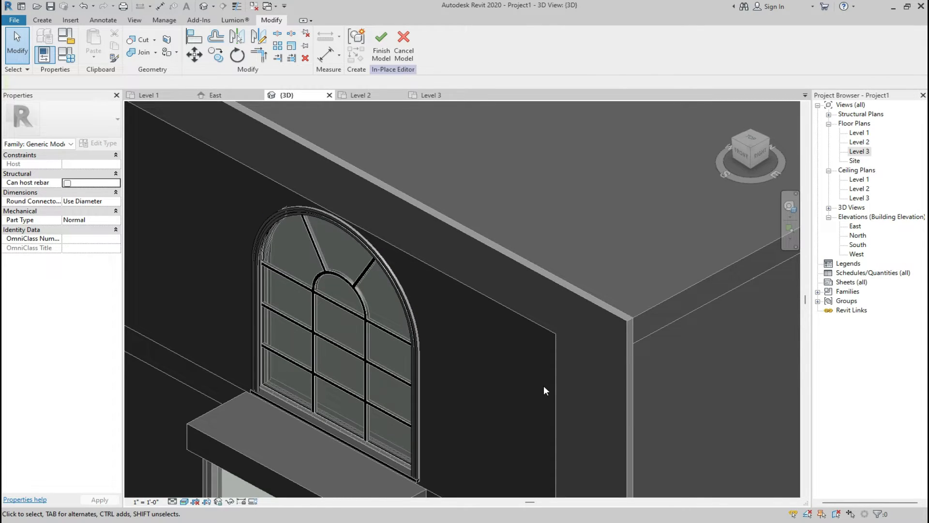
left_click(643, 522)
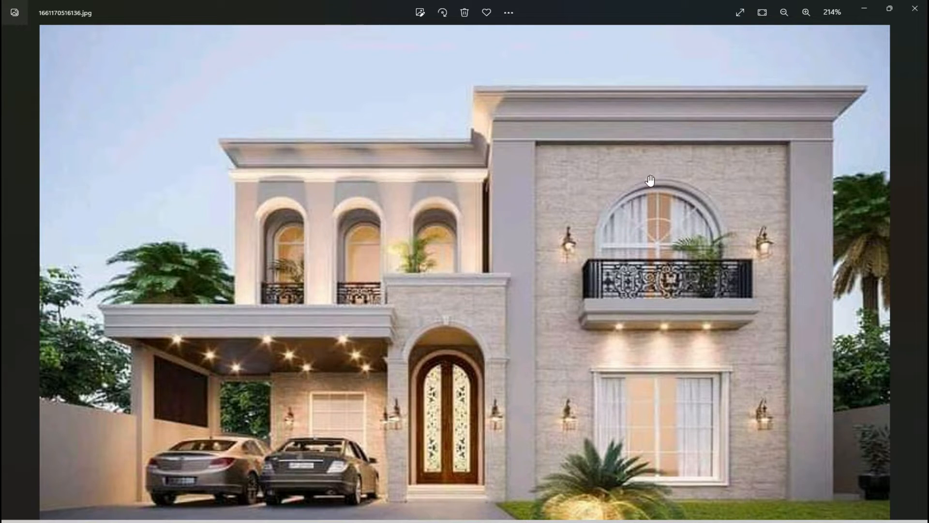
left_click(629, 521)
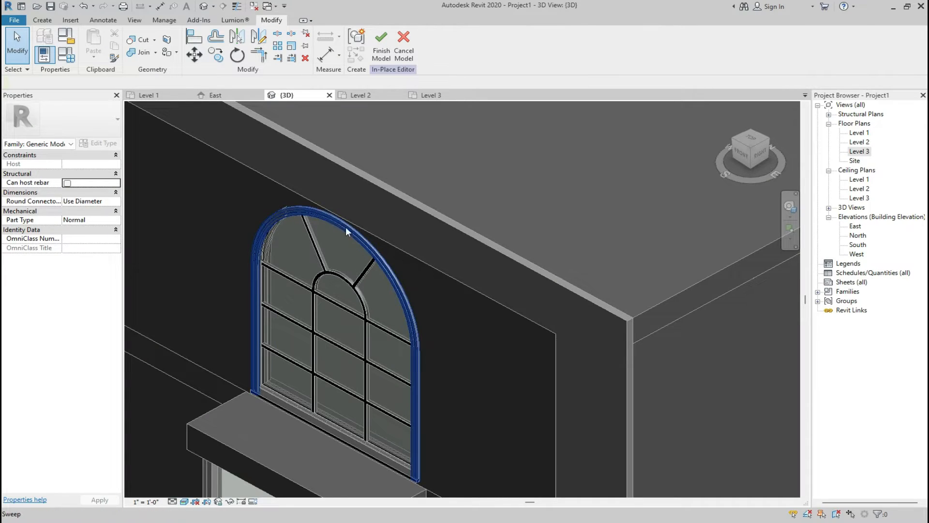
scroll(304, 220, "up", 1)
scroll(304, 219, "up", 1)
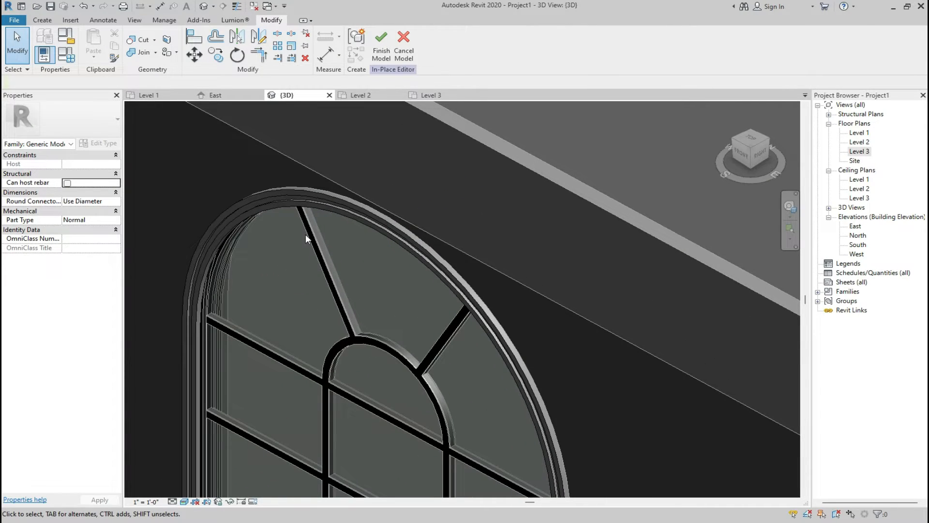
scroll(403, 220, "up", 2)
scroll(403, 219, "down", 3)
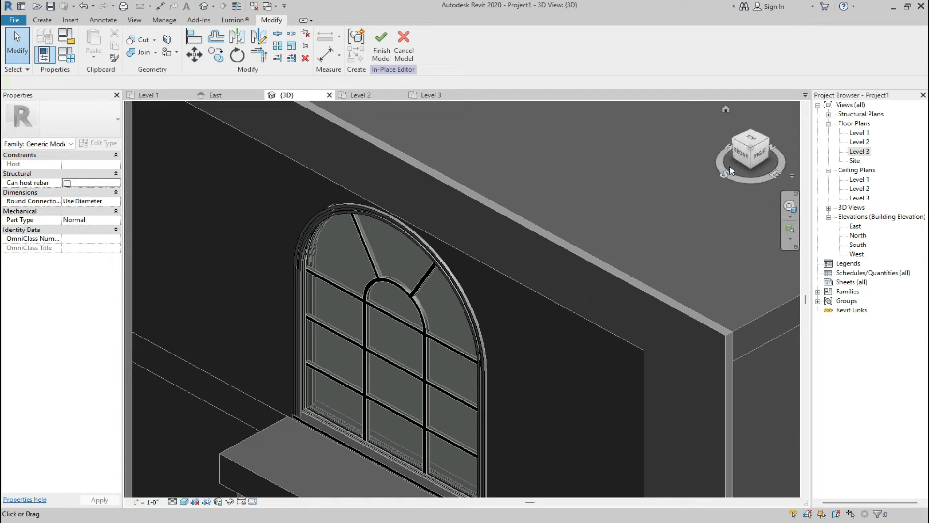
Examine the facade and its arched windows in the front view against the reference photo.
left_click(740, 154)
left_click(741, 154)
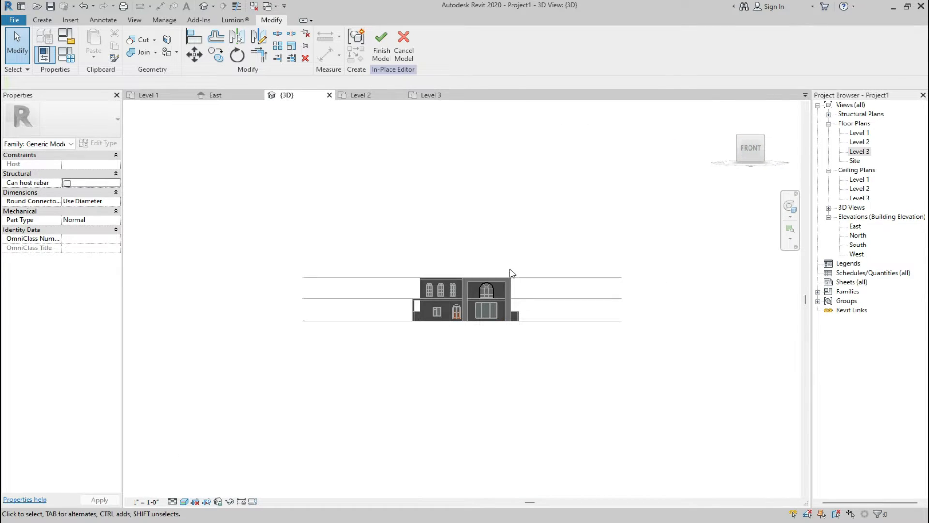
scroll(503, 281, "up", 6)
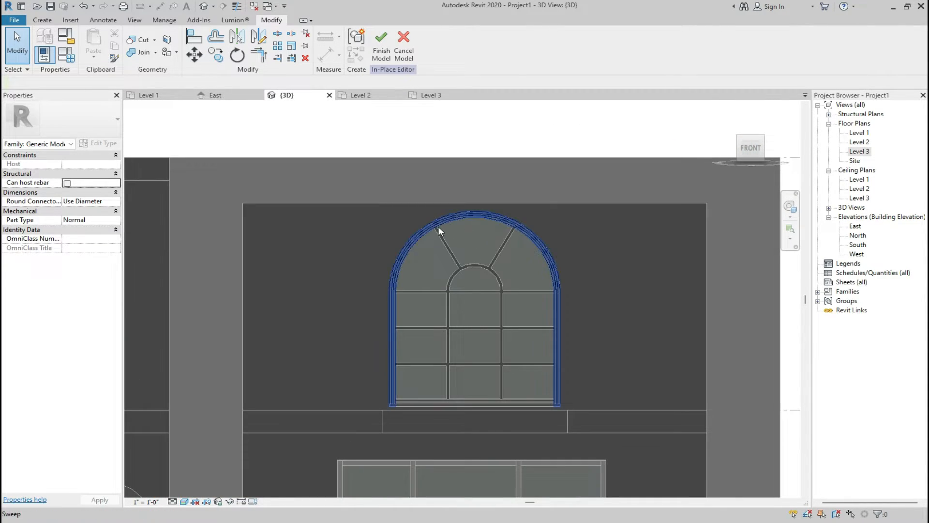
scroll(585, 258, "down", 3)
scroll(443, 393, "up", 2)
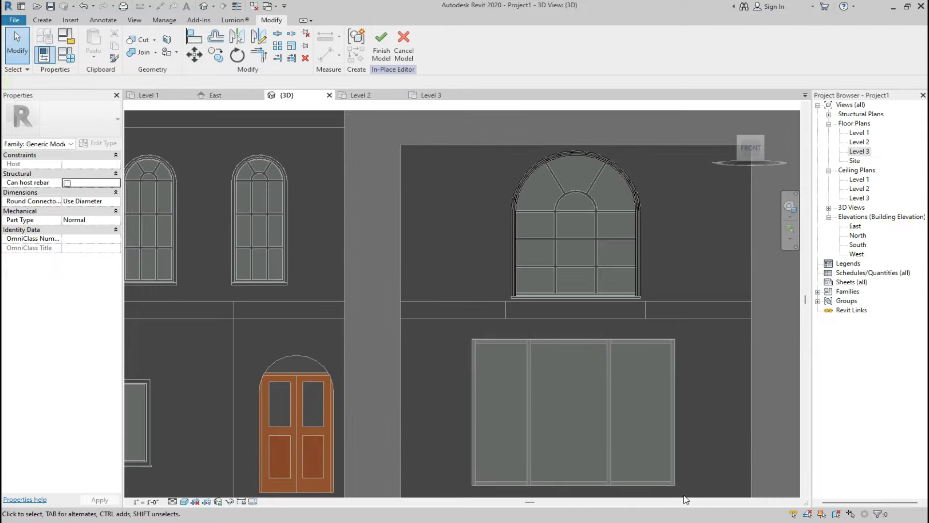
scroll(668, 474, "down", 4)
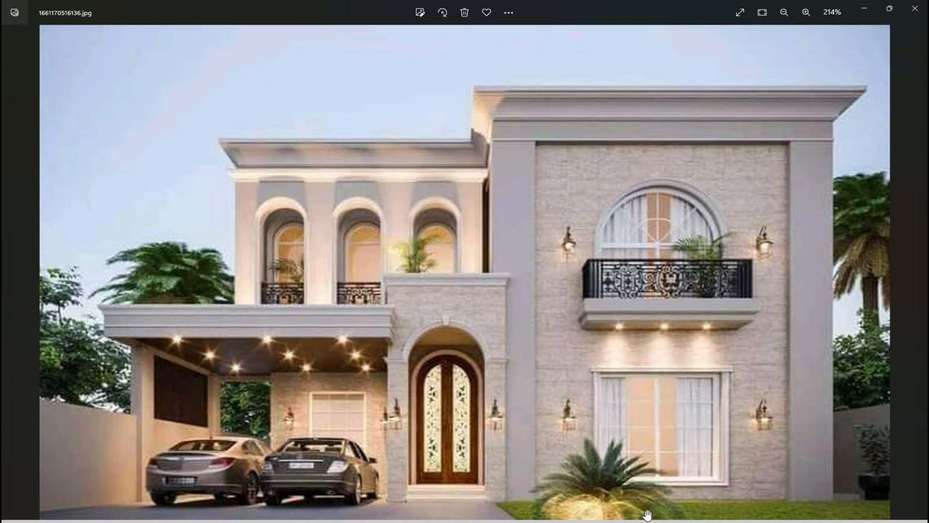
left_click(672, 521)
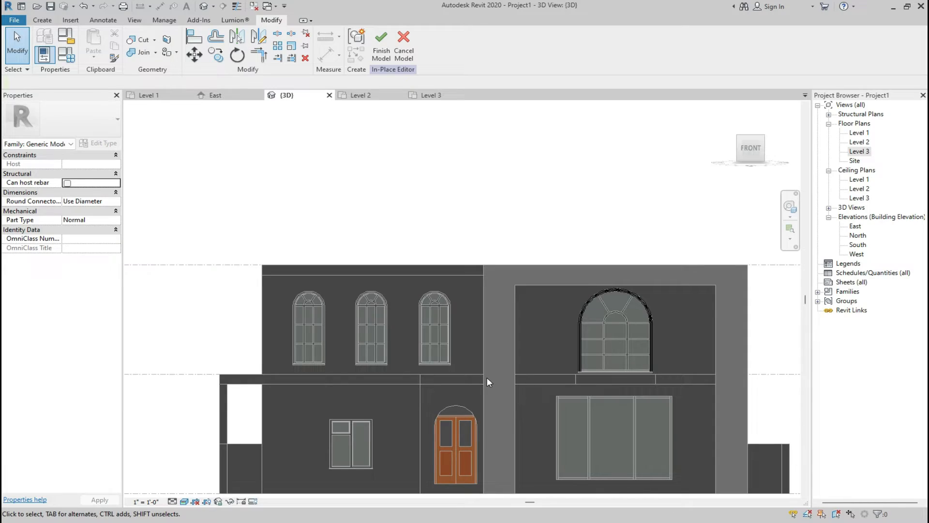
scroll(487, 378, "up", 6)
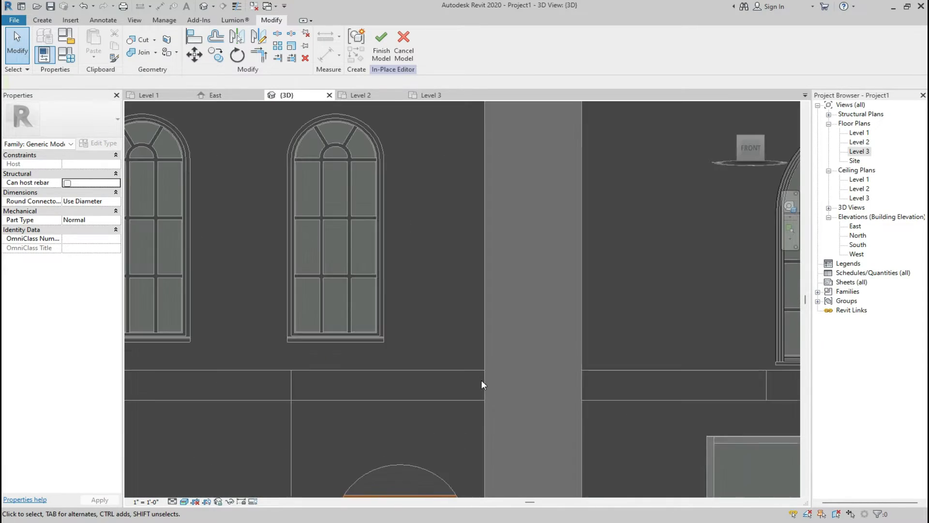
Try to start a sweep along the front and side top edges of the floor slab above the arched entrance.
left_click(753, 151)
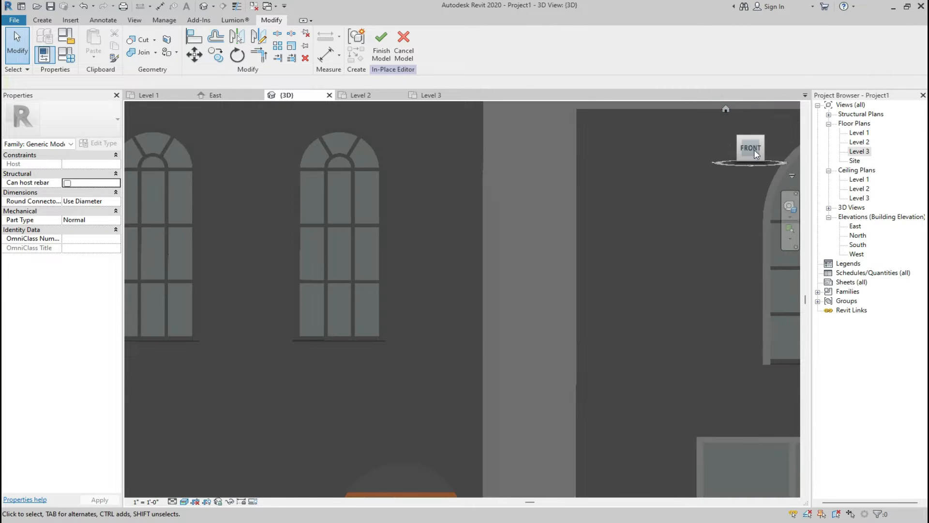
left_click(726, 108)
scroll(381, 336, "up", 5)
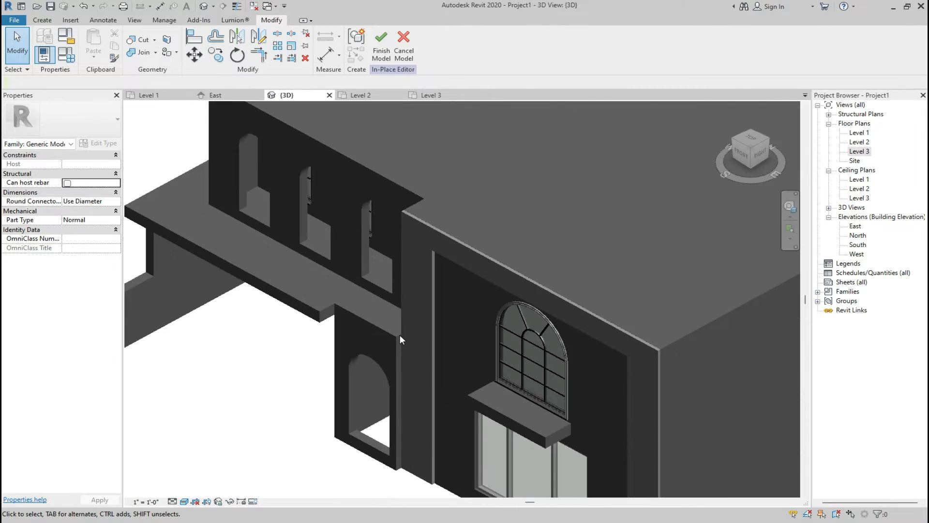
scroll(400, 335, "up", 6)
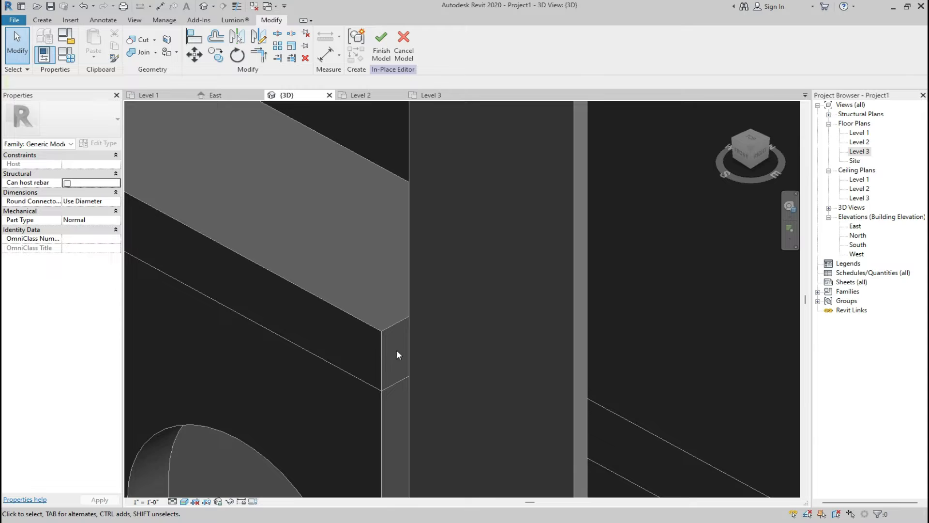
scroll(414, 363, "down", 2)
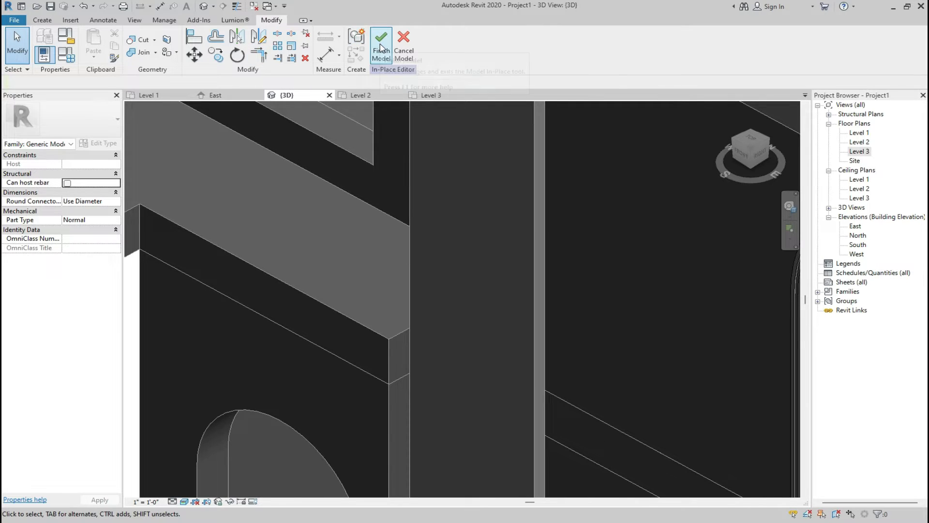
left_click(35, 22)
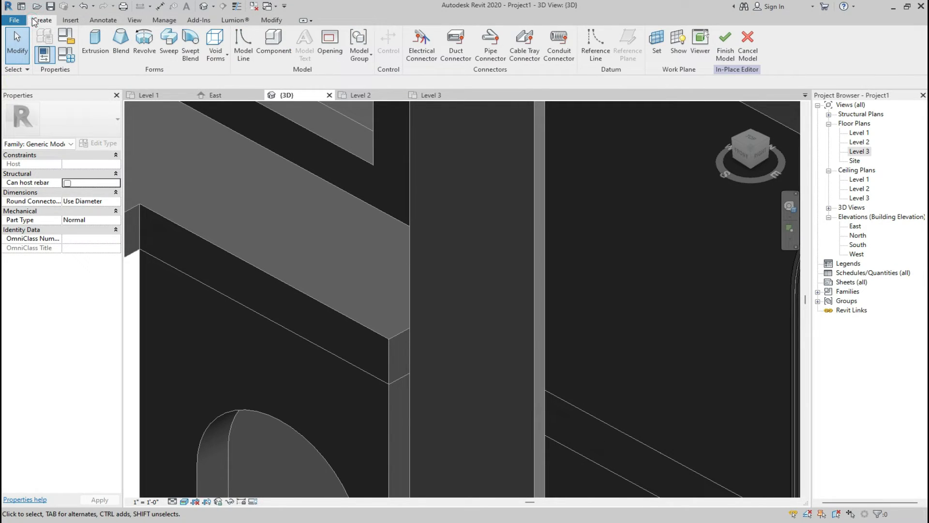
left_click(169, 41)
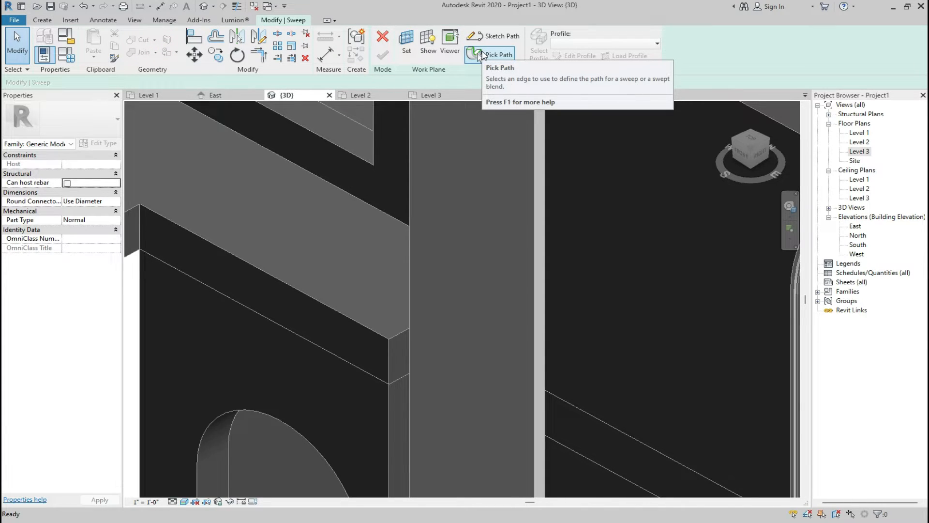
left_click(481, 55)
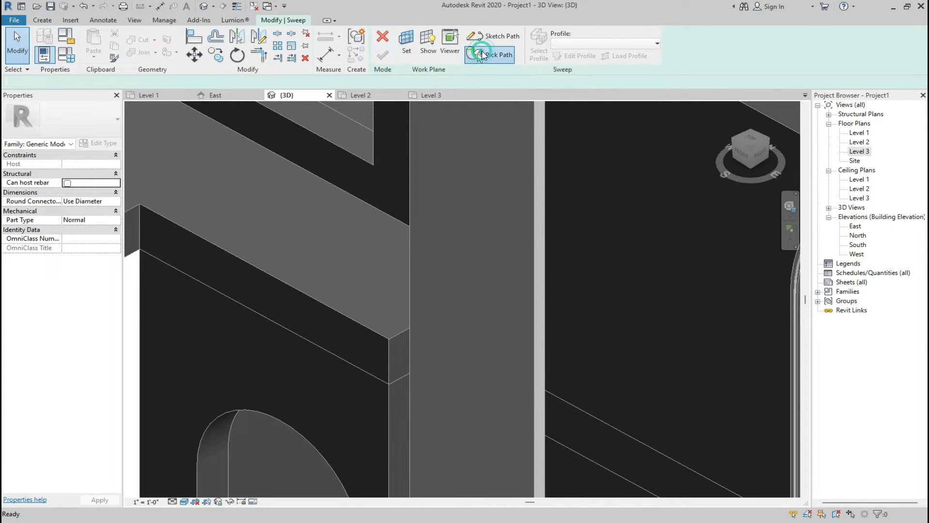
left_click(373, 333)
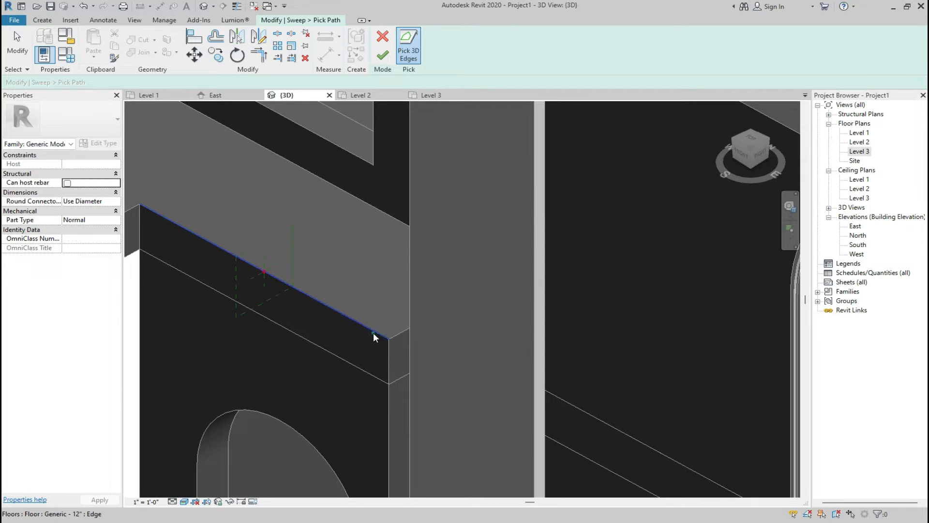
left_click(400, 334)
scroll(371, 398, "down", 2)
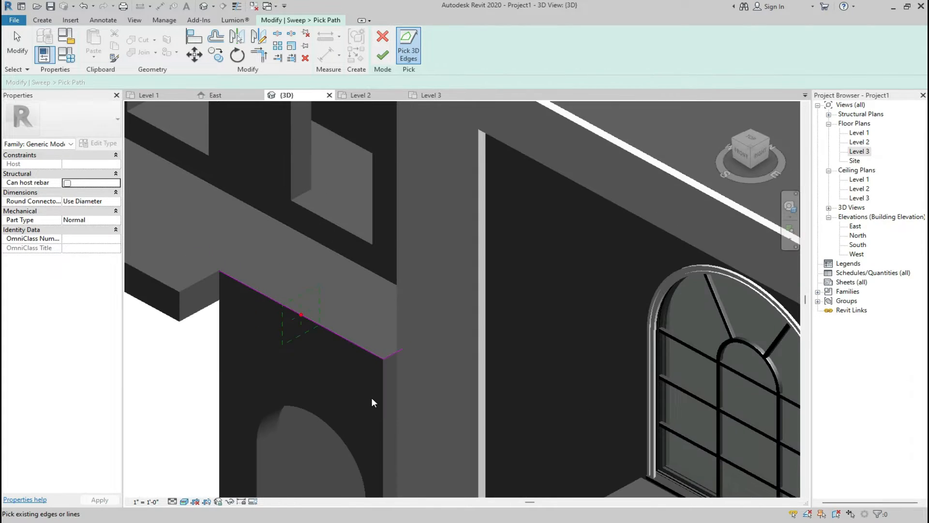
Compare the slab edge above the entrance with the raised entrance block in the reference photo, and return to Revit.
left_click(605, 522)
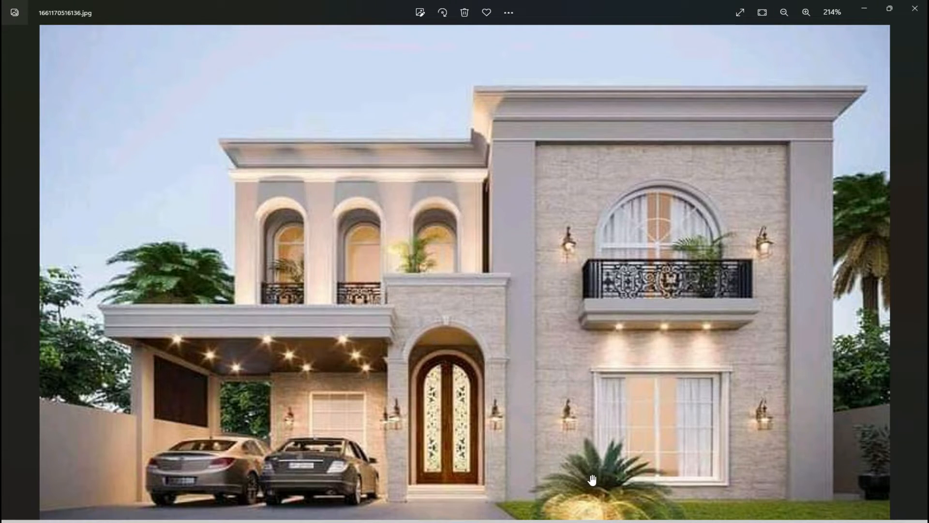
key("alt+Tab")
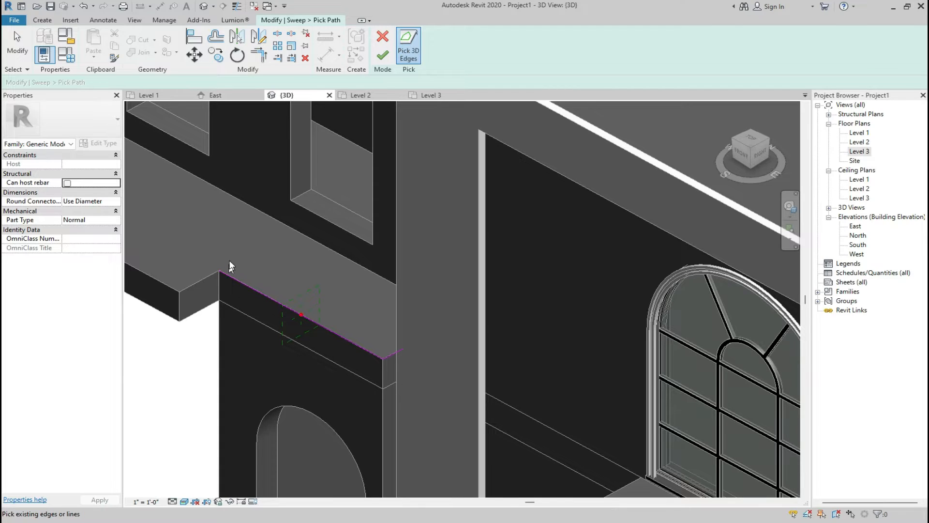
left_click(621, 521)
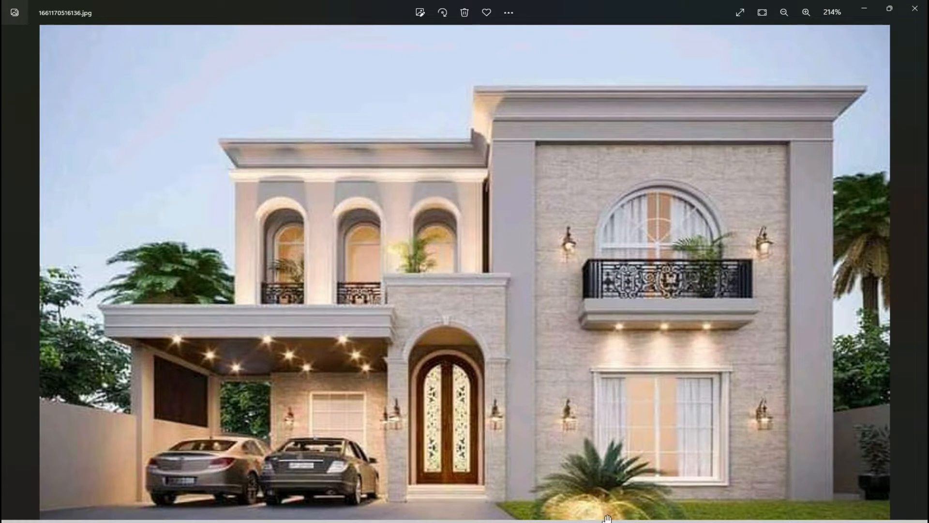
key("alt+Tab")
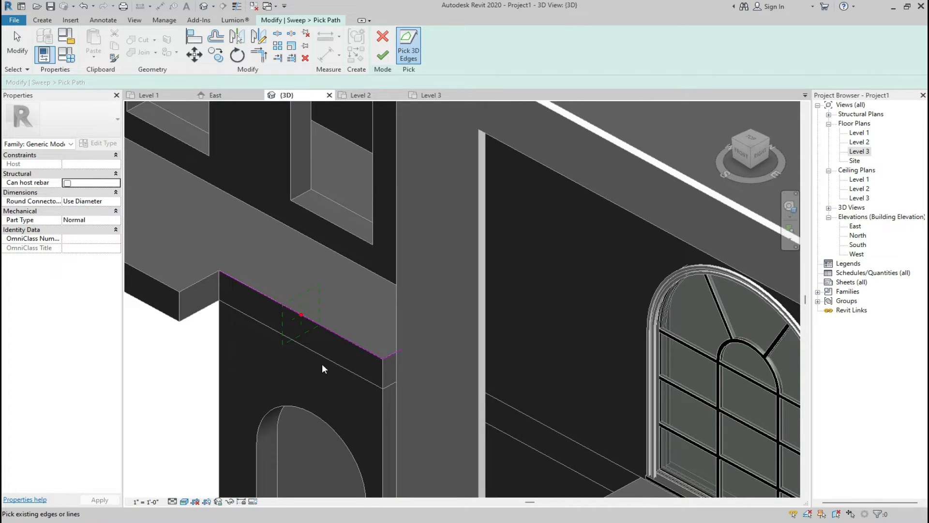
Undo the edges picked for the sweep path, quit the path and abandon the sweep.
scroll(362, 359, "down", 2)
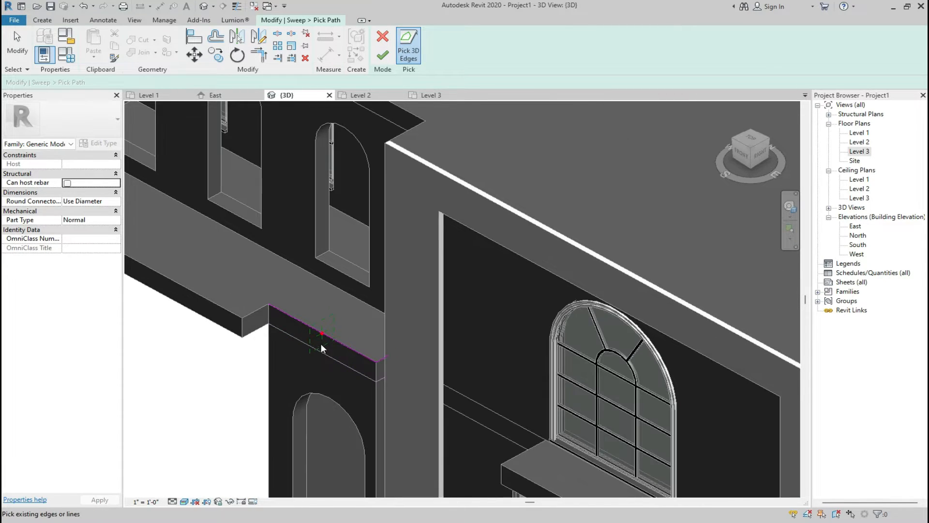
scroll(321, 342, "up", 1)
scroll(321, 341, "up", 1)
key("ctrl+z")
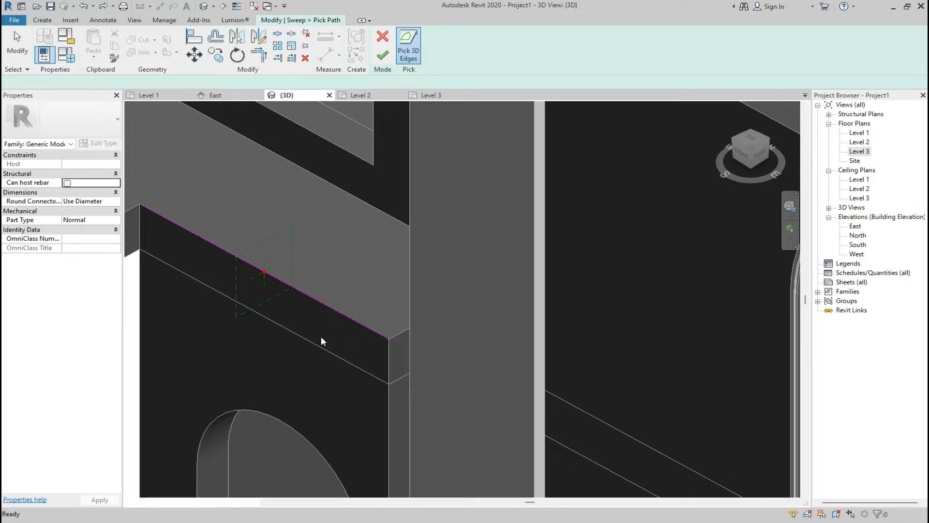
left_click(383, 55)
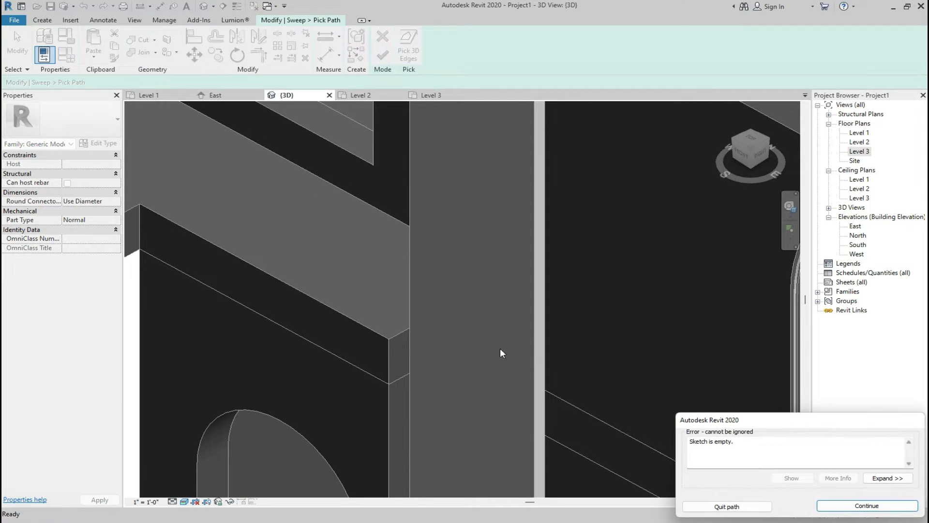
left_click(845, 506)
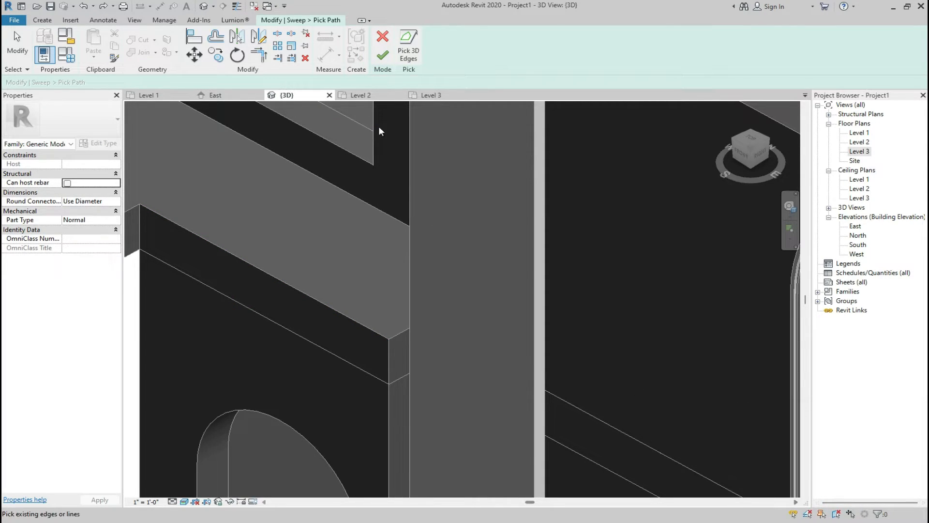
left_click(383, 54)
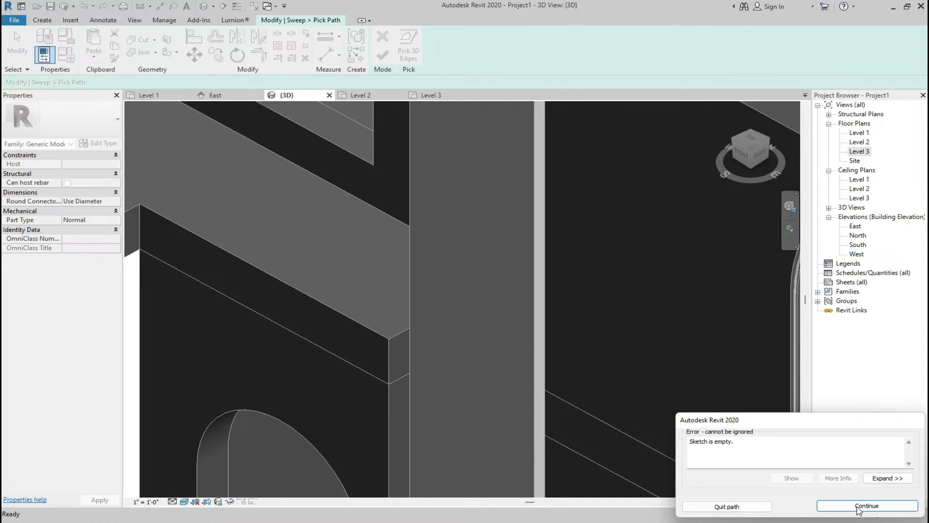
left_click(727, 506)
left_click(491, 271)
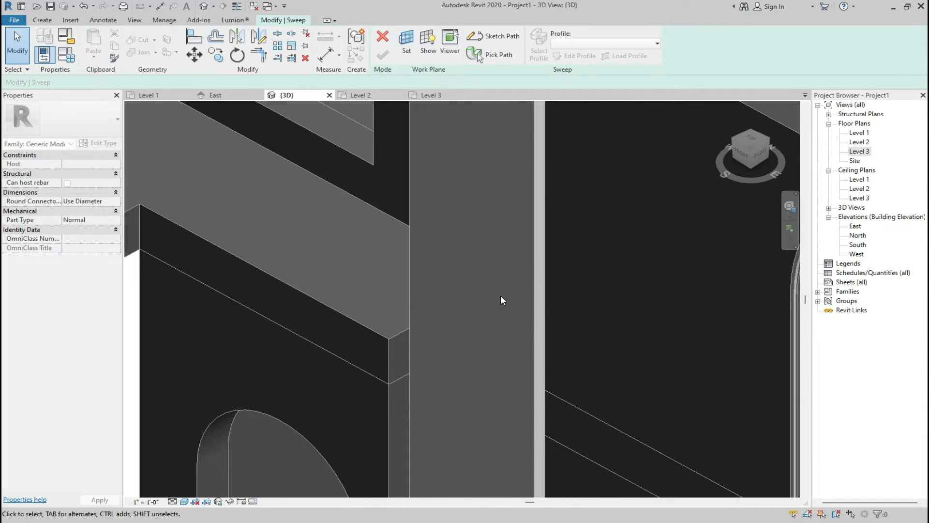
Finish the in-place model containing the arched window trim.
scroll(572, 383, "down", 4)
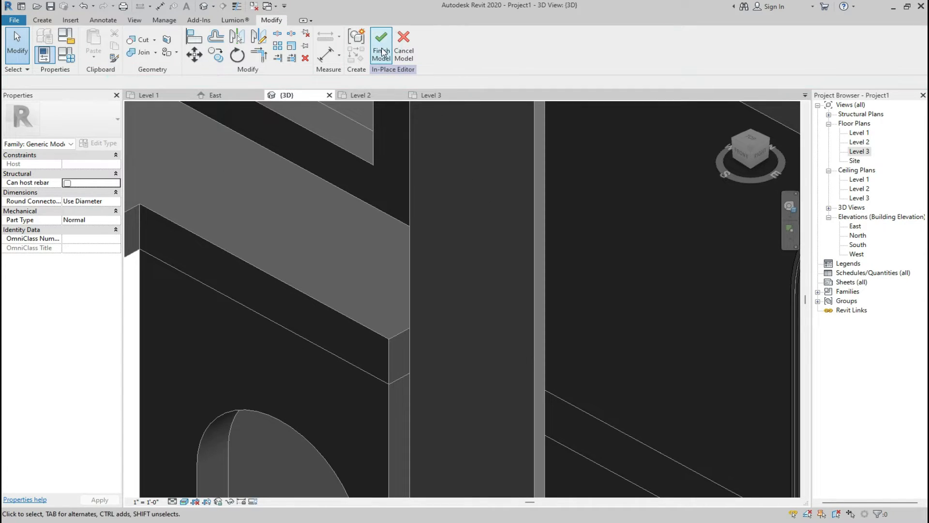
left_click(382, 37)
Select the arched entrance wall and examine where its top meets the floor slab in the front view.
scroll(371, 282, "up", 2)
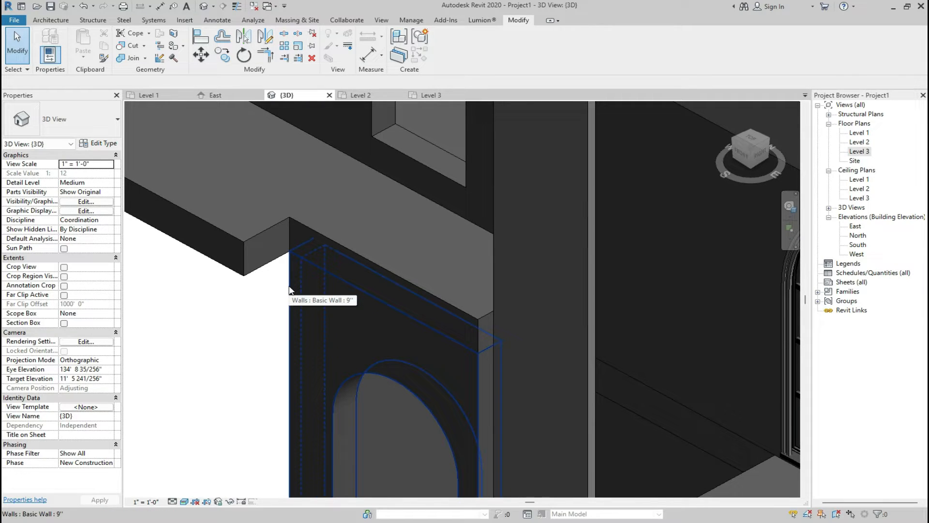
left_click(290, 290)
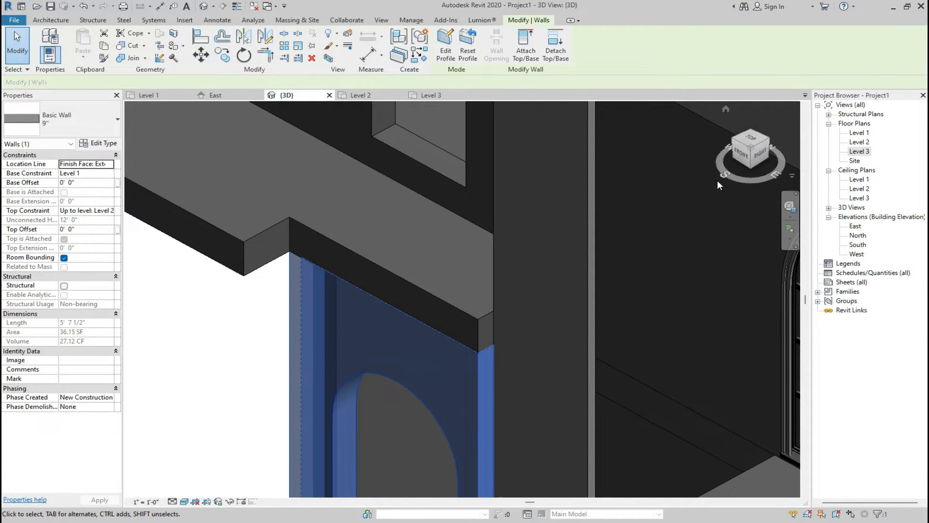
left_click(742, 154)
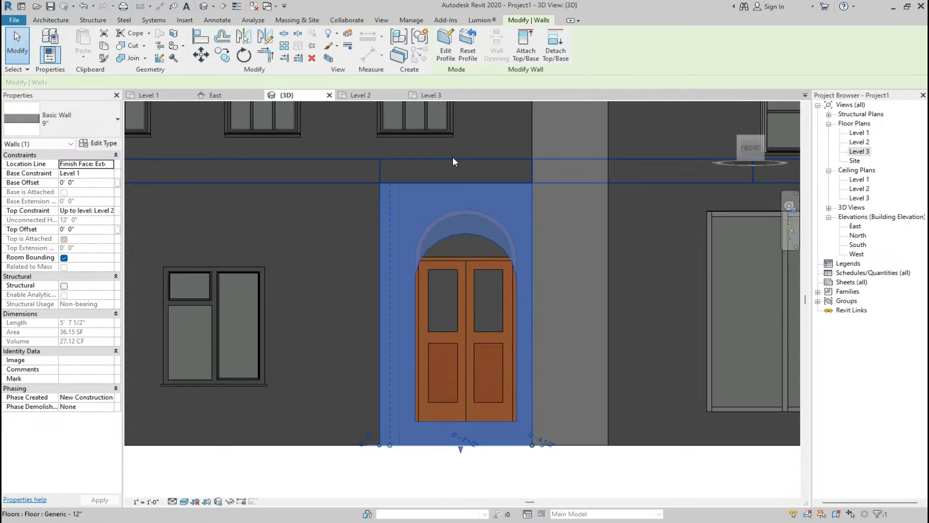
scroll(452, 157, "up", 2)
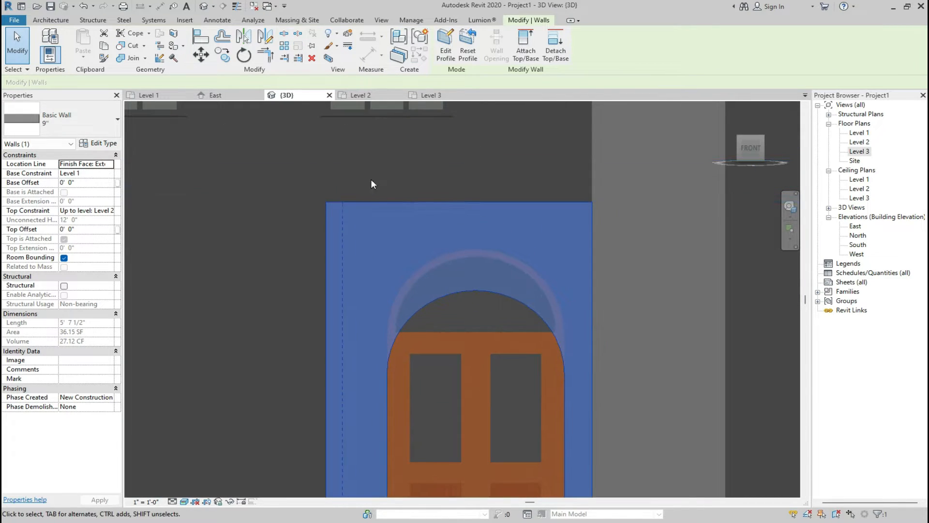
left_click(418, 207)
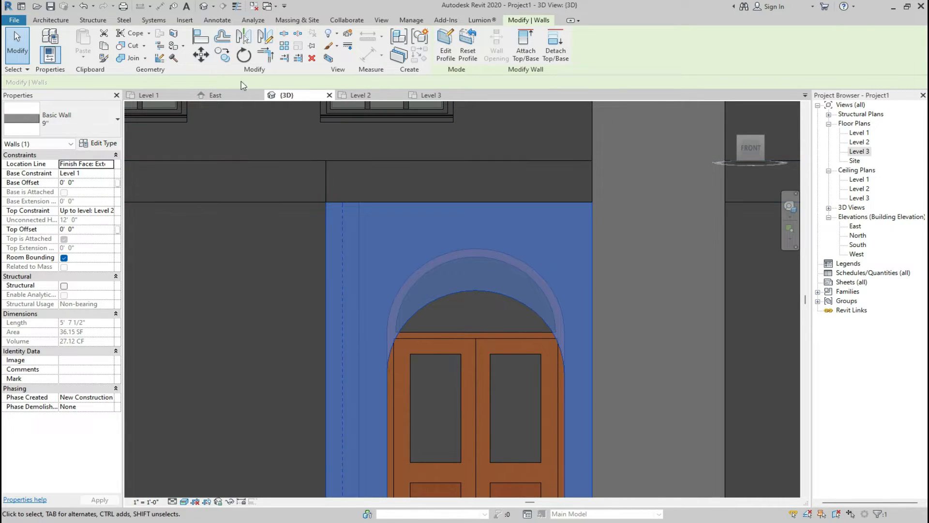
Edit the Level 2 floor boundary, moving the edge over the entrance back to the arcade wall's front face, and finish the sketch.
left_click(422, 96)
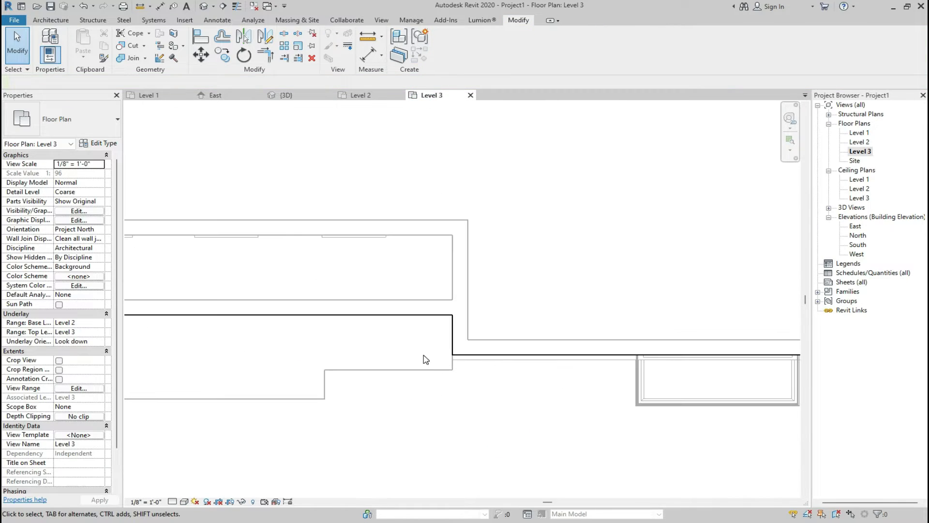
left_click(349, 95)
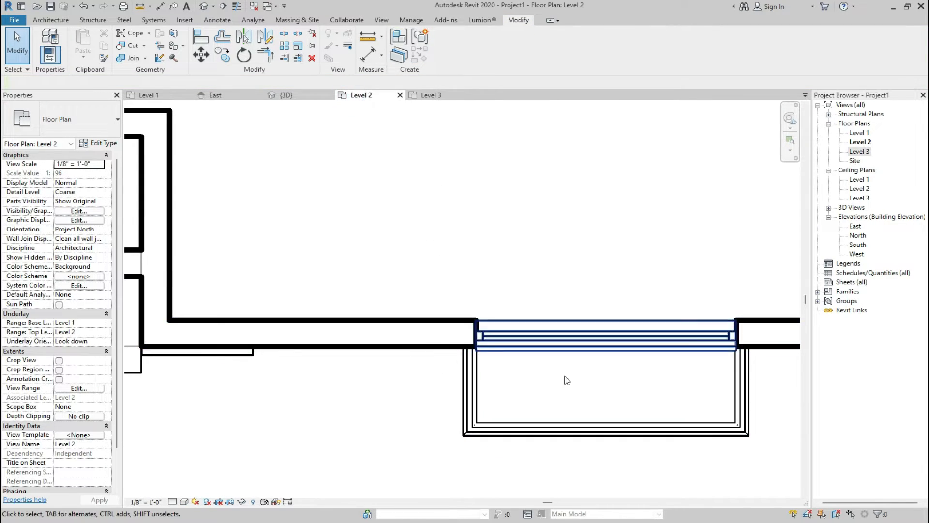
scroll(566, 377, "down", 5)
scroll(254, 382, "up", 3)
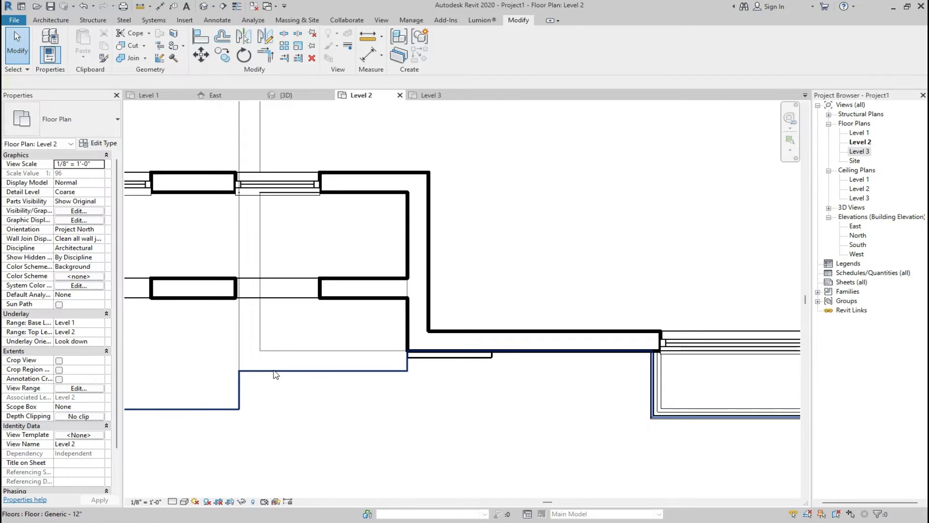
left_click(275, 374)
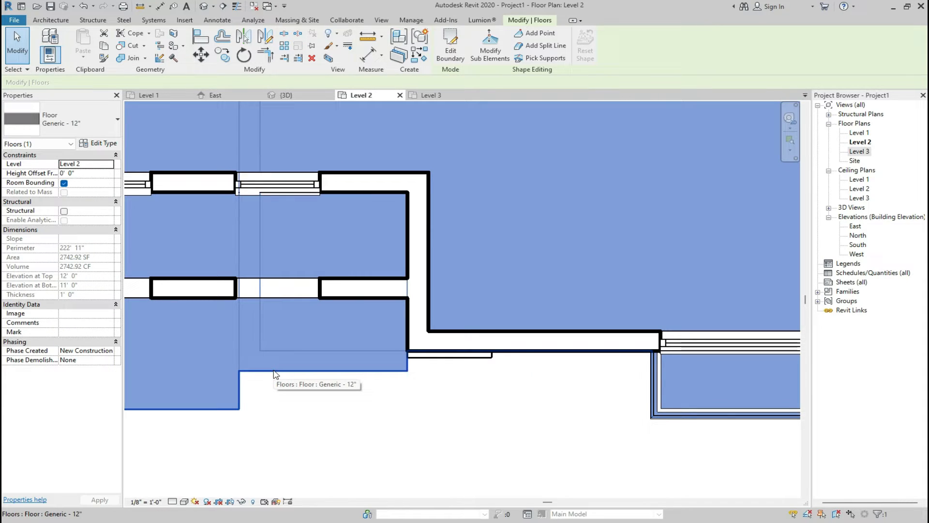
double_click(273, 372)
left_click(279, 370)
left_click_drag(285, 355, 301, 296)
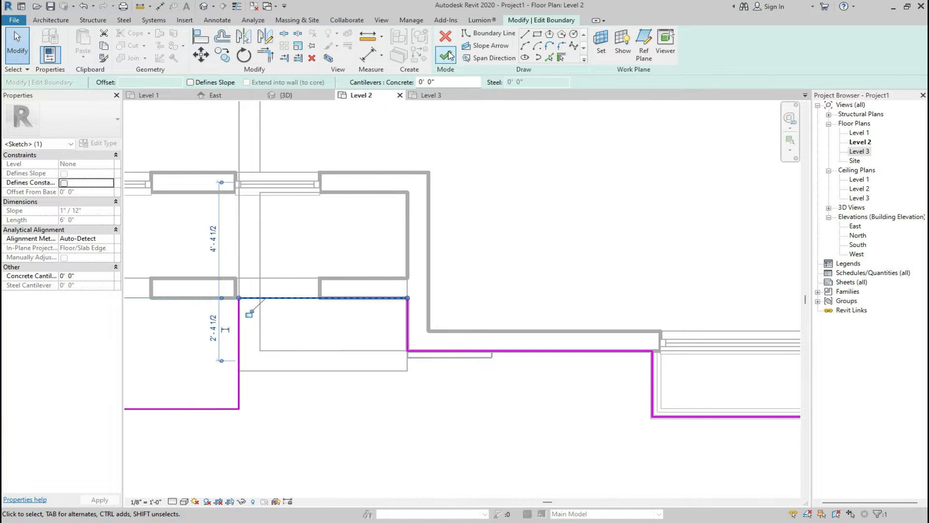
left_click(445, 55)
left_click(750, 506)
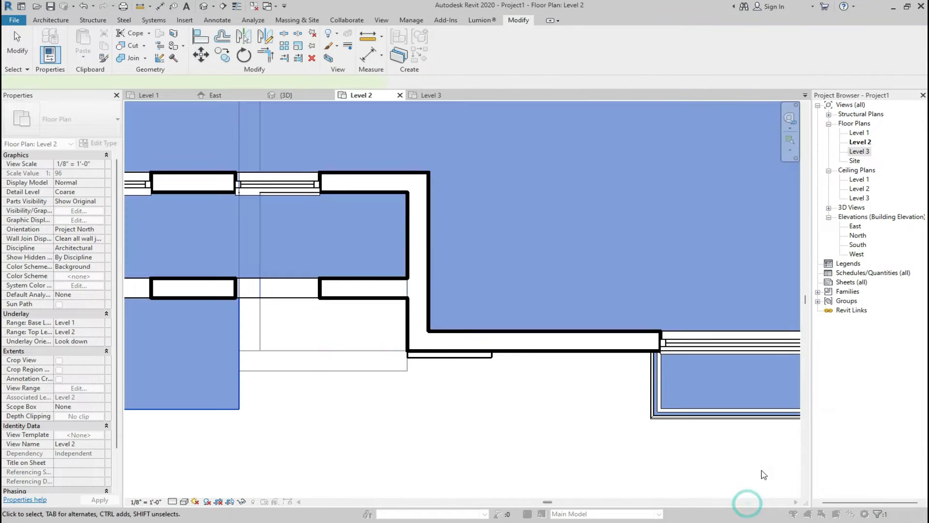
left_click(390, 421)
Raise the top of the arched entrance wall in the 3D view to a top offset of about 1' 1".
left_click(289, 99)
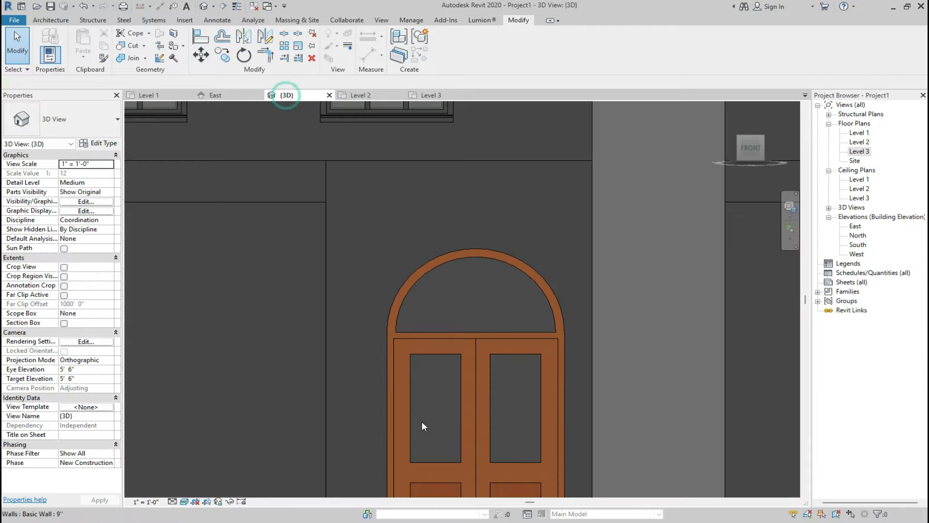
scroll(461, 343, "down", 2)
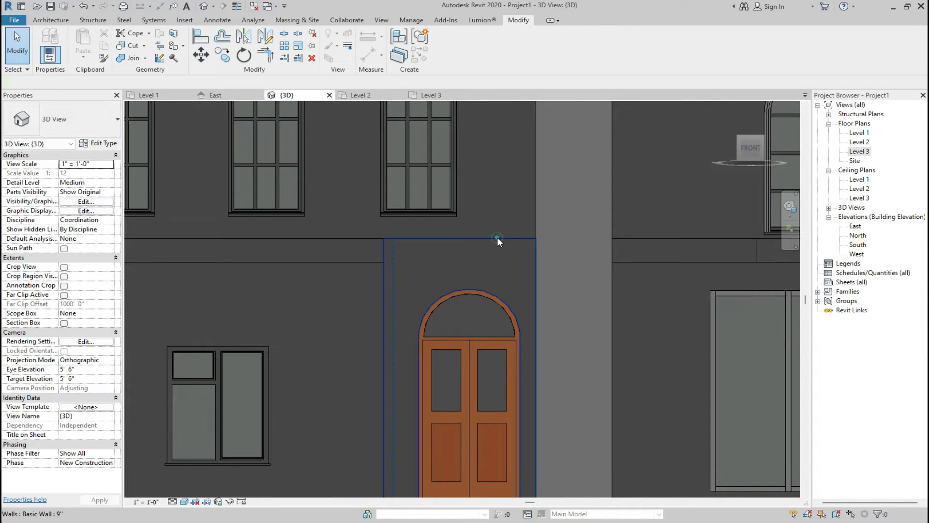
left_click(498, 238)
left_click_drag(466, 232, 466, 212)
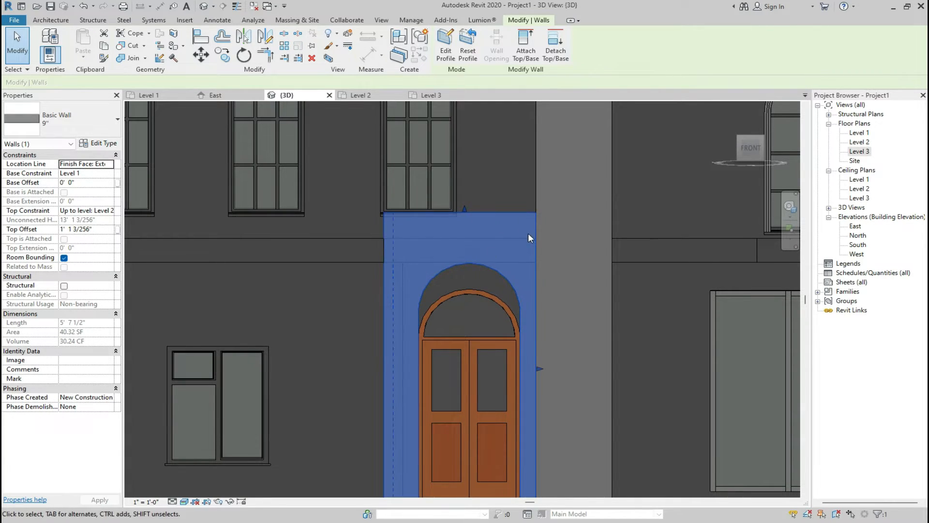
left_click(349, 314)
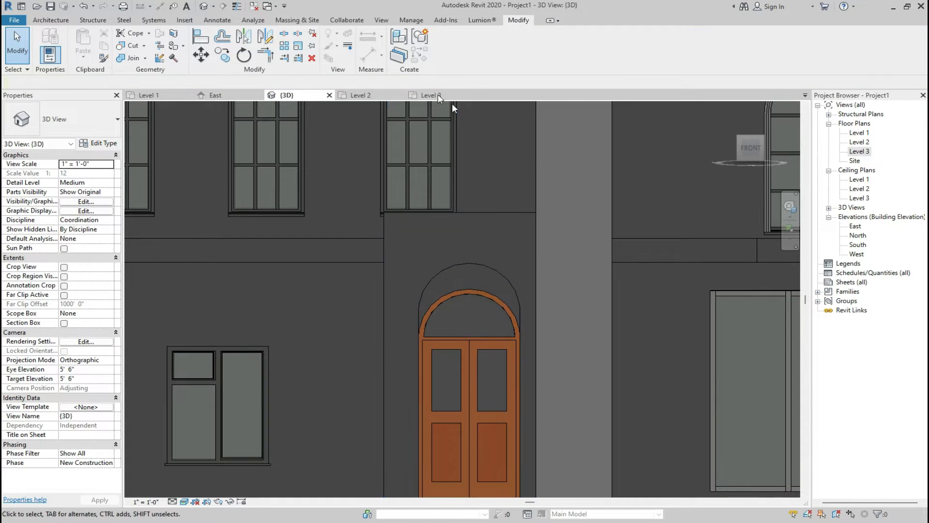
Start a new in-place component in the Generic Models category with the default name, with the arched entrance wall's top in view.
left_click(727, 109)
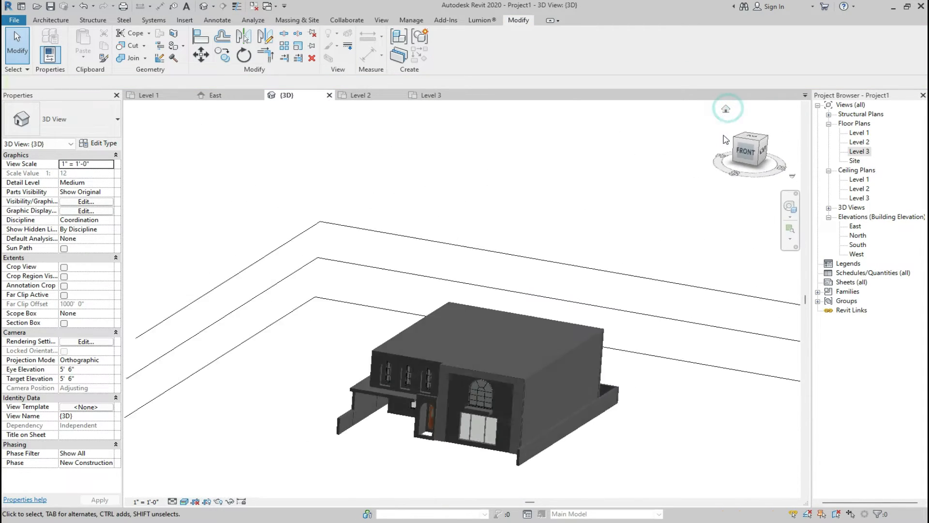
scroll(425, 318, "up", 10)
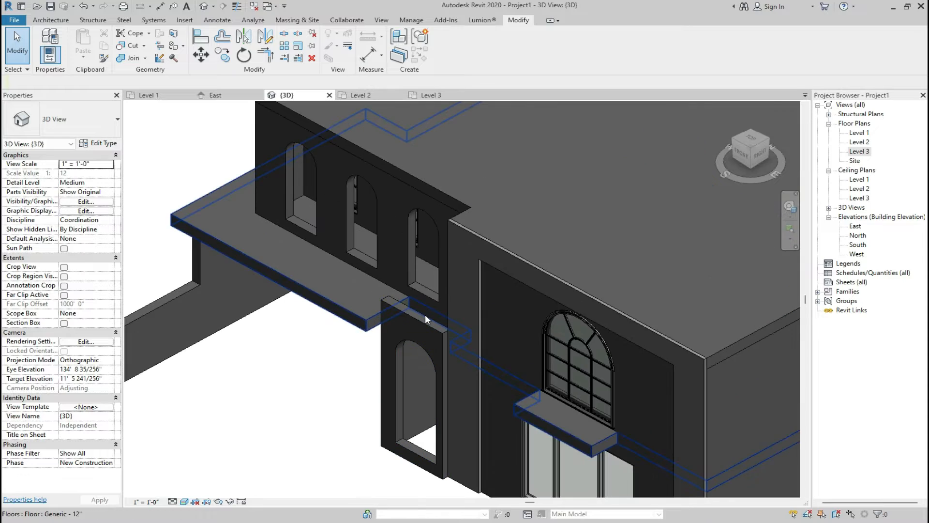
scroll(425, 315, "up", 3)
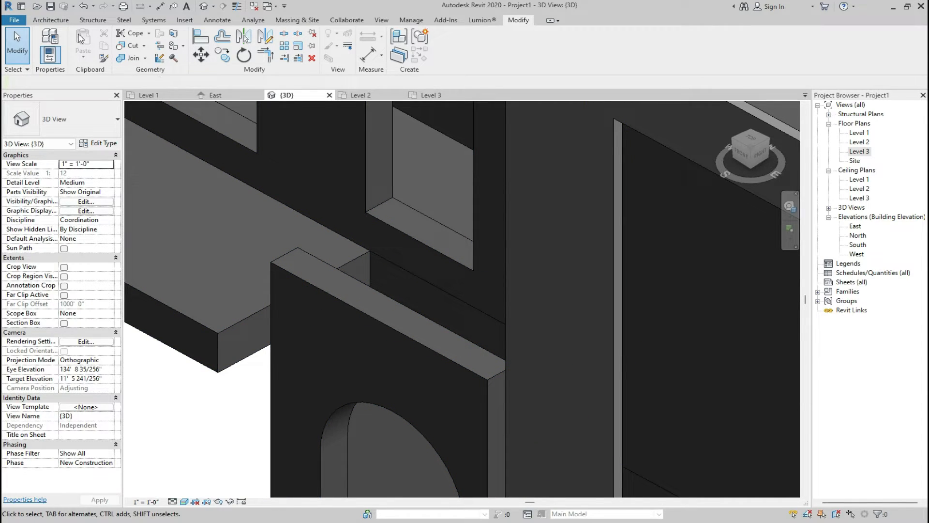
left_click(51, 19)
left_click(132, 54)
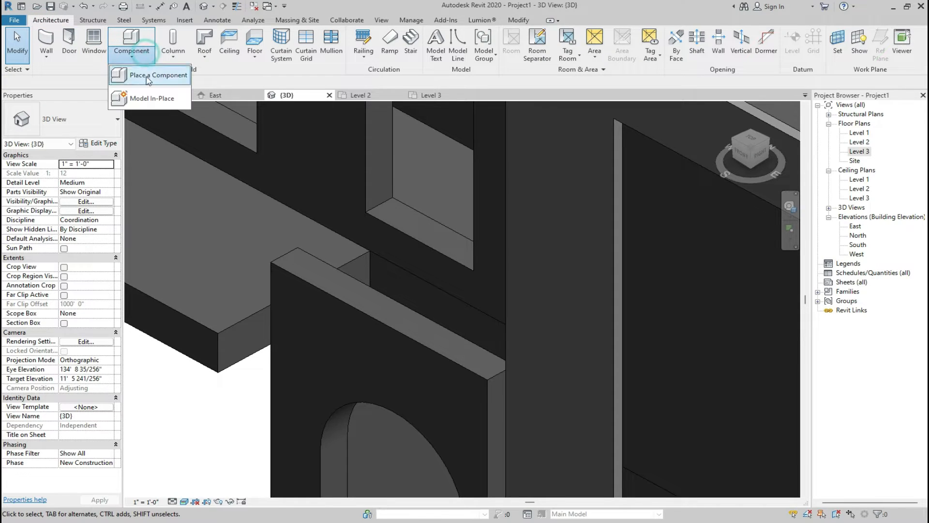
left_click(152, 99)
left_click(406, 247)
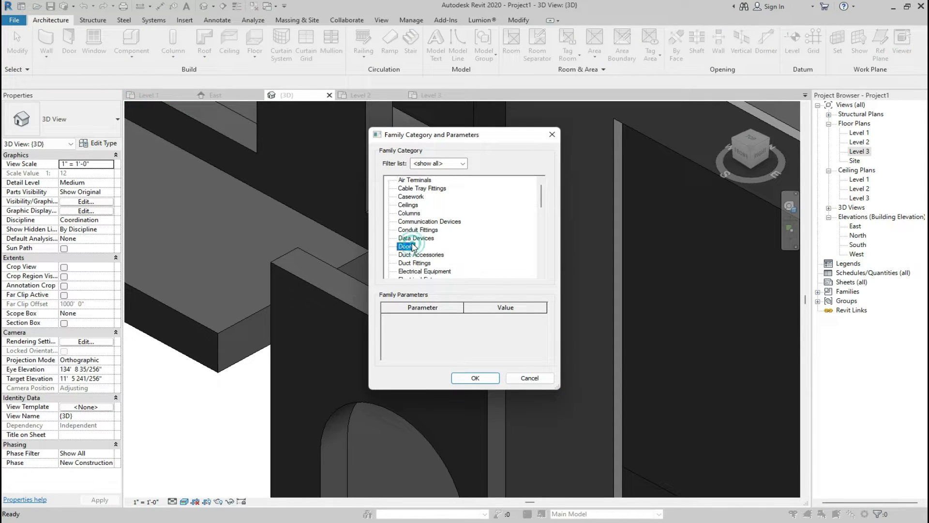
key("g")
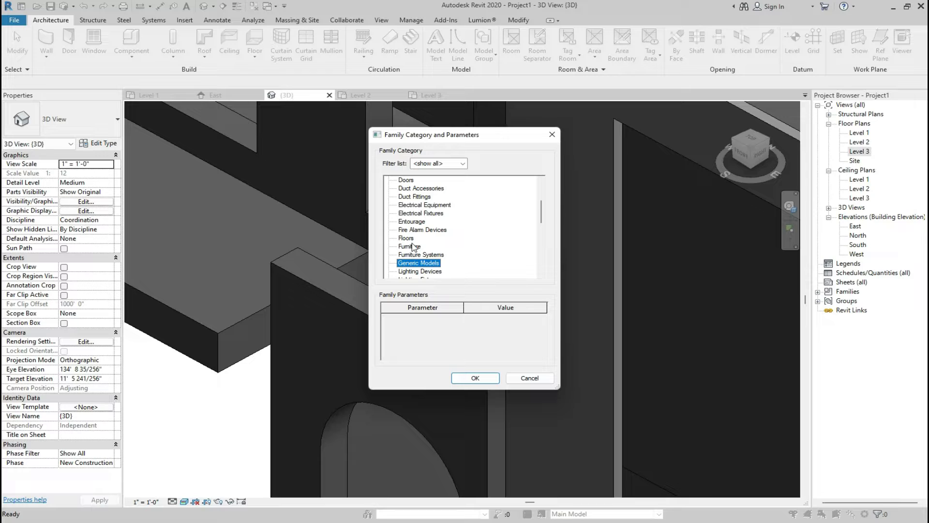
left_click(476, 378)
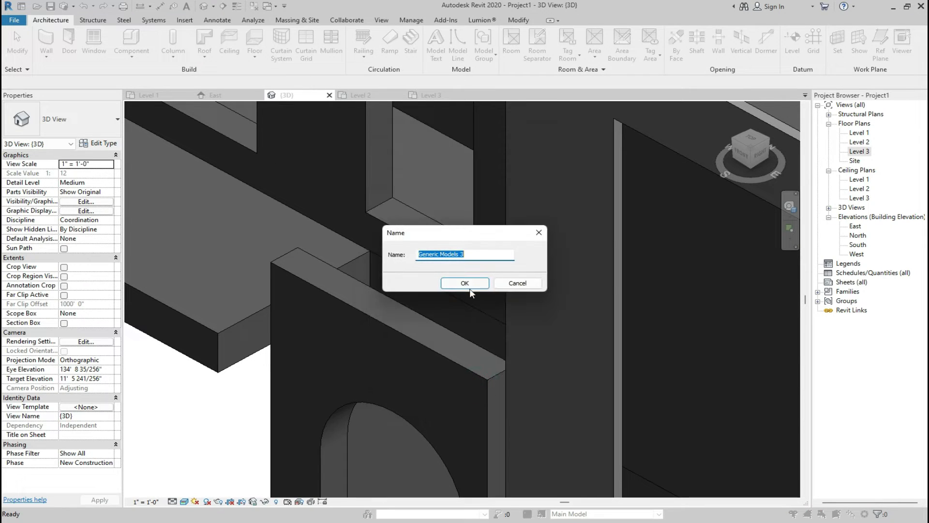
left_click(465, 282)
Start an Extrusion and pick the top face of the arched entrance wall as its work plane.
left_click(101, 63)
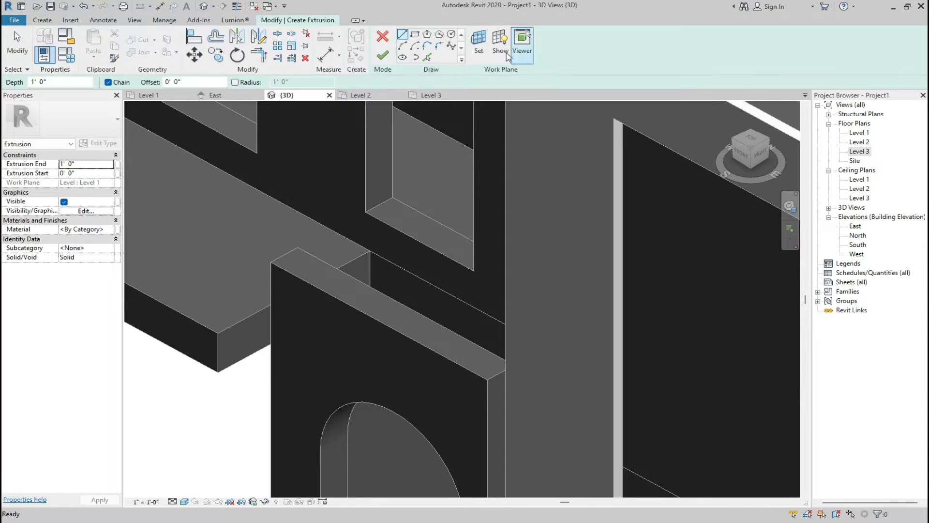
left_click(478, 43)
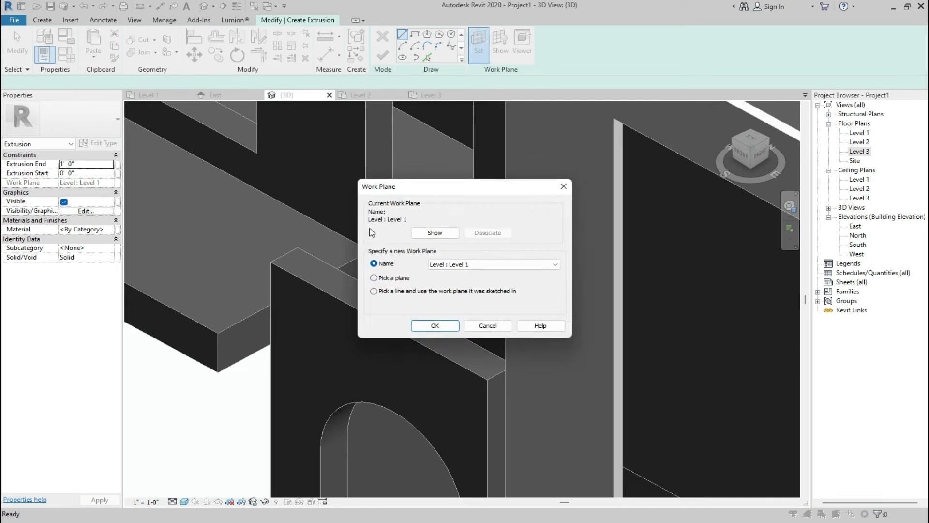
left_click(393, 280)
left_click(435, 326)
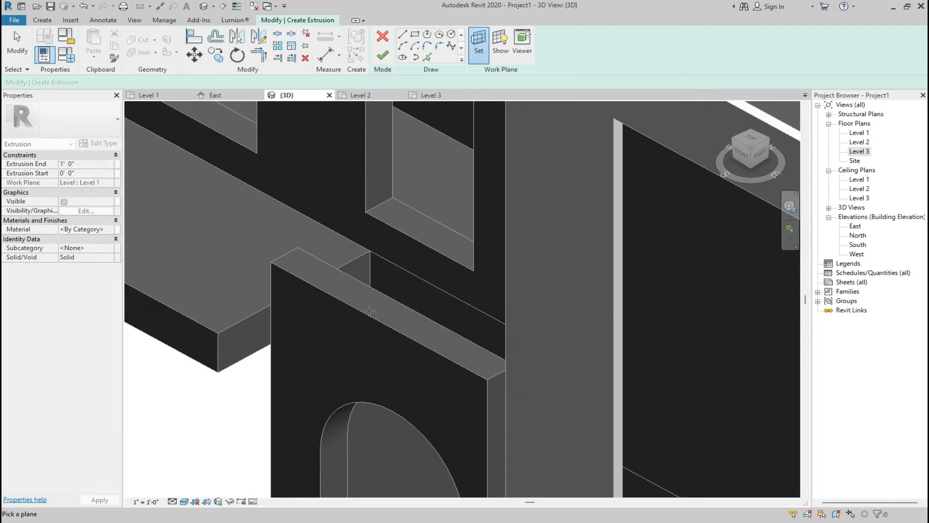
left_click(367, 311)
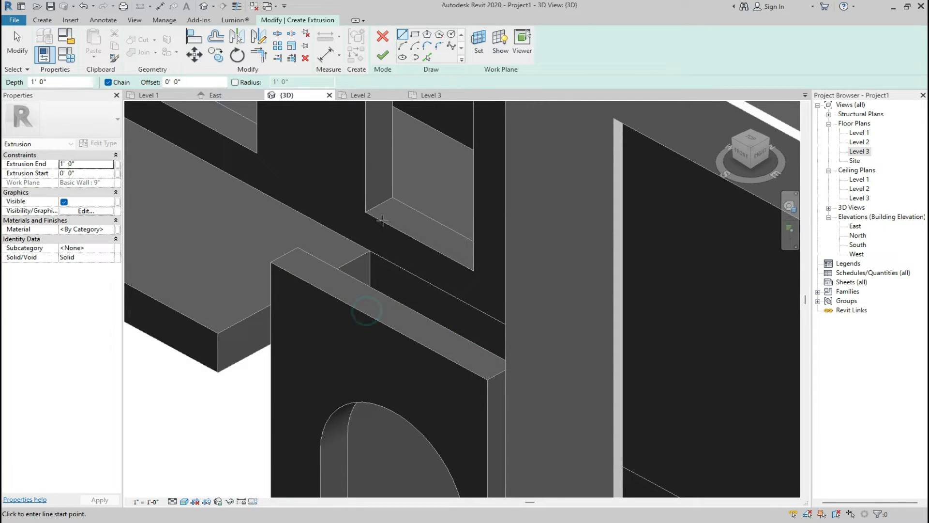
Sketch a rectangle from the entrance wall's front corner back to the arcade wall and extrude it 1' 0" as a cap slab.
left_click(415, 34)
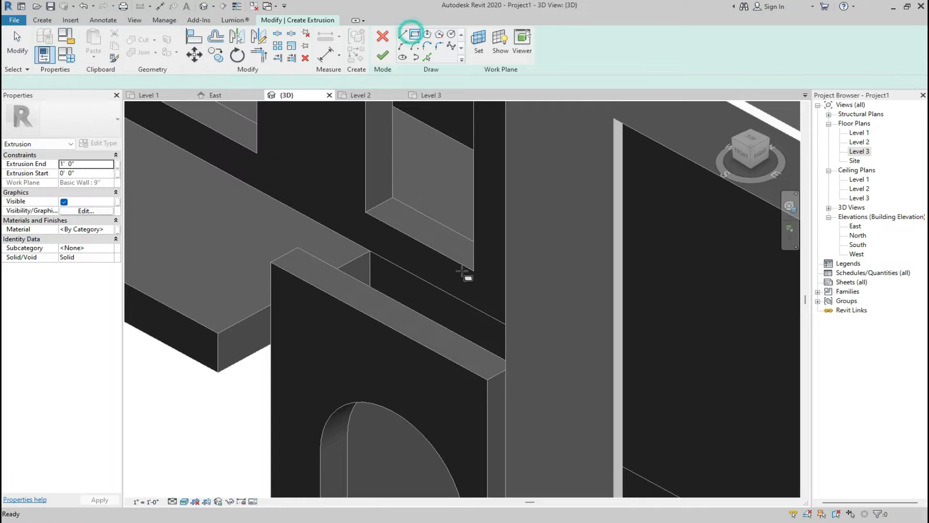
left_click(487, 379)
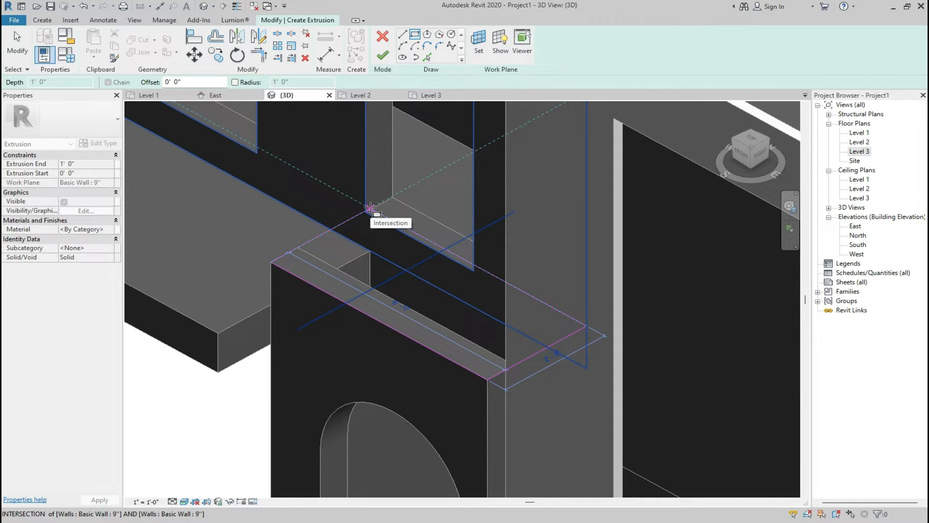
left_click(369, 208)
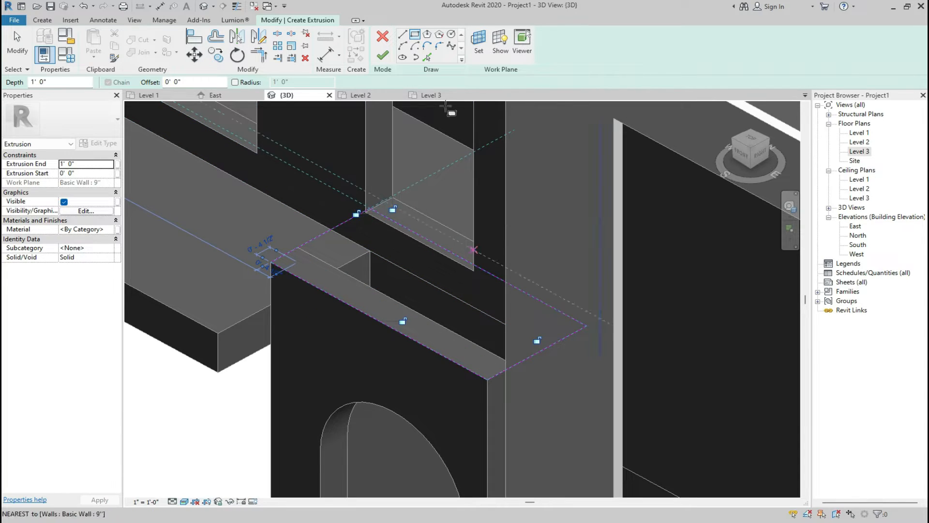
left_click(383, 56)
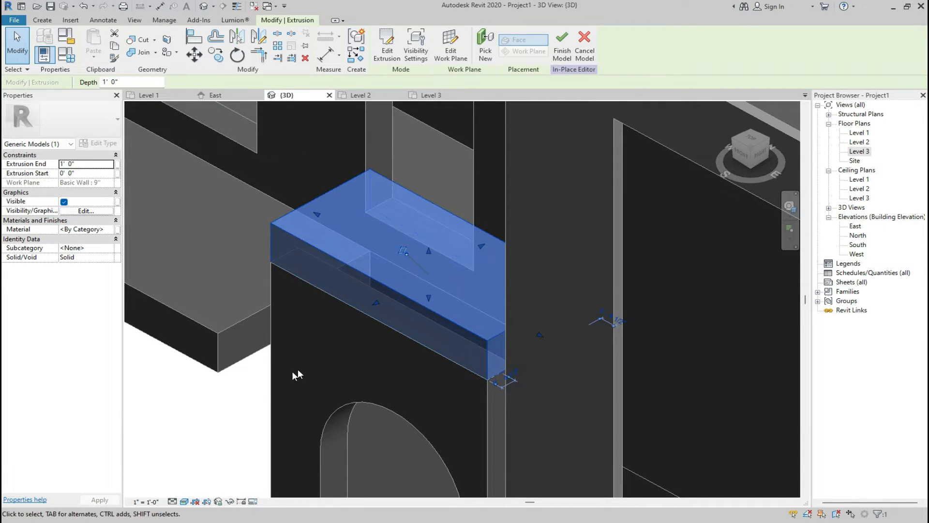
left_click(249, 390)
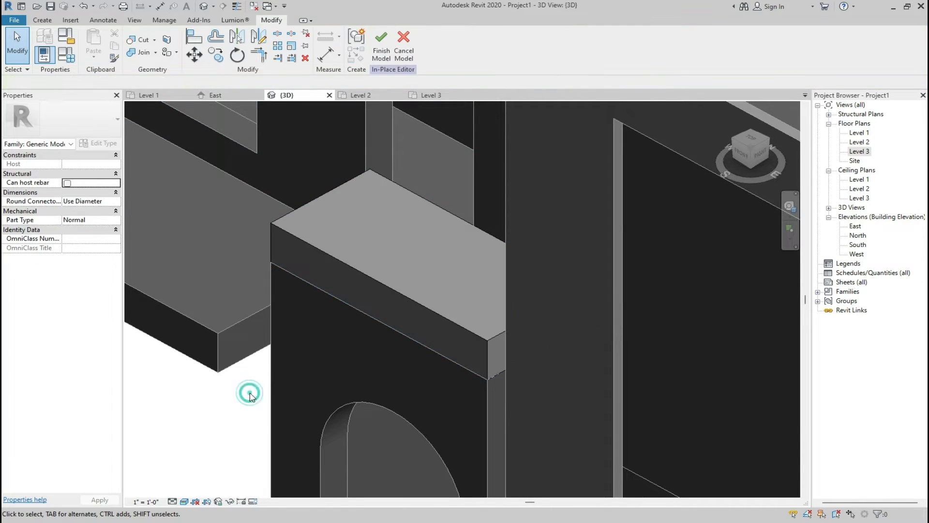
Reduce the thickness of the slab above the entrance to about 7 5/8".
left_click(392, 283)
left_click_drag(428, 251, 414, 264)
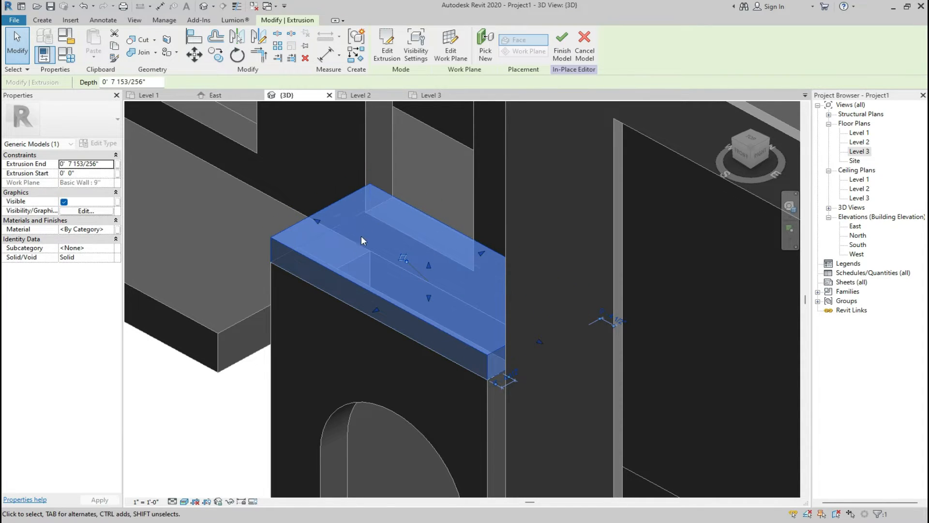
left_click(244, 370)
Save the project and finish the in-place model containing the entrance slab.
scroll(345, 223, "down", 3)
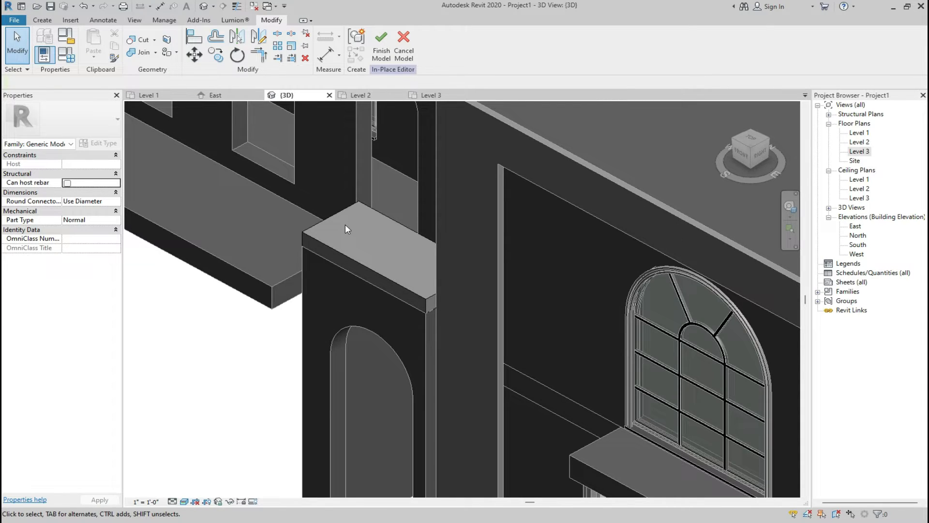
scroll(345, 224, "up", 3)
key("ctrl+s")
left_click(546, 280)
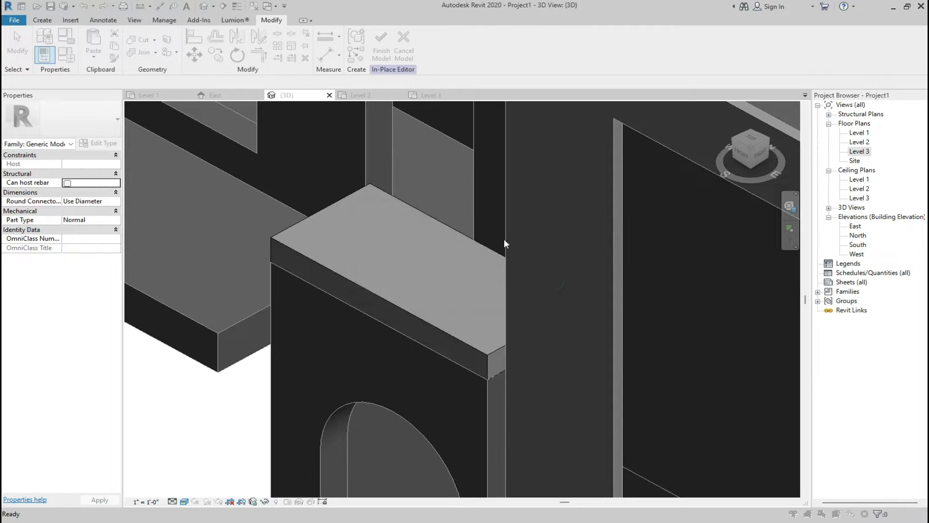
left_click(532, 265)
left_click(381, 43)
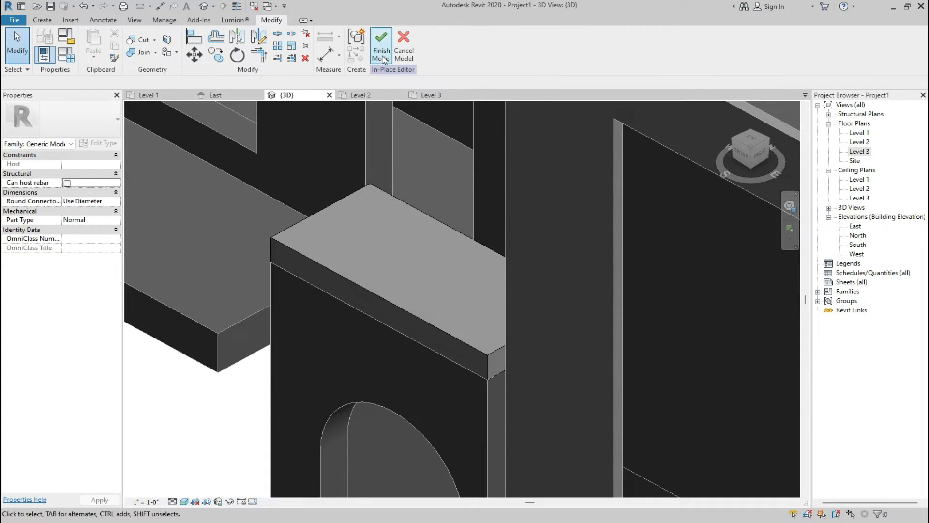
Start another in-place component in the Generic Models category, keeping the default name.
left_click(50, 20)
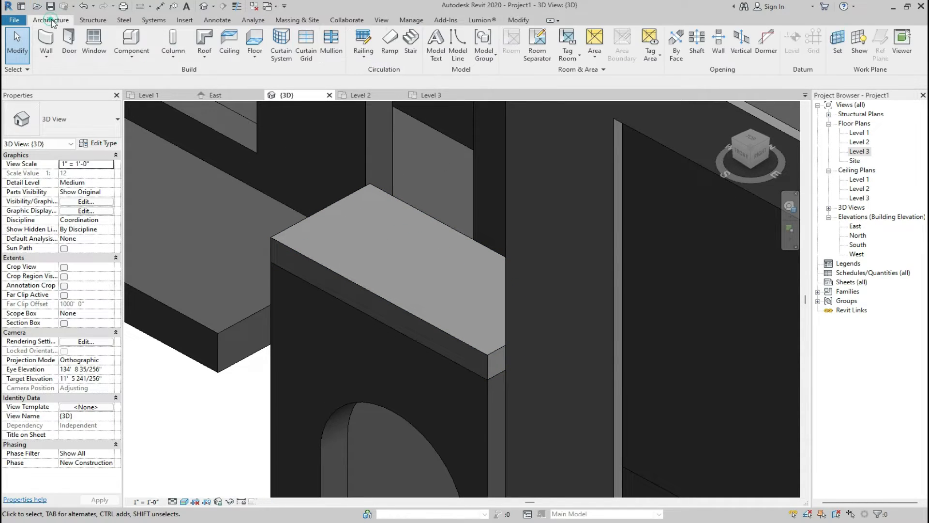
left_click(132, 54)
left_click(143, 99)
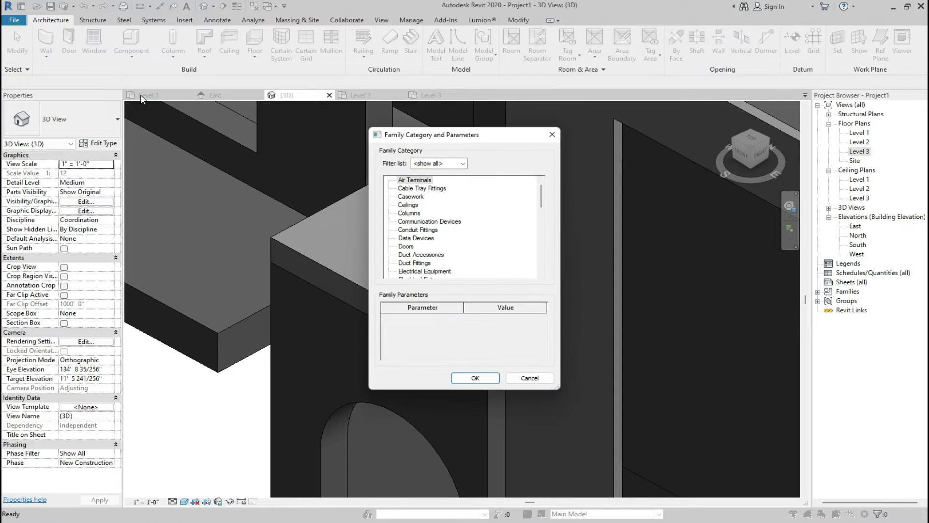
scroll(397, 225, "down", 3)
left_click(418, 263)
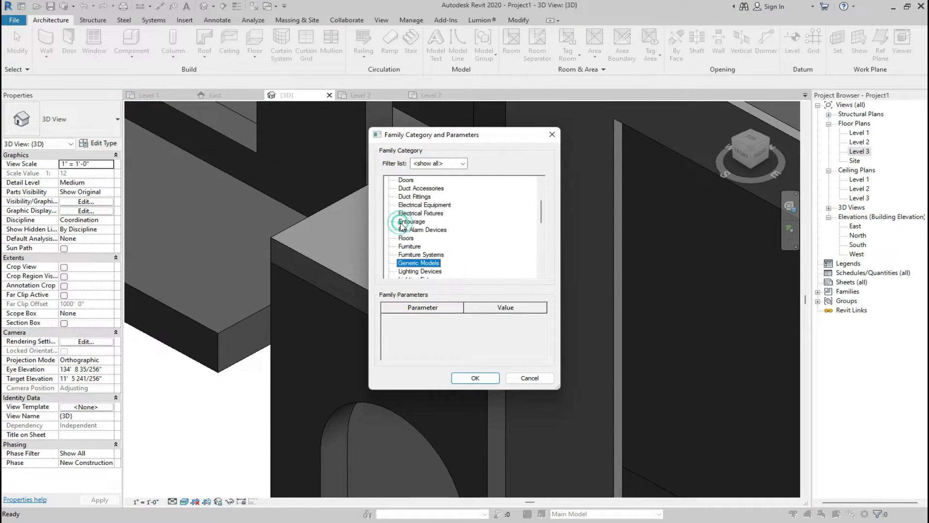
left_click(473, 378)
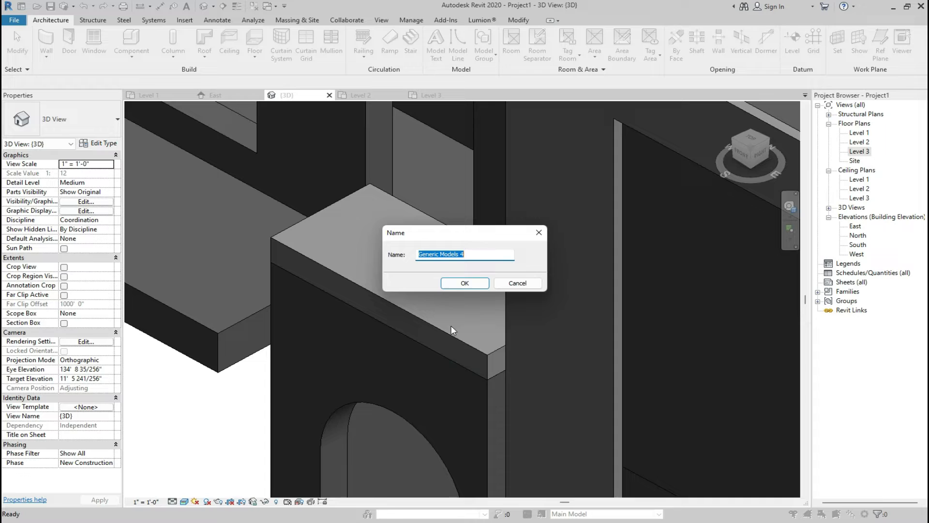
left_click(459, 282)
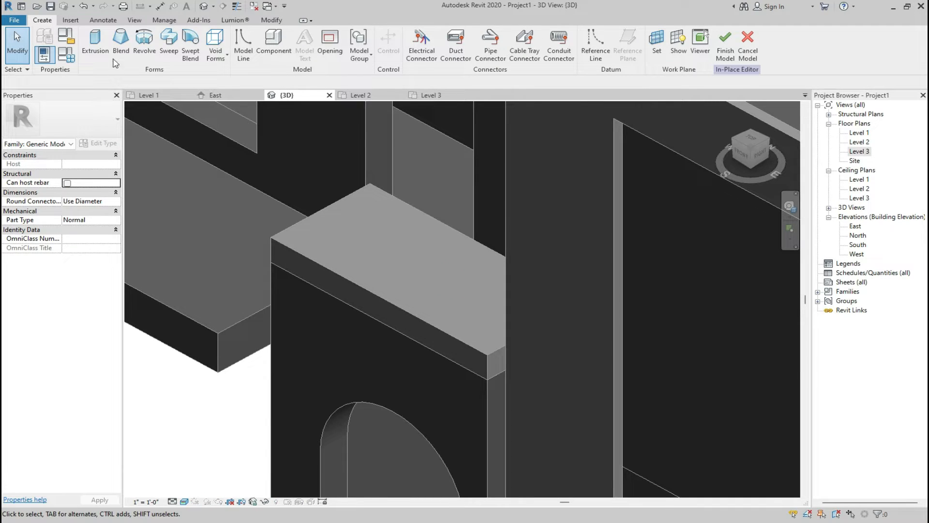
Start a Sweep, pick the entrance slab's front and two side top edges as its path, and finish the path.
left_click(169, 42)
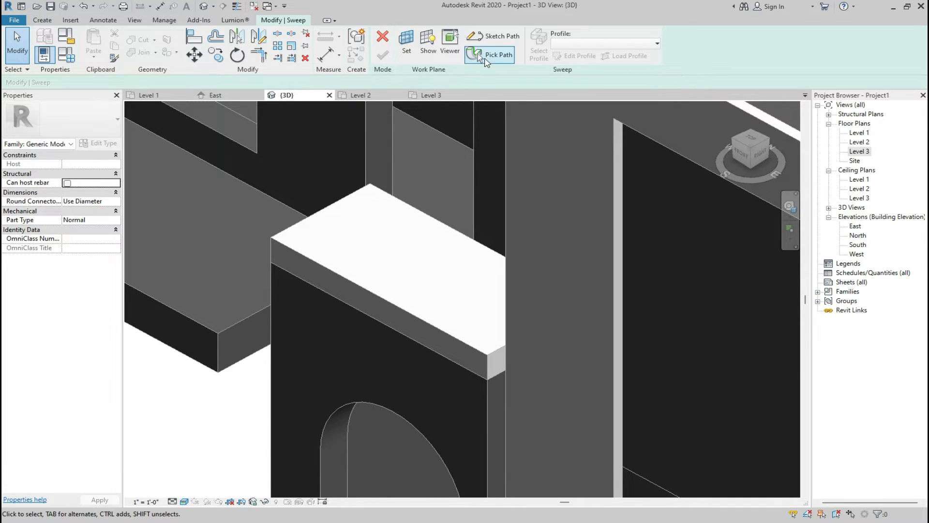
left_click(478, 53)
left_click(481, 351)
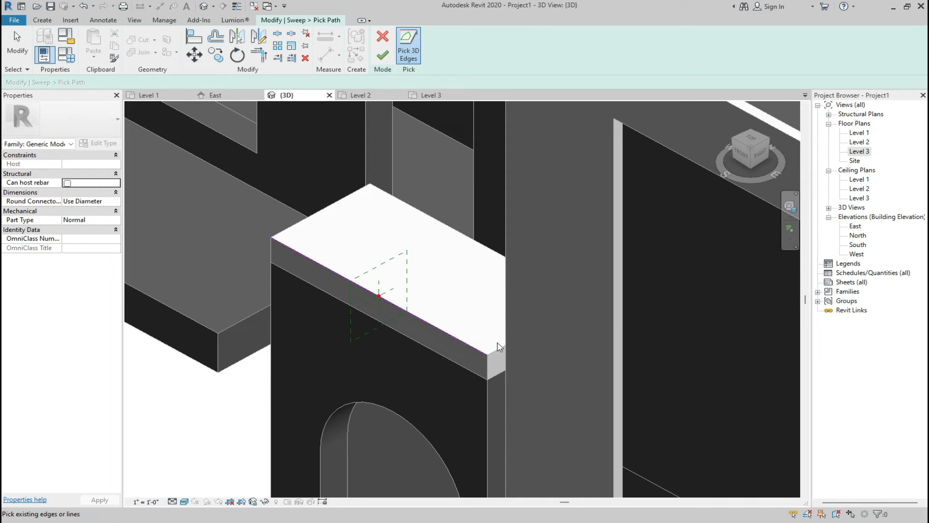
left_click(496, 347)
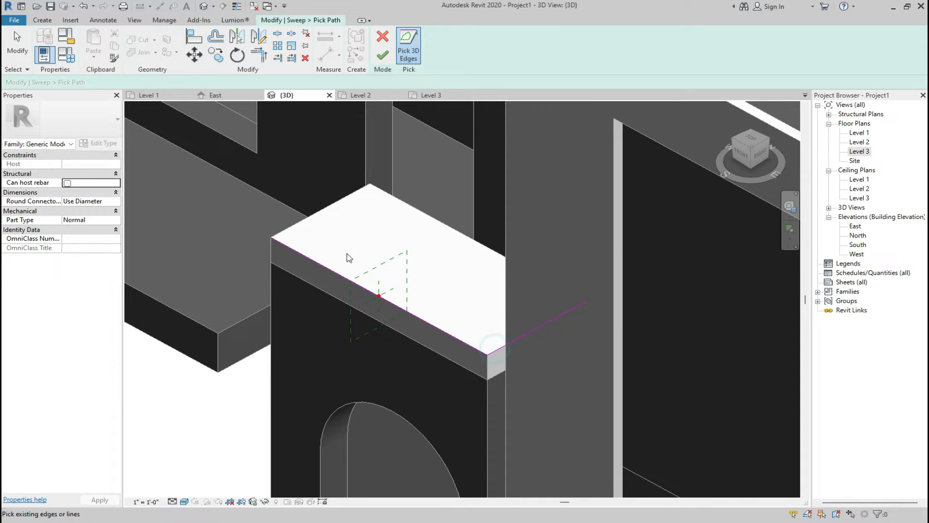
left_click(297, 224)
left_click(758, 158)
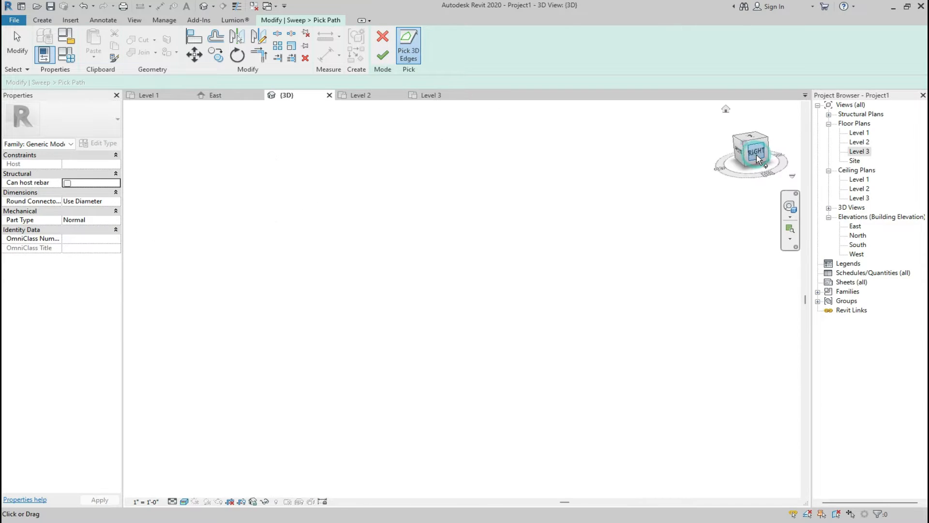
scroll(374, 298, "up", 8)
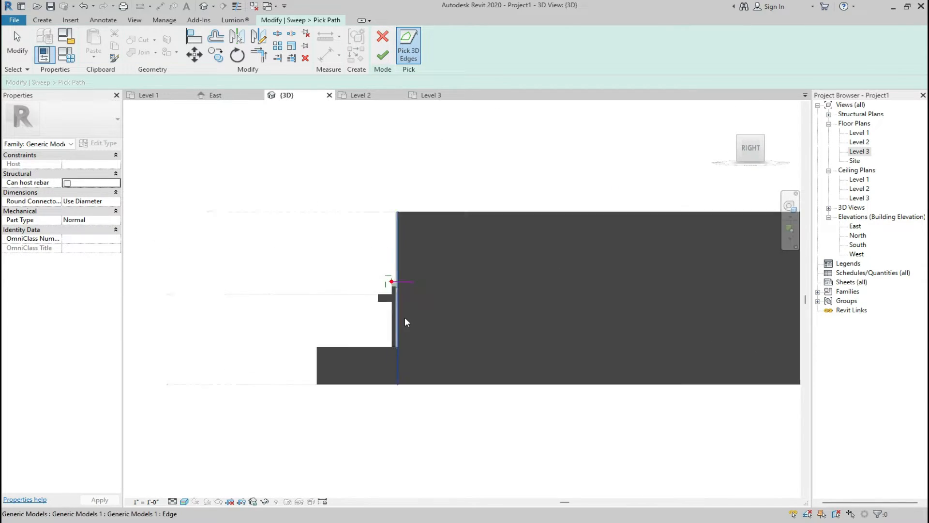
scroll(415, 277, "up", 2)
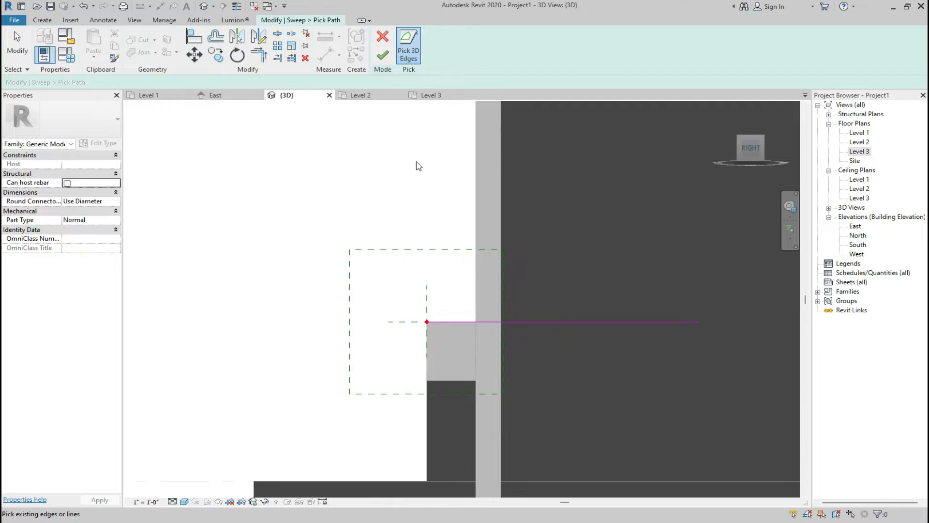
left_click(386, 58)
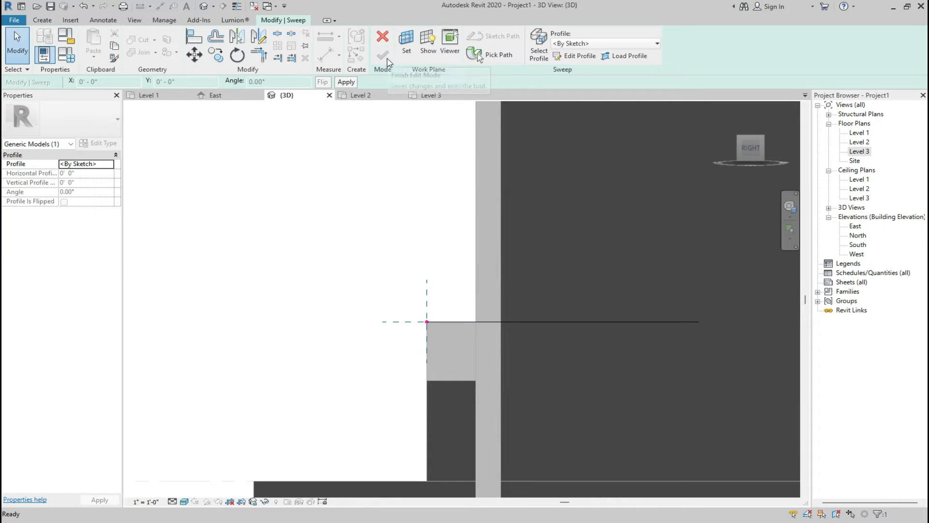
Open the sweep profile for sketching and draw a vertical line about 4 1/2" long along the slab's front face, crossing its top edge.
left_click(574, 60)
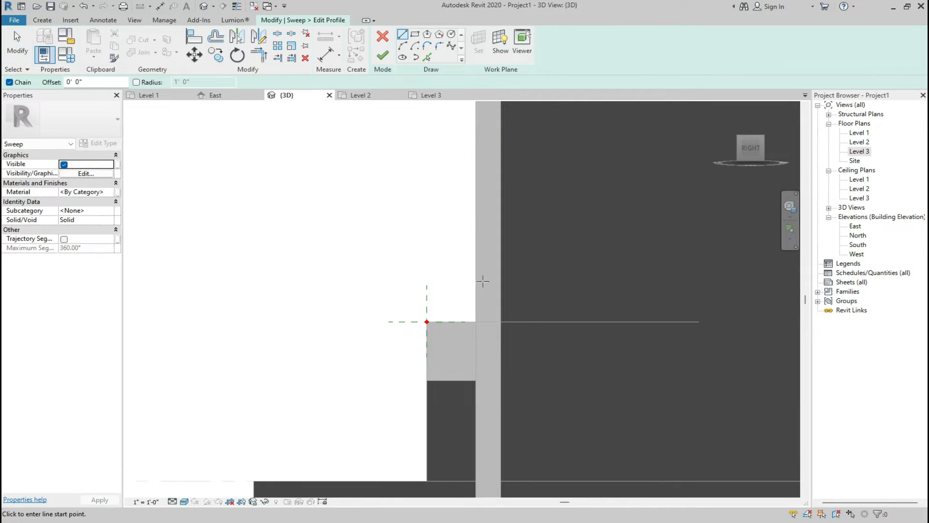
scroll(433, 339, "up", 3)
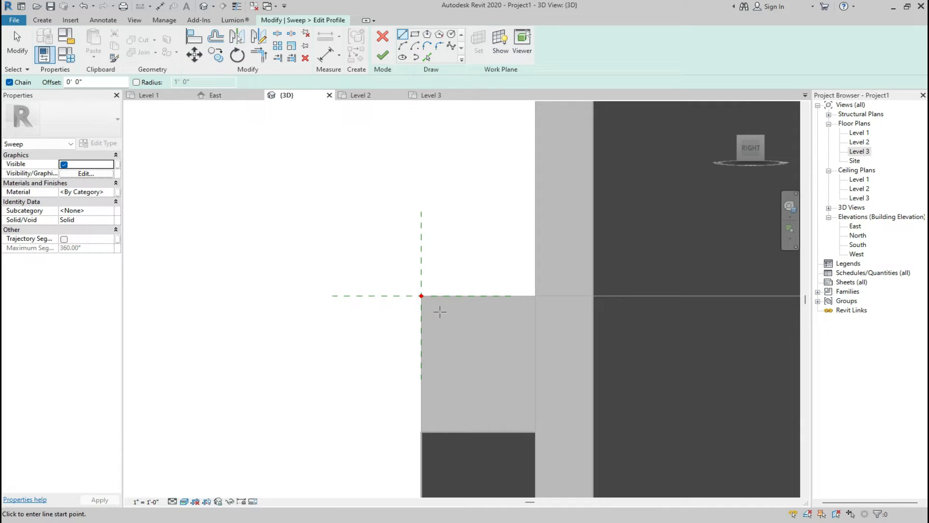
scroll(439, 312, "up", 3)
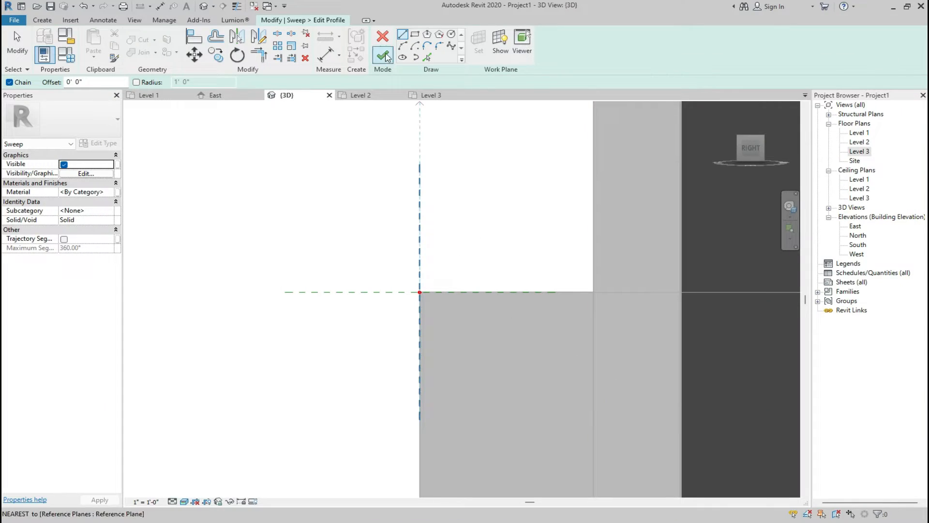
left_click(419, 339)
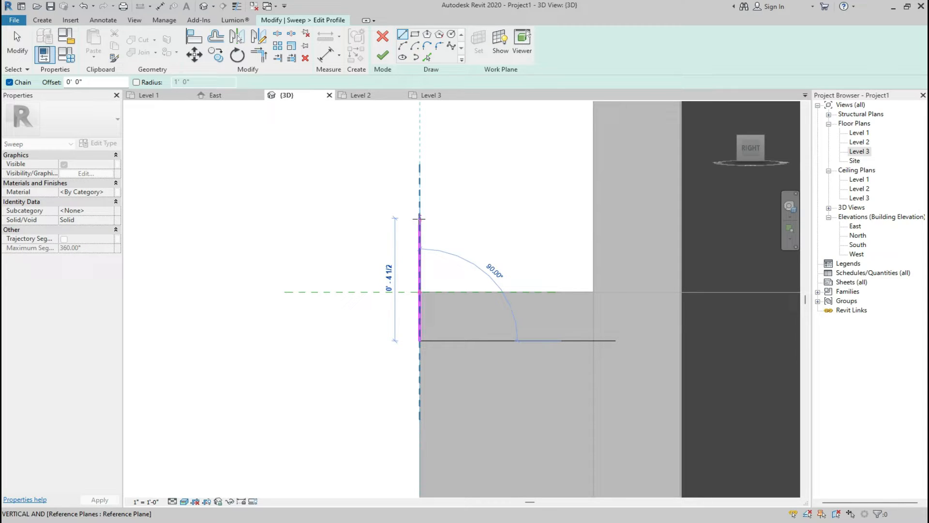
left_click(419, 219)
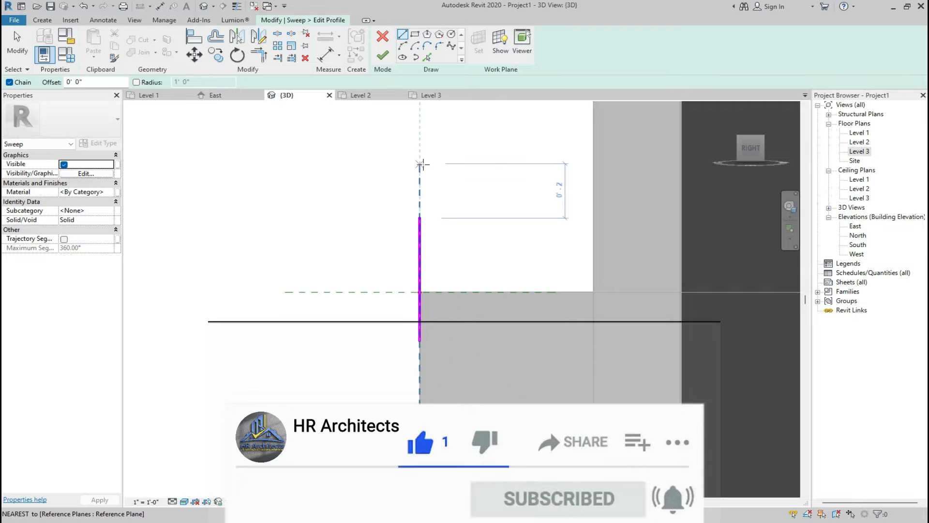
Sketch the profile's stepped upper lip outward from the vertical line's top end, with steps about 3/4" and 1/2" in size.
left_click(420, 218)
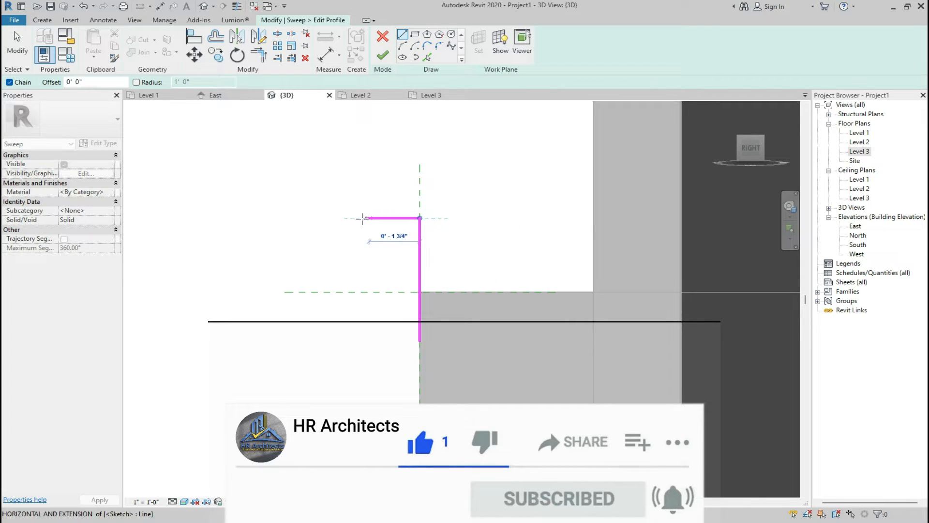
left_click(332, 218)
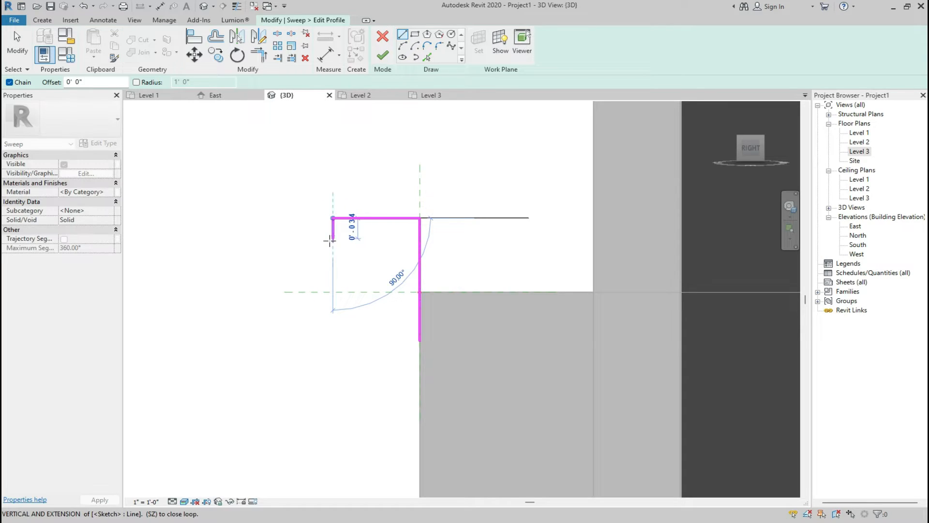
left_click(333, 238)
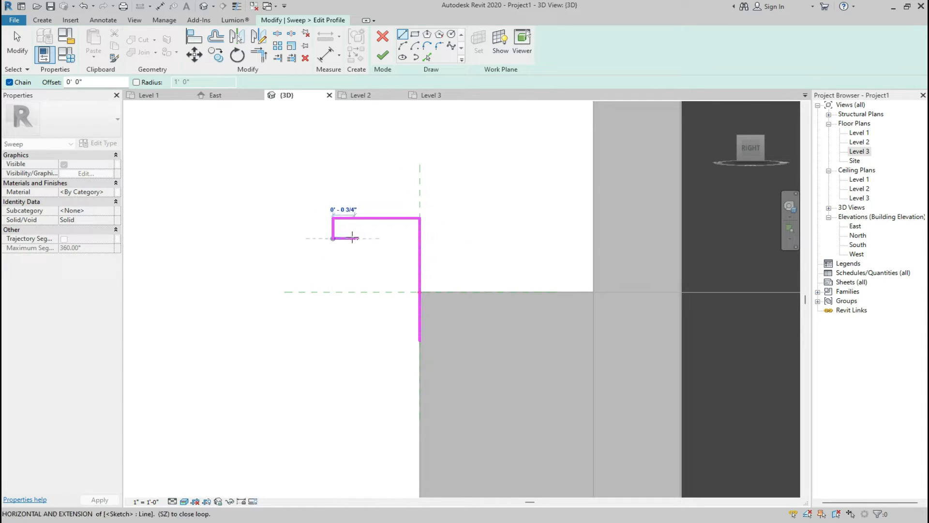
left_click(355, 239)
left_click(355, 252)
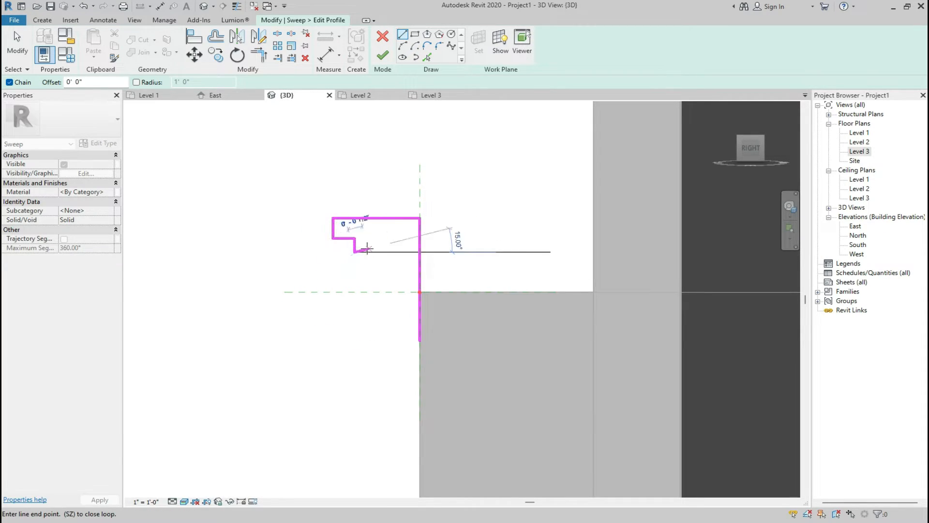
left_click(371, 252)
key("Escape")
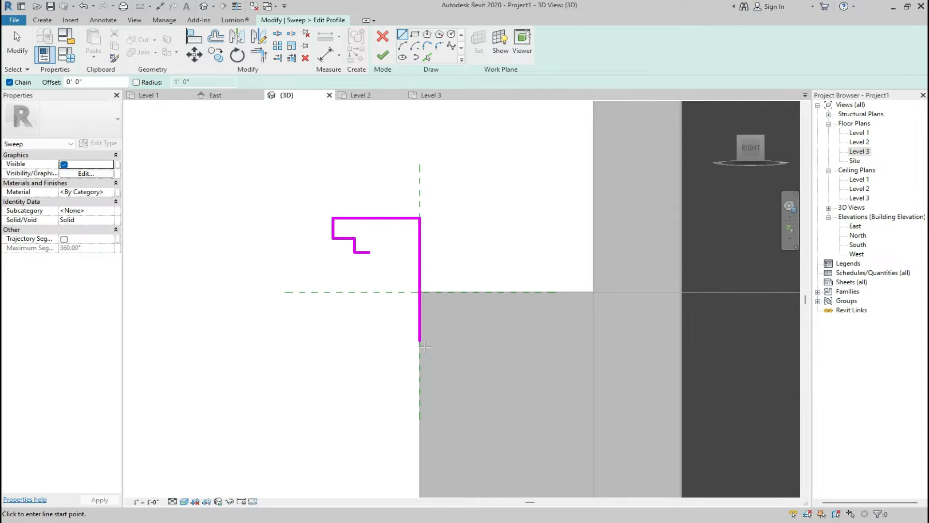
Sketch the stepped lower end outward and upward from the vertical line's bottom, with steps about 1/2" and a 1/4" final rise.
left_click(420, 340)
left_click(406, 341)
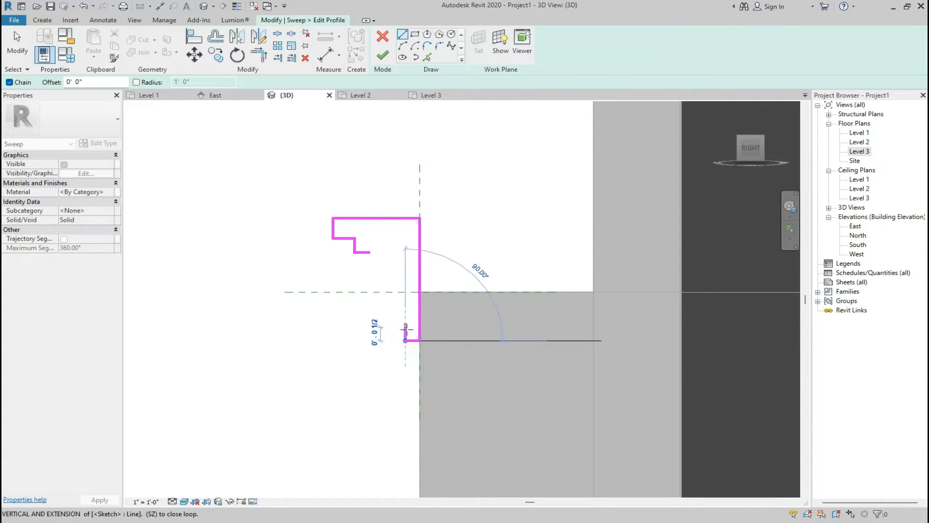
left_click(406, 327)
left_click(390, 327)
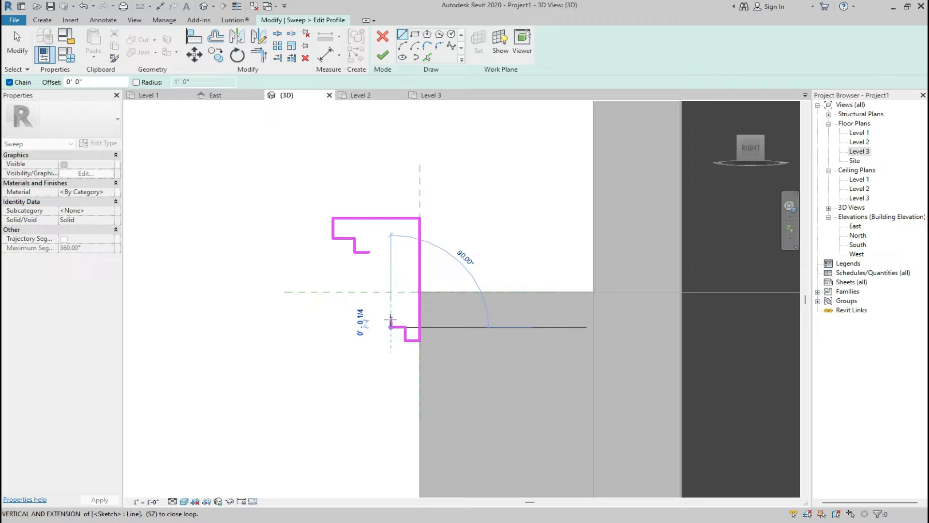
left_click(390, 319)
key("Escape")
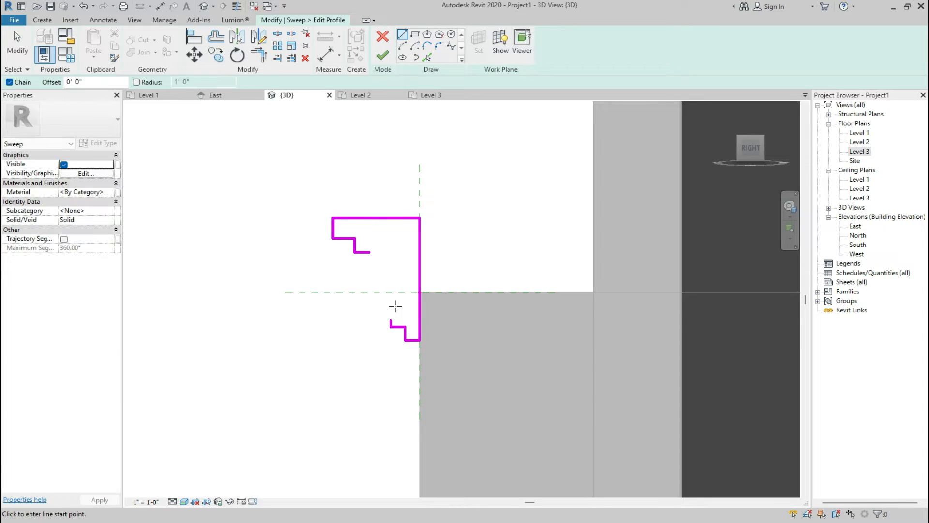
Close the profile with an arc of about 2" radius, curving inward between the upper and lower stepped ends.
left_click(402, 46)
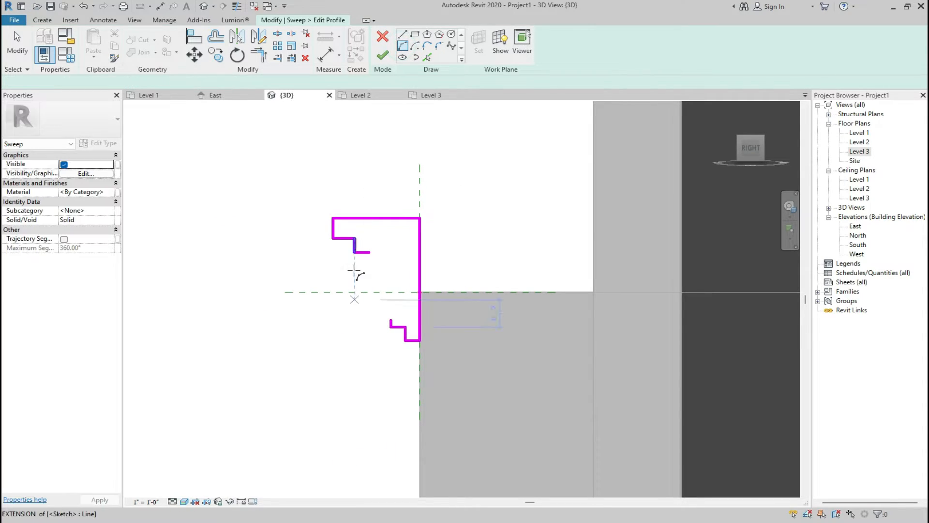
left_click(369, 253)
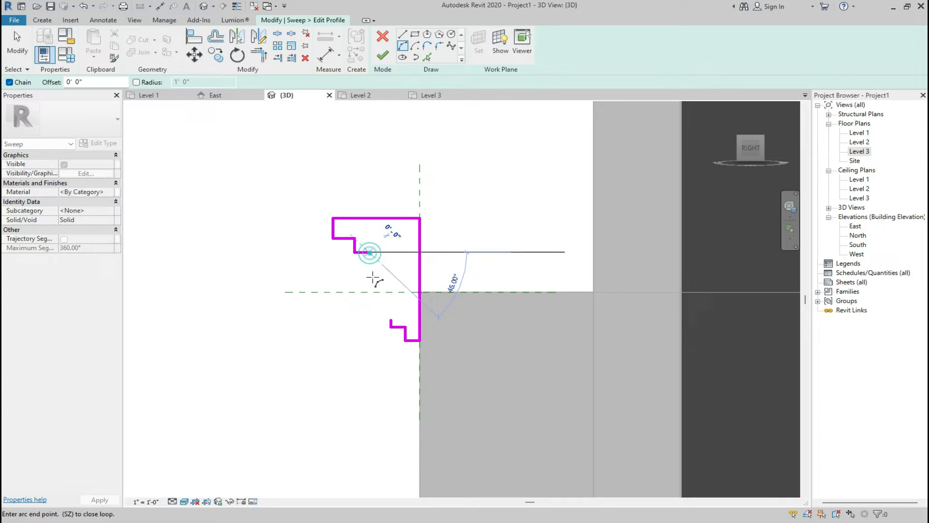
left_click(390, 319)
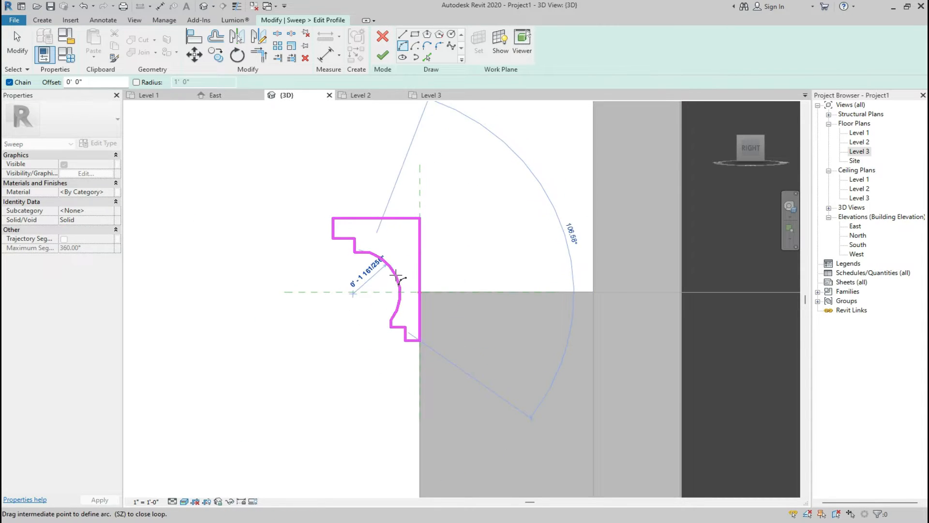
left_click(391, 276)
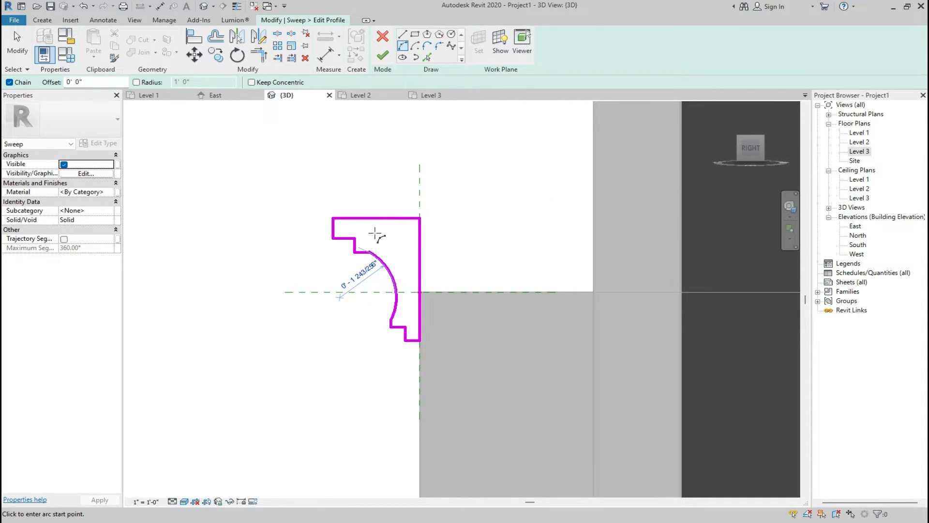
scroll(375, 235, "up", 3)
scroll(353, 296, "up", 3)
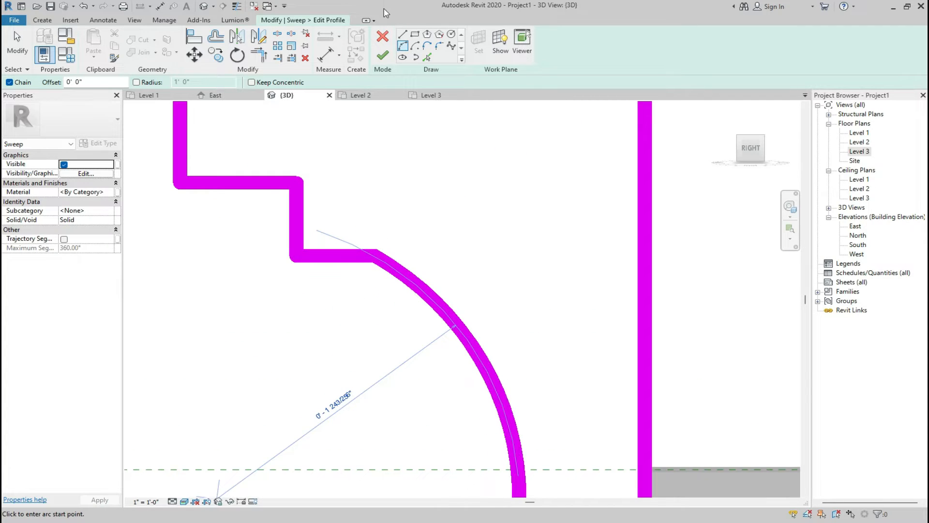
Finish the molding profile and complete the sweep around the entrance slab's top edges.
left_click(382, 55)
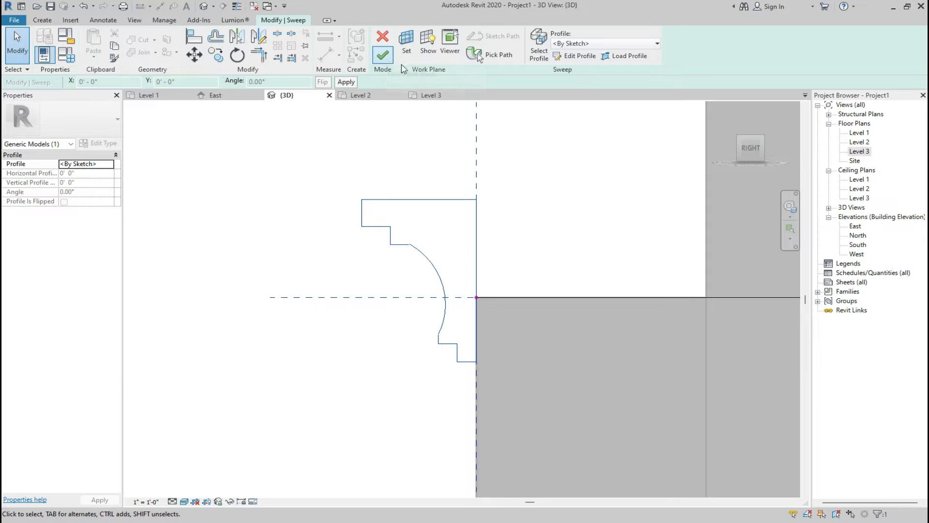
left_click(727, 109)
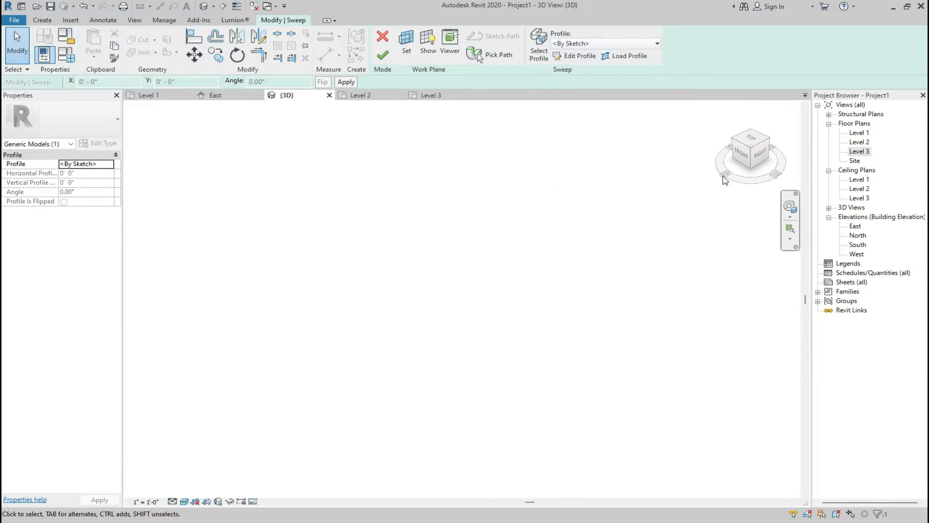
scroll(361, 346, "up", 6)
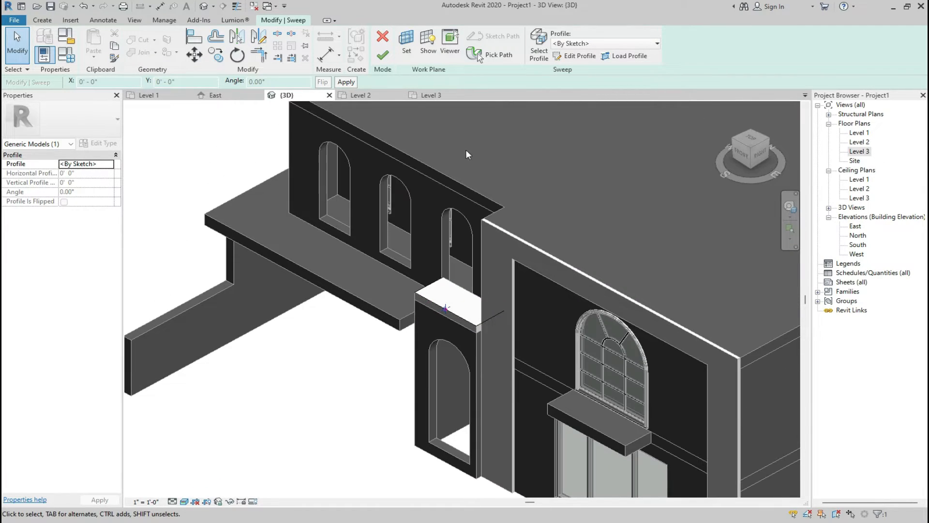
left_click(383, 56)
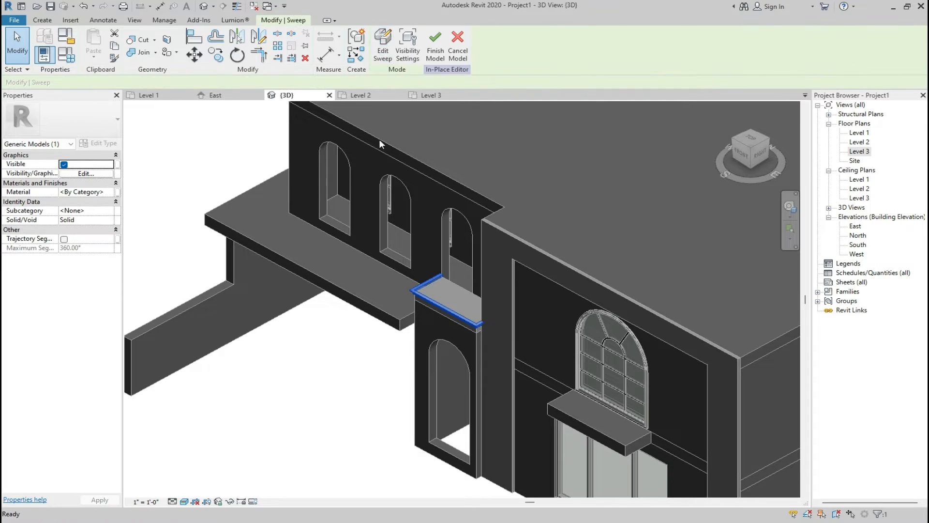
scroll(451, 323, "up", 5)
left_click(582, 411)
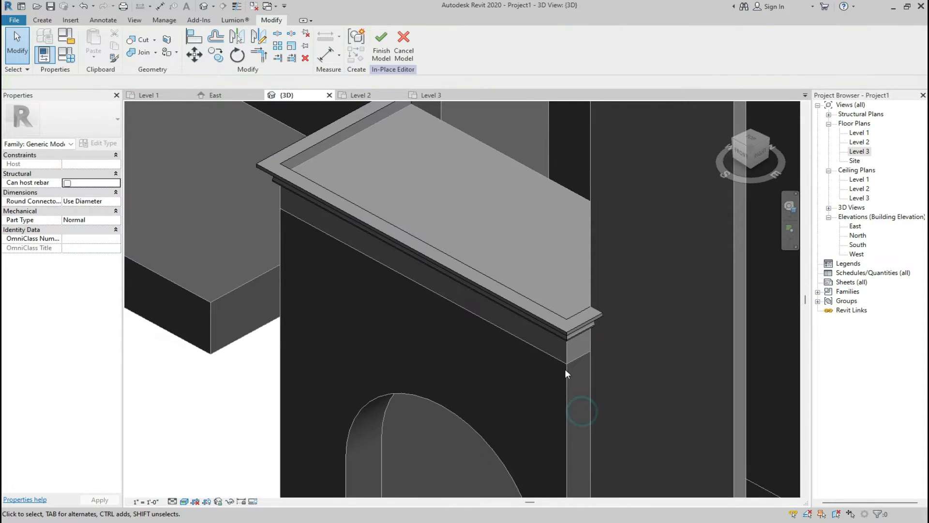
Turn the 3D view to face the front of the house.
scroll(562, 347, "up", 2)
left_click(741, 162)
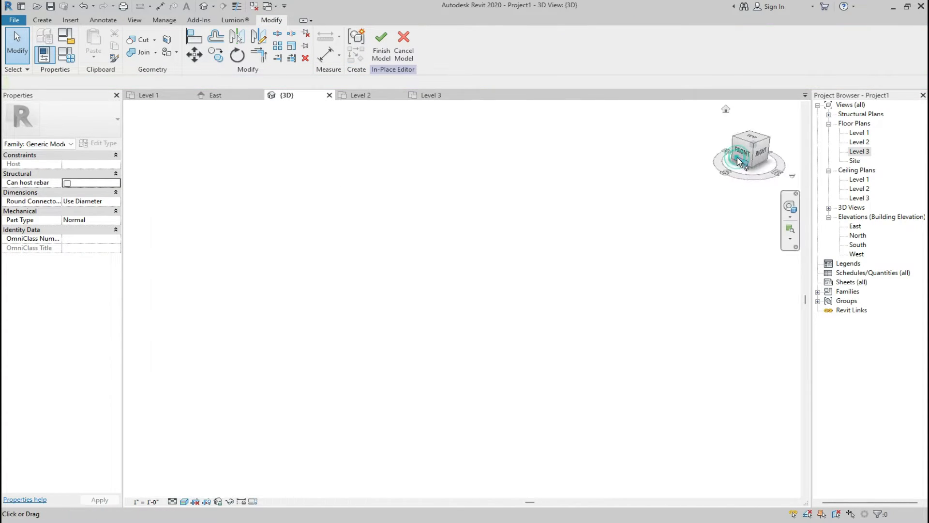
left_click(747, 139)
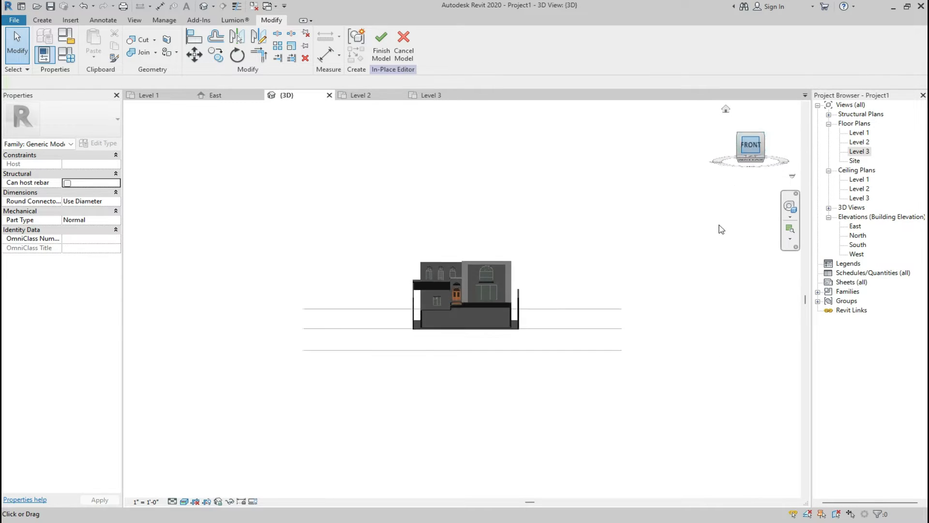
Start a Sweep in the in-place model with its path taken from existing 3D edges.
scroll(451, 305, "up", 10)
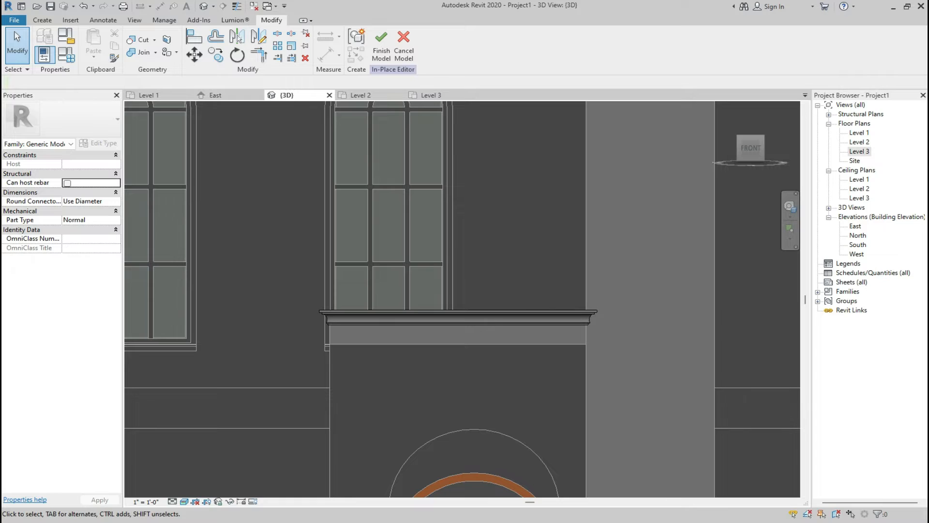
left_click(562, 522)
left_click(45, 21)
scroll(465, 266, "down", 5)
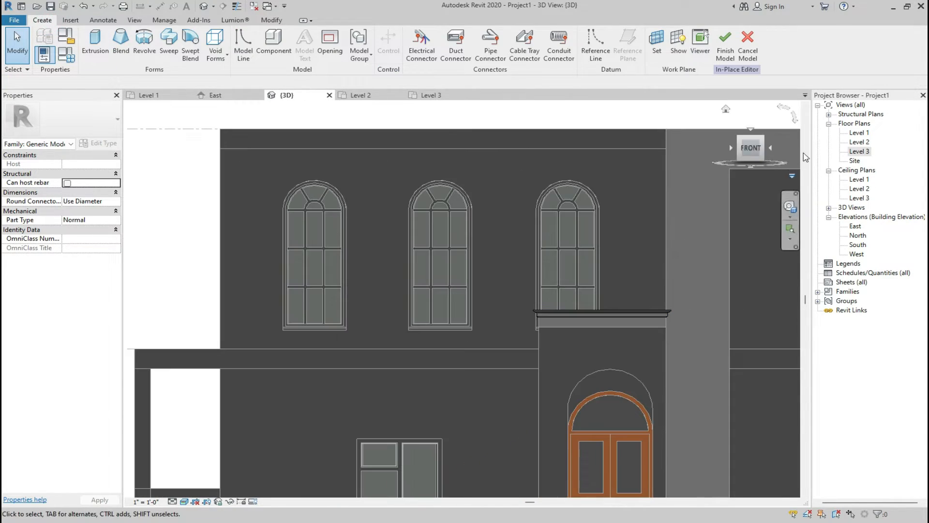
left_click(723, 108)
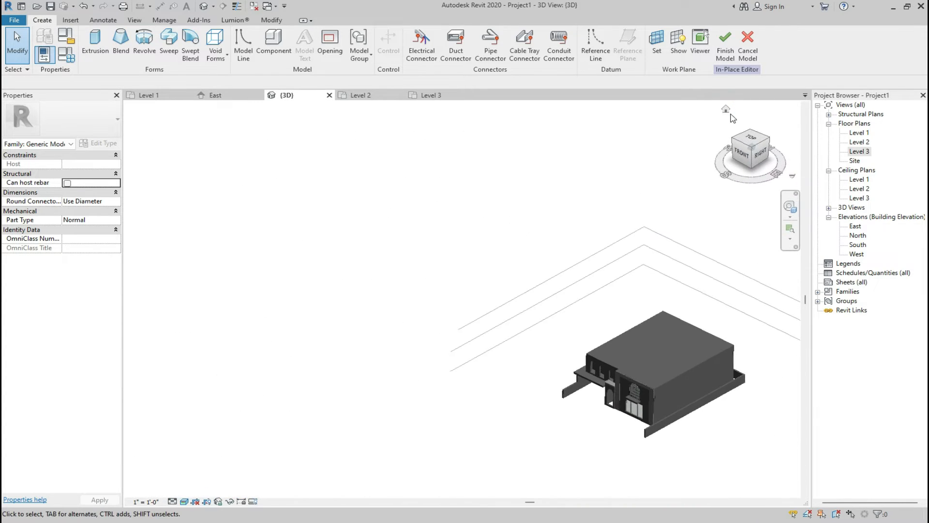
scroll(365, 340, "up", 4)
scroll(366, 341, "up", 6)
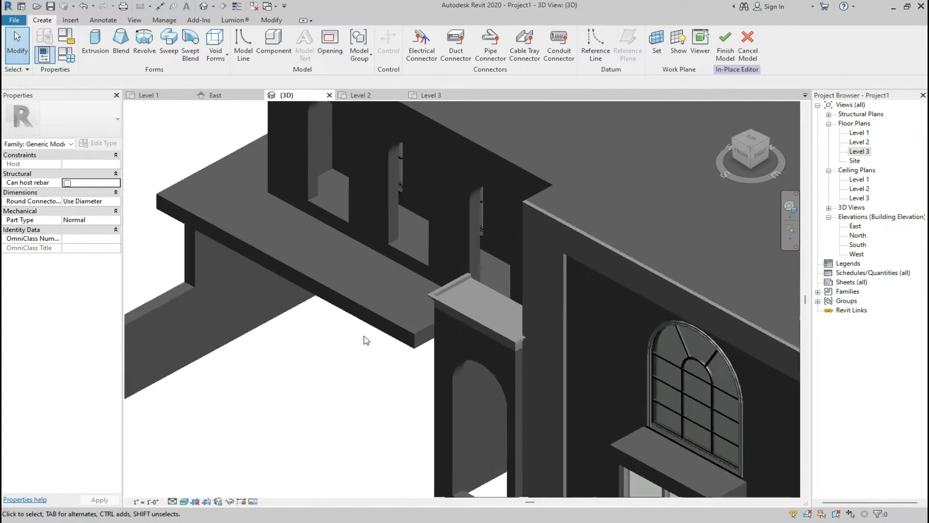
left_click(169, 43)
left_click(406, 44)
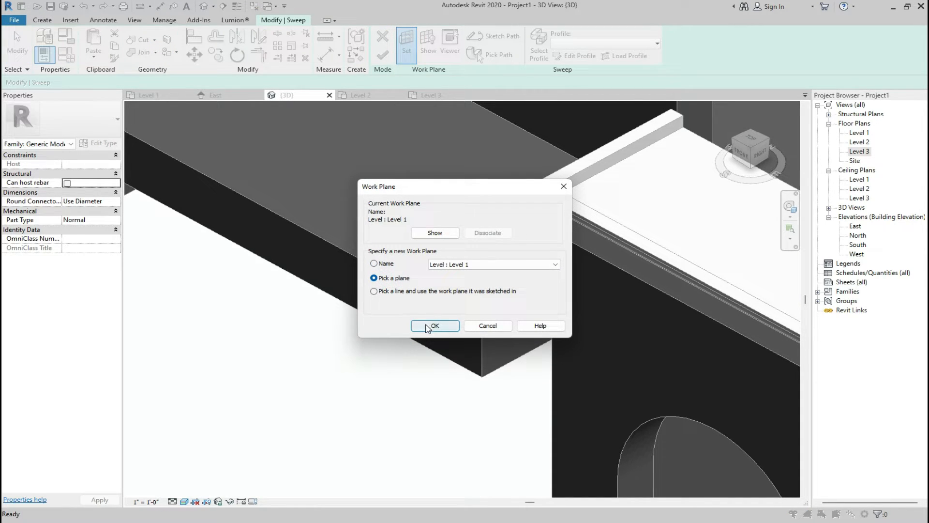
left_click(488, 326)
left_click(478, 54)
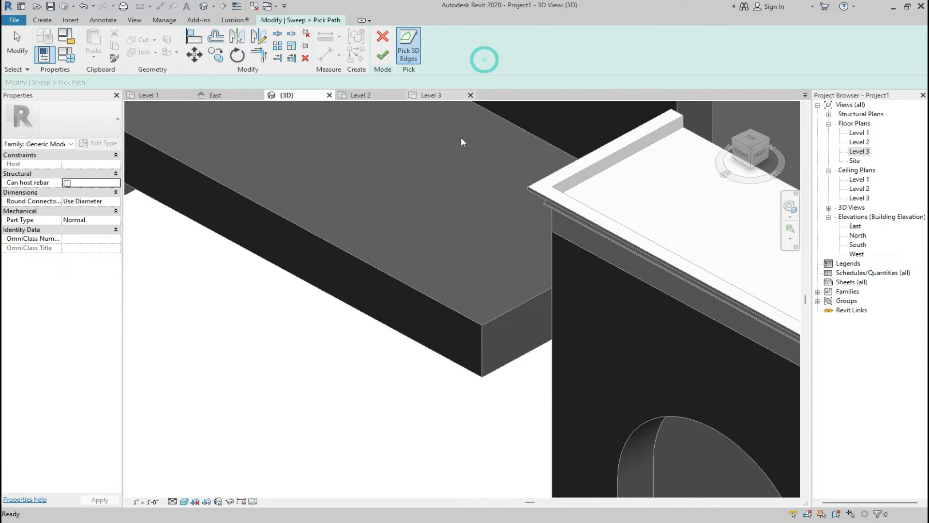
Define the sweep path from the top front edge and both top side edges of the slab below the three arched windows.
left_click(392, 277)
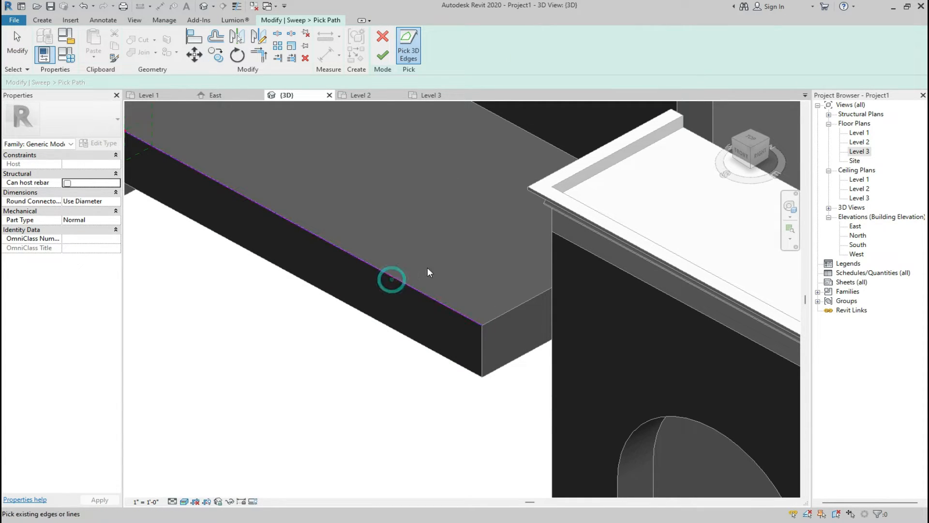
left_click(498, 317)
scroll(503, 412, "down", 5)
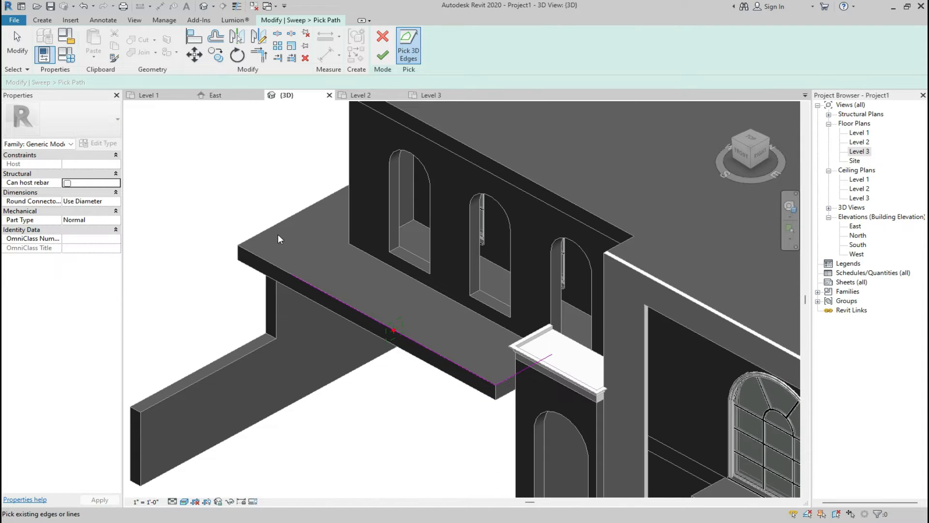
left_click(258, 234)
scroll(257, 248, "up", 4)
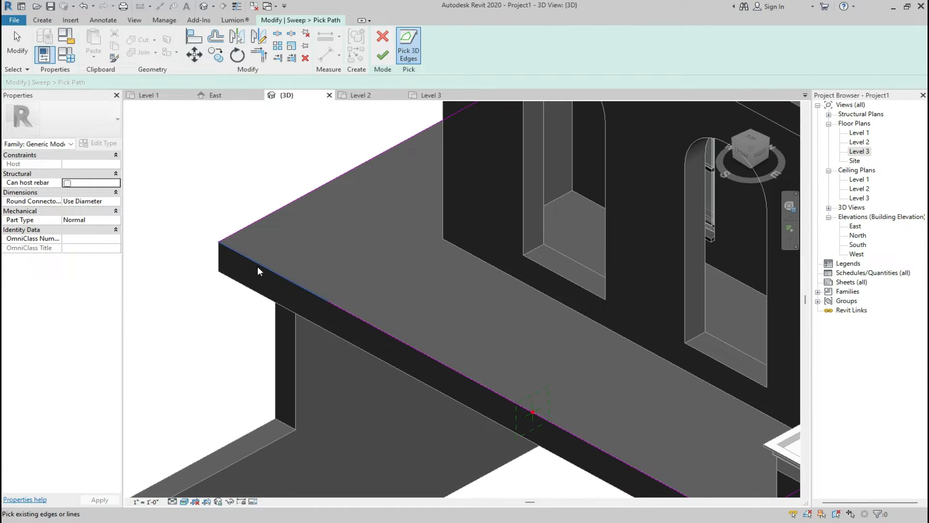
left_click(258, 263)
scroll(304, 252, "down", 3)
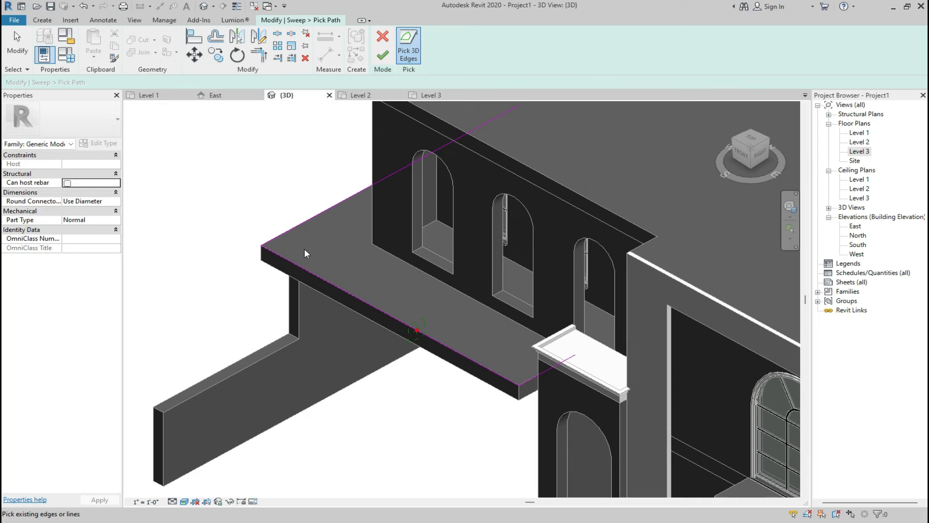
left_click(383, 57)
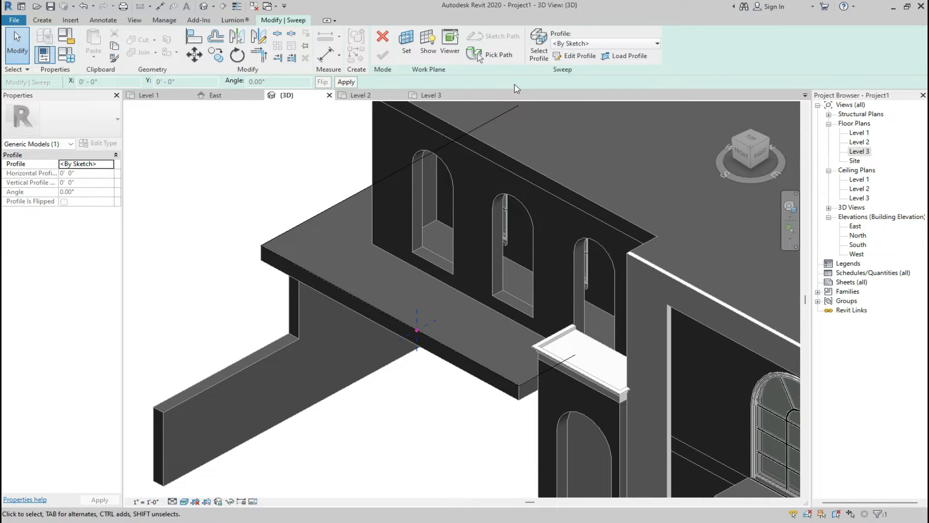
Edit the sweep profile from the right side, drawing its vertical back line from 1 1/2" below to above the slab's top edge.
left_click(760, 155)
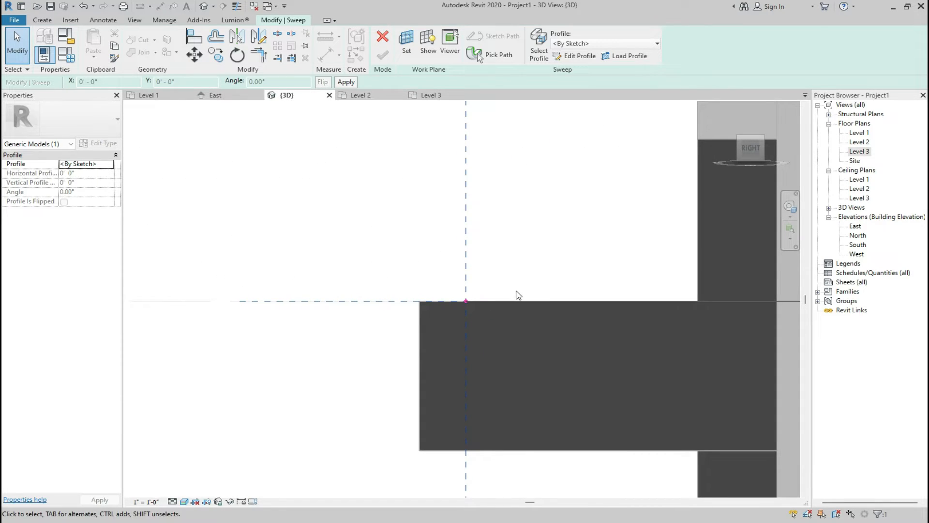
scroll(546, 257, "down", 2)
left_click_drag(754, 149, 754, 158)
scroll(754, 158, "up", 1)
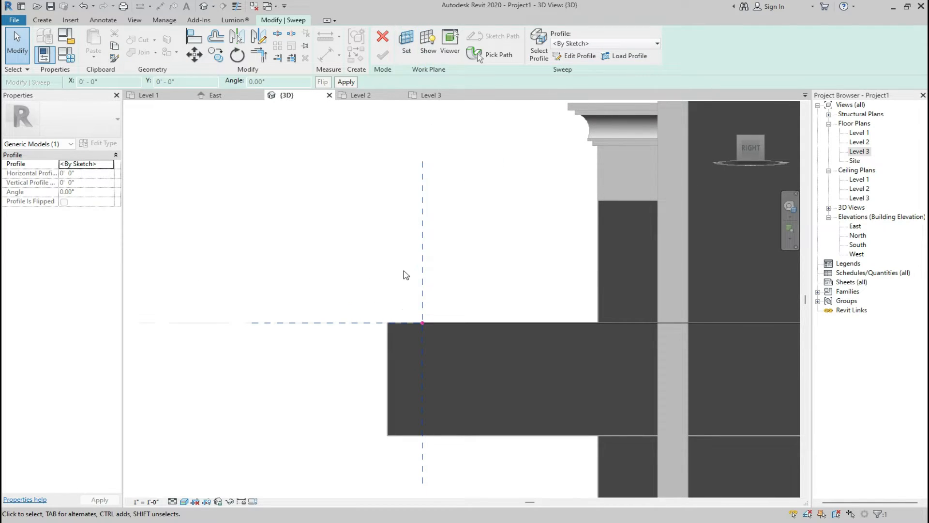
left_click(580, 56)
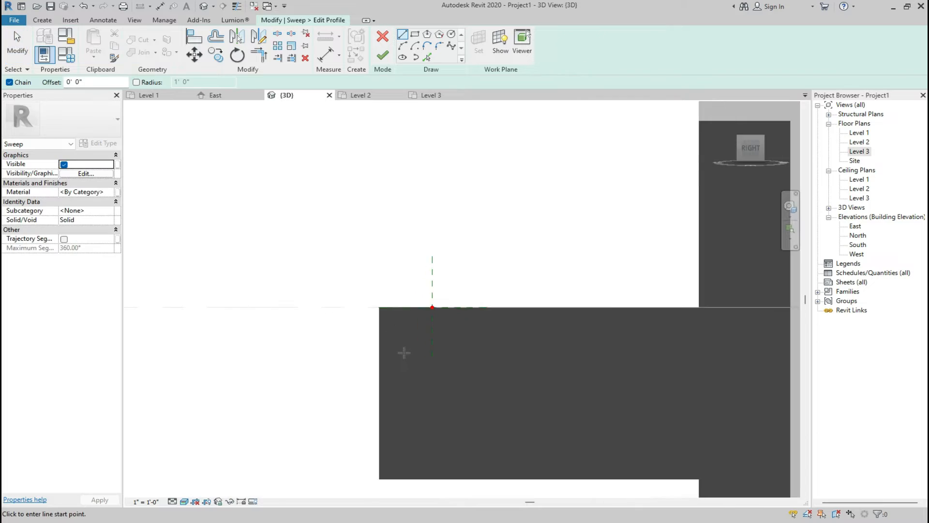
left_click(403, 35)
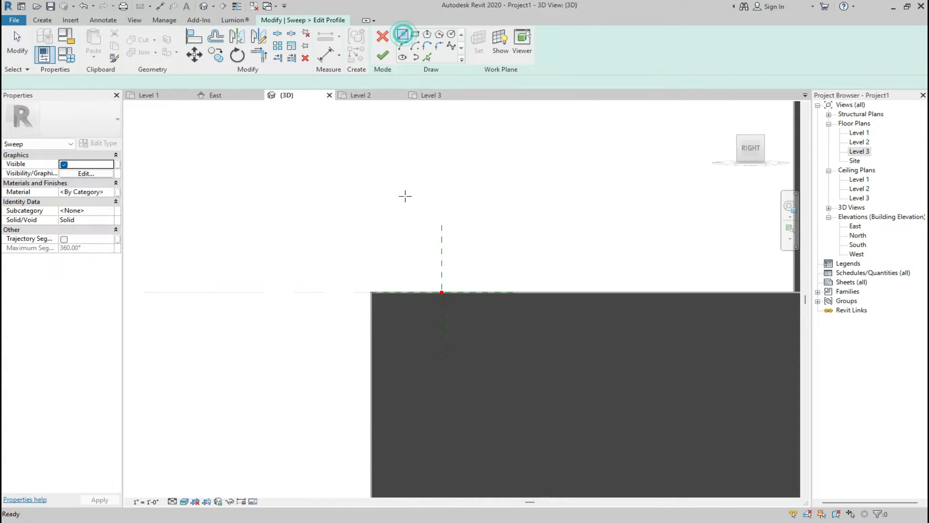
left_click(459, 295)
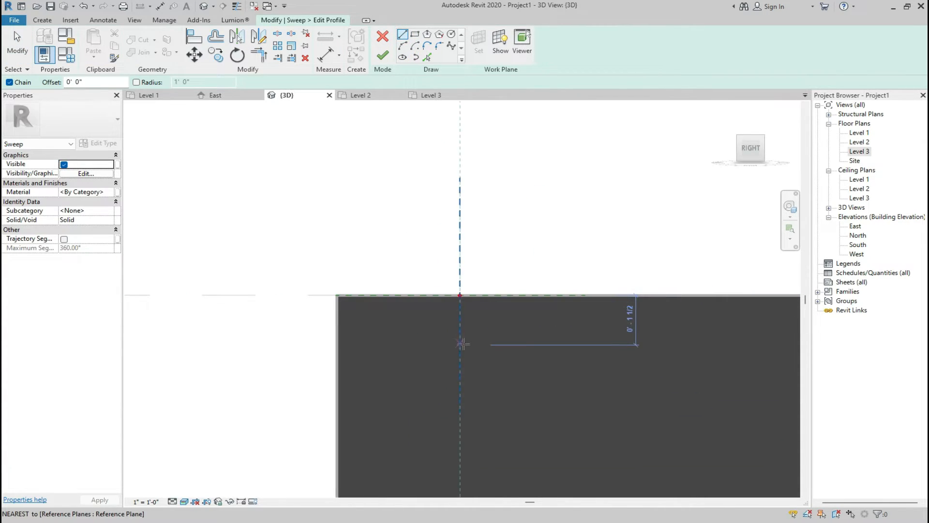
left_click(460, 346)
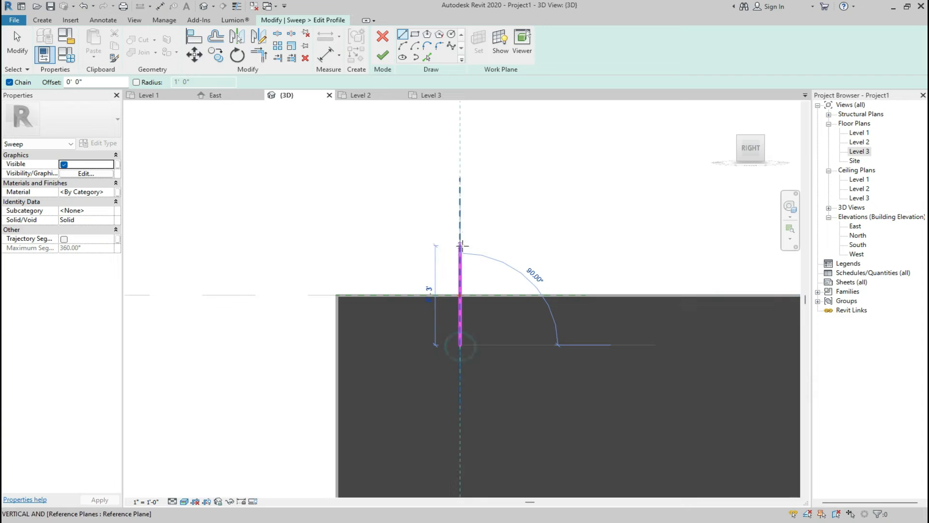
left_click(460, 196)
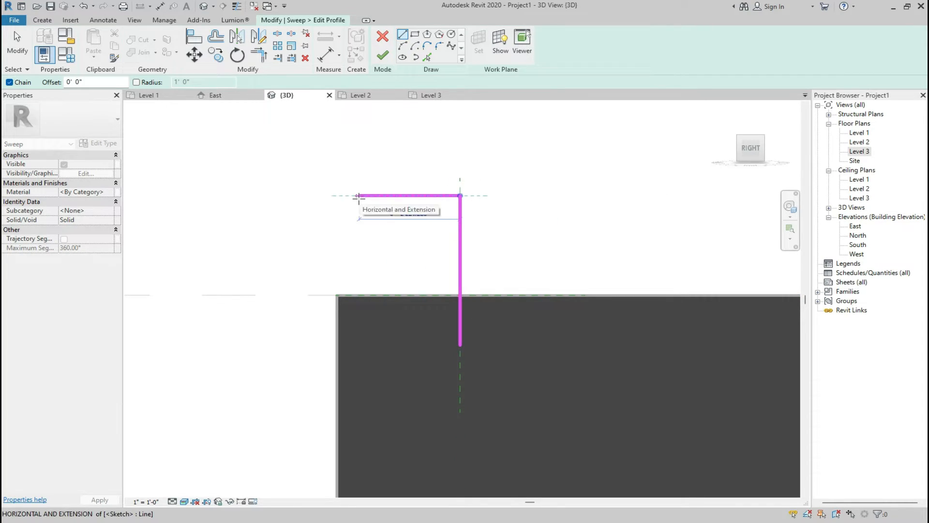
Draw the profile's horizontal top line outward from the back line and continue it down and inward in two small steps, each 1/2" wide.
left_click(354, 195)
left_click(354, 212)
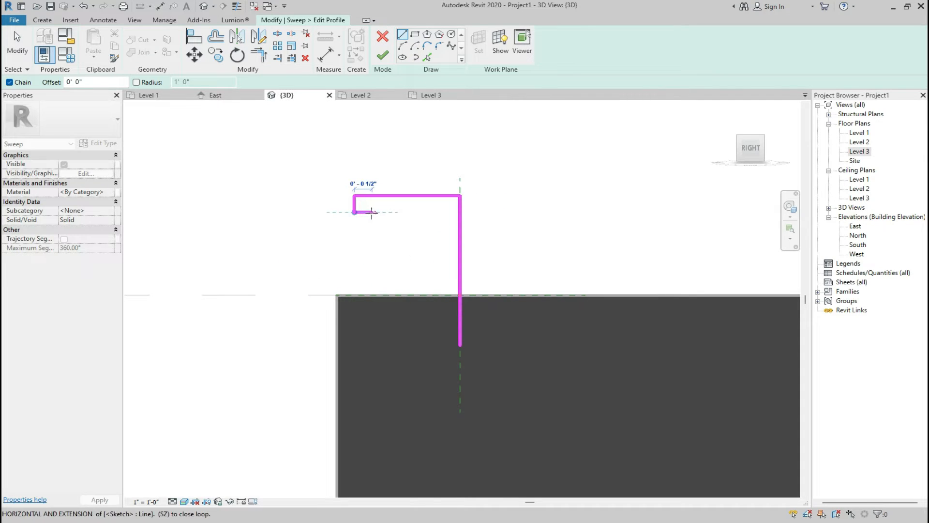
left_click(373, 211)
left_click(372, 234)
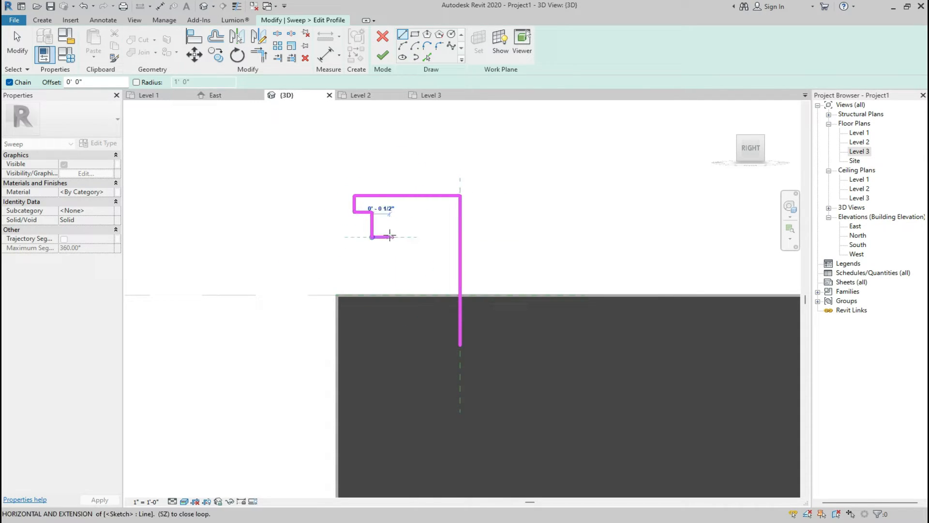
left_click(391, 237)
key("Escape")
Draw the profile's stepped lower part outward and upward in two small steps from the bottom of the vertical back line.
left_click(460, 345)
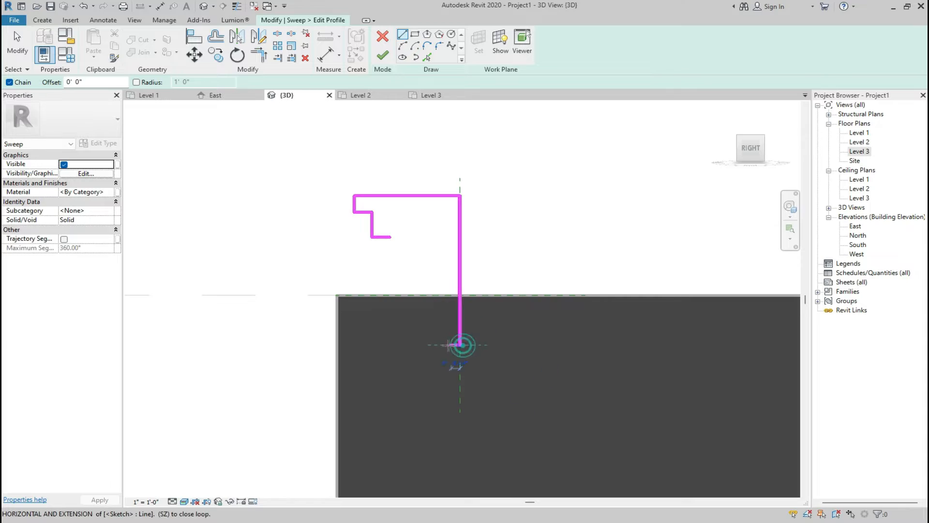
left_click(442, 345)
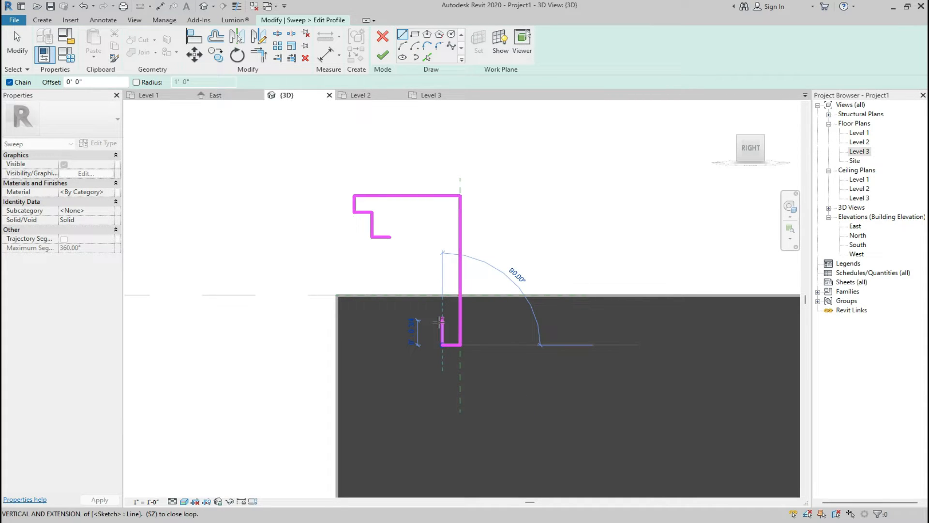
left_click(443, 328)
left_click(425, 328)
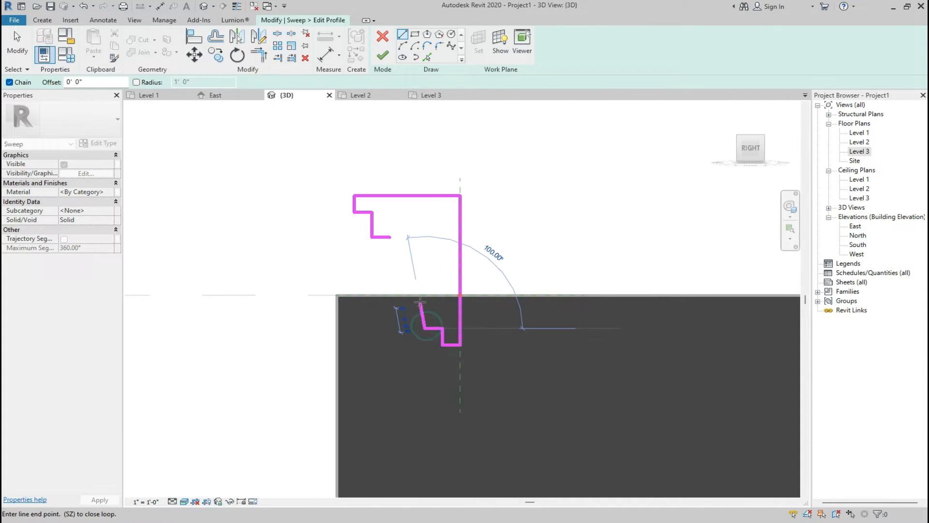
left_click(425, 303)
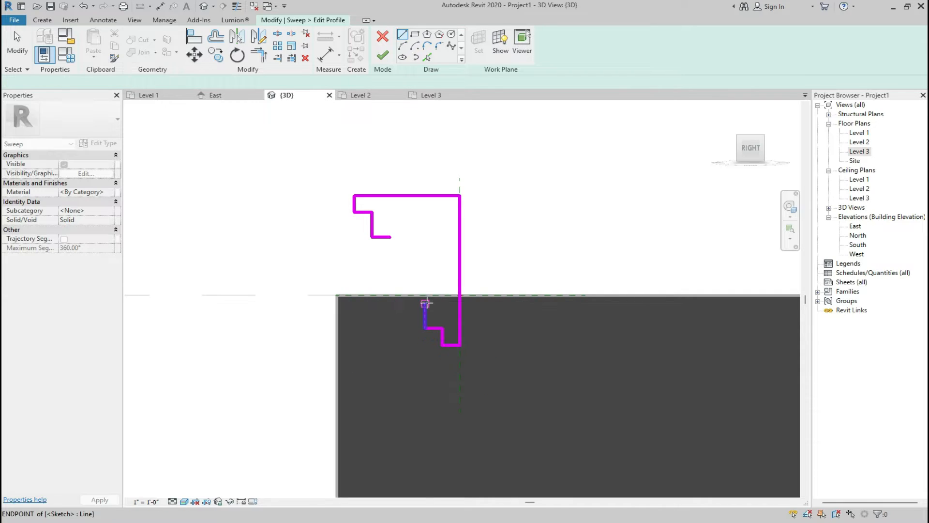
Close the profile with an arc of about 2 1/2" radius joining the upper and lower stepped ends, and accept the profile.
left_click(402, 47)
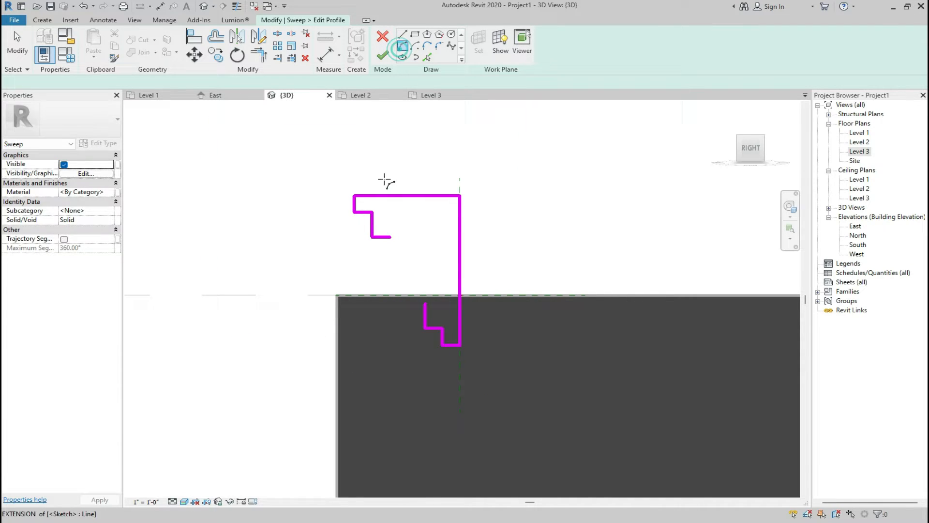
left_click(389, 237)
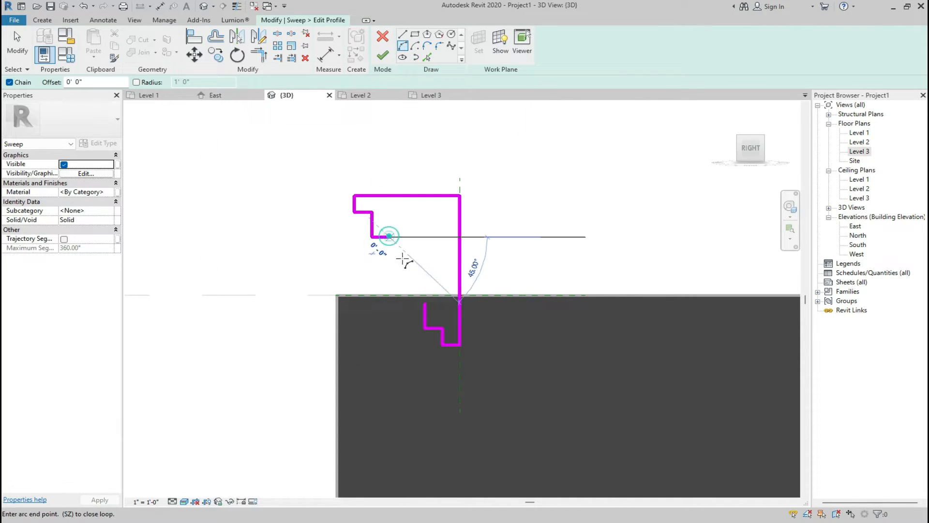
left_click(425, 303)
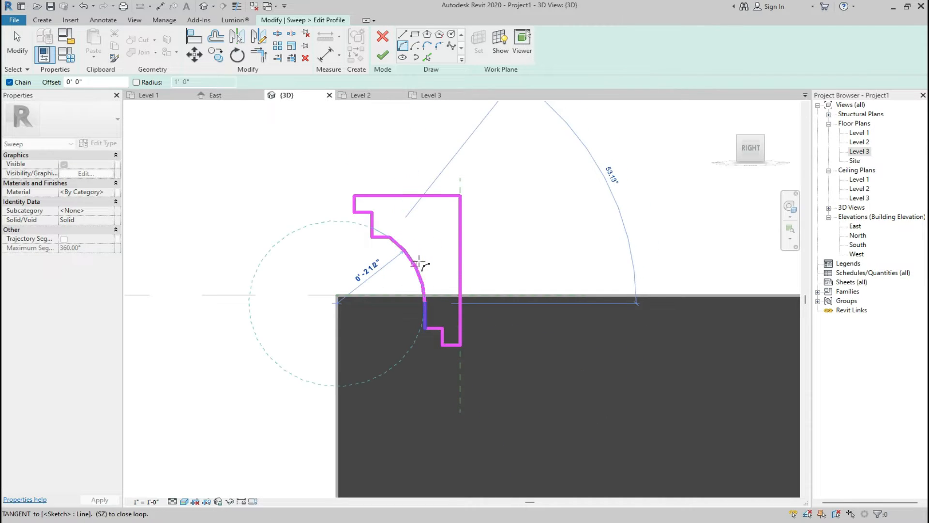
left_click(419, 262)
left_click(382, 54)
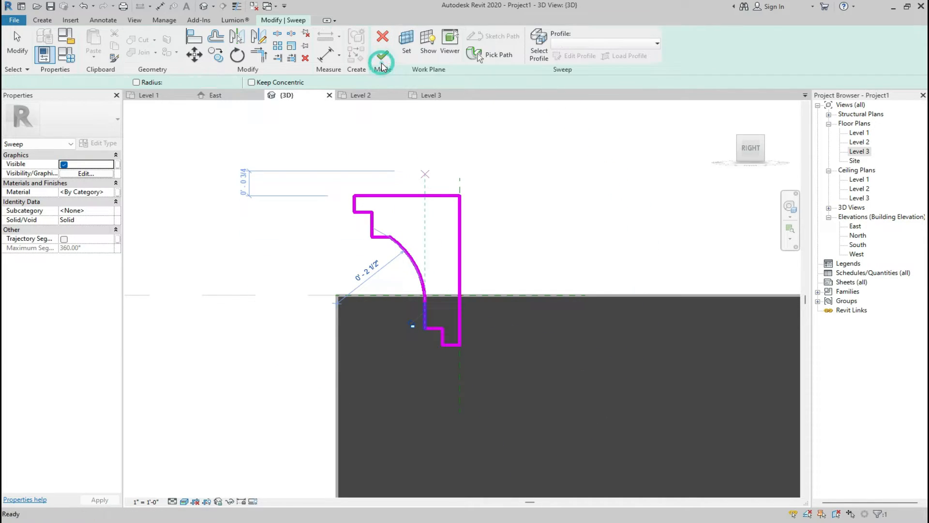
Finish the sweep as a moulding around the slab's top edges and view it from the front.
left_click(726, 109)
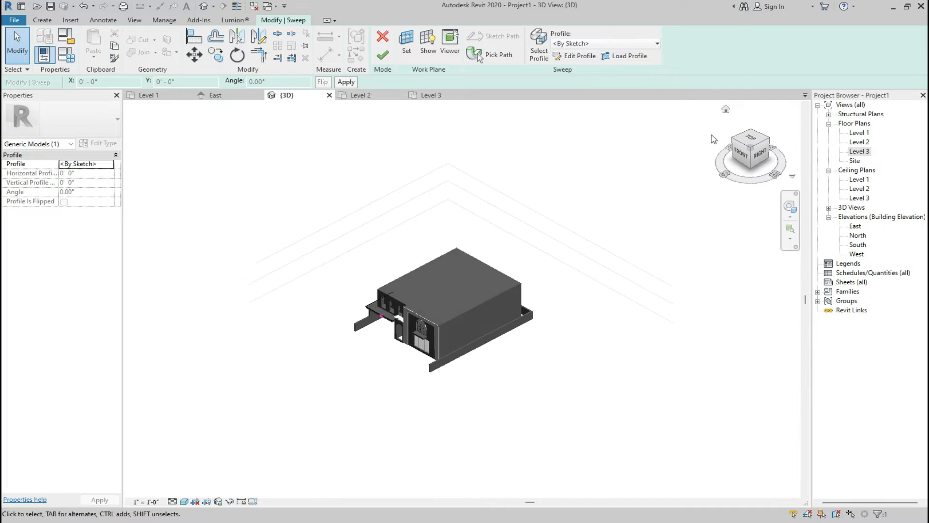
scroll(361, 310, "up", 5)
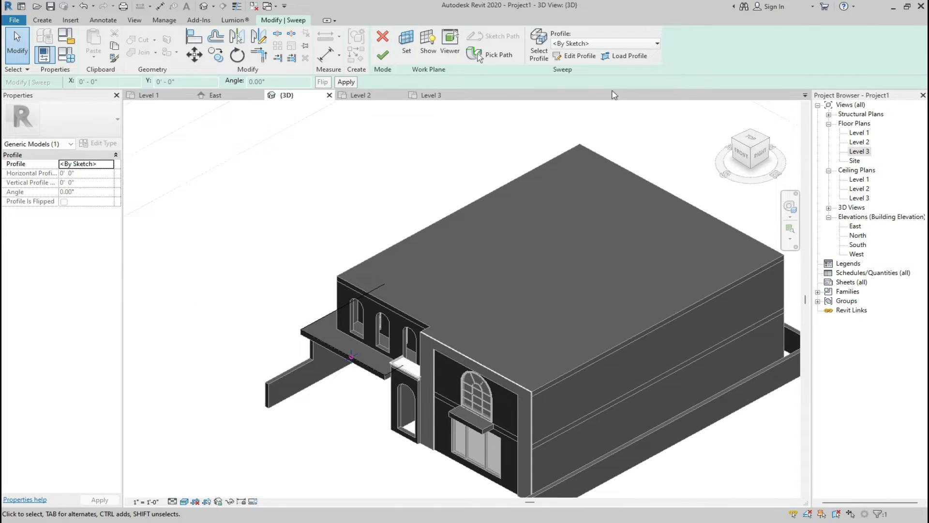
left_click(382, 55)
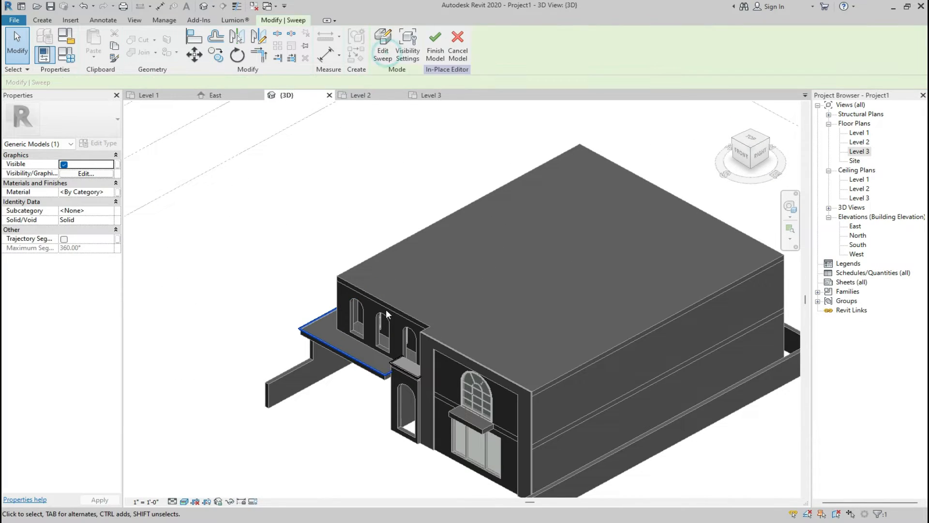
scroll(330, 365, "up", 6)
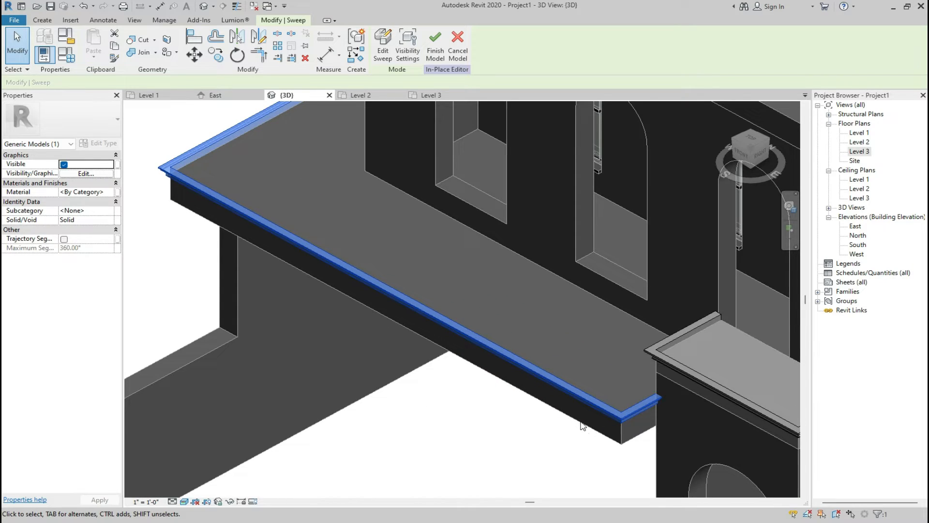
left_click(583, 417)
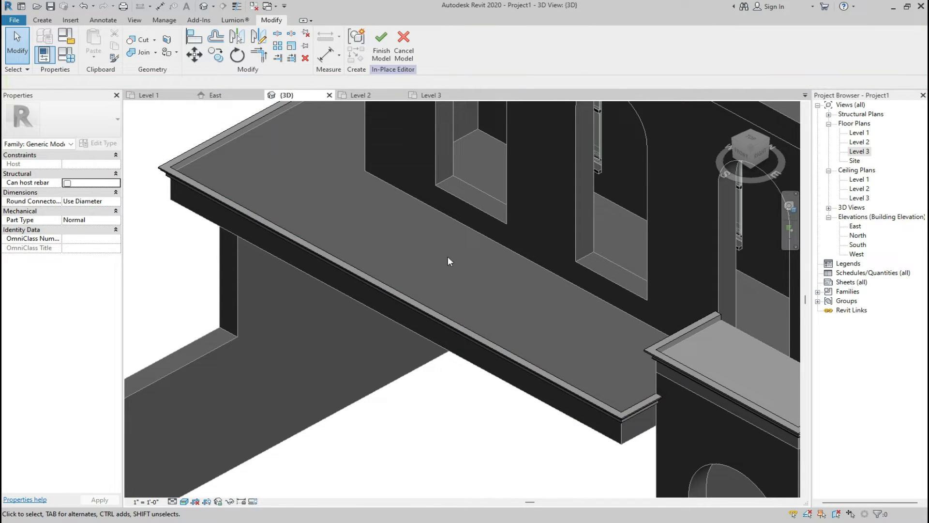
left_click(742, 153)
scroll(475, 319, "up", 8)
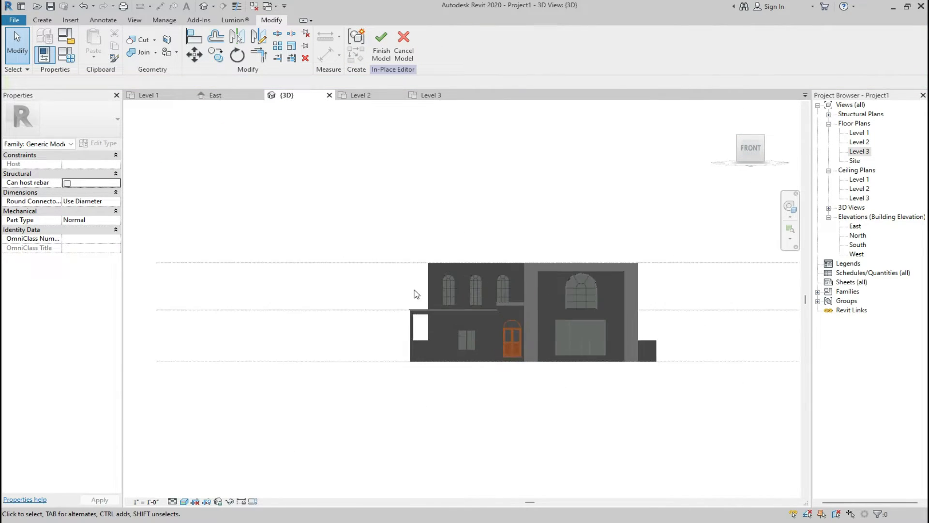
scroll(528, 297, "up", 2)
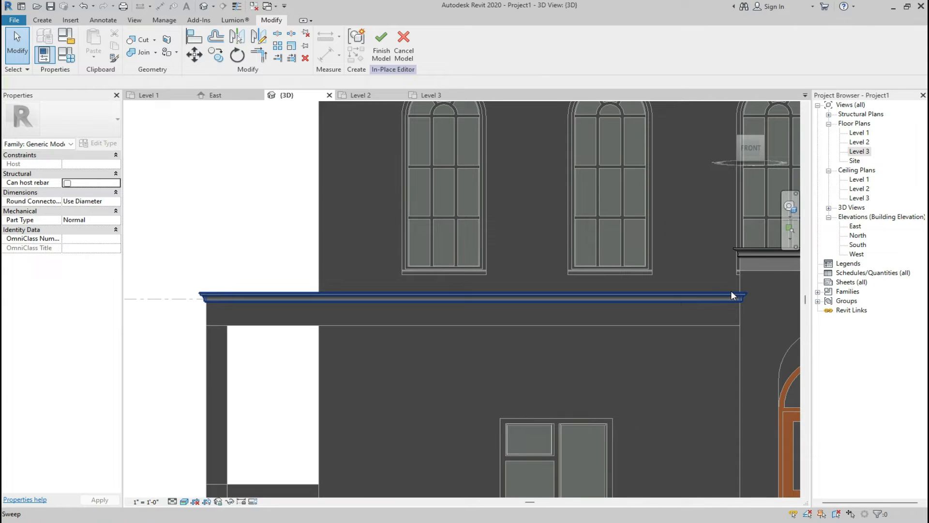
Compare the front facade's mouldings with the reference photo of the house, switching between Revit and the image viewer.
left_click(647, 522)
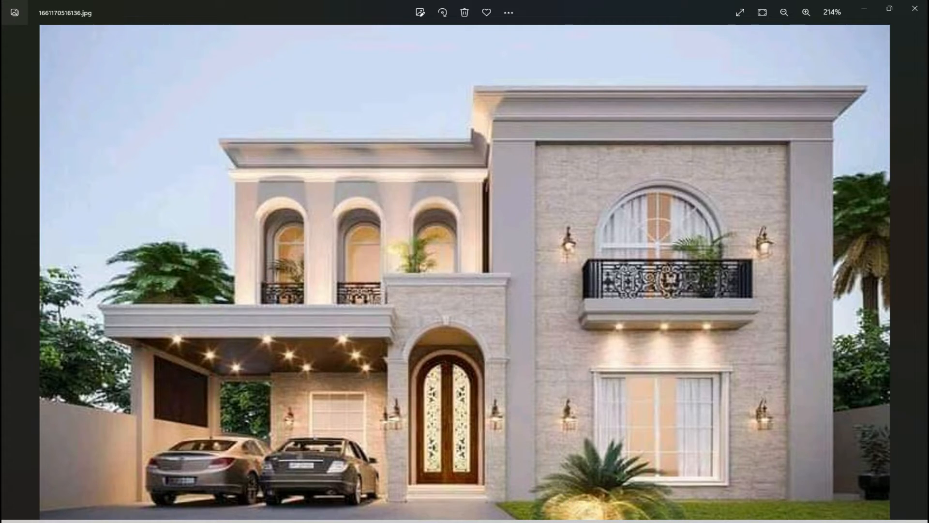
key("alt+Tab")
scroll(352, 355, "down", 5)
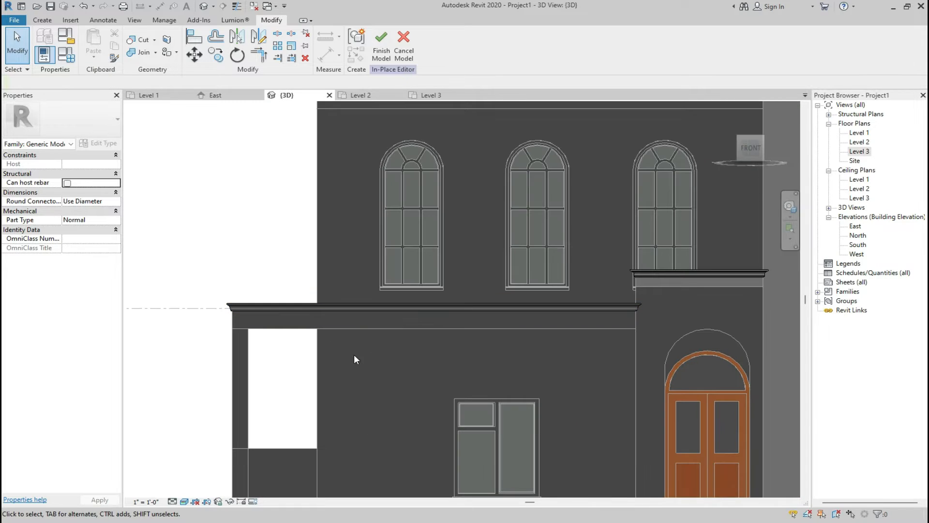
scroll(353, 355, "down", 2)
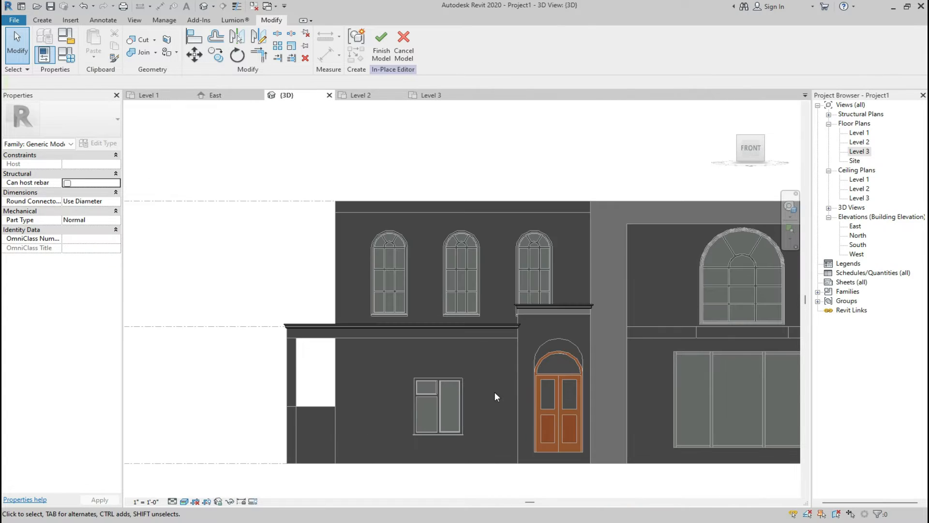
key("alt+Tab")
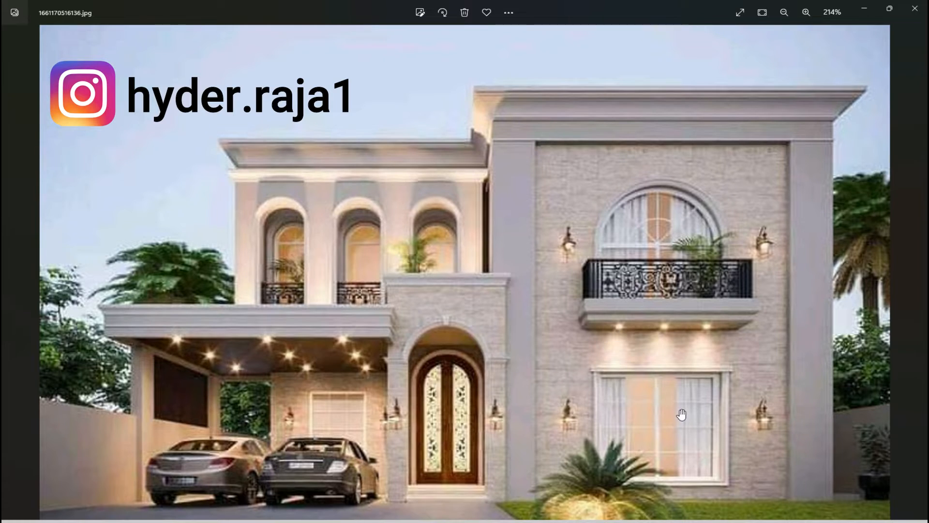
key("alt+Tab")
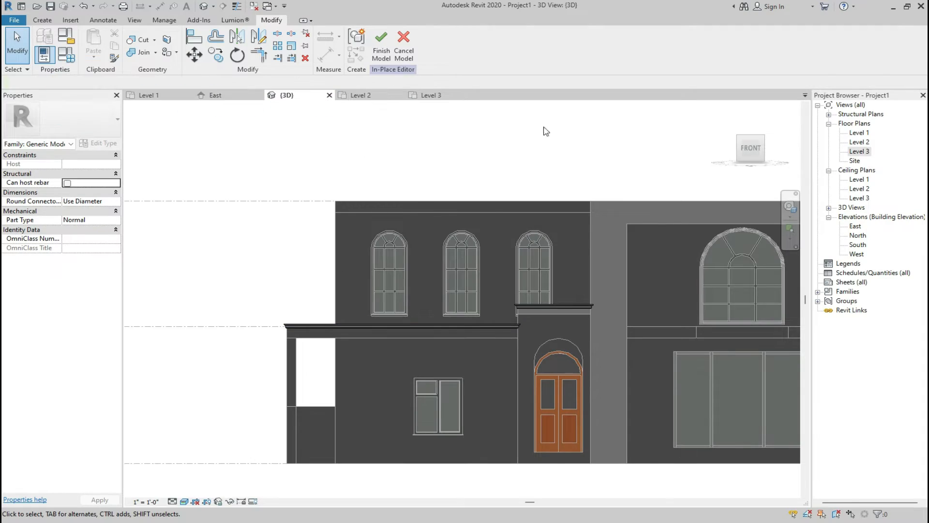
Start a new sweep for the roof cornice with the house in the home 3D view.
left_click(726, 110)
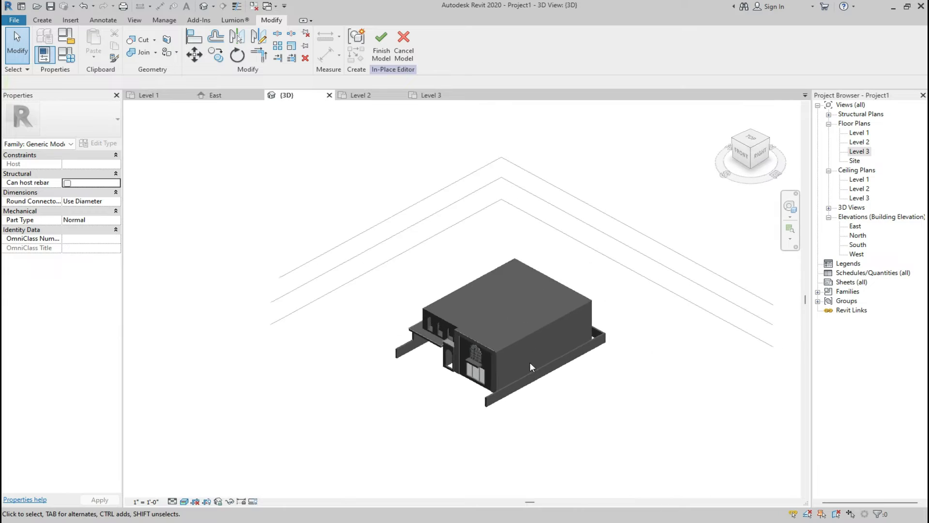
scroll(425, 348, "up", 3)
scroll(428, 339, "up", 3)
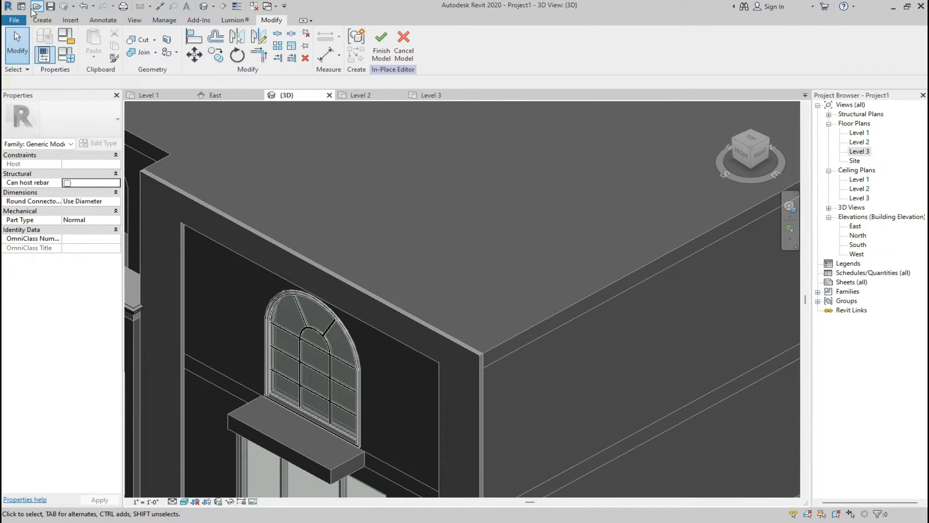
left_click(42, 20)
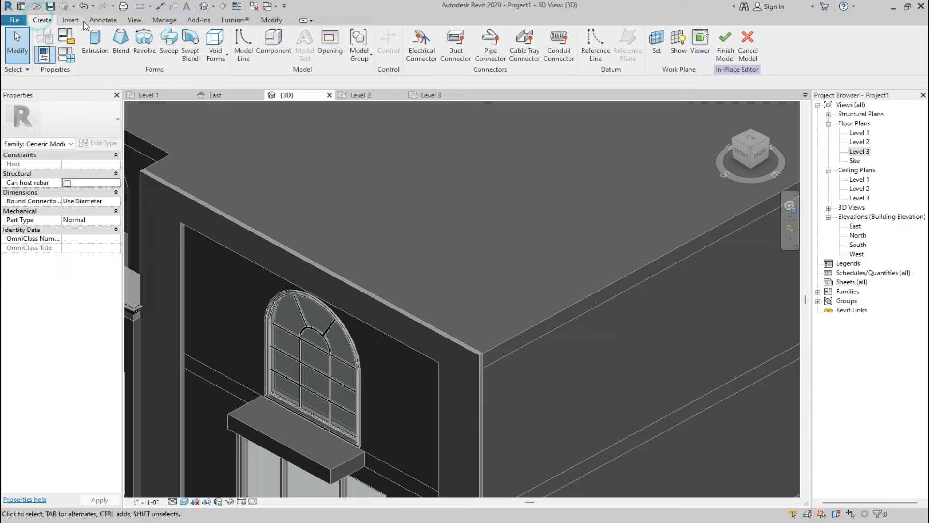
left_click(160, 42)
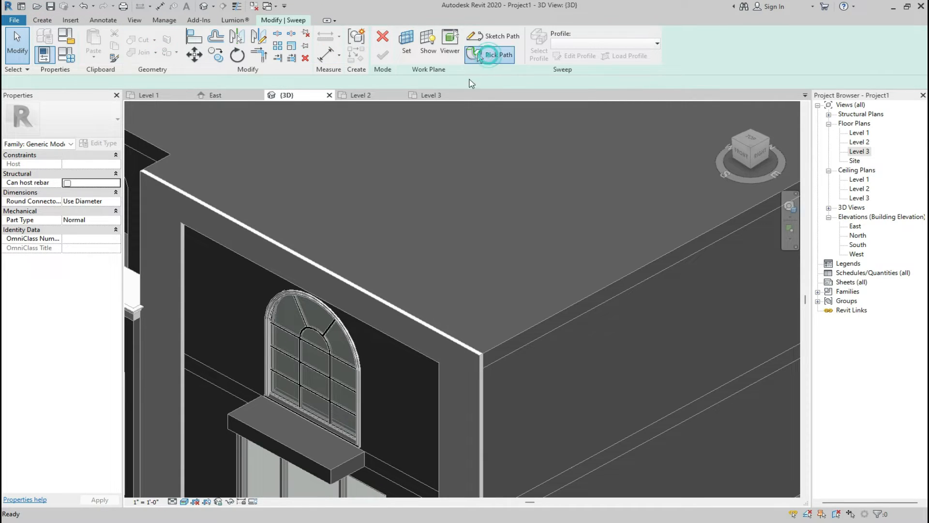
Try to pick the projecting front wall's top edge and the roof slab's remaining top edges as the sweep path.
left_click(494, 54)
left_click(371, 300)
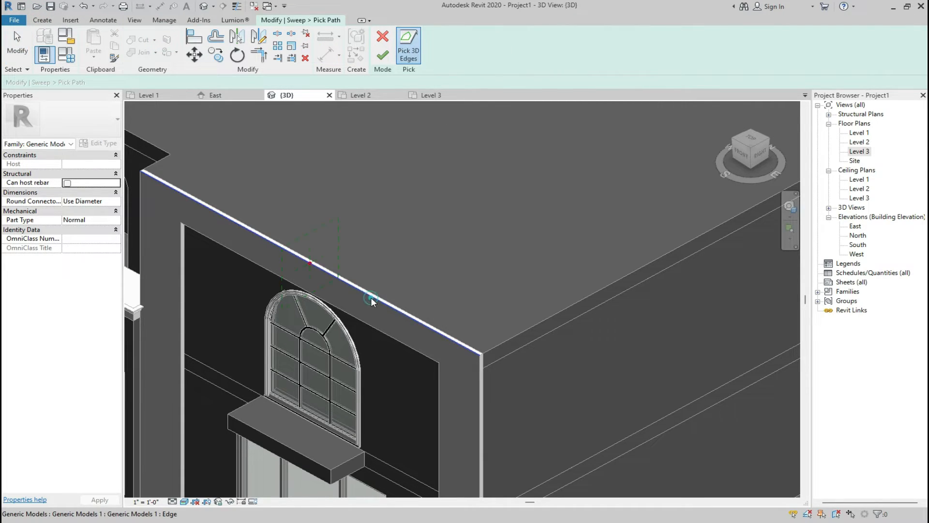
left_click(498, 344)
scroll(516, 405, "down", 3)
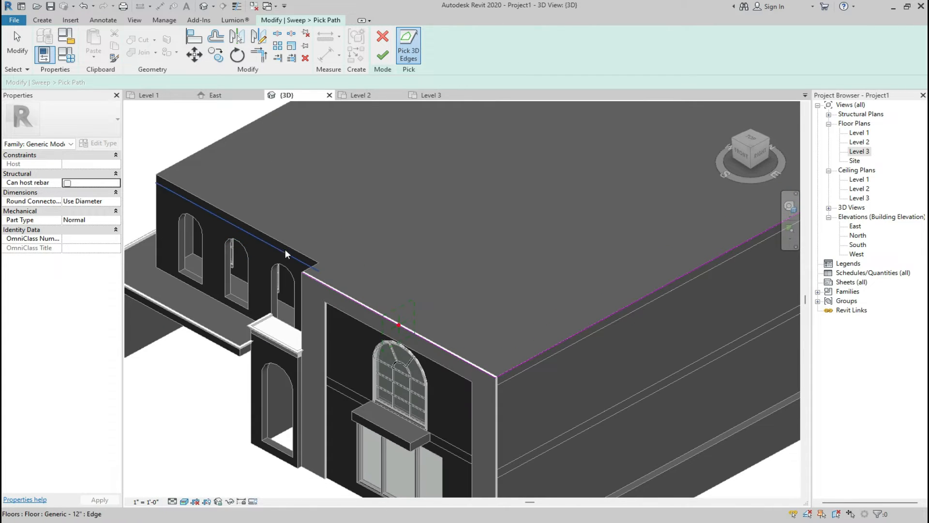
scroll(290, 251, "up", 3)
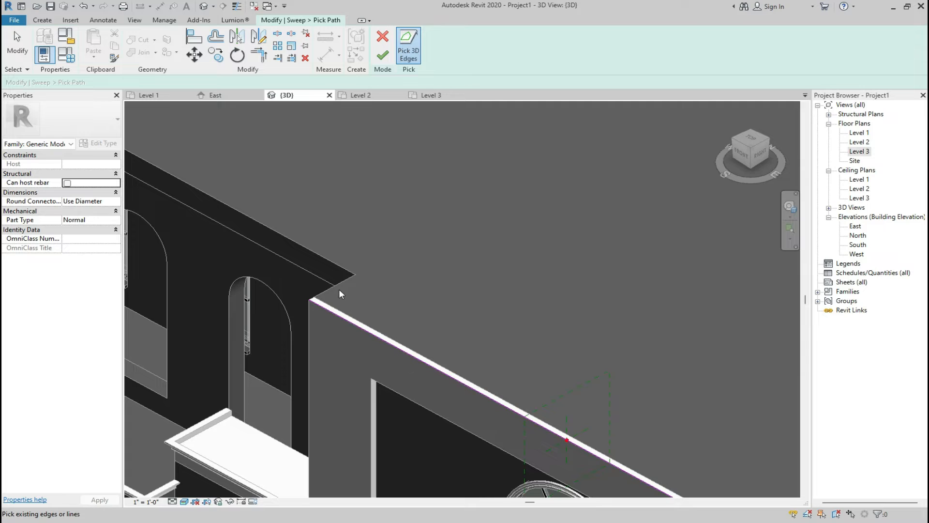
left_click(328, 258)
scroll(295, 358, "down", 1)
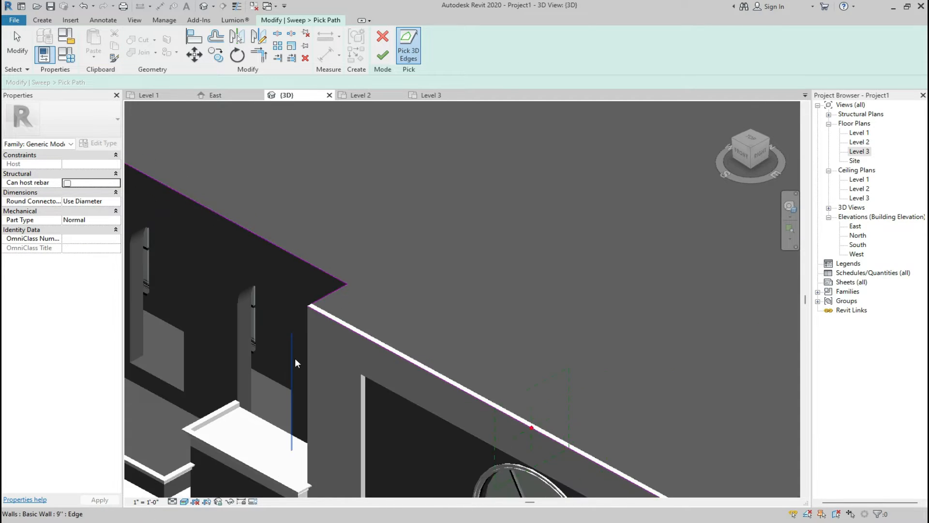
scroll(295, 360, "down", 4)
scroll(219, 323, "down", 2)
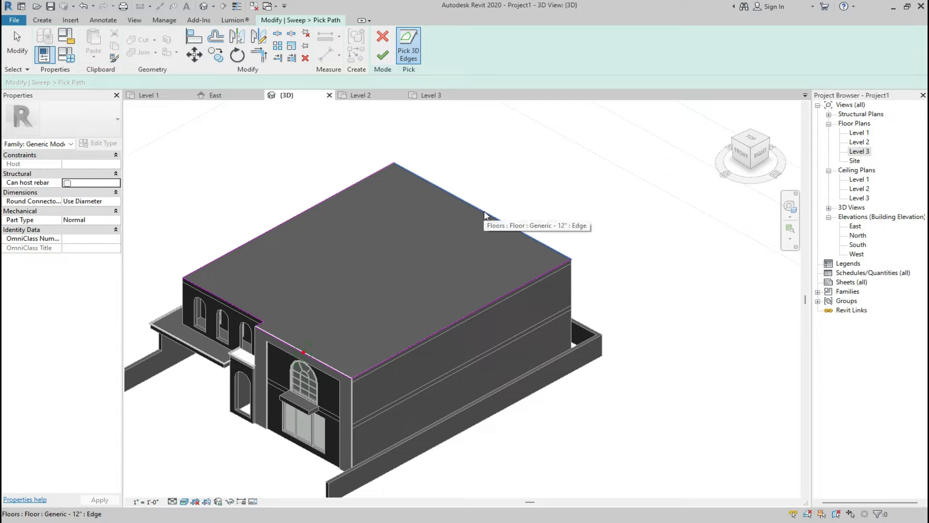
scroll(353, 357, "up", 2)
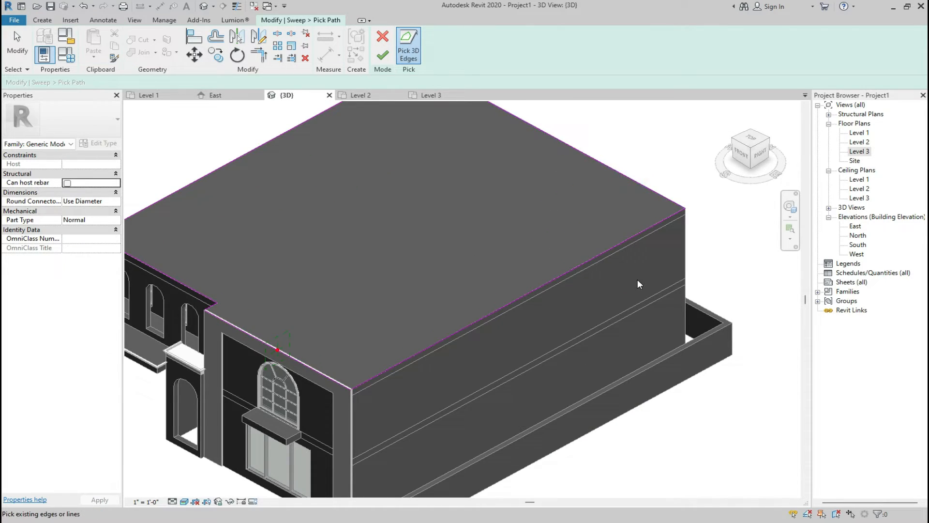
scroll(638, 291, "down", 2)
scroll(454, 387, "up", 4)
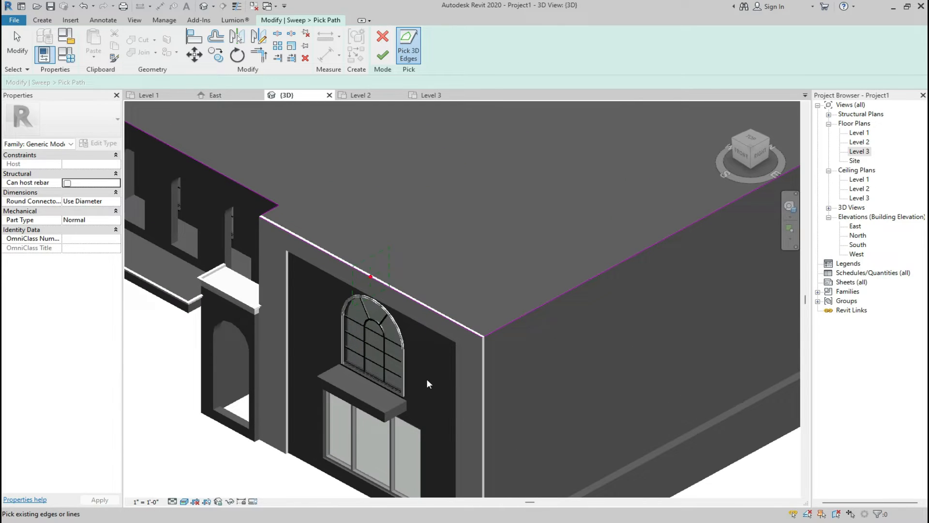
Try to accept the picked roof path from the side view, then quit and discard it.
left_click(761, 155)
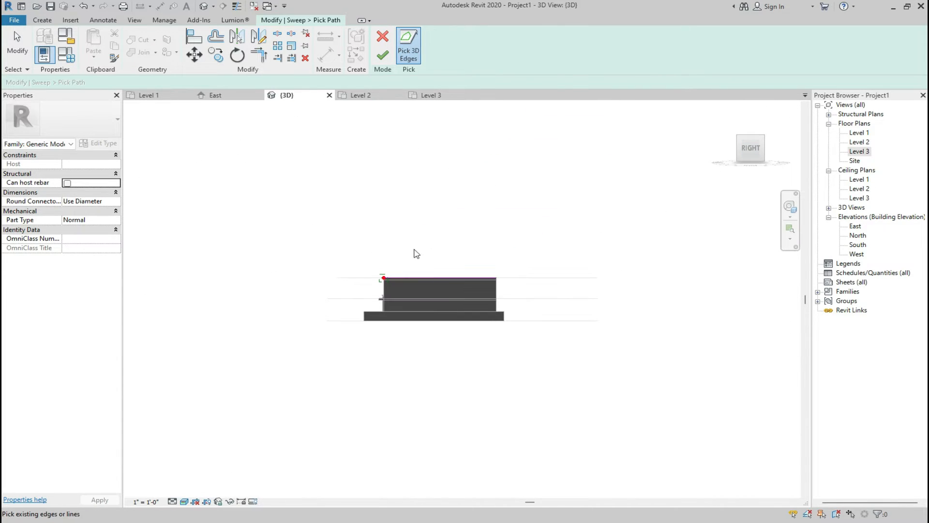
scroll(386, 264, "up", 5)
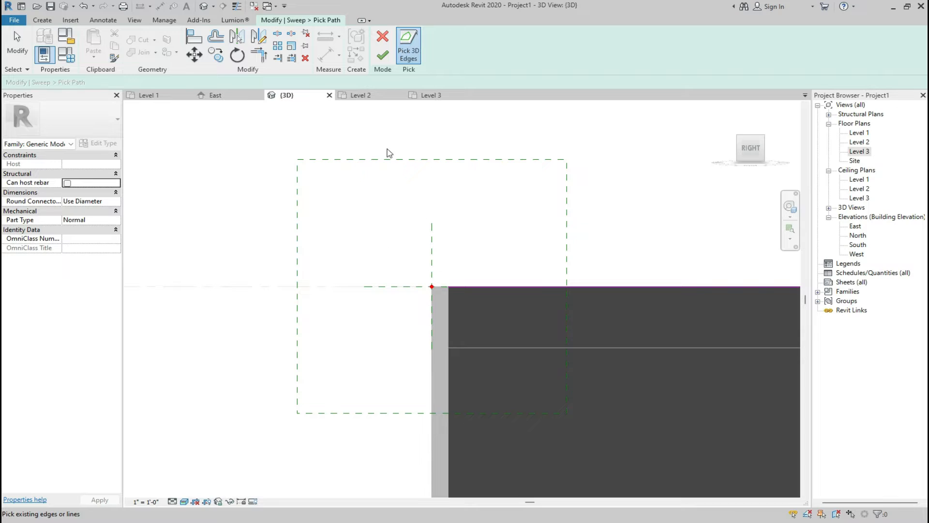
left_click(401, 56)
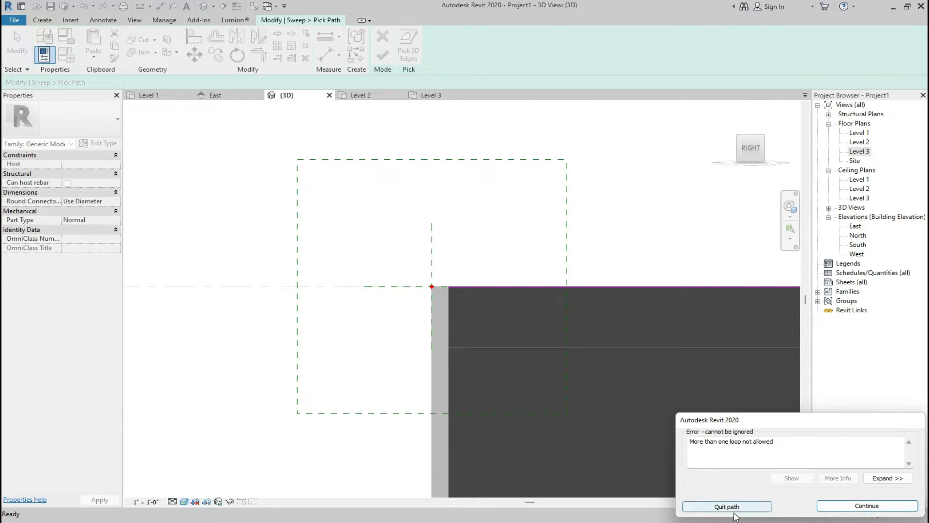
left_click(821, 509)
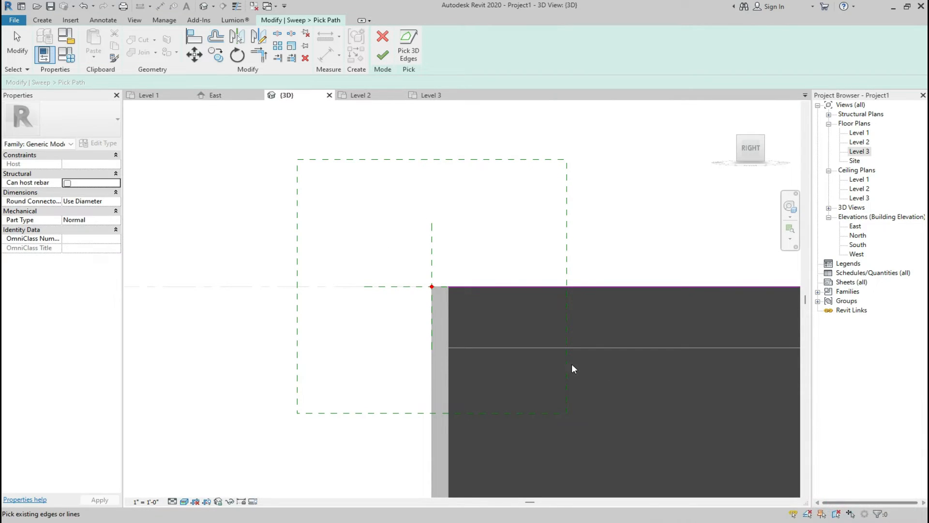
left_click(383, 55)
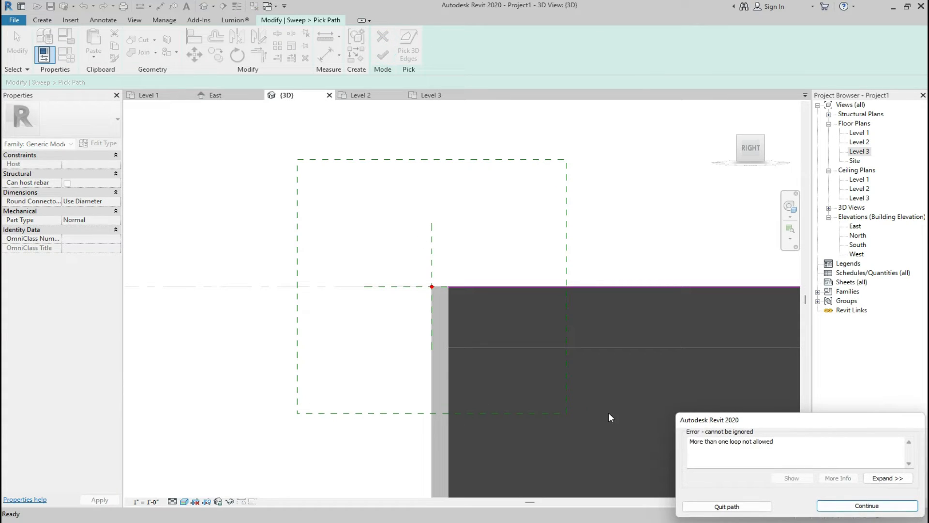
left_click(736, 507)
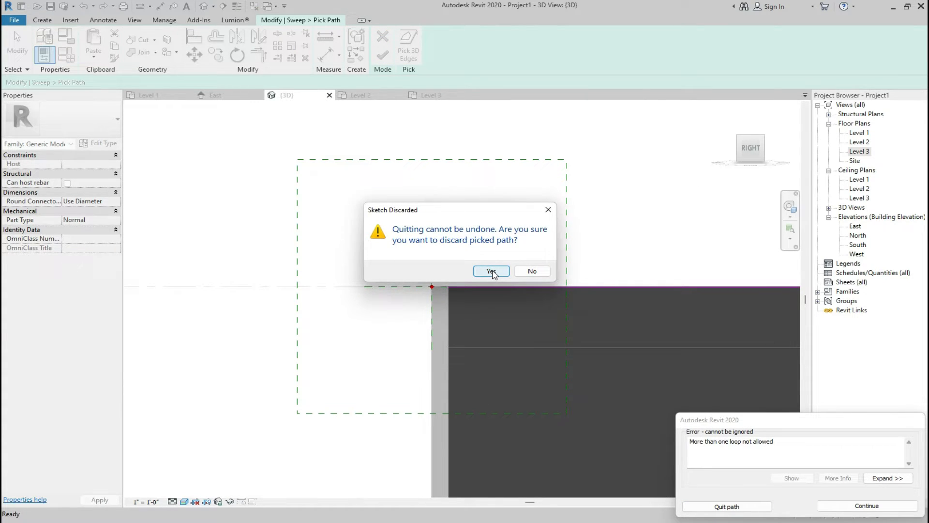
left_click(491, 271)
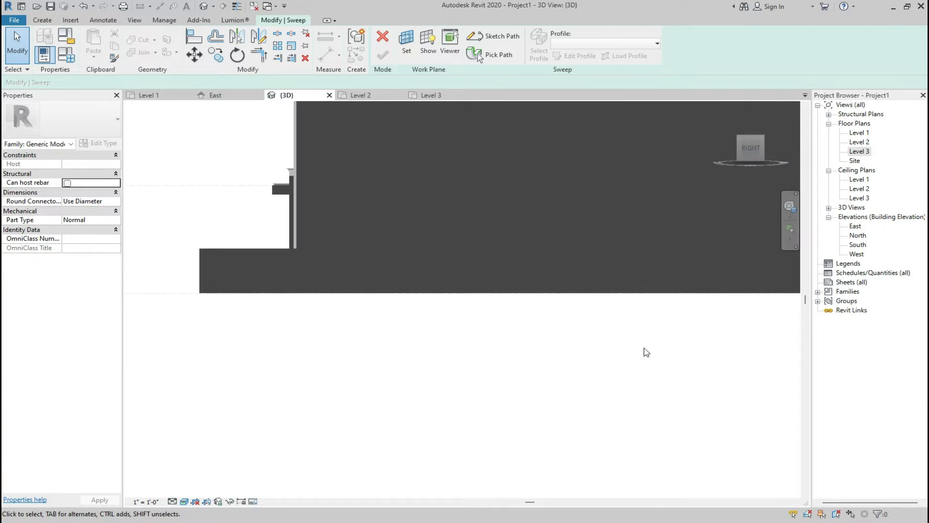
Pick the top edge of the projecting front wall and the adjoining recessed roof edges as a new sweep path.
scroll(621, 382, "down", 5)
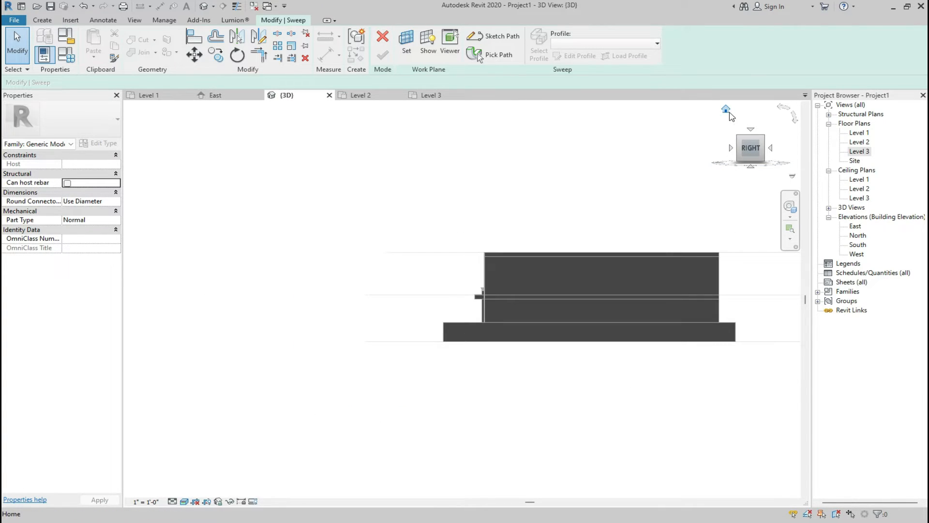
left_click(726, 110)
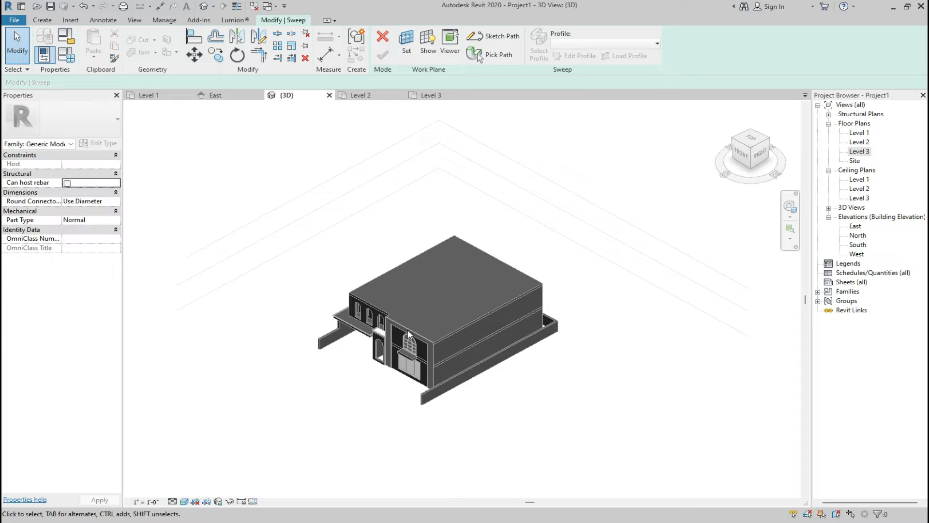
scroll(408, 334, "up", 4)
scroll(387, 271, "up", 2)
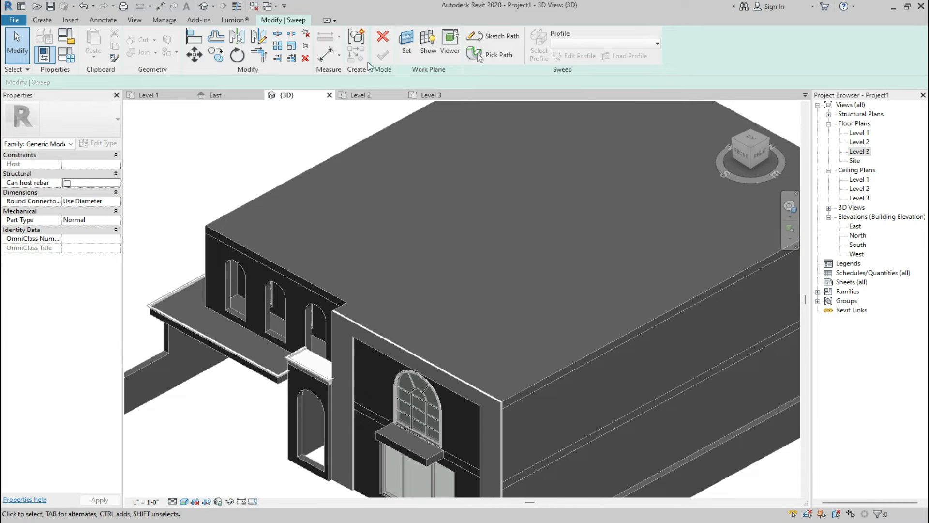
left_click(491, 54)
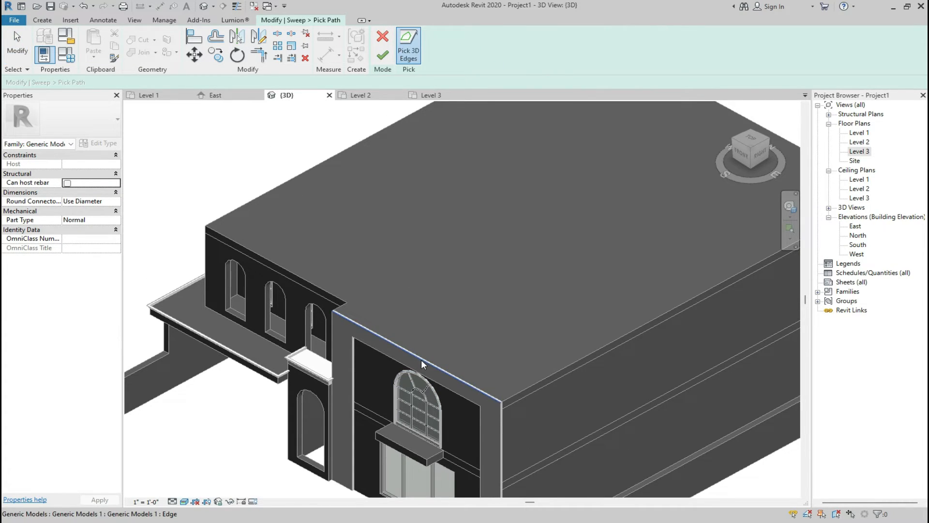
left_click(421, 362)
scroll(353, 322, "up", 4)
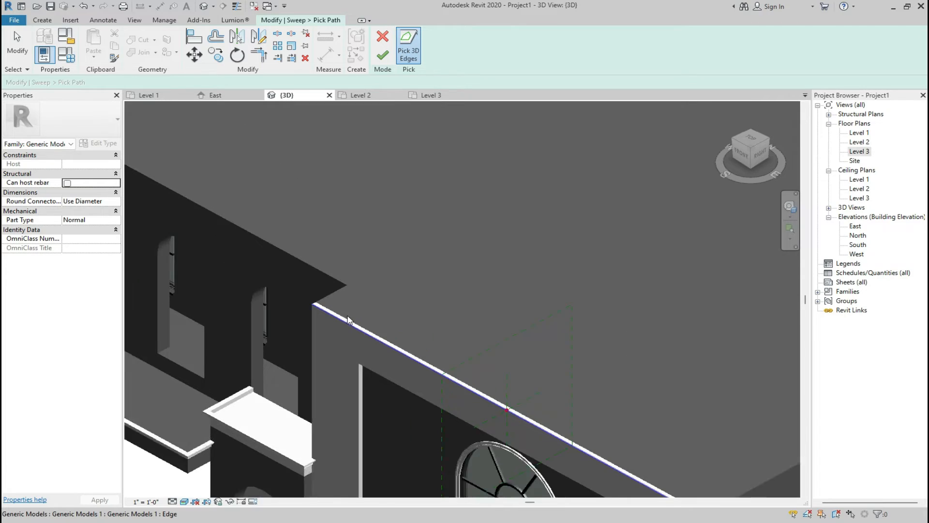
left_click(329, 292)
scroll(353, 380, "down", 2)
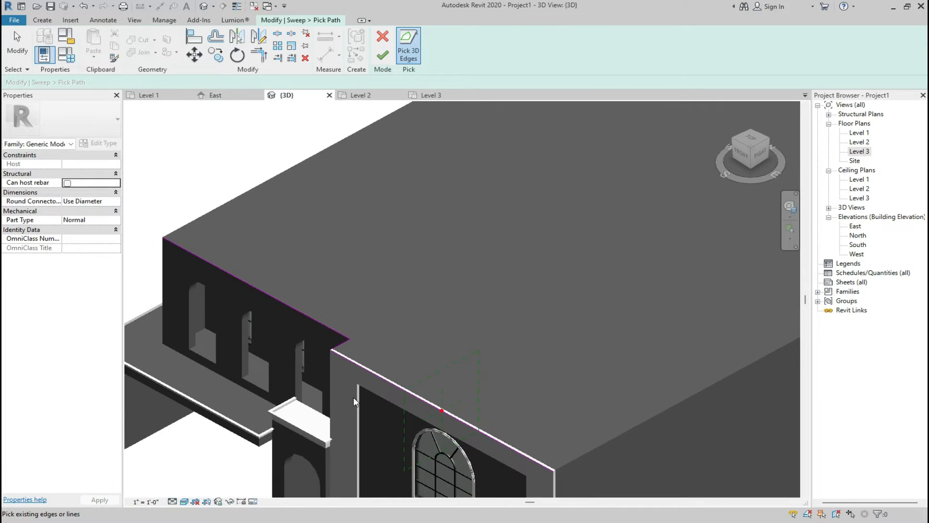
Add the roof slab's two long side edges and its rear edge to the sweep path.
left_click(568, 459)
scroll(450, 473, "down", 4)
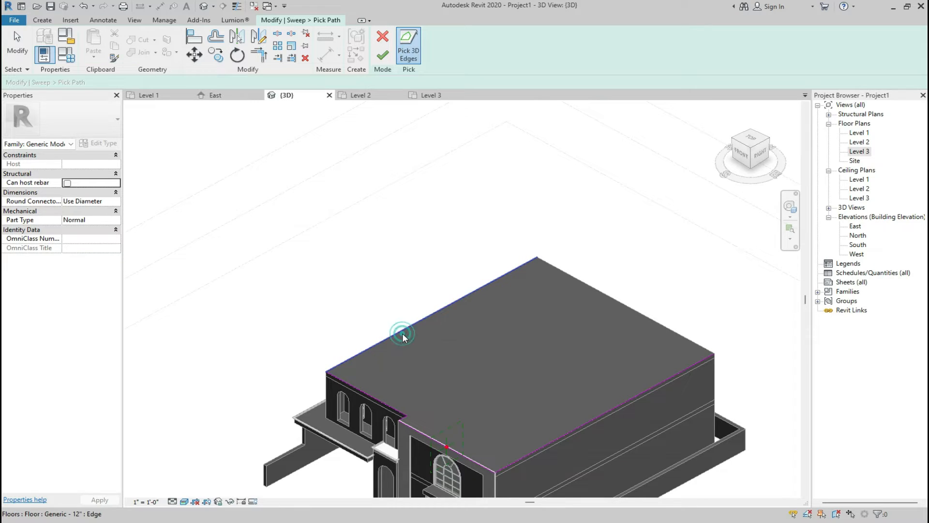
left_click(402, 332)
scroll(338, 368, "up", 4)
scroll(337, 367, "down", 4)
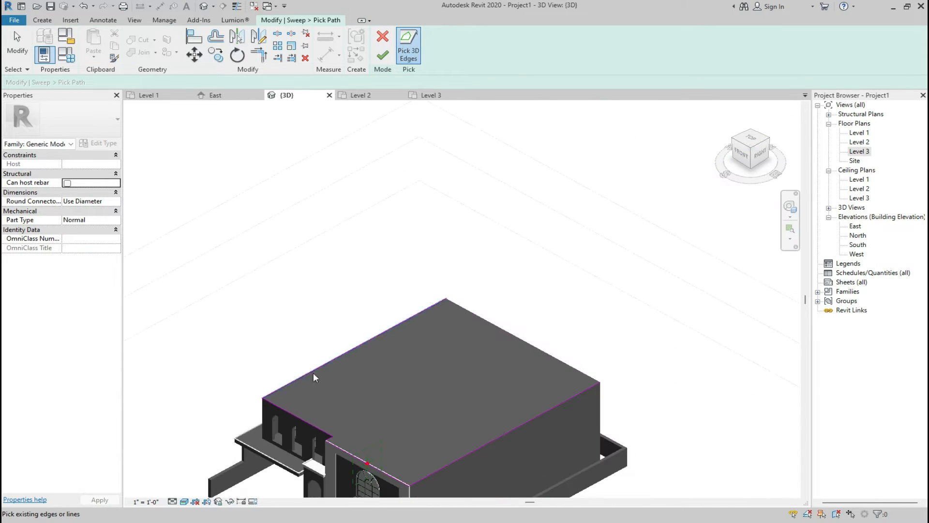
left_click(552, 357)
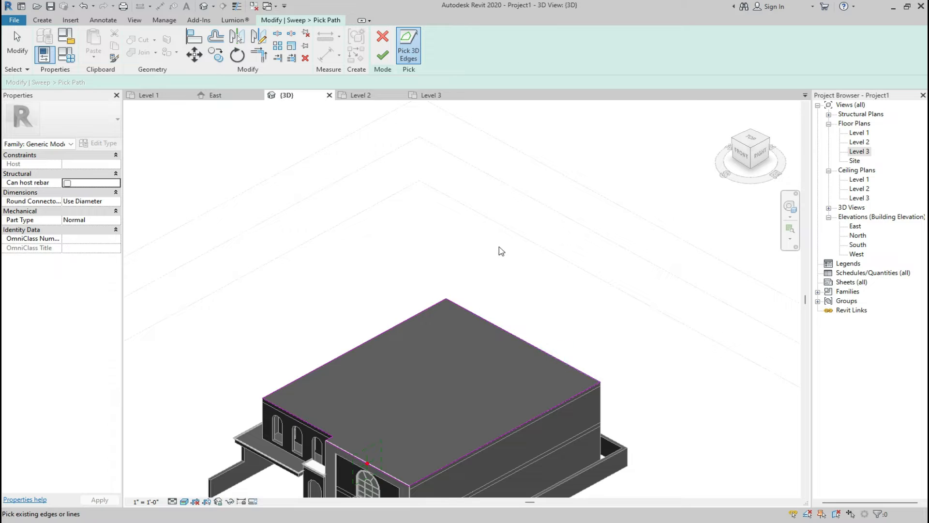
Try to accept the picked roof edges as the sweep path, inspect the projecting wall's corner, and return to editing the path.
scroll(498, 251, "down", 2)
scroll(428, 380, "up", 5)
left_click(421, 393)
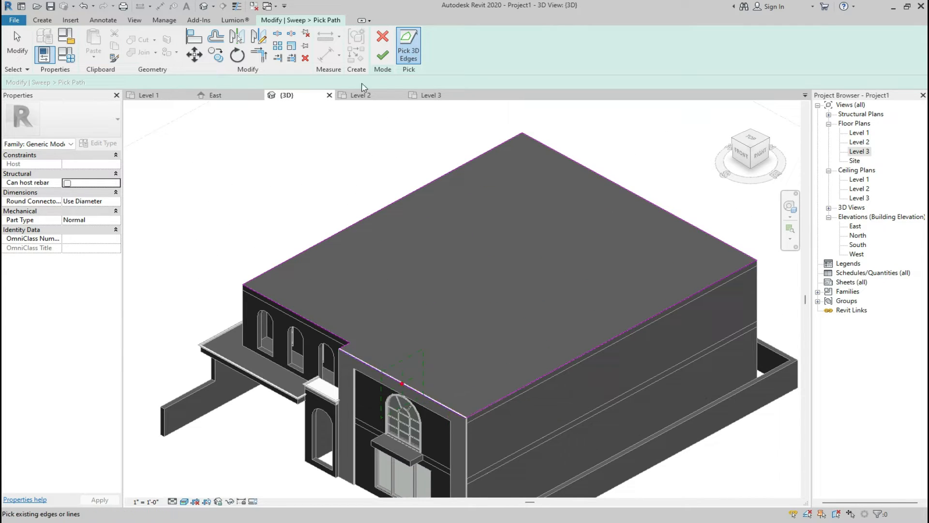
left_click(381, 57)
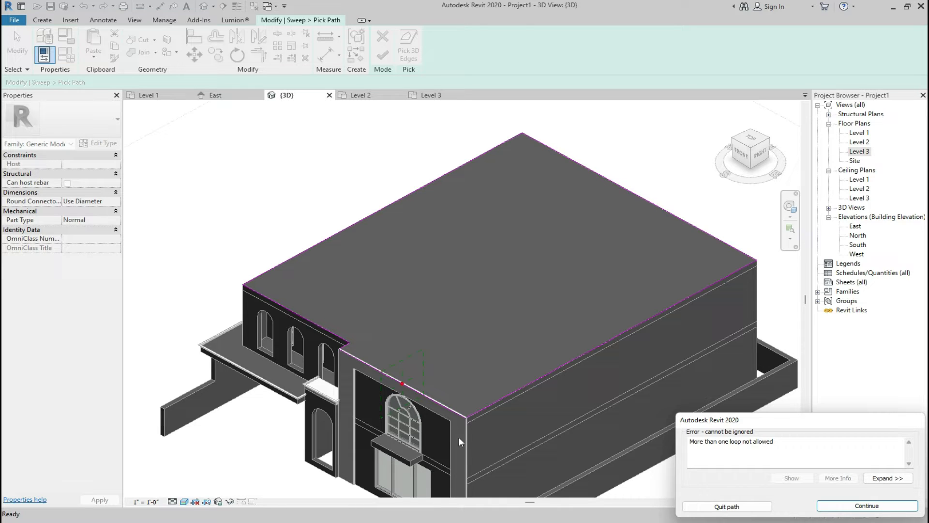
scroll(397, 386, "up", 8)
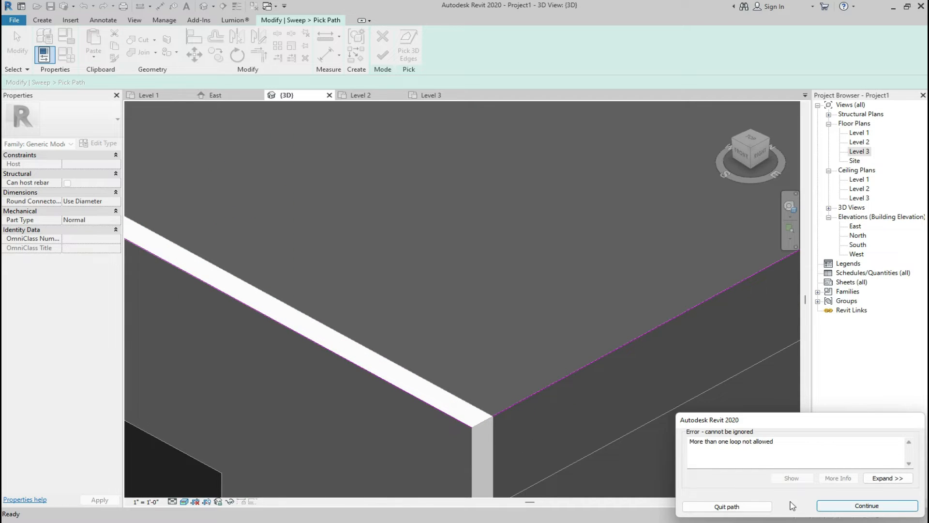
left_click(847, 505)
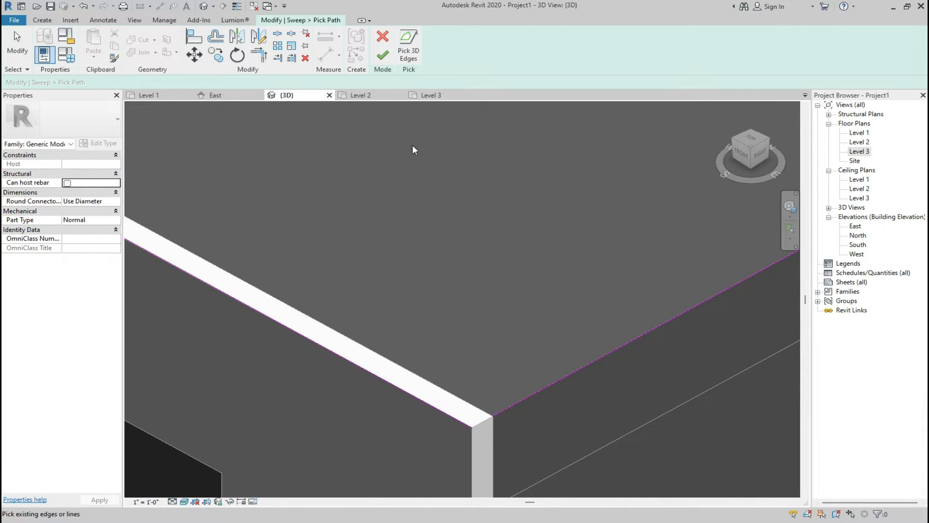
Close the short gaps at both ends of the projecting front wall's top edge and accept the sweep path.
left_click(409, 48)
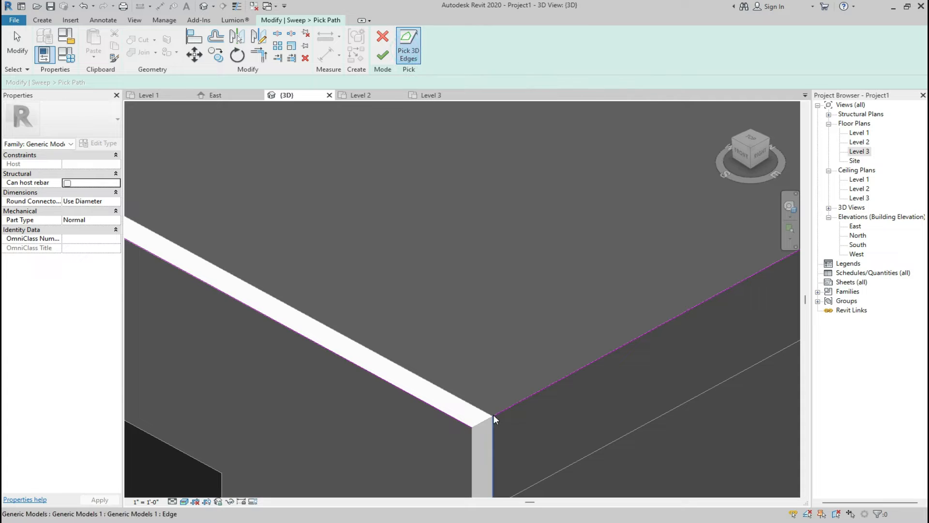
scroll(546, 417, "down", 5)
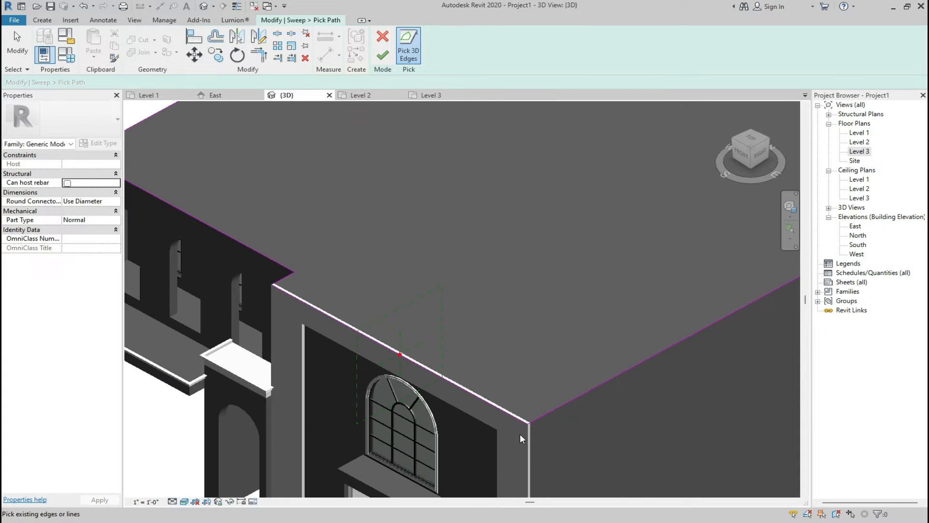
scroll(298, 286, "up", 5)
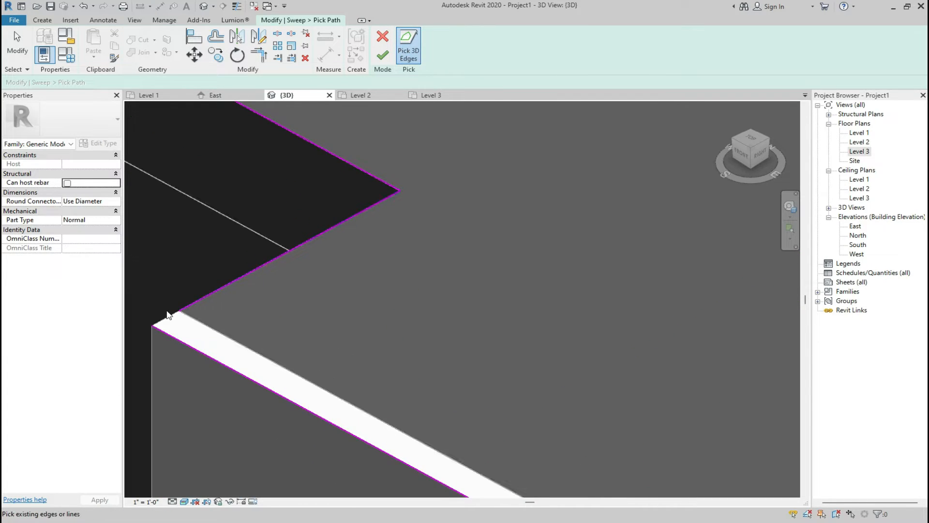
scroll(301, 280, "down", 5)
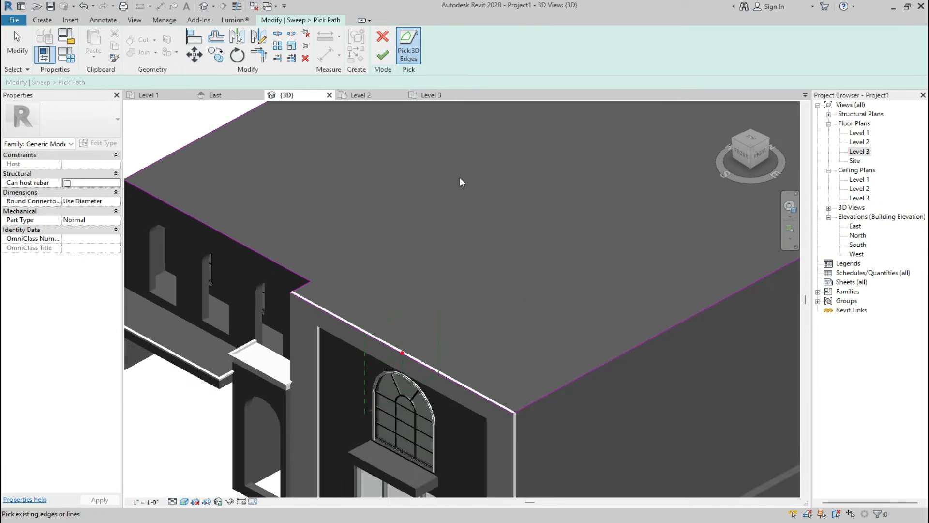
left_click(382, 55)
scroll(480, 274, "down", 3)
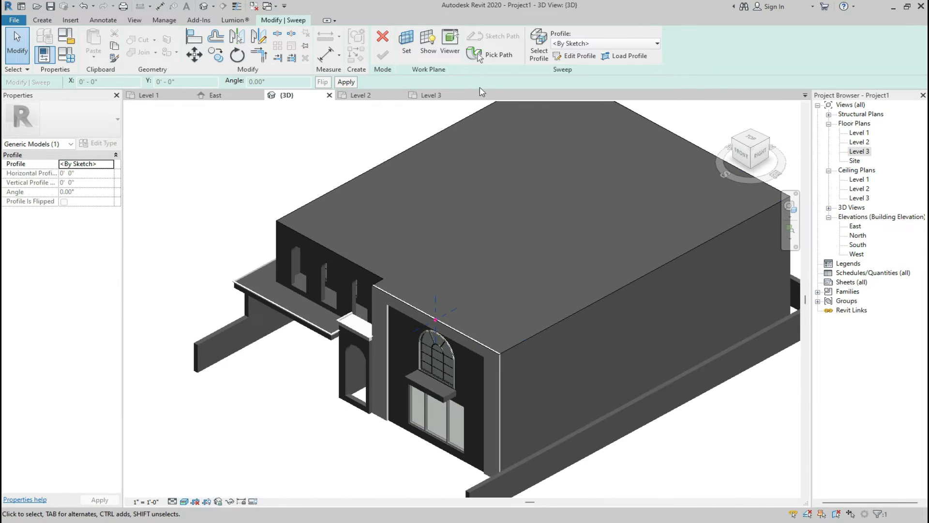
Open the sweep's profile sketch for editing, viewed from the right side at the front wall's top corner.
scroll(480, 275, "up", 1)
left_click(576, 56)
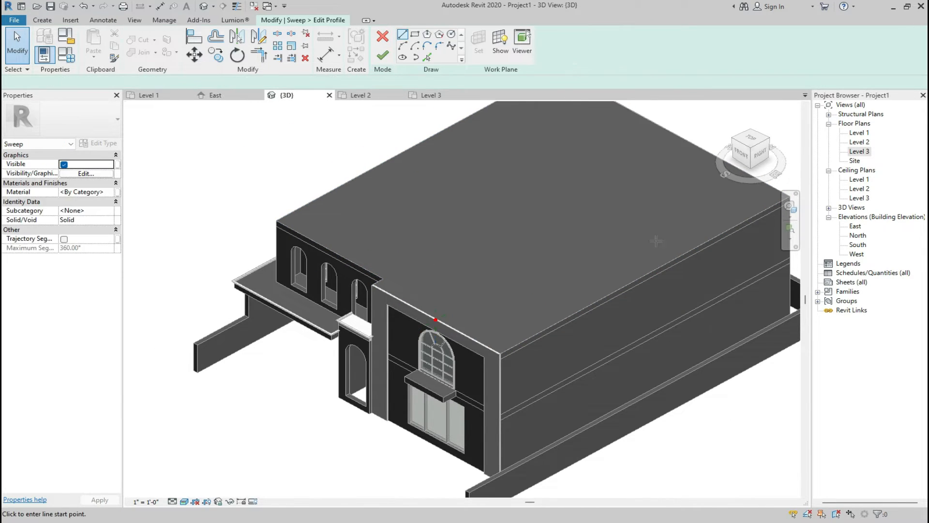
left_click(759, 154)
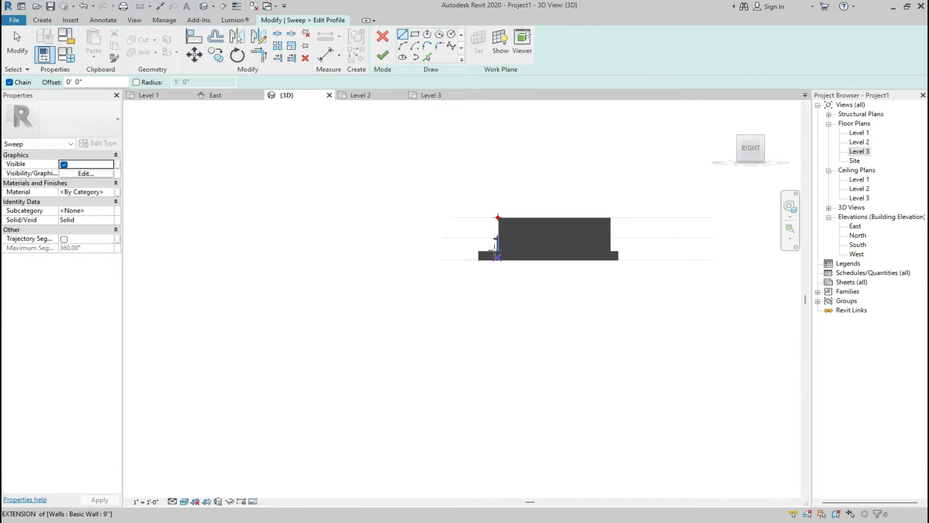
scroll(386, 275, "up", 3)
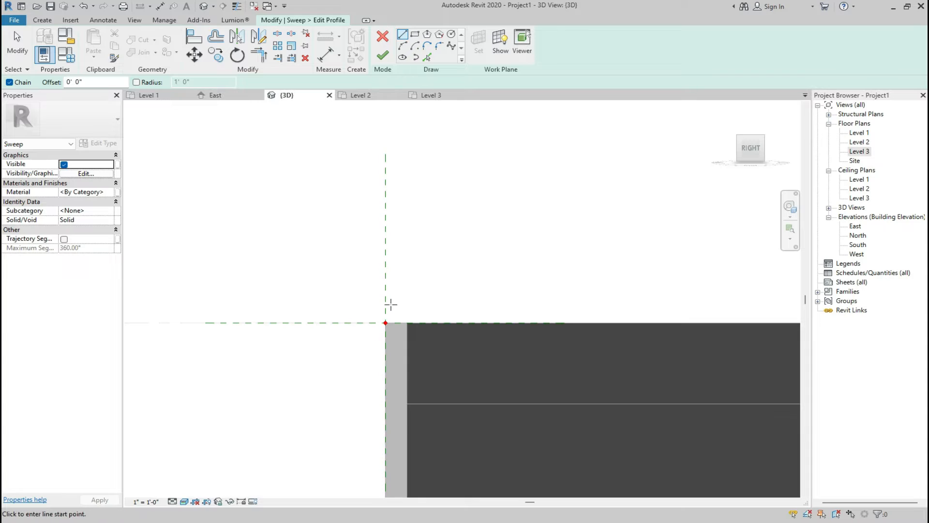
left_click(382, 55)
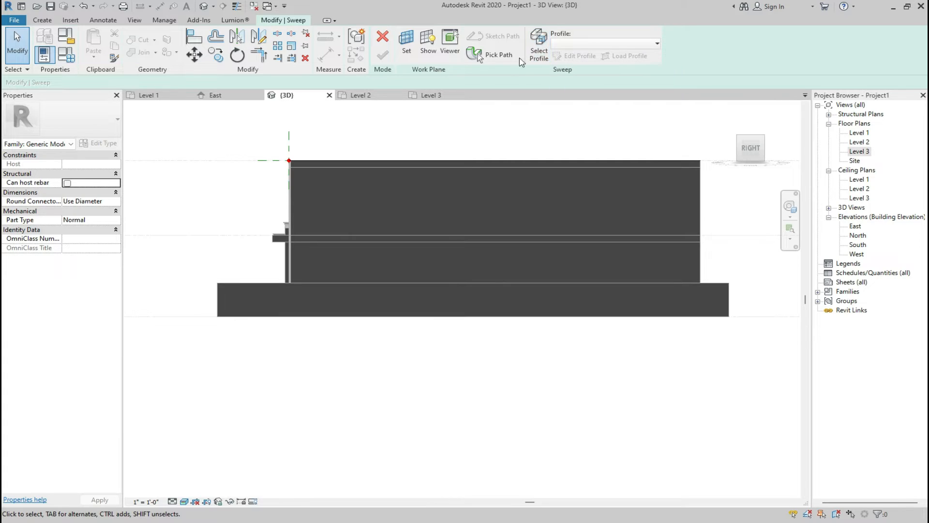
left_click(540, 54)
scroll(284, 152, "up", 5)
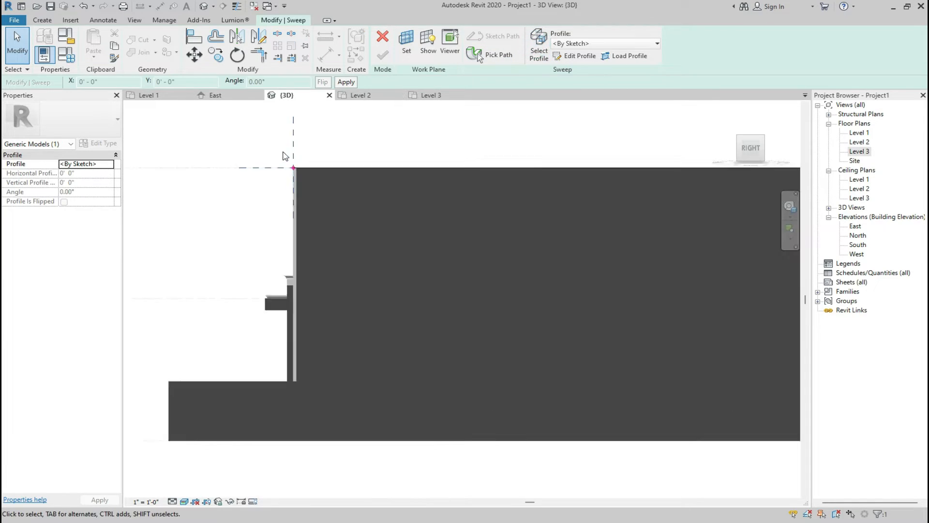
left_click(284, 174)
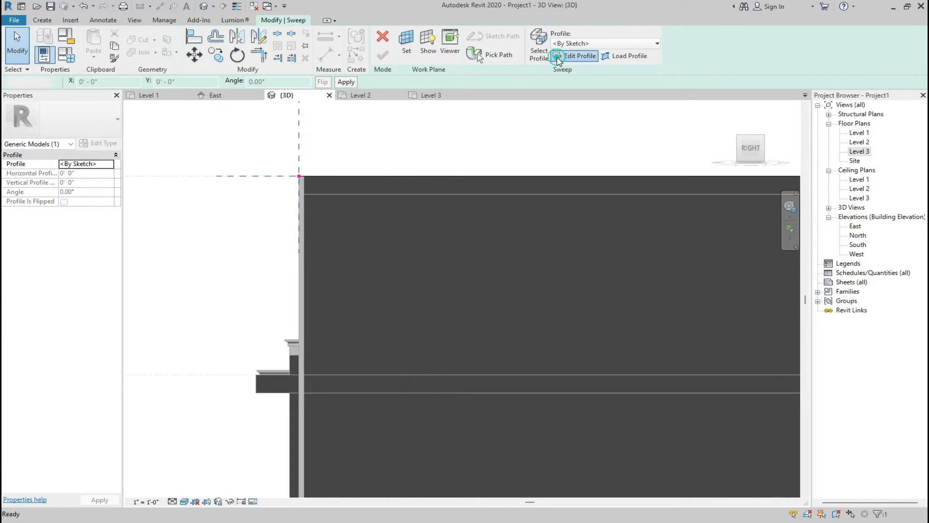
left_click(575, 56)
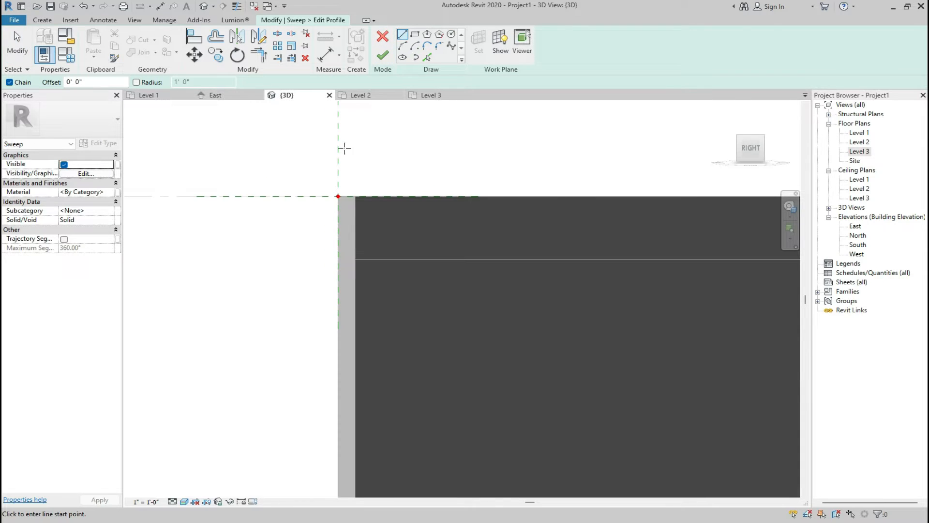
Draw the profile's vertical back line about 2'-0" long through the path point and a top line about 1'-7" outward from its upper end.
left_click(338, 196)
scroll(334, 312, "up", 2)
scroll(335, 312, "down", 5)
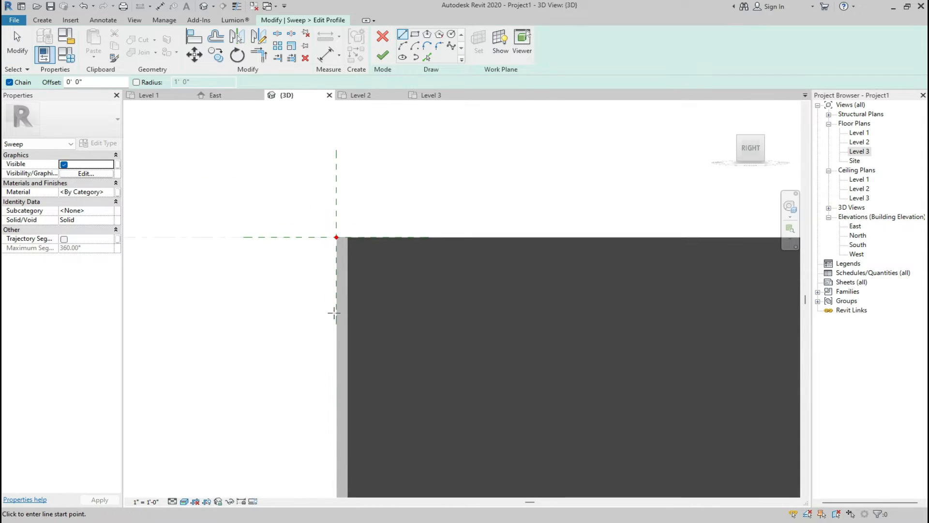
scroll(338, 203, "up", 4)
scroll(316, 482, "down", 2)
scroll(321, 305, "up", 1)
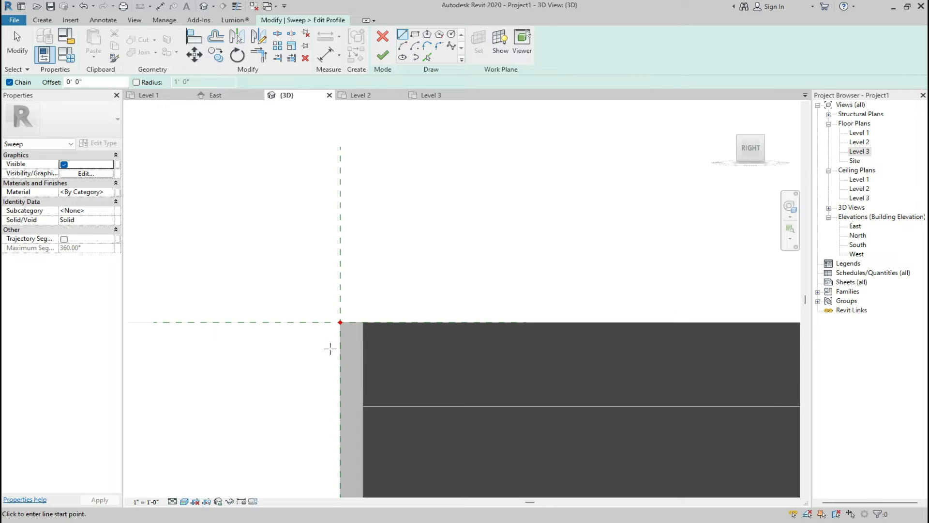
left_click(340, 372)
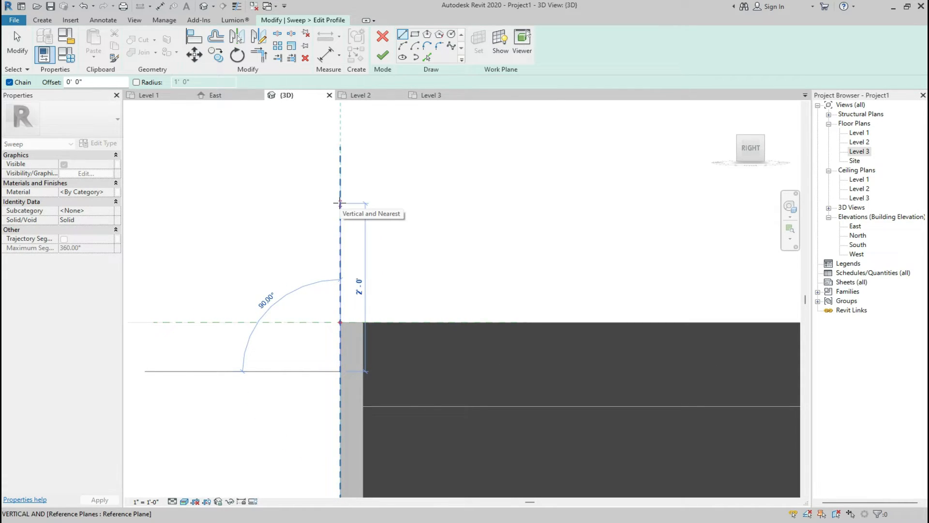
left_click(341, 202)
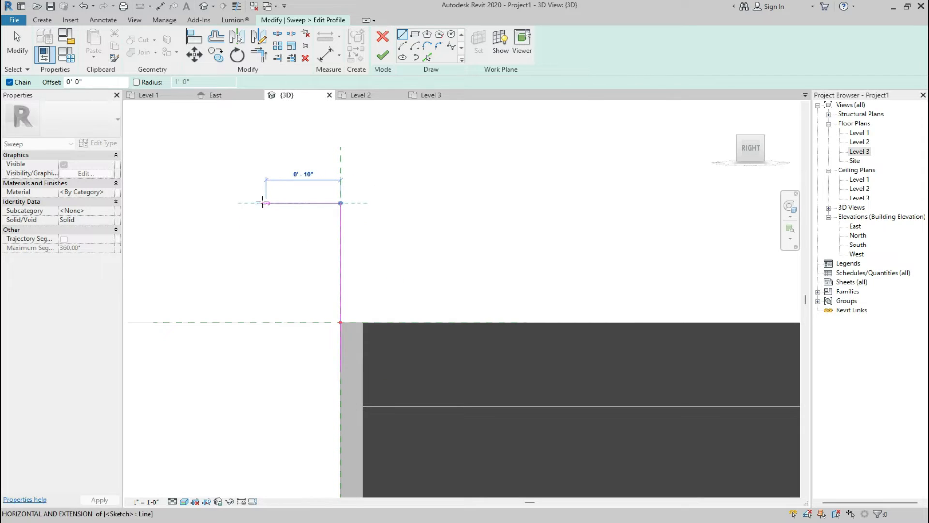
left_click(199, 203)
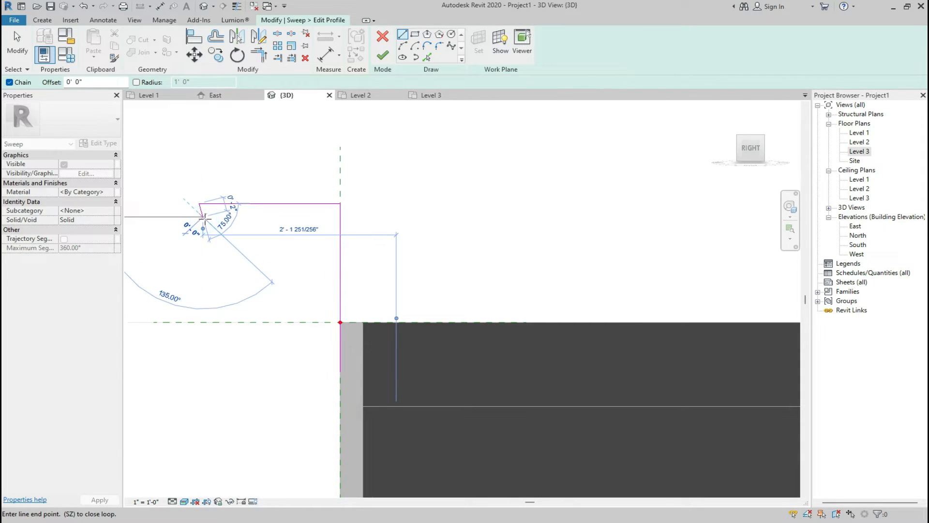
Draw the upper steps from the top line's outer end: about 2" down, 2" inward, 2" down, and a short stub inward.
key("Escape")
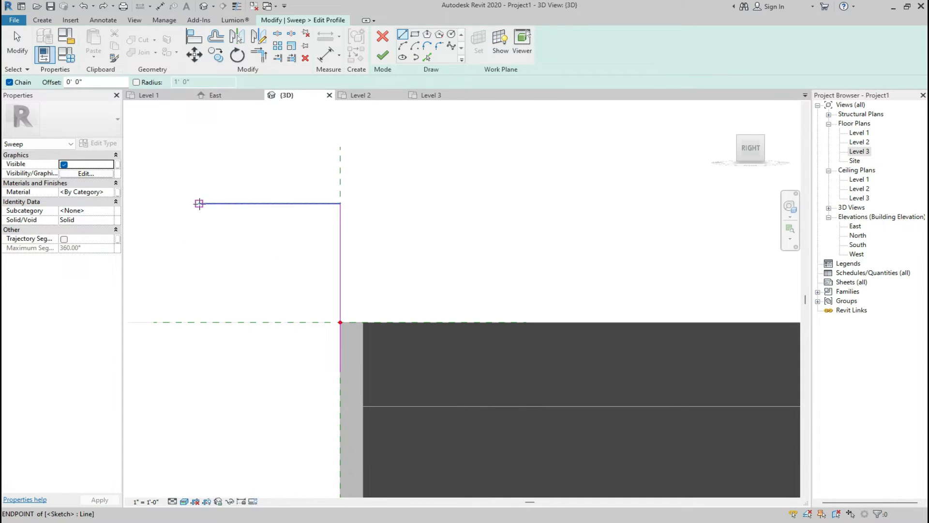
left_click(199, 203)
left_click(199, 217)
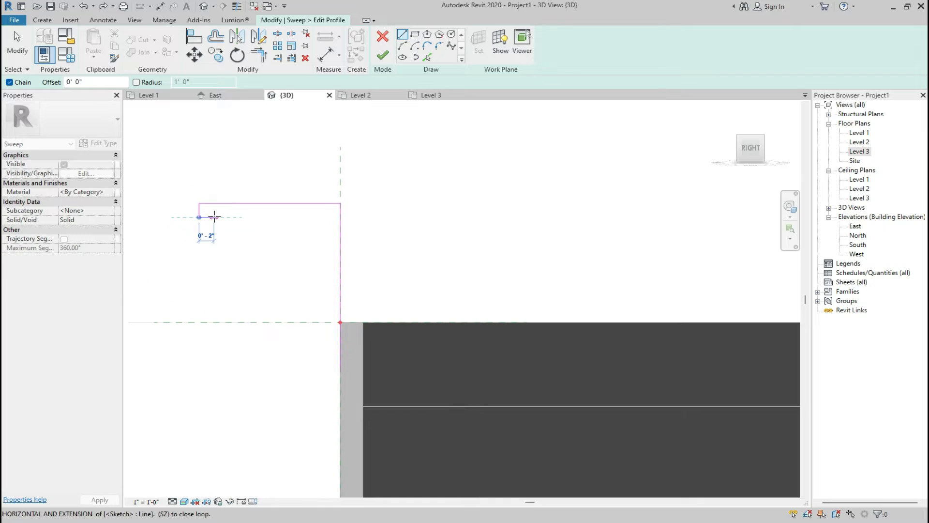
left_click(213, 217)
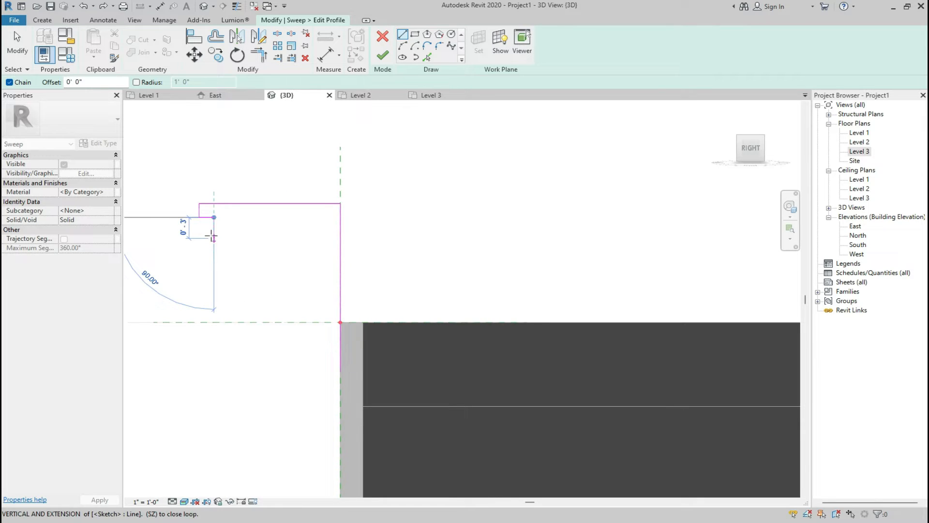
left_click(214, 232)
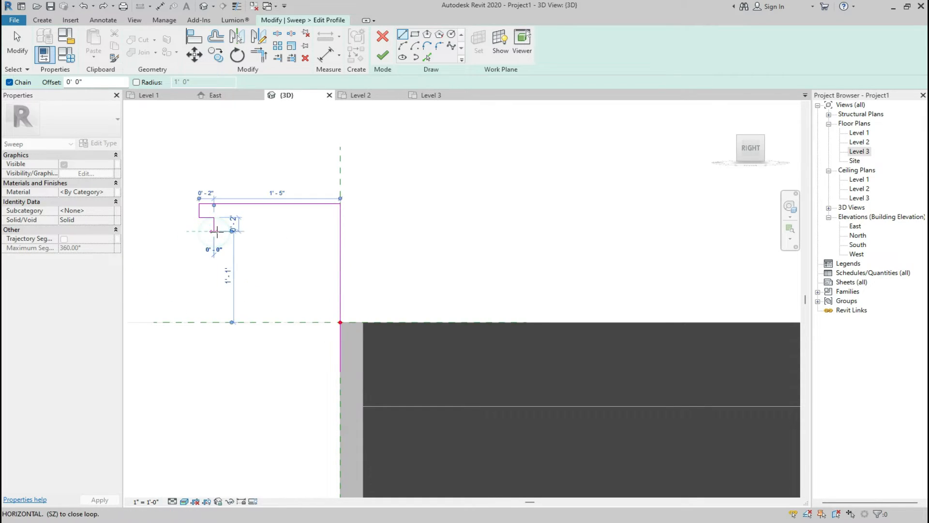
left_click(222, 231)
key("Escape")
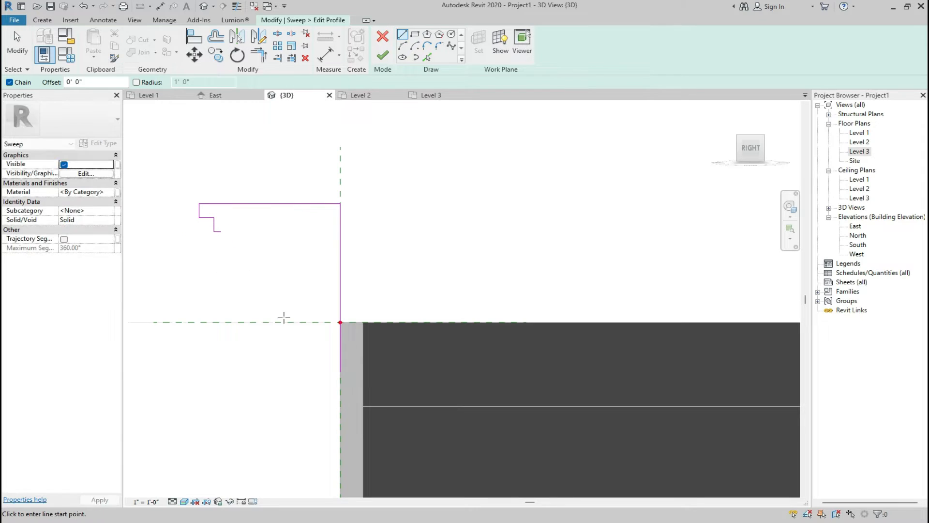
Draw the lower steps from the back line's bottom end: about 3" outward, 2" up, and a second small step outward and up.
left_click(340, 322)
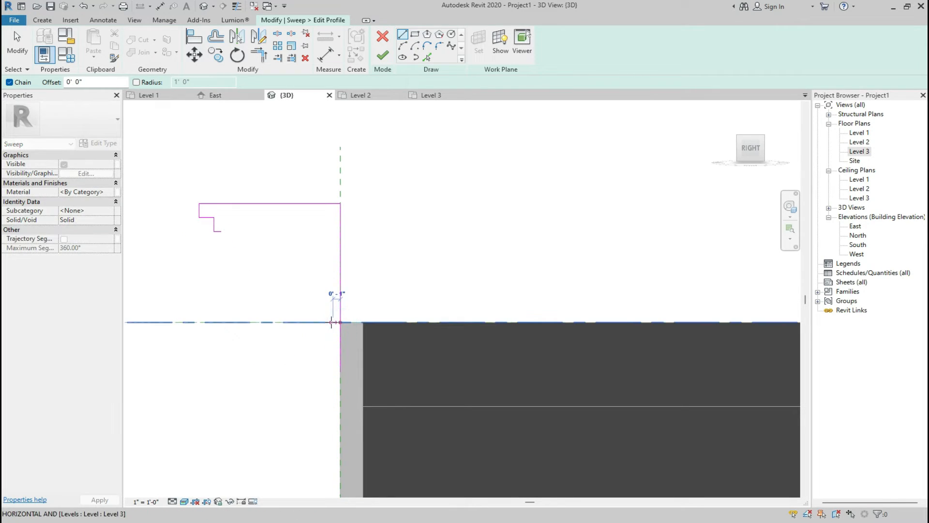
key("Escape")
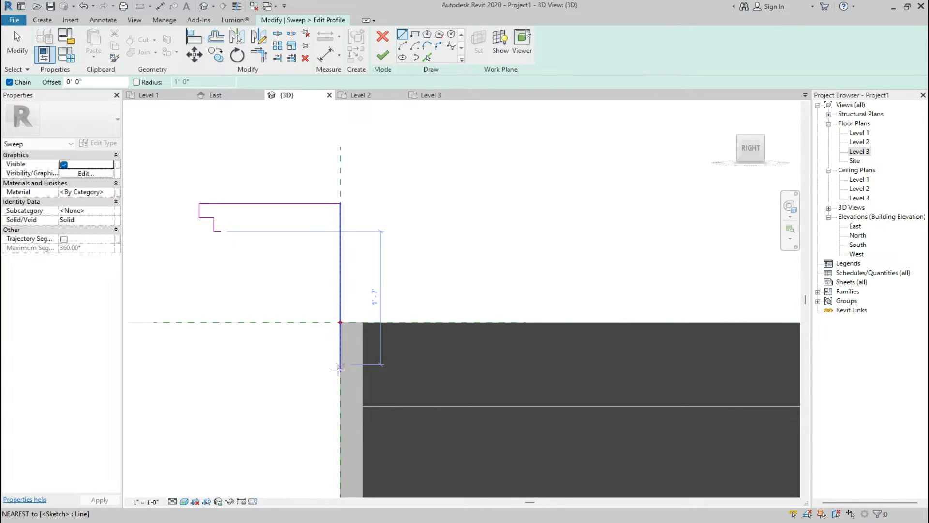
left_click(340, 371)
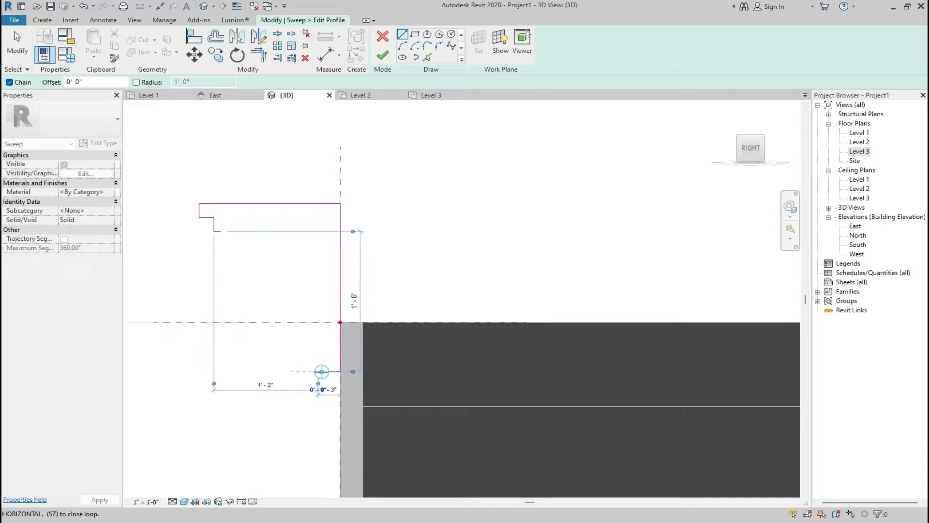
left_click(318, 371)
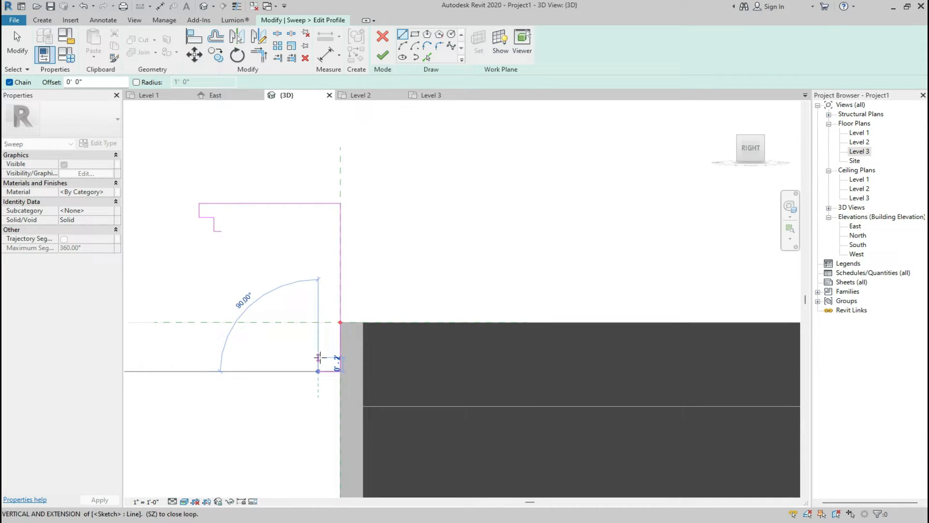
left_click(319, 357)
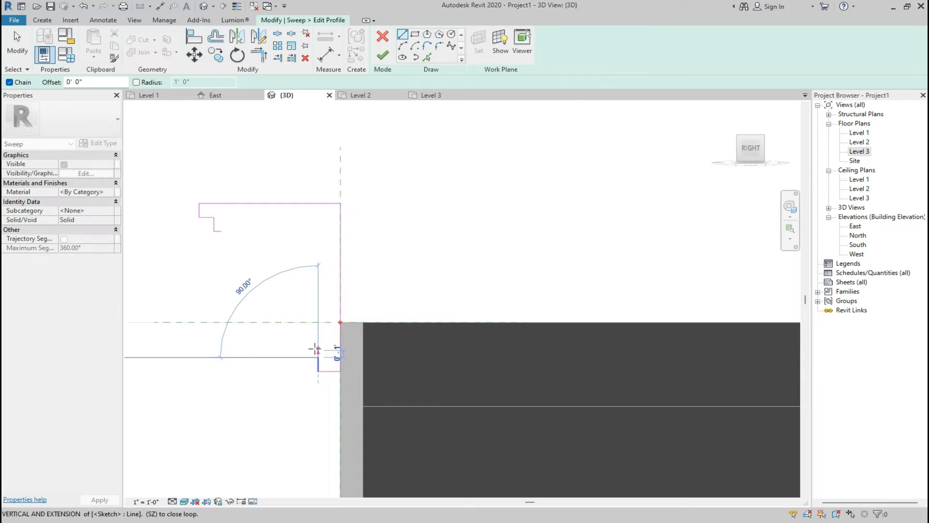
scroll(315, 349, "up", 5)
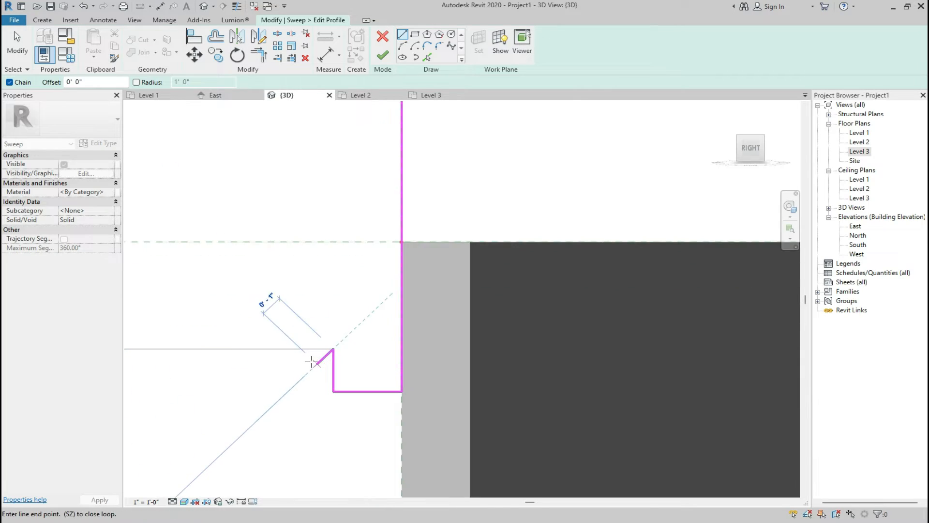
left_click(281, 344)
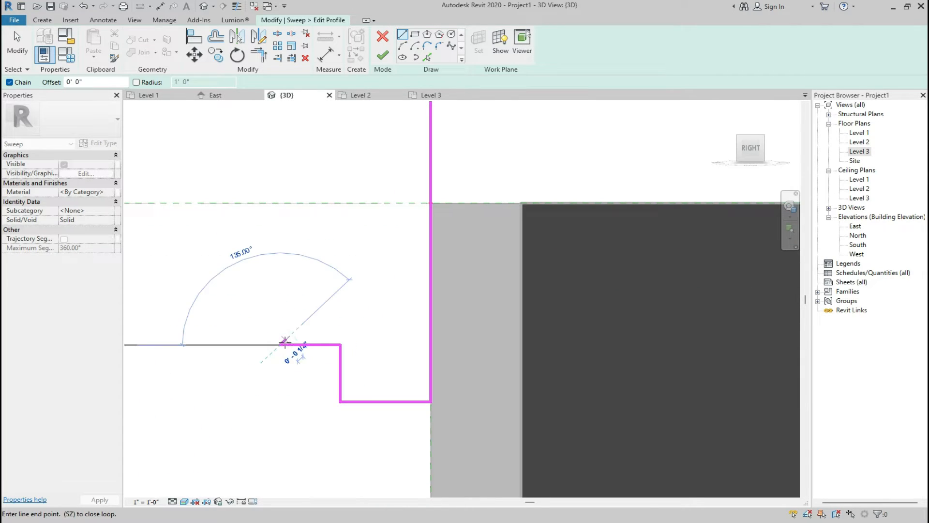
left_click(281, 296)
scroll(294, 313, "down", 5)
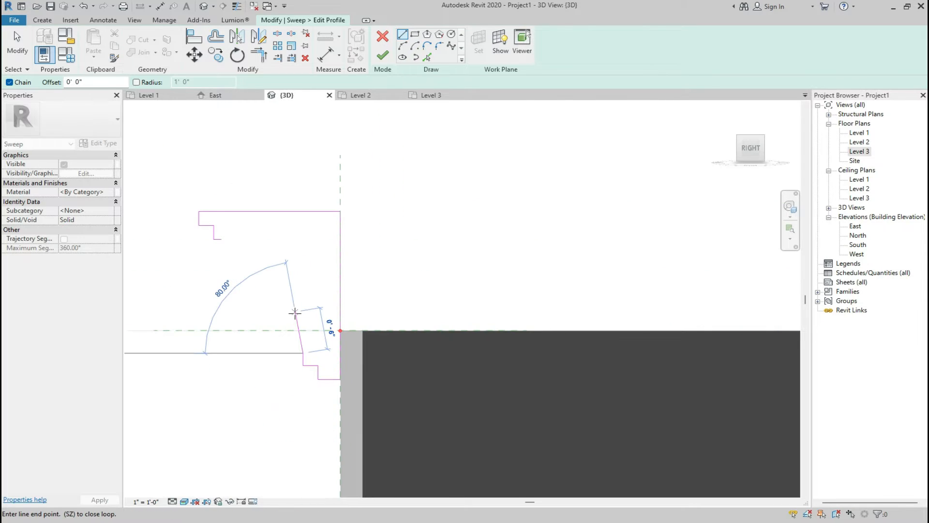
key("Escape")
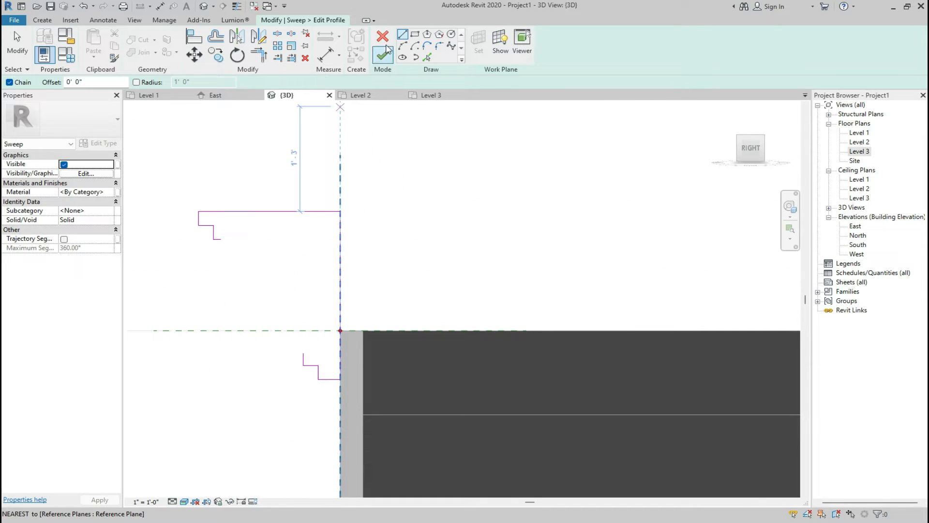
Close the profile with a concave arc of about 1'-5 1/2" radius between the upper stub and the lower steps, and finish the profile sketch.
left_click(403, 45)
left_click(220, 237)
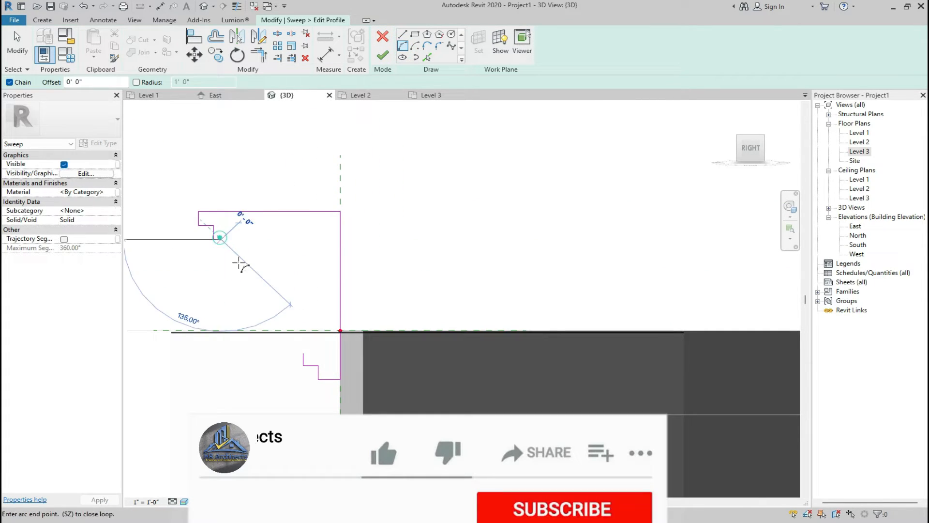
left_click(302, 356)
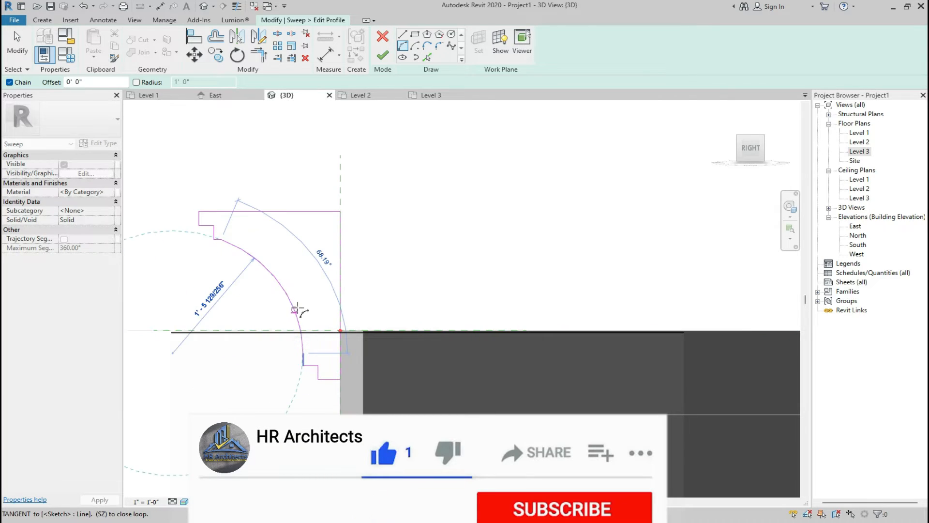
key("Escape")
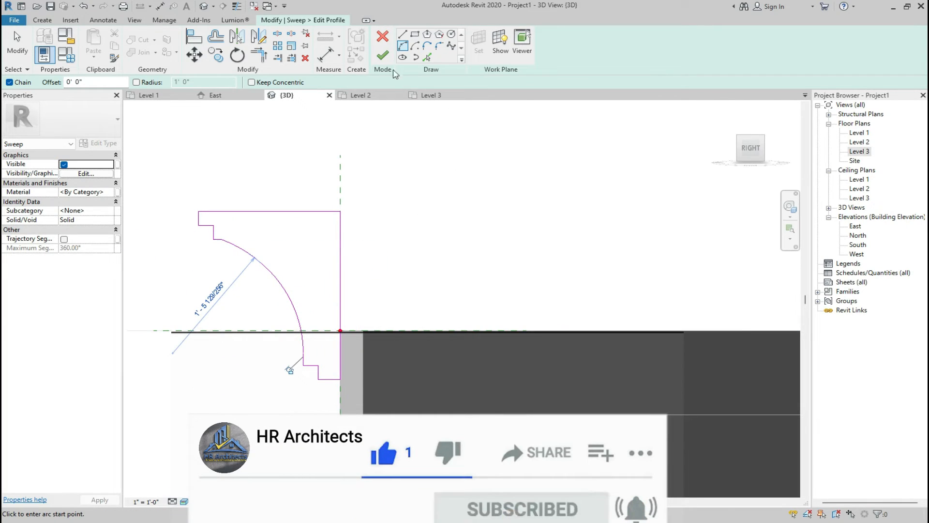
left_click(387, 61)
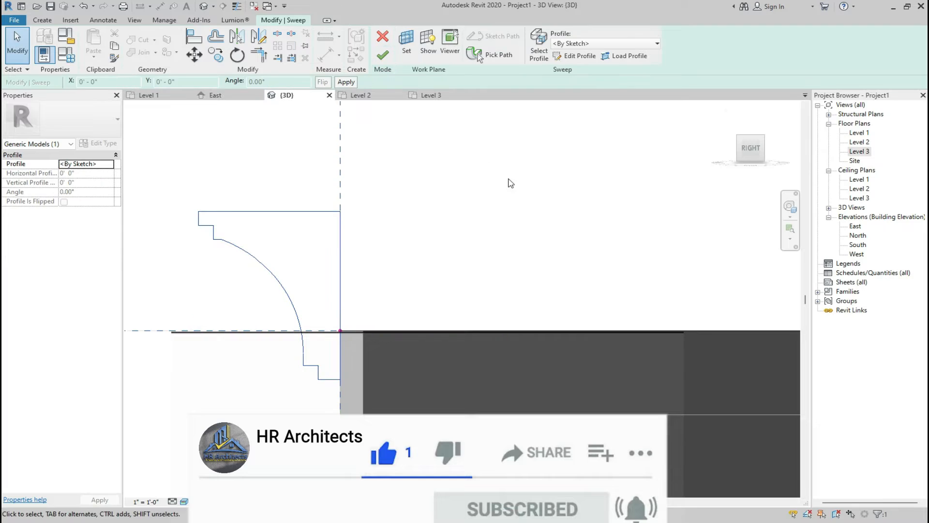
Complete the cornice sweep around the roof edge and inspect it in an angled 3D view and from the front.
left_click(726, 109)
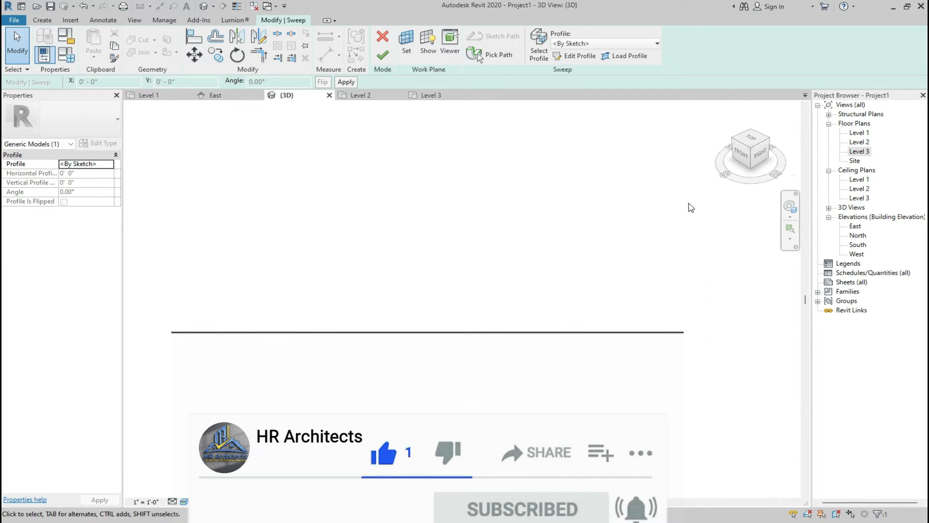
left_click(383, 55)
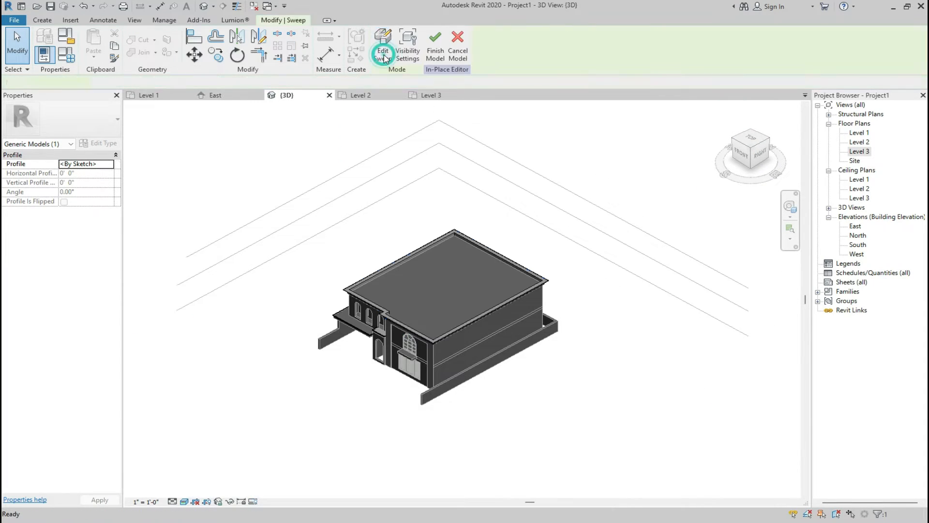
scroll(382, 330, "up", 5)
scroll(389, 330, "up", 3)
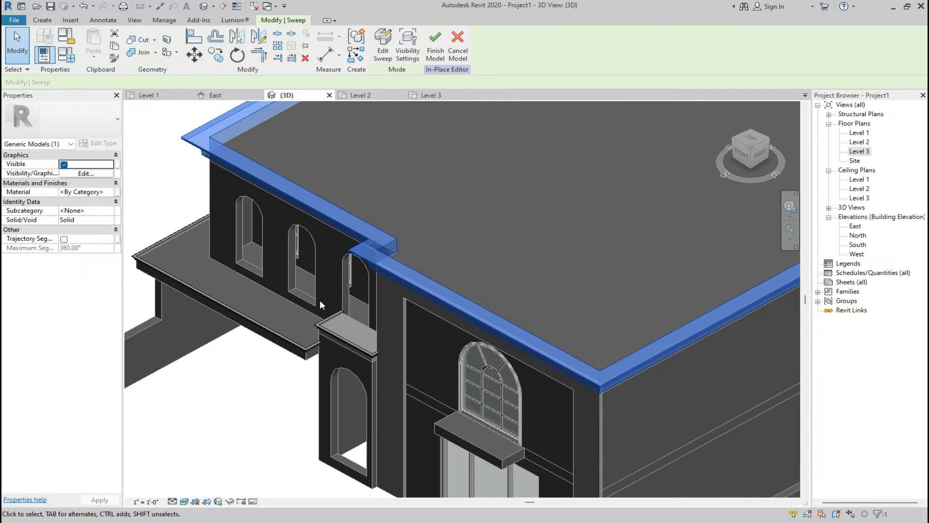
left_click(388, 297)
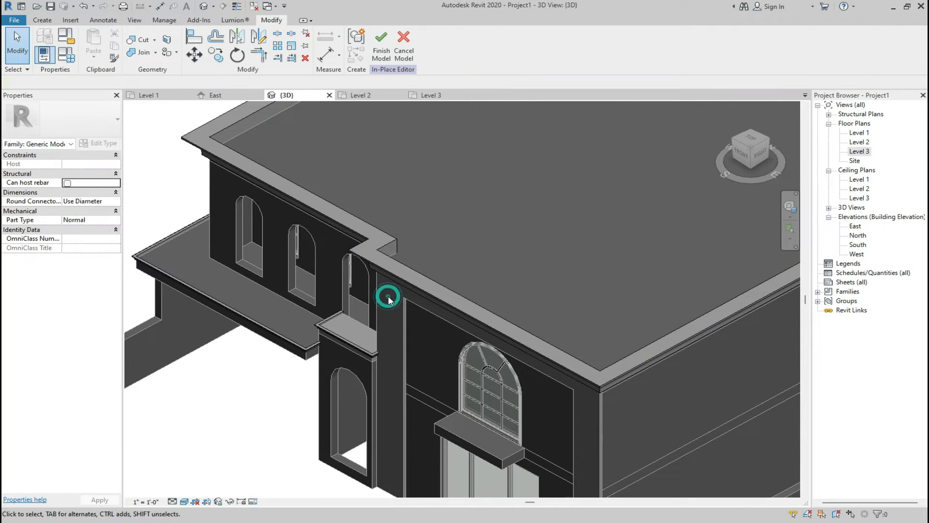
left_click(746, 153)
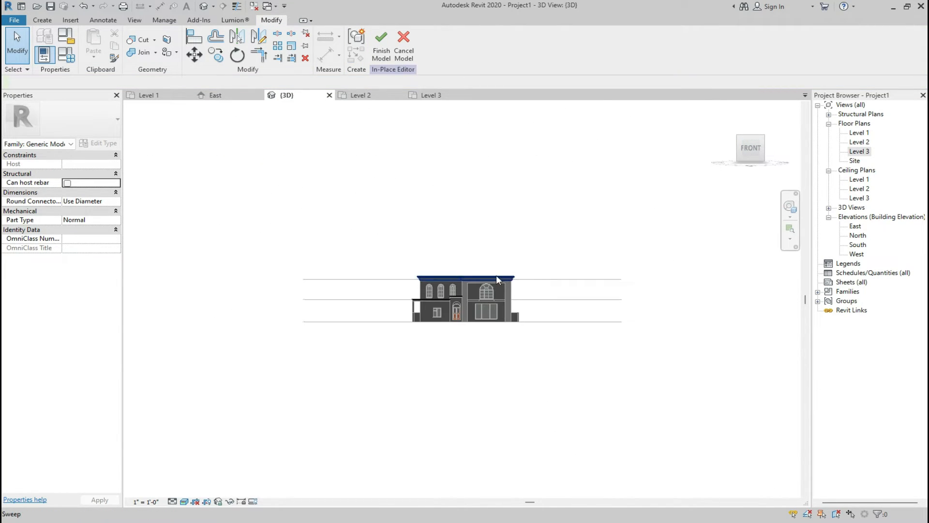
scroll(496, 275, "up", 5)
scroll(497, 276, "up", 1)
scroll(345, 356, "up", 2)
scroll(552, 346, "down", 5)
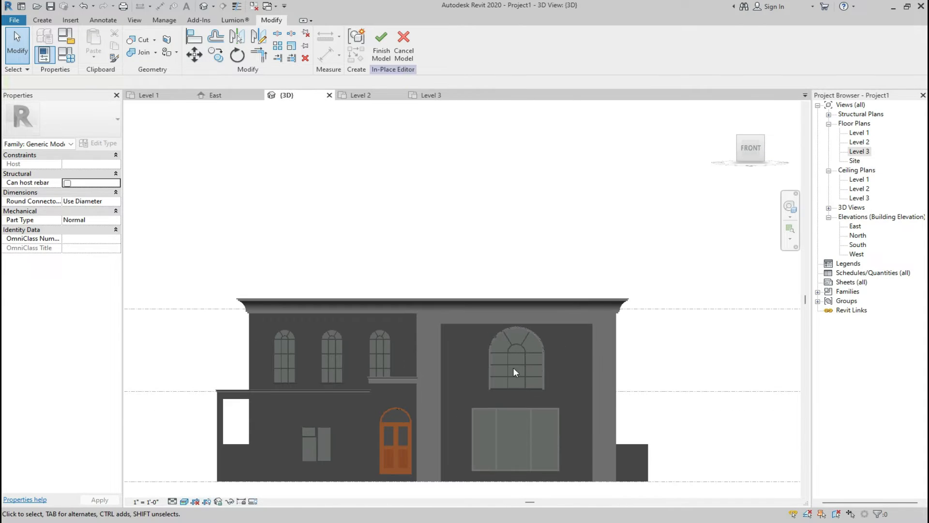
key("z")
key("s")
key("ctrl+s")
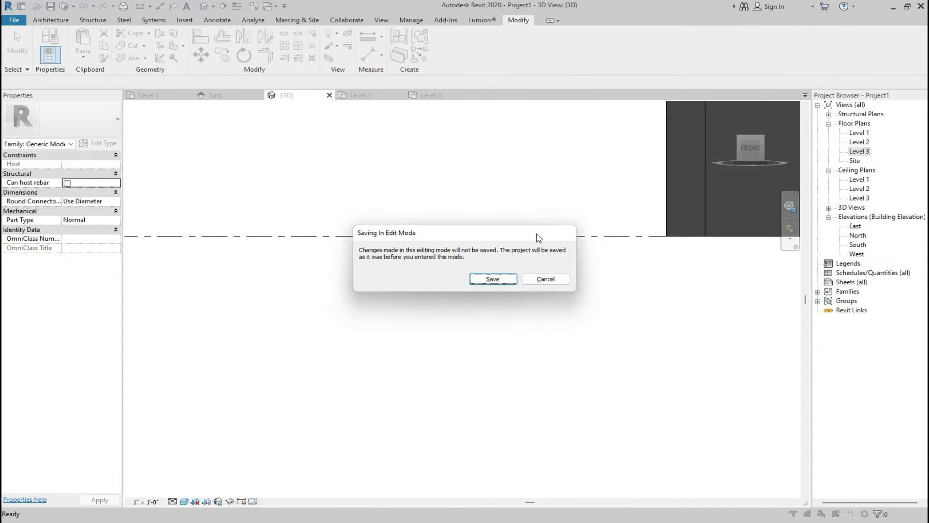
left_click(538, 281)
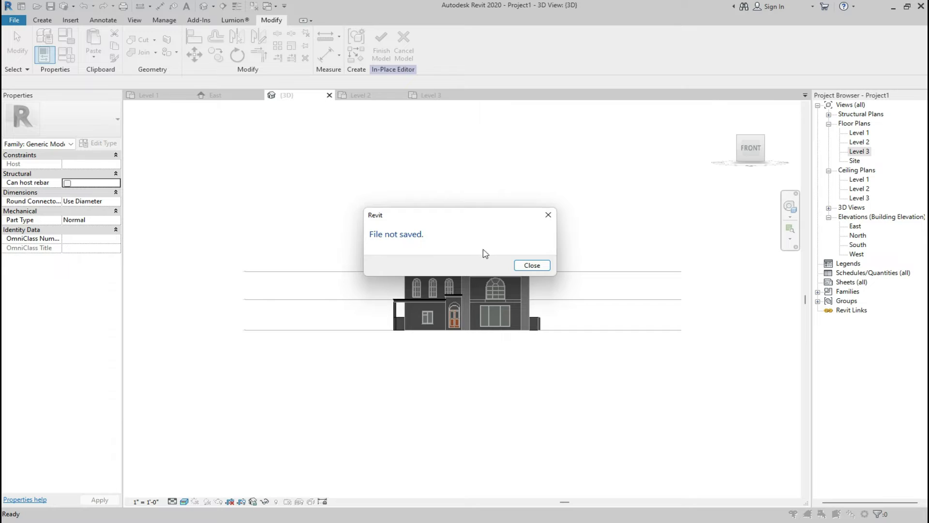
left_click(532, 265)
Finish the in-place roof cornice model and check the house front against the reference photo.
left_click(382, 46)
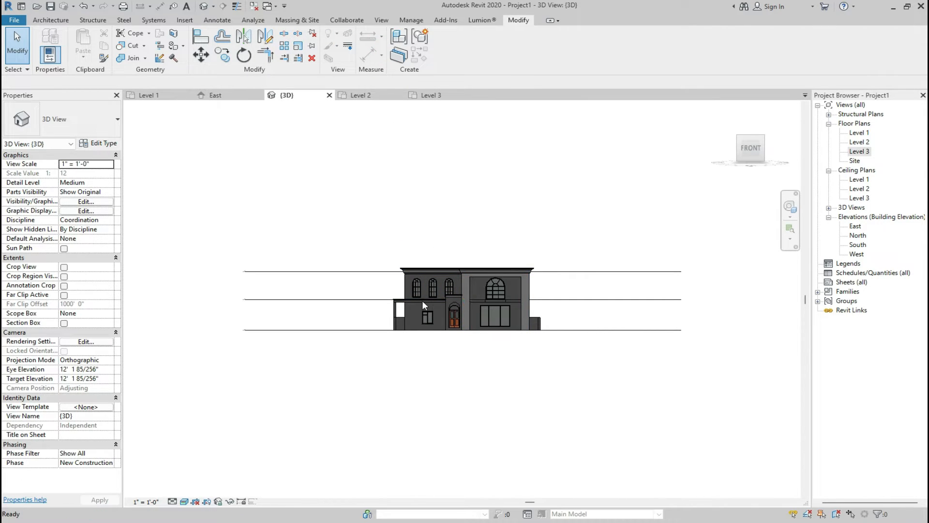
scroll(449, 295, "up", 5)
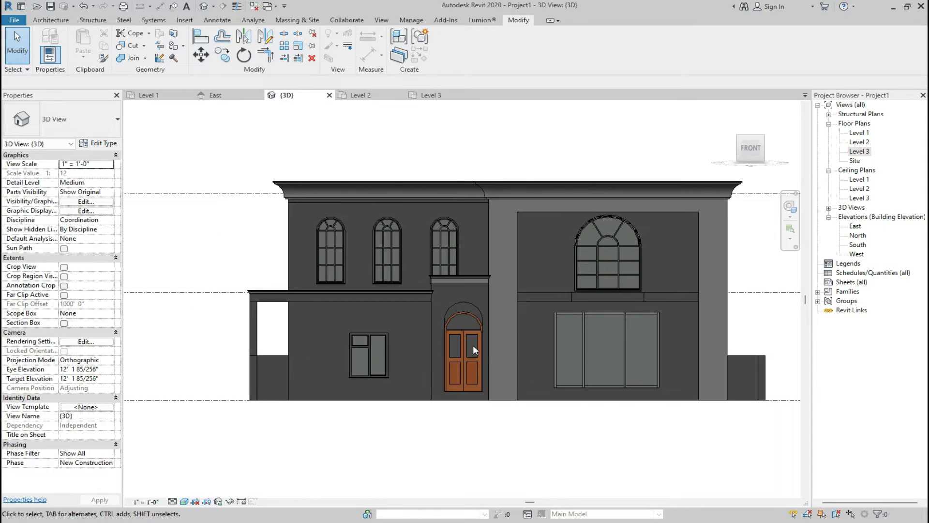
key("alt+Tab")
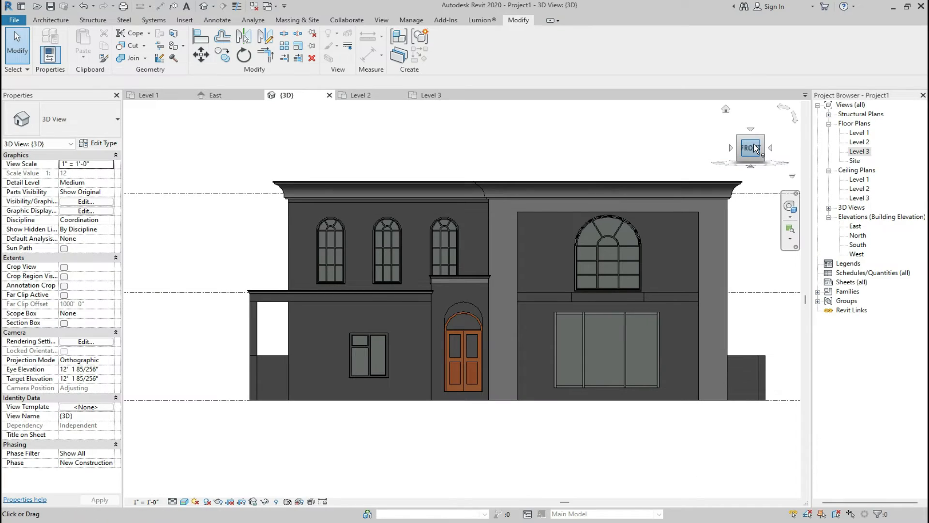
Create a new in-place model in the Generic Models category with the default name and start a sweep in it.
left_click_drag(754, 148, 731, 162)
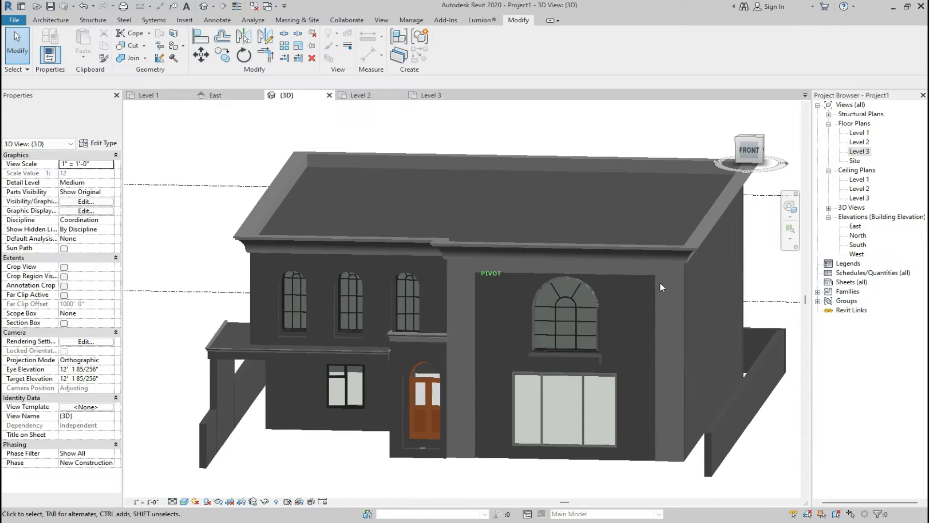
scroll(660, 270, "up", 3)
scroll(649, 271, "up", 2)
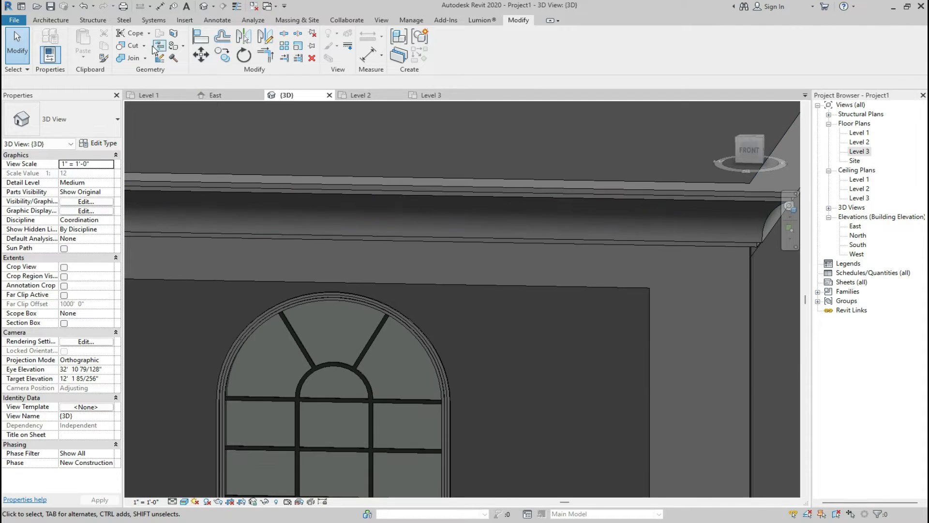
left_click(50, 20)
left_click(130, 55)
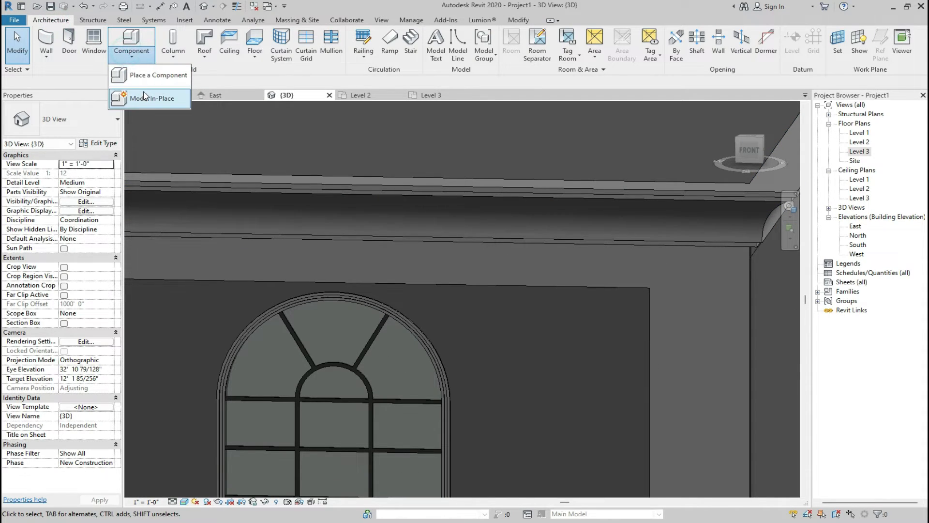
left_click(144, 95)
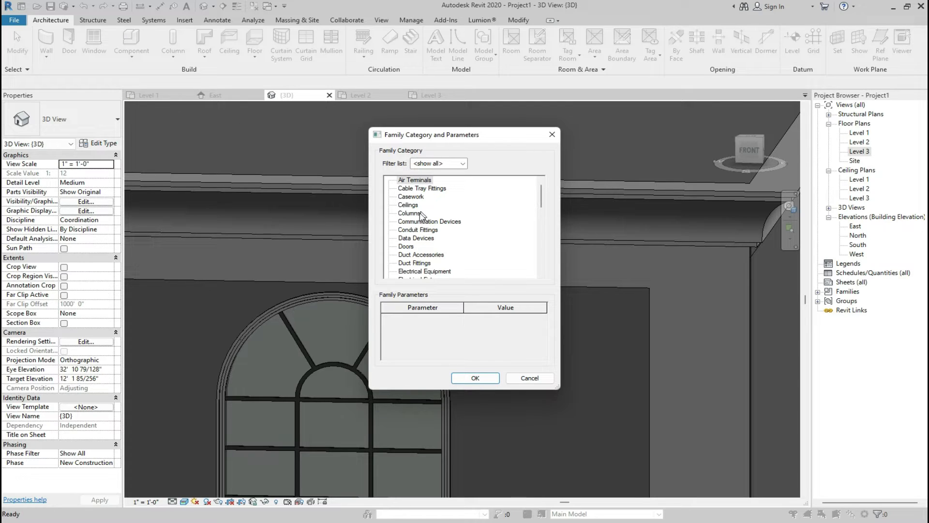
left_click(421, 213)
key("g")
left_click(475, 378)
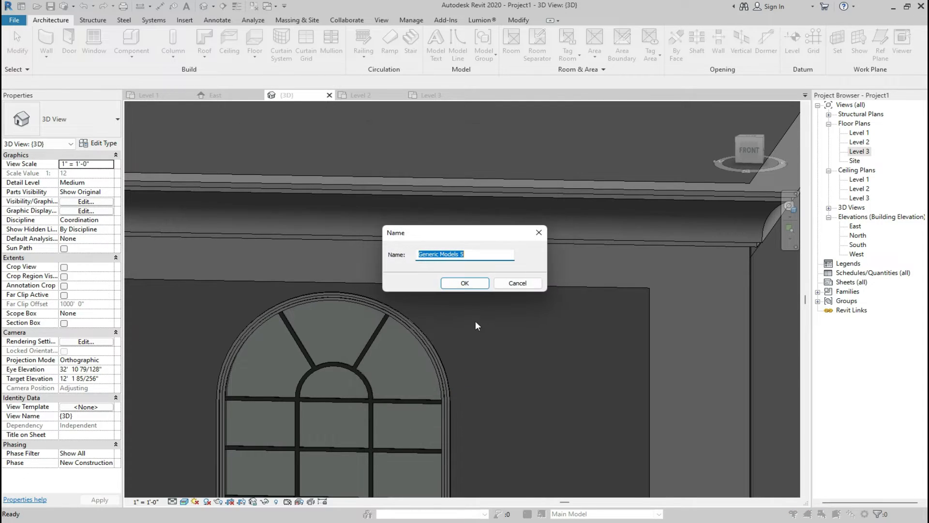
left_click(447, 283)
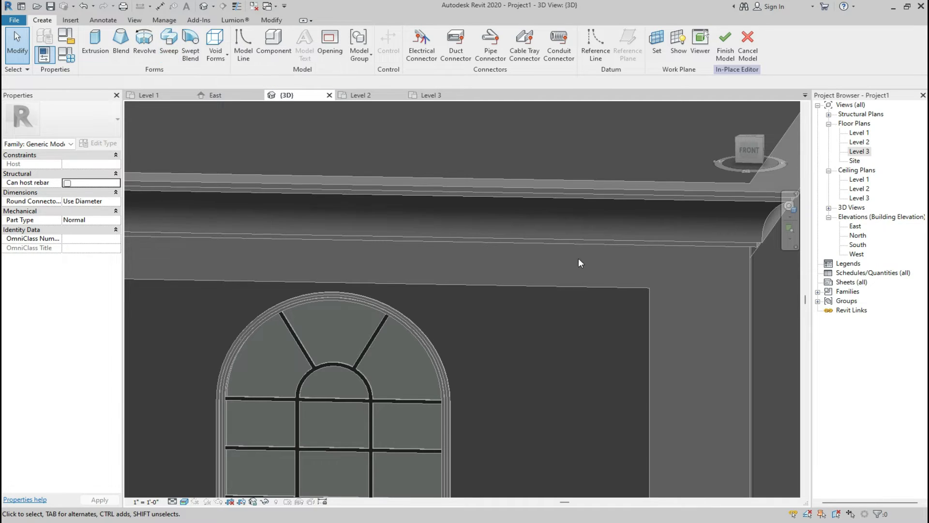
scroll(656, 287, "down", 4)
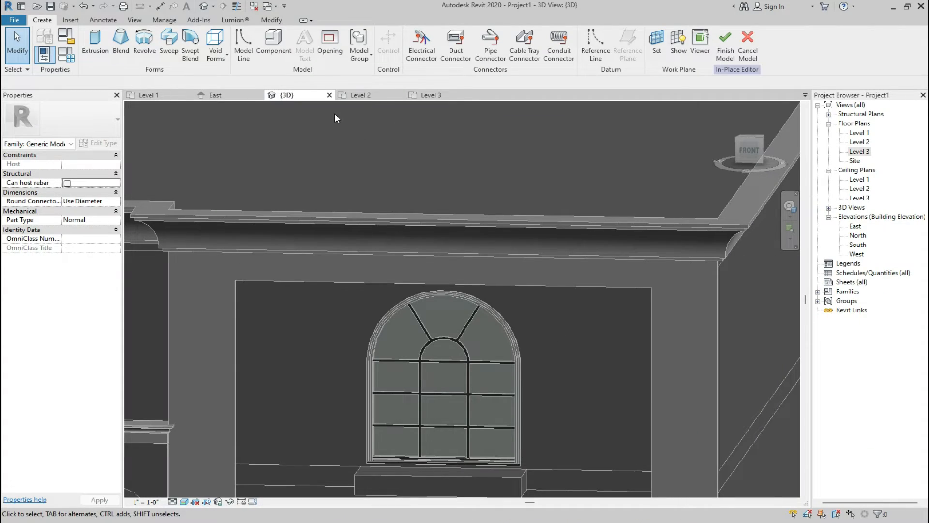
left_click(168, 43)
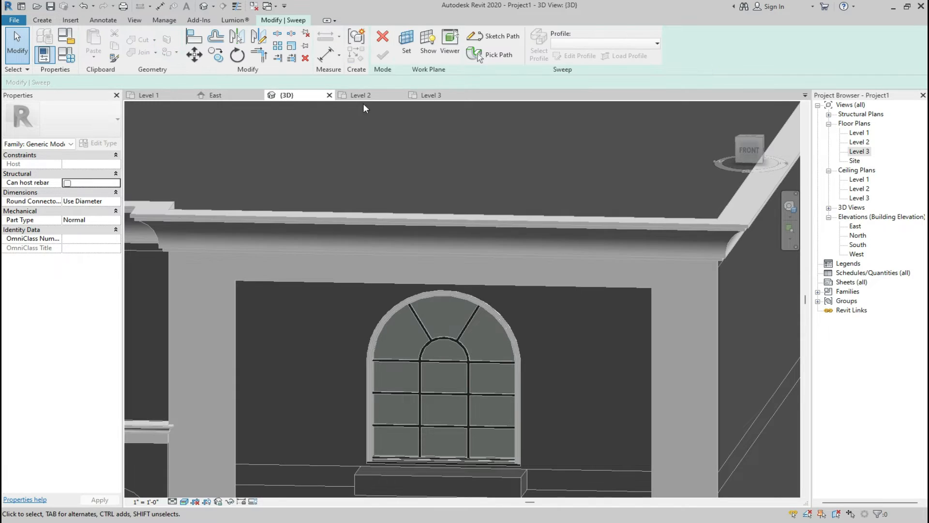
left_click(509, 54)
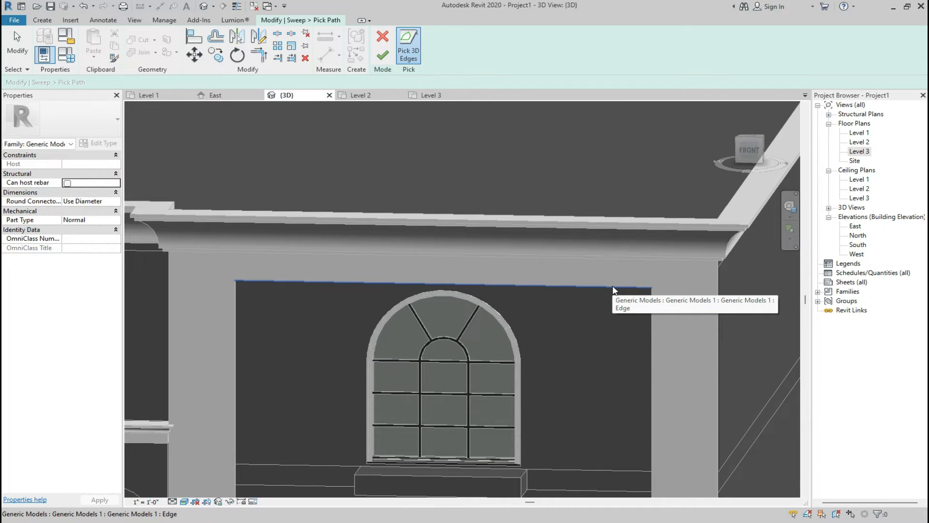
left_click(634, 287)
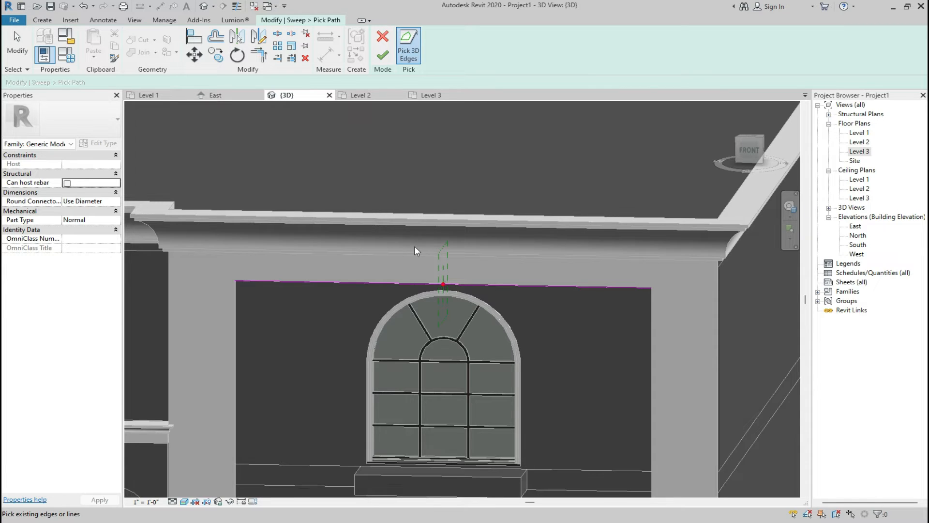
key("Escape")
key("Escape")
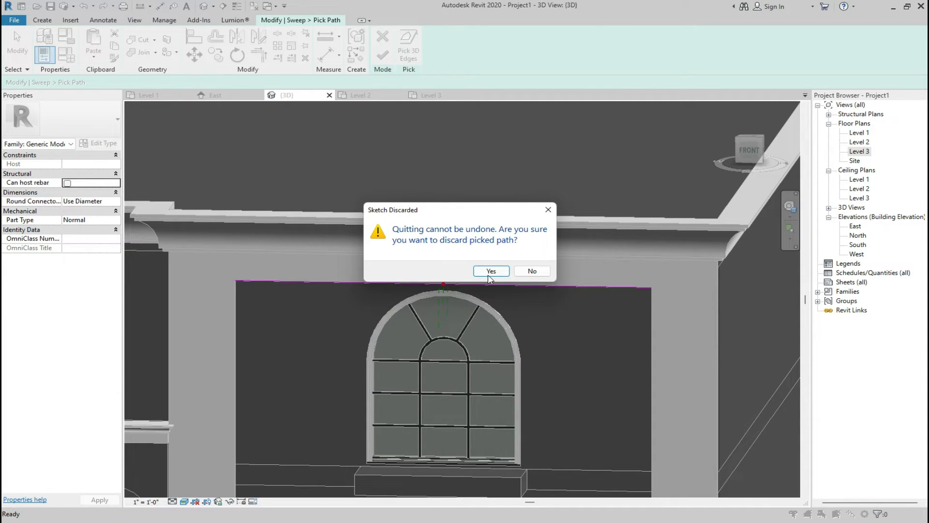
left_click(491, 271)
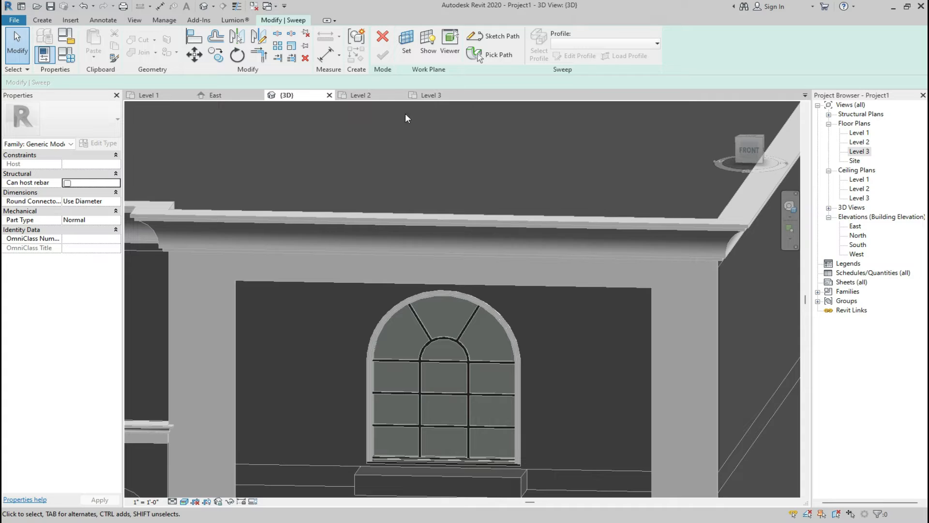
left_click(42, 20)
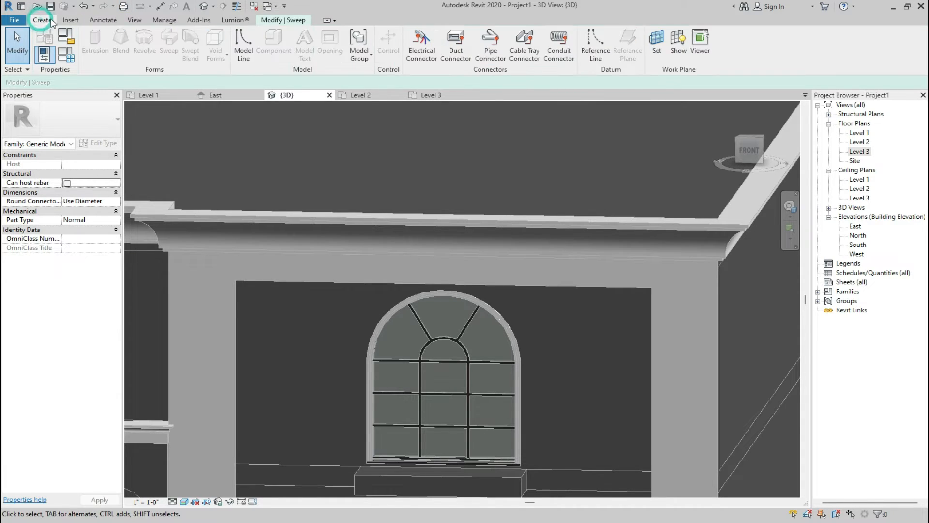
left_click(278, 22)
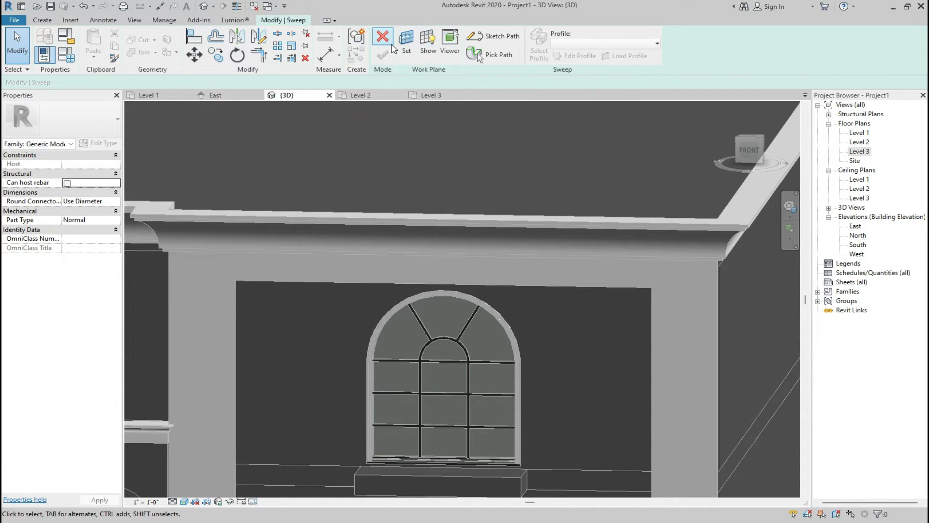
Pick the top edge of the recessed wall panel above the large arched window as the sweep path, and finish the path.
left_click(477, 54)
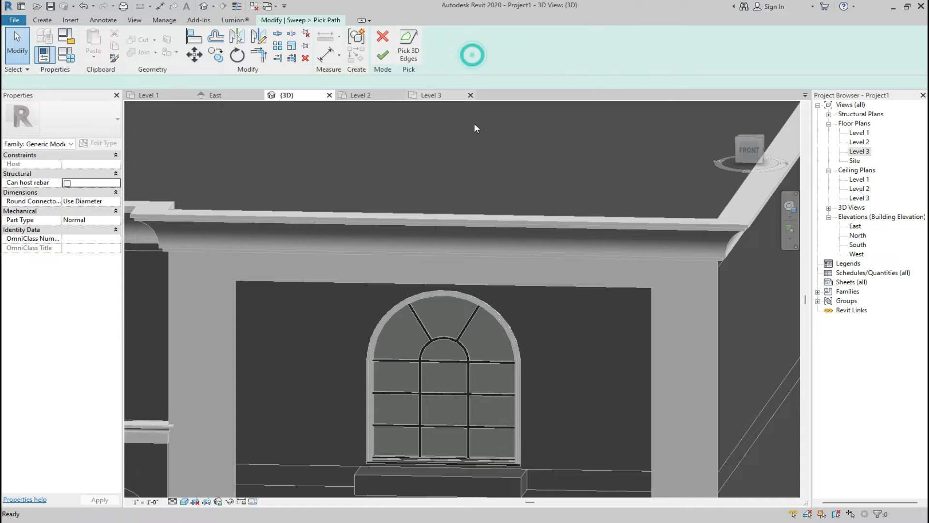
left_click(444, 288)
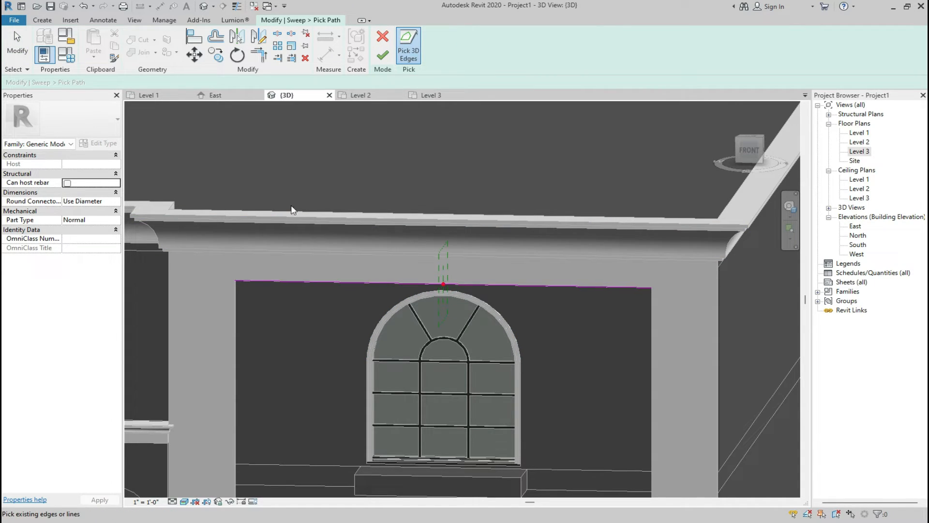
left_click(380, 57)
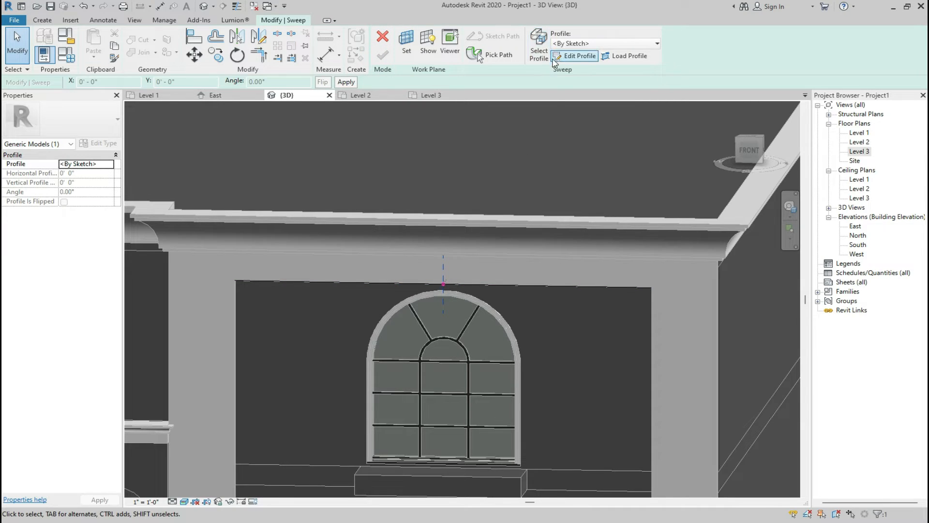
Open the new sweep's profile sketch for editing, viewed from the right side at the path point below the roof cornice.
left_click(560, 60)
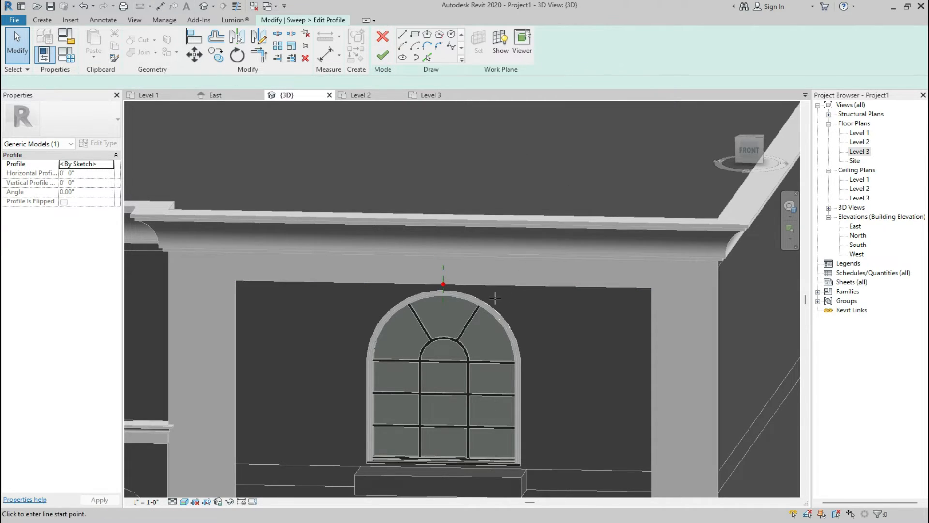
left_click(764, 153)
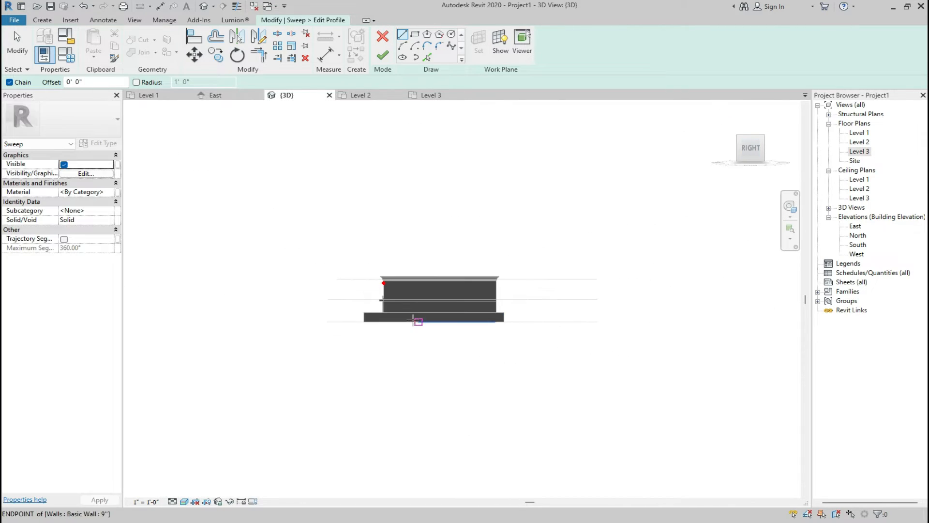
scroll(374, 272, "up", 5)
scroll(382, 272, "up", 8)
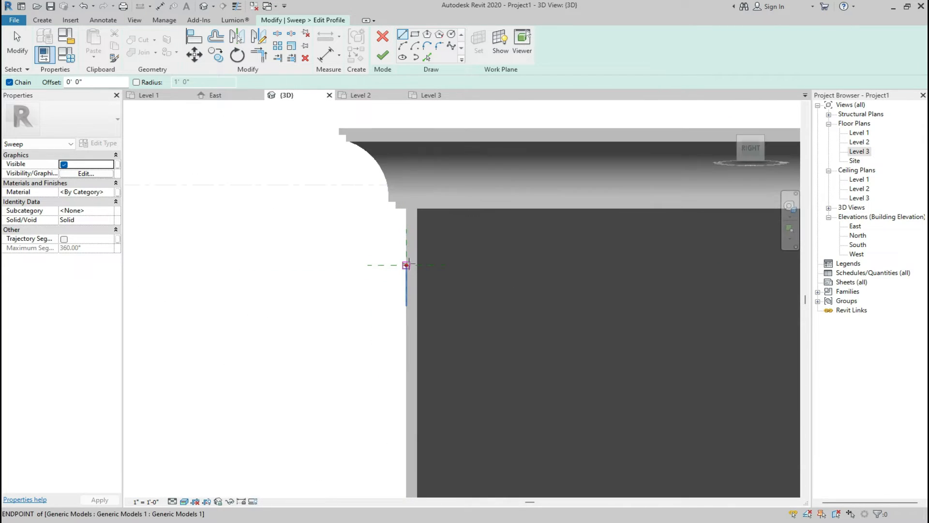
Draw a vertical profile line about 1 1/4" long upward from the sweep path point along the wall face.
left_click(402, 35)
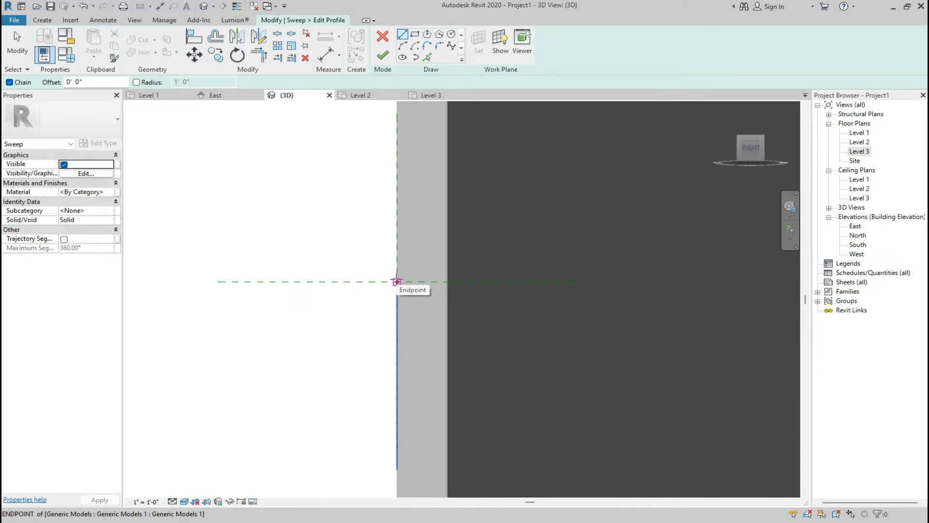
left_click(397, 282)
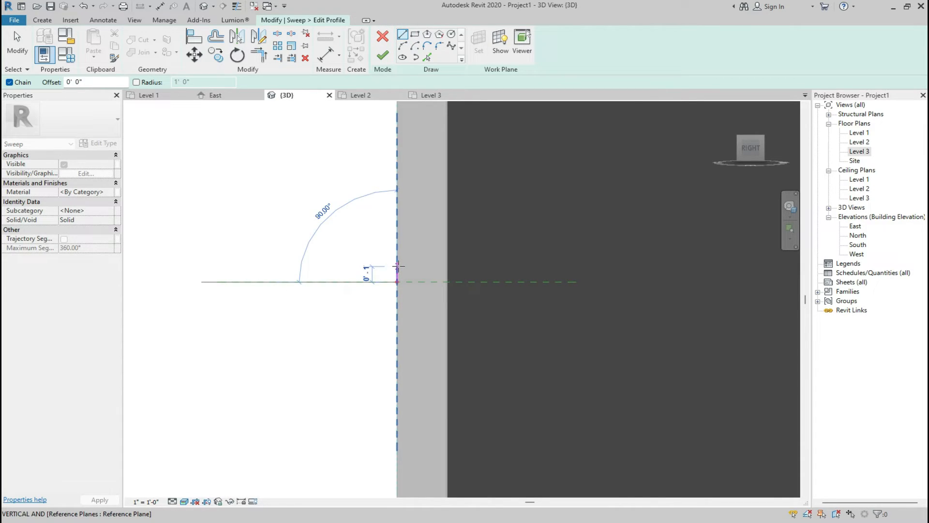
left_click(397, 262)
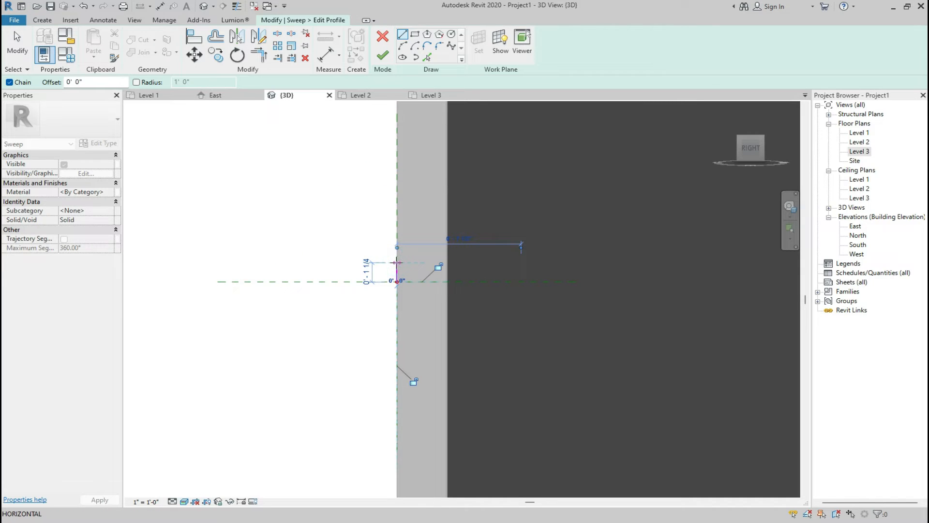
key("Escape")
Close the profile with an outward-facing semicircular arc of about 5/8" radius between the line's endpoints, and finish the profile sketch.
left_click(403, 46)
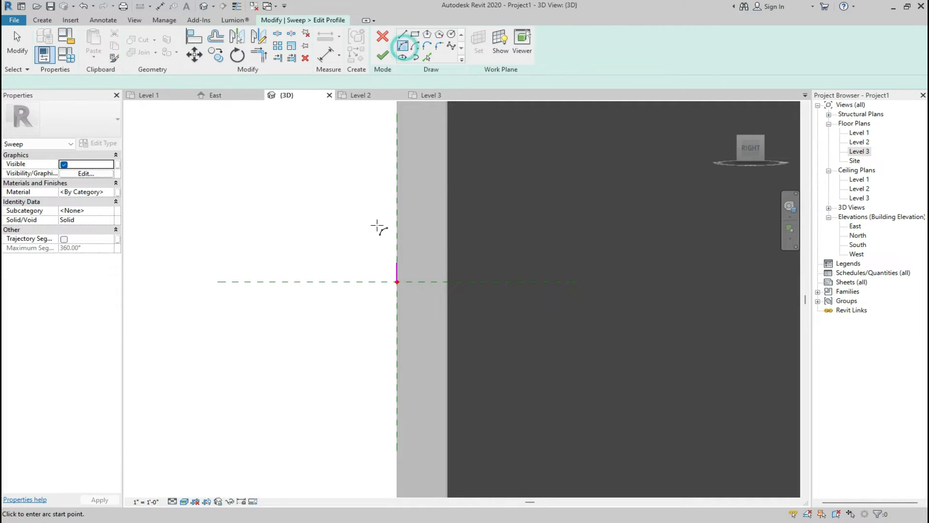
scroll(390, 265, "up", 5)
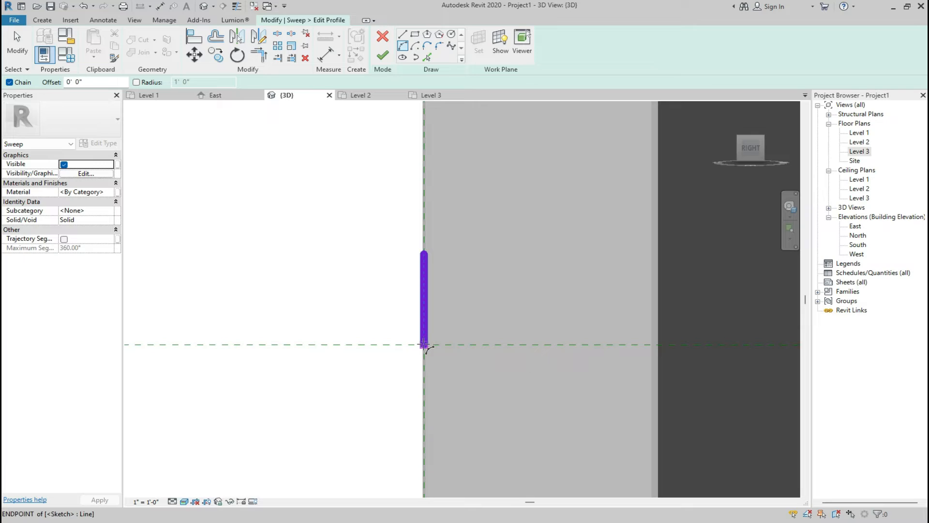
left_click(423, 344)
left_click(423, 253)
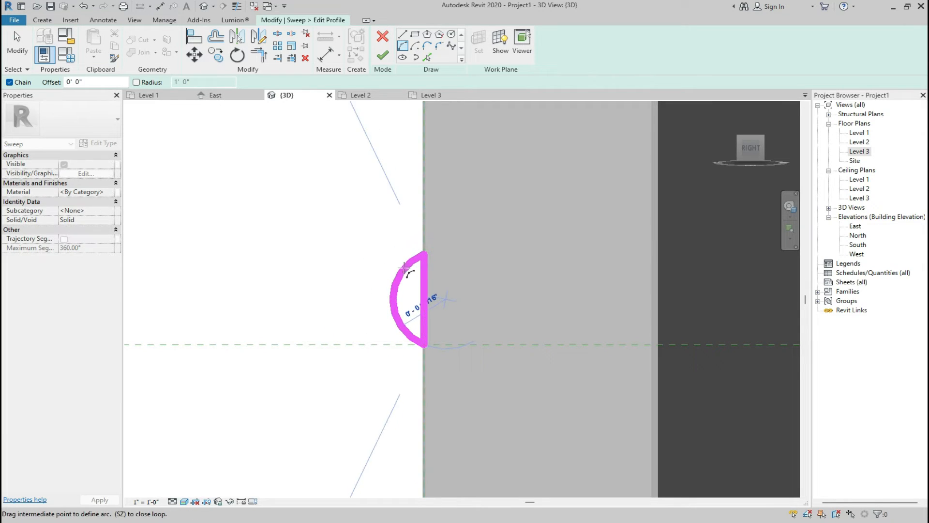
left_click(387, 300)
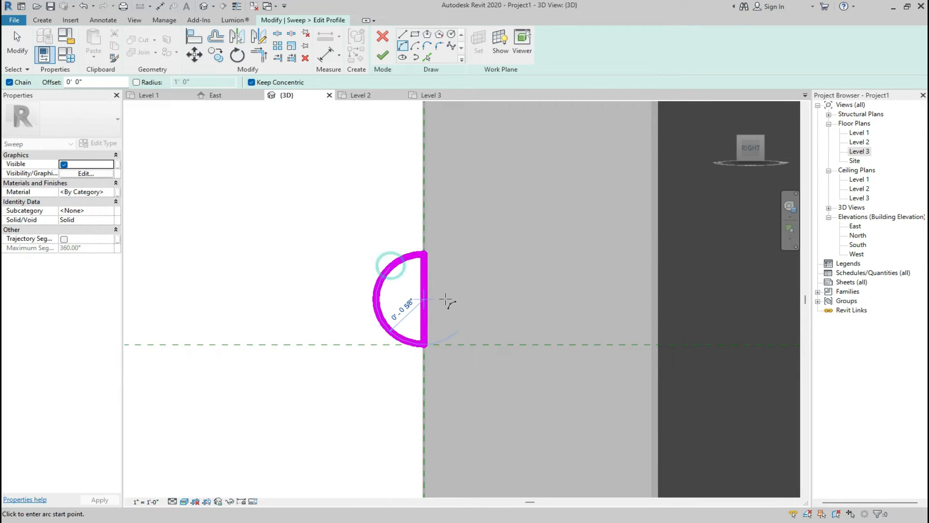
left_click(382, 55)
Finish the half-round sweep, inspect its end at the recessed panel's corner, and finish the in-place model.
left_click(727, 114)
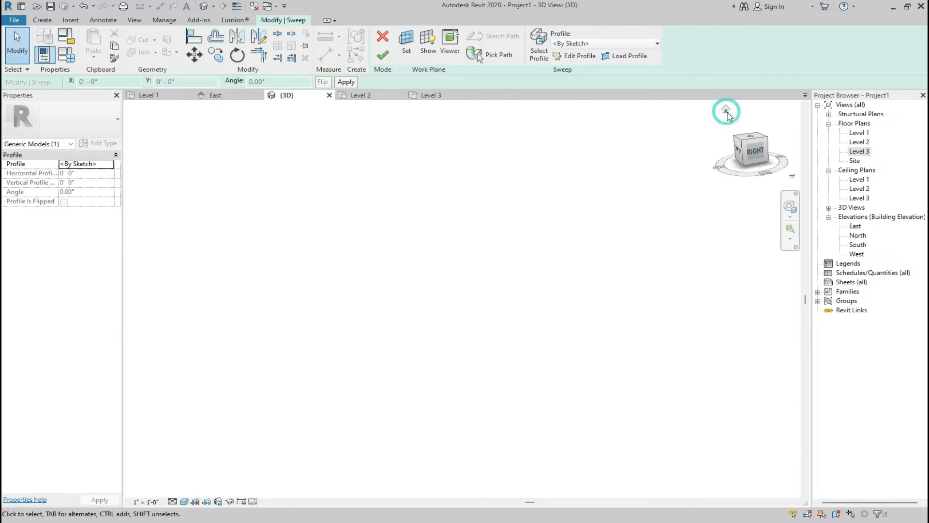
scroll(424, 341, "up", 6)
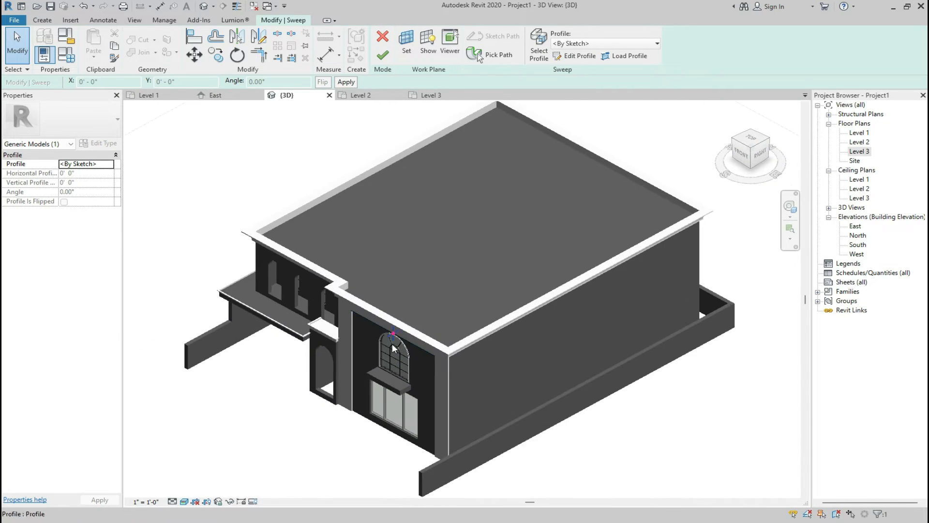
left_click(383, 55)
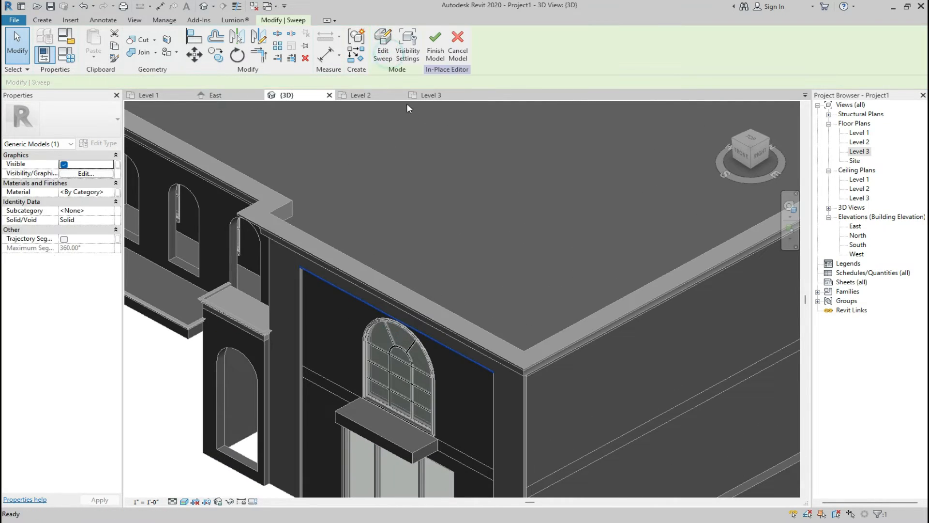
scroll(334, 304, "up", 5)
scroll(252, 230, "up", 3)
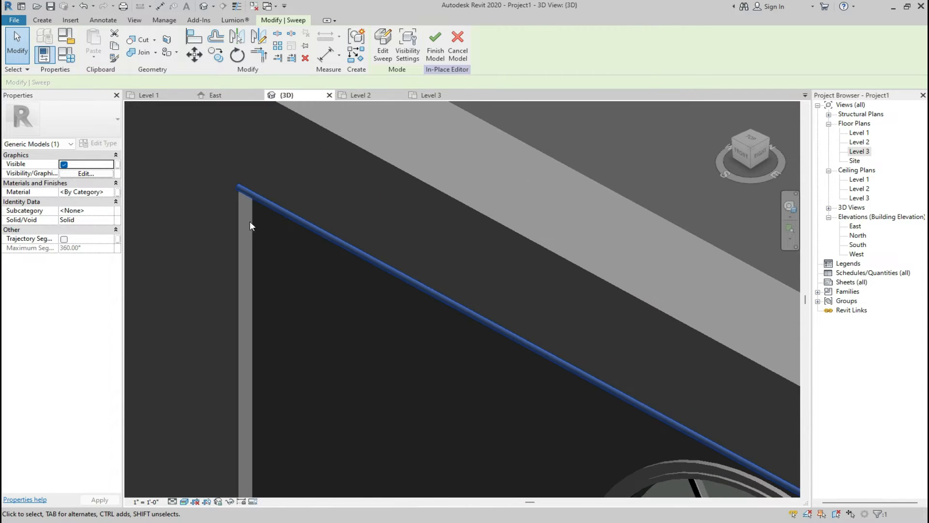
left_click(209, 250)
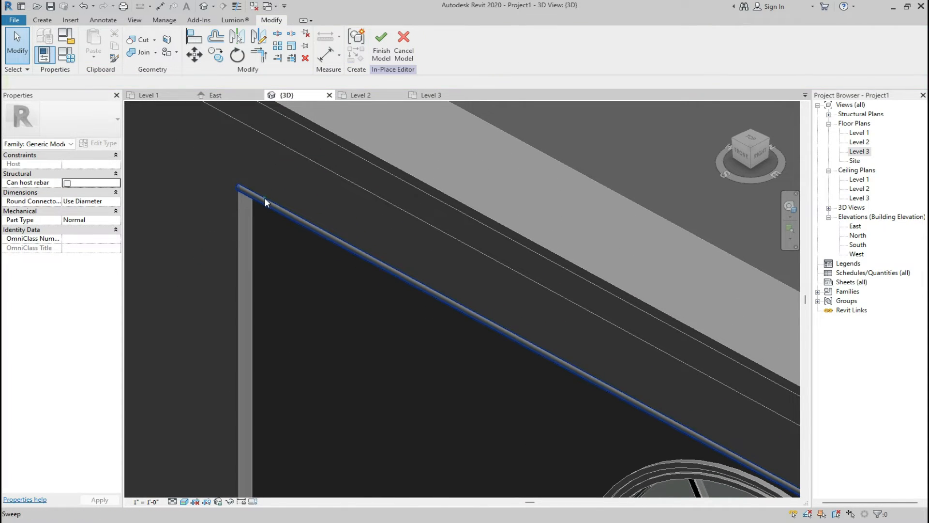
left_click(264, 198)
scroll(330, 187, "down", 5)
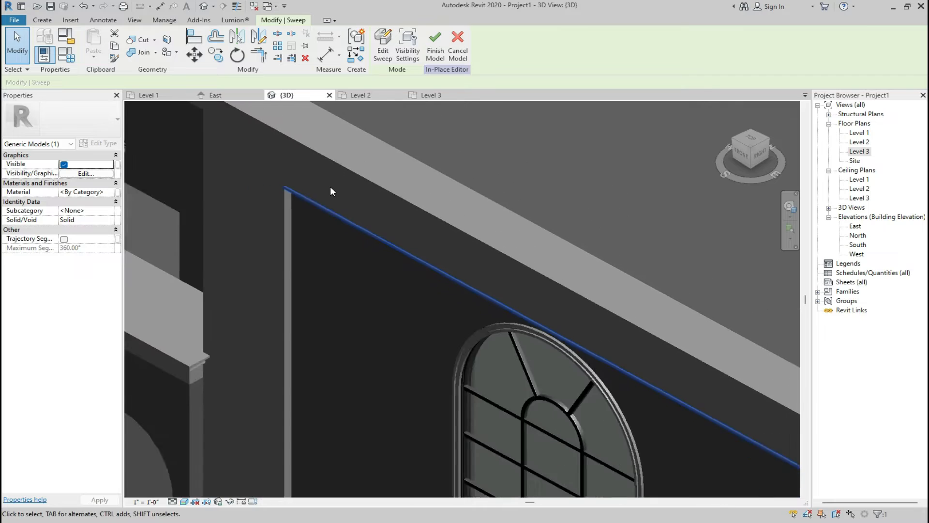
scroll(294, 179, "up", 5)
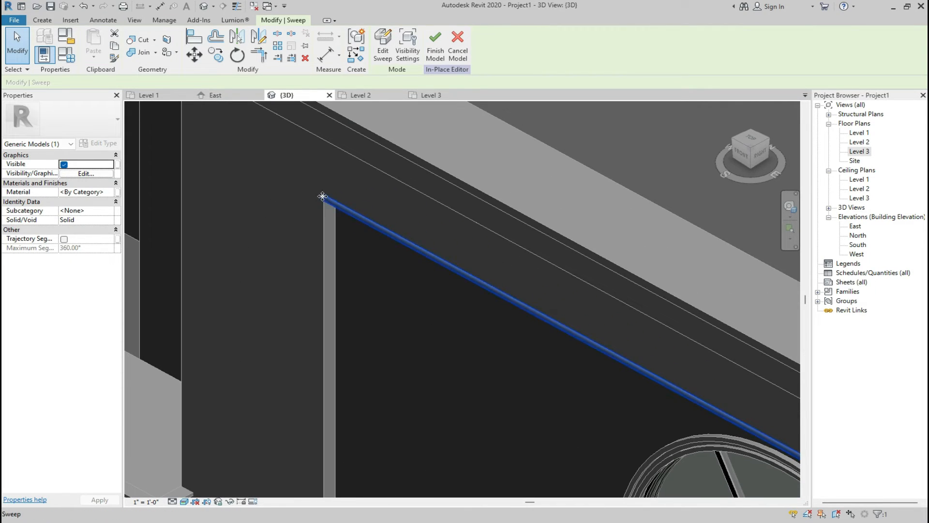
left_click(429, 51)
Examine the new moulding above the large arched window, the upper arched windows and the entrance door from the front.
left_click(361, 220)
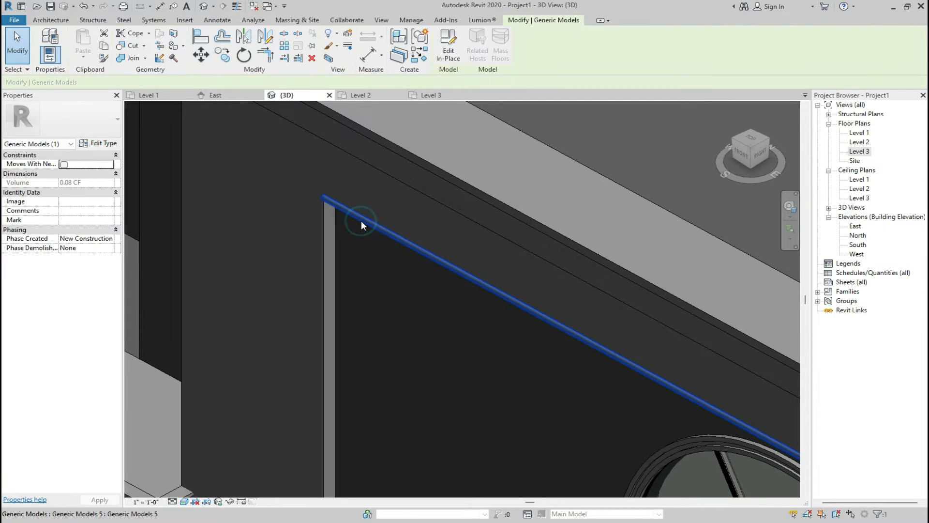
left_click(744, 160)
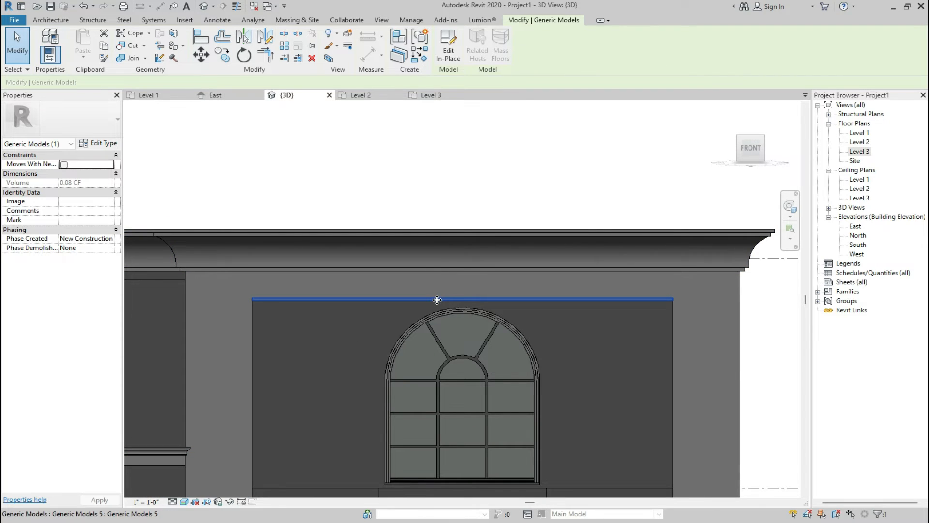
double_click(437, 299)
left_click(382, 42)
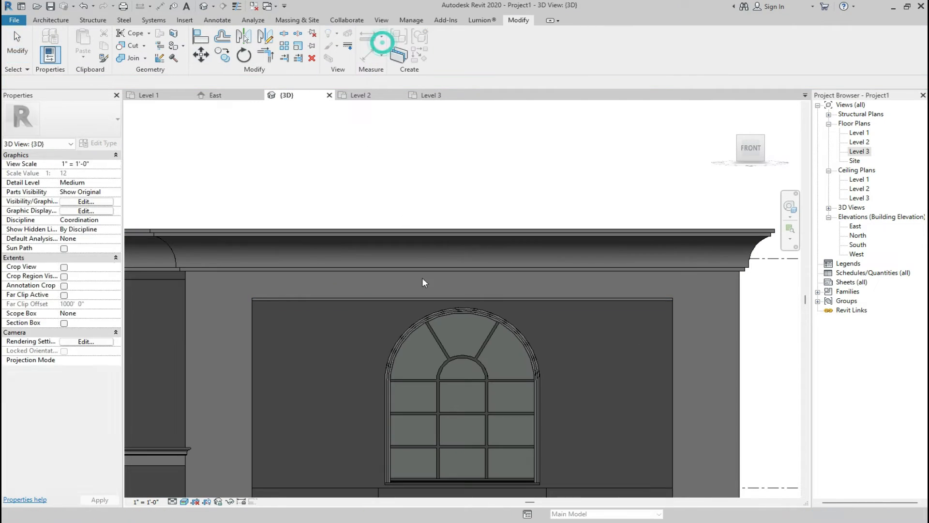
scroll(559, 326, "down", 3)
scroll(562, 301, "down", 3)
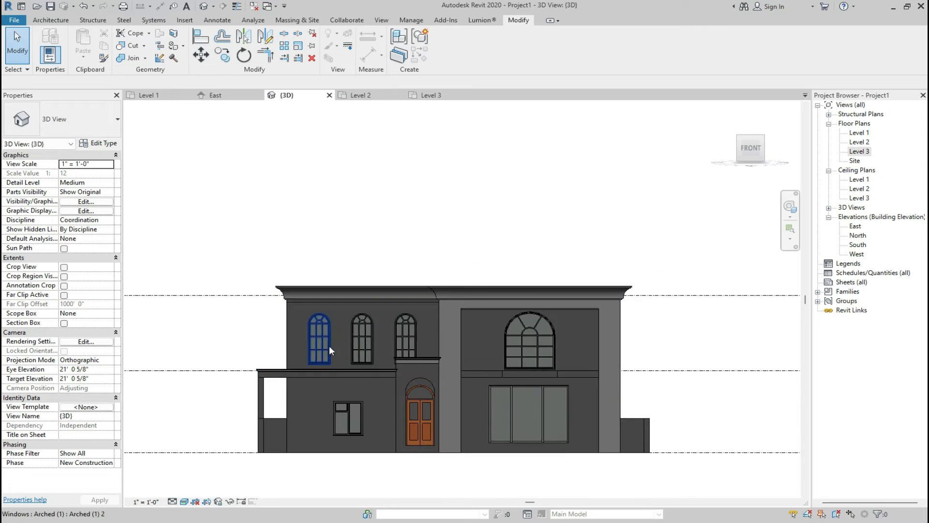
scroll(364, 326, "up", 6)
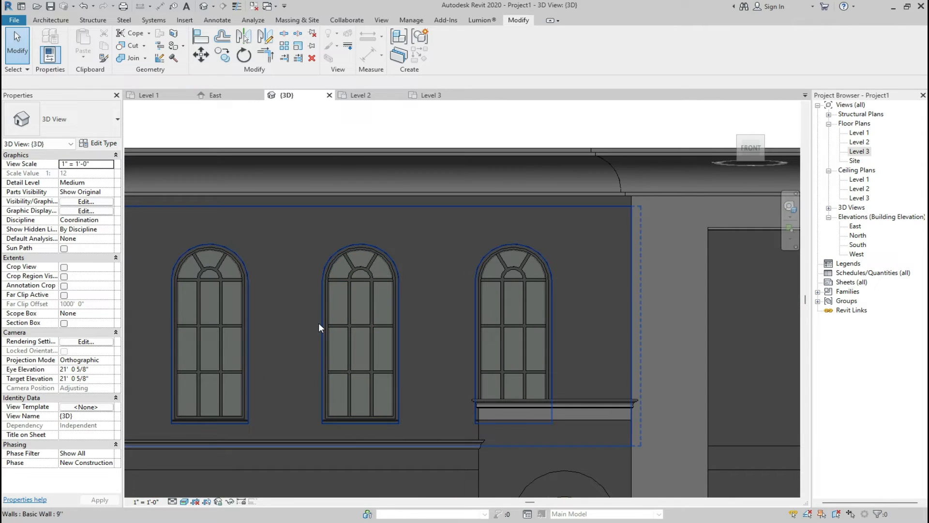
scroll(367, 324, "down", 2)
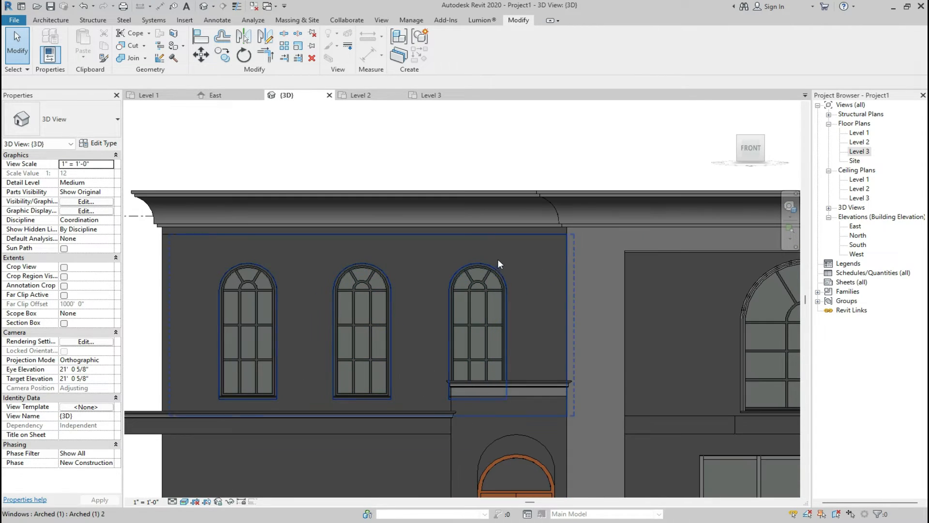
scroll(436, 314, "down", 2)
scroll(468, 429, "down", 2)
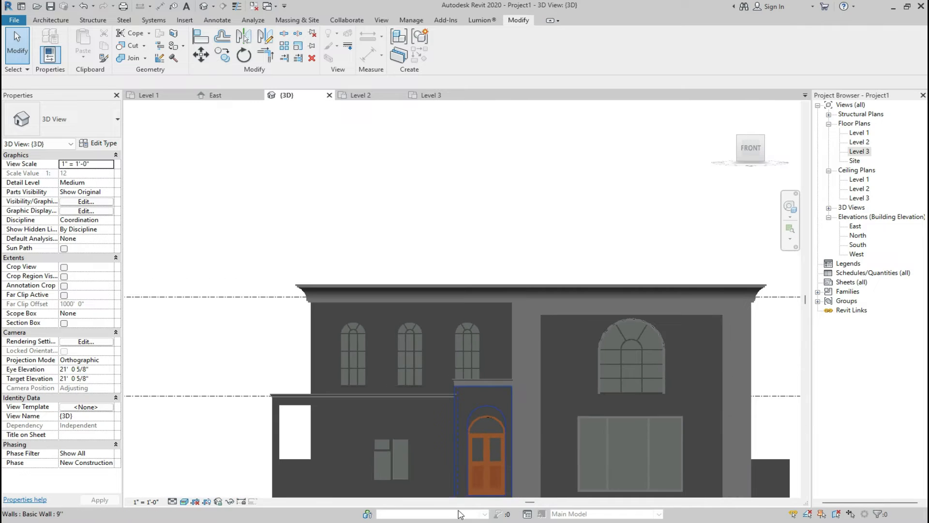
scroll(484, 458, "up", 5)
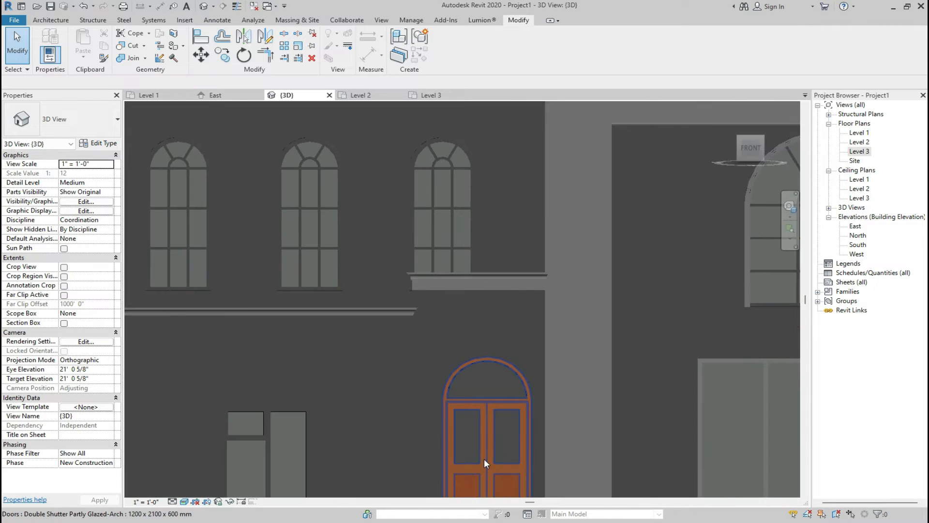
Edit the entrance wall's profile, adding an arch picked from the door frame's outer edge and deleting the higher existing arch.
left_click(494, 335)
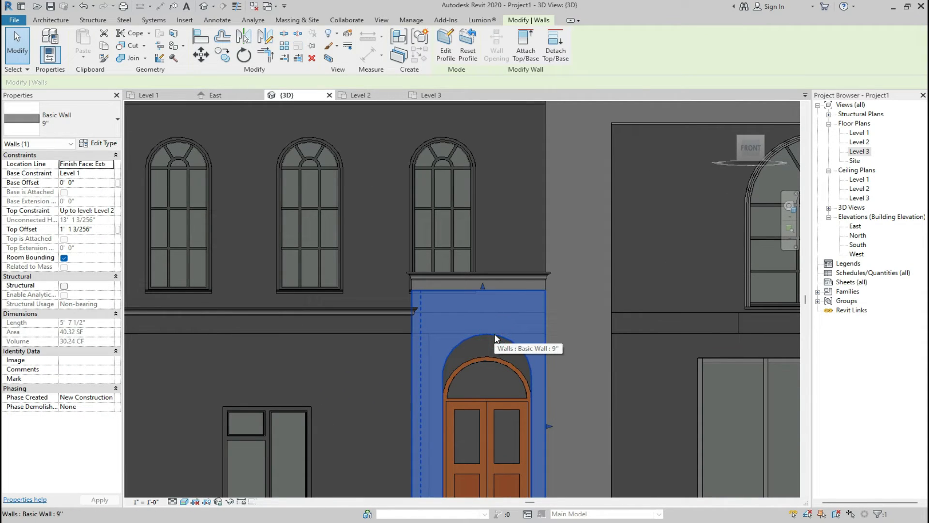
double_click(510, 339)
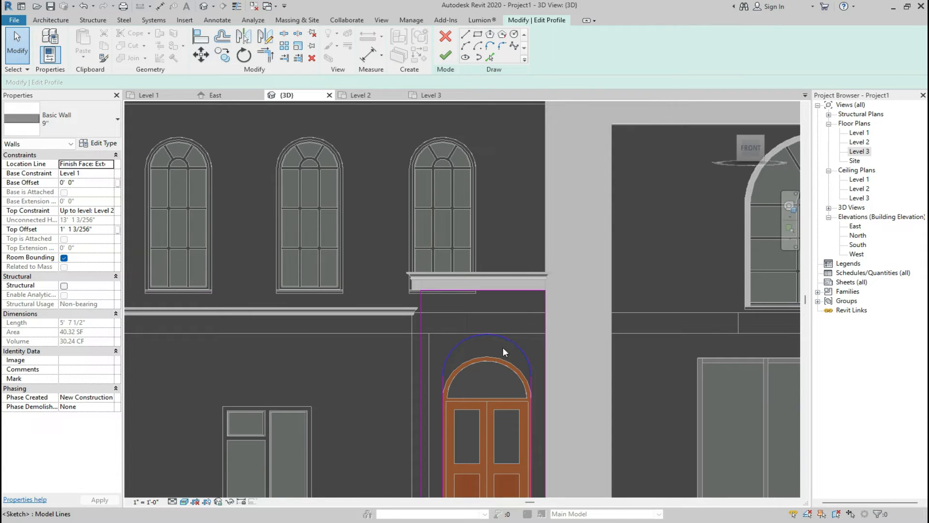
scroll(490, 365, "up", 2)
scroll(492, 364, "up", 2)
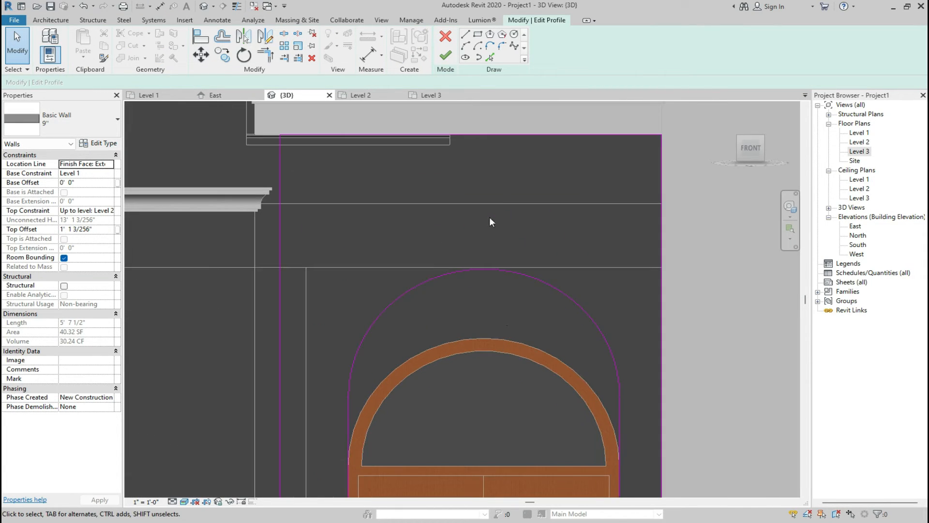
left_click(489, 57)
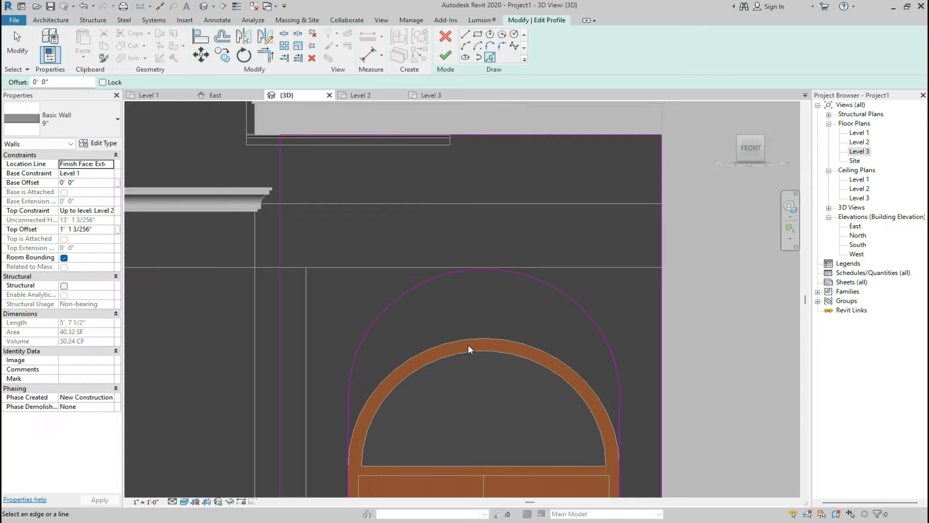
key("Escape")
left_click(567, 294)
key("Delete")
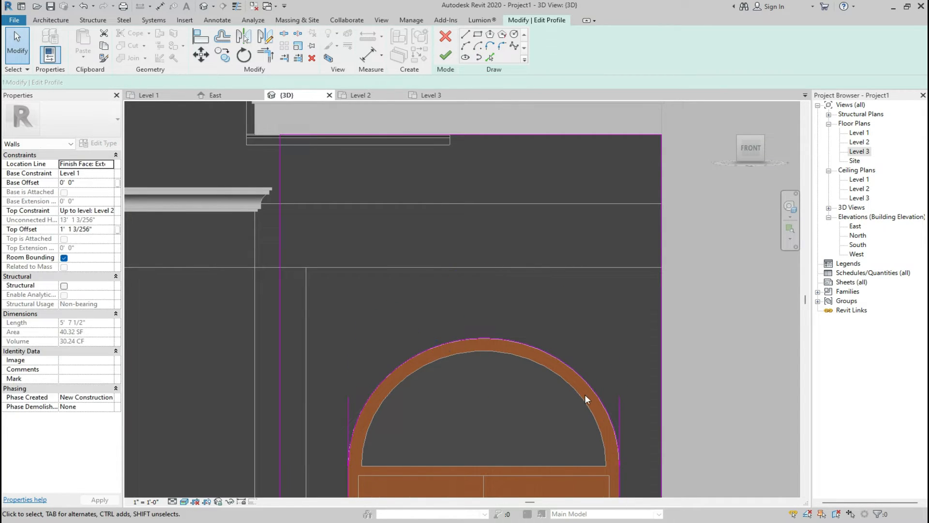
Trim both vertical sides of the door opening to the new arch and finish the entrance wall's profile.
key("t")
key("r")
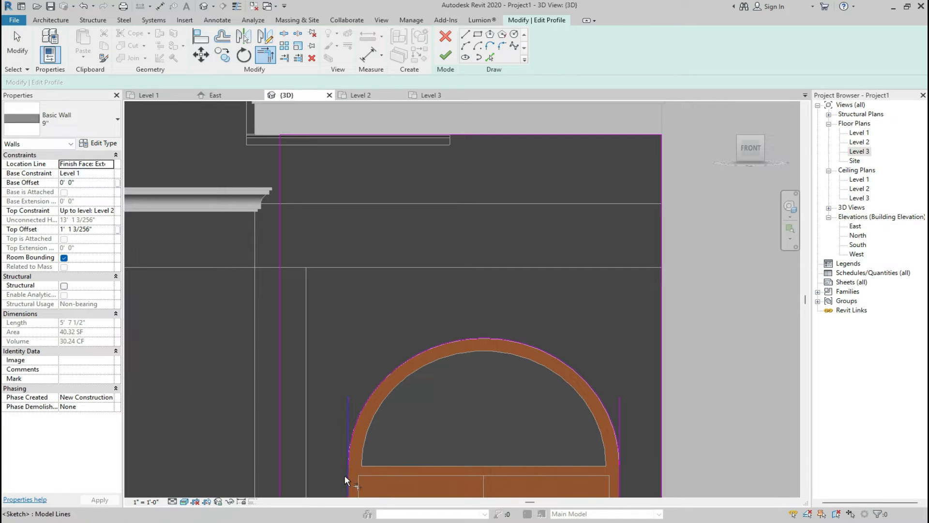
left_click(347, 475)
left_click(350, 441)
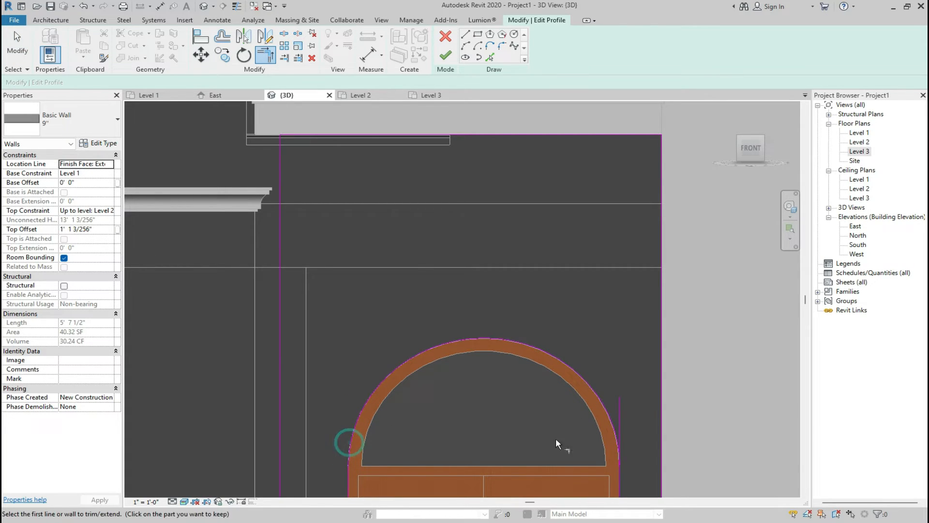
left_click(617, 433)
left_click(617, 467)
left_click(446, 56)
scroll(608, 289, "down", 3)
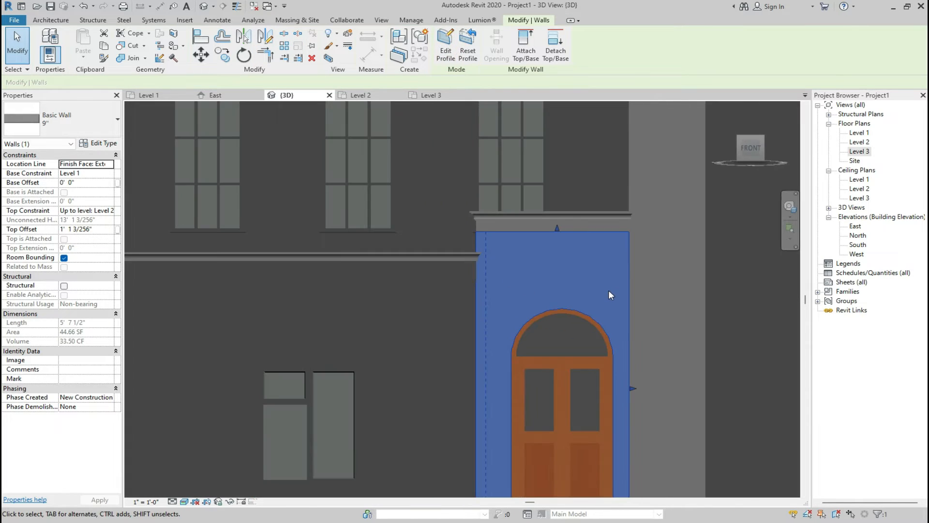
key("Escape")
Examine the upper-floor arched window openings from the front and in the default 3D orientation.
scroll(554, 383, "down", 2)
scroll(553, 376, "up", 5)
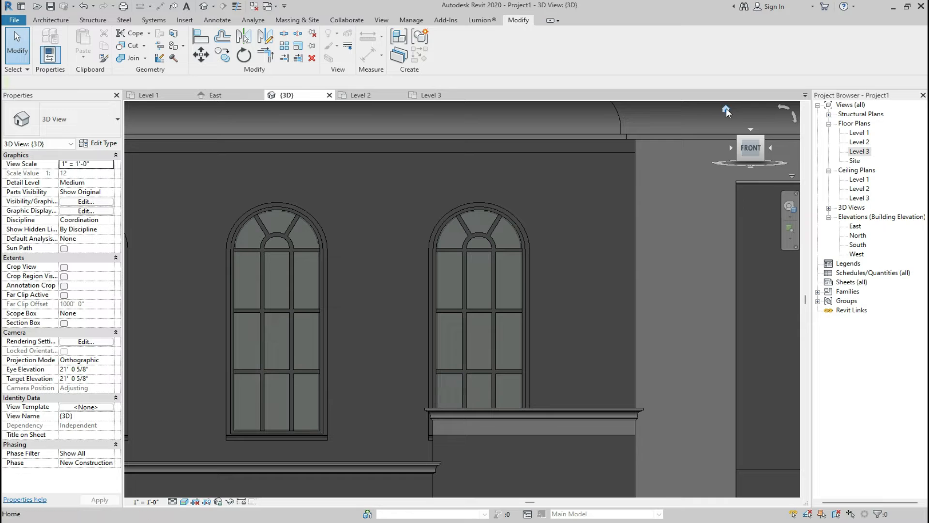
left_click(726, 110)
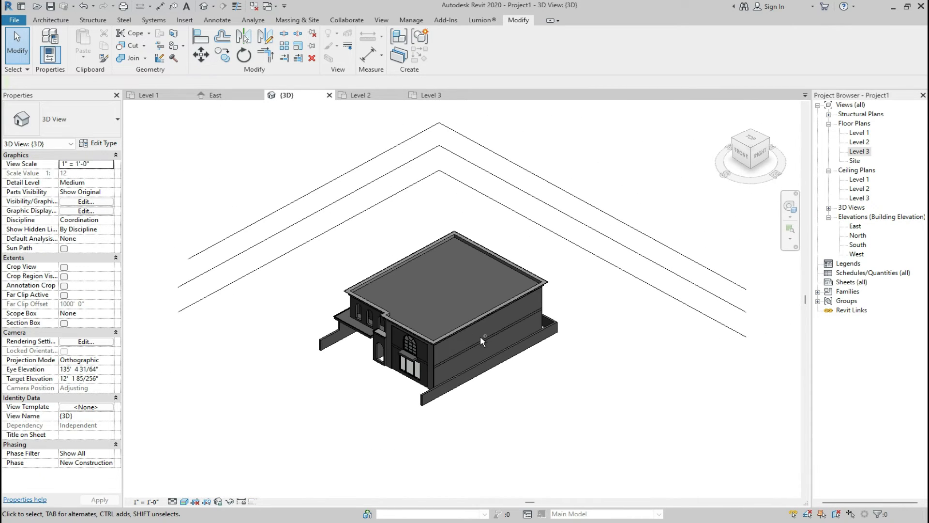
scroll(411, 348, "up", 5)
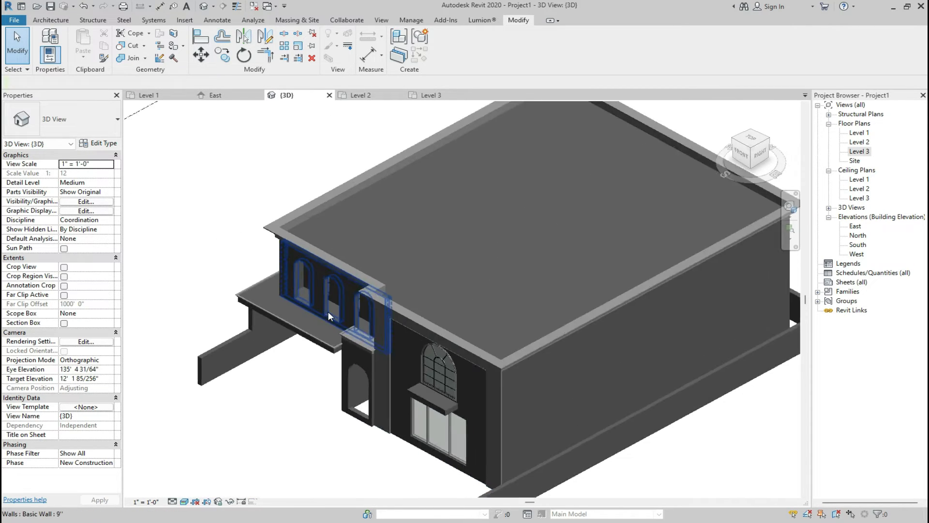
scroll(262, 245, "up", 3)
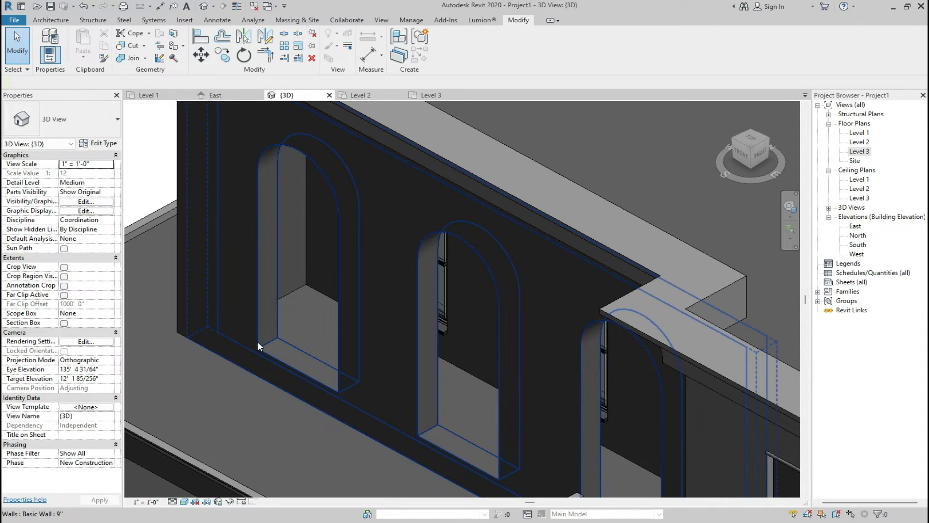
scroll(259, 343, "up", 1)
scroll(267, 367, "down", 1)
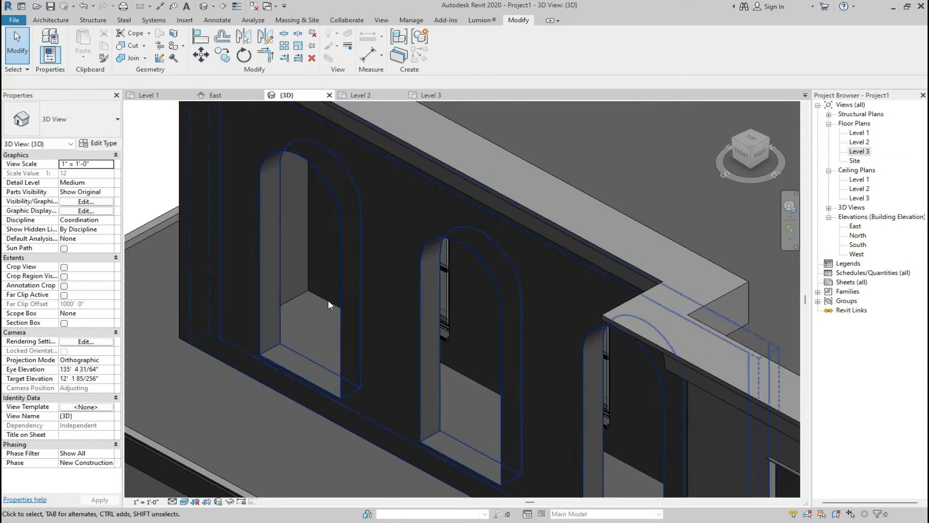
Start a new in-place component in the Generic Models category, keeping the suggested name.
left_click(60, 21)
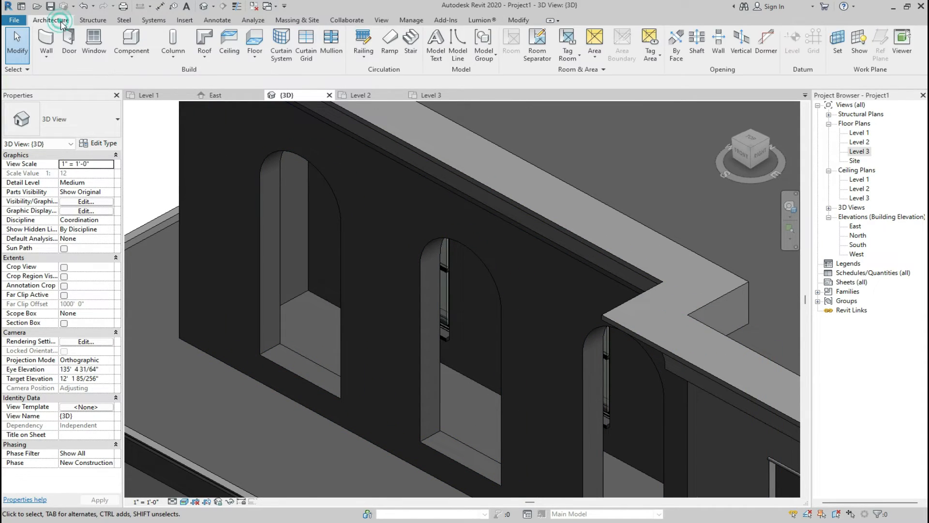
left_click(131, 56)
left_click(152, 99)
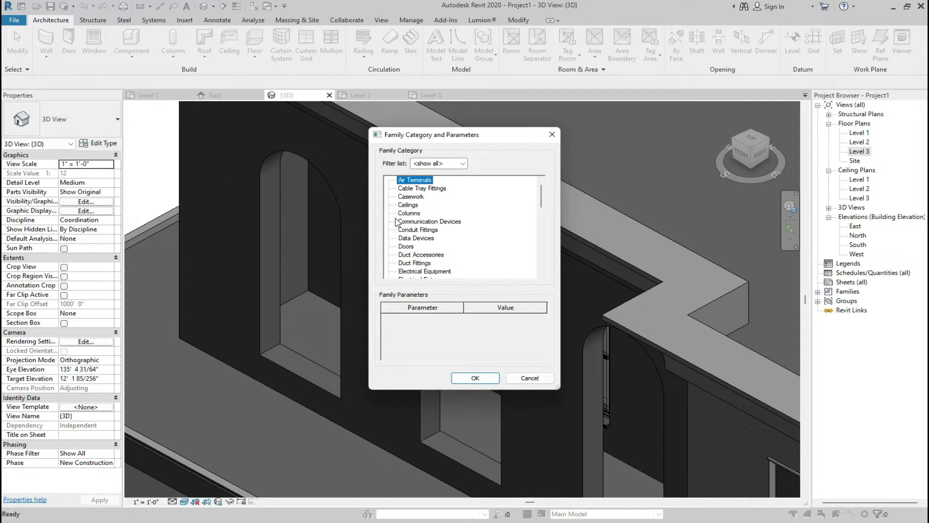
key("g")
left_click(469, 377)
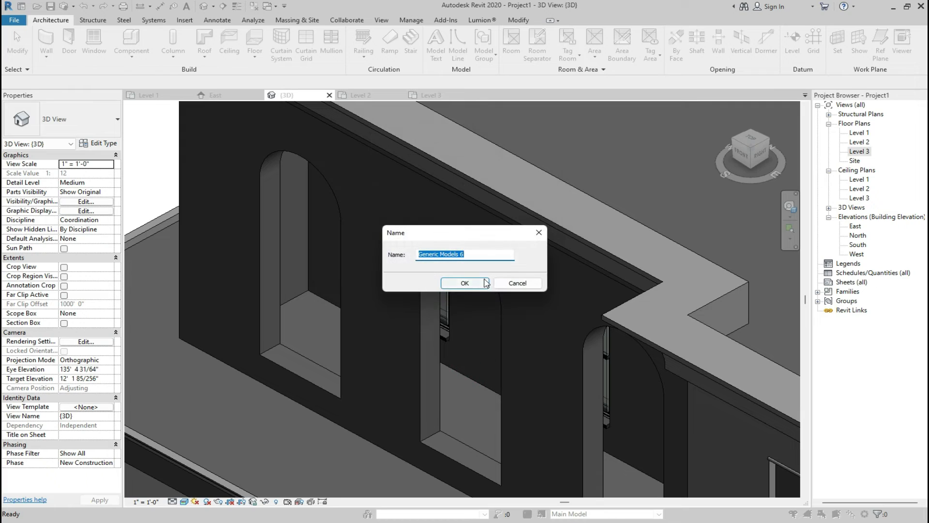
left_click(466, 283)
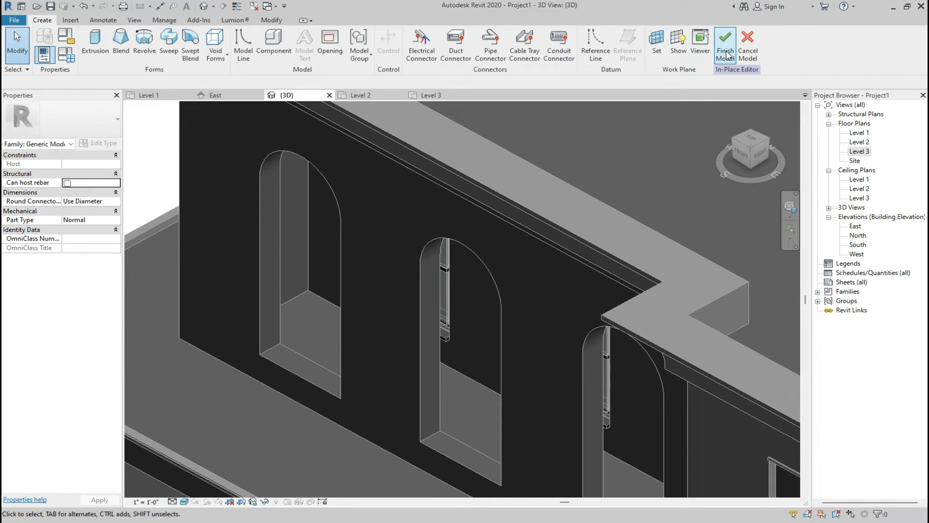
Start a sweep with a picked path and pick the arch, both sides and sill edge of the outermost upper arched opening.
left_click(169, 43)
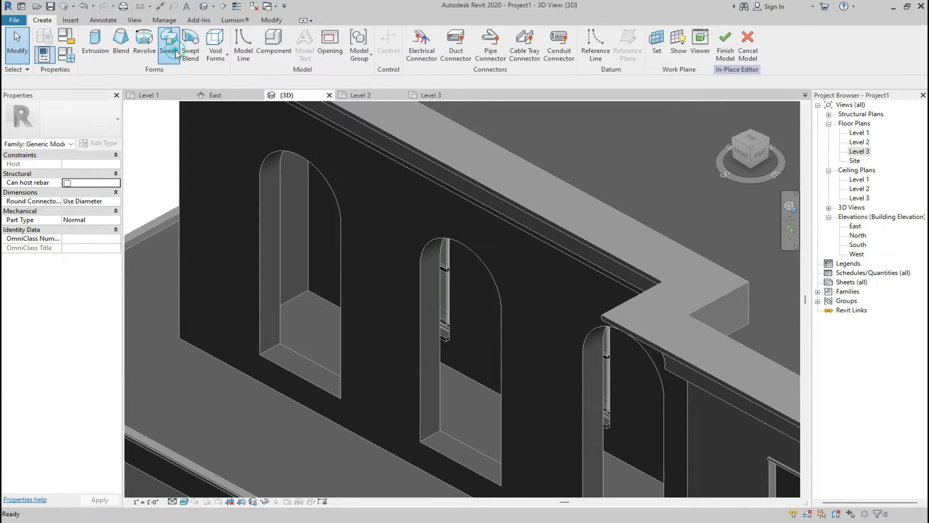
left_click(497, 57)
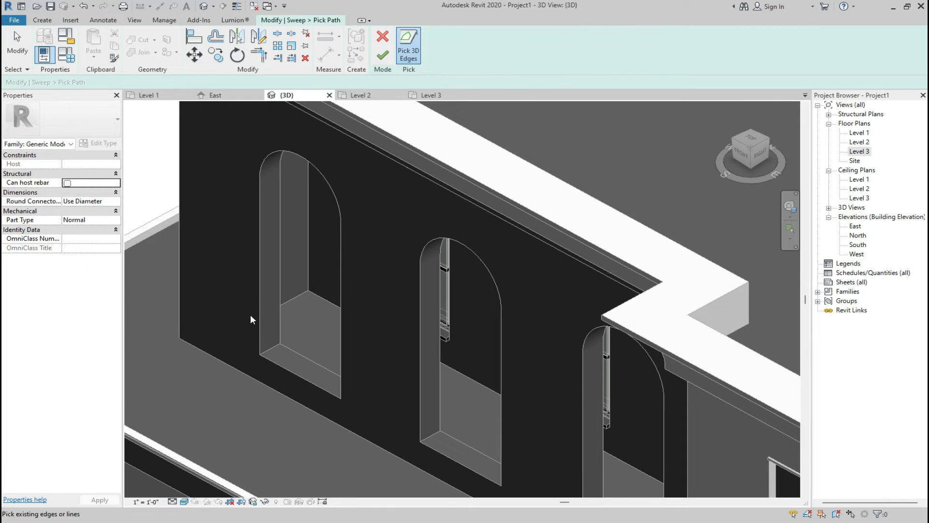
left_click(303, 158)
left_click(259, 223)
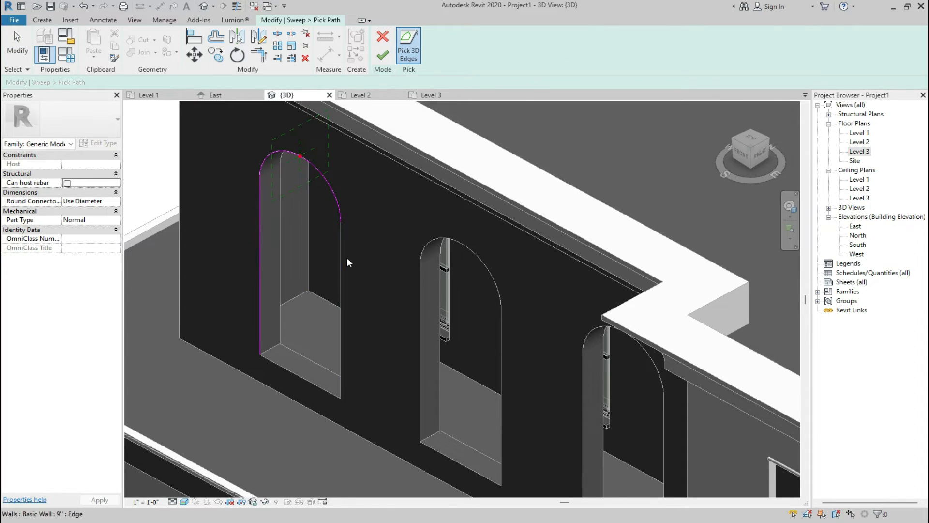
left_click(342, 265)
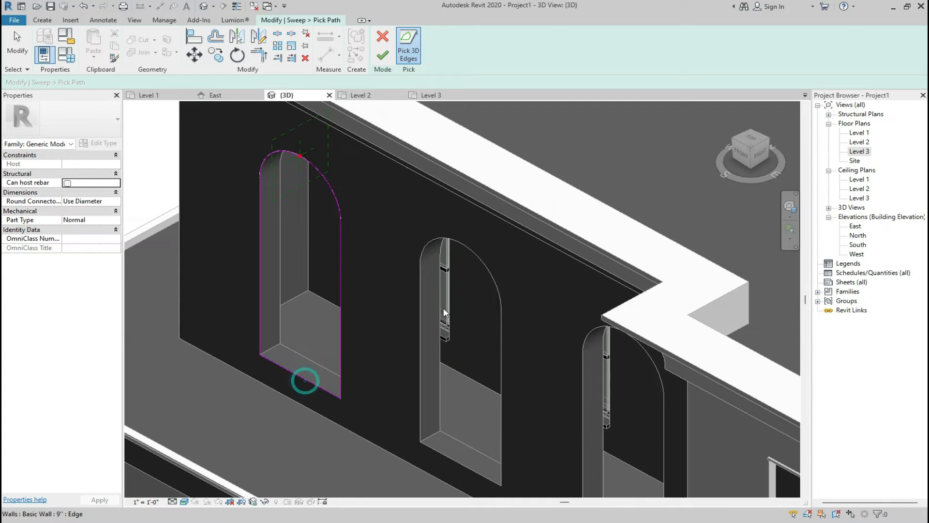
Add the arch, side and bottom edges of the middle arched opening to the sweep path.
left_click(453, 238)
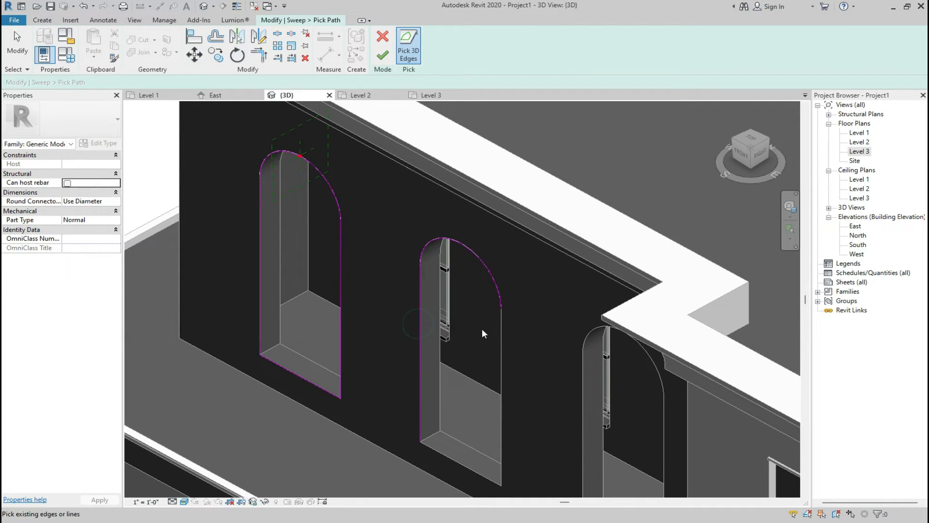
left_click(503, 329)
left_click(464, 463)
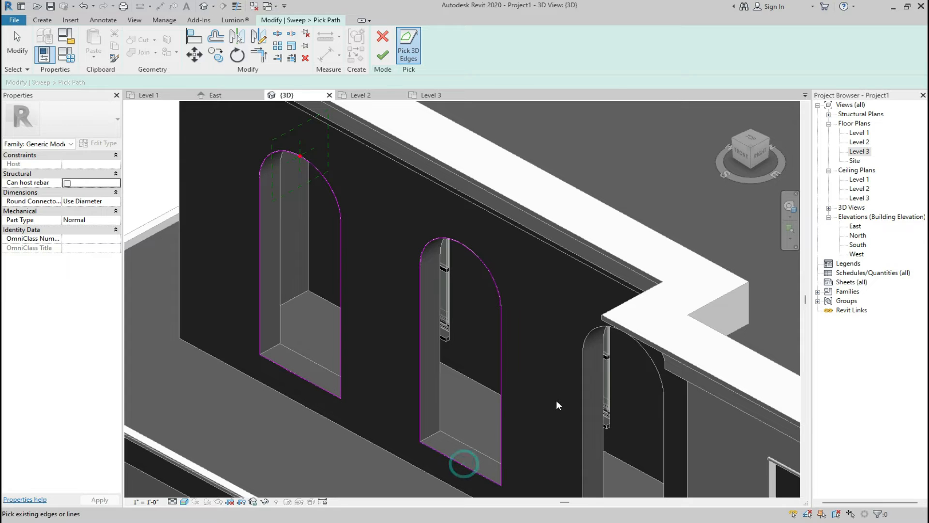
Add the edges of the third arched opening to the sweep path, including the bottom edge hidden by the entrance canopy.
left_click(582, 376)
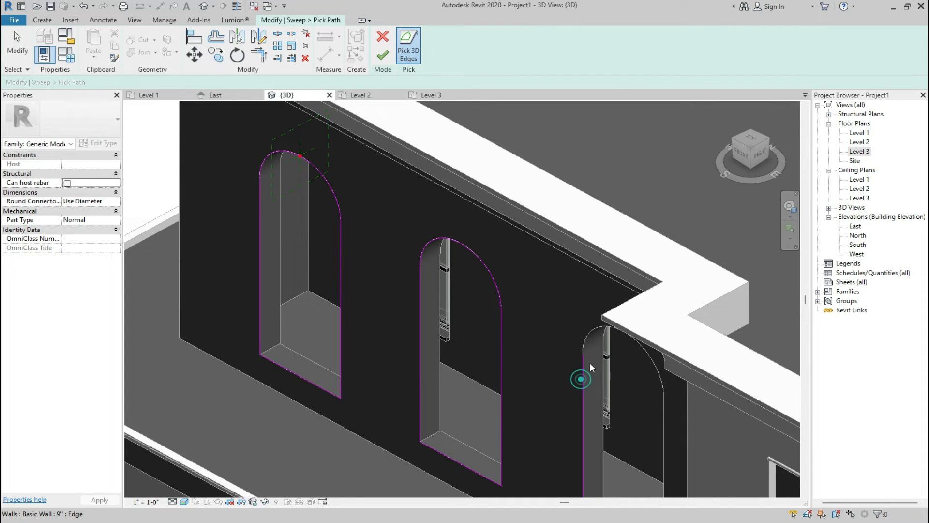
left_click(590, 328)
scroll(561, 306, "down", 2)
left_click(619, 401)
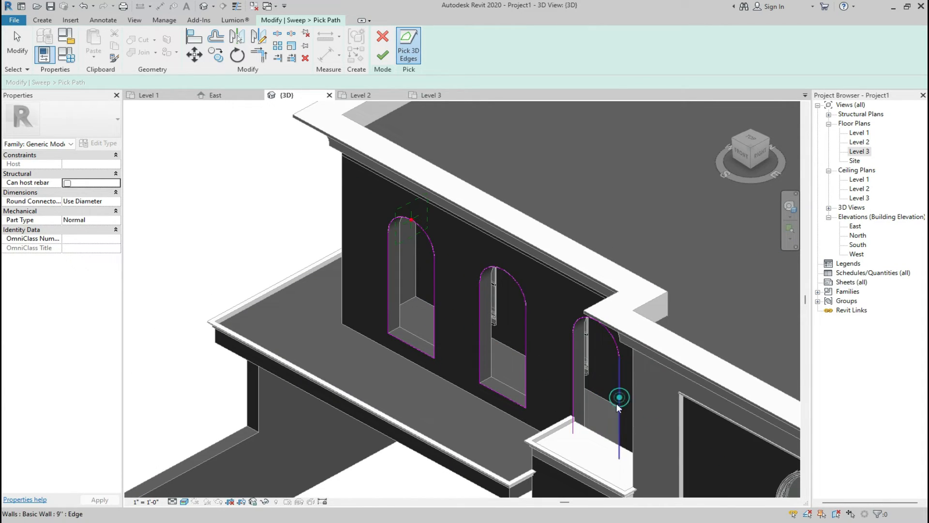
scroll(618, 455, "up", 5)
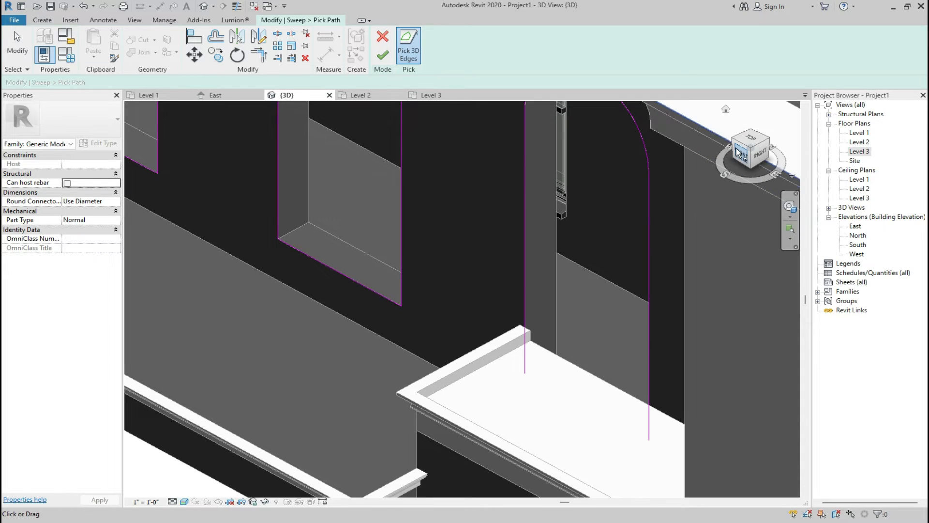
left_click(732, 142)
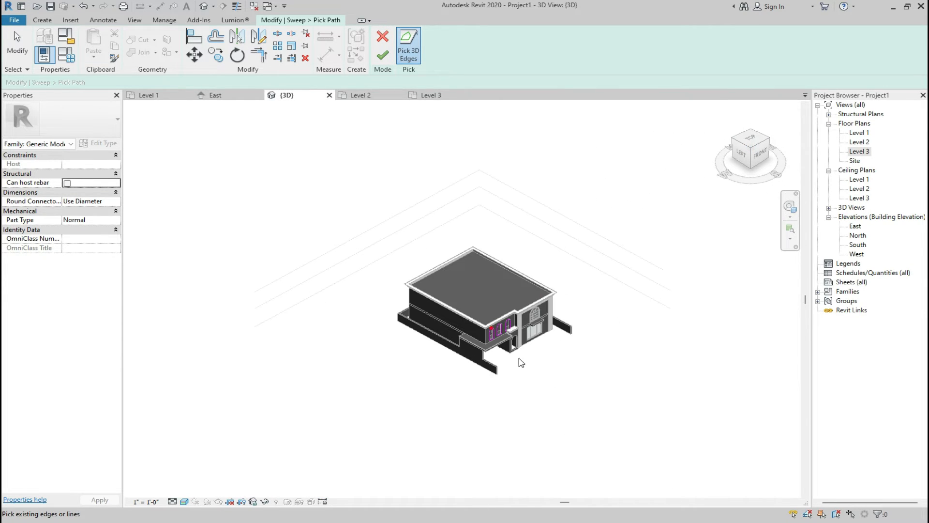
scroll(506, 333, "up", 10)
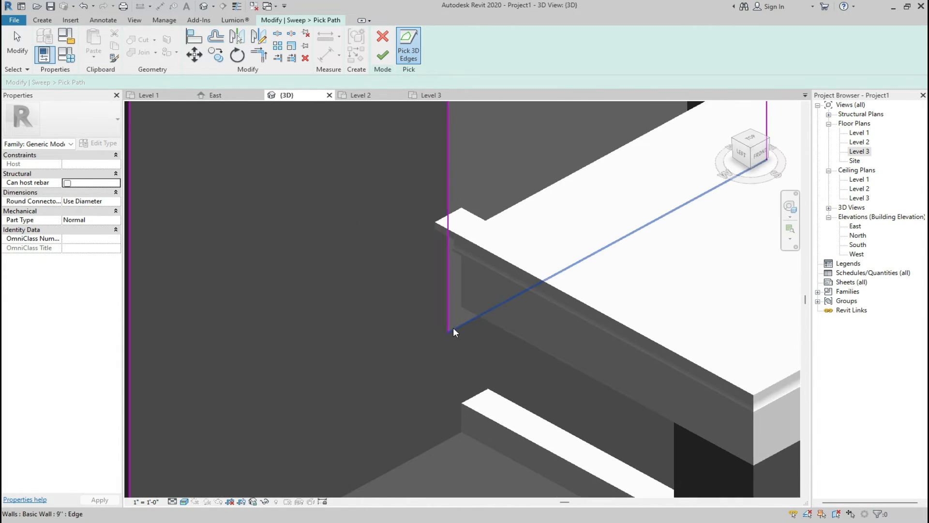
scroll(468, 318, "down", 10)
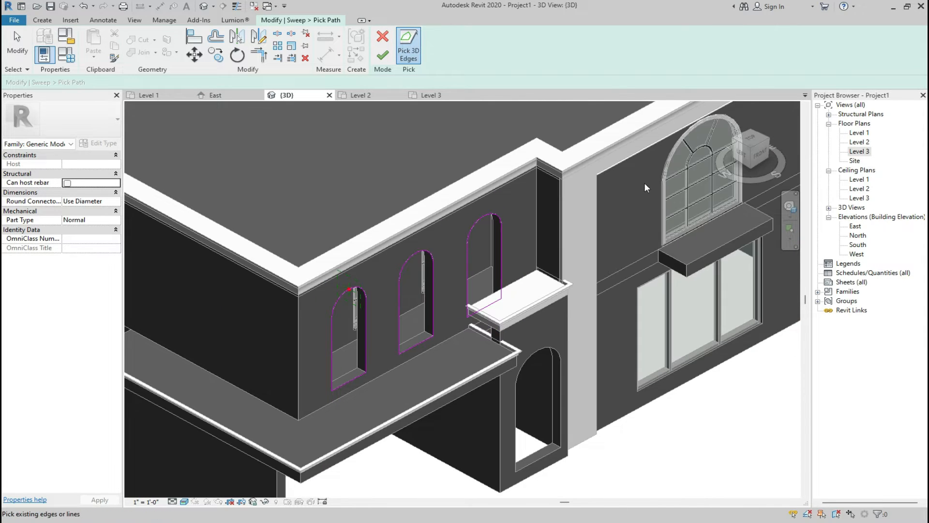
Check the path in the default 3D orientation and from the right side, and try to finish it with all three opening loops.
left_click(767, 140)
scroll(379, 285, "up", 10)
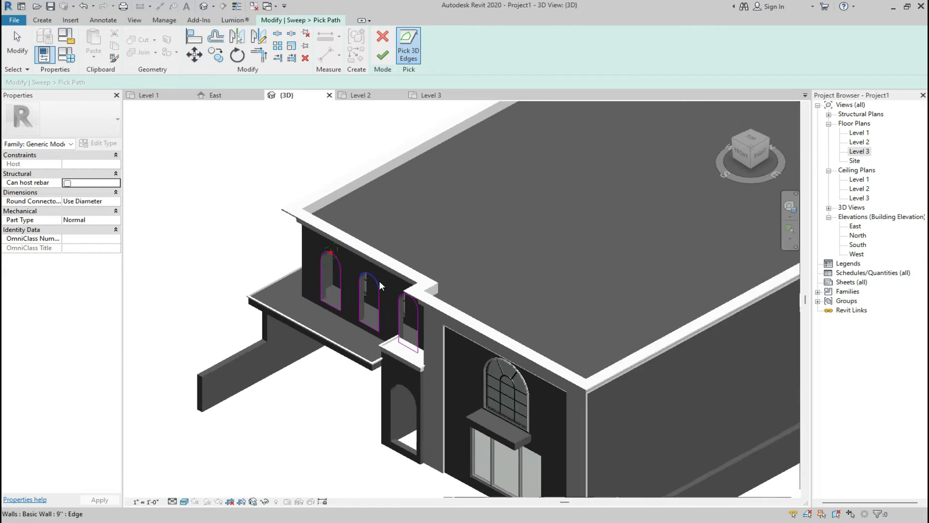
scroll(347, 264, "up", 5)
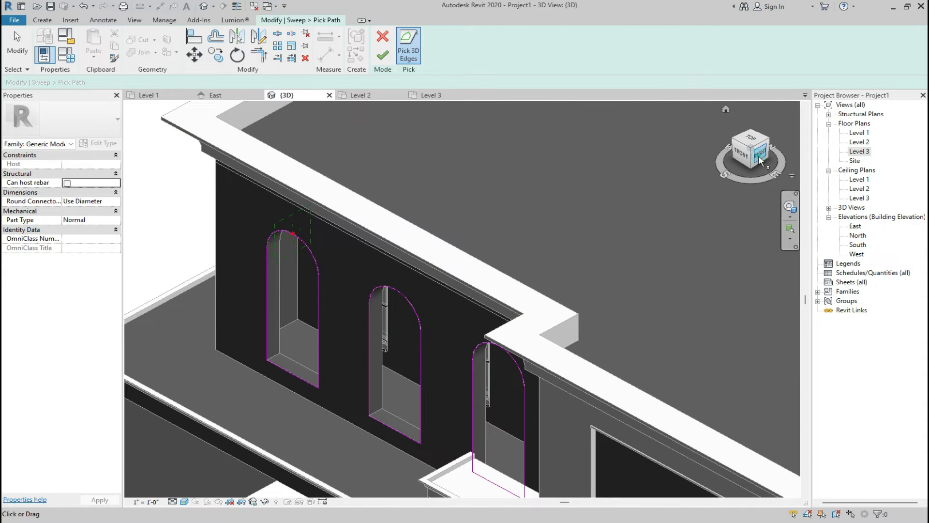
left_click(761, 154)
scroll(387, 292, "up", 5)
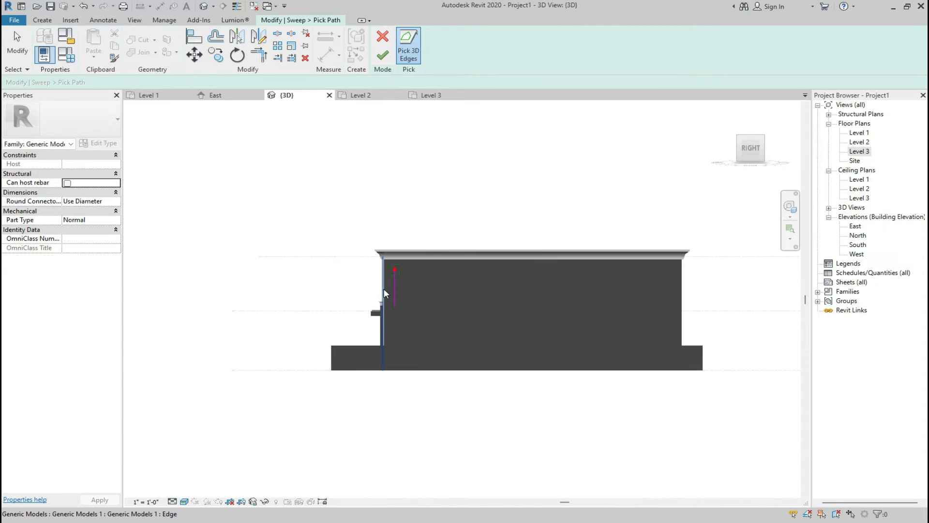
scroll(384, 289, "up", 5)
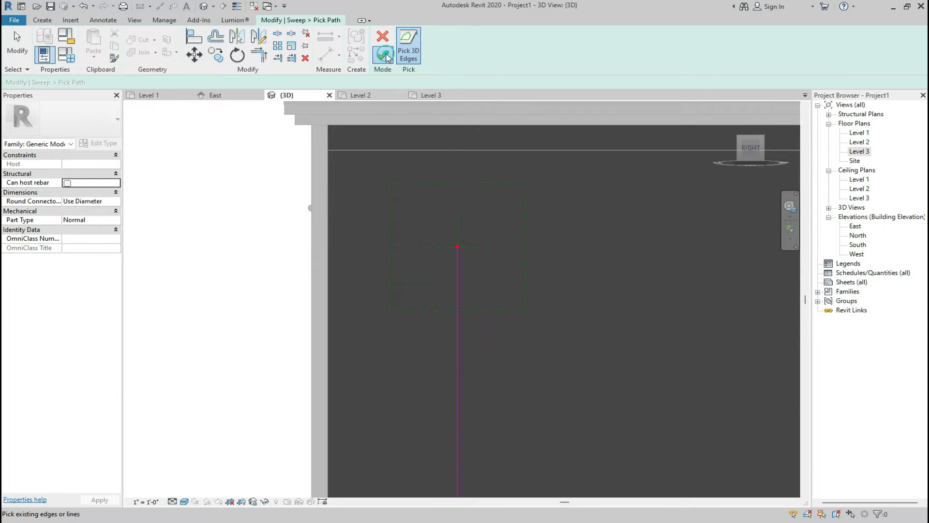
left_click(385, 55)
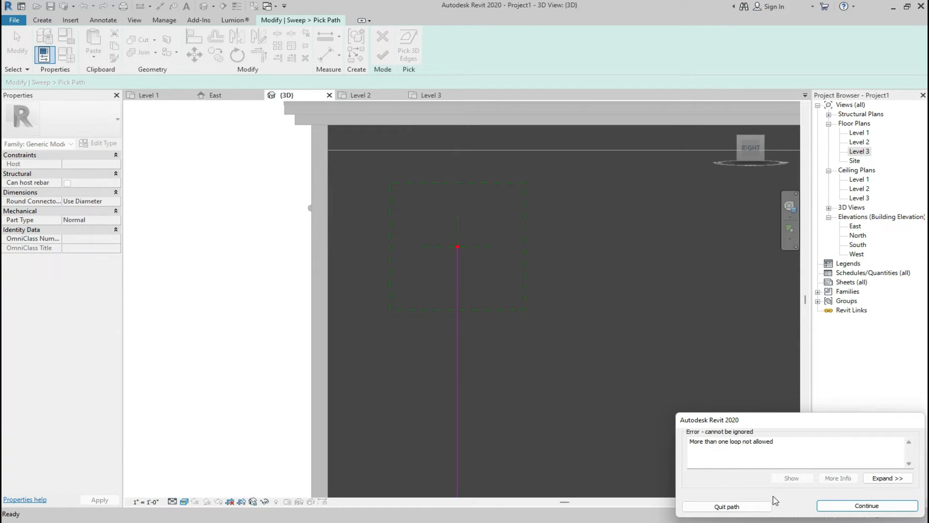
left_click(825, 504)
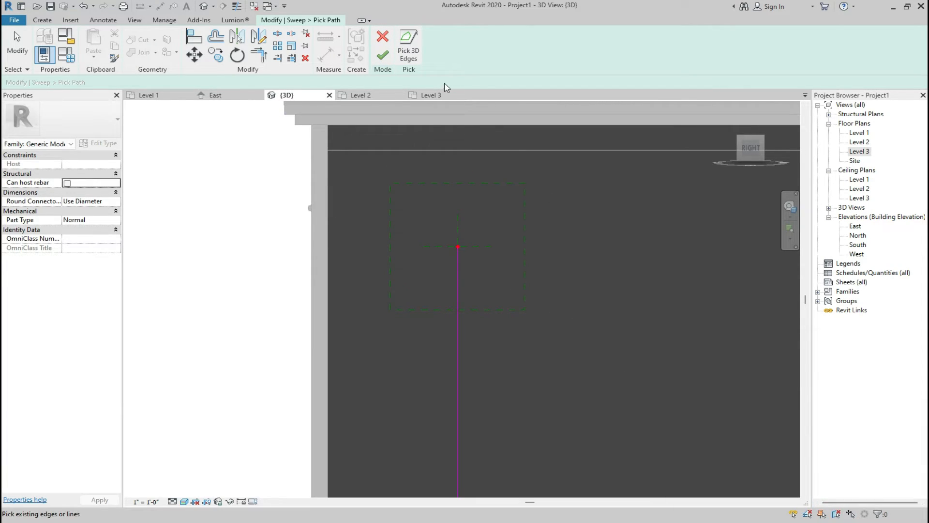
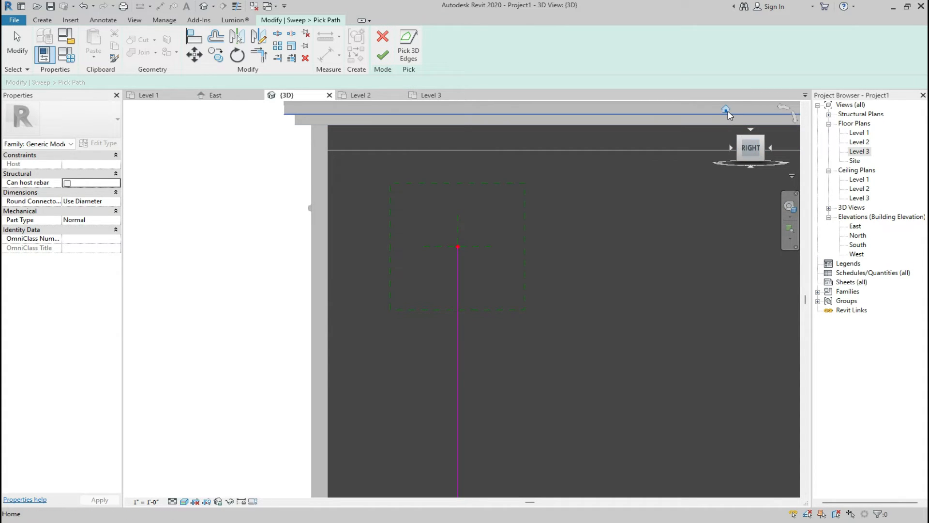
Examine the picked edges around the three arched openings up close for problems in the sweep path.
left_click(725, 110)
scroll(373, 265, "up", 10)
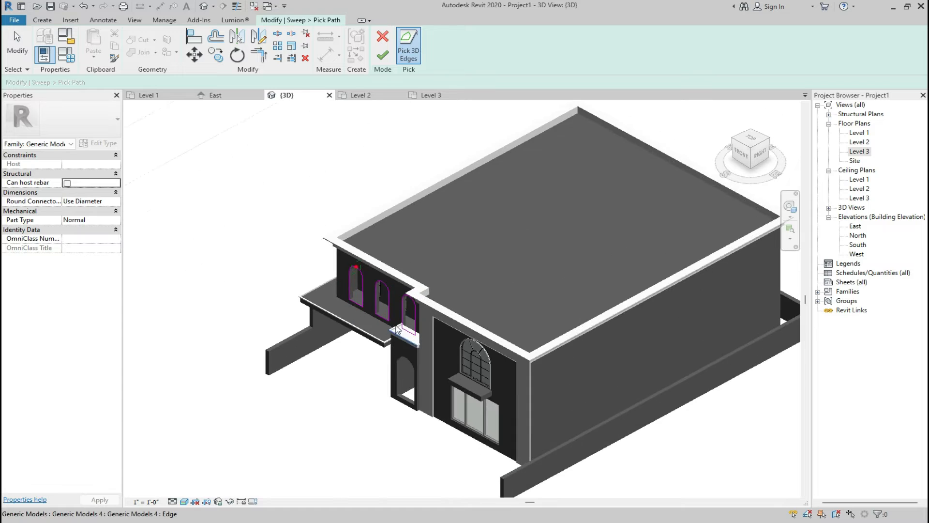
scroll(397, 437, "up", 7)
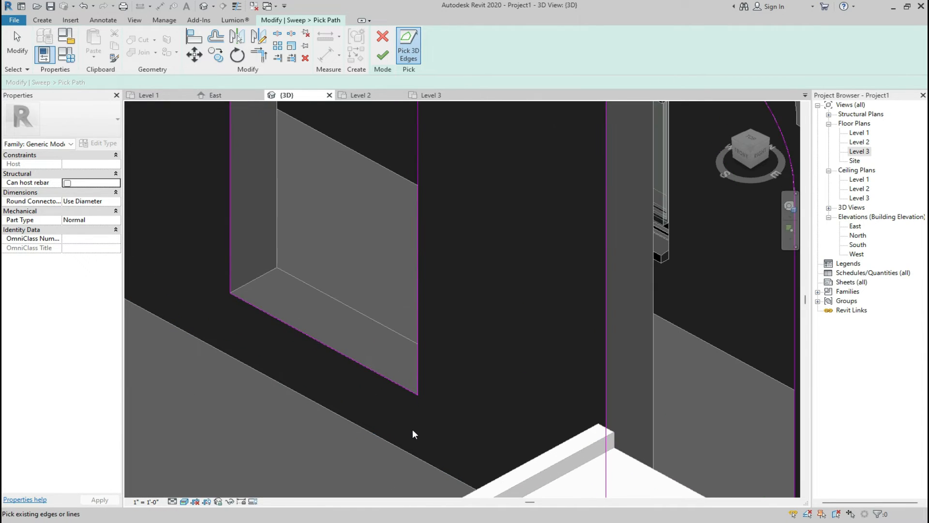
scroll(419, 431, "down", 7)
scroll(227, 130, "up", 3)
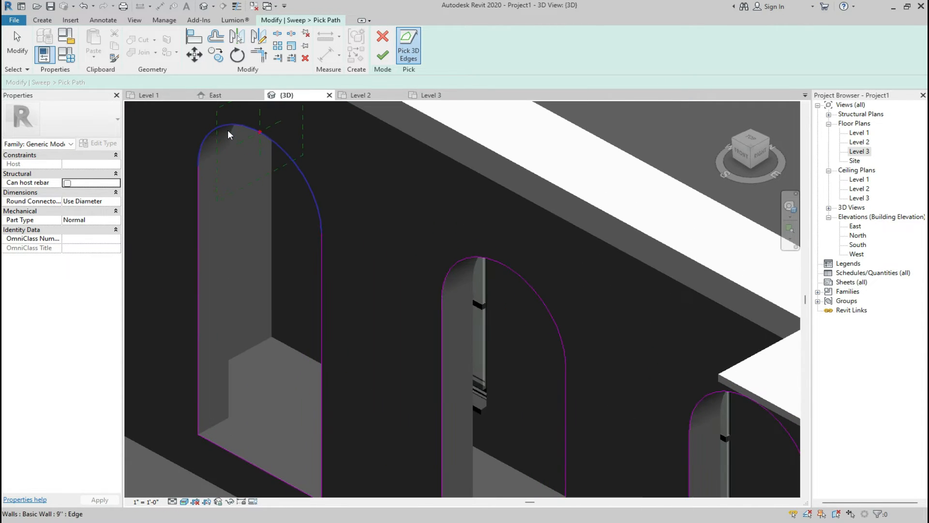
scroll(331, 226, "up", 2)
scroll(330, 226, "down", 2)
scroll(333, 225, "down", 2)
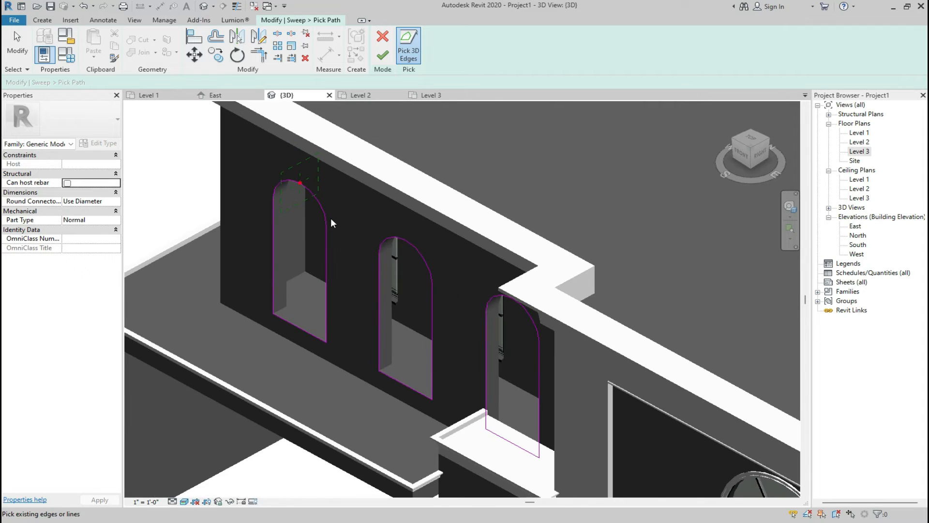
scroll(420, 296, "up", 2)
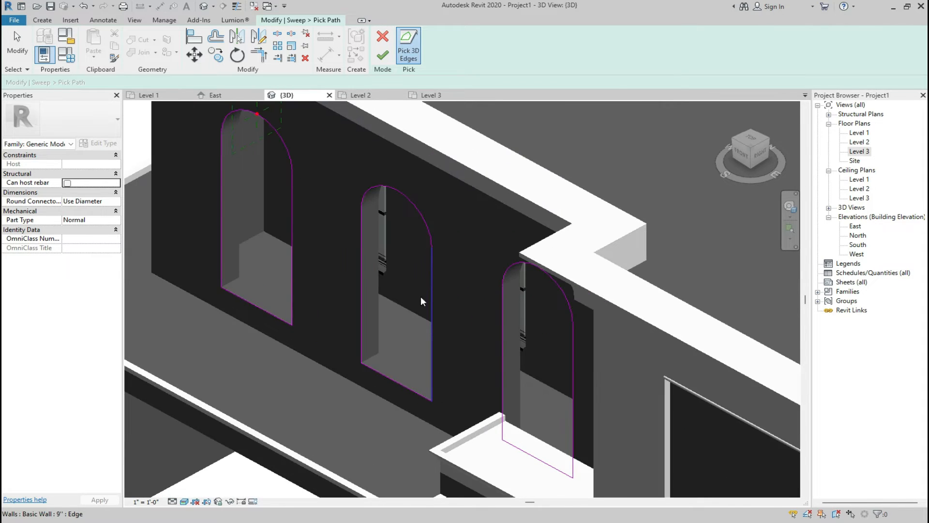
scroll(370, 179, "up", 2)
scroll(376, 183, "up", 1)
scroll(379, 190, "down", 3)
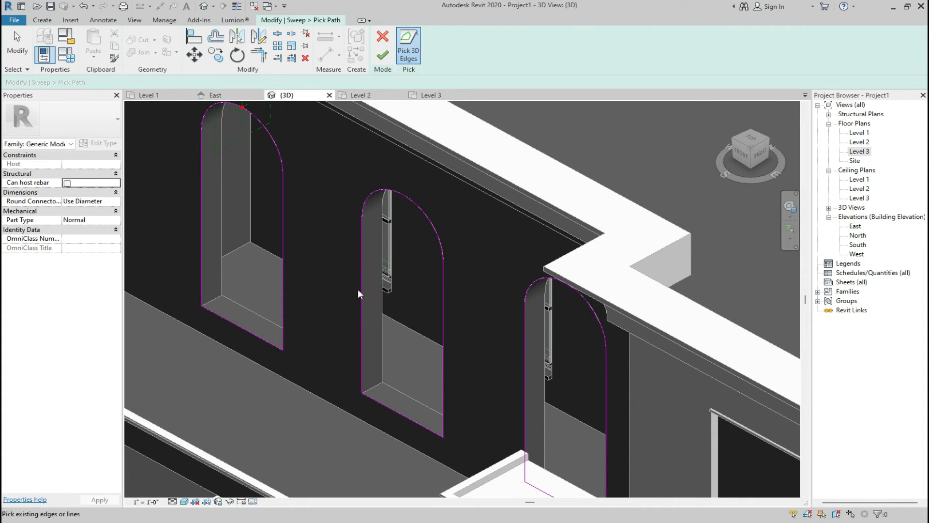
Remove the side, arch and bottom edges of the middle arched opening from the sweep path.
left_click(362, 273)
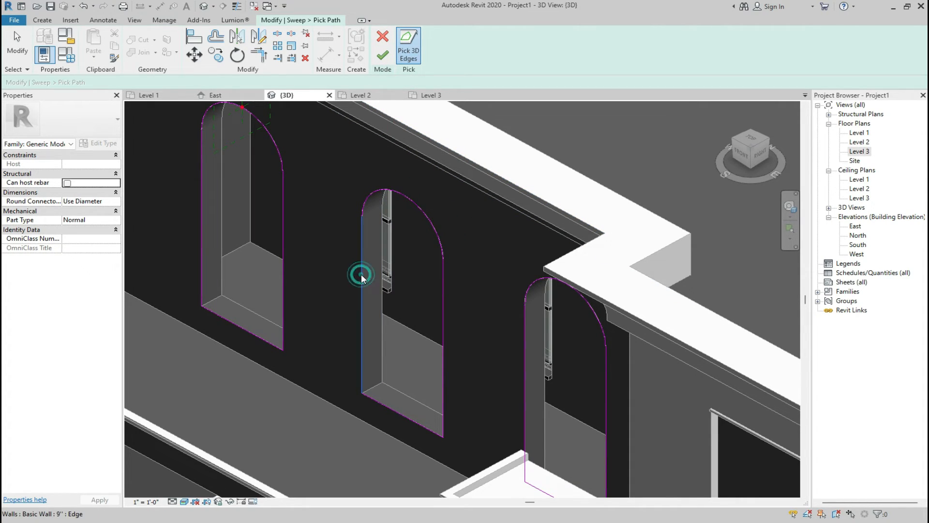
left_click(421, 206)
left_click(443, 287)
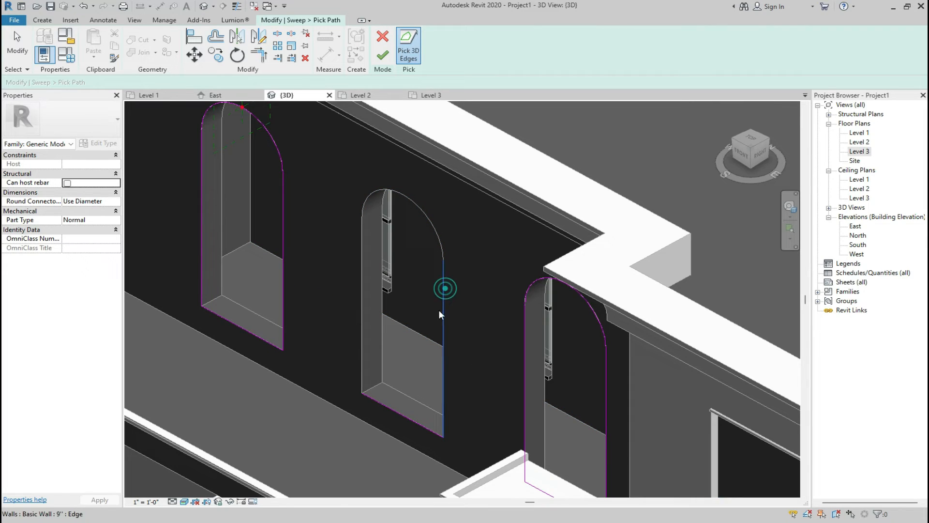
left_click(416, 424)
Remove the third arched opening's edges from the sweep path, including the one under the canopy, and finish the path around the first opening only.
left_click(522, 372)
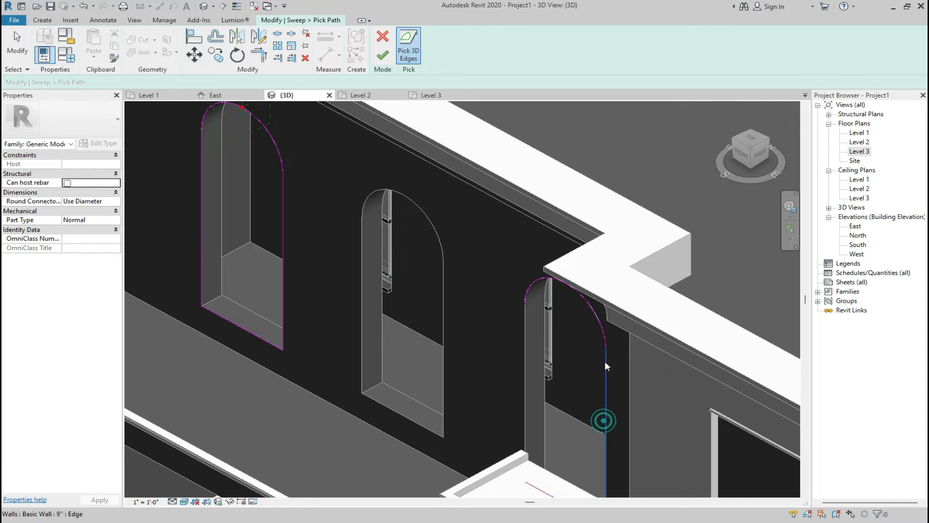
left_click(598, 322)
scroll(573, 376, "down", 2)
scroll(571, 392, "up", 5)
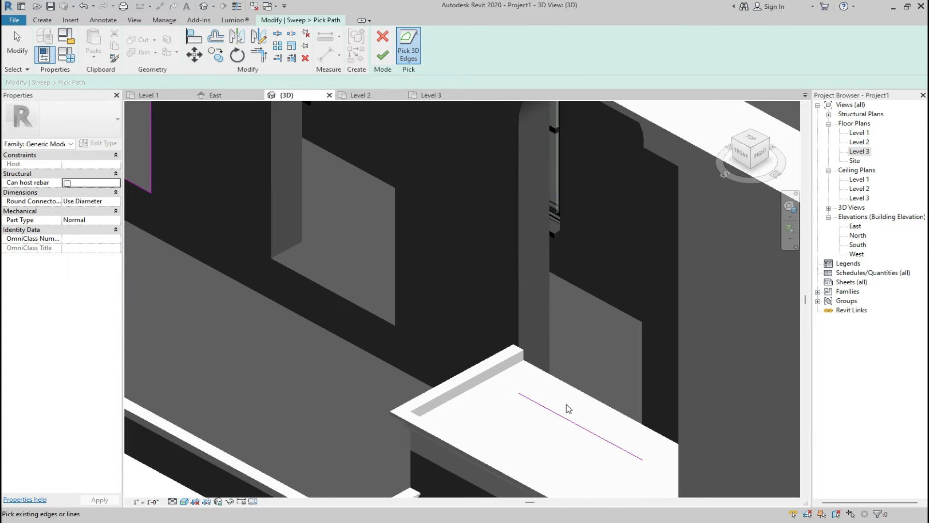
scroll(569, 409, "up", 3)
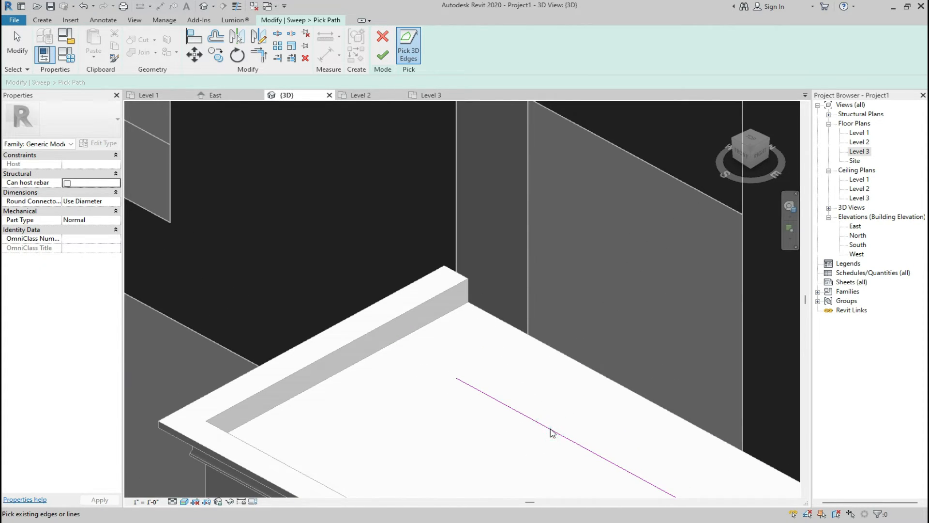
left_click(736, 145)
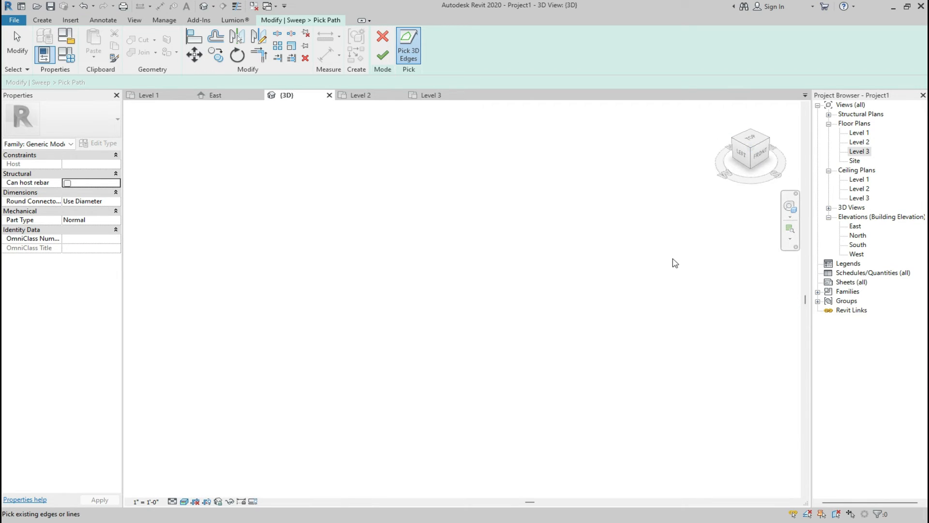
scroll(535, 332, "up", 8)
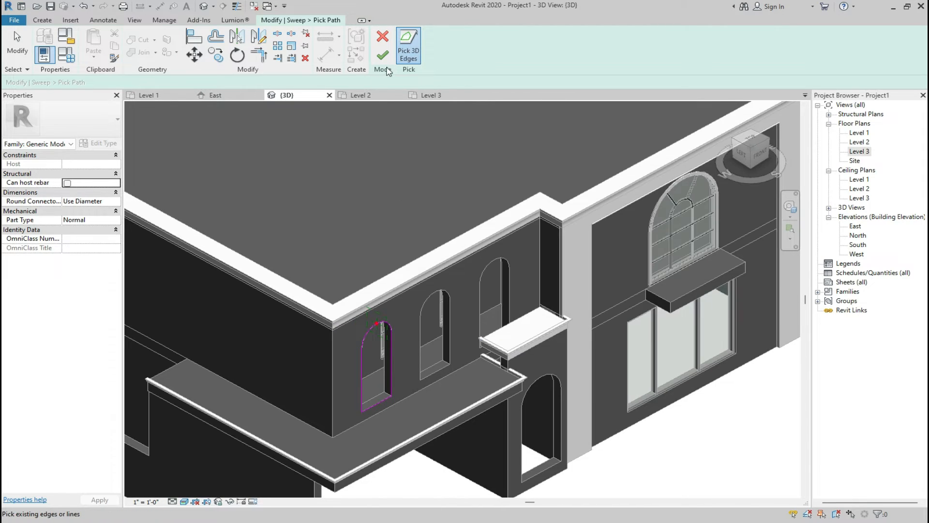
left_click(383, 55)
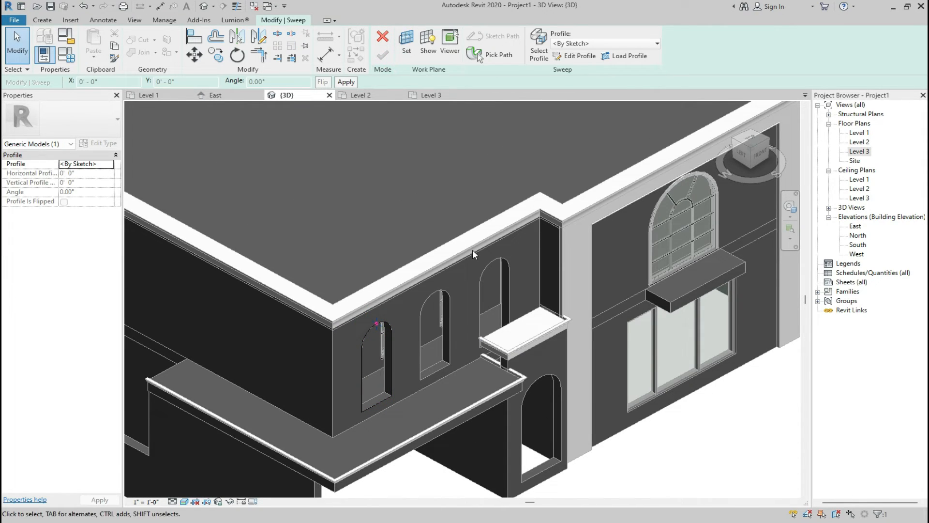
Open the sweep profile for editing from the right side and draw its vertical back line across the path point with a short outward top return.
left_click(771, 148)
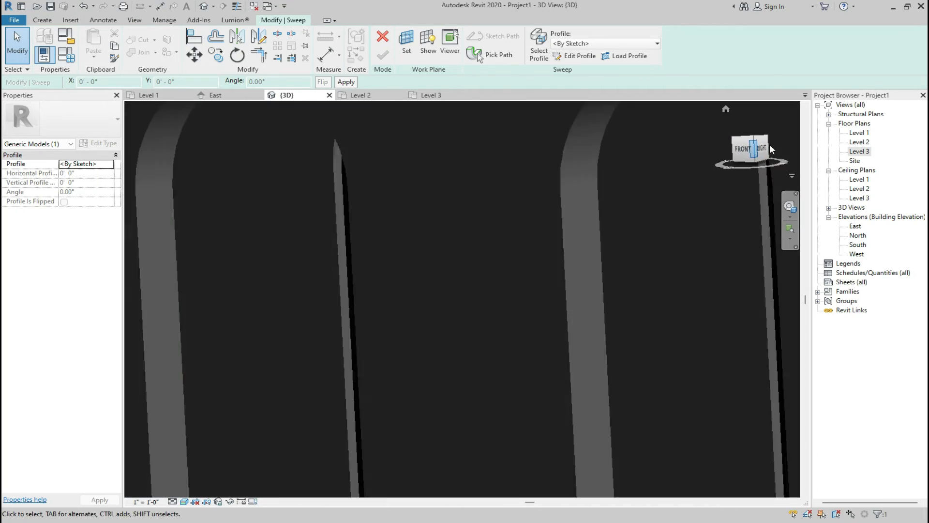
left_click(758, 149)
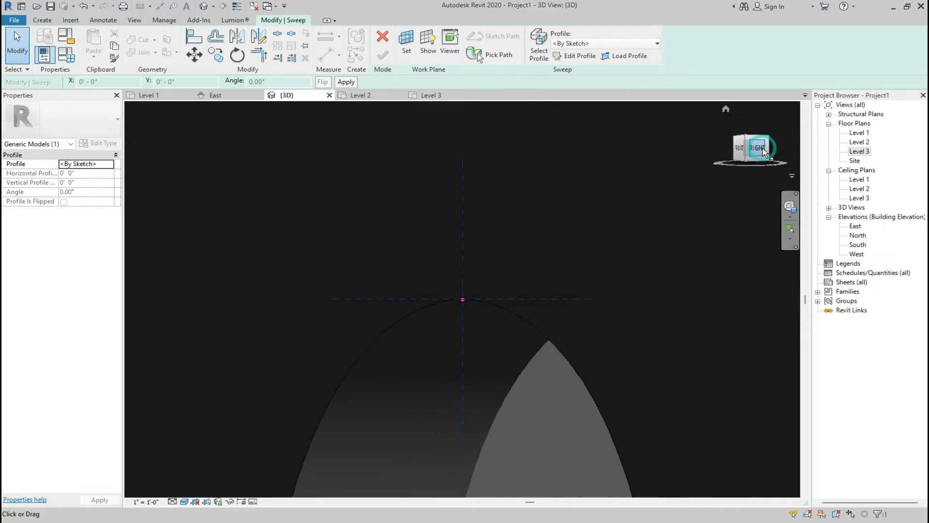
scroll(565, 332, "down", 4)
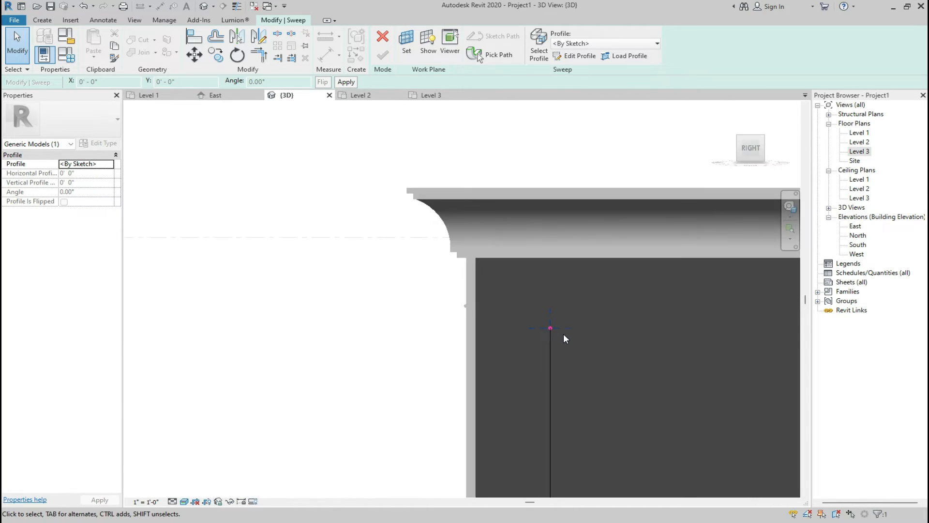
left_click(576, 55)
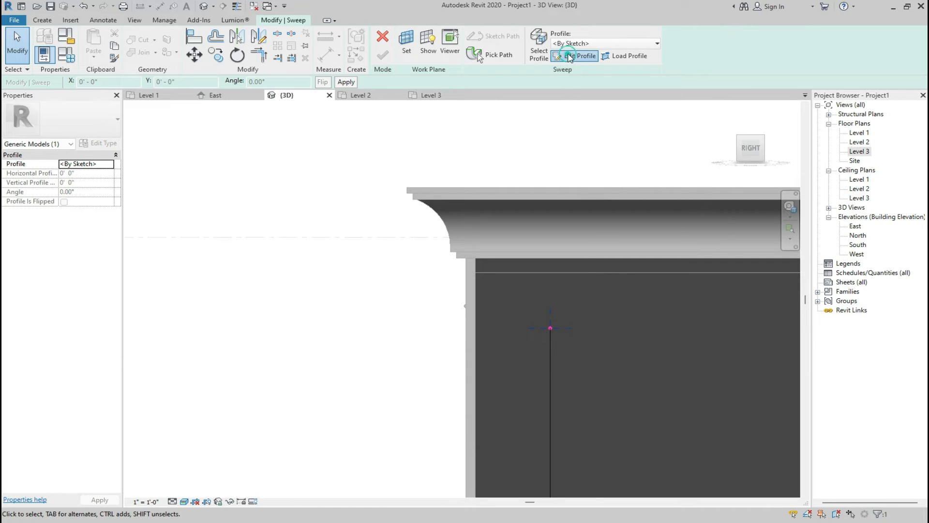
scroll(552, 328, "up", 2)
scroll(550, 328, "up", 3)
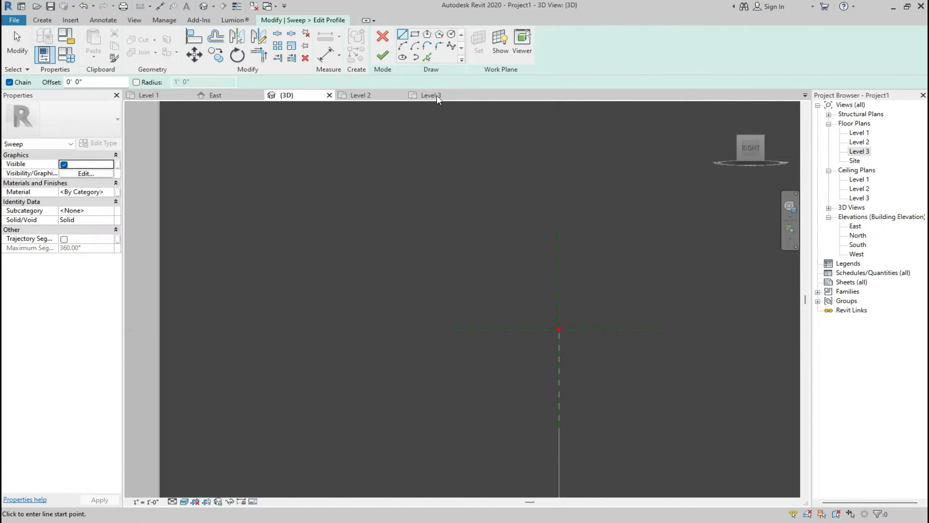
left_click(405, 36)
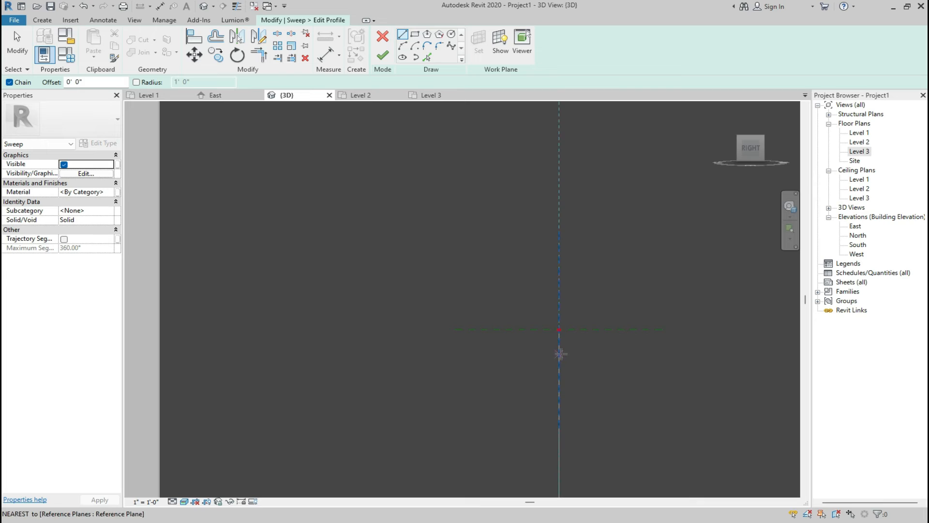
left_click(560, 354)
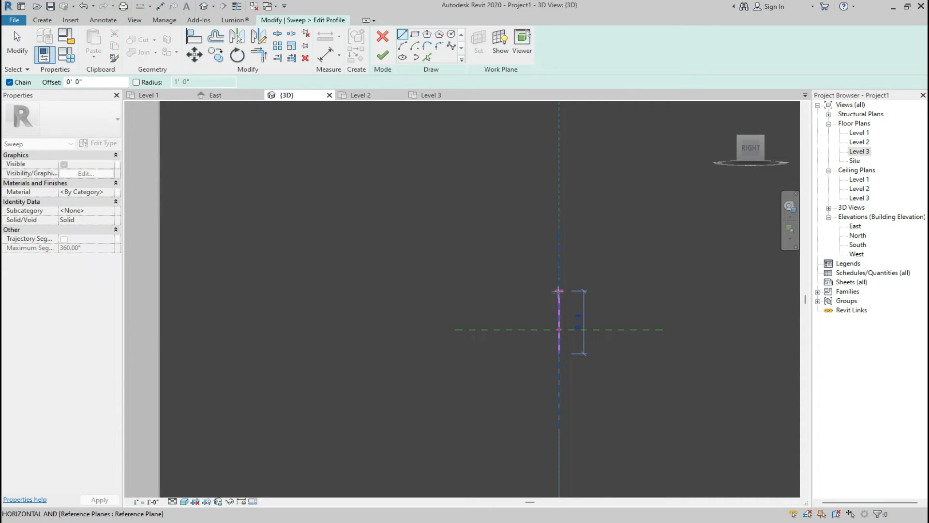
left_click(559, 290)
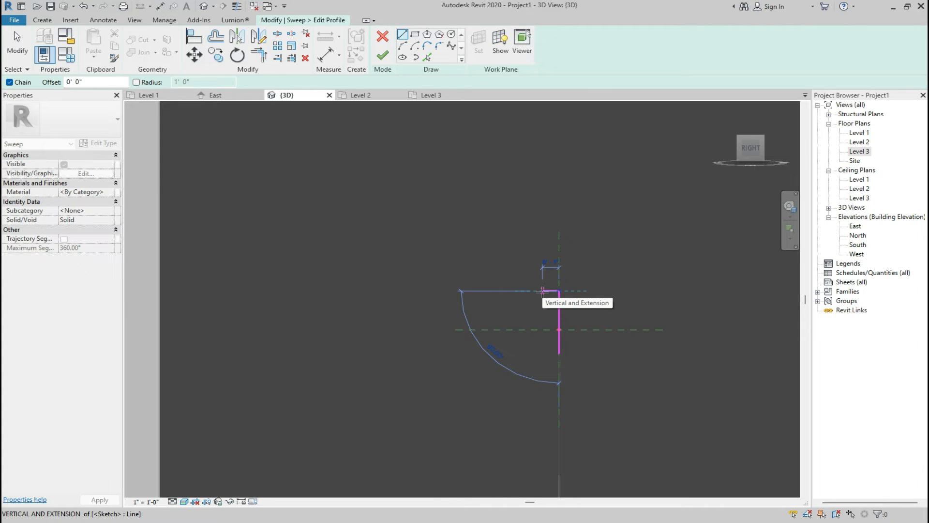
left_click(551, 290)
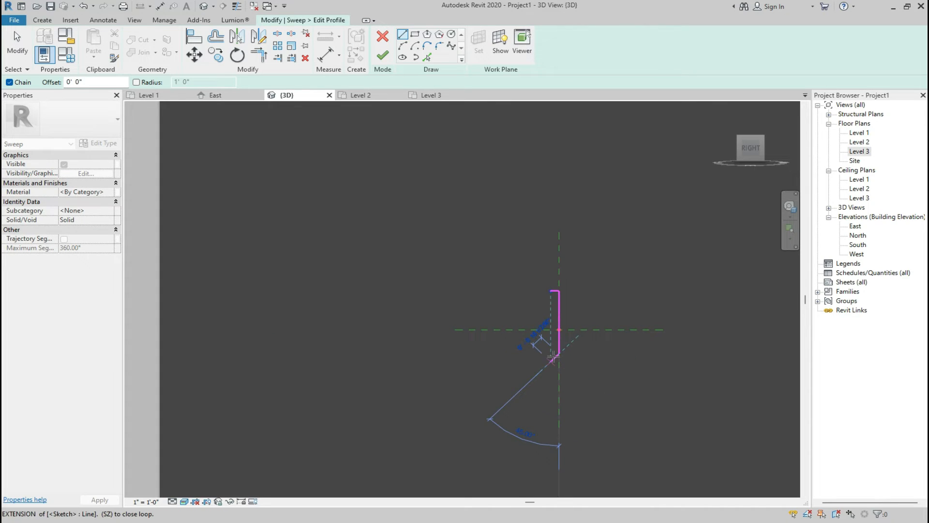
Draw a short outward return at the profile's lower end and add short vertical front segments at the lower and upper returns.
left_click(556, 356)
scroll(553, 354, "up", 5)
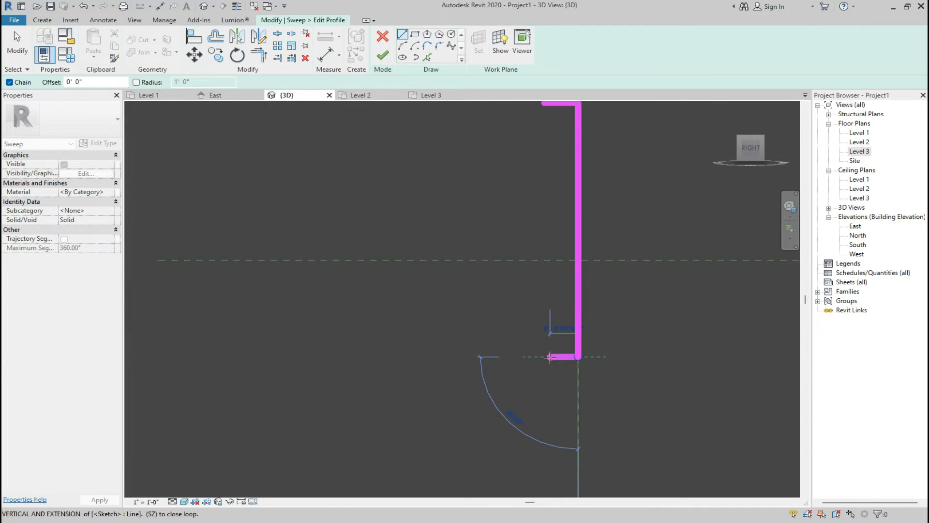
left_click(550, 356)
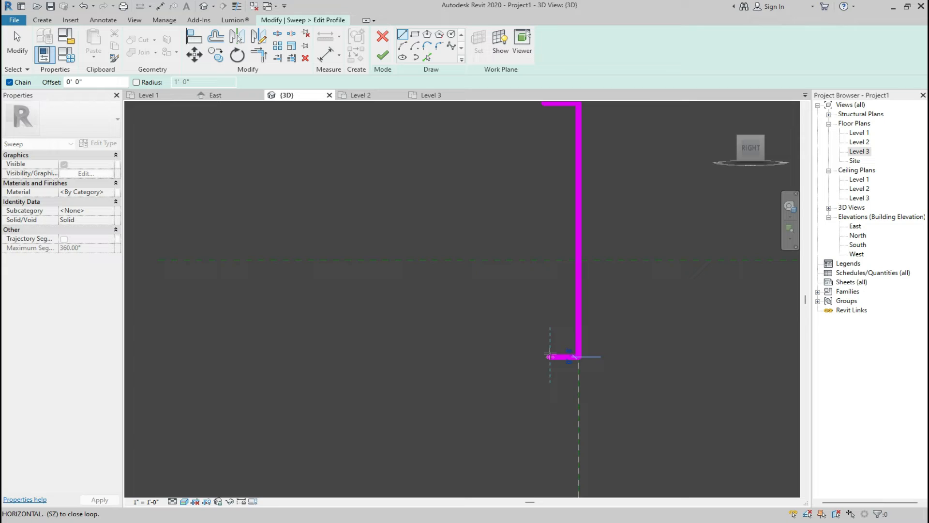
left_click(549, 330)
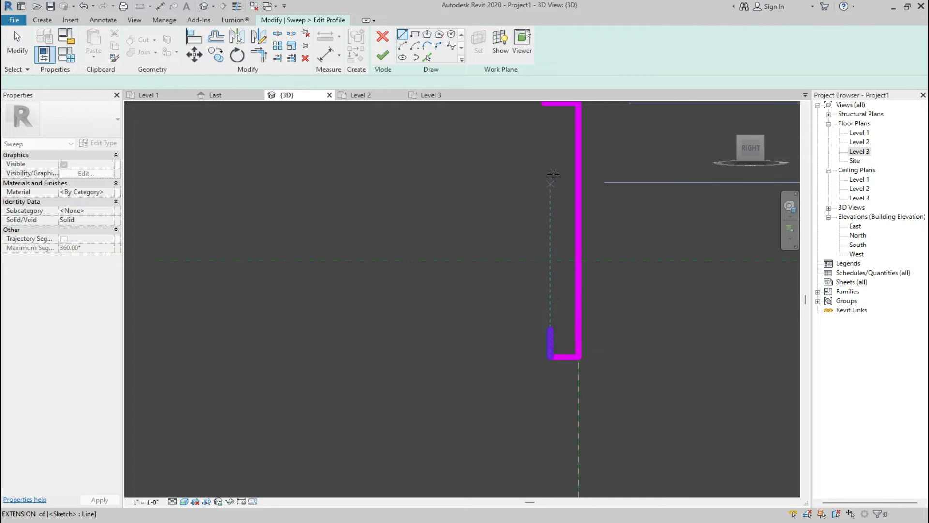
left_click(542, 104)
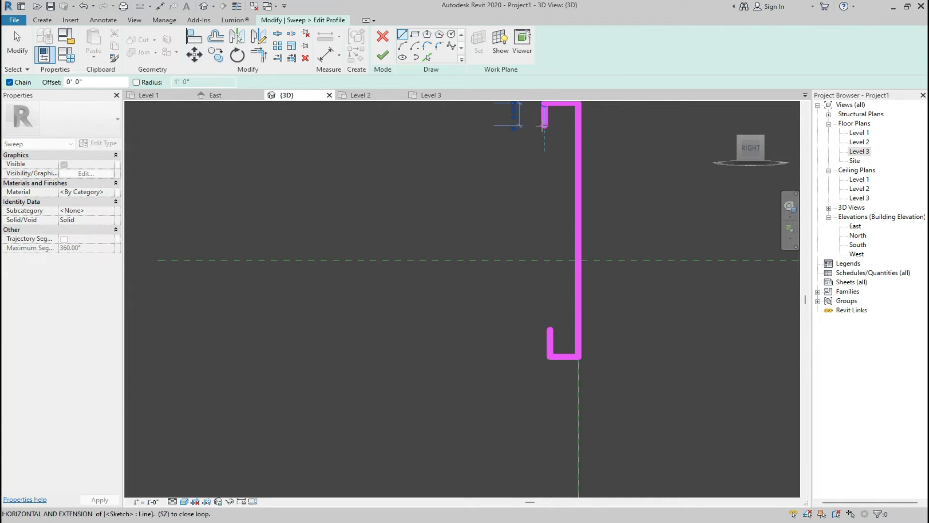
left_click(544, 125)
key("Escape")
key("Escape")
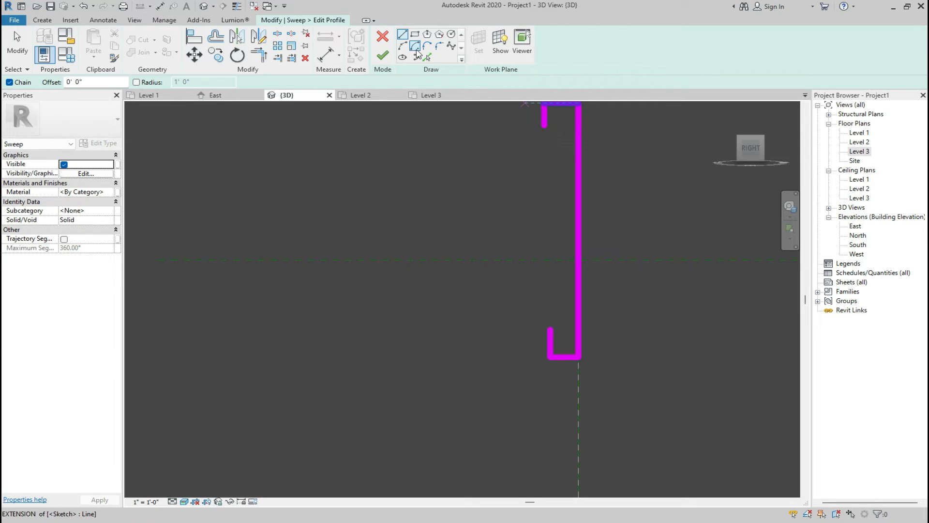
Draw a short vertical segment midway on the profile's front and join it to the upper front segment with an outward-bulging arc.
left_click(545, 206)
left_click(545, 229)
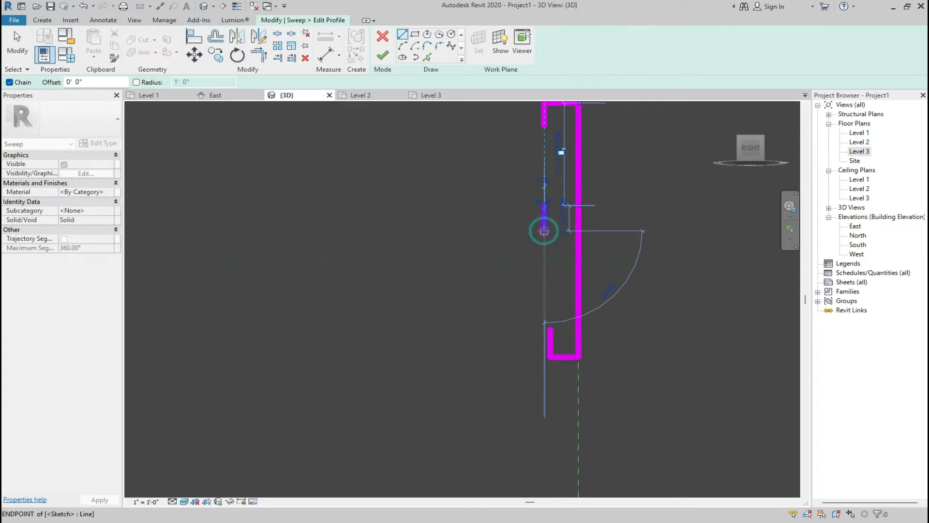
key("Escape")
left_click(404, 49)
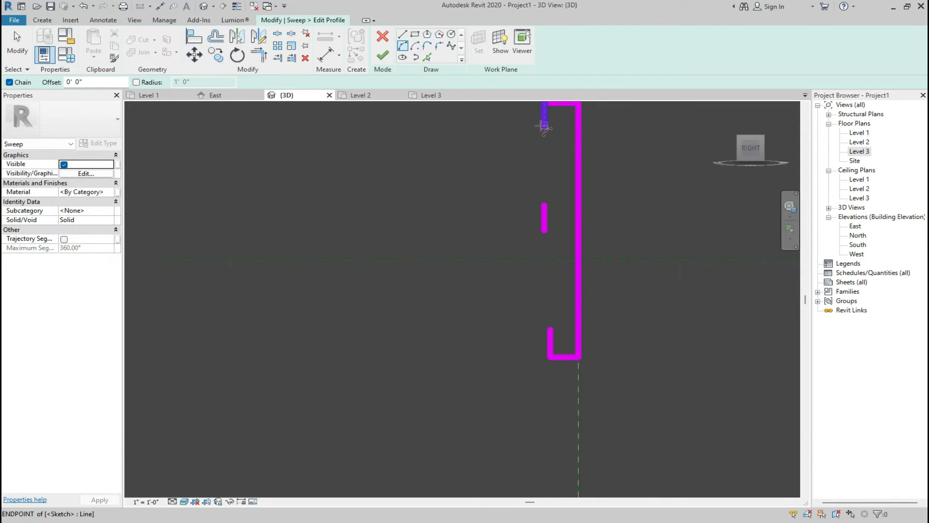
left_click(545, 126)
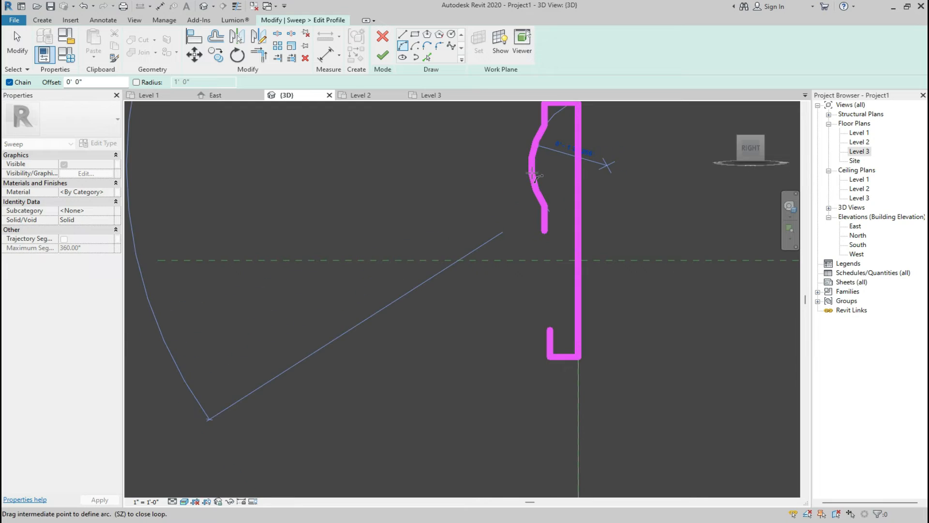
left_click(518, 170)
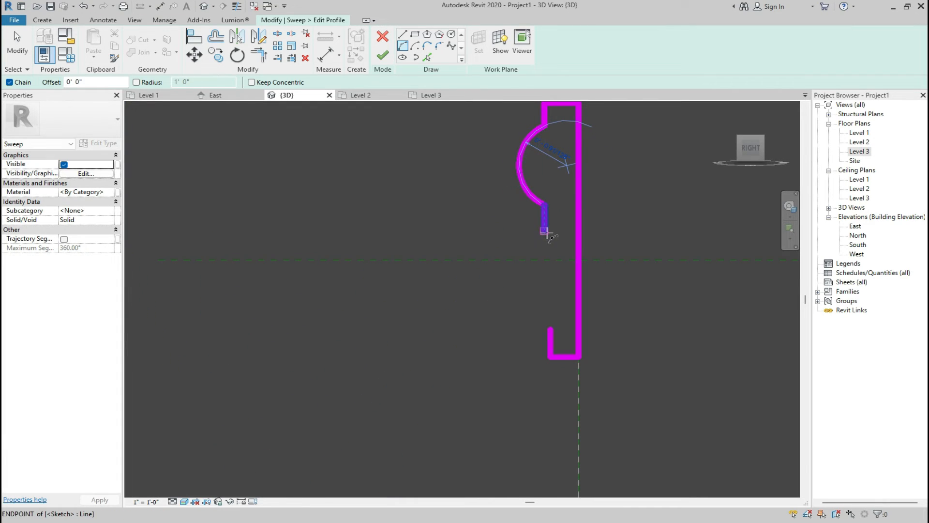
left_click(545, 232)
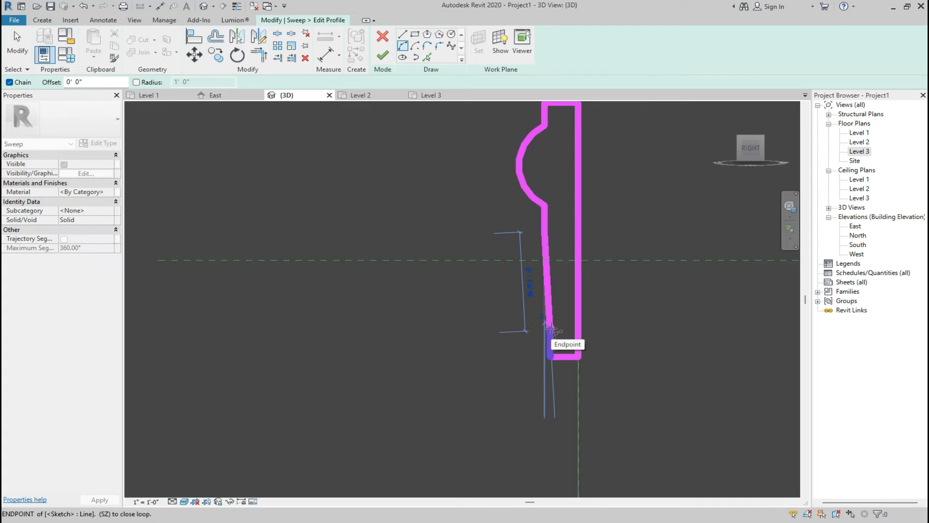
key("Escape")
key("Escape")
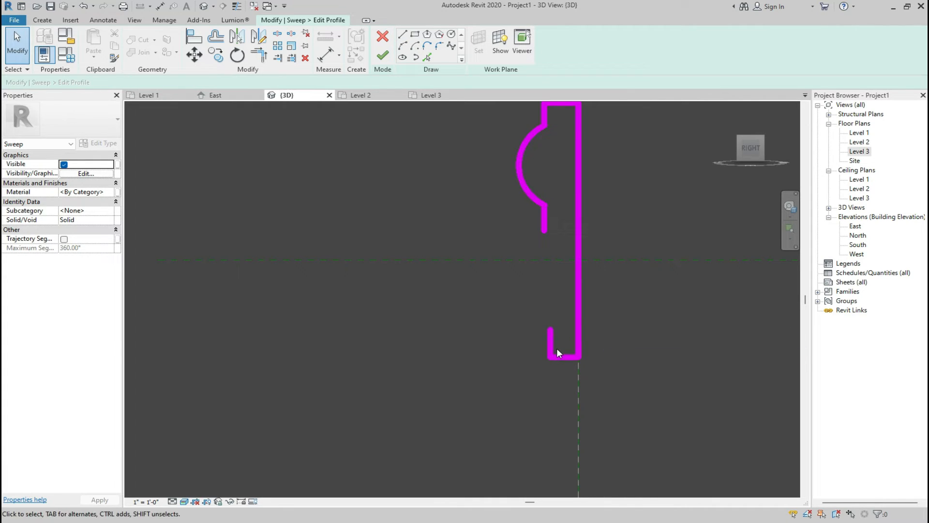
Move the profile's lower front segment outward and align it with the middle front segment.
left_click(550, 348)
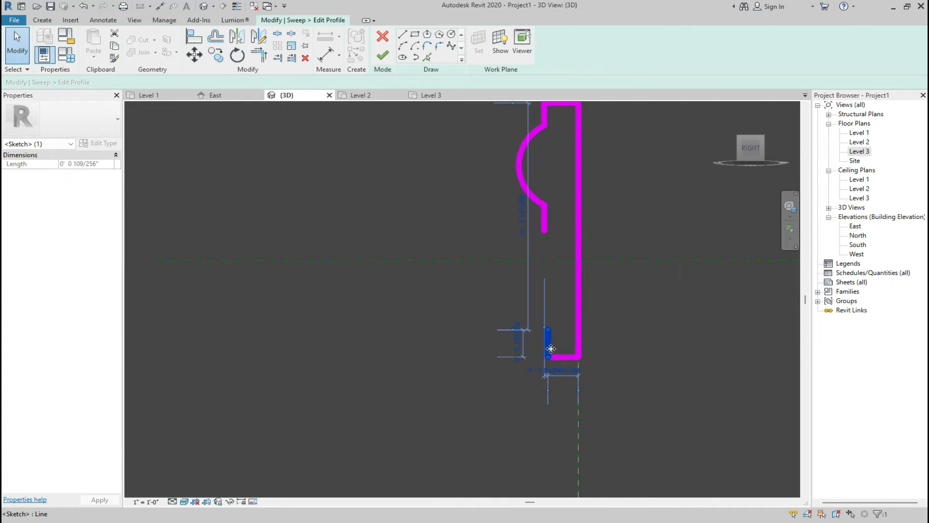
key("Left")
key("Right")
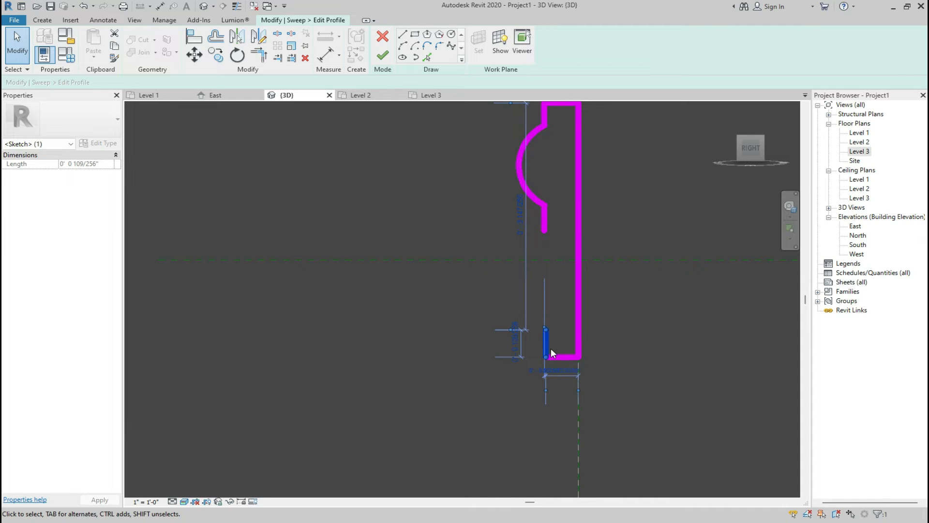
left_click(200, 45)
left_click(542, 224)
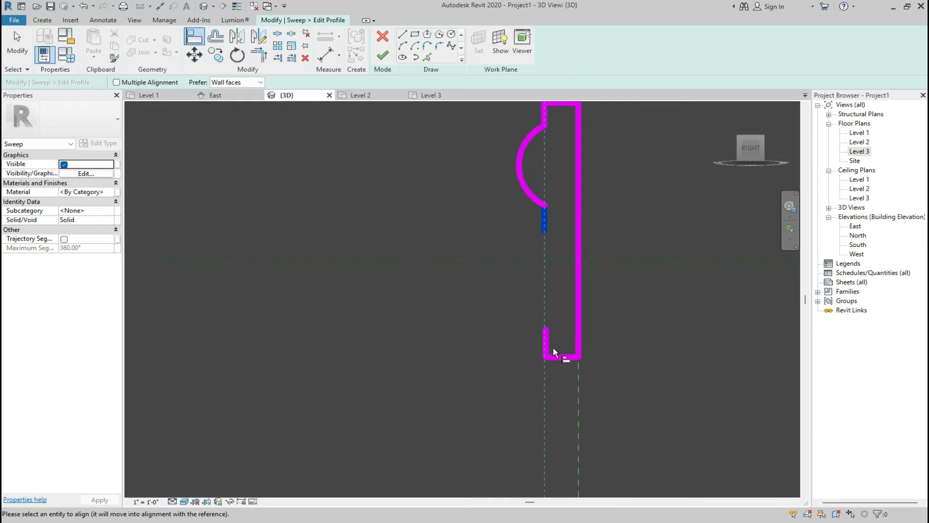
left_click(543, 341)
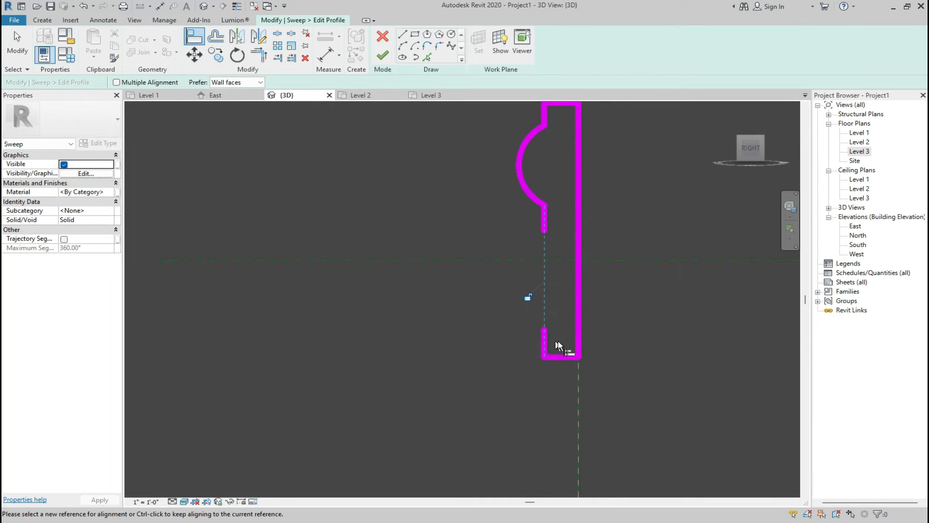
key("Escape")
Close the profile with a second outward-bulging arc between the middle and lower front segments, and finish the profile sketch.
left_click(403, 46)
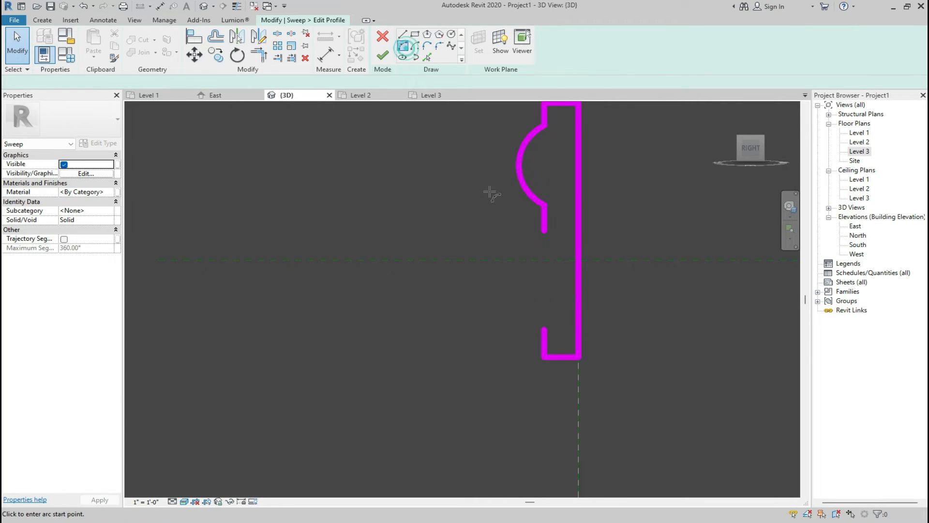
left_click(544, 232)
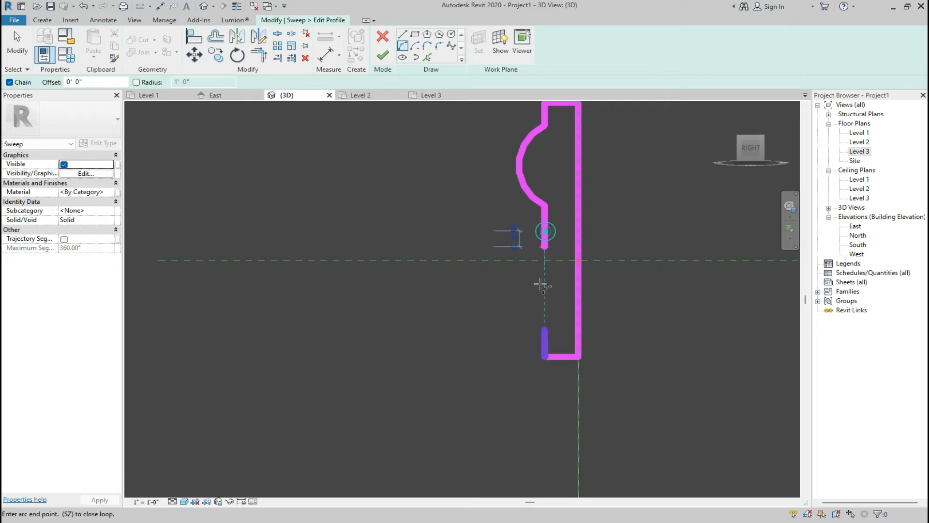
left_click(545, 330)
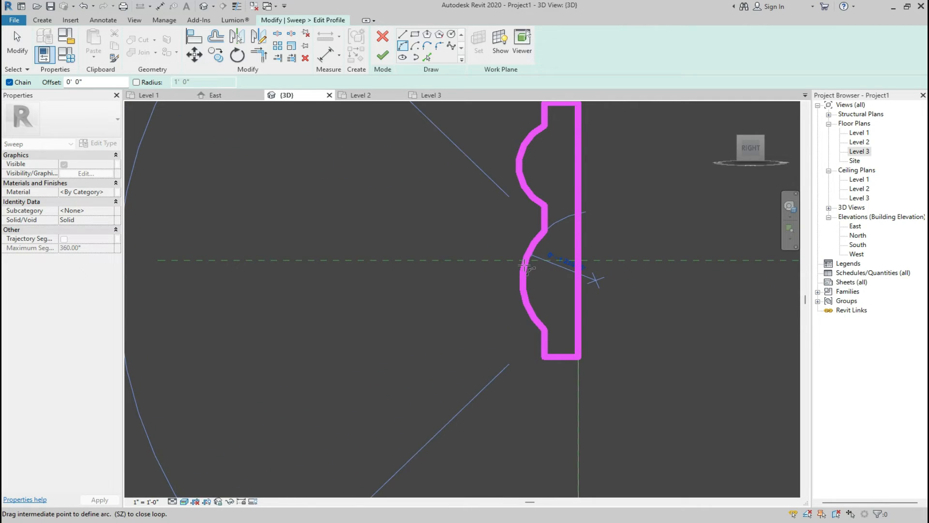
left_click(525, 267)
scroll(528, 261, "down", 3)
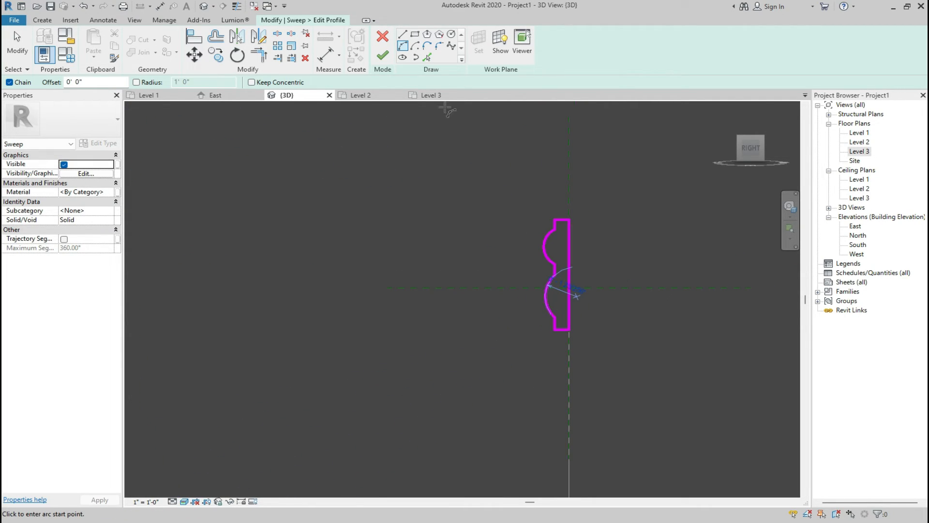
left_click(380, 57)
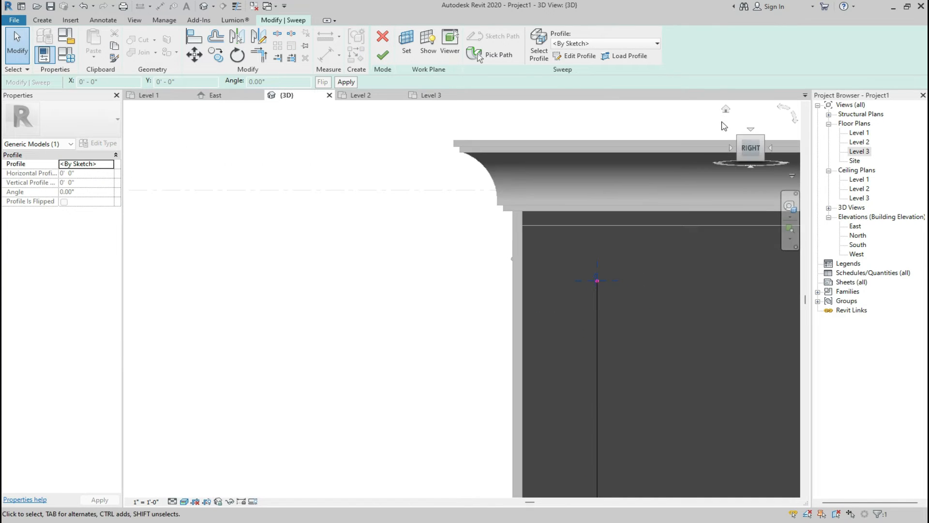
Finish the sweep around the first upper arched opening and complete the in-place model.
left_click(726, 109)
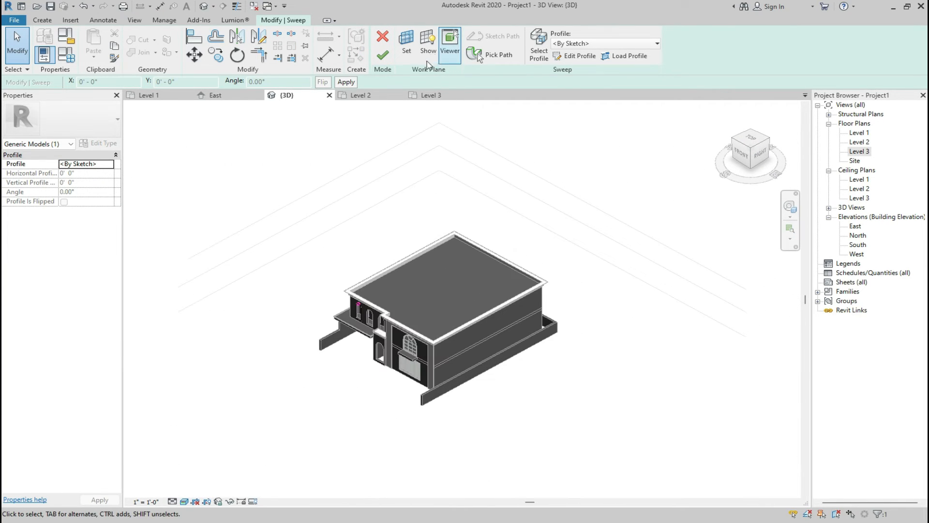
scroll(338, 334, "up", 5)
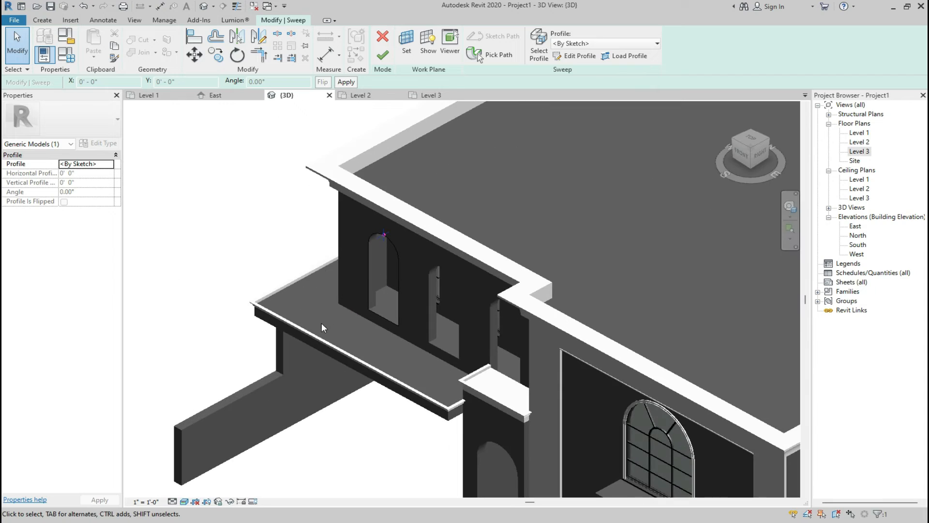
scroll(322, 323, "up", 3)
left_click(382, 55)
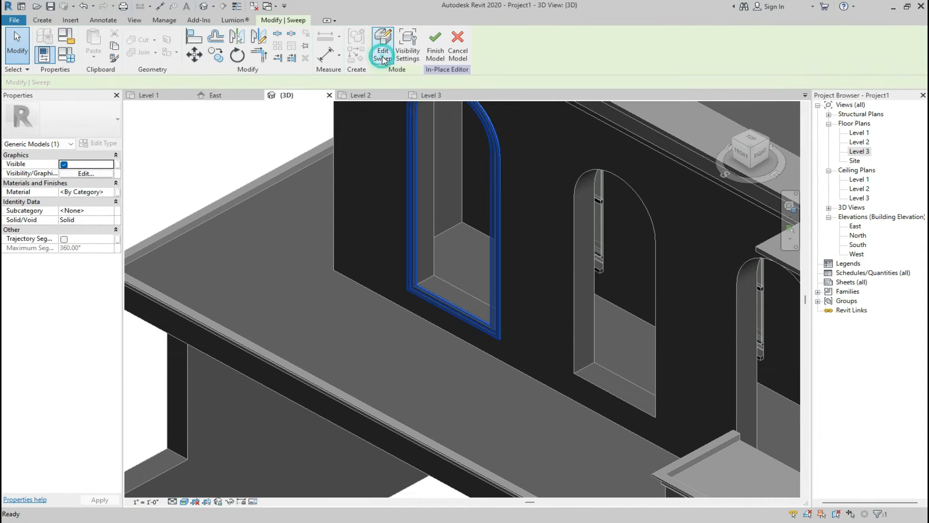
scroll(508, 406, "down", 4)
left_click(518, 355)
scroll(482, 269, "up", 5)
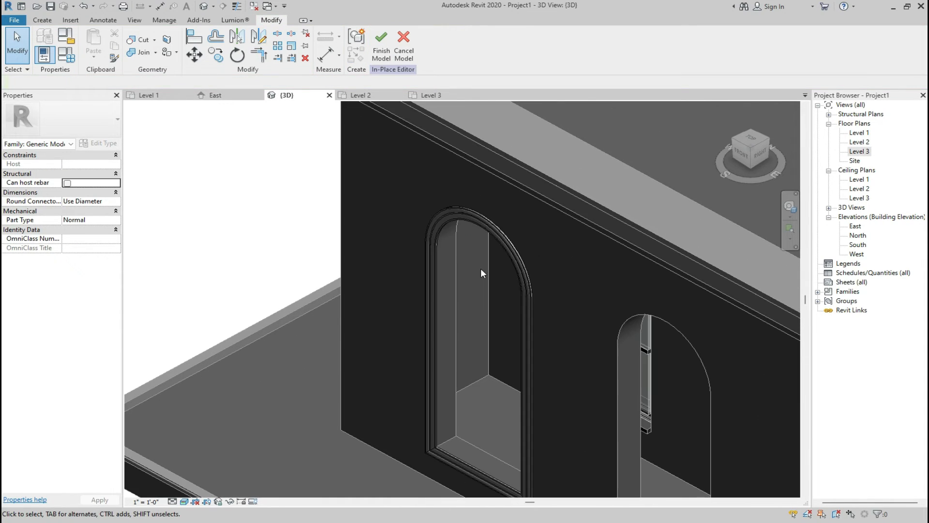
scroll(513, 269, "up", 3)
scroll(628, 251, "down", 3)
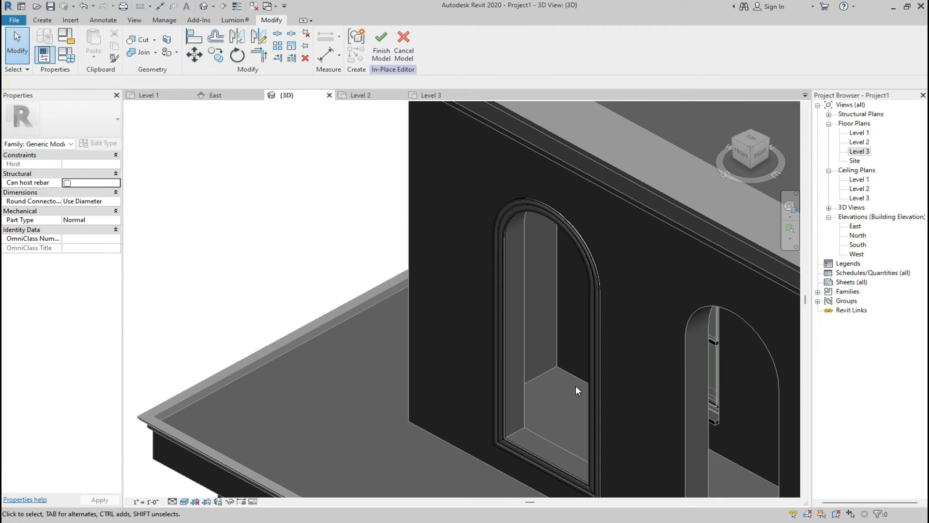
scroll(562, 246, "down", 4)
scroll(561, 245, "up", 3)
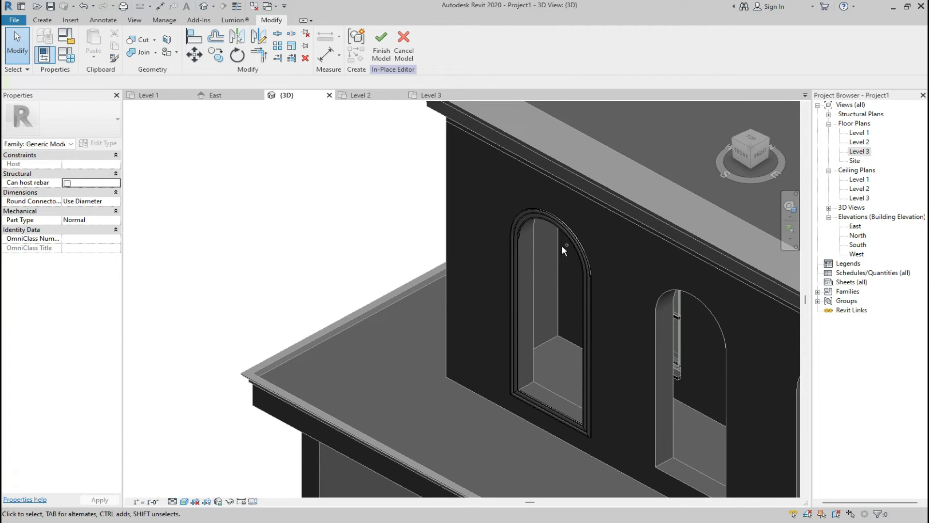
left_click(381, 48)
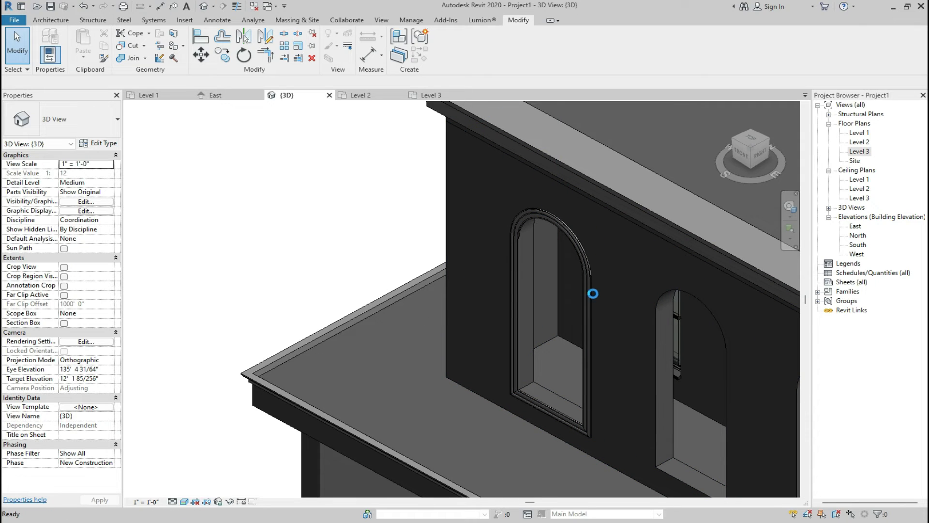
left_click(587, 291)
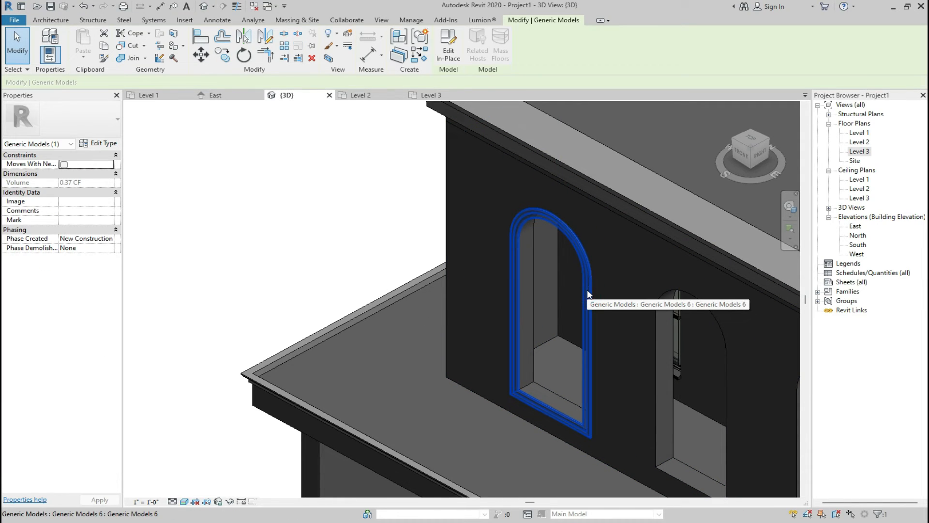
key("m")
key("v")
left_click(501, 382)
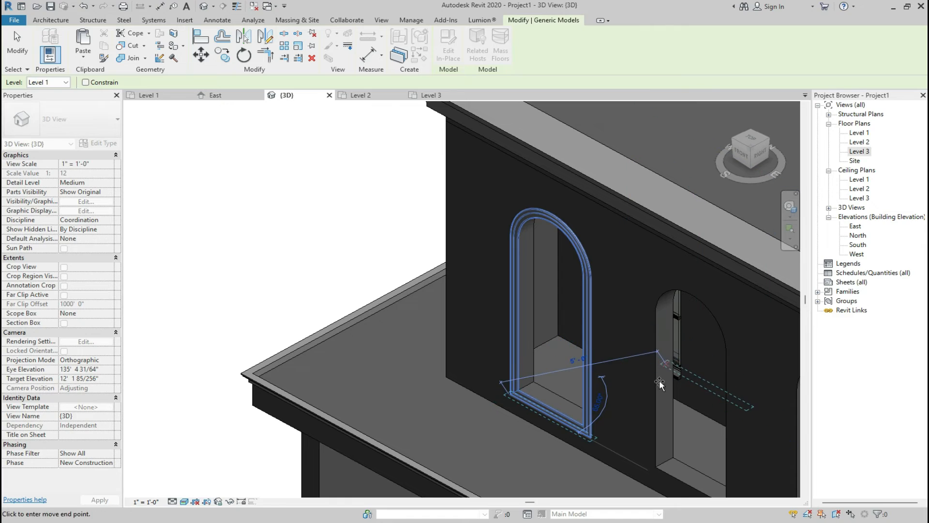
key("Escape")
key("Escape")
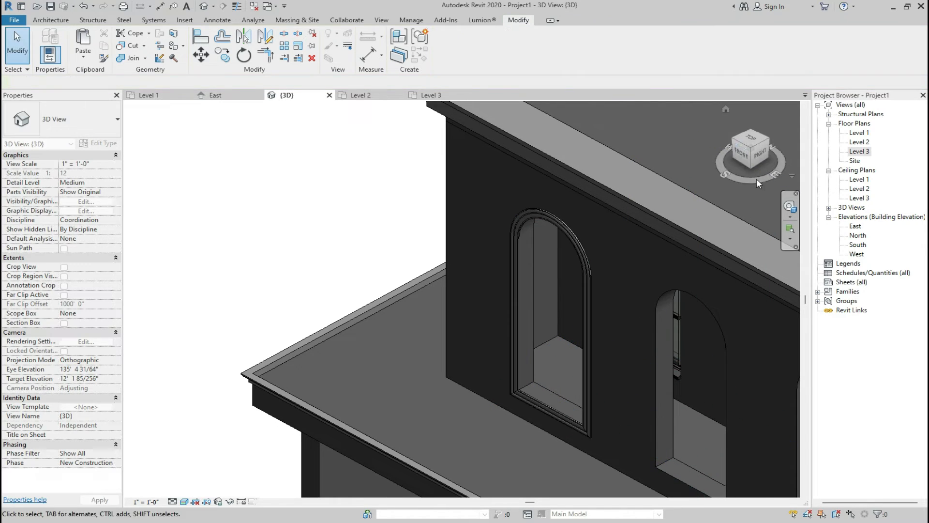
Show the facade from the front and set up a Copy of the first window's trim with multiple copies enabled.
left_click(743, 156)
scroll(556, 346, "down", 6)
middle_click_drag(553, 344, 211, 377)
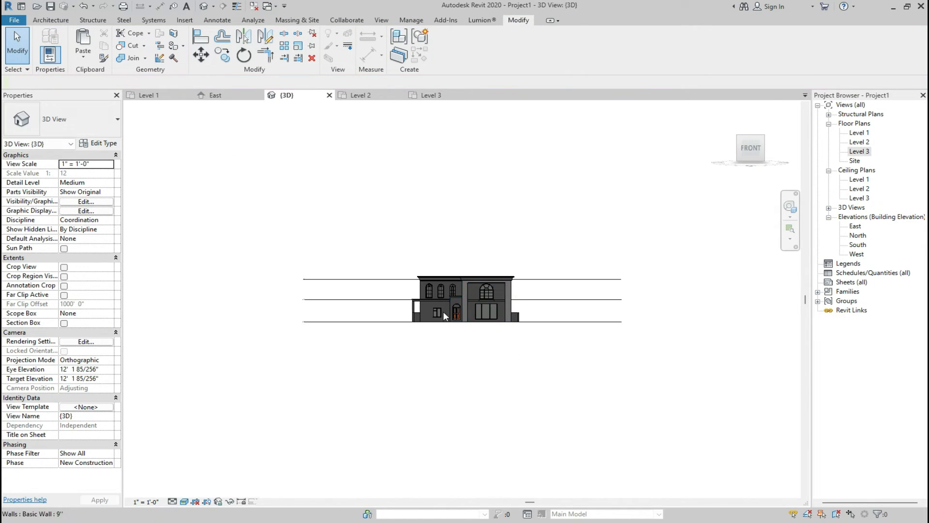
scroll(439, 293, "up", 8)
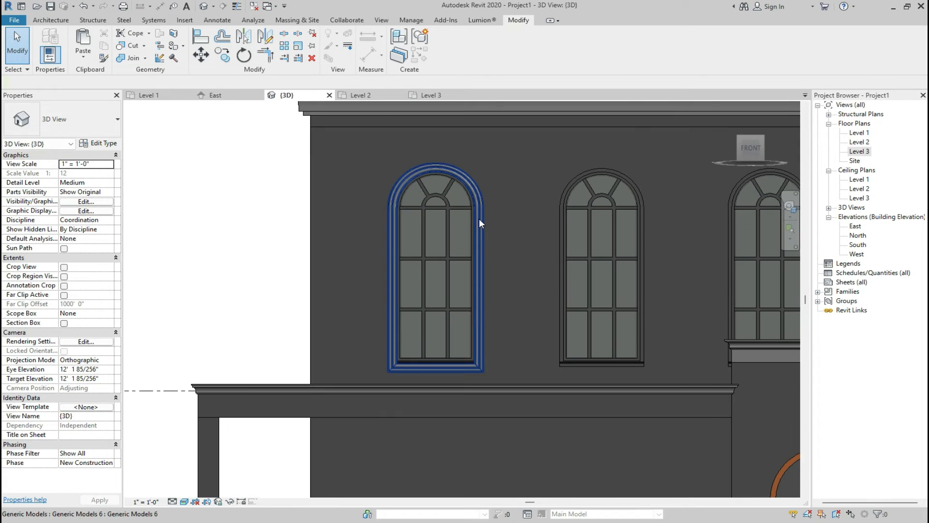
left_click(479, 220)
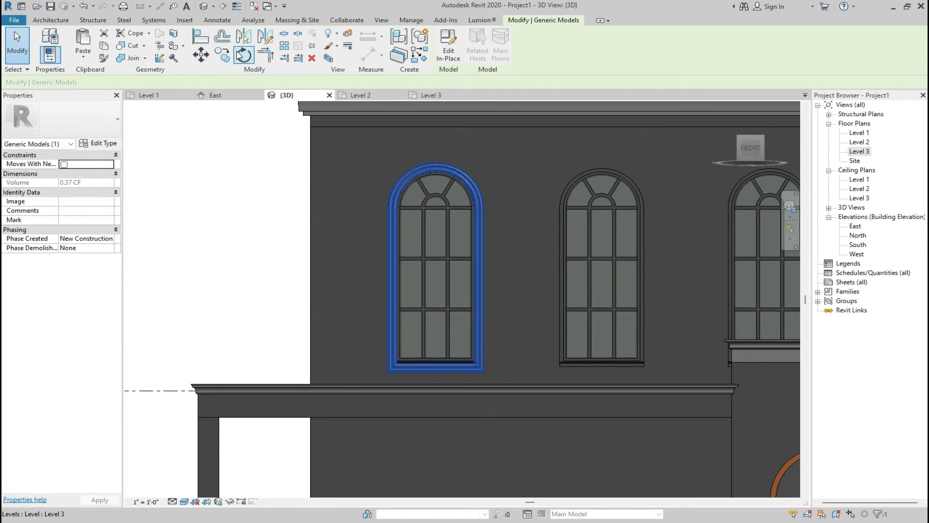
left_click(223, 56)
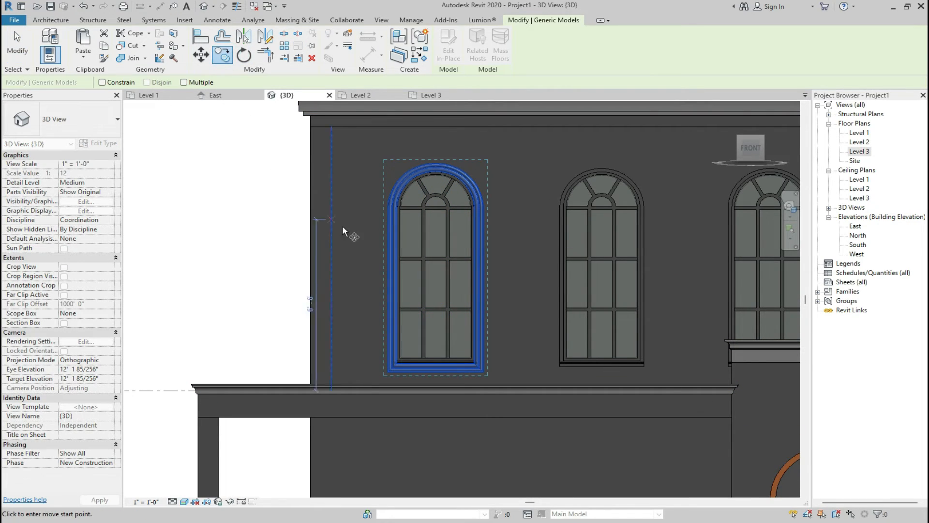
left_click(184, 83)
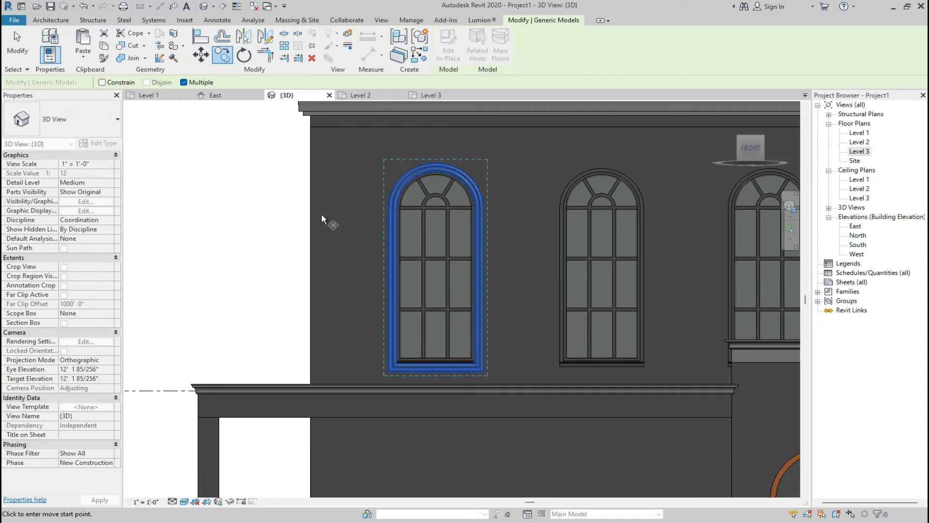
Try to copy the trim from its lower outer corner to the wall endpoint at the second arched window's lower corner.
left_click(483, 372)
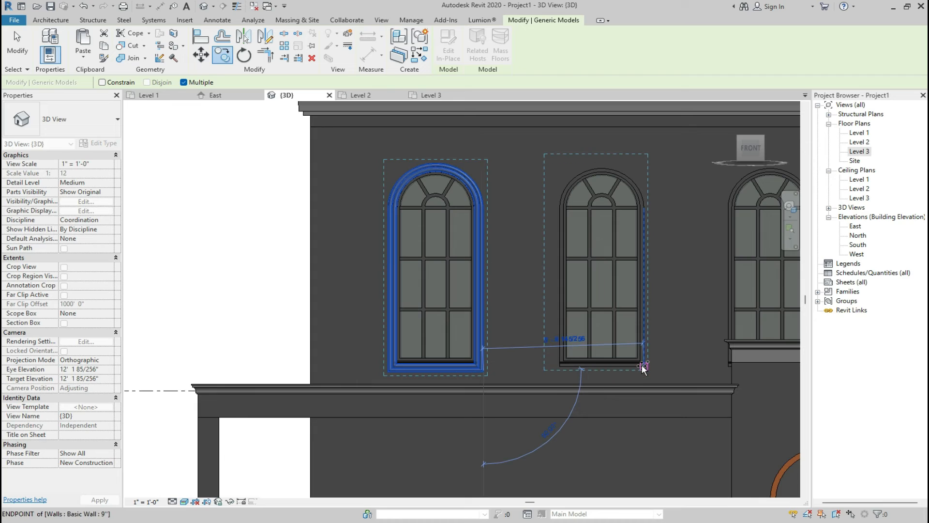
left_click(645, 370)
scroll(639, 366, "up", 3)
scroll(675, 401, "down", 4)
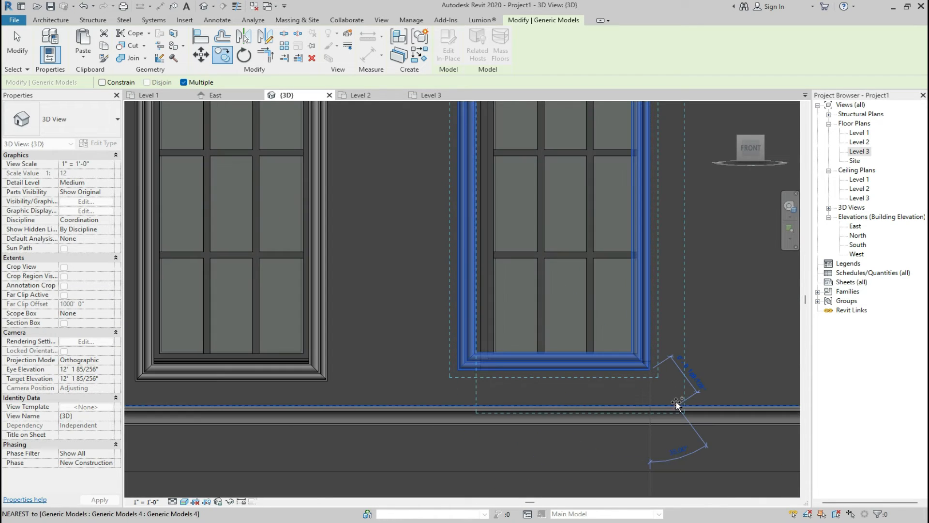
key("Escape")
key("Escape")
scroll(432, 334, "up", 3)
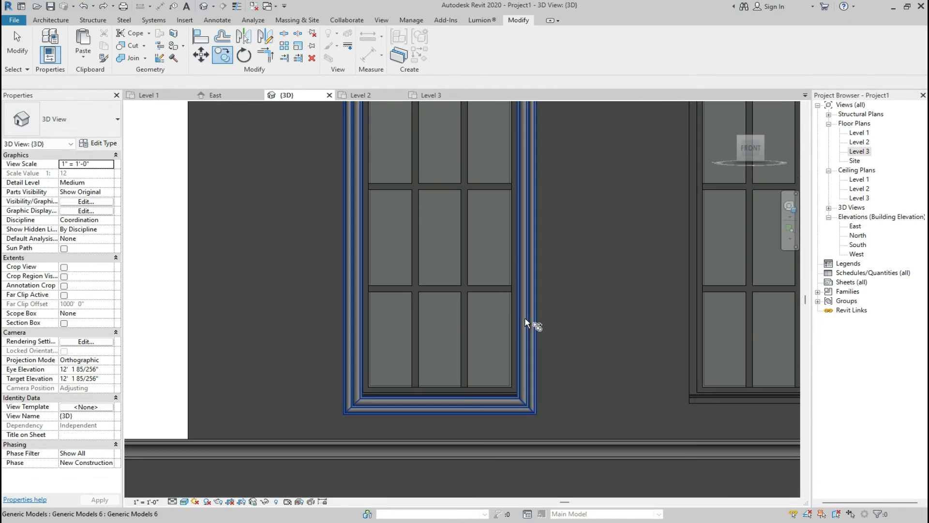
left_click(527, 323)
scroll(524, 417, "up", 3)
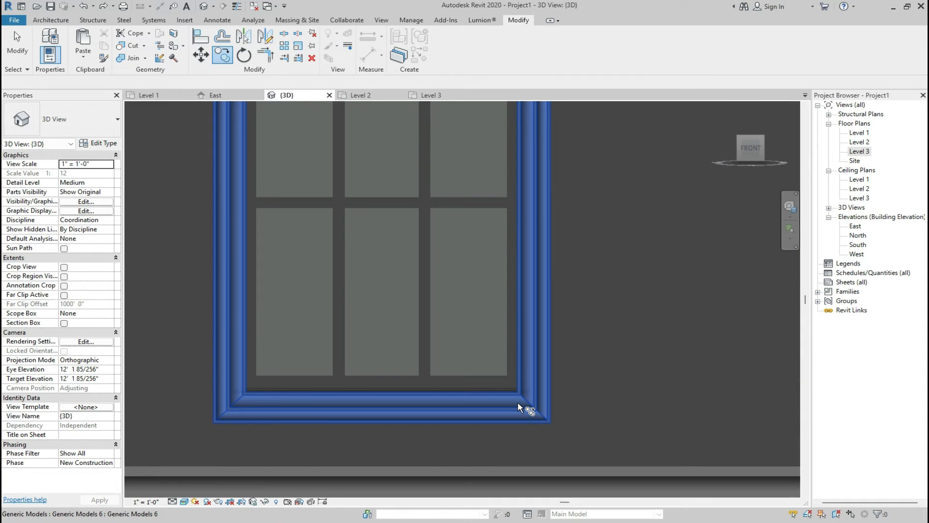
scroll(536, 425, "down", 3)
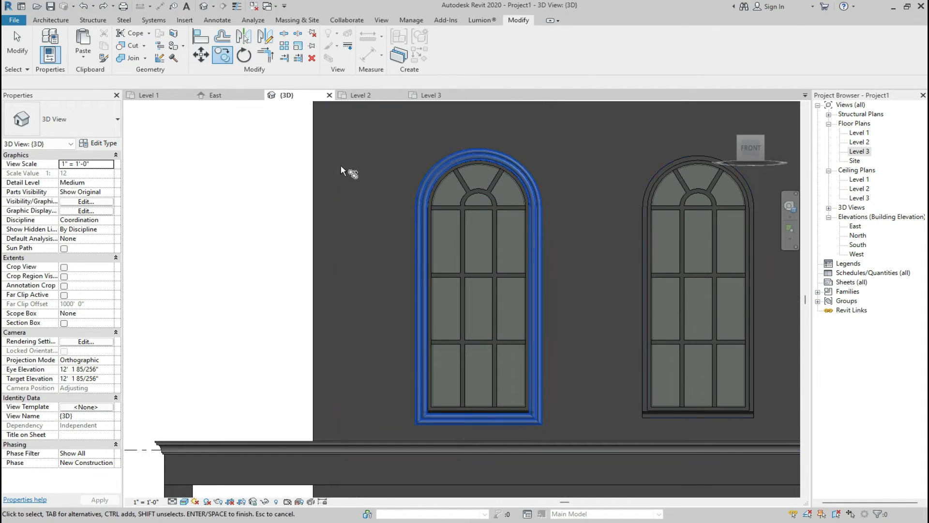
right_click(535, 315)
left_click(558, 333)
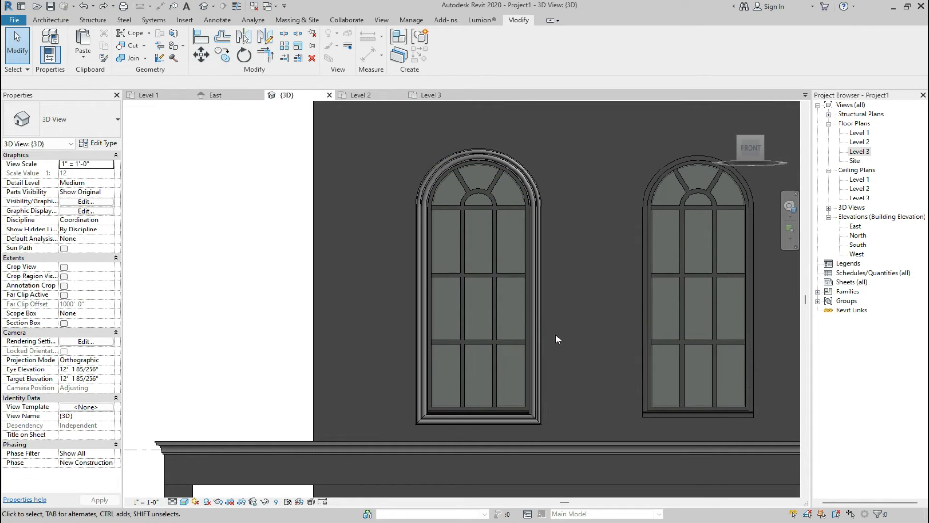
Copy the first window's trim horizontally from its lower outer corner onto the second and third upper arched windows.
left_click(496, 156)
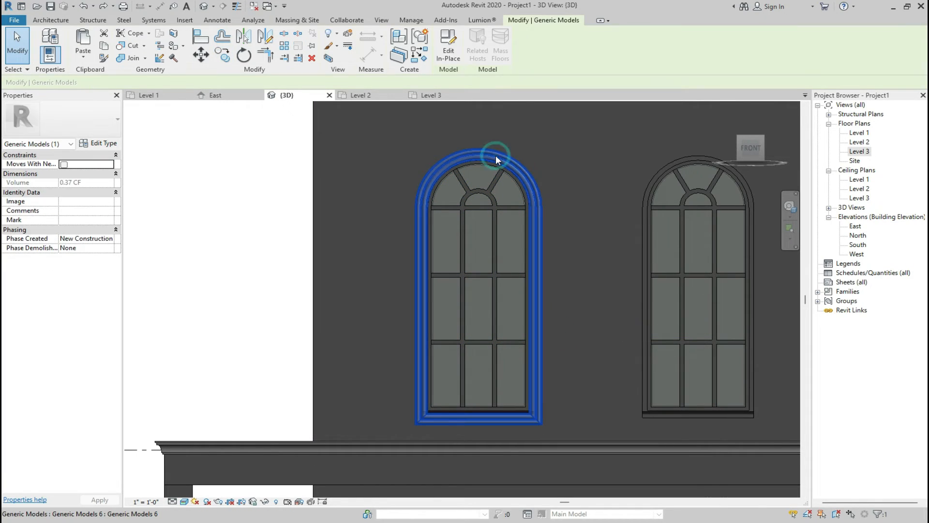
left_click(223, 55)
scroll(521, 423, "up", 5)
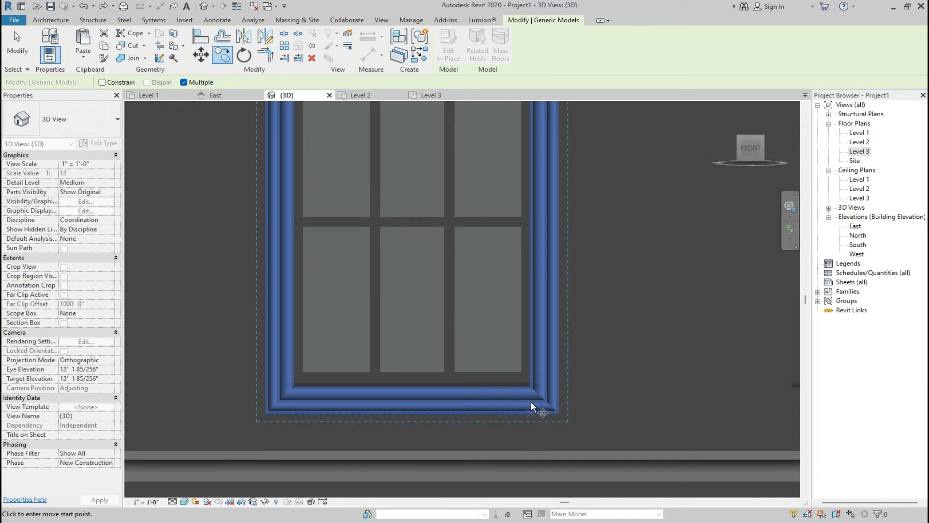
scroll(528, 402, "up", 3)
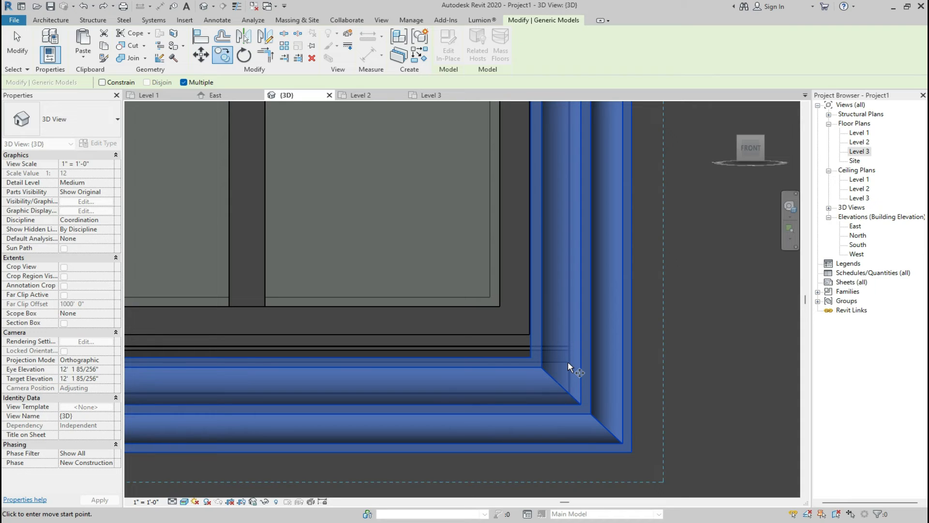
scroll(568, 361, "down", 5)
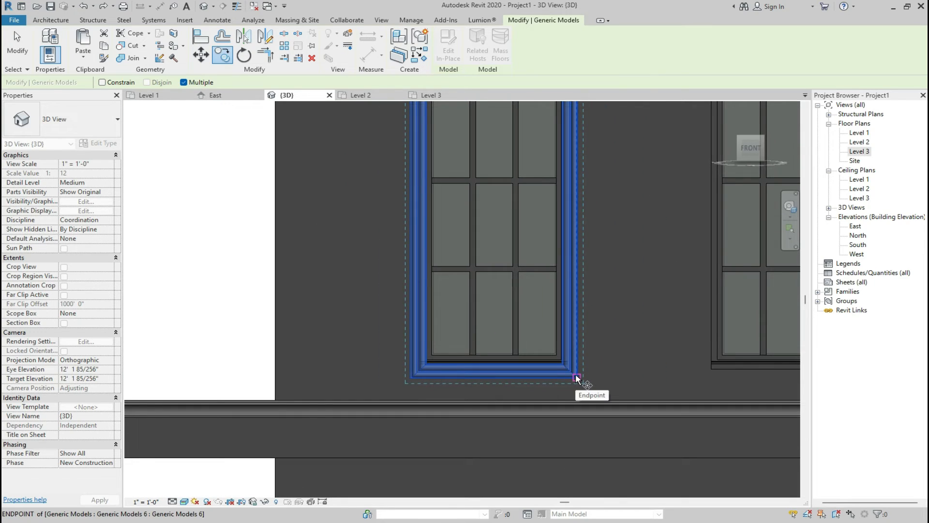
left_click(577, 377)
scroll(576, 377, "down", 4)
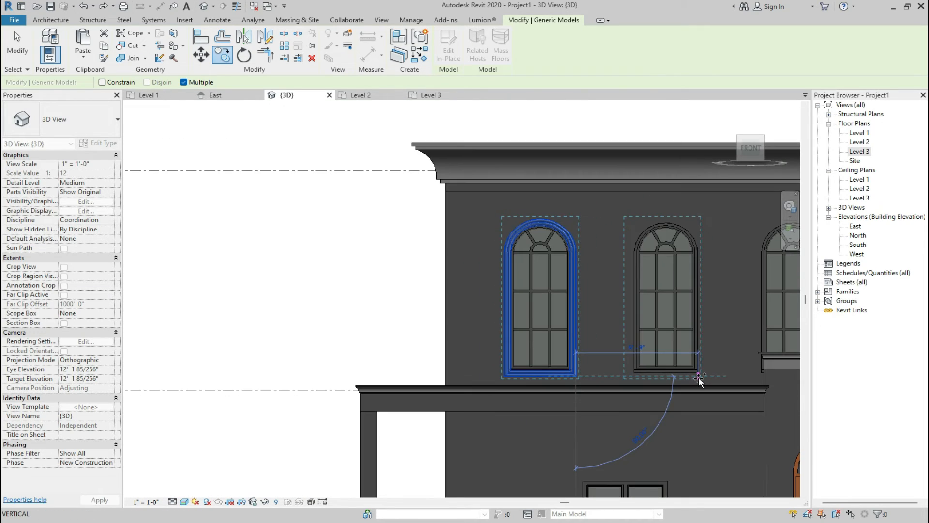
scroll(700, 380, "up", 3)
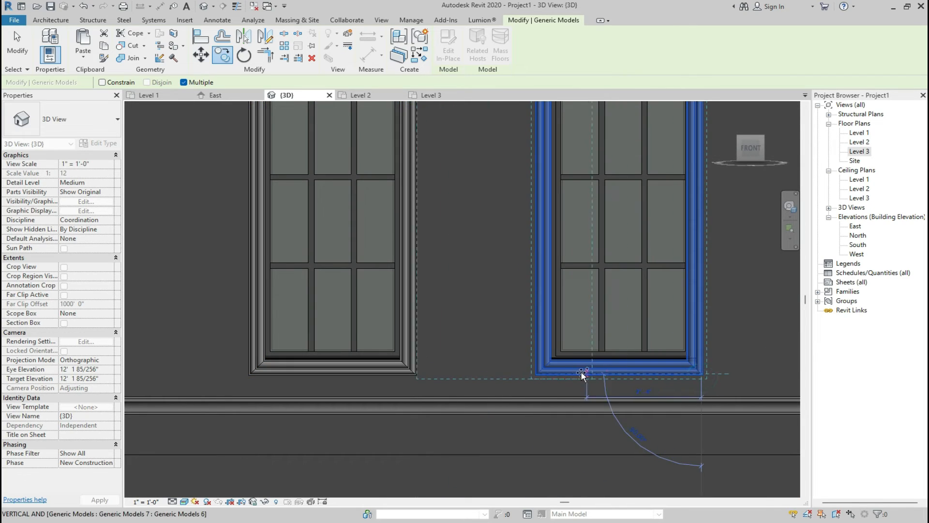
scroll(702, 378, "down", 4)
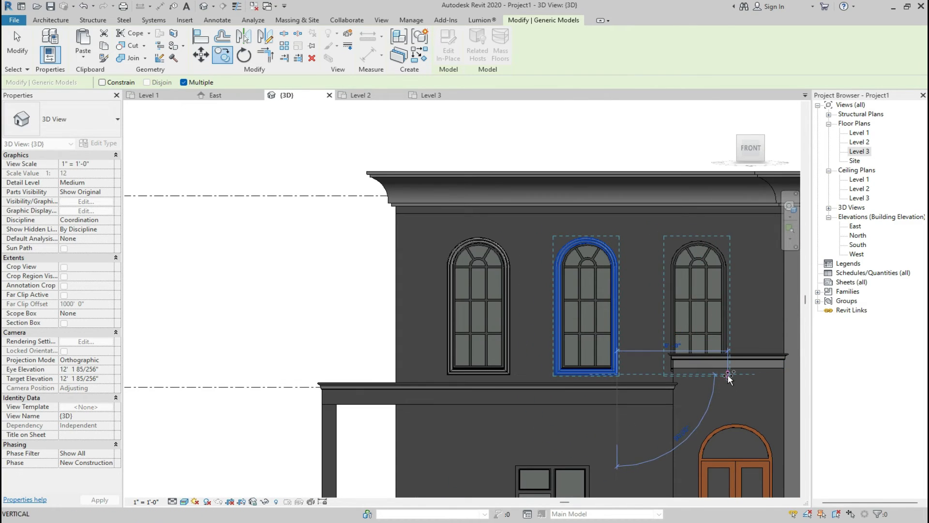
scroll(706, 276, "up", 3)
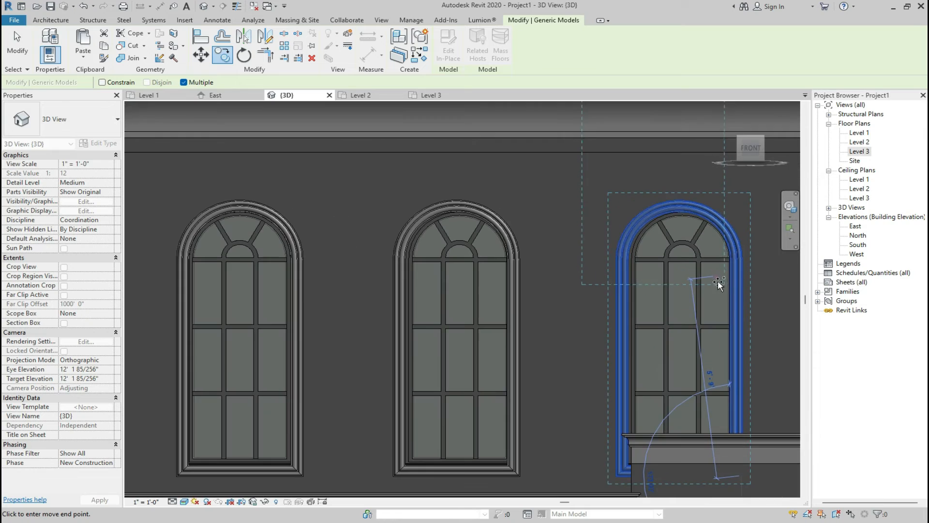
left_click(463, 238)
Nudge the second arched window's trim slightly to the right so it frames the window evenly.
scroll(449, 202, "up", 4)
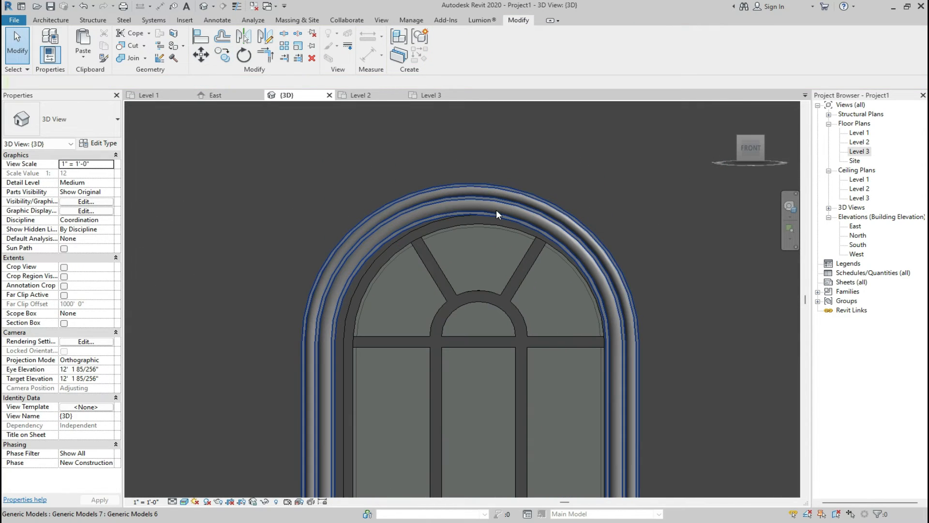
left_click(499, 212)
key("Right")
key("Right")
key("Right")
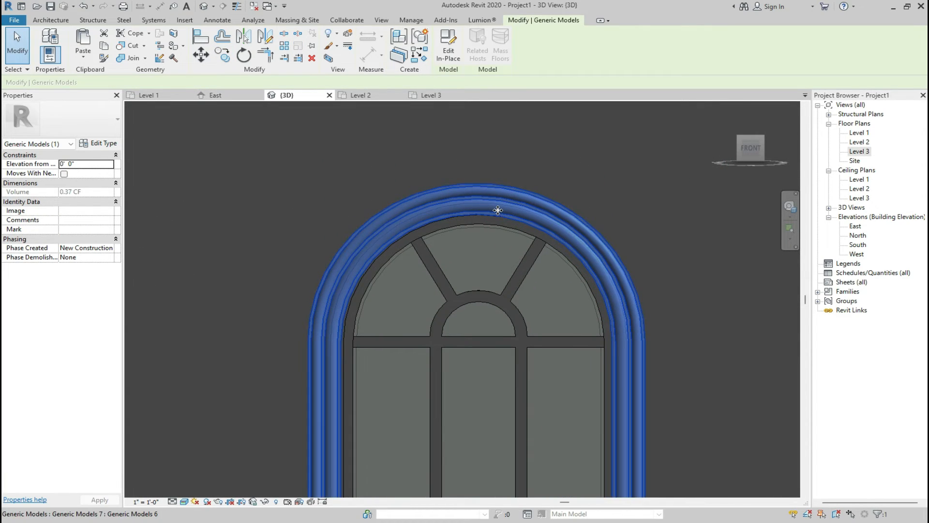
key("Right")
key("Right")
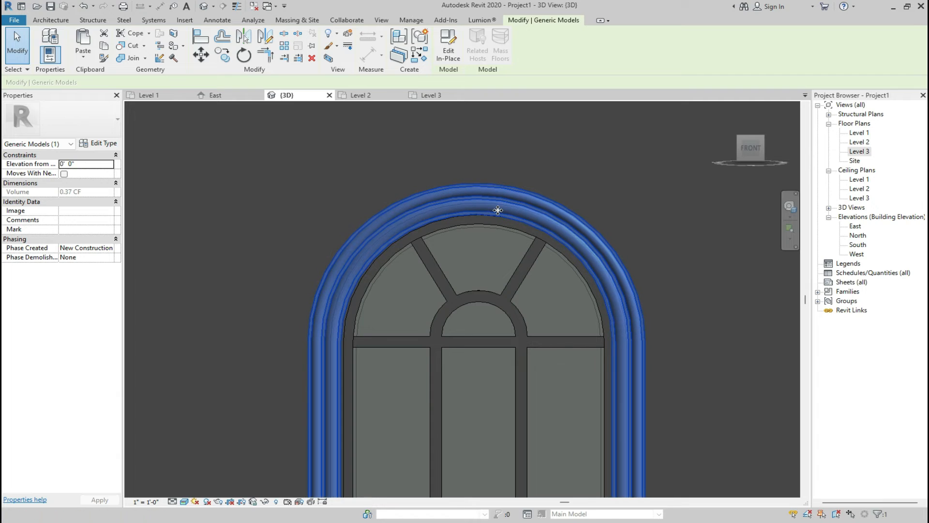
Nudge the third arched window's trim slightly to the right to centre it around its window.
scroll(450, 242, "down", 4)
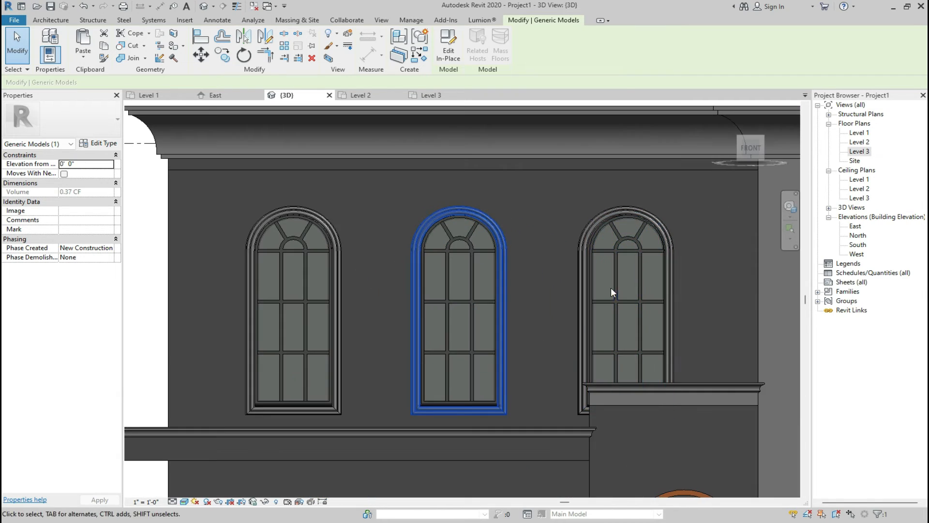
scroll(610, 288, "up", 4)
left_click(713, 178)
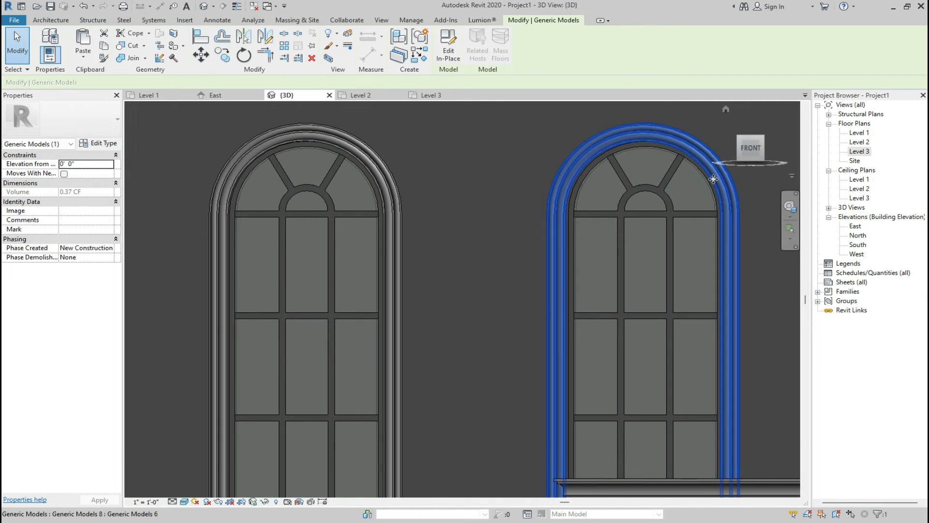
scroll(623, 289, "down", 5)
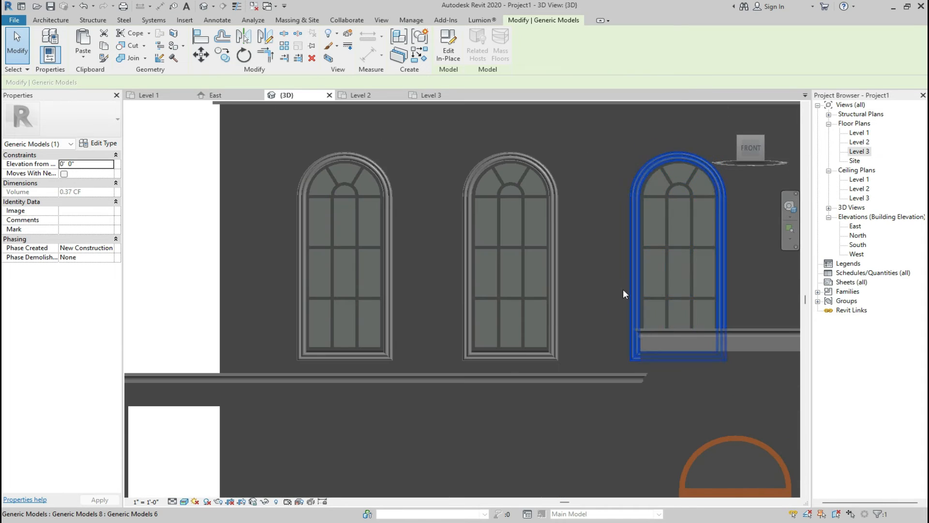
Copy the third upper window's arched trim down onto the entrance door, aligning its lower outer corner with the door's base.
left_click(366, 302)
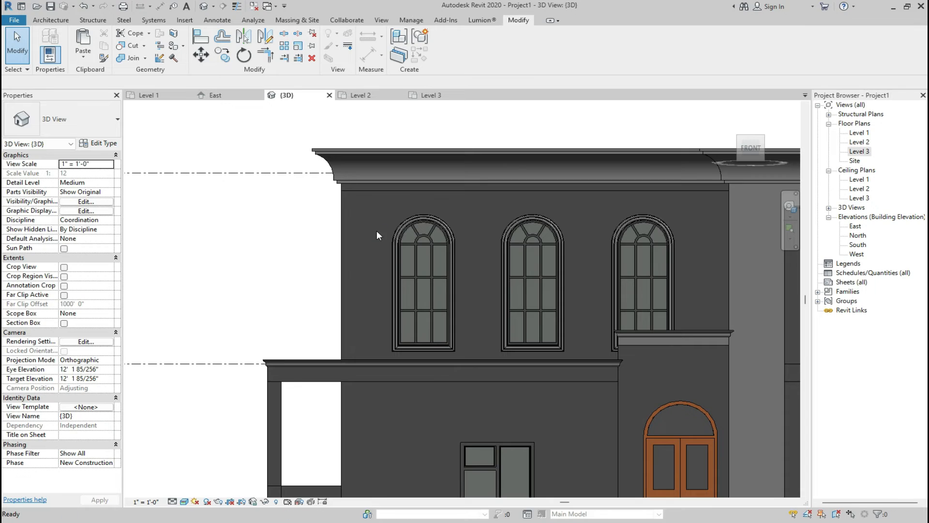
scroll(377, 230, "down", 3)
scroll(581, 355, "up", 3)
scroll(582, 356, "down", 5)
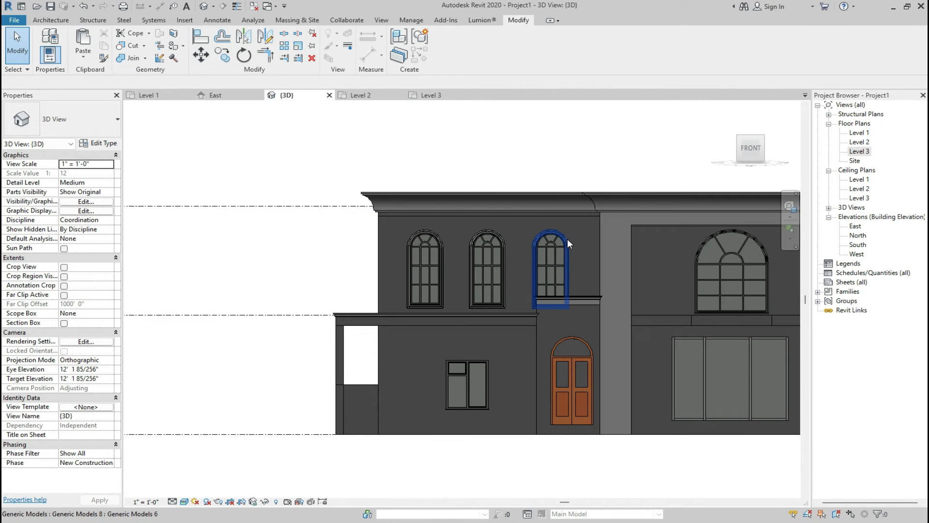
left_click(567, 239)
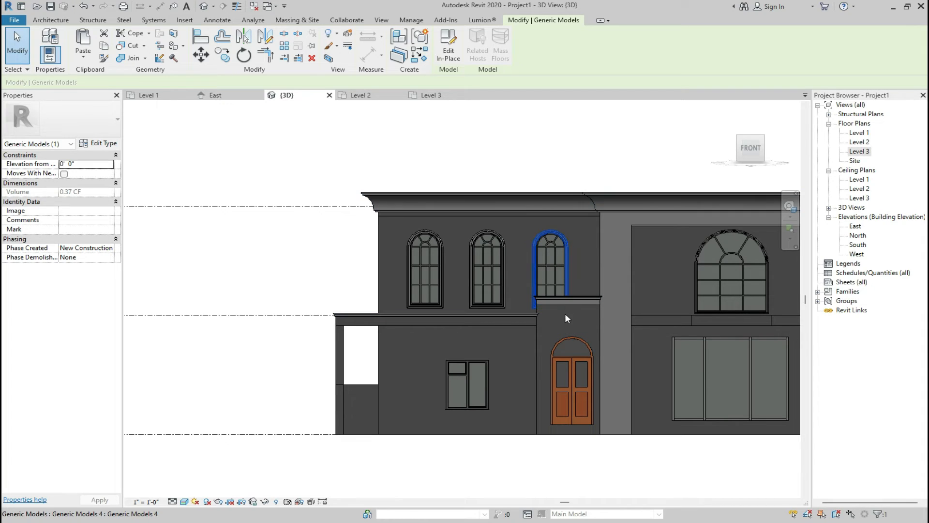
left_click_drag(533, 307, 550, 425)
left_click(550, 426)
scroll(566, 411, "up", 5)
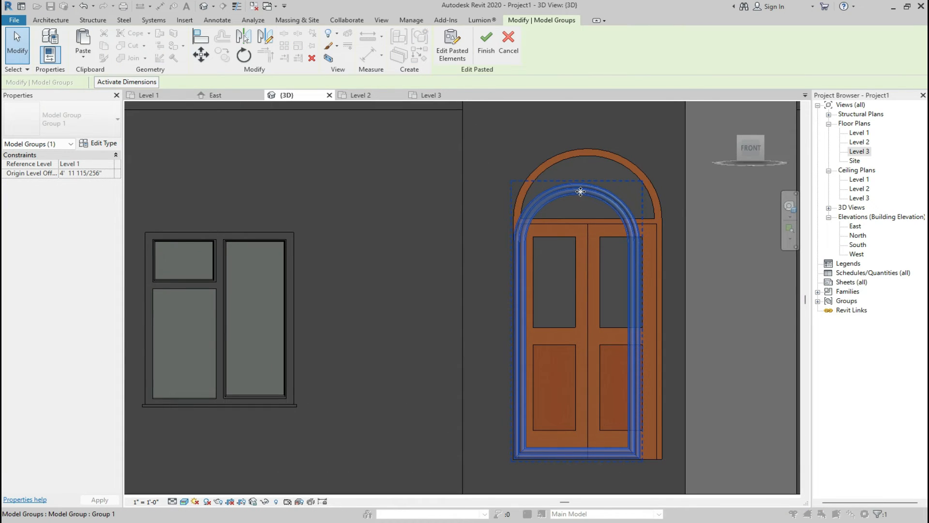
left_click(487, 54)
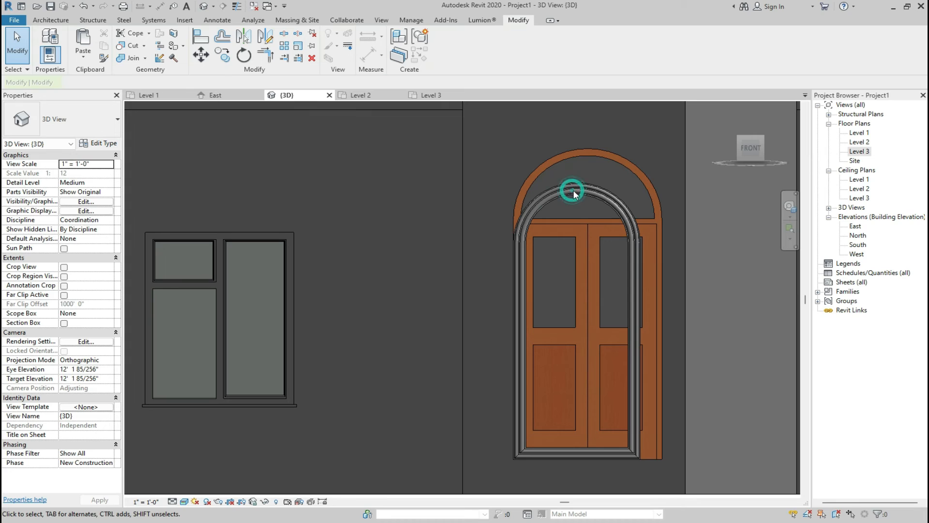
Edit the copied door trim in place and try moving its sweep up to the top of the door's arch.
left_click(572, 188)
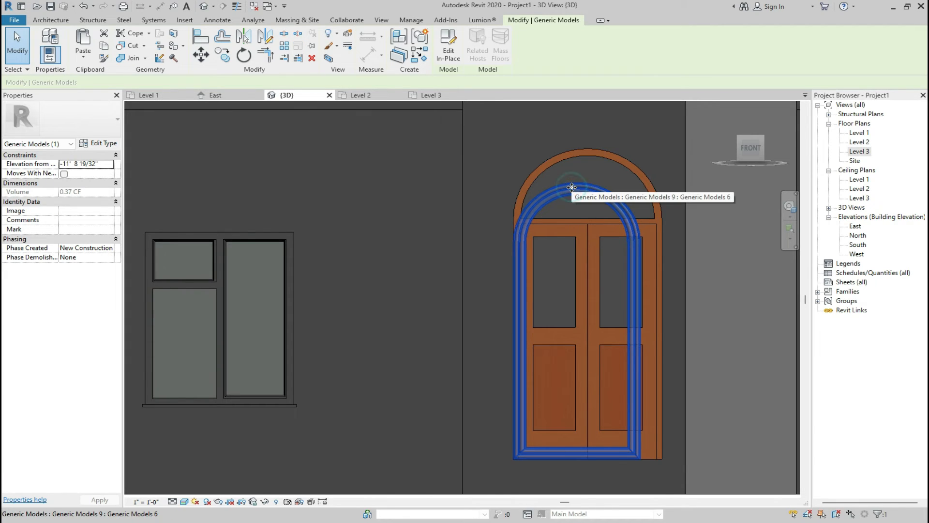
left_click(442, 51)
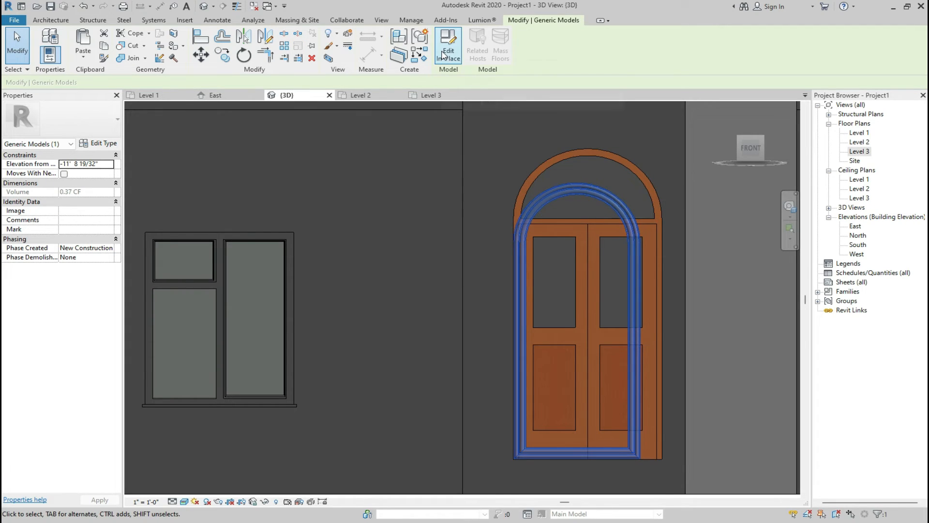
left_click(569, 186)
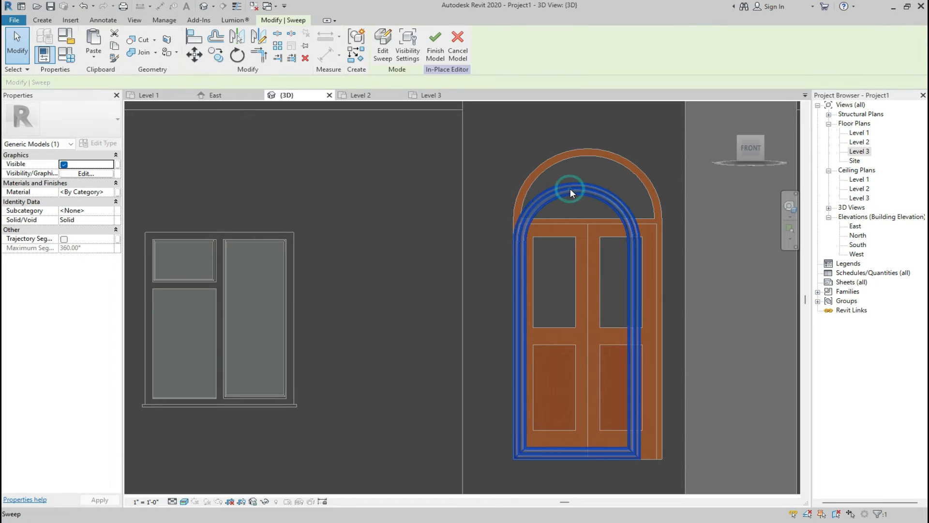
left_click_drag(571, 188, 570, 156)
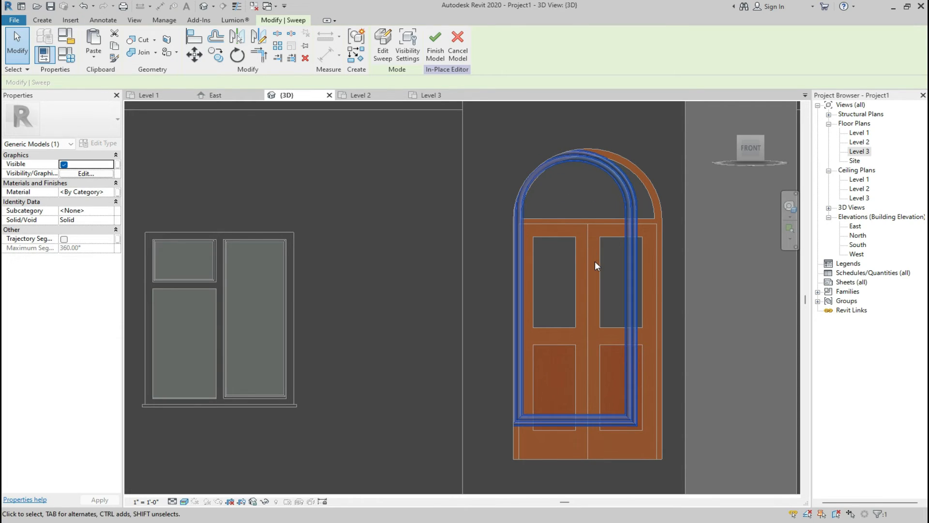
left_click(449, 55)
left_click(490, 276)
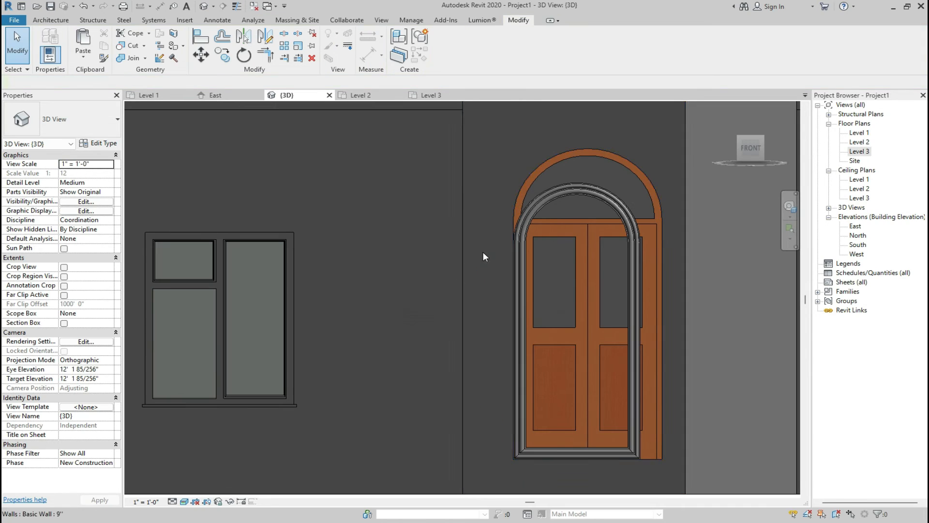
Delete the copied window trim from the entrance door.
scroll(471, 255, "down", 3)
left_click(533, 237)
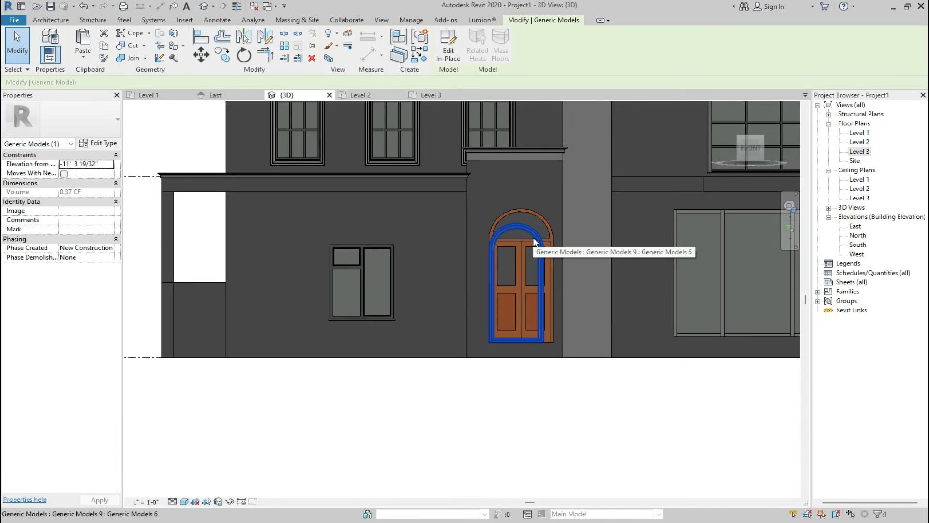
key("Delete")
Start an in-place model at the arched door opening in the Generic Models category, named Generic Models 9.
left_click(724, 110)
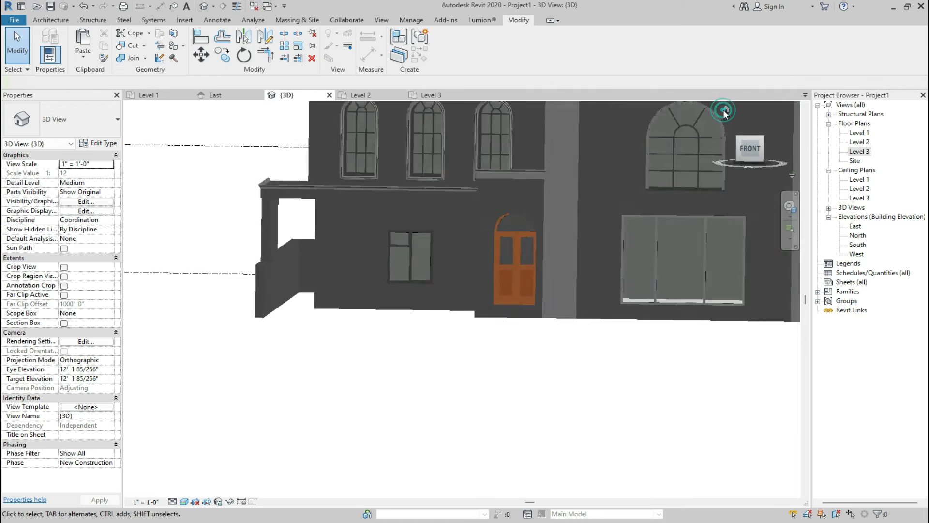
scroll(377, 370, "up", 3)
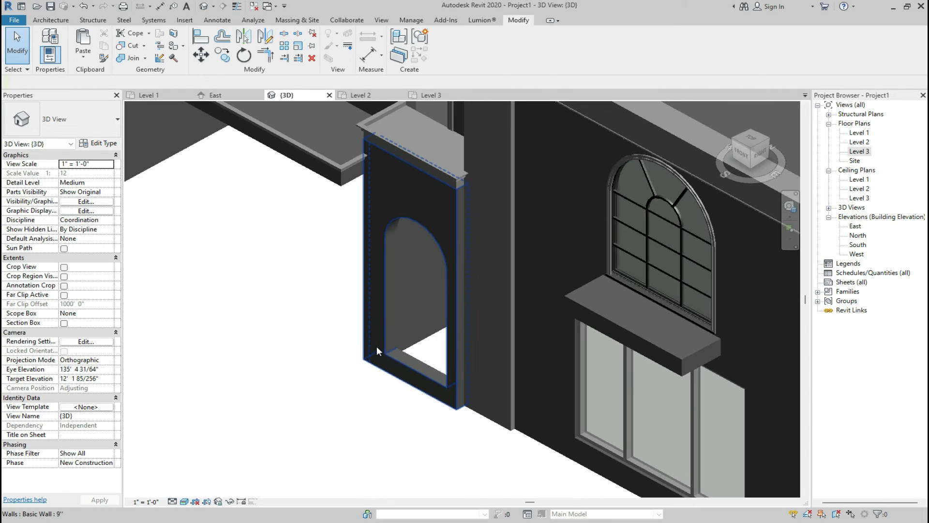
scroll(411, 249, "up", 5)
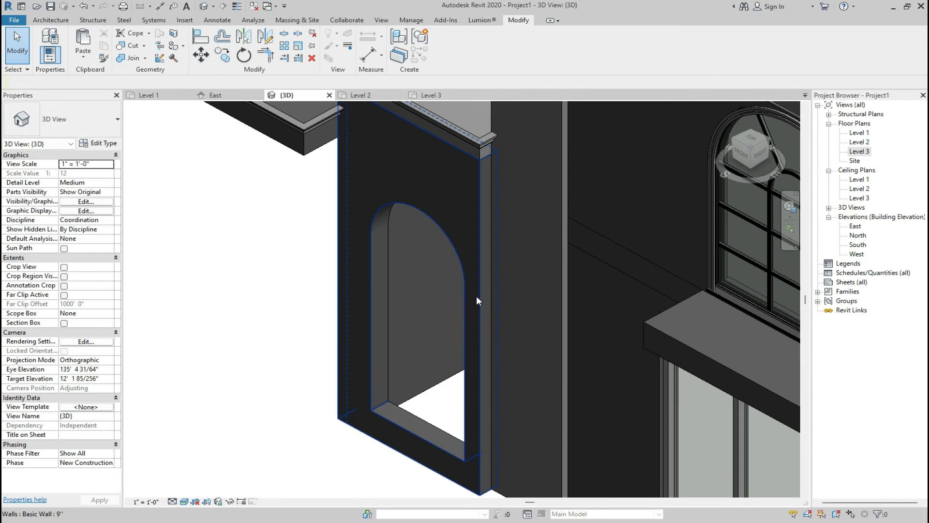
left_click(40, 20)
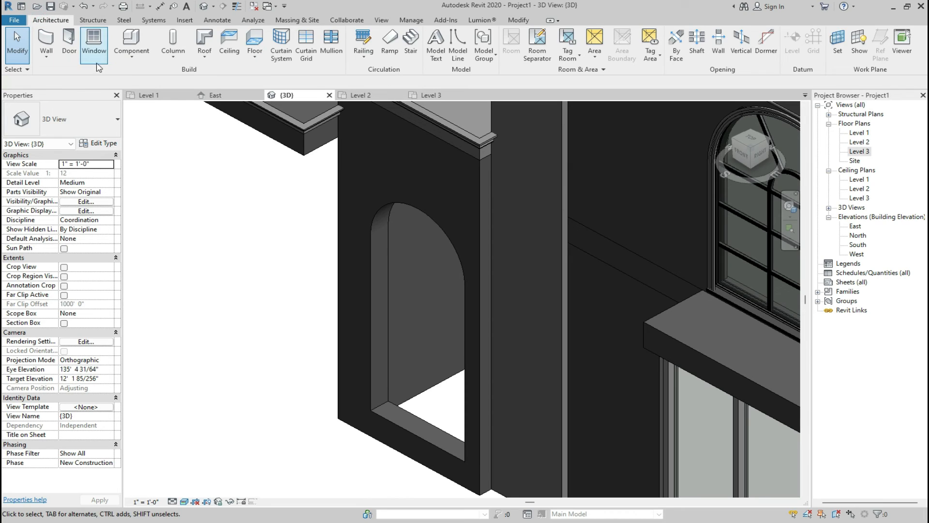
left_click(132, 55)
left_click(141, 93)
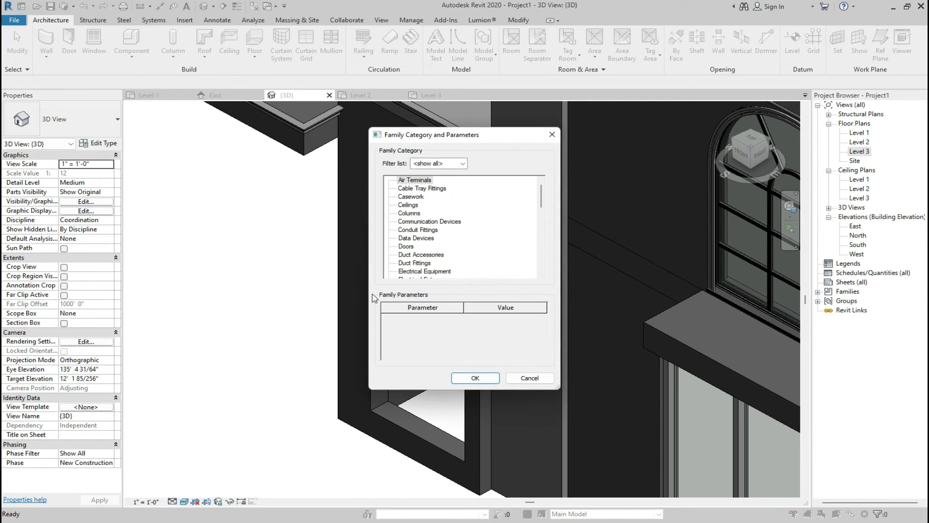
key("g")
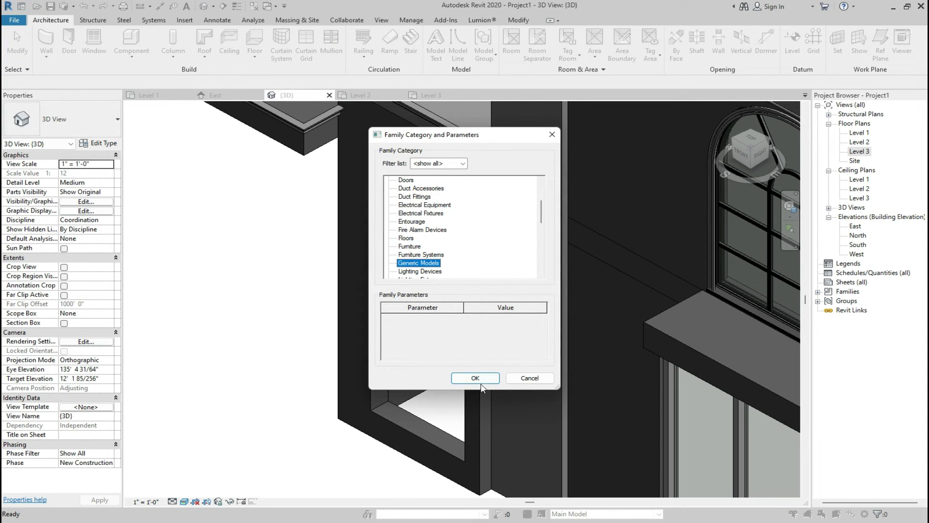
left_click(480, 377)
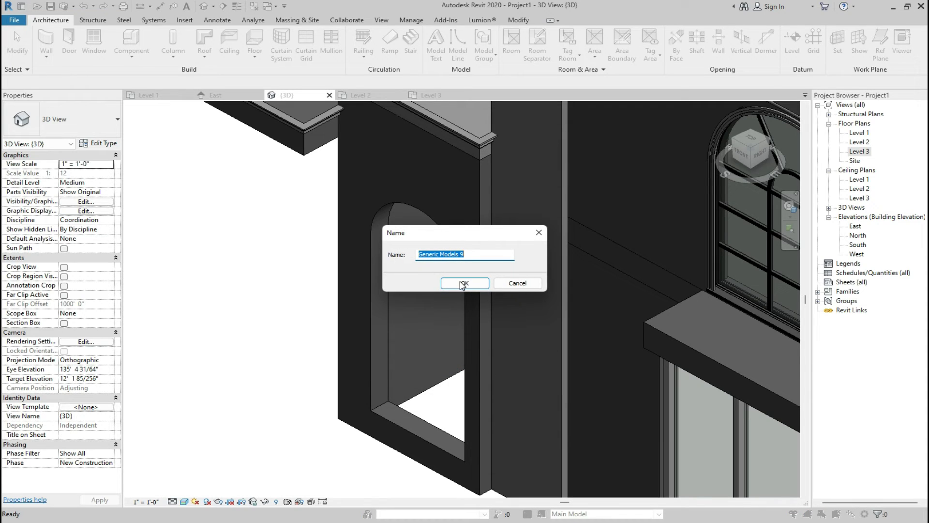
left_click(462, 284)
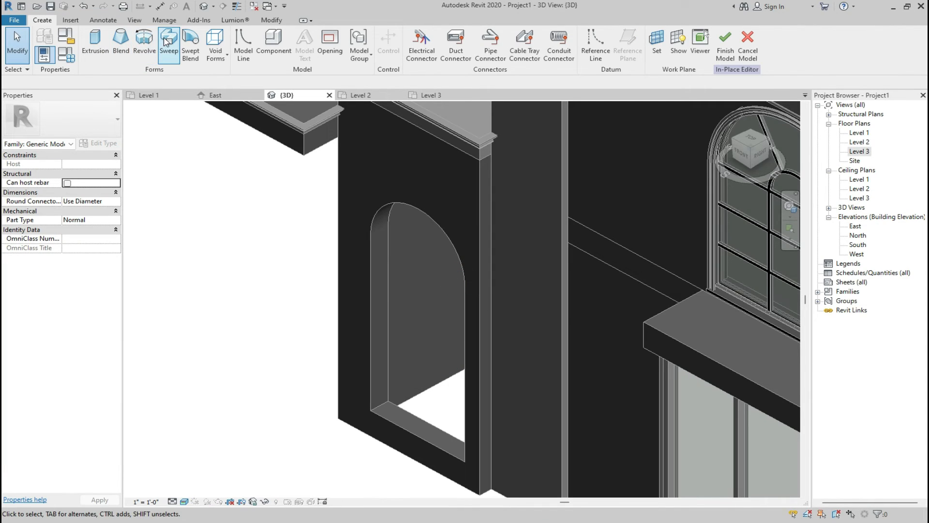
Define a sweep path from the door opening's outer arched edge and its two vertical side edges, omitting the sill.
left_click(167, 43)
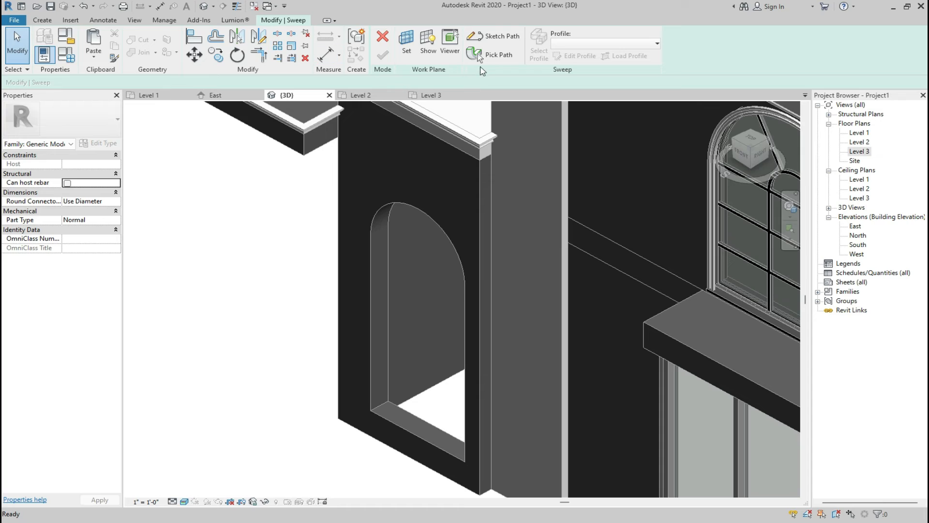
left_click(477, 53)
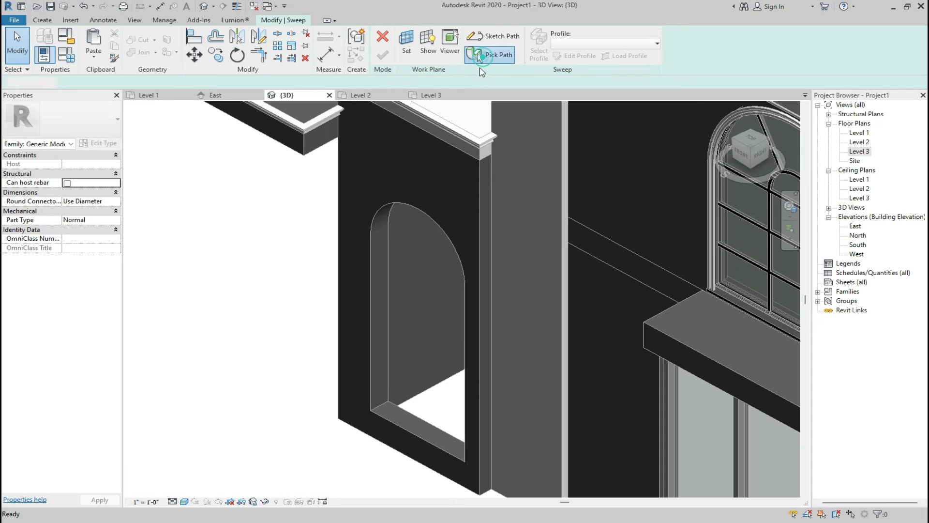
left_click(423, 220)
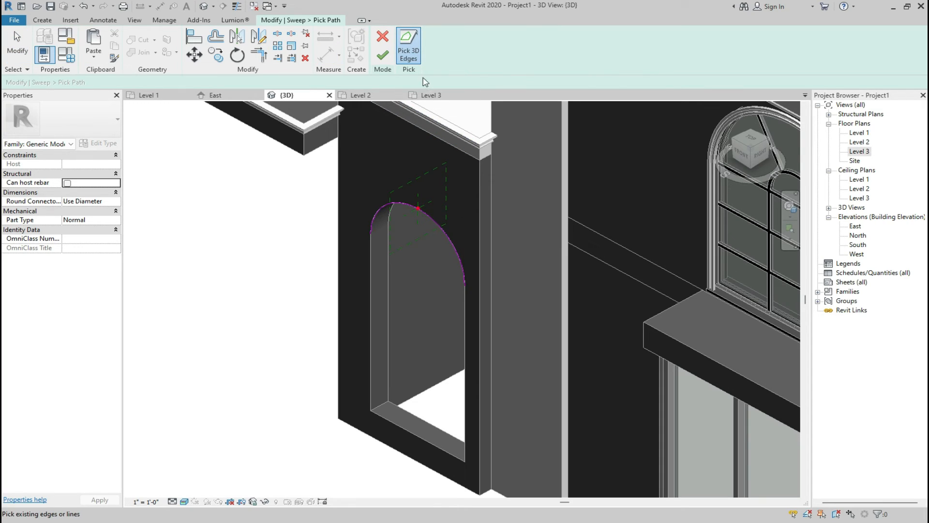
left_click(372, 250)
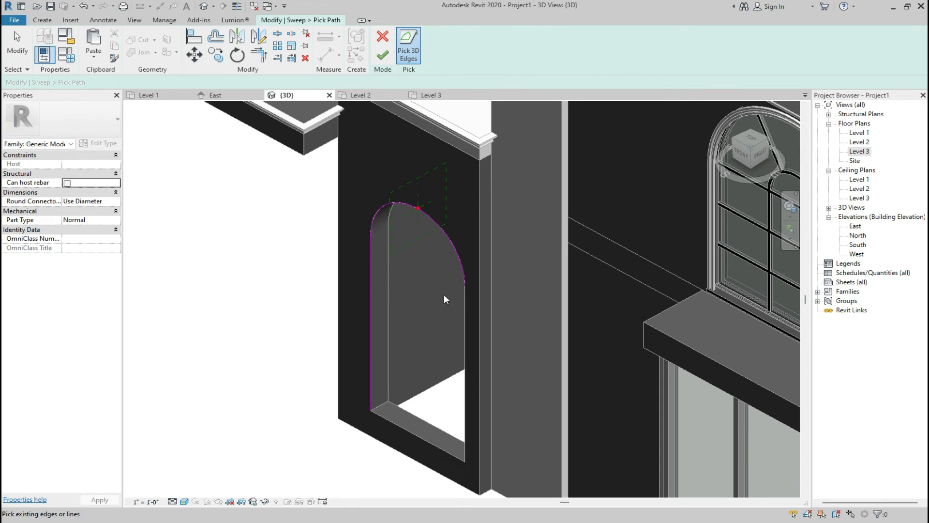
left_click(468, 316)
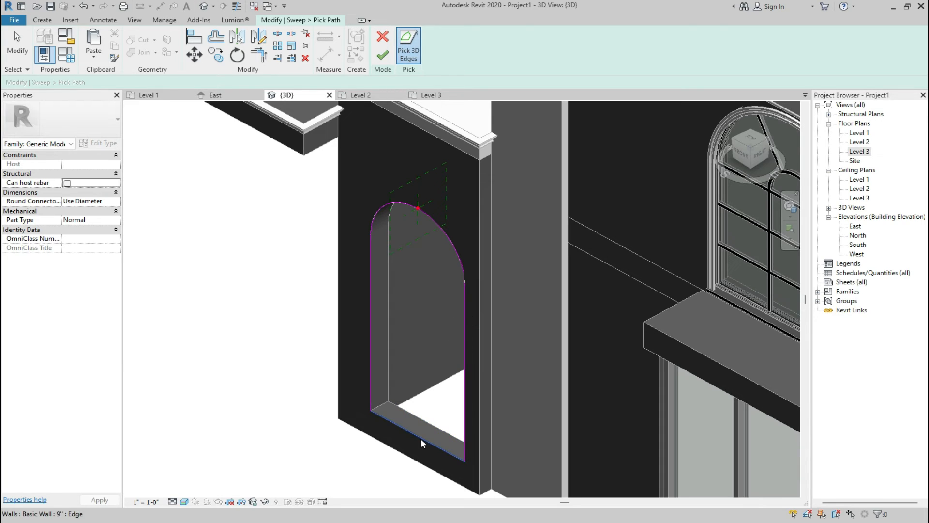
left_click(383, 57)
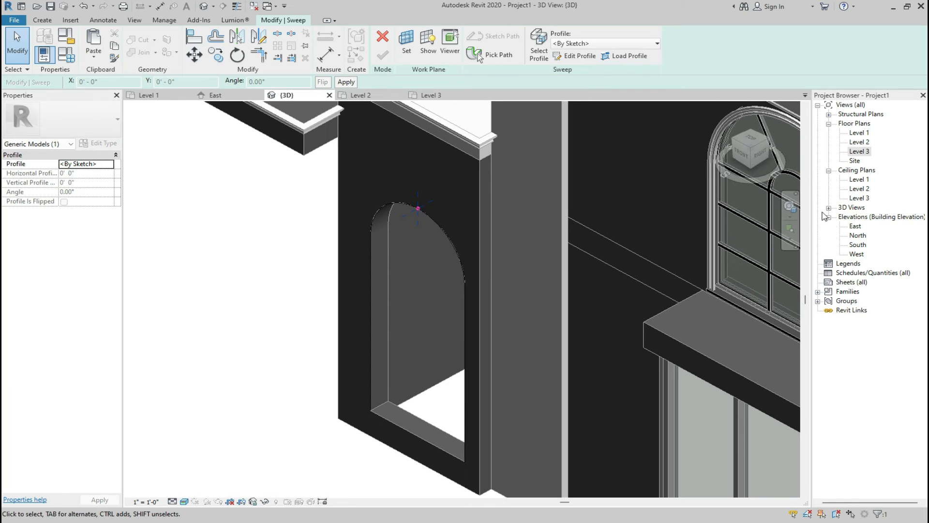
In the right-side view, sketch the sweep profile's back line along the wall face, its upper return and a short front segment.
left_click(760, 154)
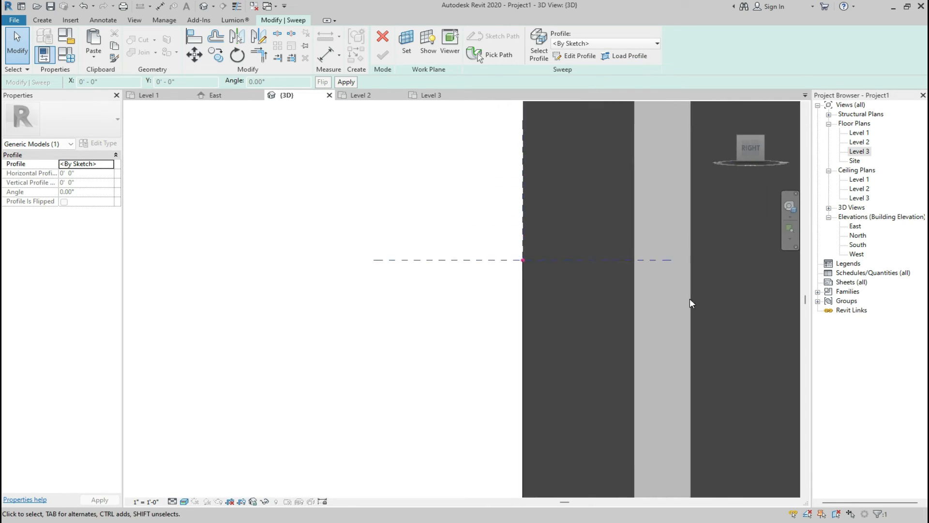
left_click(576, 55)
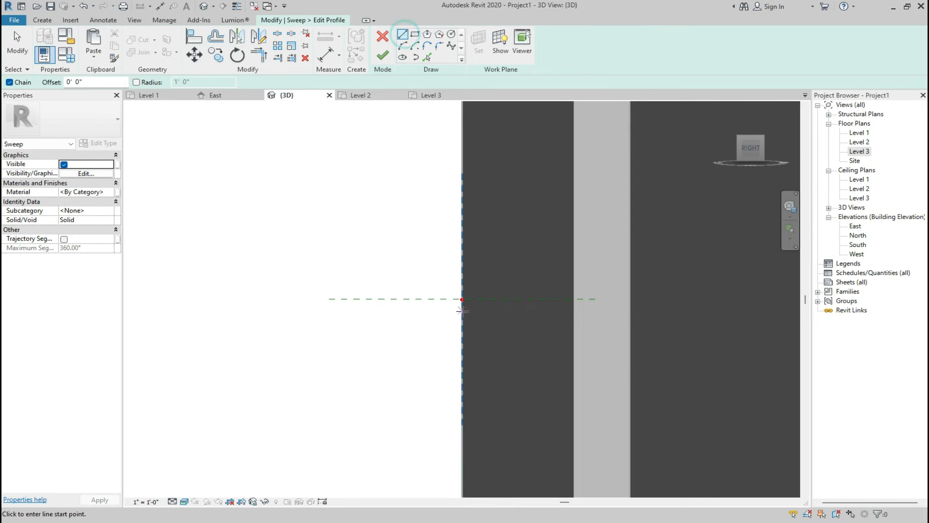
left_click(459, 364)
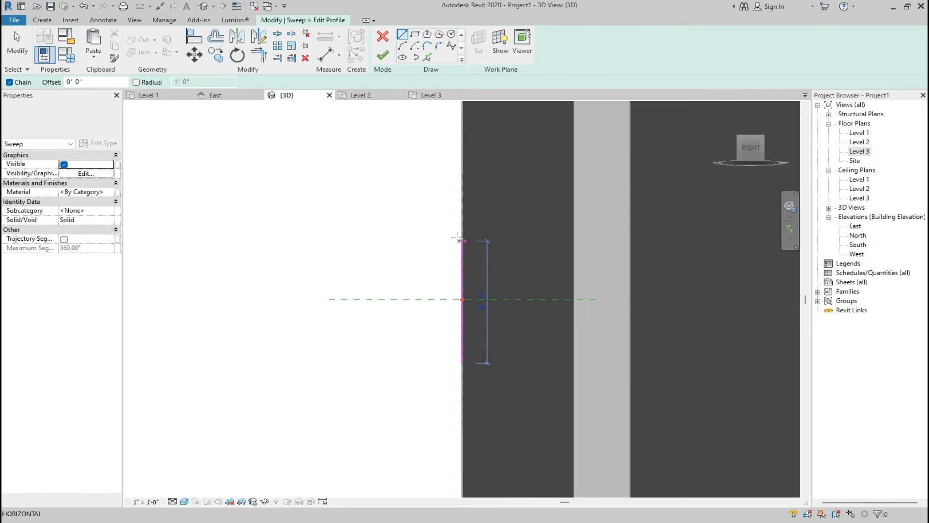
left_click(462, 223)
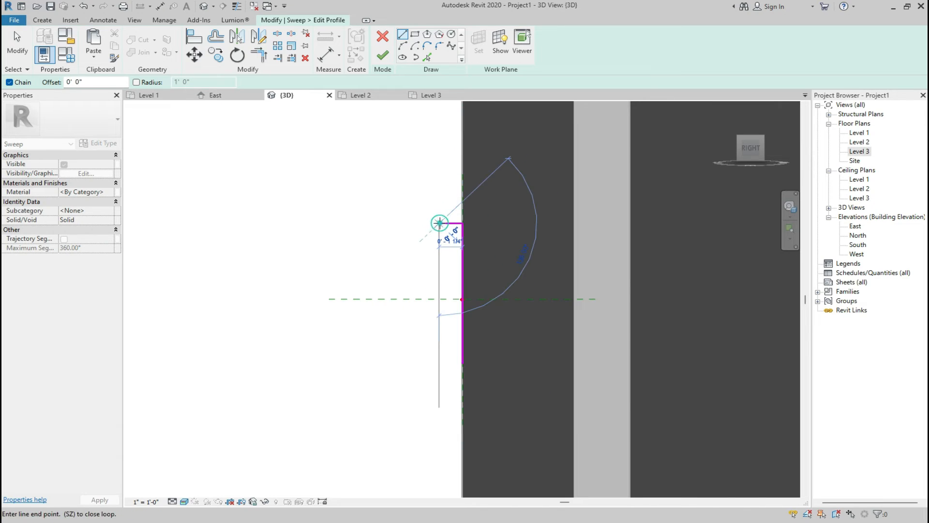
left_click(439, 223)
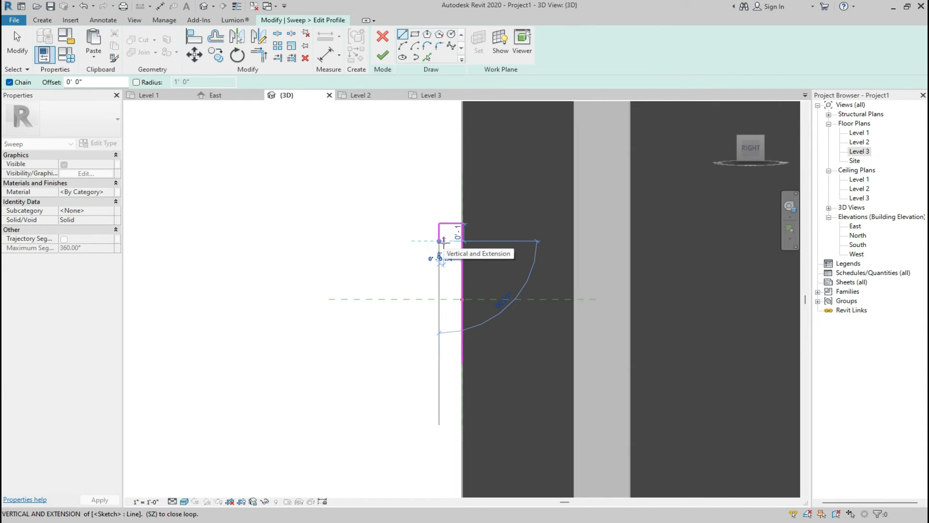
left_click(439, 241)
key("Escape")
Sketch the sweep profile's lower return, a short lower front segment and a separate middle front segment about 1 1/2" long.
left_click(463, 363)
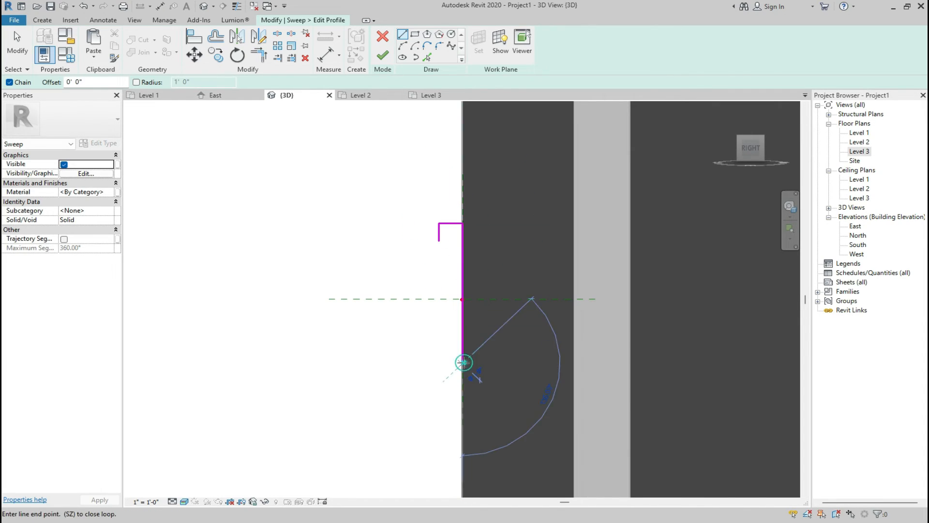
left_click(439, 363)
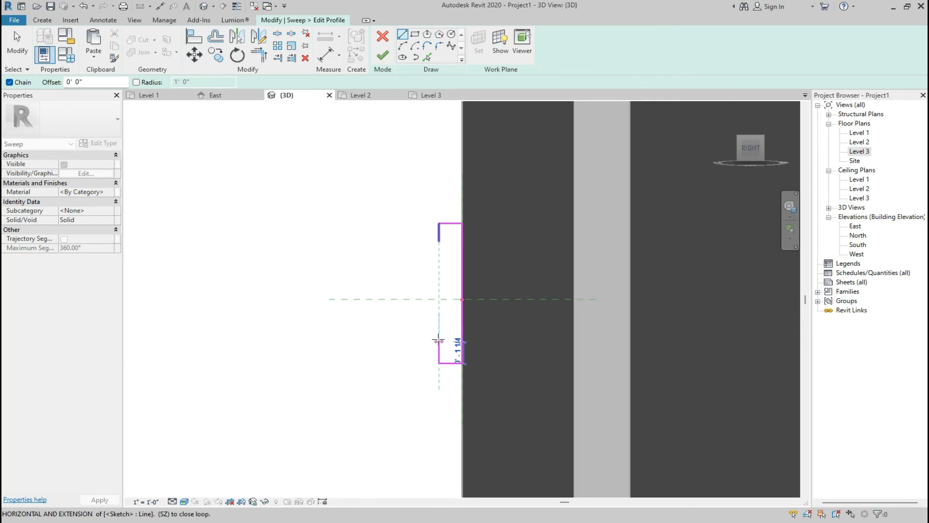
left_click(439, 338)
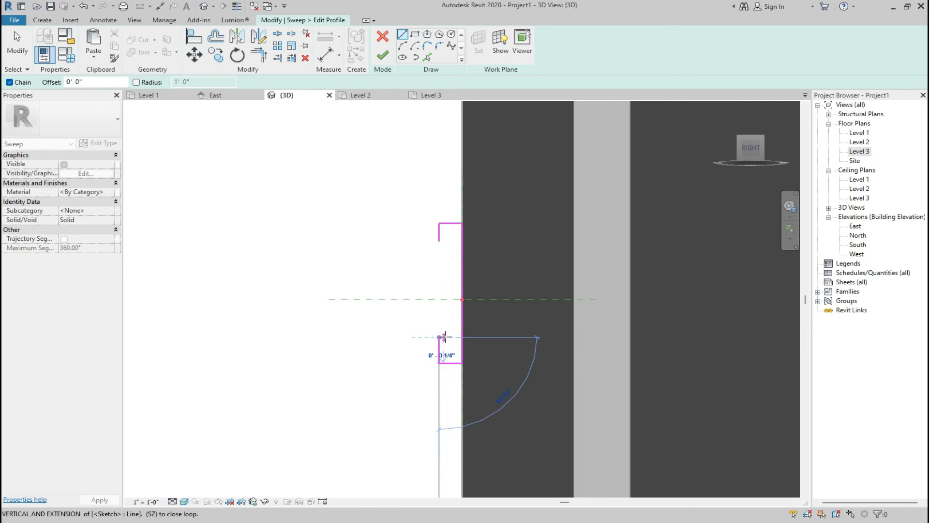
key("Escape")
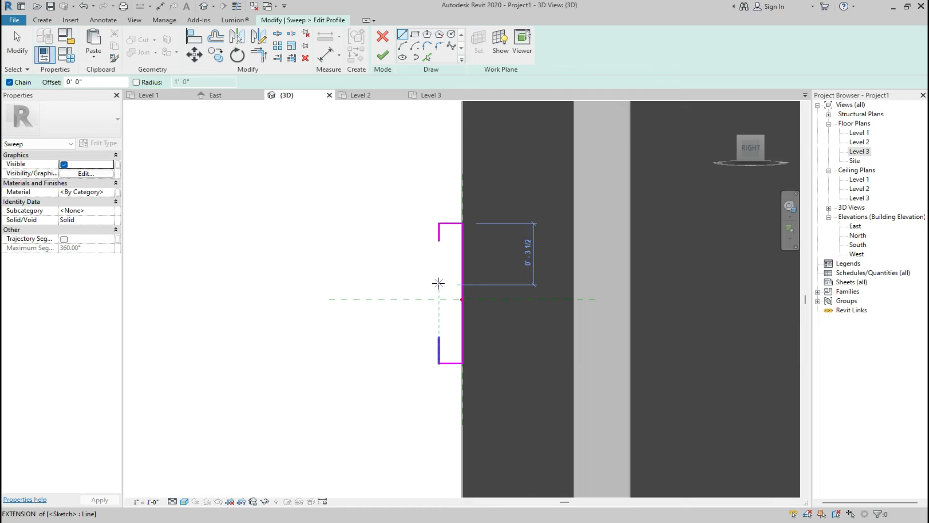
left_click(439, 284)
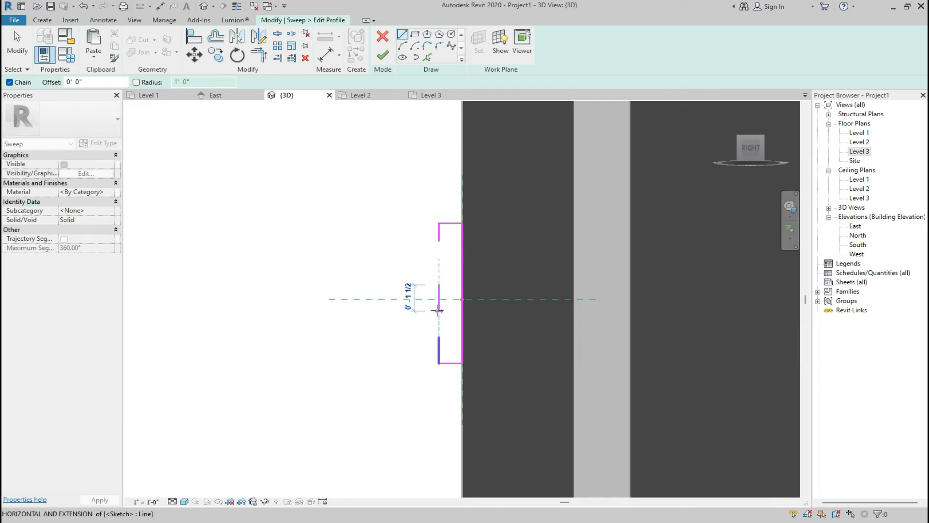
left_click(438, 311)
key("Escape")
Bridge the two gaps in the profile's front edge with outward-bulging arcs, a larger one above and a smaller one below.
left_click(403, 45)
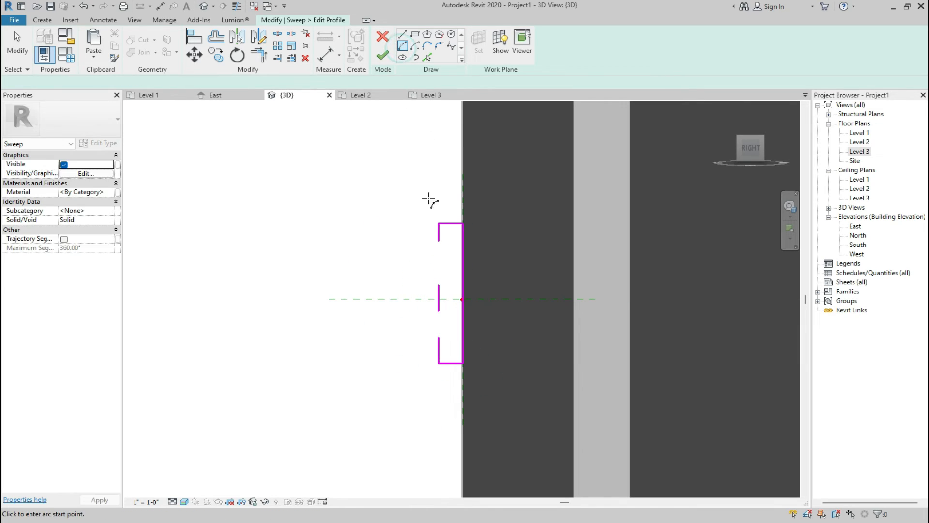
left_click(439, 241)
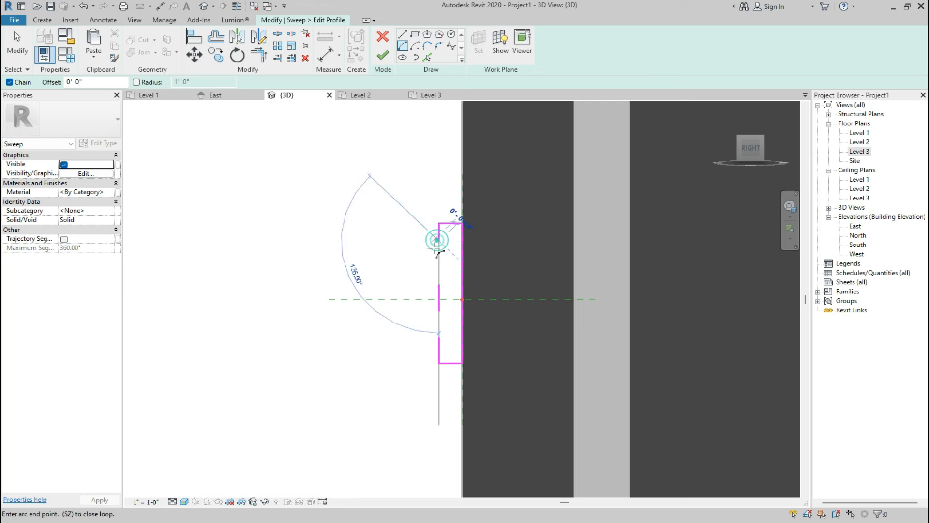
left_click(439, 285)
left_click(428, 263)
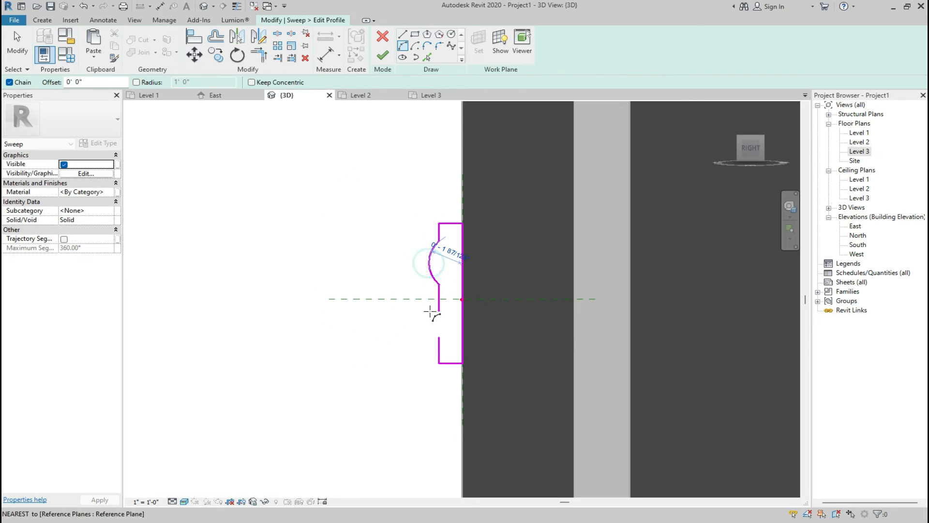
left_click(439, 311)
left_click(439, 338)
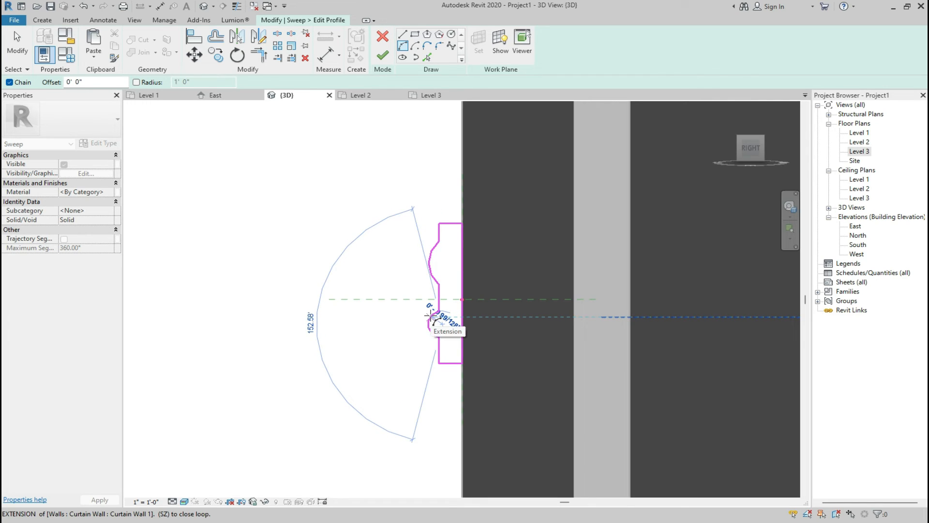
left_click(431, 324)
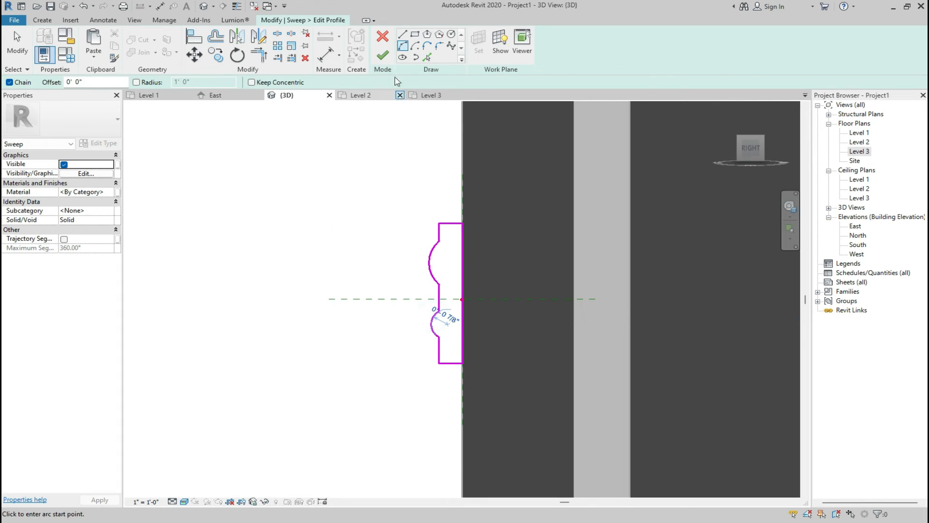
Finish the profile, the sweep and the in-place trim model around the arched entrance door.
left_click(383, 55)
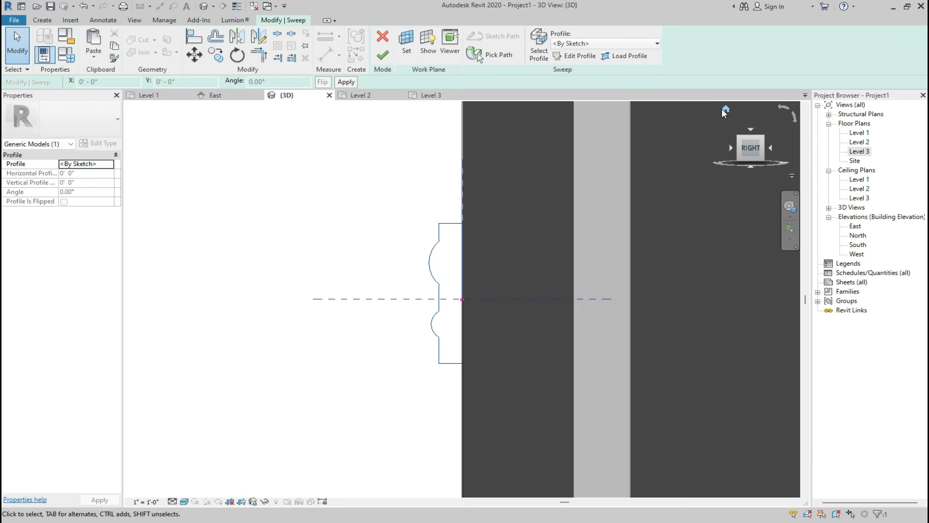
left_click(725, 111)
left_click(382, 56)
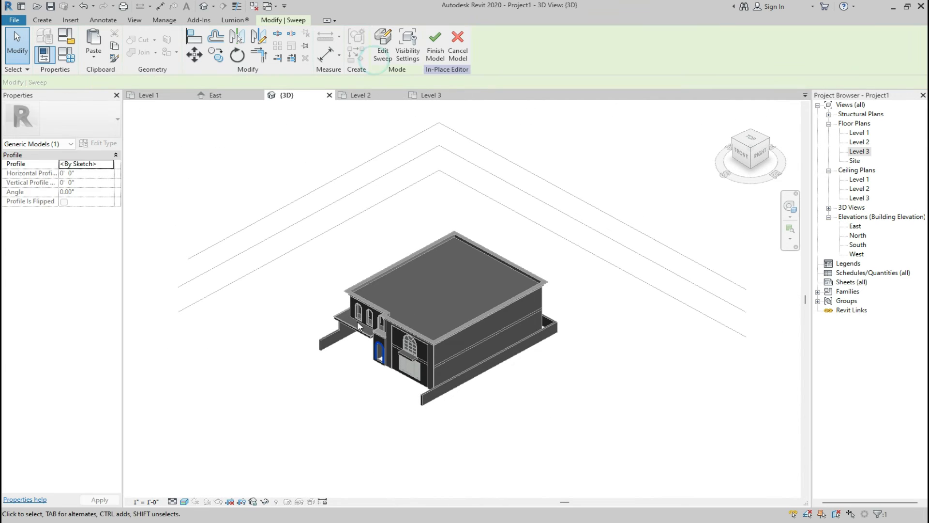
scroll(361, 334, "up", 10)
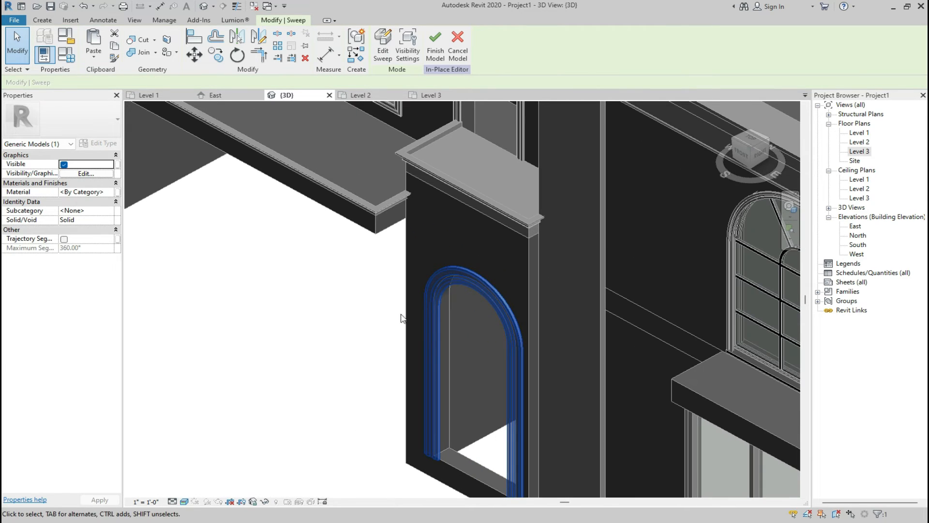
left_click(348, 345)
scroll(367, 339, "down", 5)
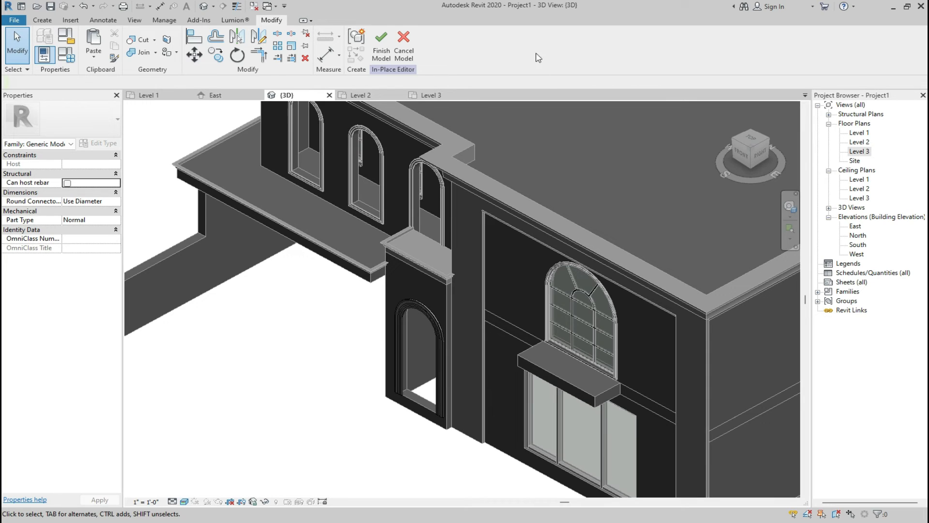
left_click(400, 61)
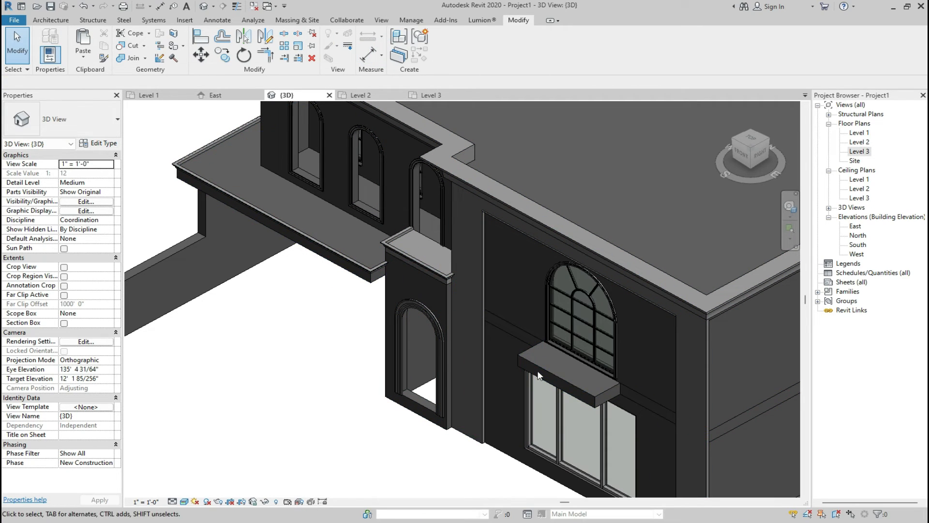
Reveal the hidden elements in the 3D view, unhide the balcony railing's category and leave the reveal mode.
scroll(541, 371, "up", 4)
scroll(541, 371, "down", 3)
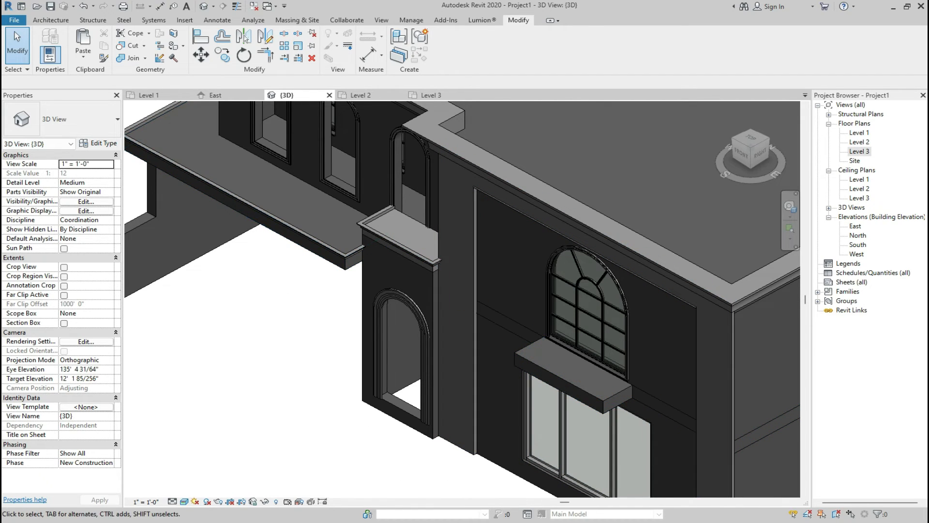
left_click(275, 502)
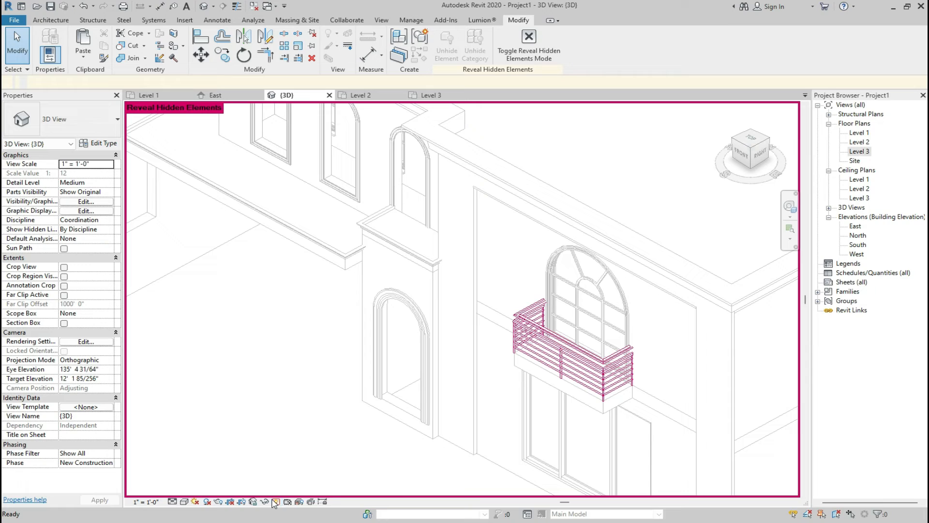
right_click(573, 367)
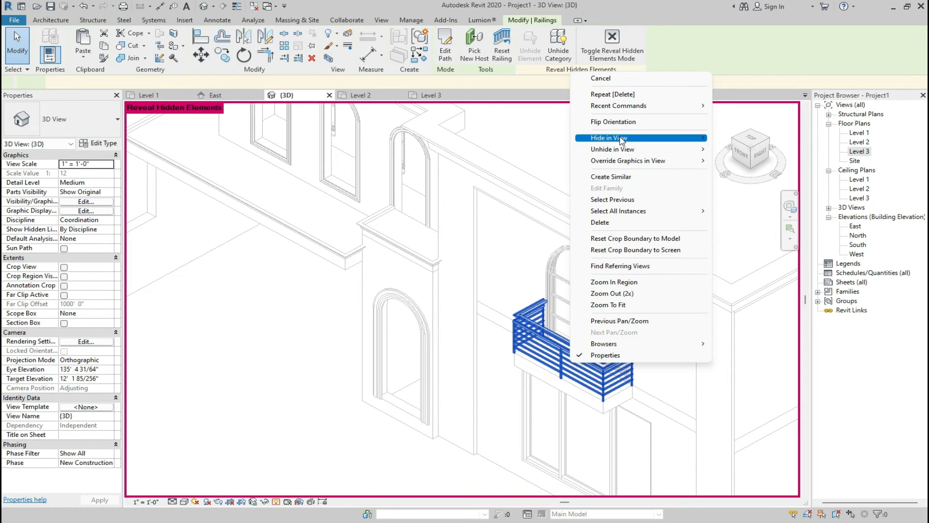
mouse_move(618, 141)
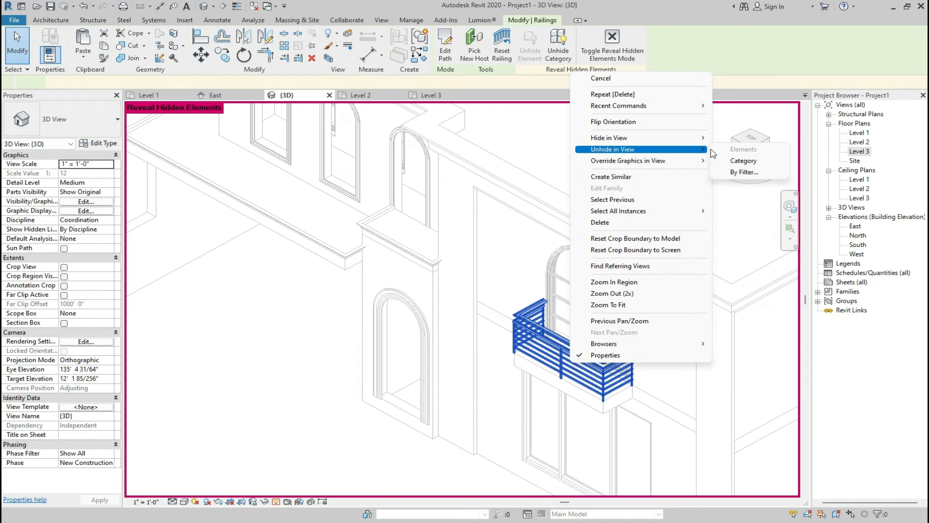
left_click(557, 49)
left_click(610, 44)
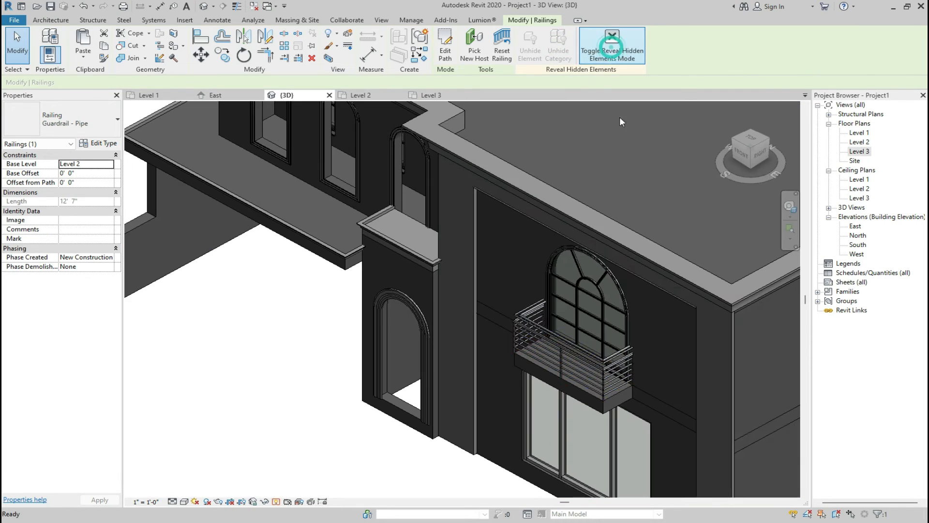
left_click(359, 424)
scroll(434, 381, "down", 5)
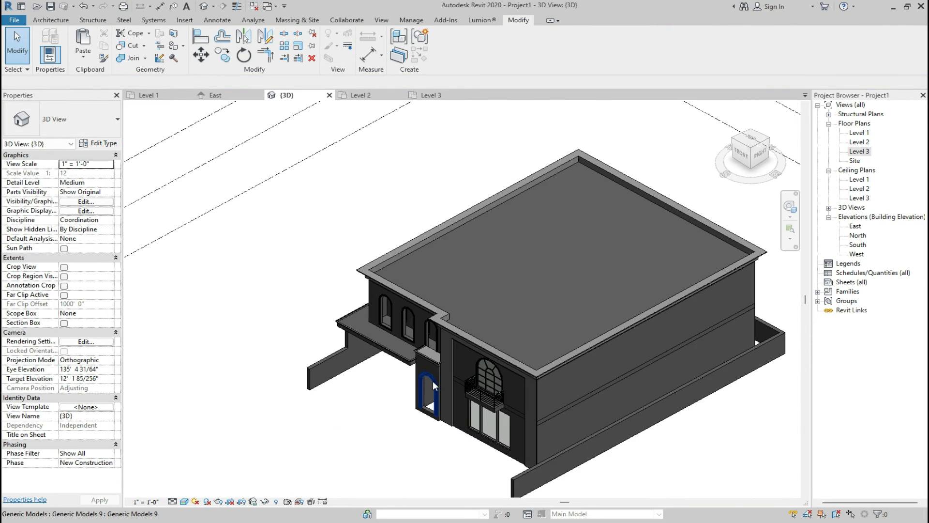
scroll(429, 442, "up", 2)
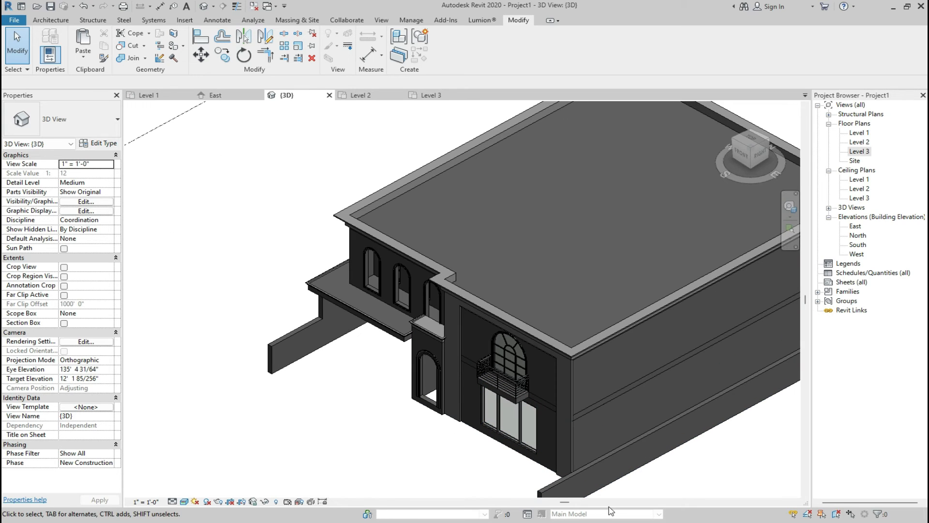
After checking the reference photo, start a railing on the Level 2 plan with a 3' line across the front wall's leftmost opening.
key("alt+Tab")
left_click(358, 95)
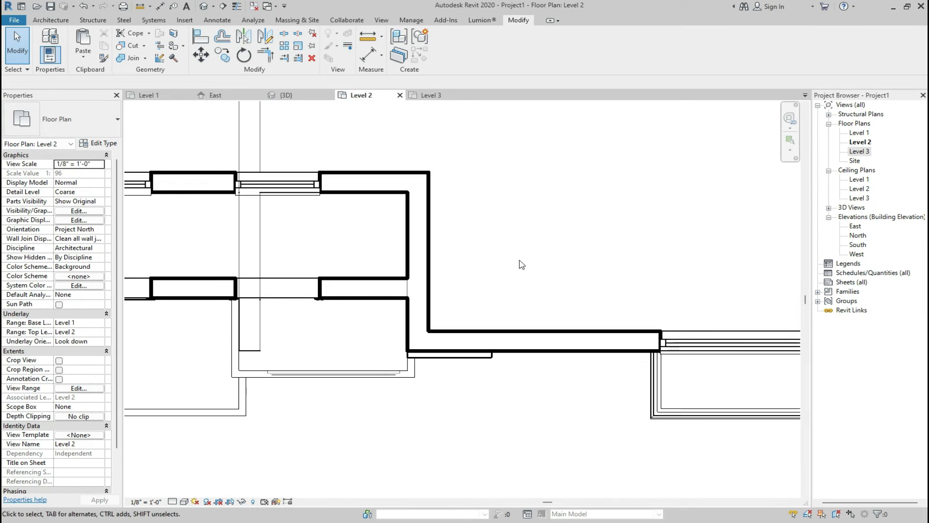
scroll(521, 264, "down", 2)
scroll(279, 305, "down", 2)
scroll(236, 293, "up", 1)
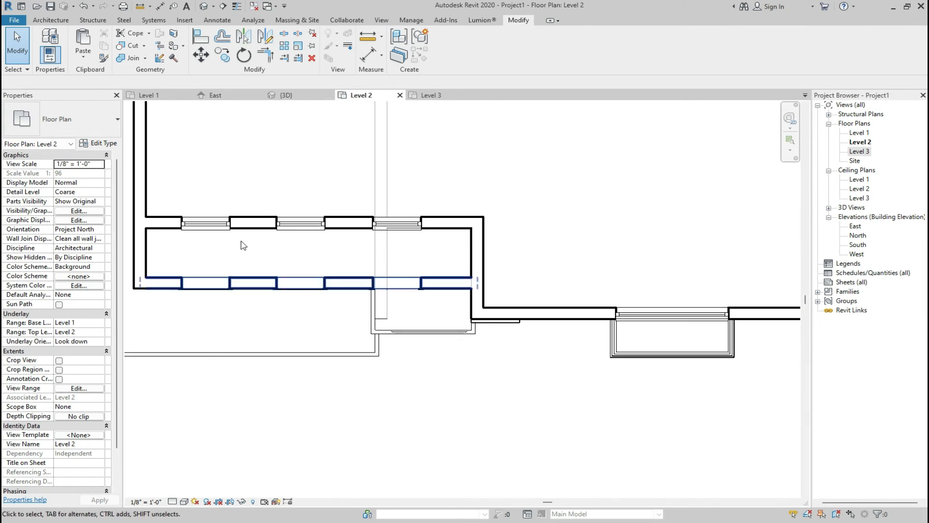
left_click(50, 20)
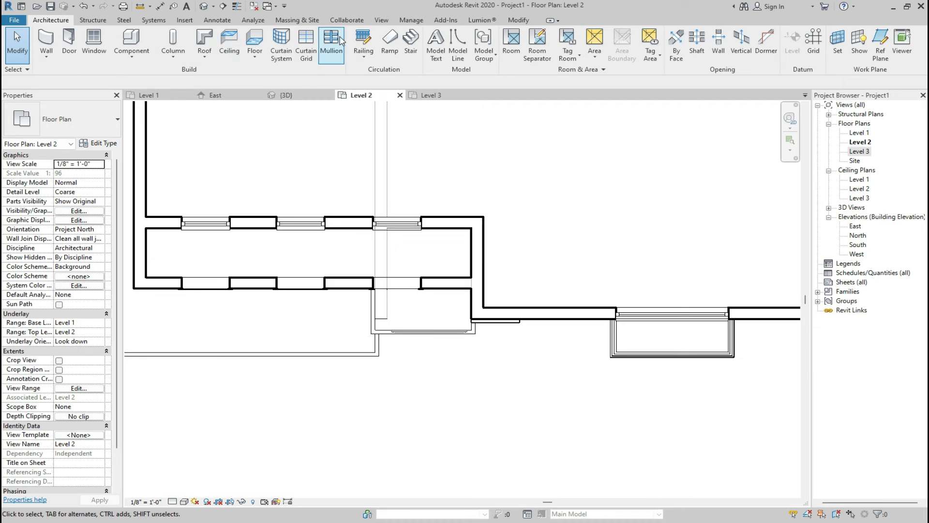
left_click(363, 37)
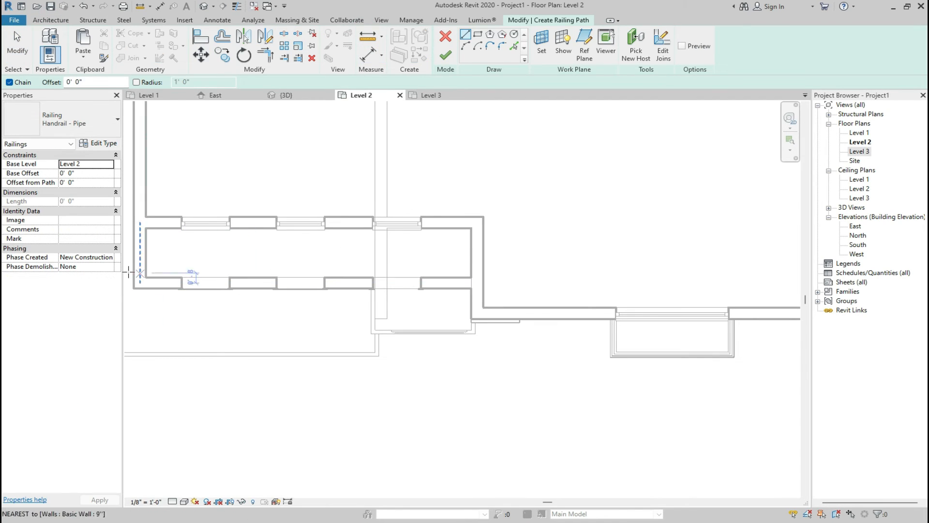
left_click(183, 282)
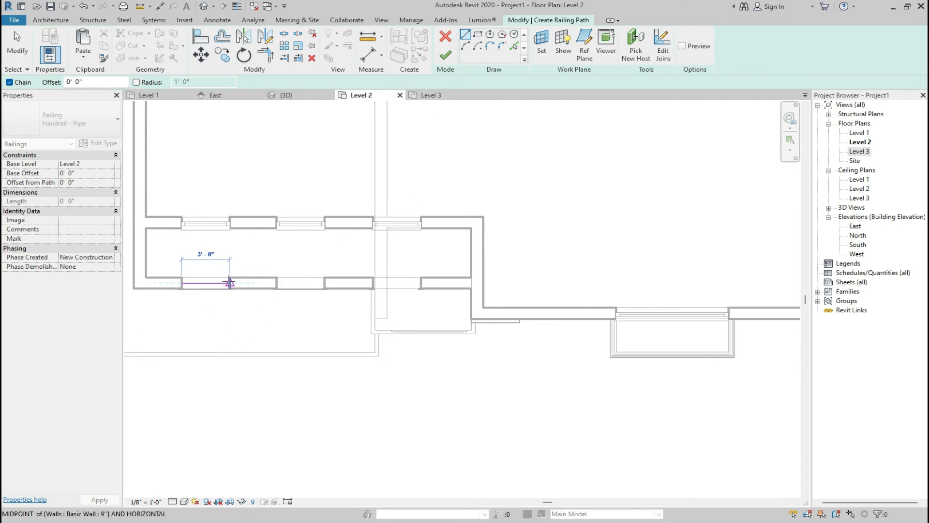
left_click(229, 282)
key("Escape")
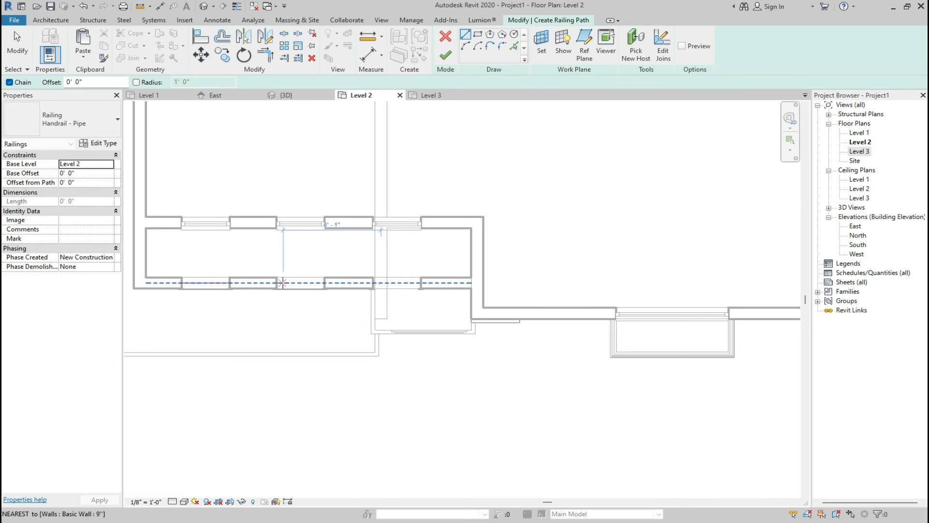
Try to finish the railing with a second, separate 3' line across the front wall's middle opening.
left_click(276, 283)
left_click(326, 283)
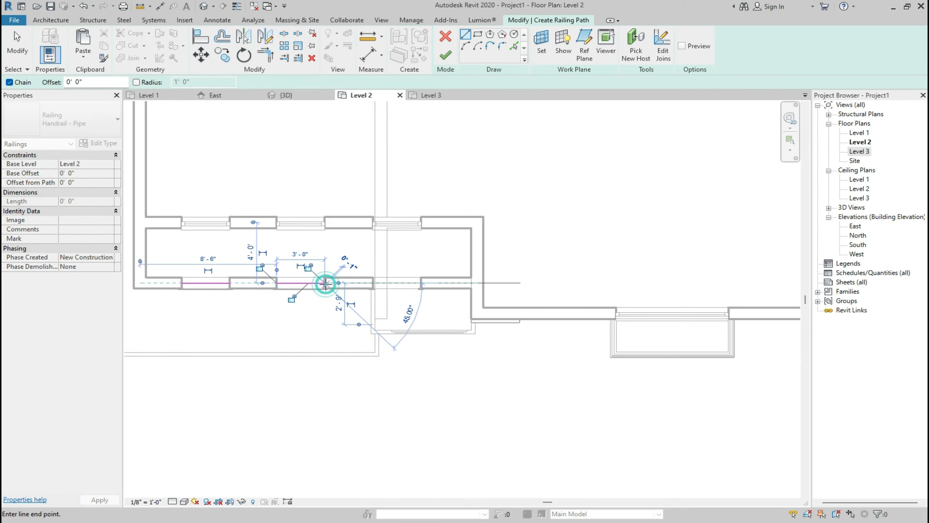
key("Escape")
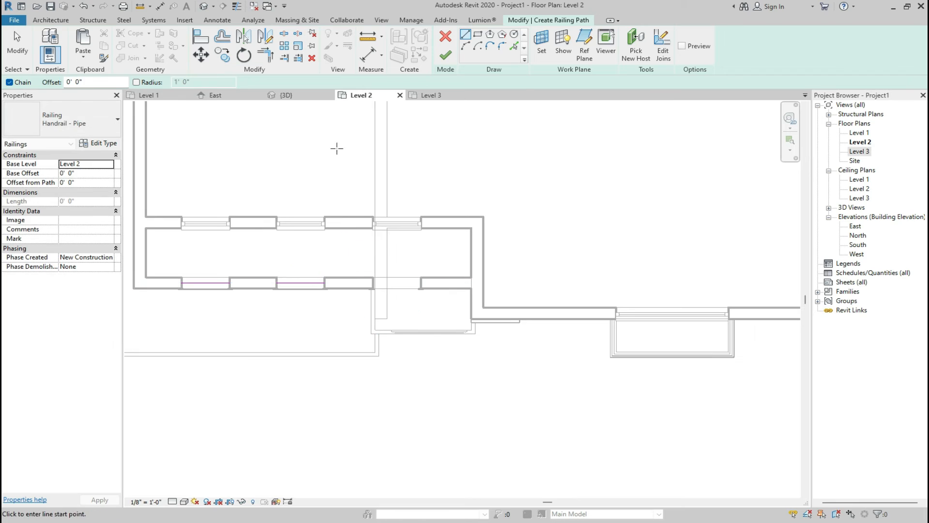
left_click(443, 57)
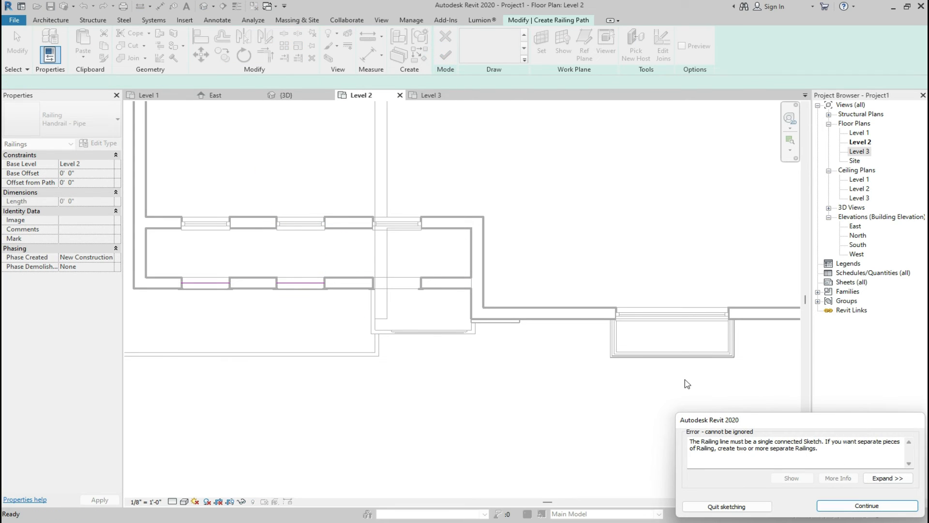
left_click(835, 505)
Delete the path line in the middle opening and finish the railing with only the leftmost opening's line.
scroll(251, 269, "up", 2)
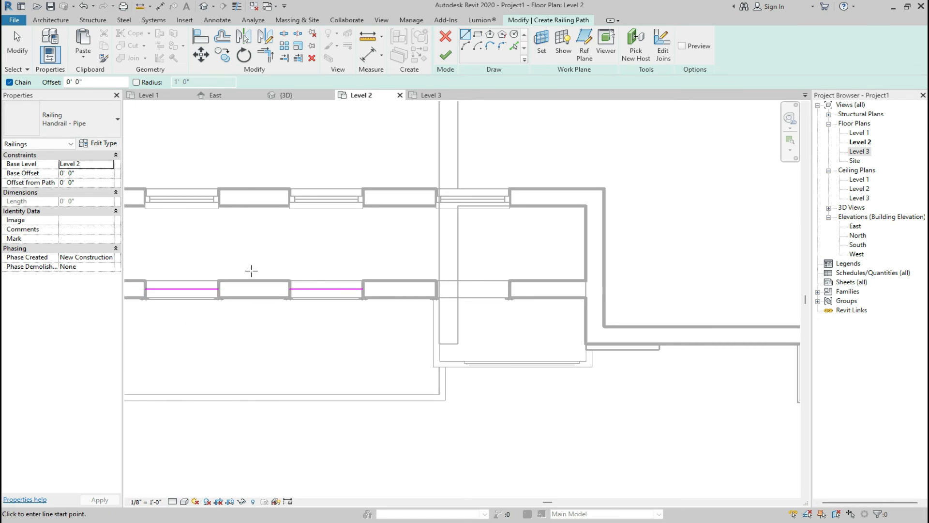
key("Escape")
key("Escape")
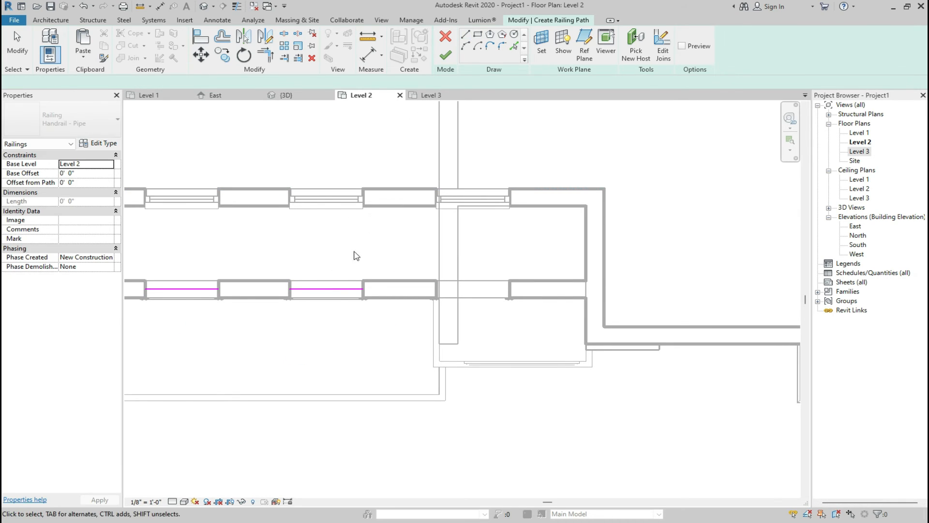
left_click(332, 290)
key("Delete")
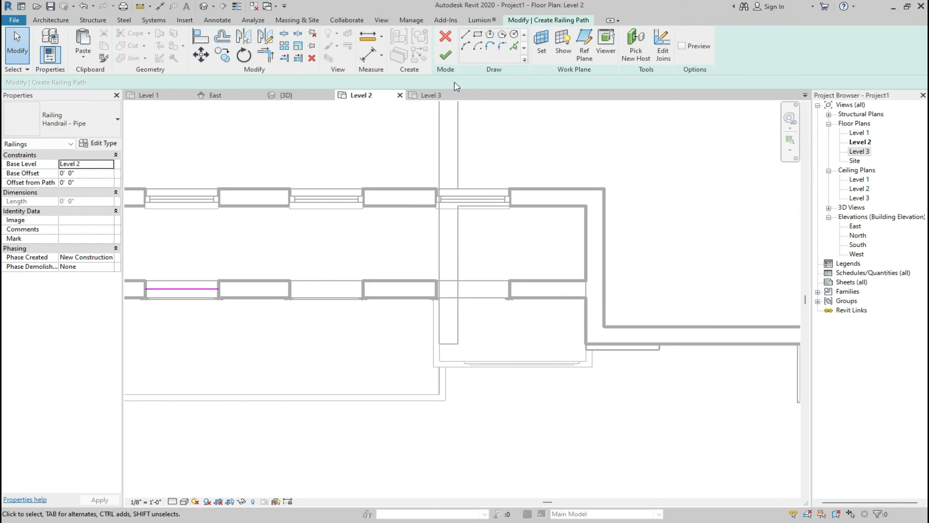
left_click(446, 55)
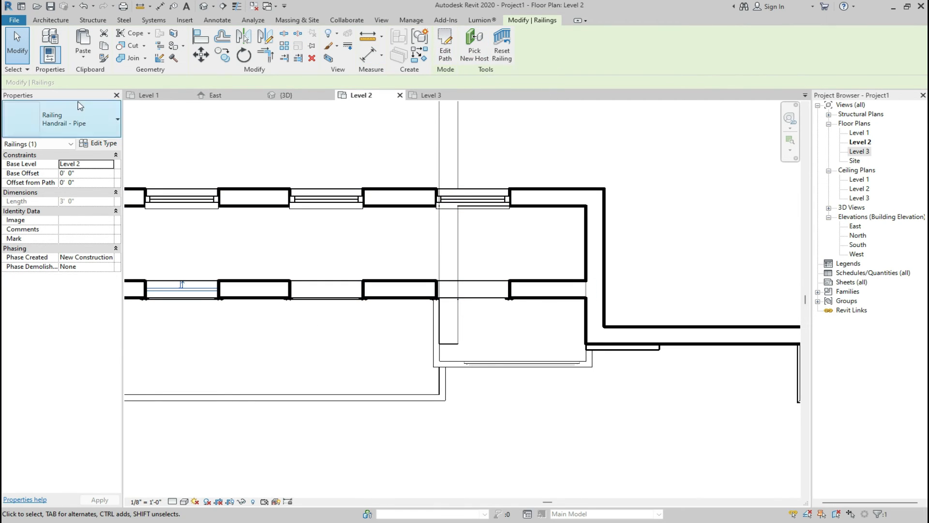
Create a railing with a 3' path line across the front wall's middle Level 2 opening and check it in the 3D view.
left_click(53, 20)
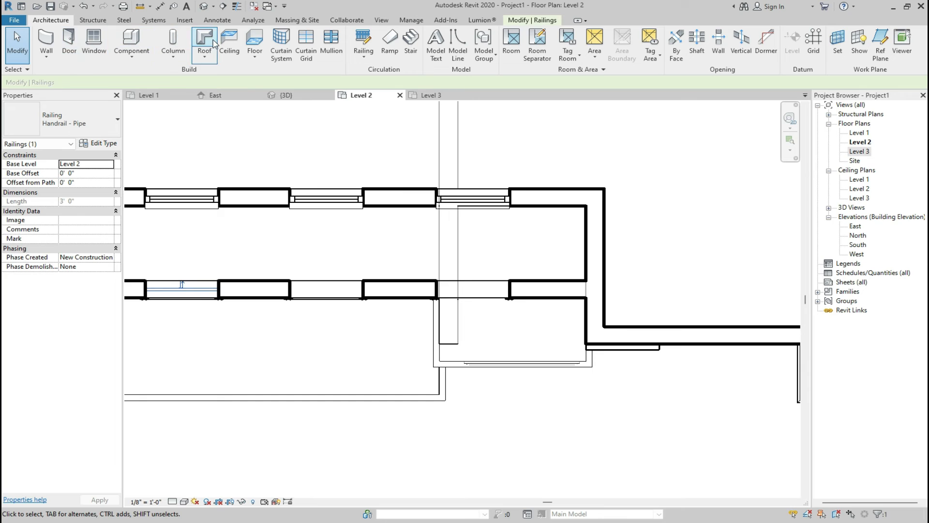
left_click(363, 38)
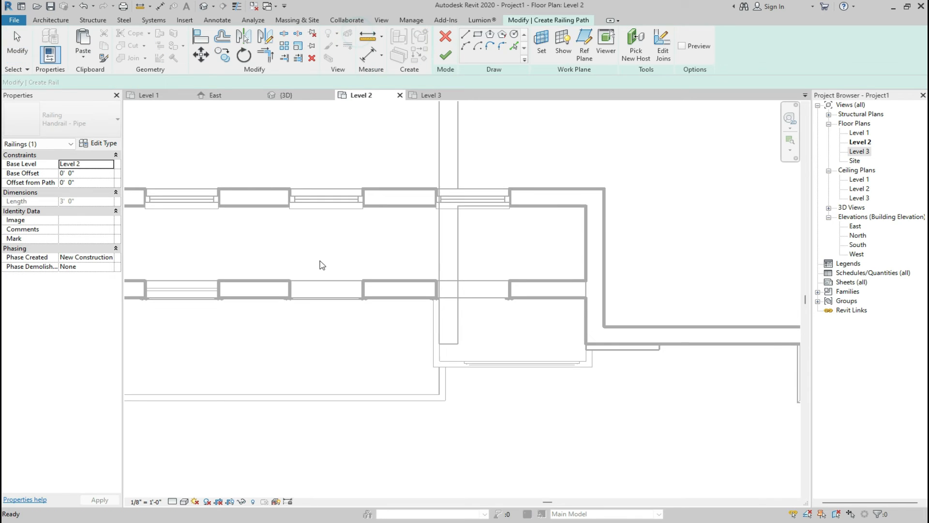
left_click(292, 289)
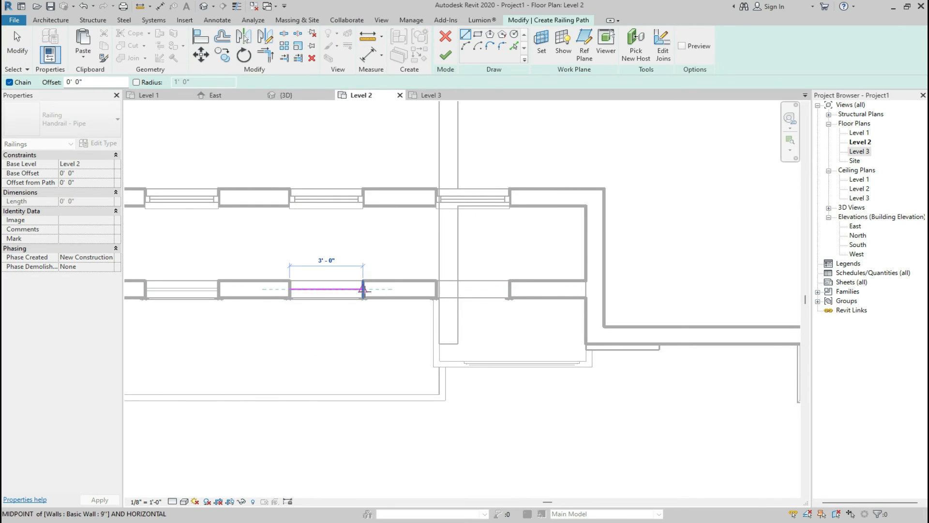
left_click(366, 290)
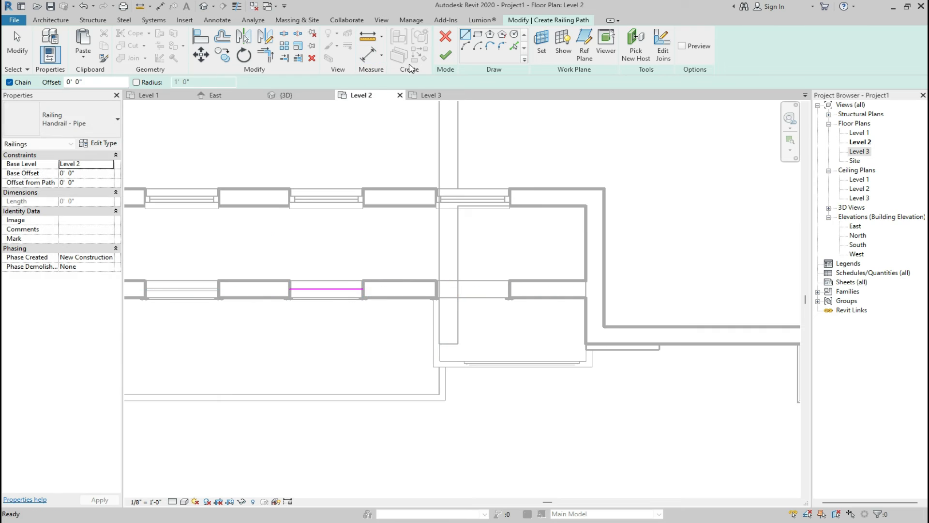
left_click(444, 57)
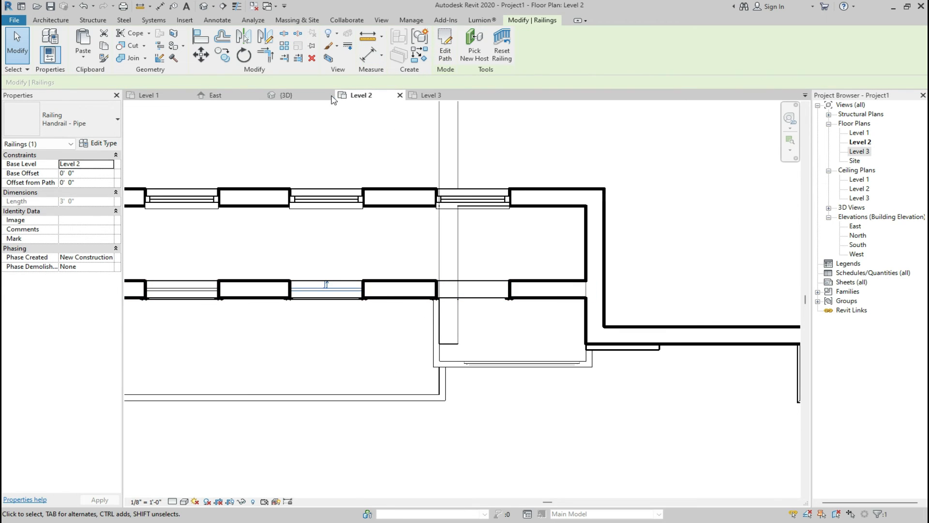
left_click(286, 95)
scroll(384, 280, "up", 5)
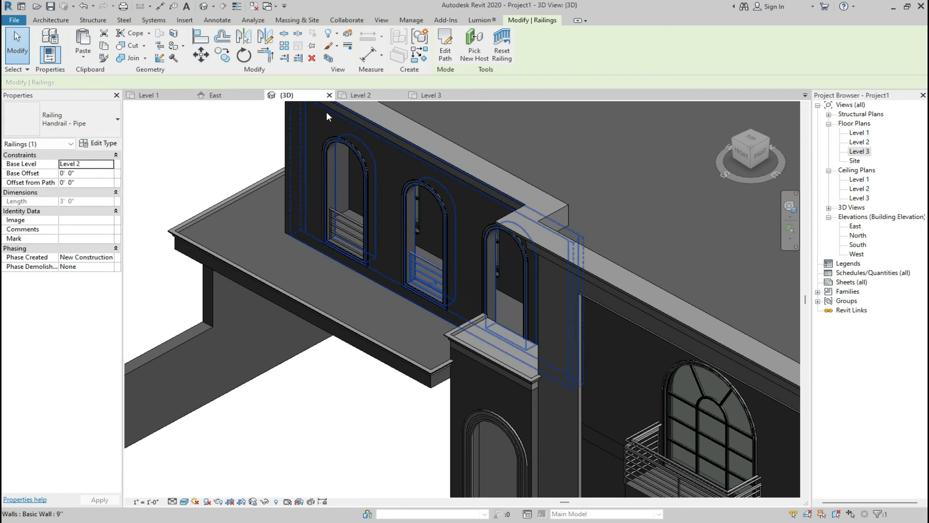
Create another Level 2 railing with a 3' path line across the front wall's rightmost opening and check it in the 3D view.
left_click(364, 96)
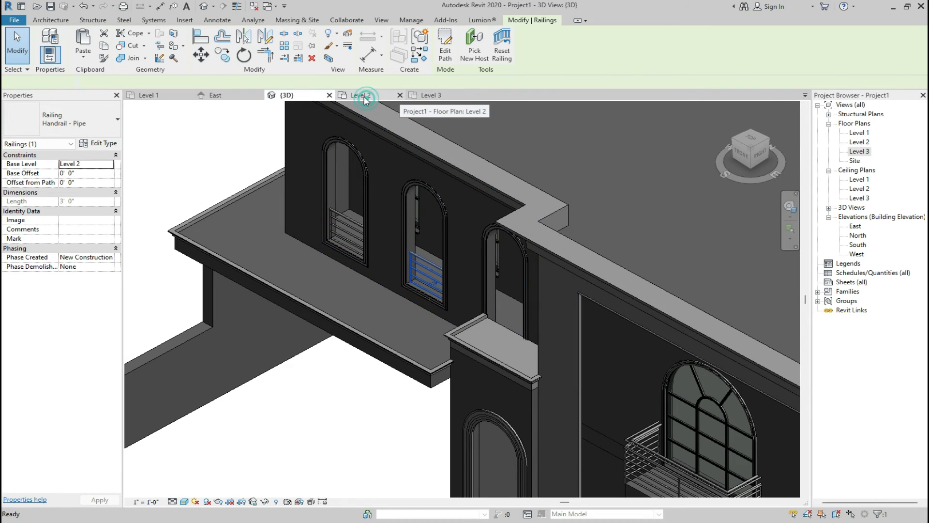
scroll(475, 300, "up", 3)
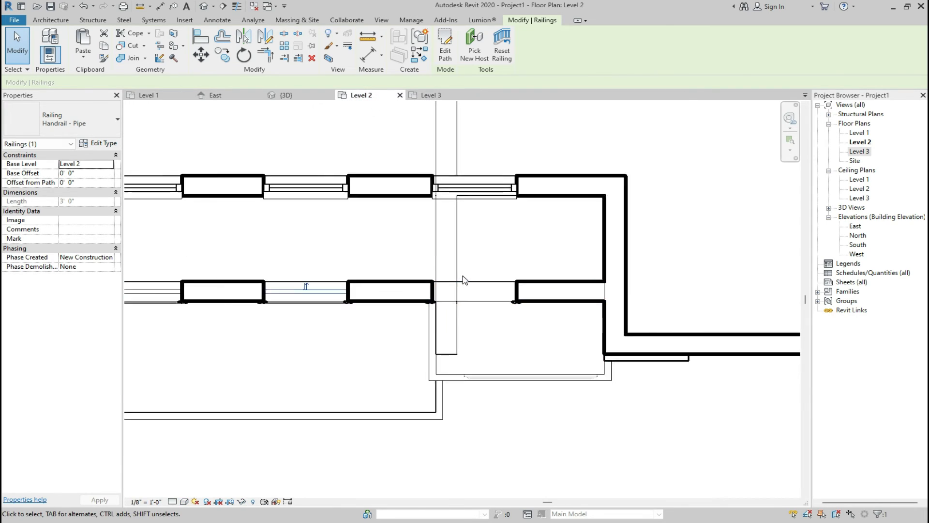
left_click(419, 58)
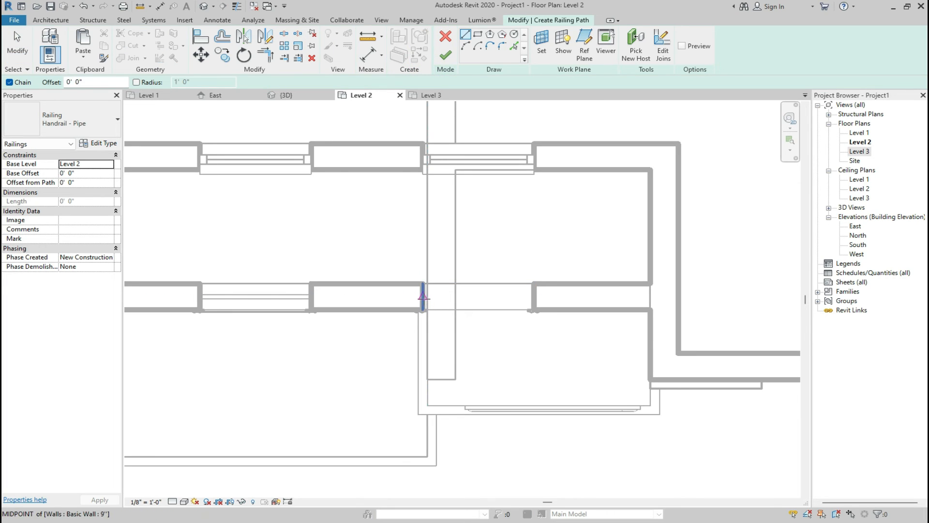
left_click(423, 296)
left_click(534, 297)
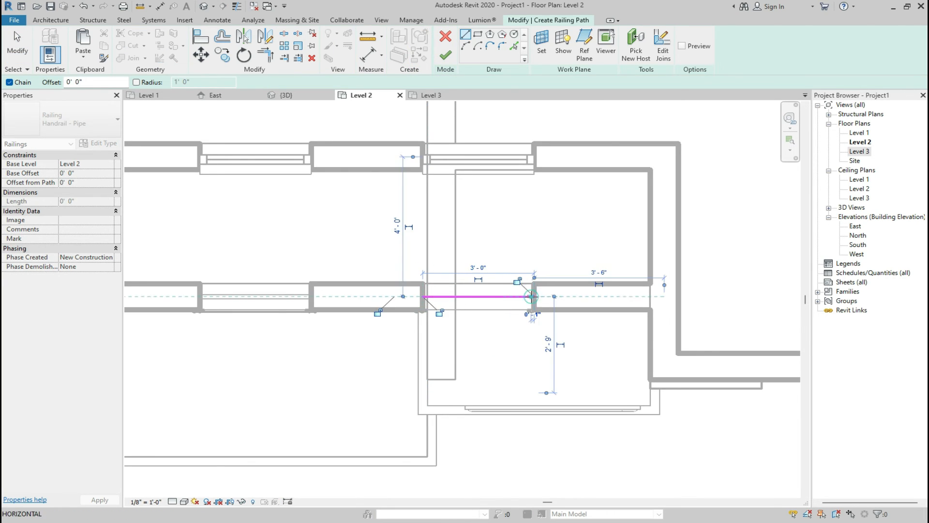
left_click(444, 58)
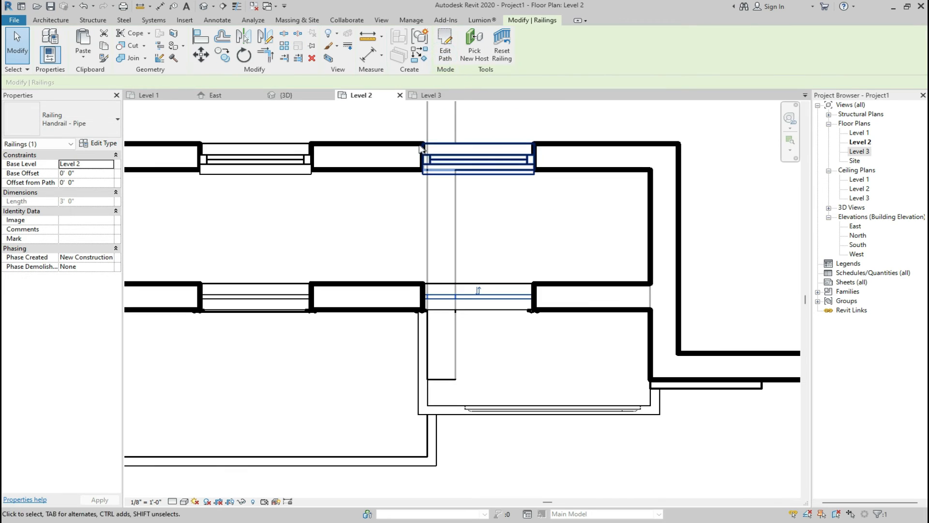
left_click(294, 97)
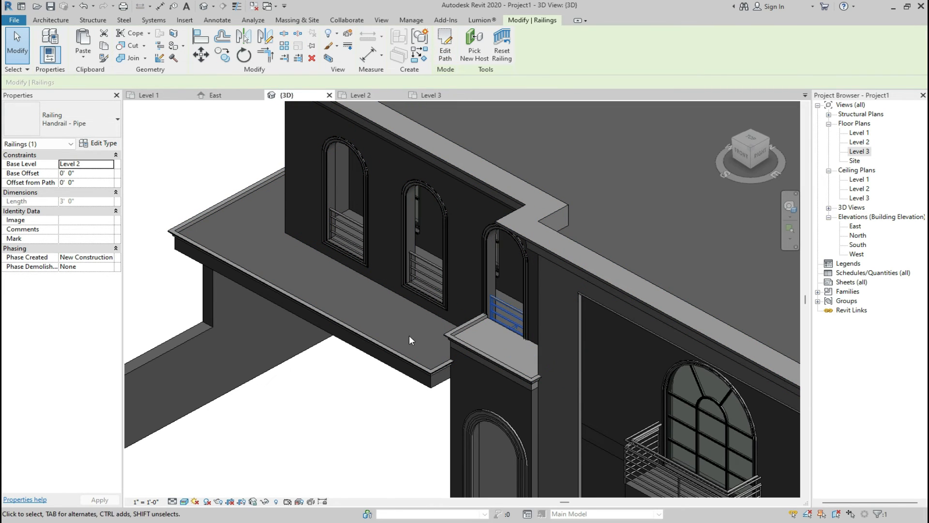
left_click(404, 334)
scroll(405, 306, "down", 3)
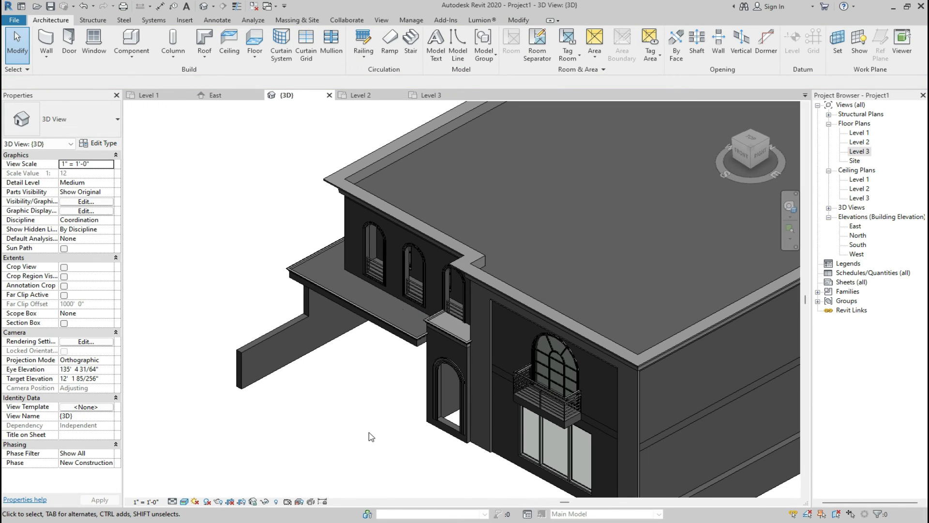
left_click(301, 424)
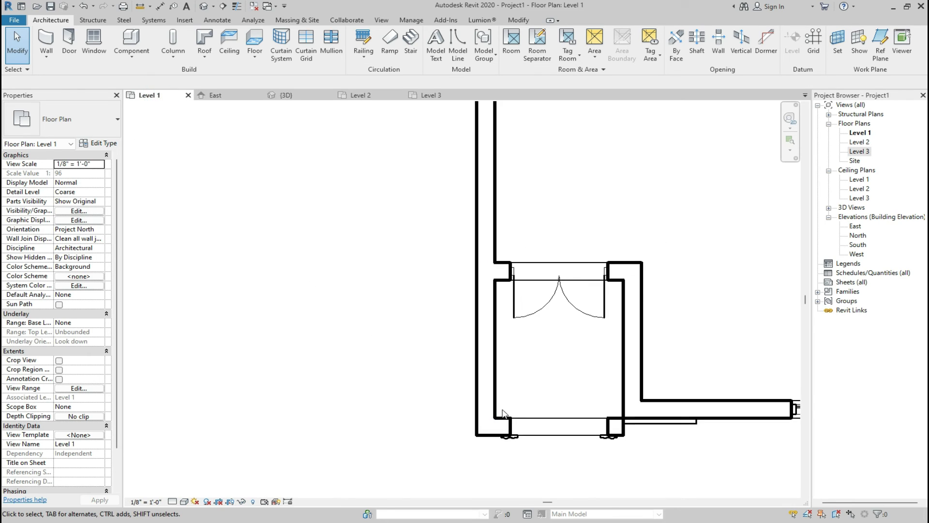
Start a Generic - 12" floor on Level 1 with a rectangular boundary 54' wide and about 79' long, from the rear wall corner past the front.
scroll(503, 413, "down", 5)
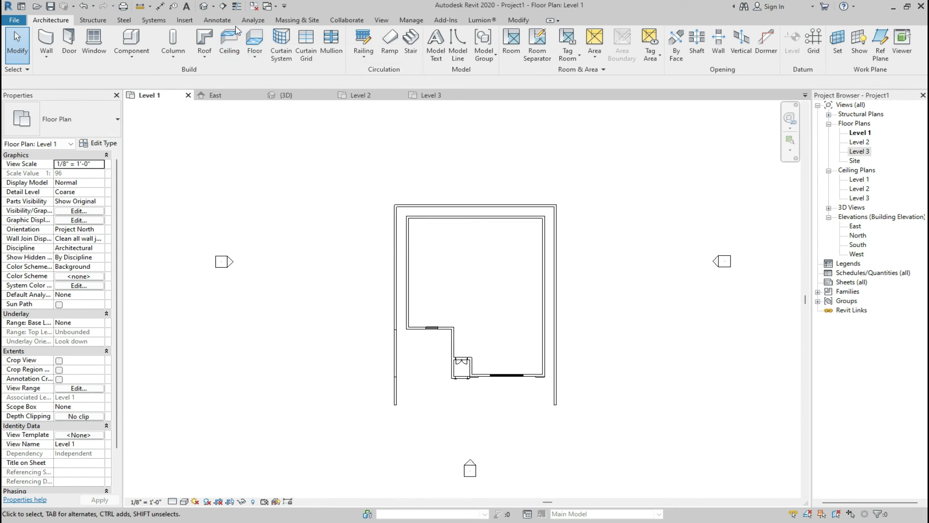
left_click(255, 41)
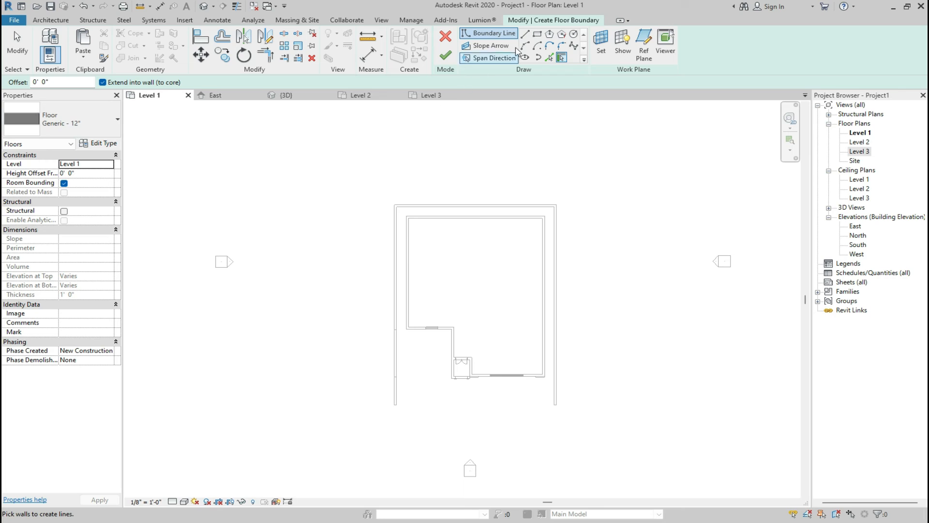
left_click(538, 34)
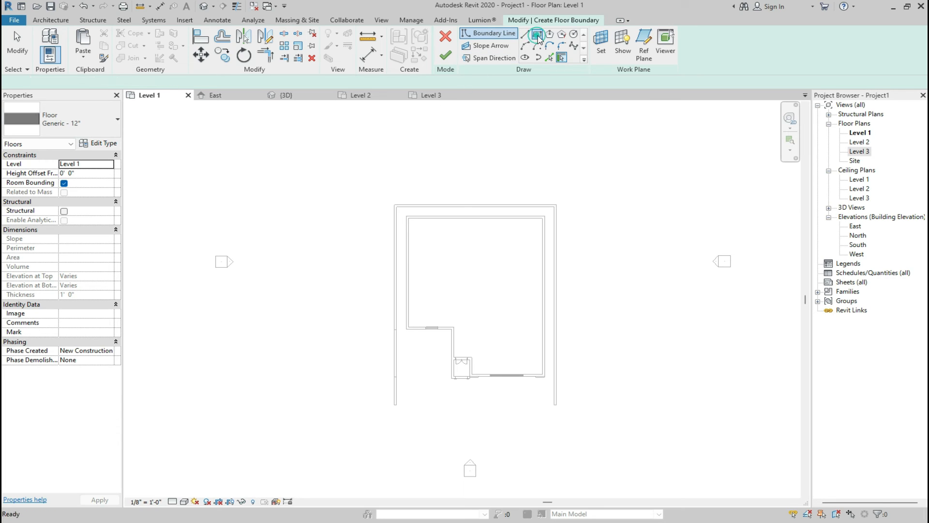
left_click(395, 204)
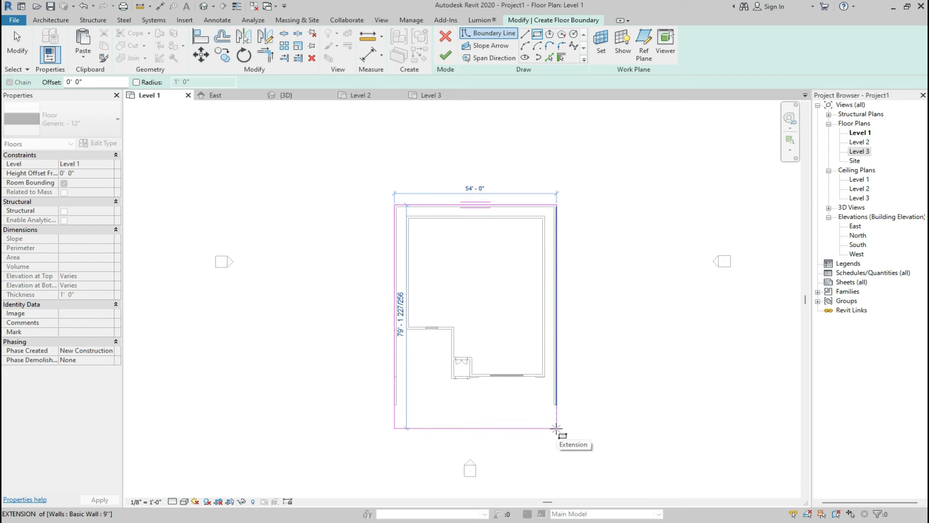
left_click(556, 428)
scroll(501, 412, "up", 4)
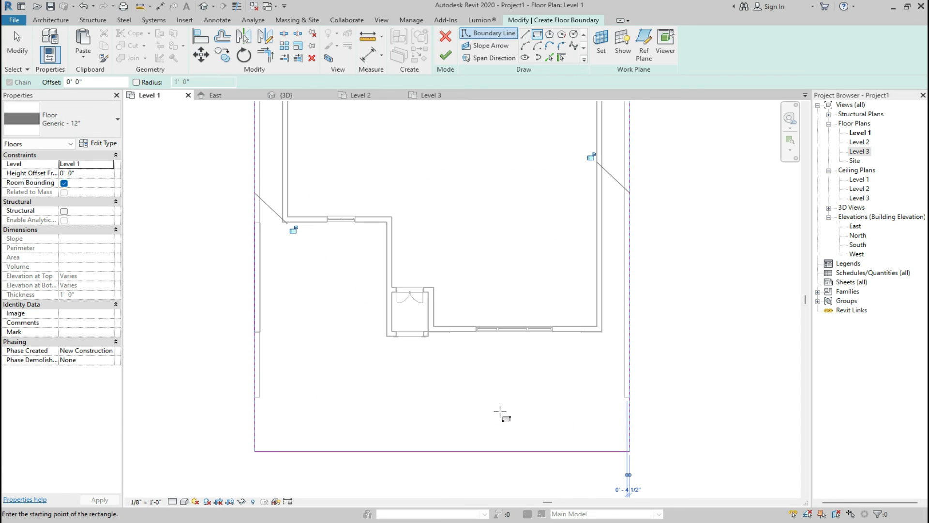
Add a vertical boundary line about 18' long from the entrance porch's right side down to the front edge of the floor sketch.
left_click(526, 35)
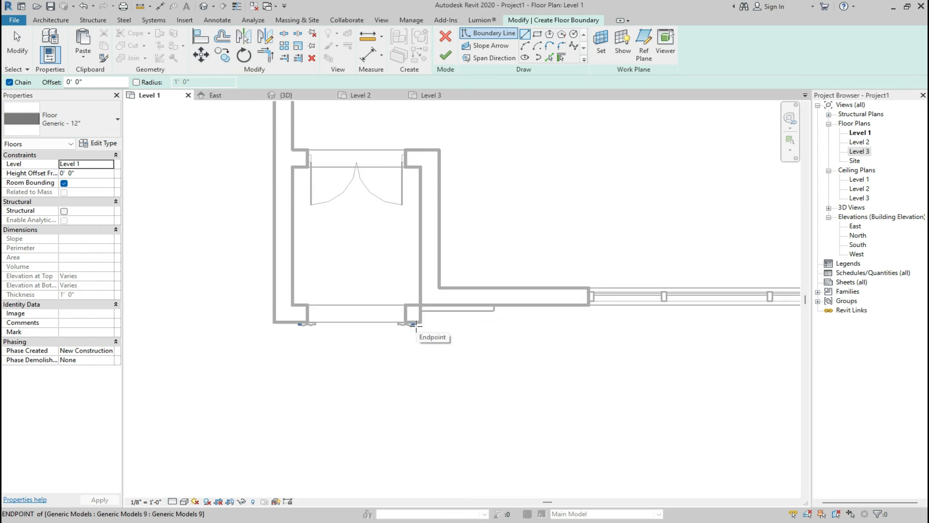
scroll(415, 326, "up", 4)
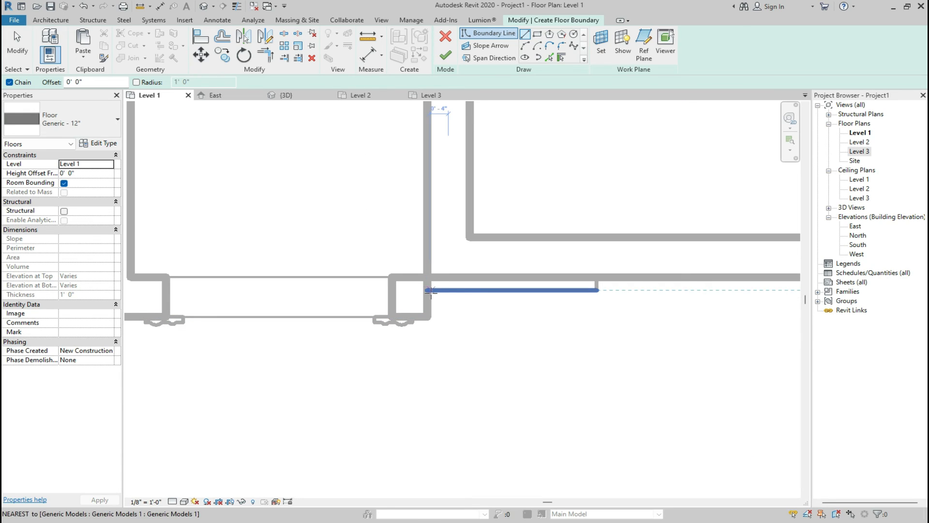
left_click(428, 291)
scroll(428, 291, "down", 5)
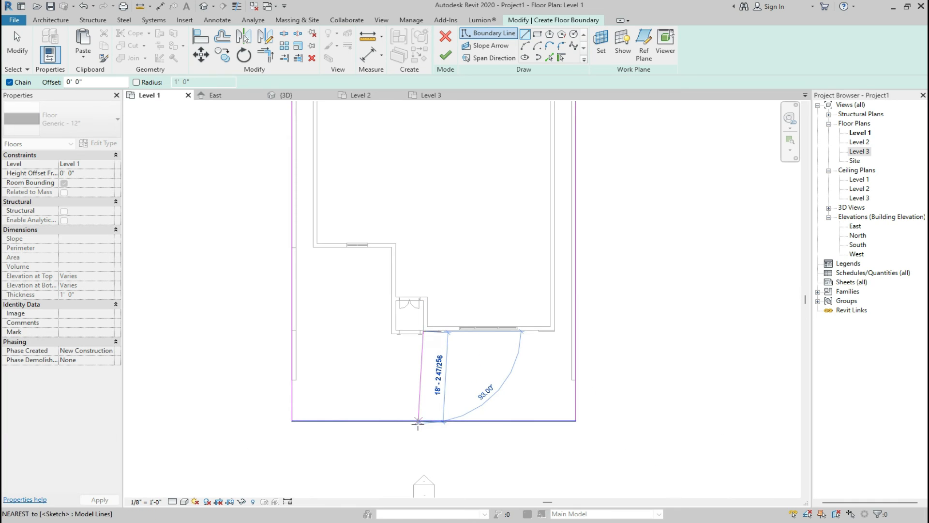
left_click(423, 420)
key("Escape")
Add a horizontal boundary line from the porch's right side along the outer face of the front wall to the sketch's right edge.
scroll(423, 421, "up", 4)
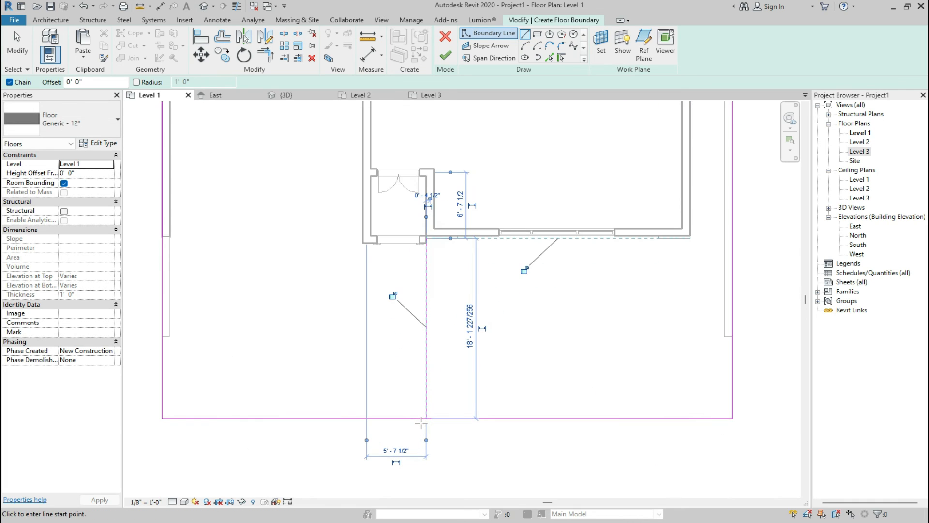
scroll(454, 266, "up", 2)
left_click(406, 217)
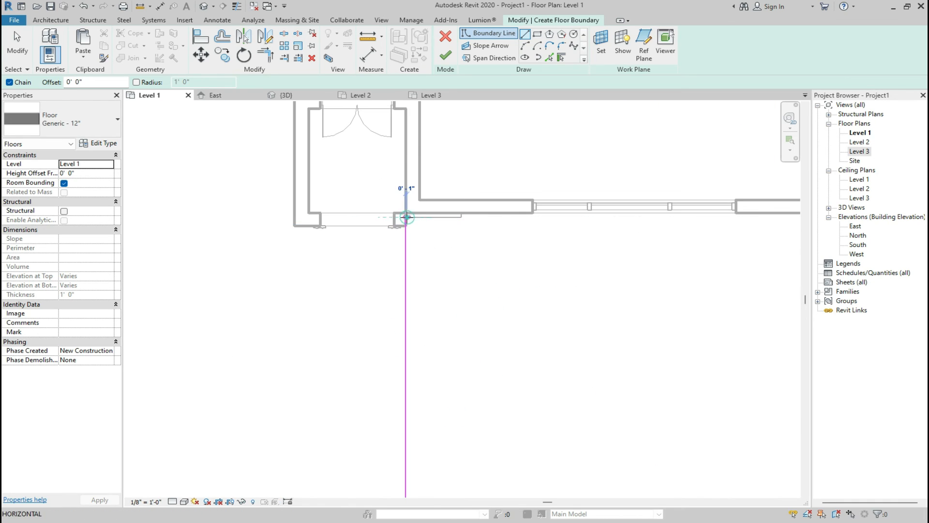
scroll(406, 218, "down", 3)
scroll(406, 217, "down", 1)
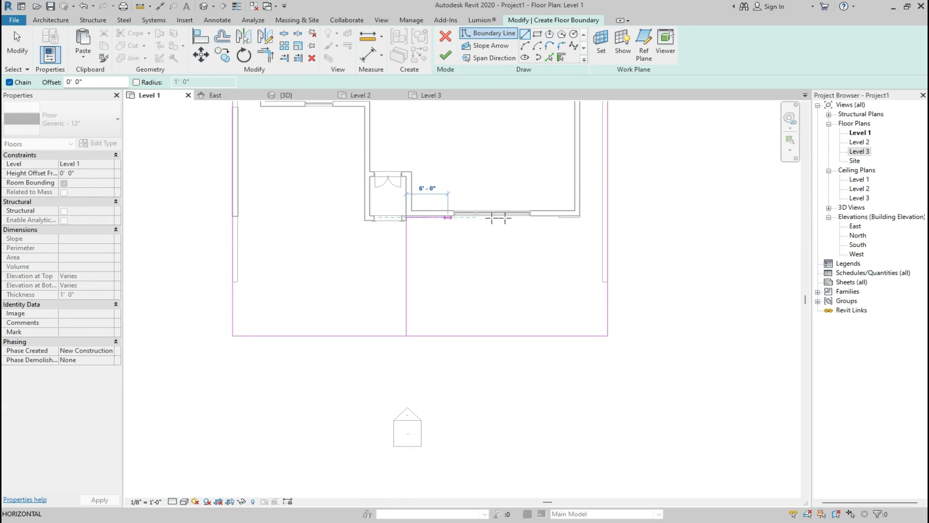
scroll(607, 220, "up", 3)
scroll(608, 220, "up", 1)
left_click(609, 211)
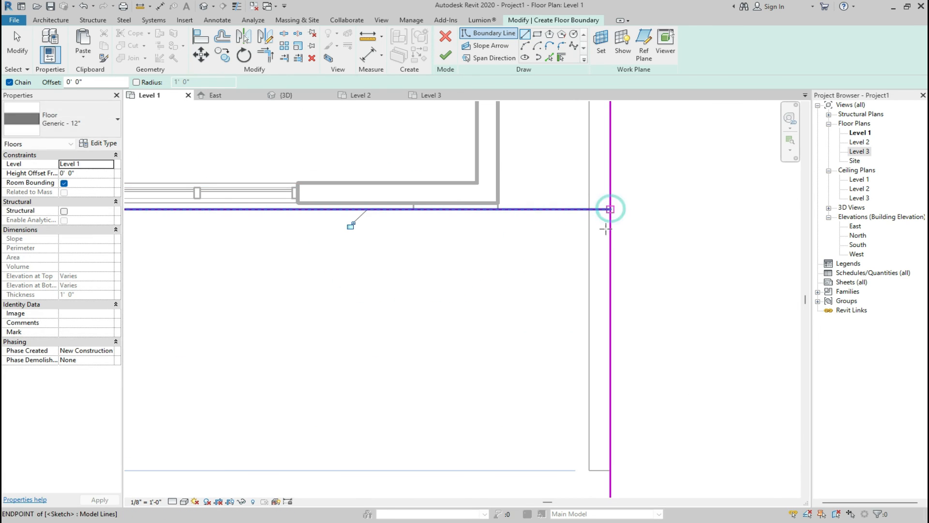
key("Escape")
Trim the boundary lines to cut the front-right area out of the sketch and finish the Level 1 floor.
scroll(566, 354, "down", 1)
key("t")
key("r")
left_click(596, 241)
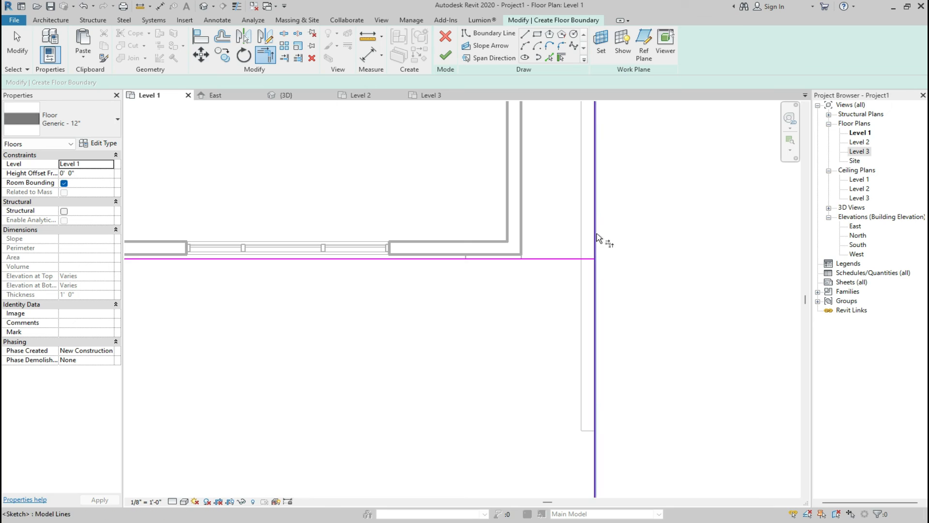
left_click(576, 257)
scroll(591, 269, "down", 3)
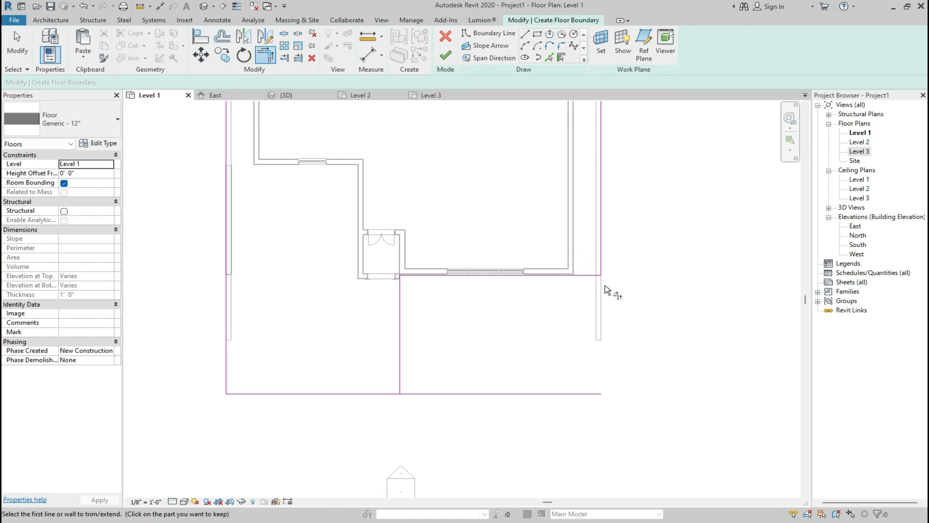
left_click(388, 393)
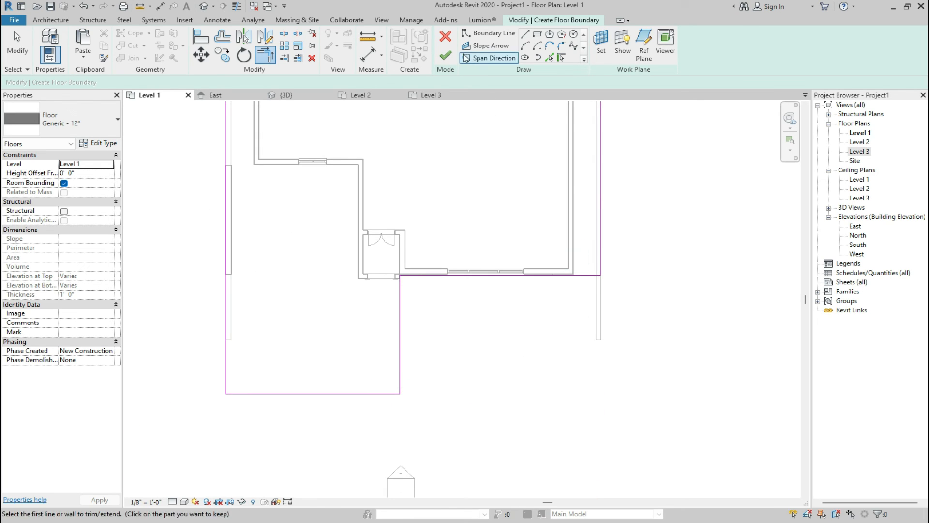
left_click(445, 55)
left_click(515, 362)
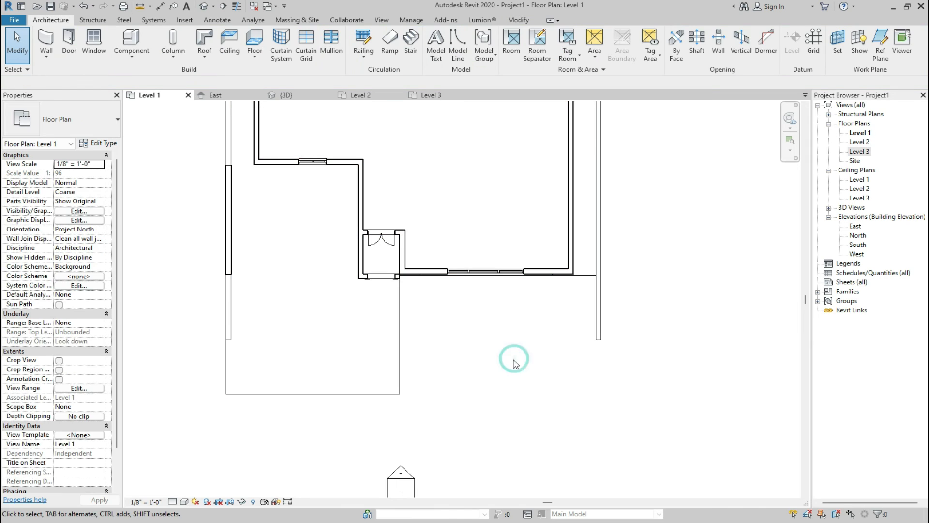
Examine the new ground floor slab against the side walls and entrance in the 3D view and the Level 1 plan.
scroll(496, 409, "down", 3)
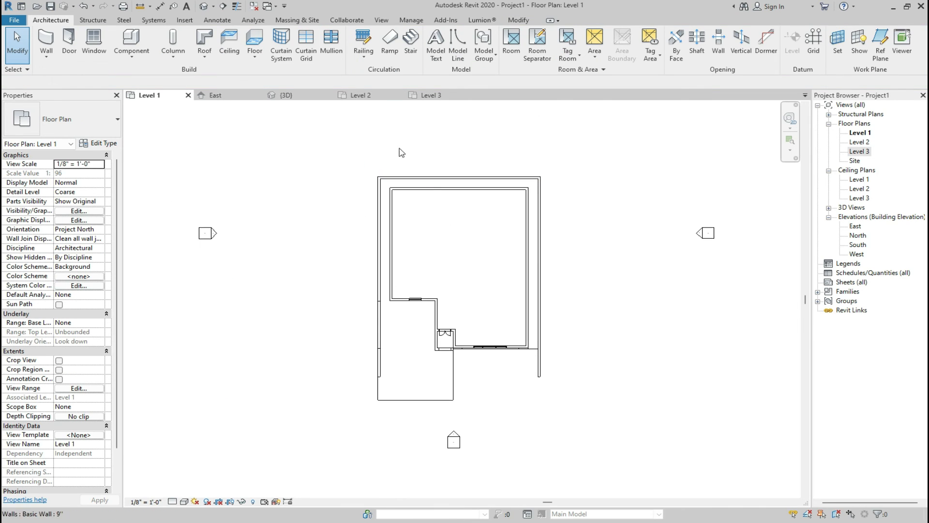
left_click(298, 95)
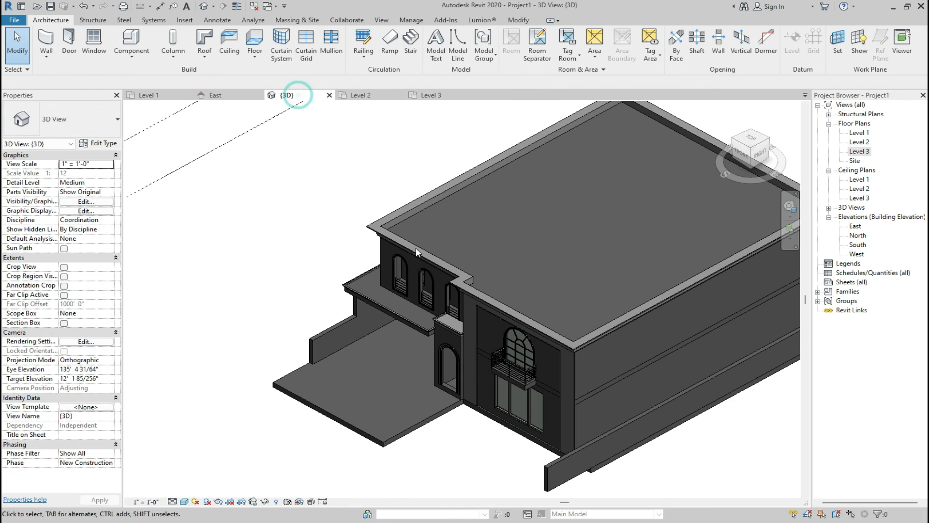
scroll(490, 244, "down", 2)
scroll(396, 321, "up", 4)
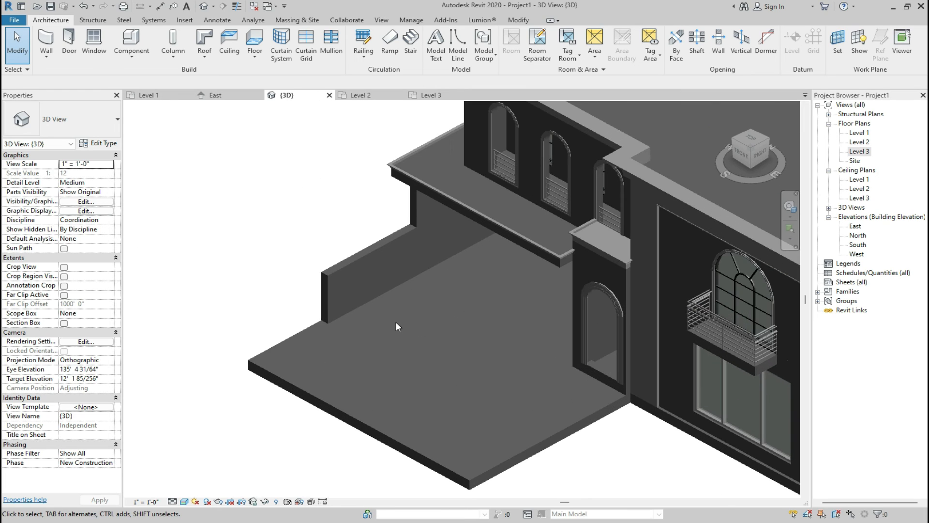
scroll(420, 315, "down", 3)
scroll(420, 317, "up", 2)
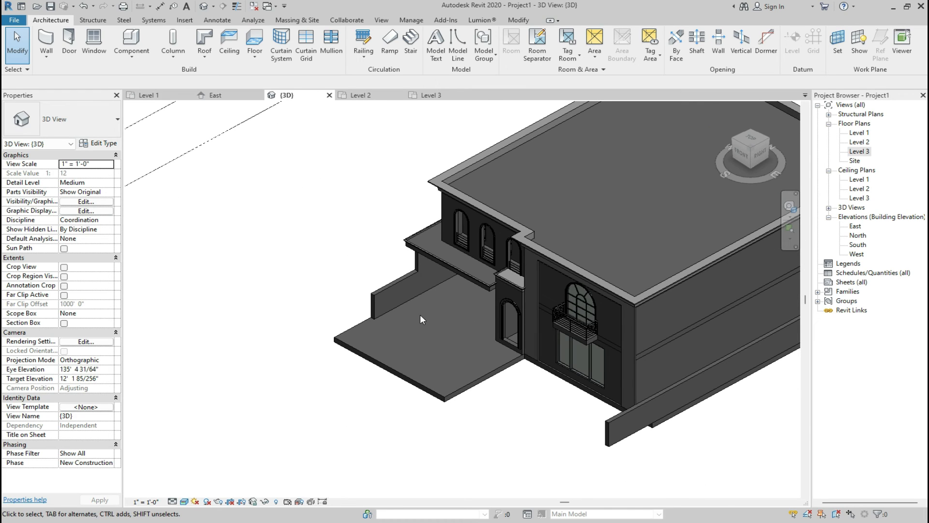
left_click(154, 95)
scroll(420, 373, "up", 4)
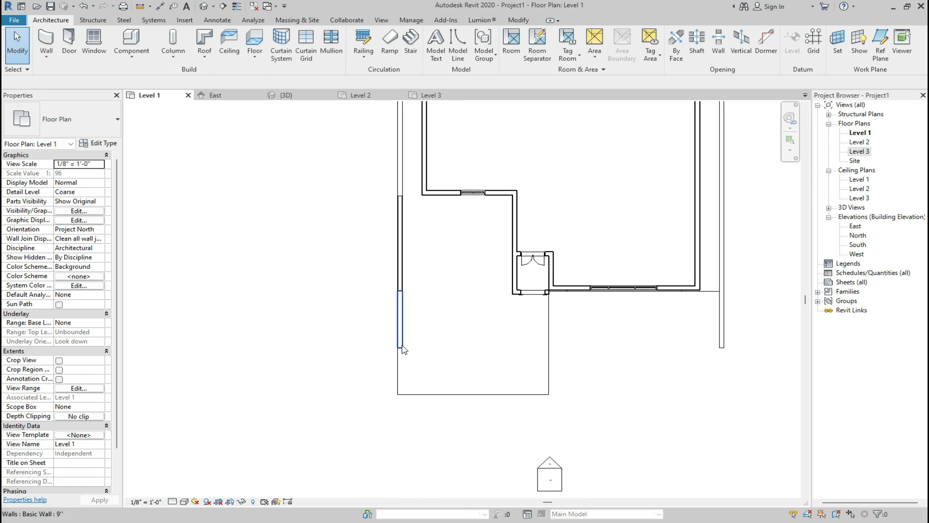
Extend the left boundary wall's front segment to the floor's front edge, about 18' 3" long, and align the right boundary wall's end with it.
left_click(400, 344)
left_click_drag(396, 345, 400, 394)
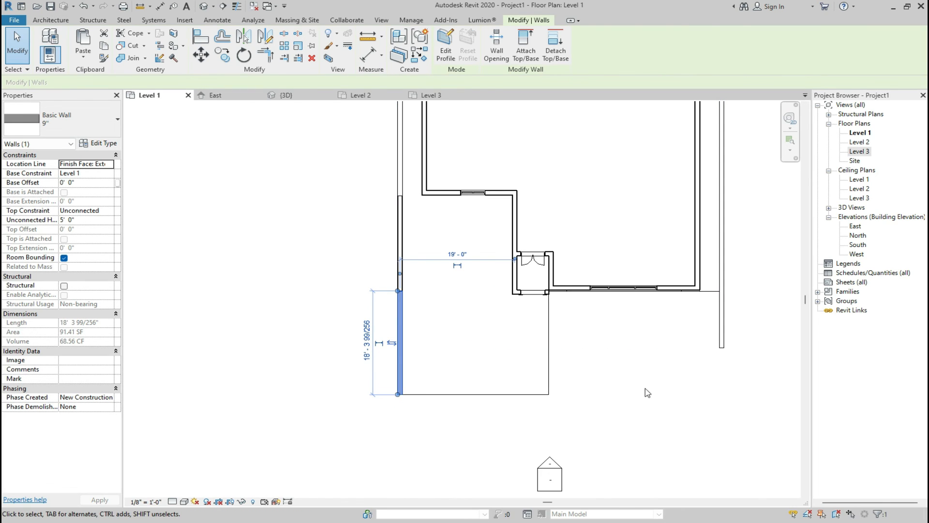
left_click(402, 394)
left_click(721, 350)
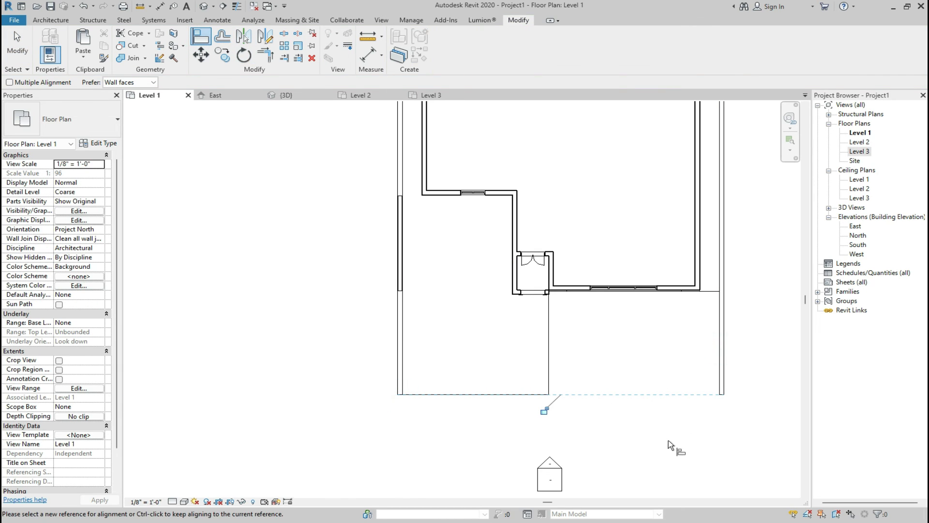
scroll(597, 386, "down", 2)
key("Escape")
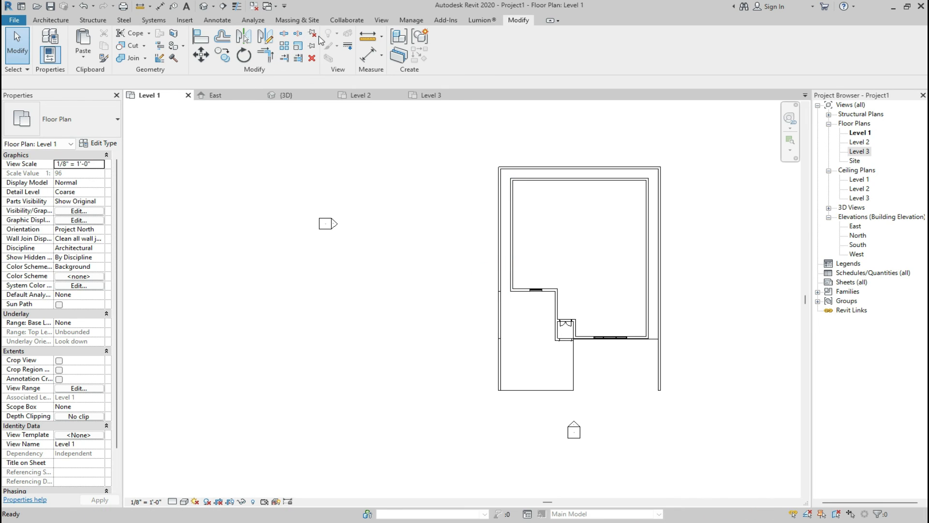
Create a toposurface from four corner points at elevation 0' 0" forming a large rectangle around the house, and finish the surface.
left_click(310, 21)
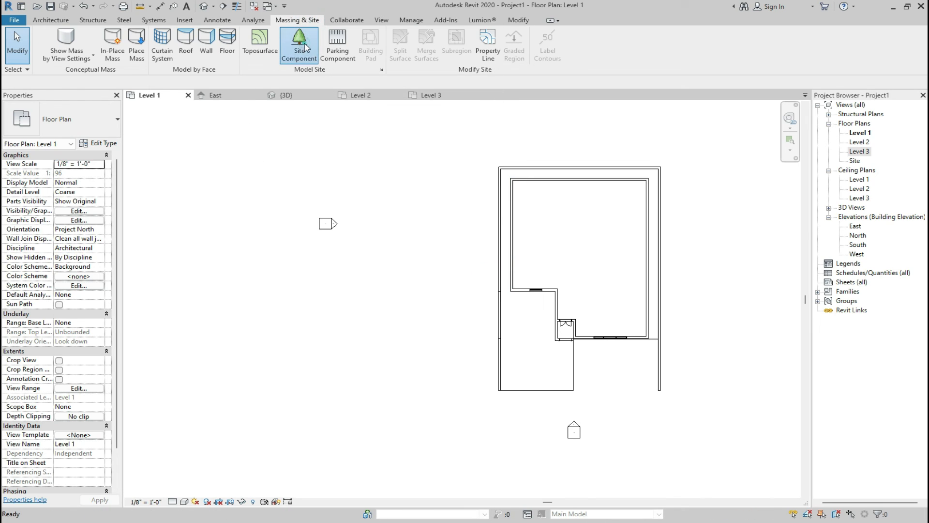
left_click(309, 46)
key("Escape")
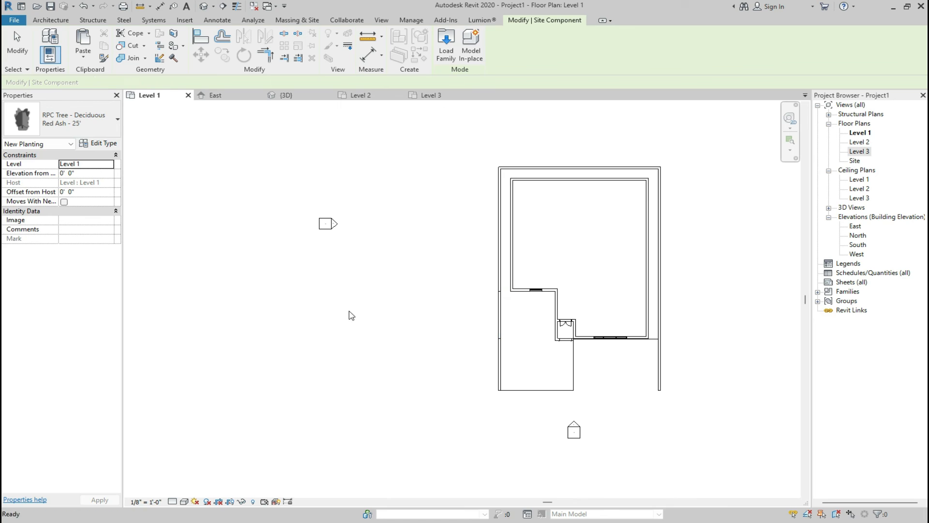
key("Escape")
left_click(258, 40)
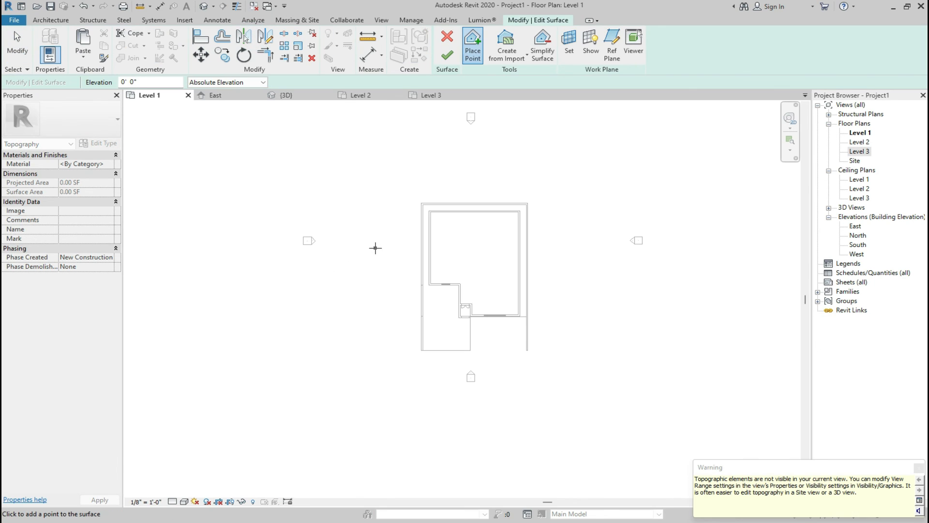
left_click(363, 182)
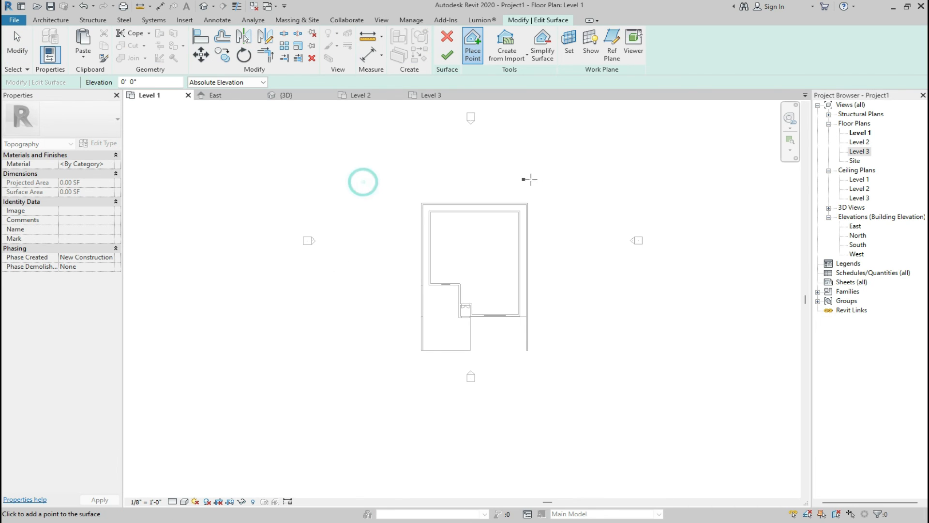
left_click(597, 179)
left_click(604, 405)
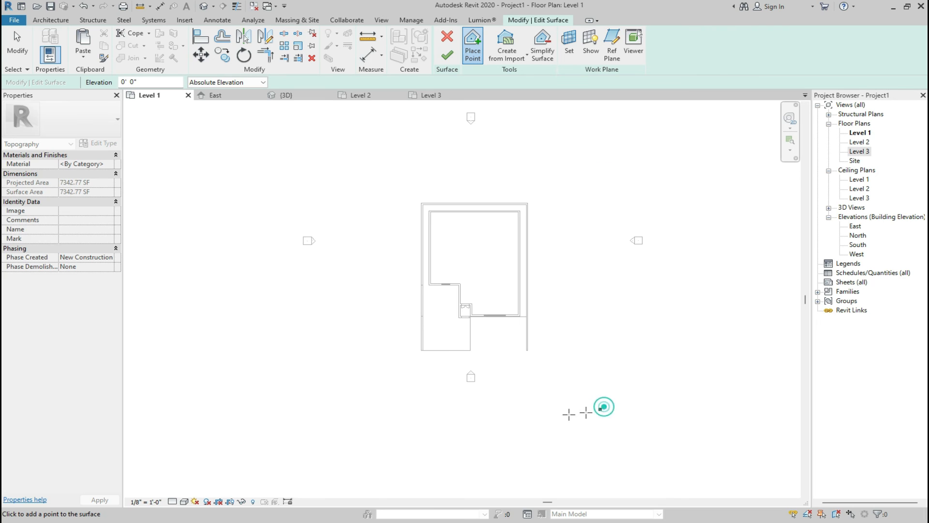
left_click(362, 419)
left_click(448, 54)
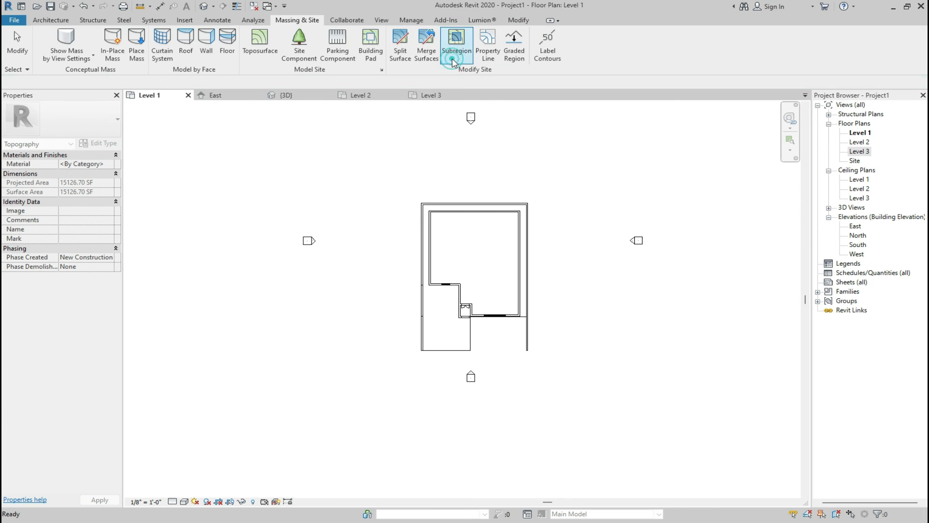
Examine the terrain, front slab and extended boundary walls in the 3D view, from the front and at an angle.
left_click(297, 98)
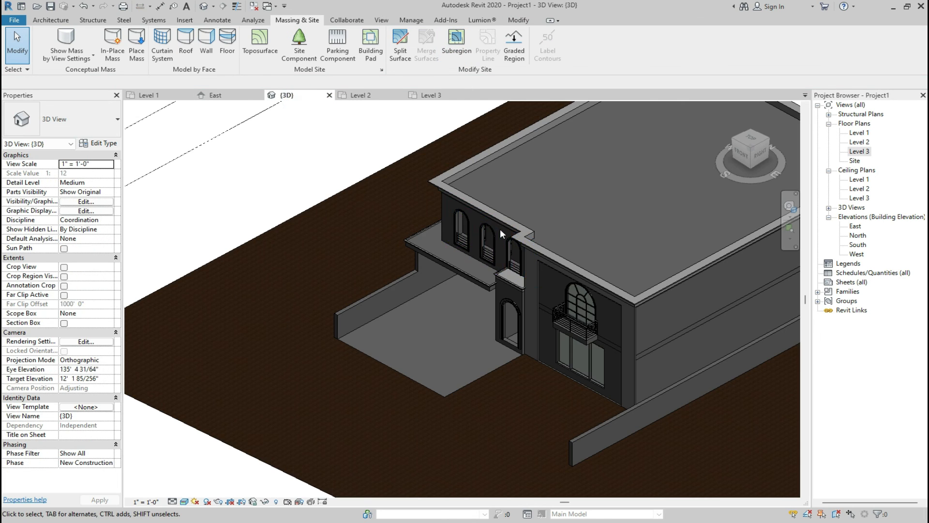
scroll(500, 228, "down", 3)
scroll(496, 242, "up", 3)
scroll(425, 374, "up", 2)
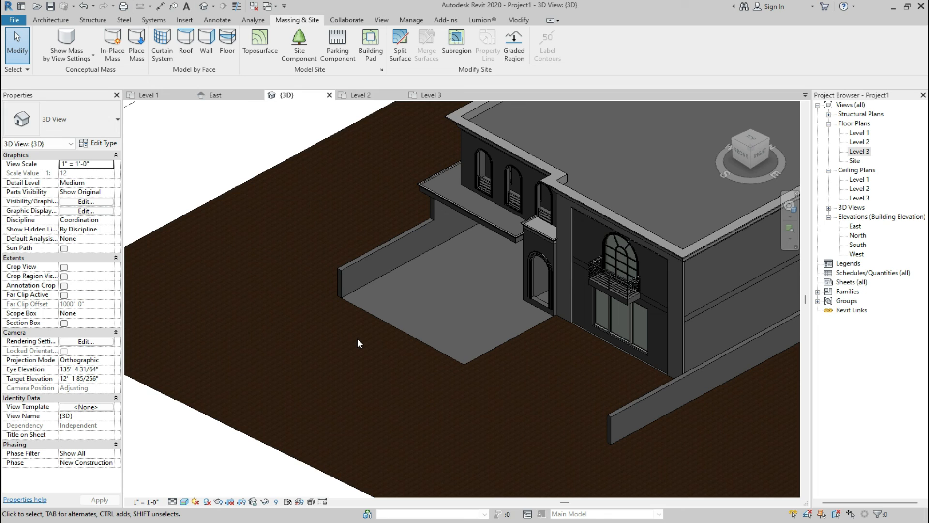
left_click(739, 150)
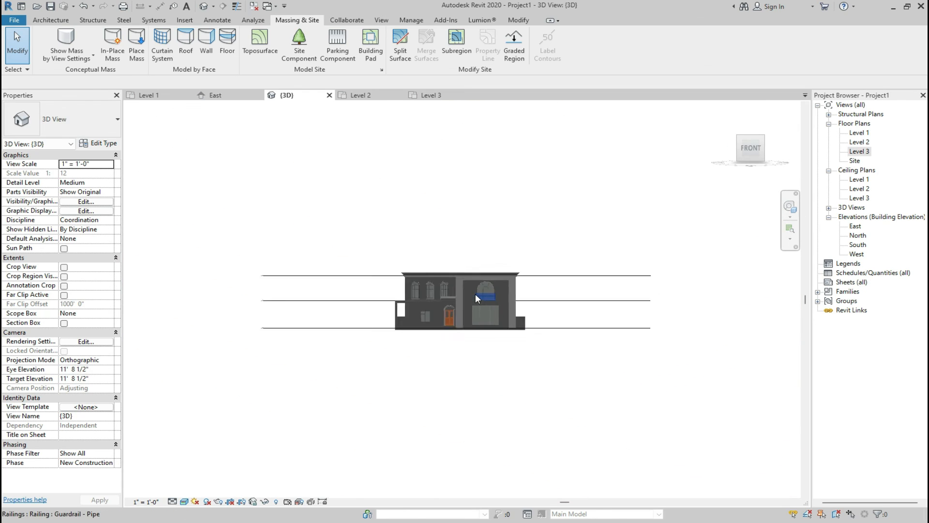
scroll(370, 330, "up", 1)
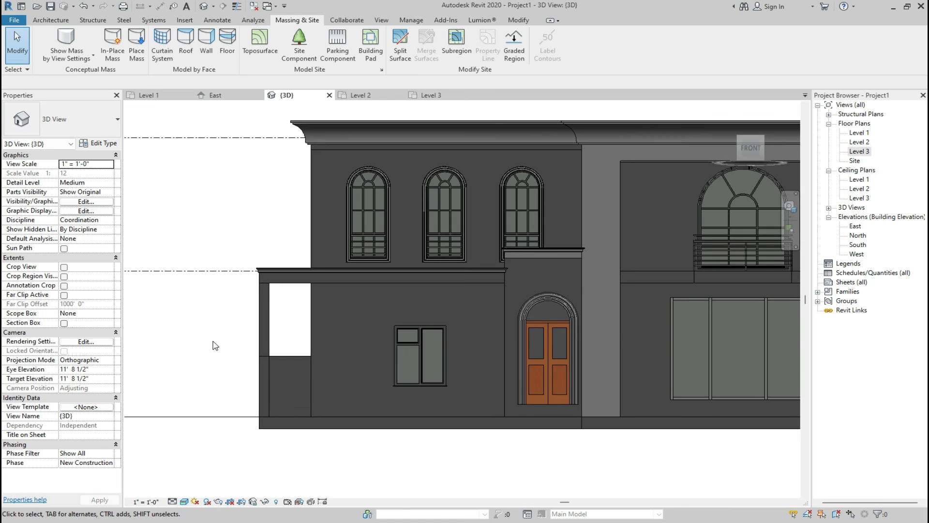
scroll(214, 346, "down", 1)
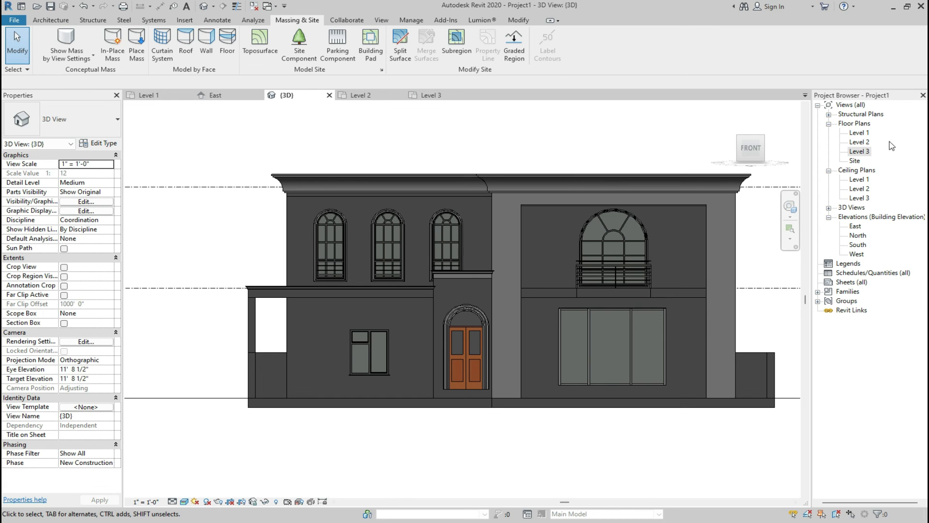
left_click(726, 110)
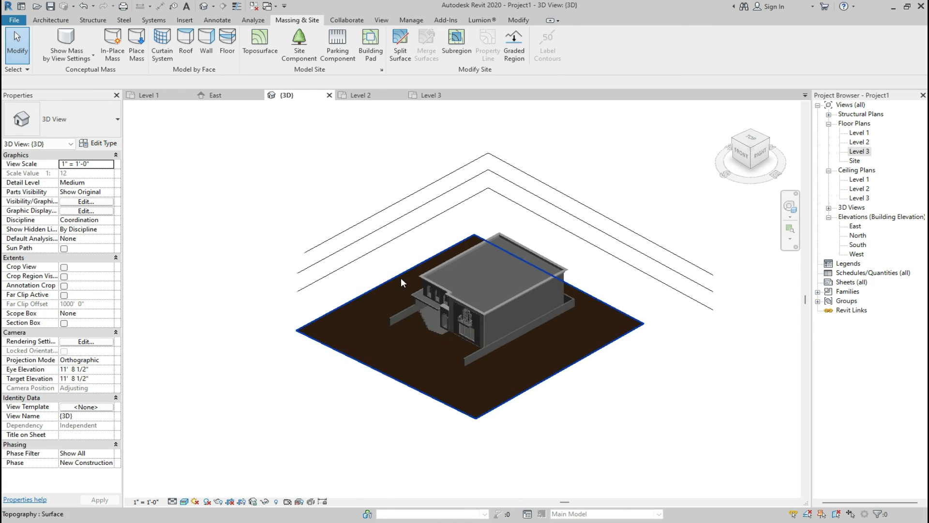
scroll(329, 373, "up", 5)
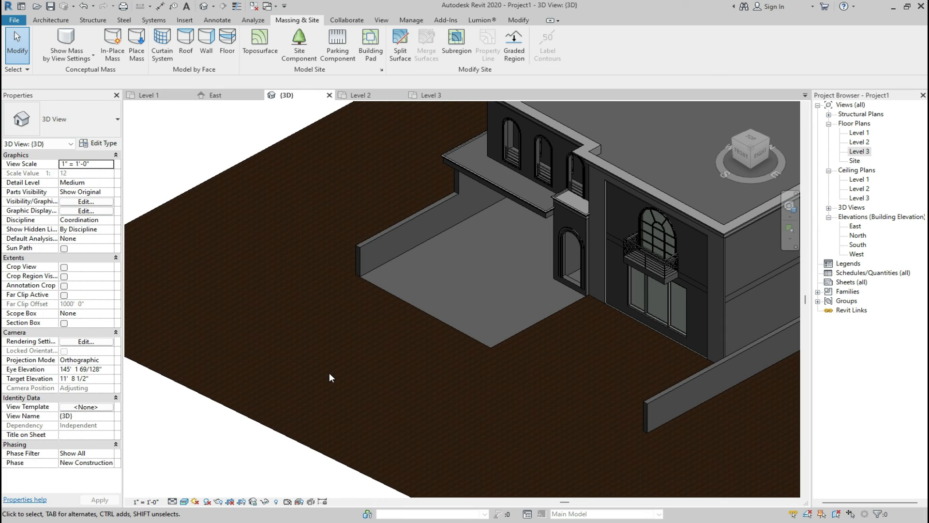
scroll(329, 378, "down", 2)
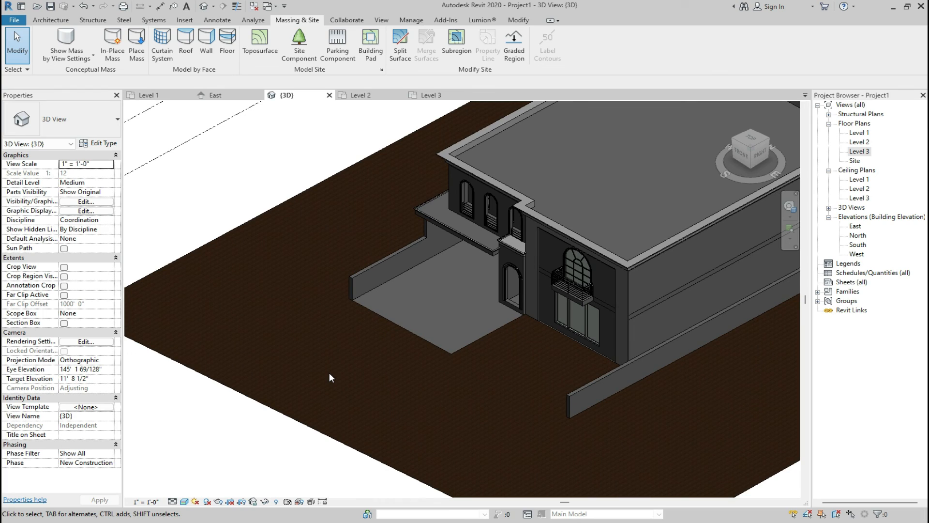